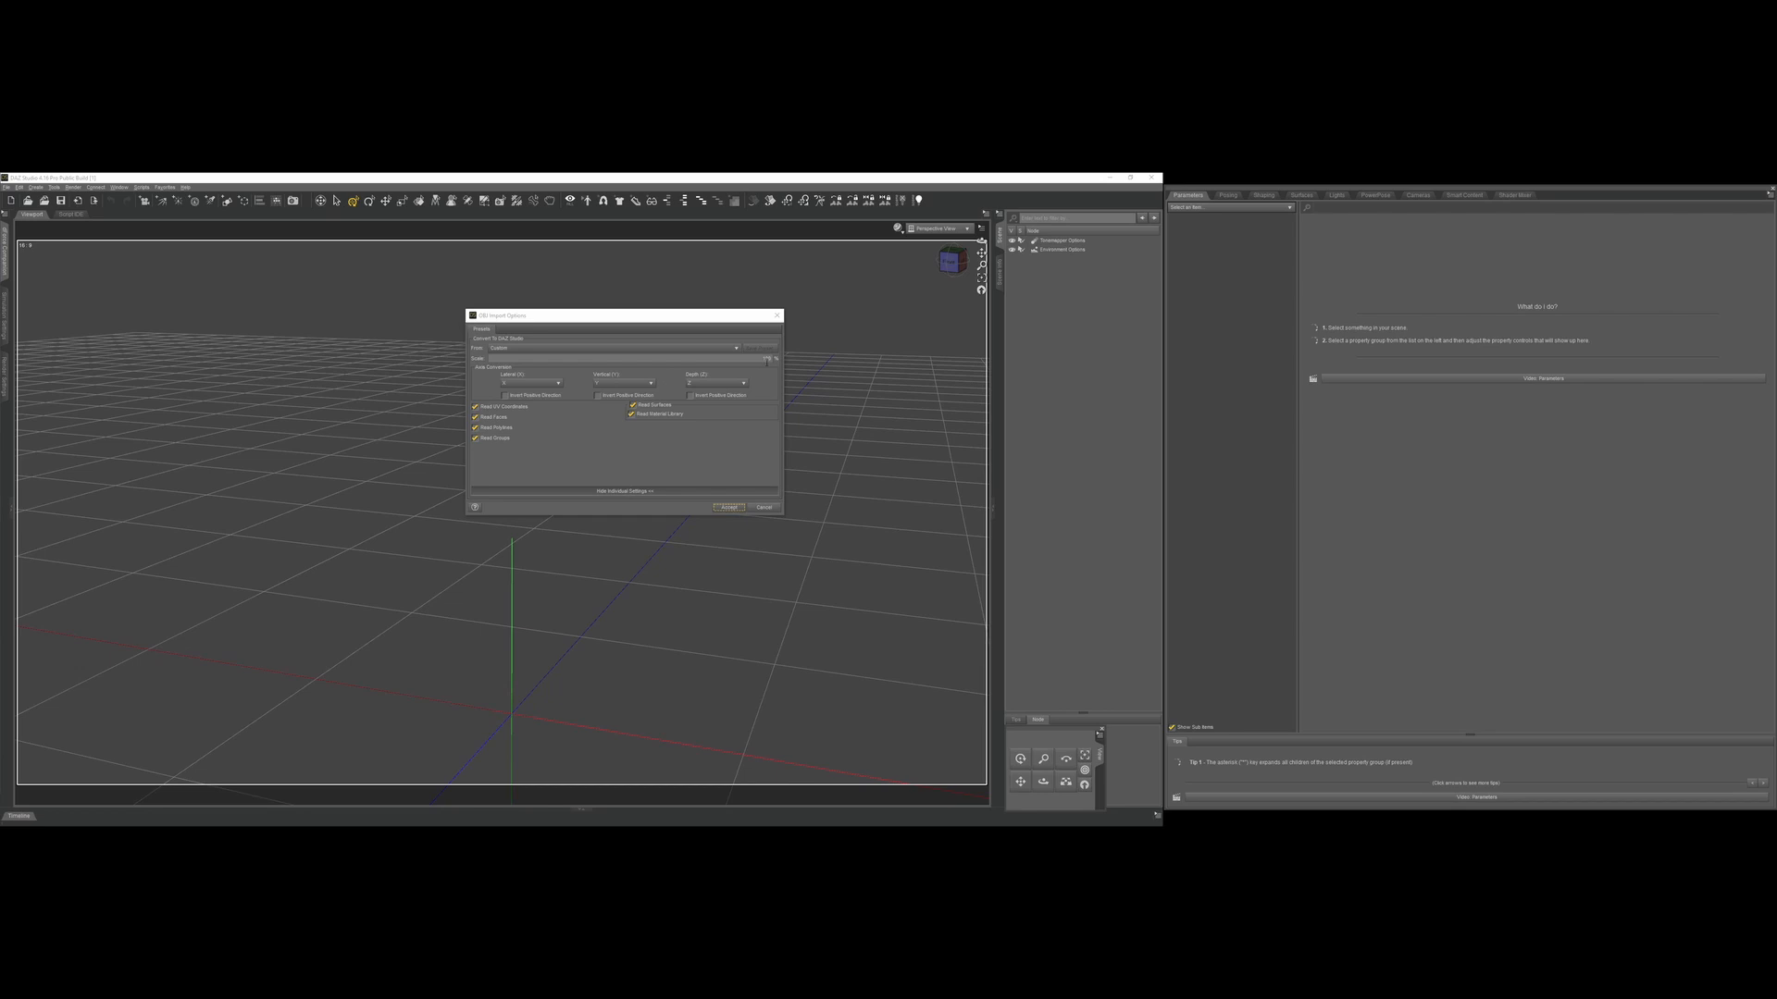
Import the bicycle OBJ model with the options already set for the import.
click(727, 507)
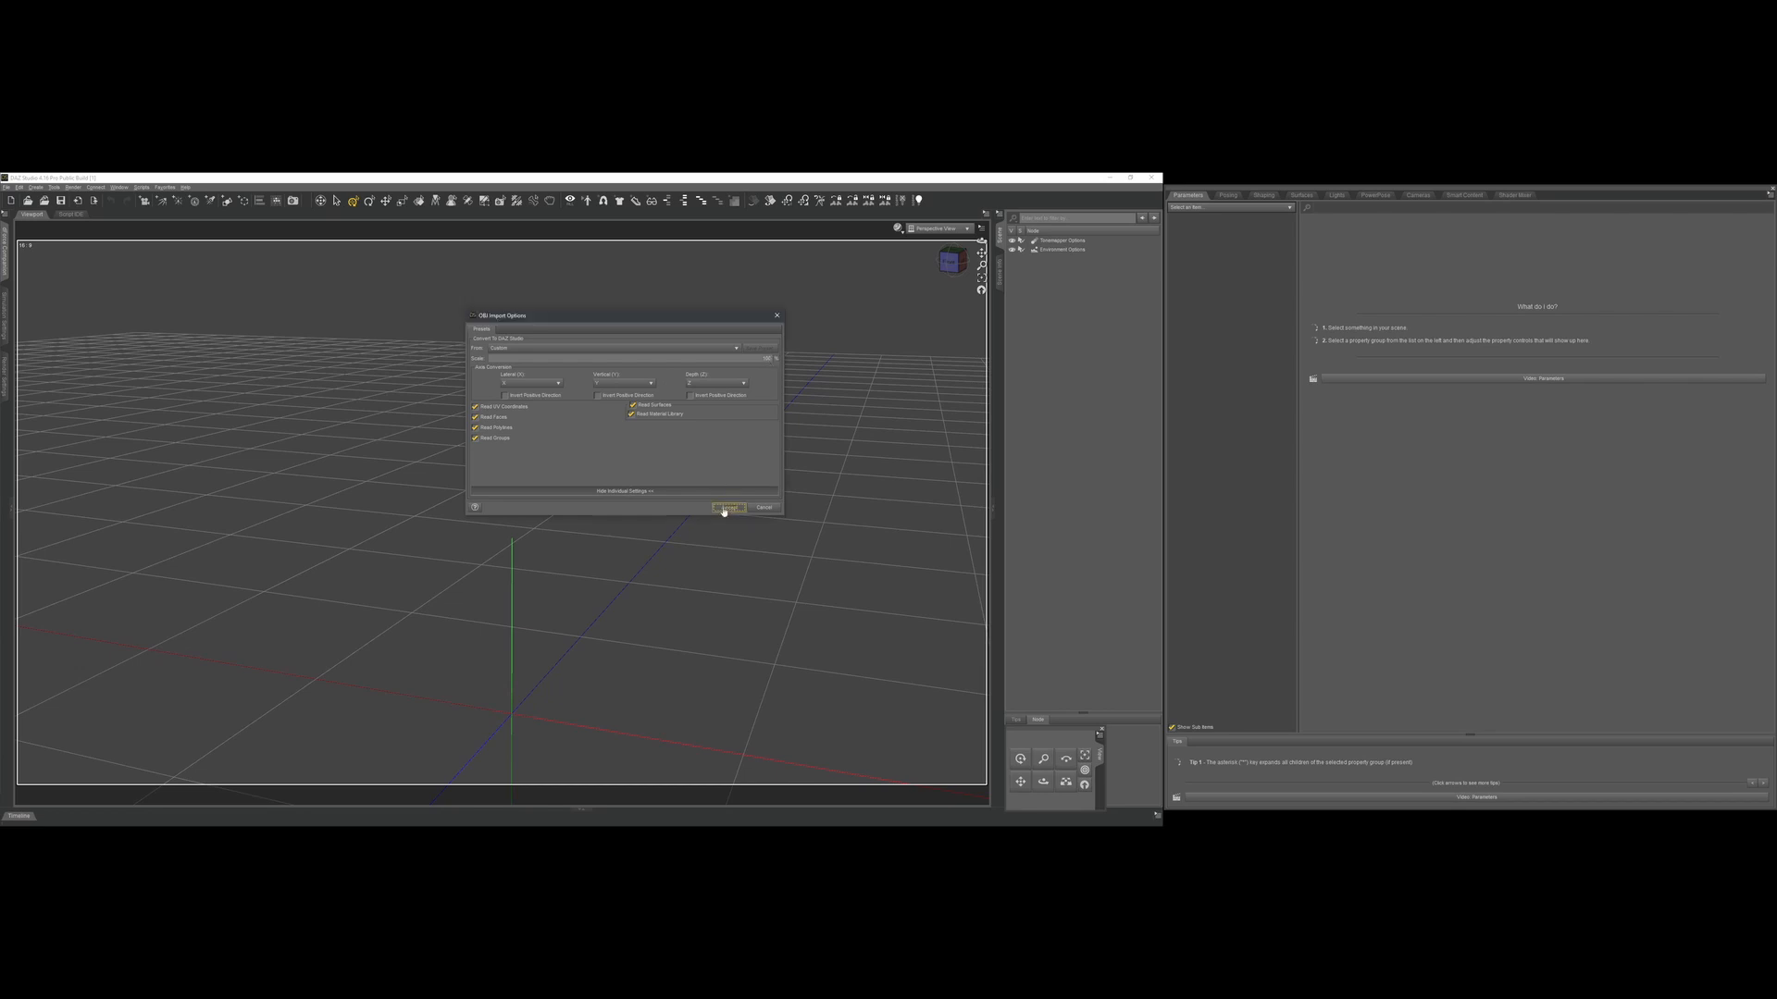
click(950, 273)
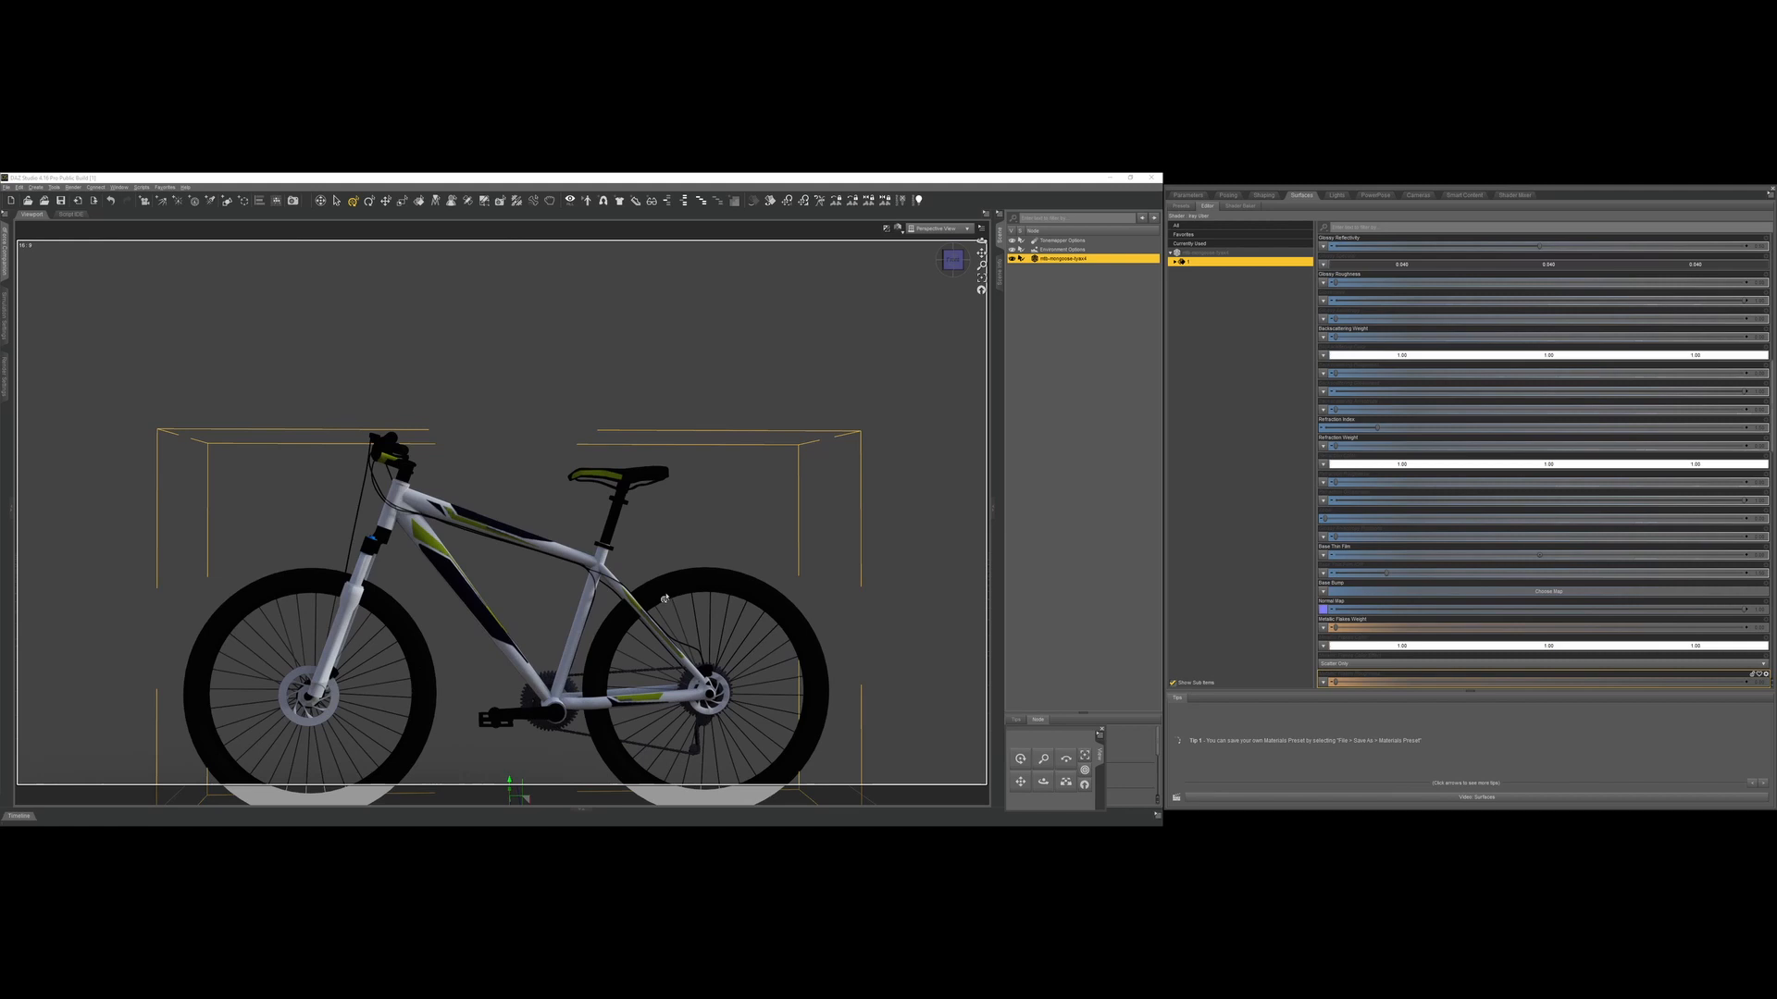
Preview the imported bicycle in the Iray draw style and examine it from angled and front directions.
click(664, 599)
key(ctrl+0)
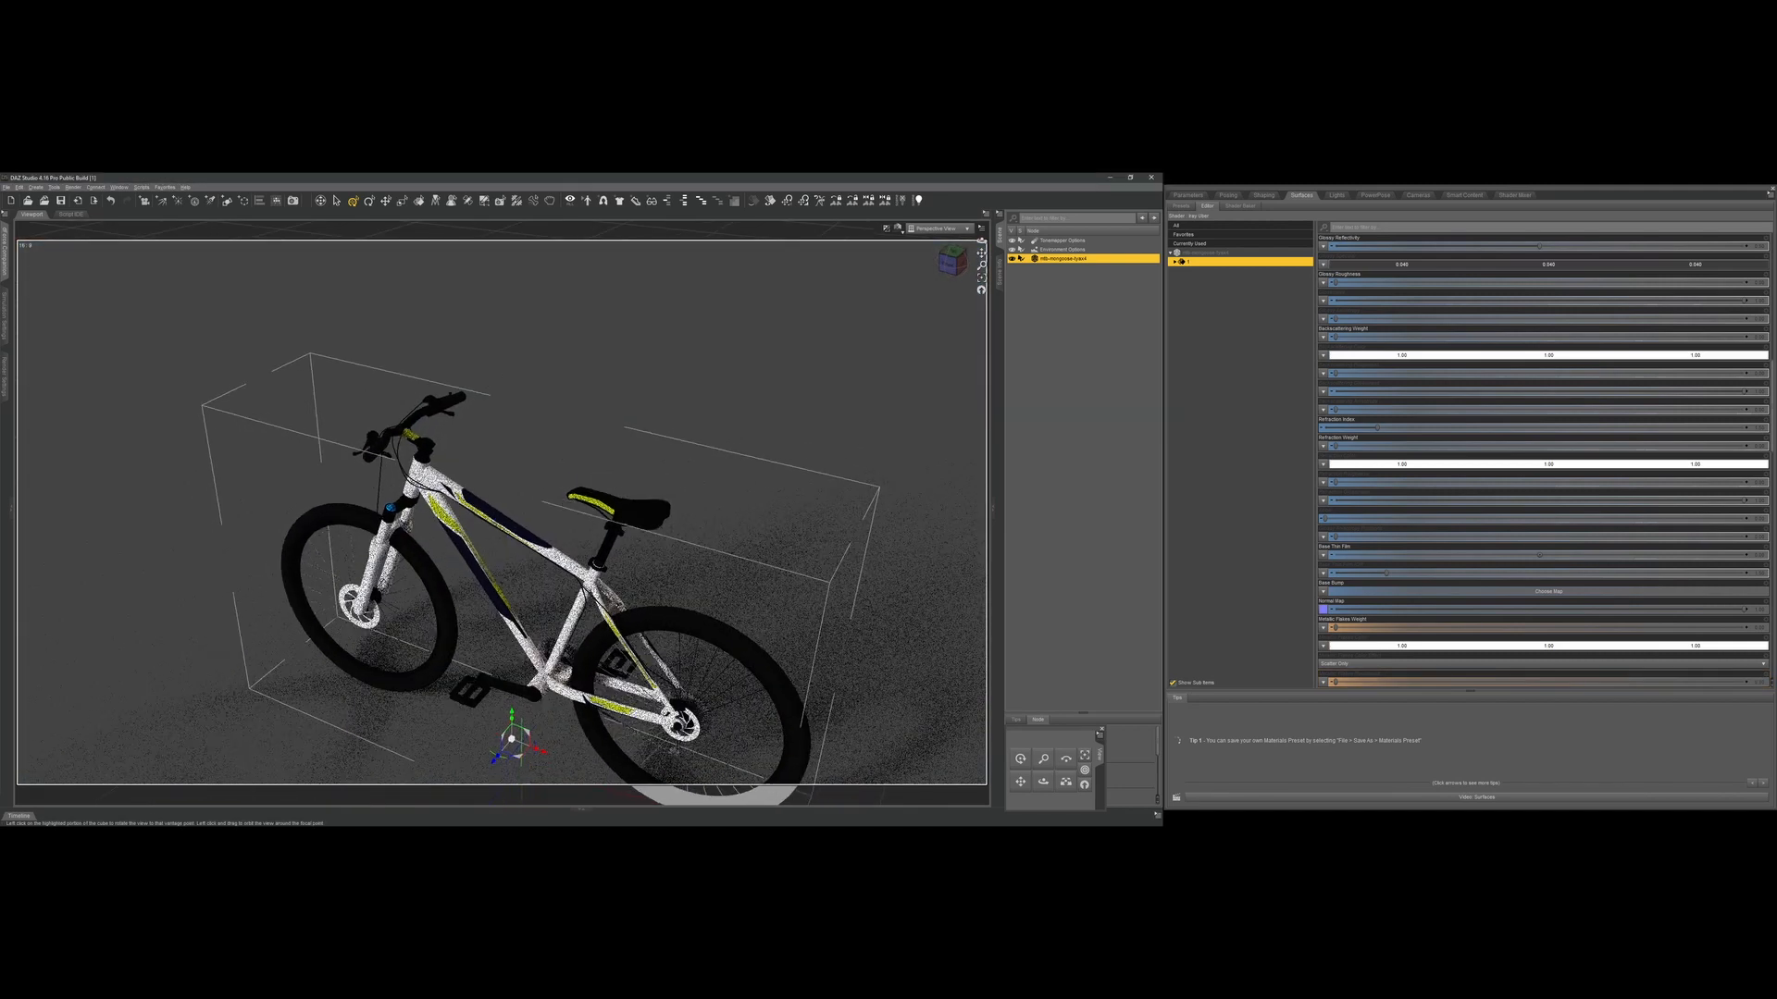
drag(891, 396, 777, 427)
drag(952, 262, 997, 181)
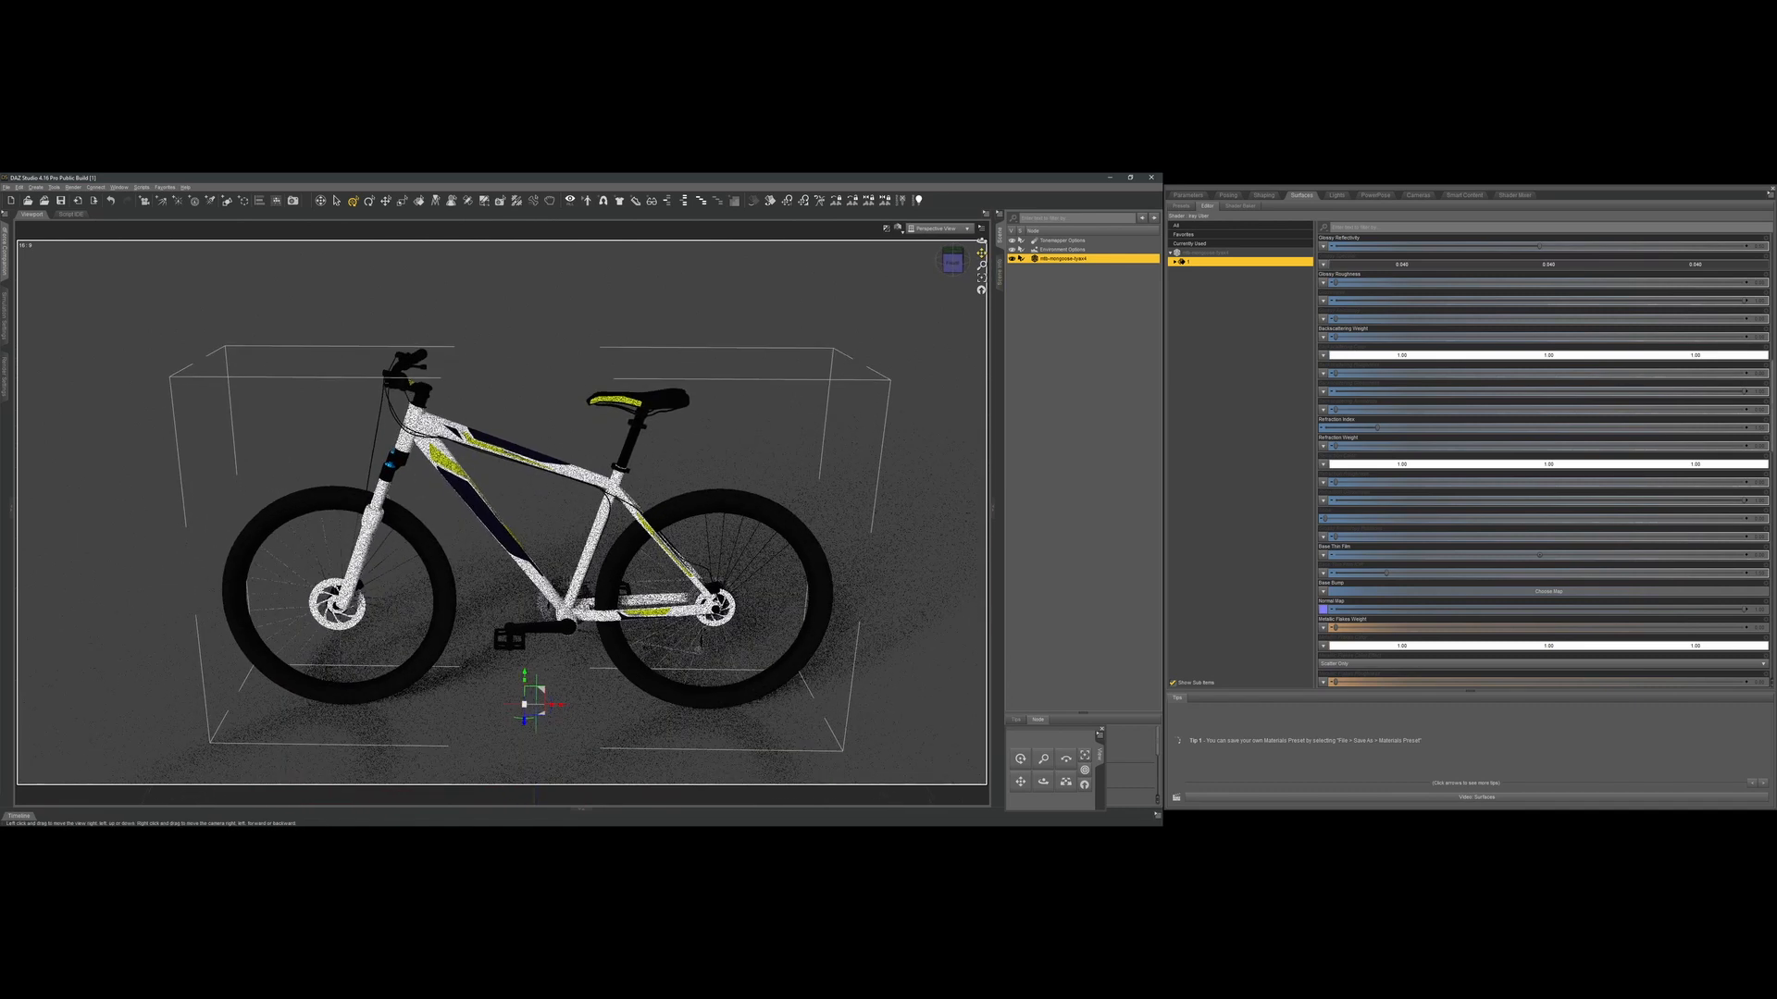
drag(952, 268, 962, 319)
click(952, 269)
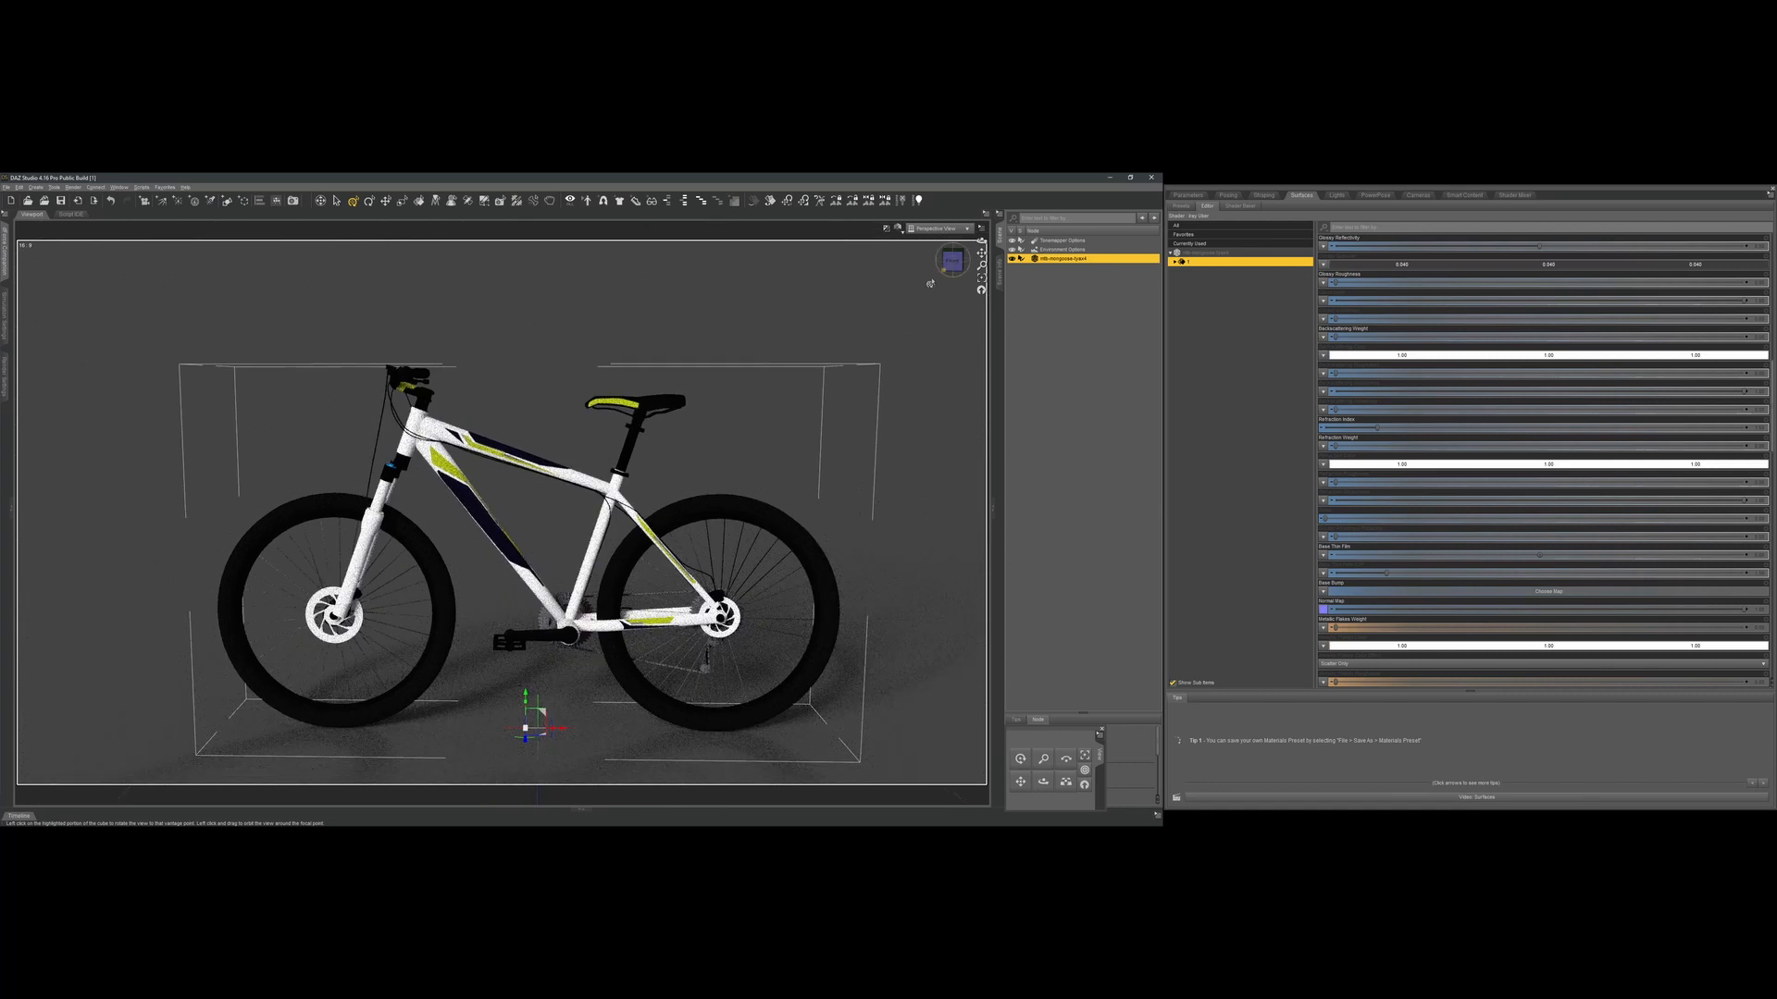
scroll(830, 525, up, 3)
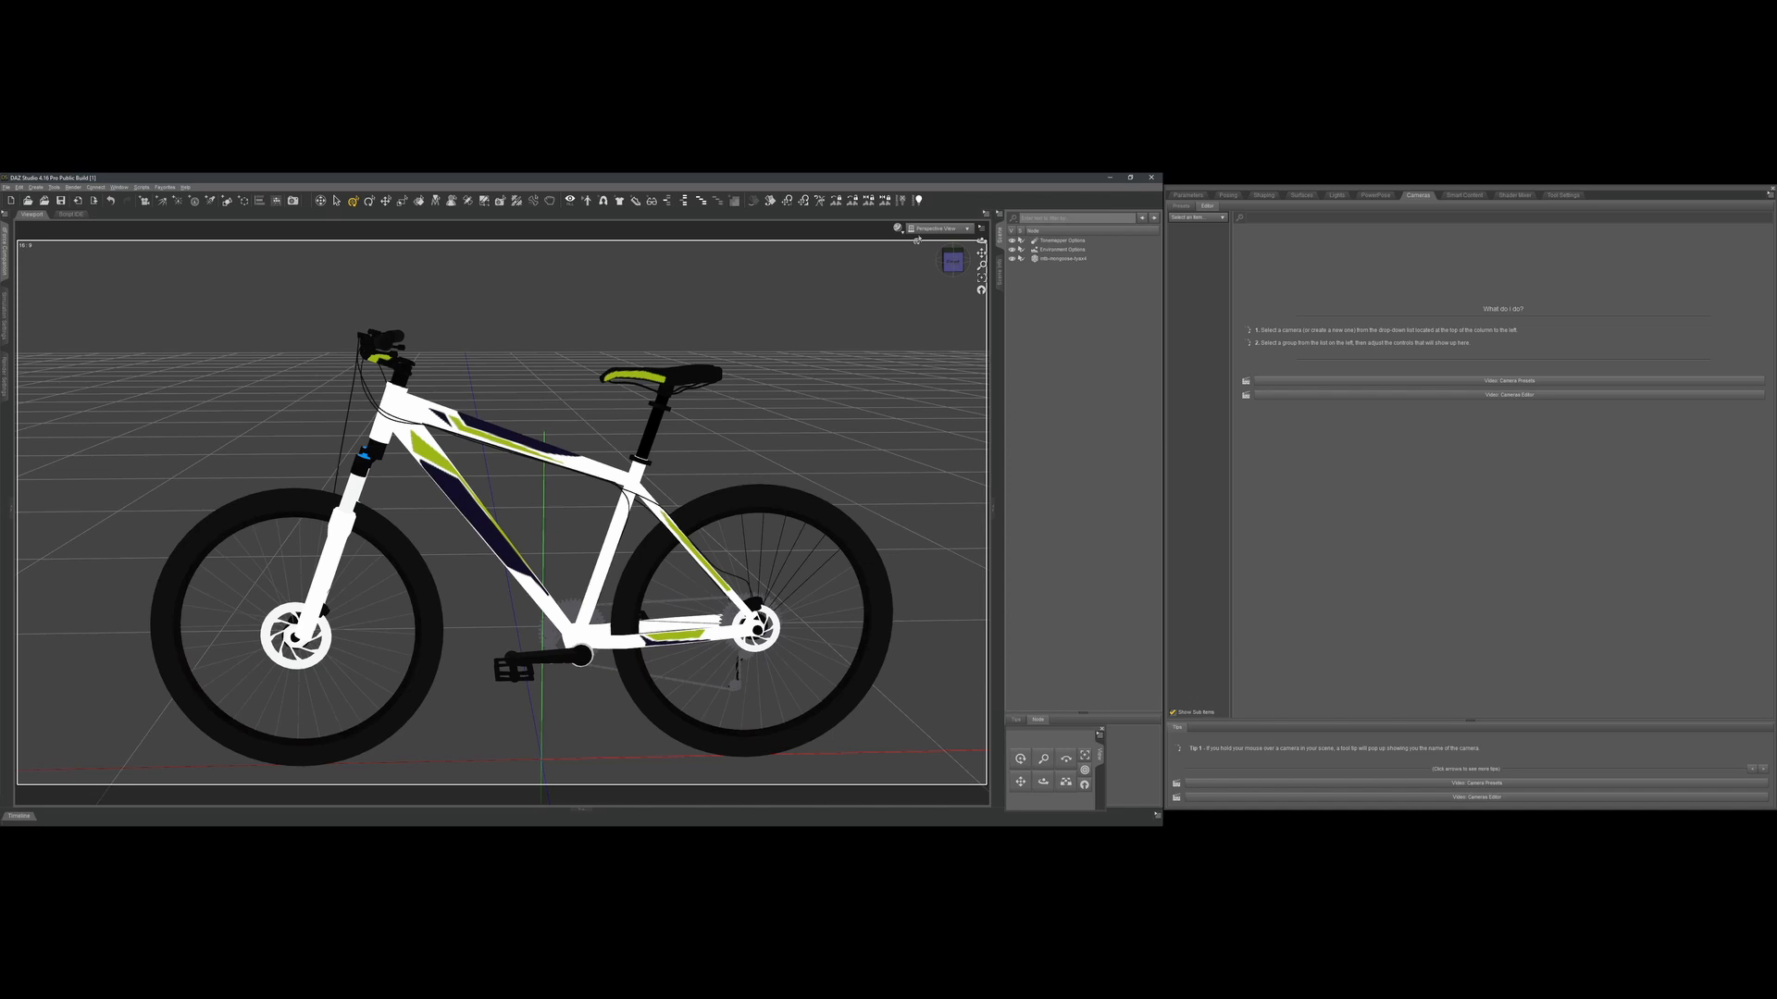
click(920, 230)
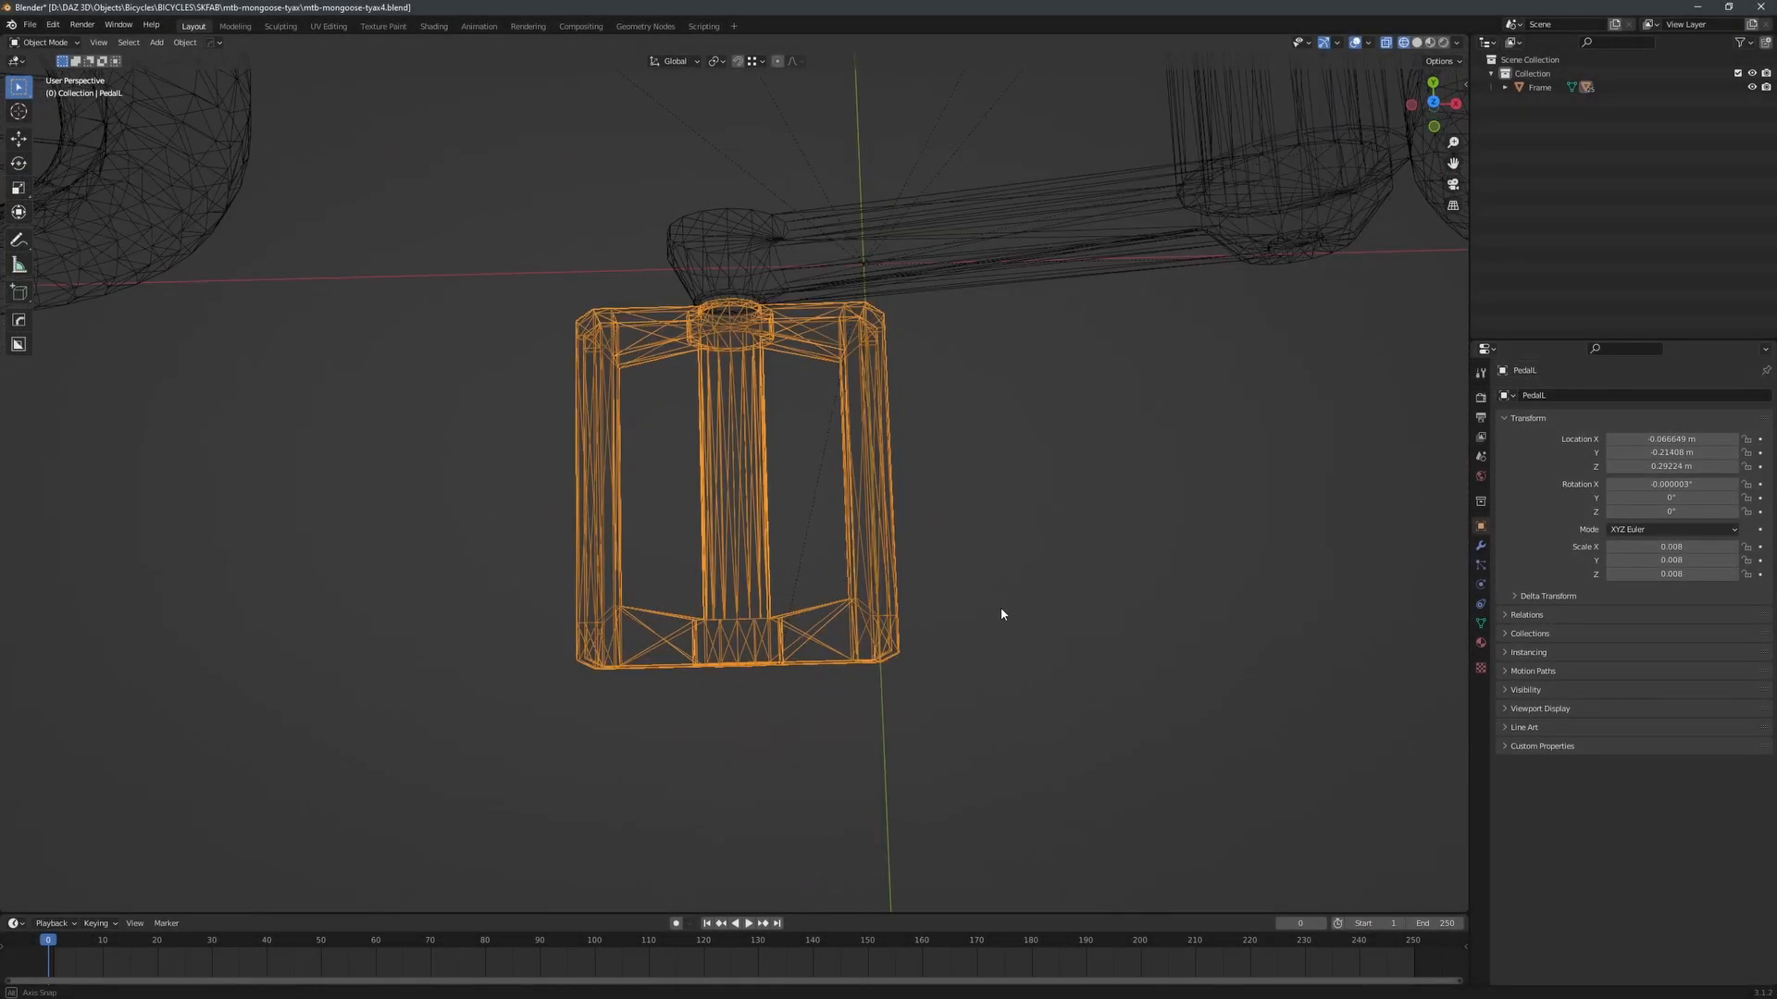
Switch to Blender and move the outer end faces of the left pedal with proportional editing enabled.
scroll(1001, 614, down, 1)
middle_drag(486, 674, 487, 683)
key(Tab)
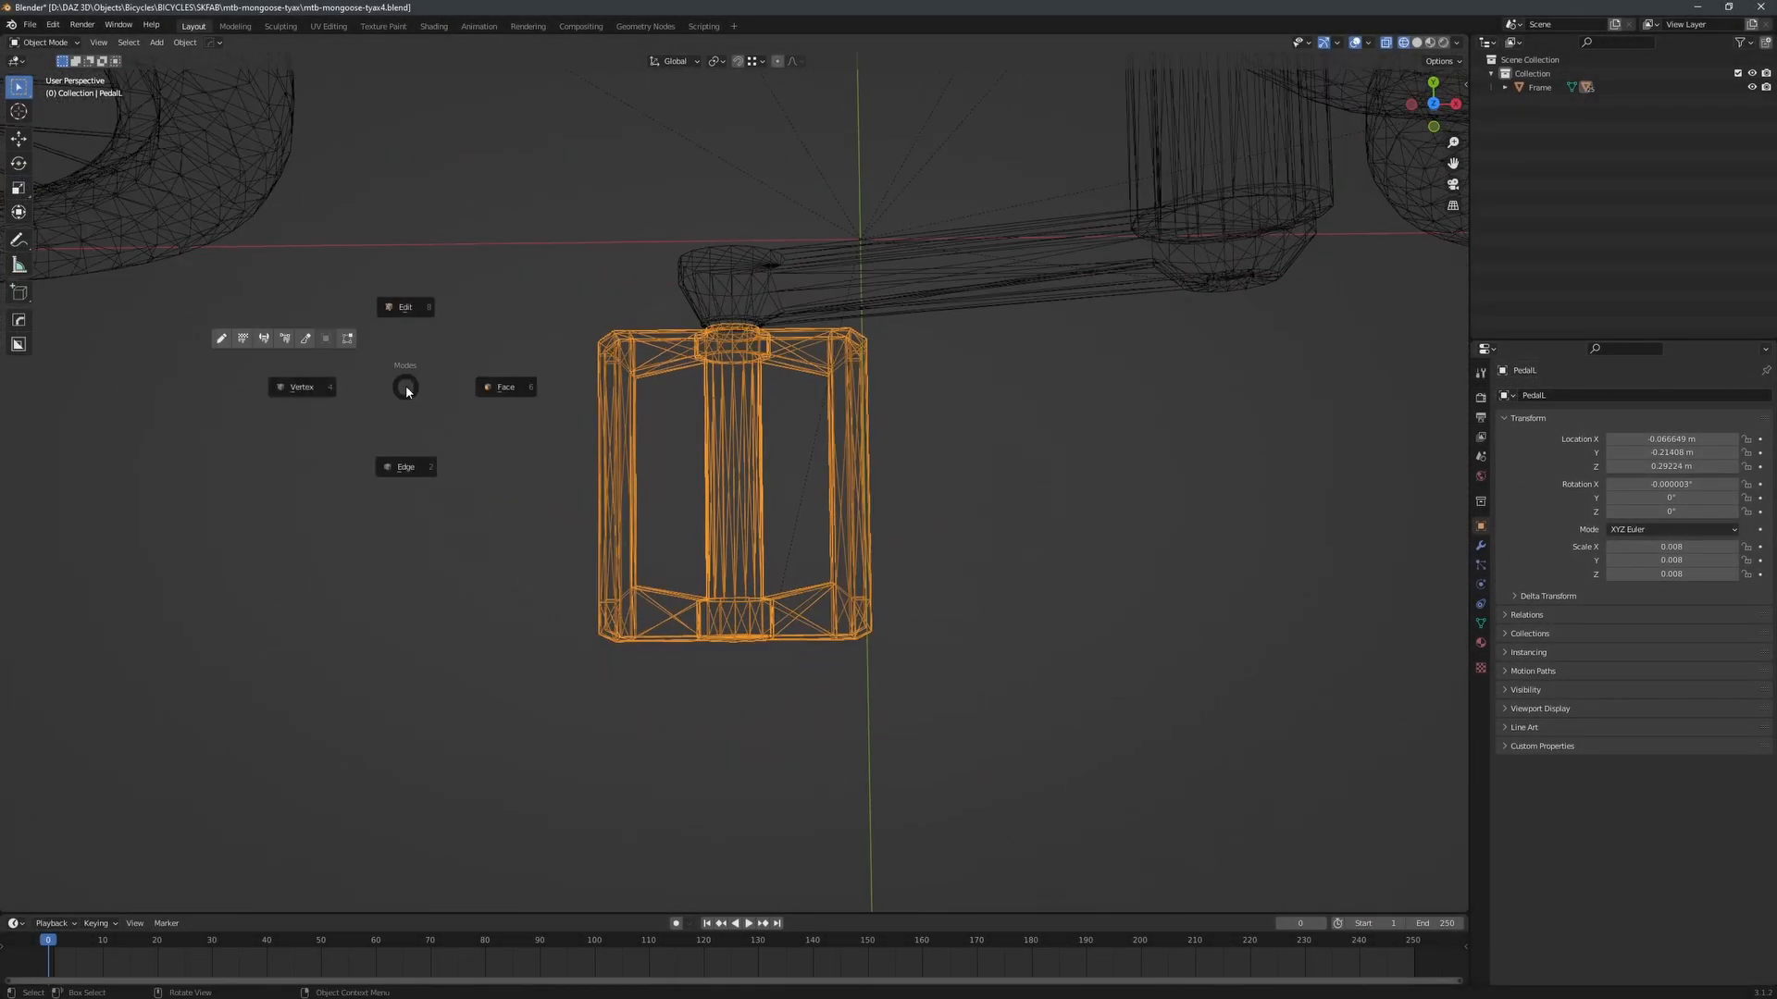
click(400, 329)
drag(501, 519, 1059, 728)
key(o)
key(g)
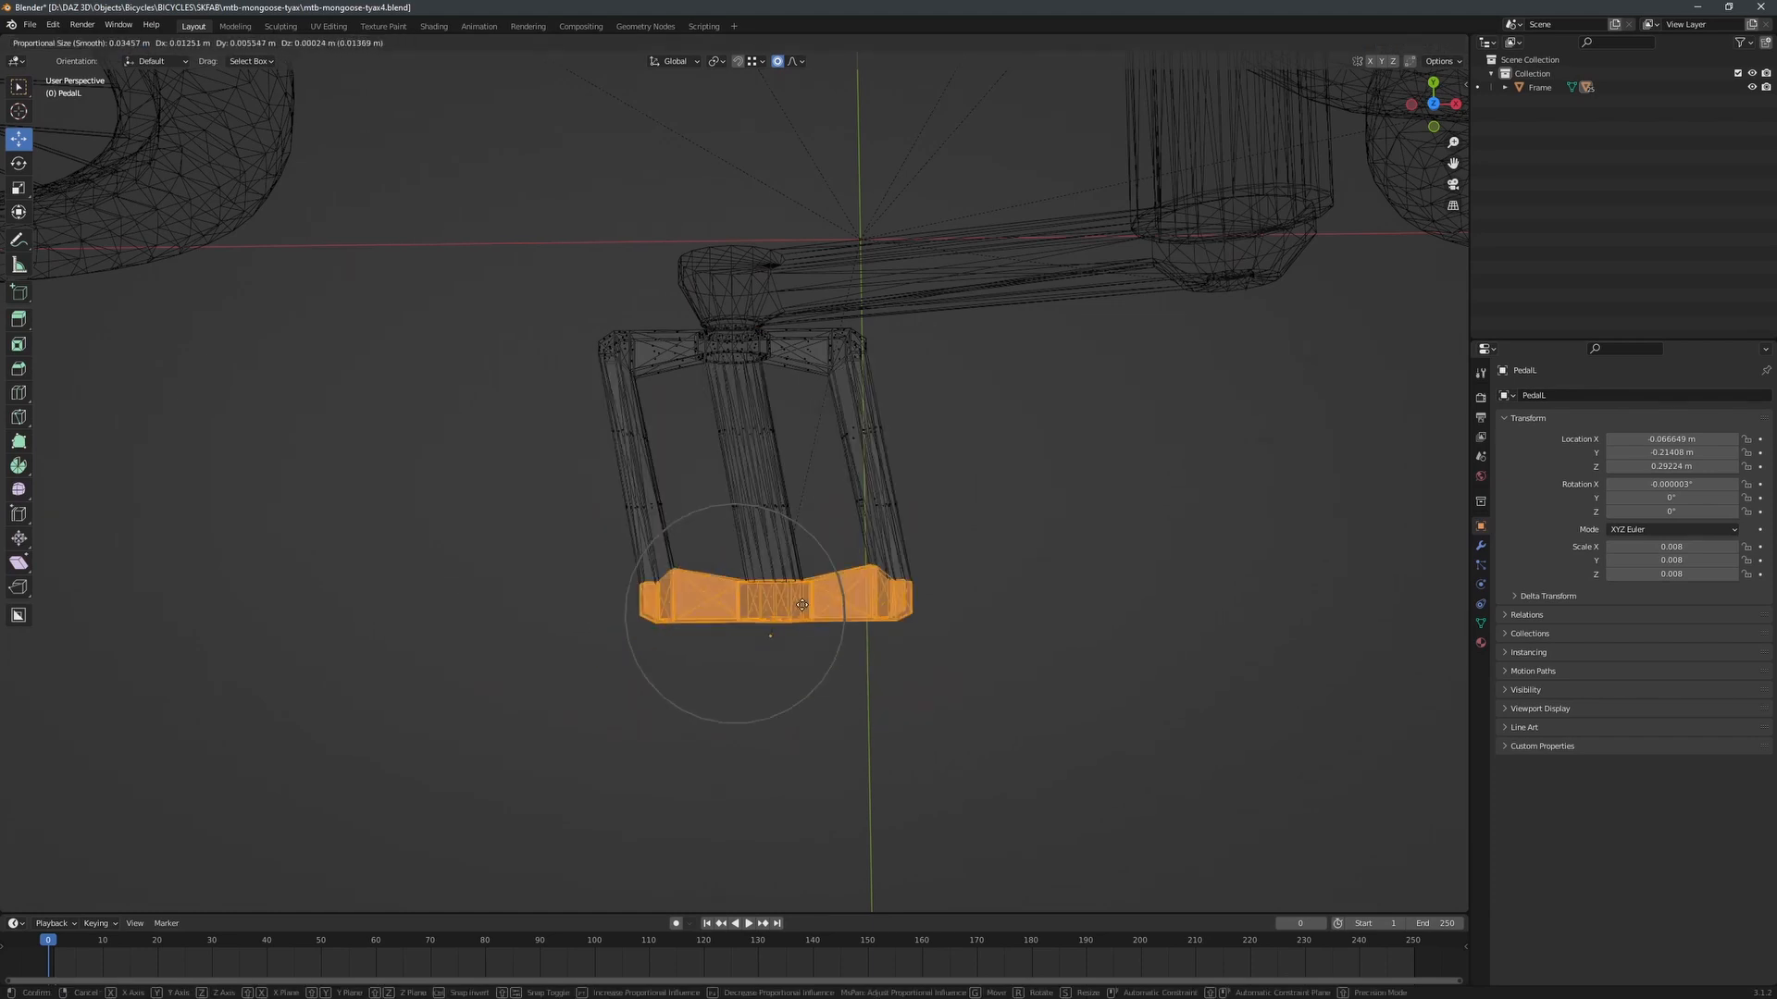
click(711, 595)
Move the left pedal's selected end faces slightly farther outward, keeping proportional editing on.
middle_drag(1368, 647, 445, 427)
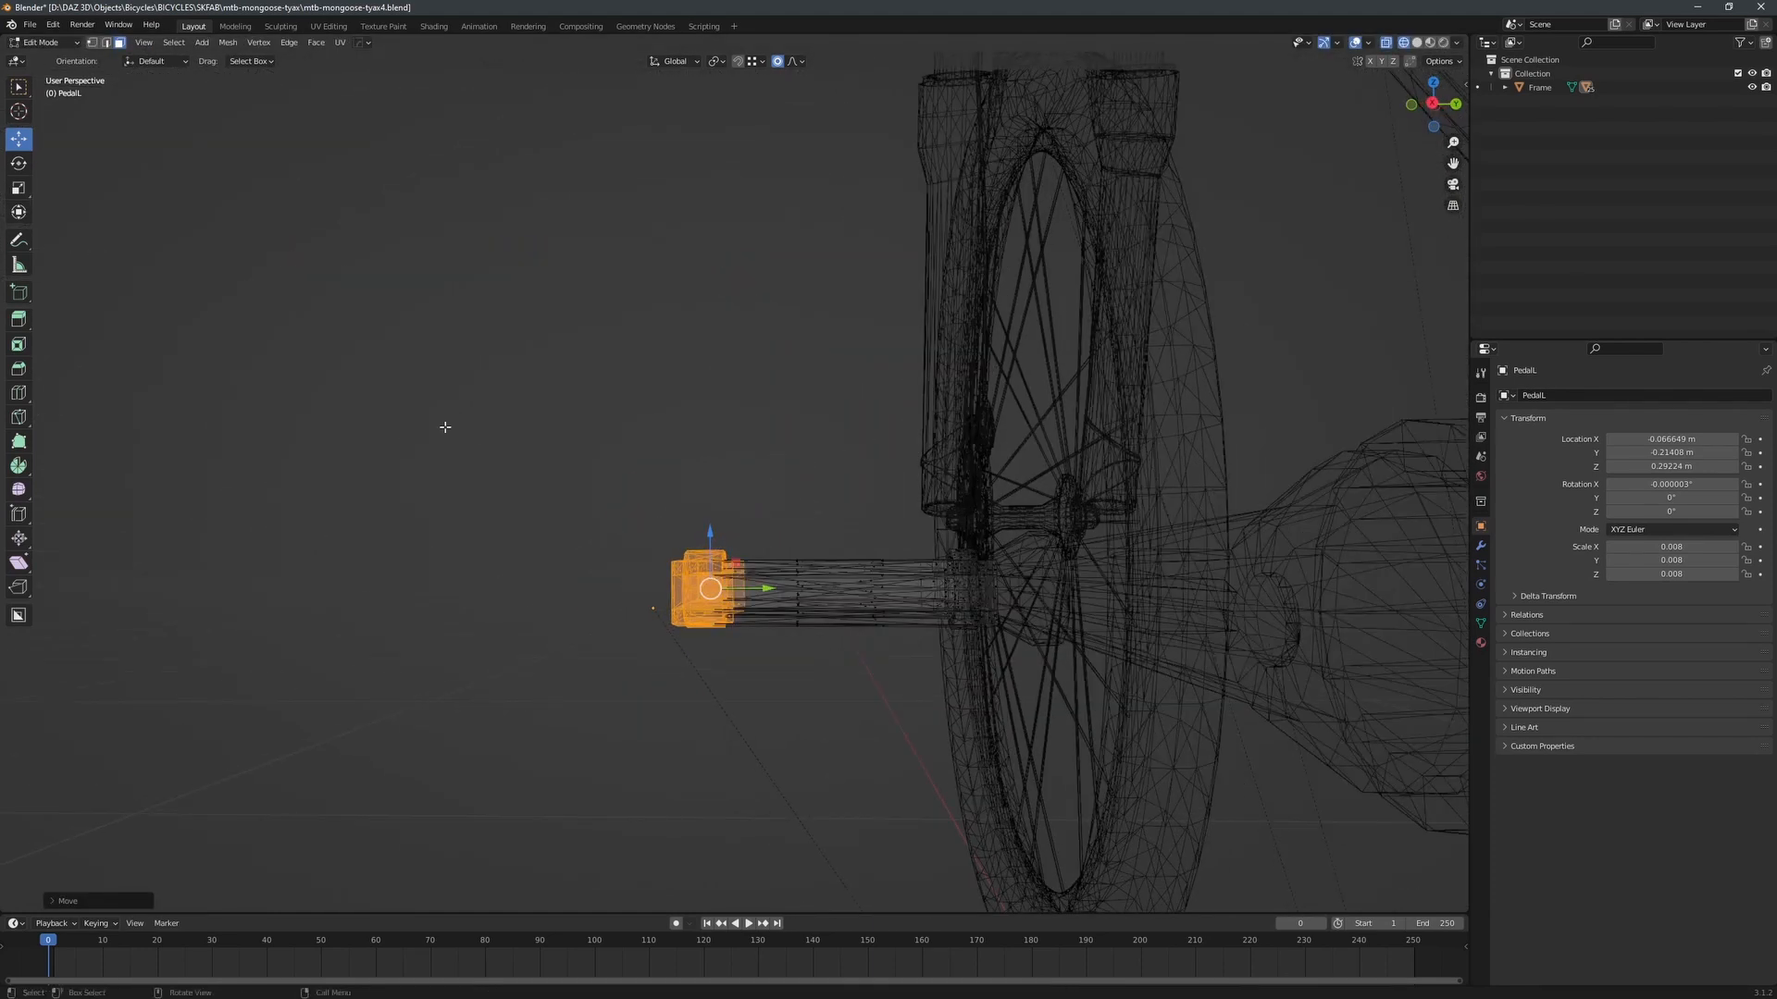
key(g)
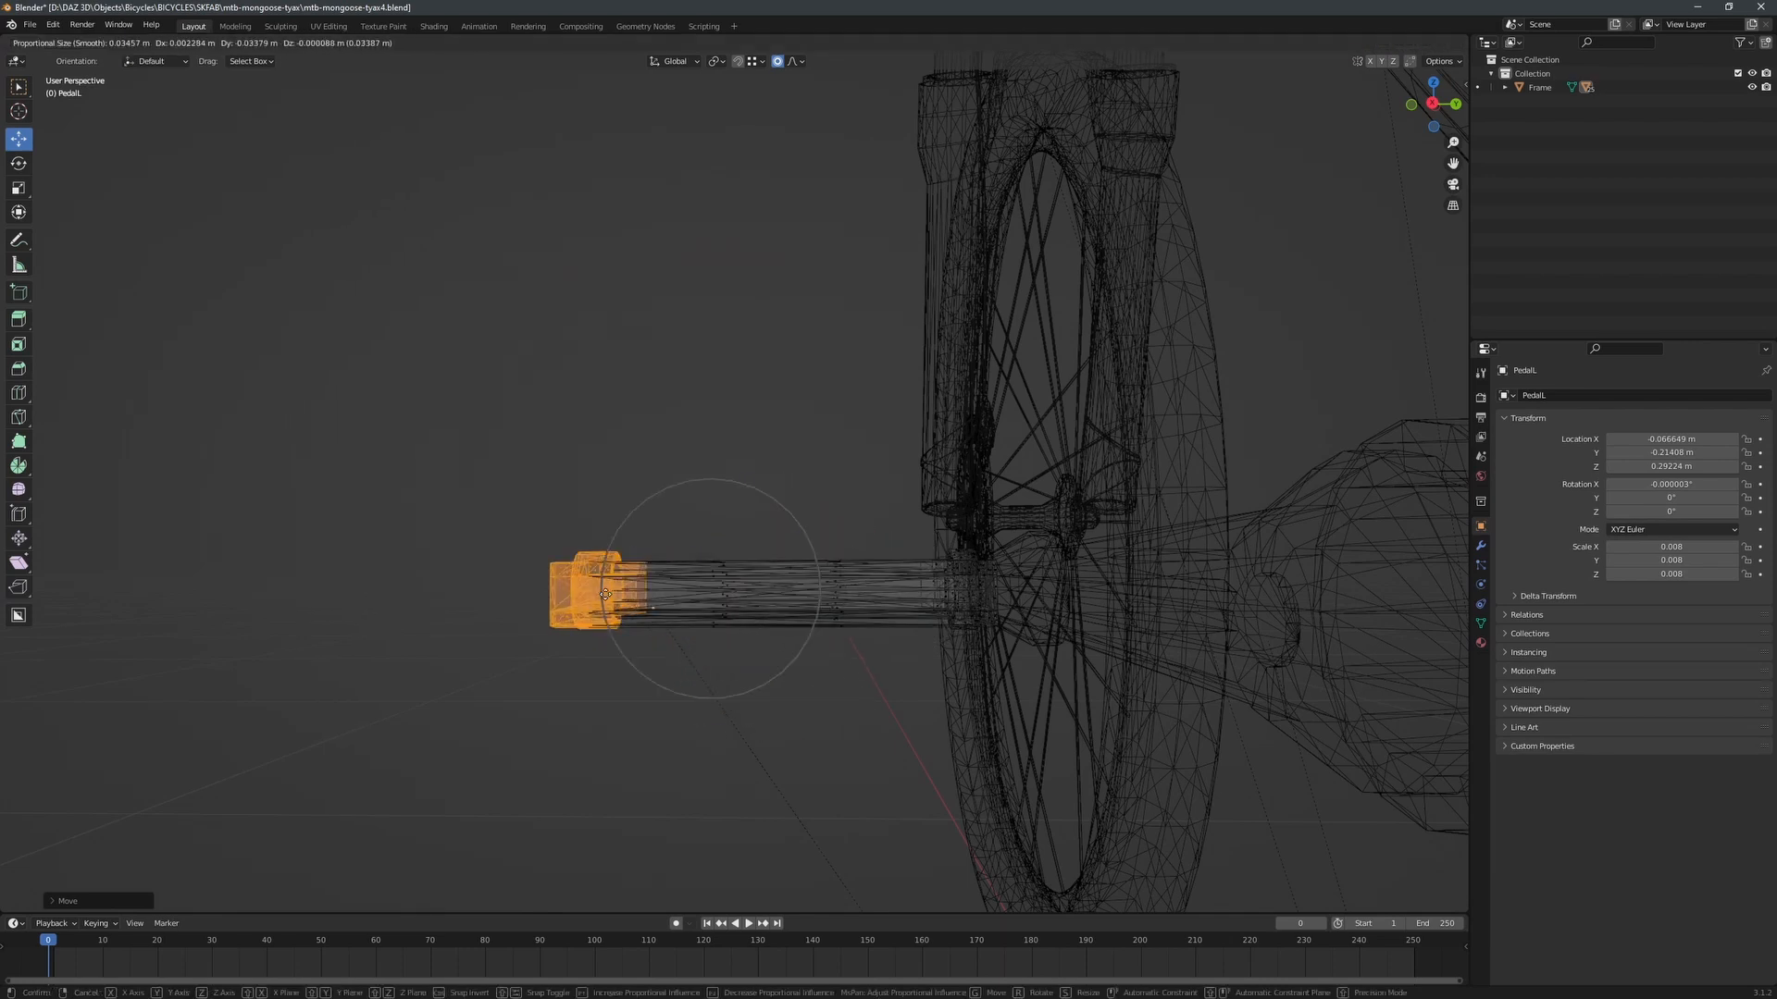
click(686, 595)
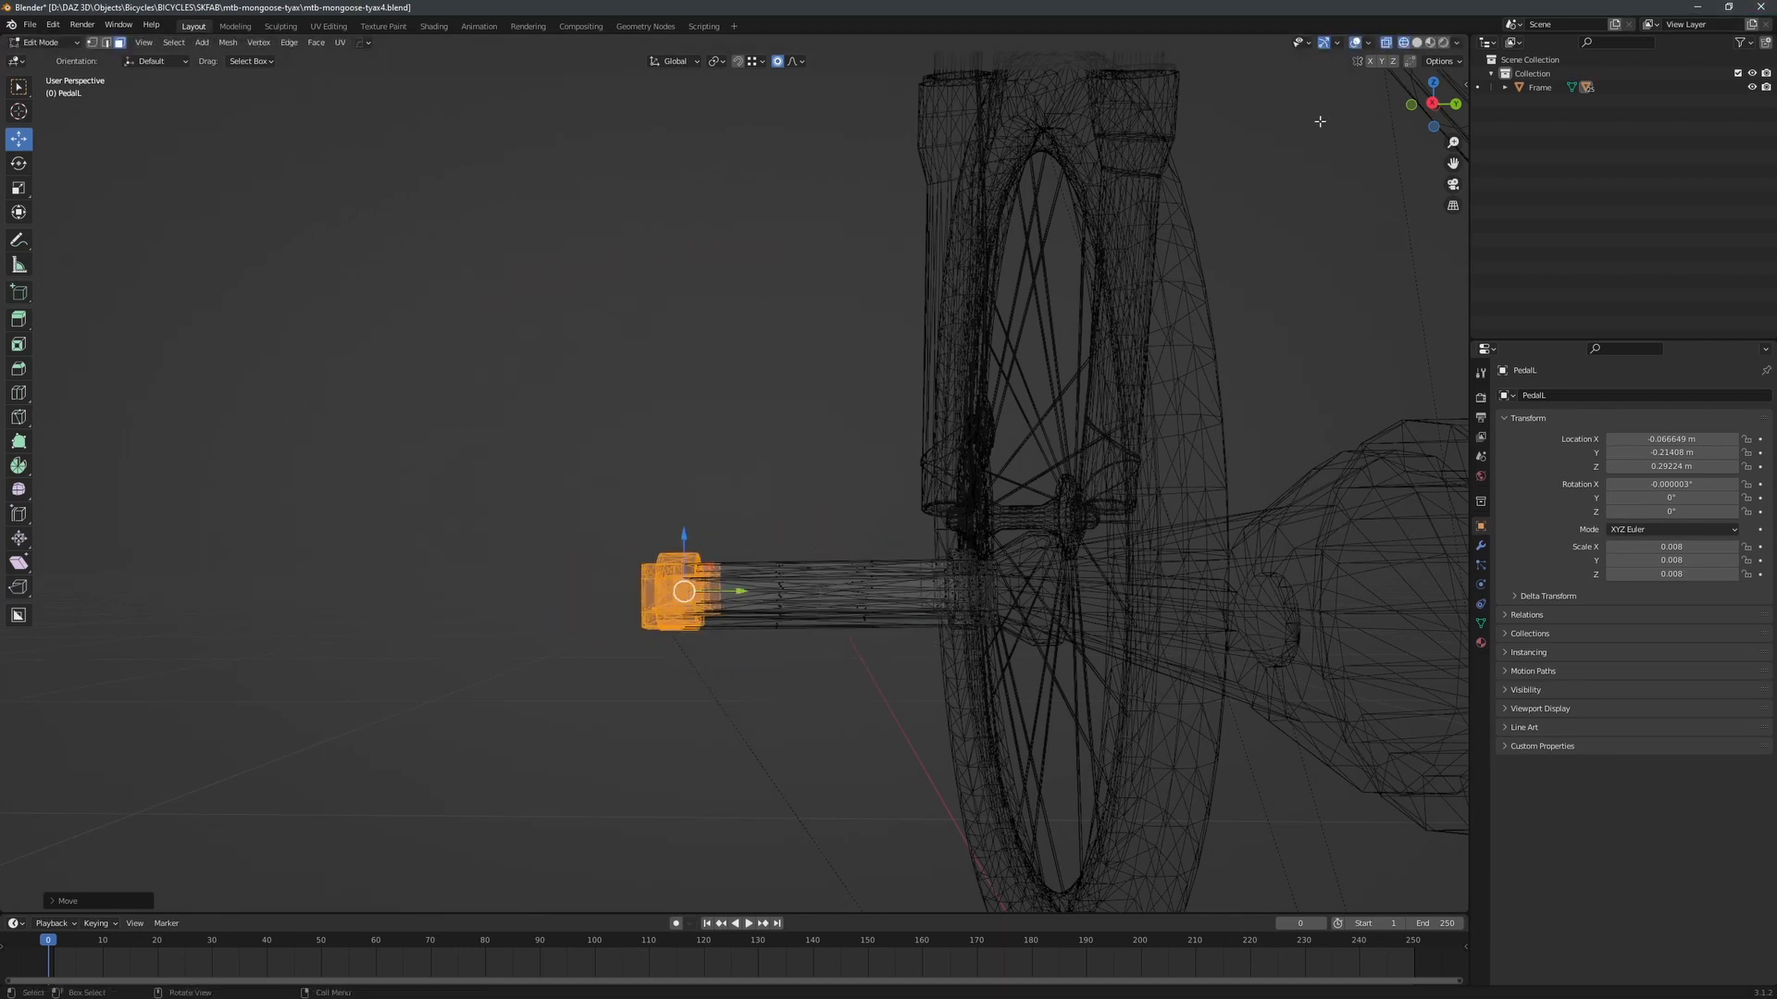
middle_drag(1253, 258, 1346, 421)
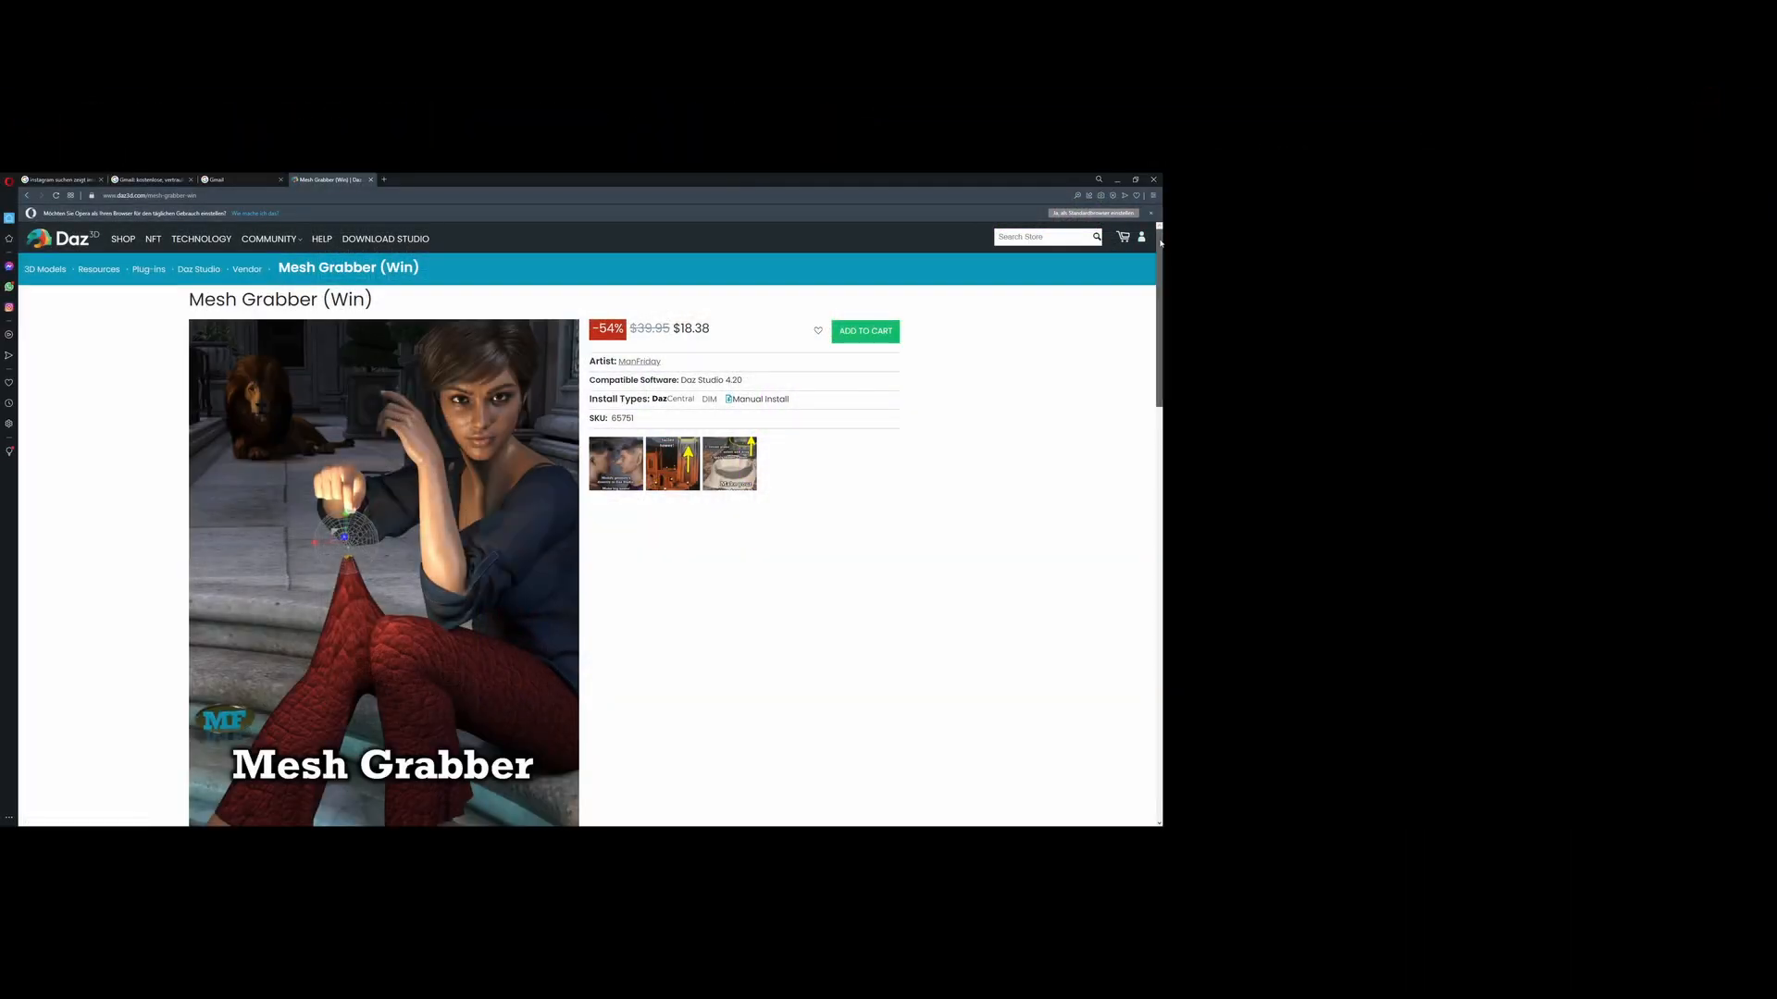
Switch to the web browser and look over the Mesh Grabber (Win) product page.
scroll(1160, 239, down, 2)
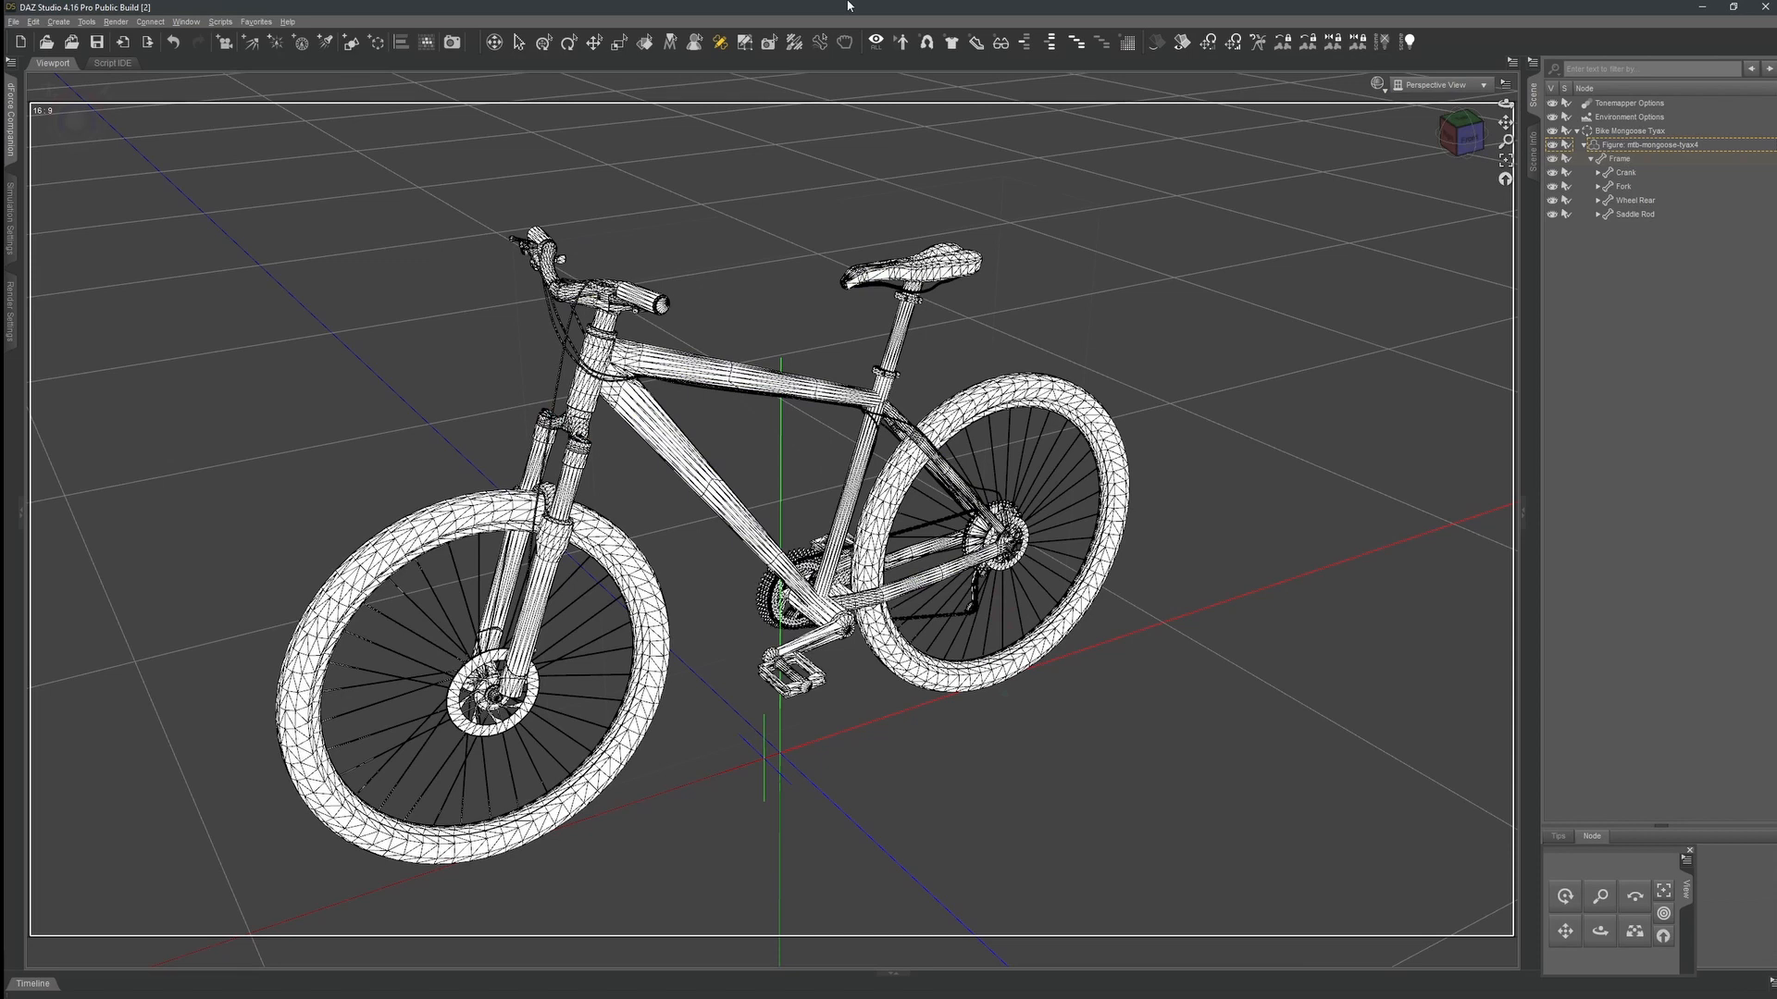
In DAZ Studio, test the Saddle Rod bone's X rotation at about 2.10 and reset it to 0.
click(1619, 158)
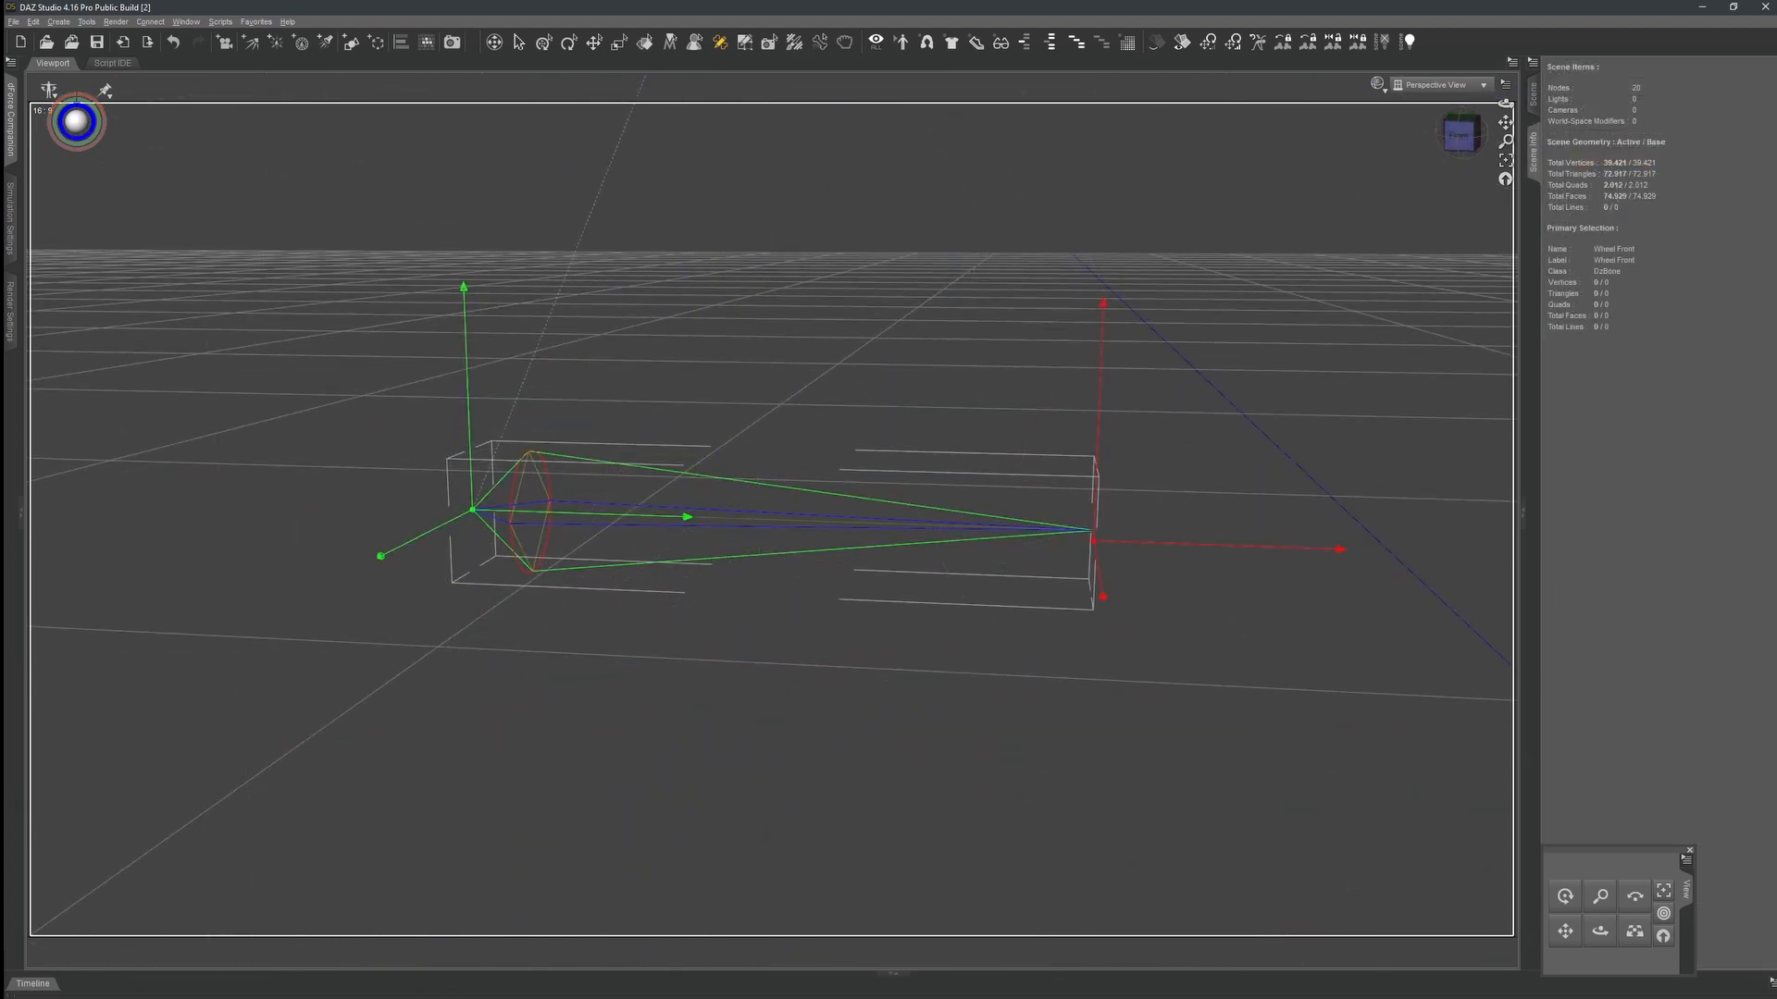
key(ctrl+9)
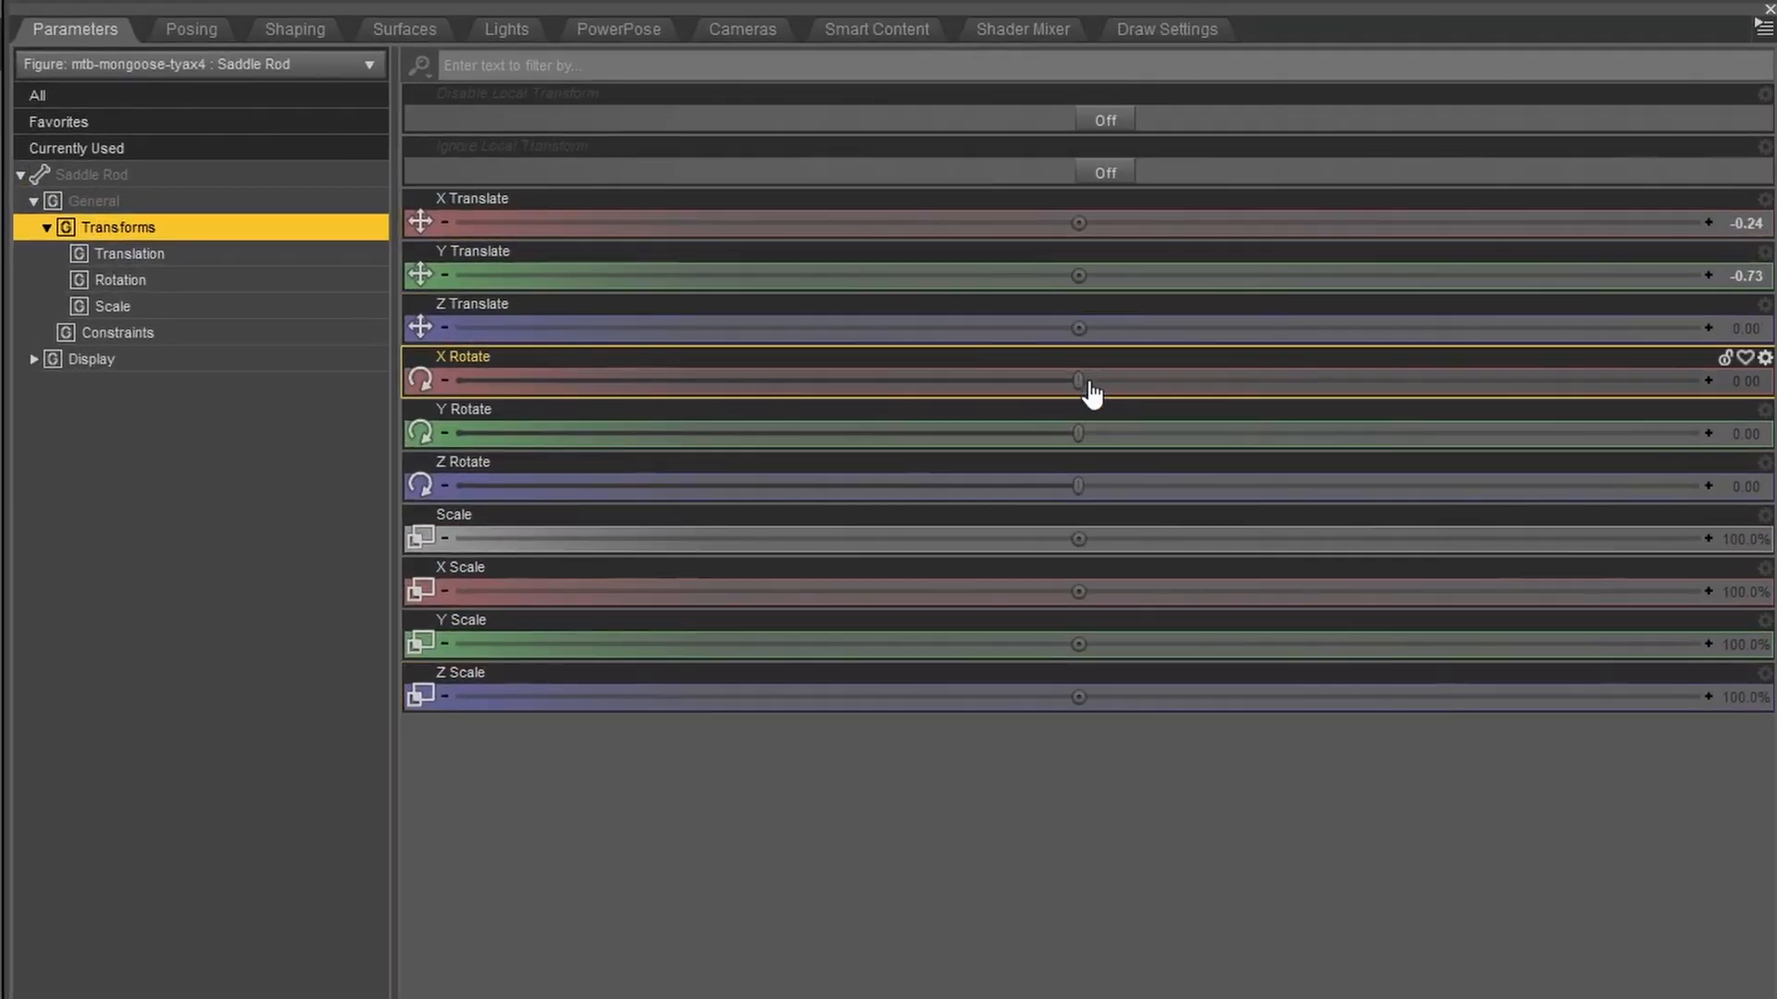
mouse_move(1084, 383)
mouse_down()
mouse_move(1162, 388)
mouse_move(1071, 392)
mouse_move(1089, 401)
mouse_up()
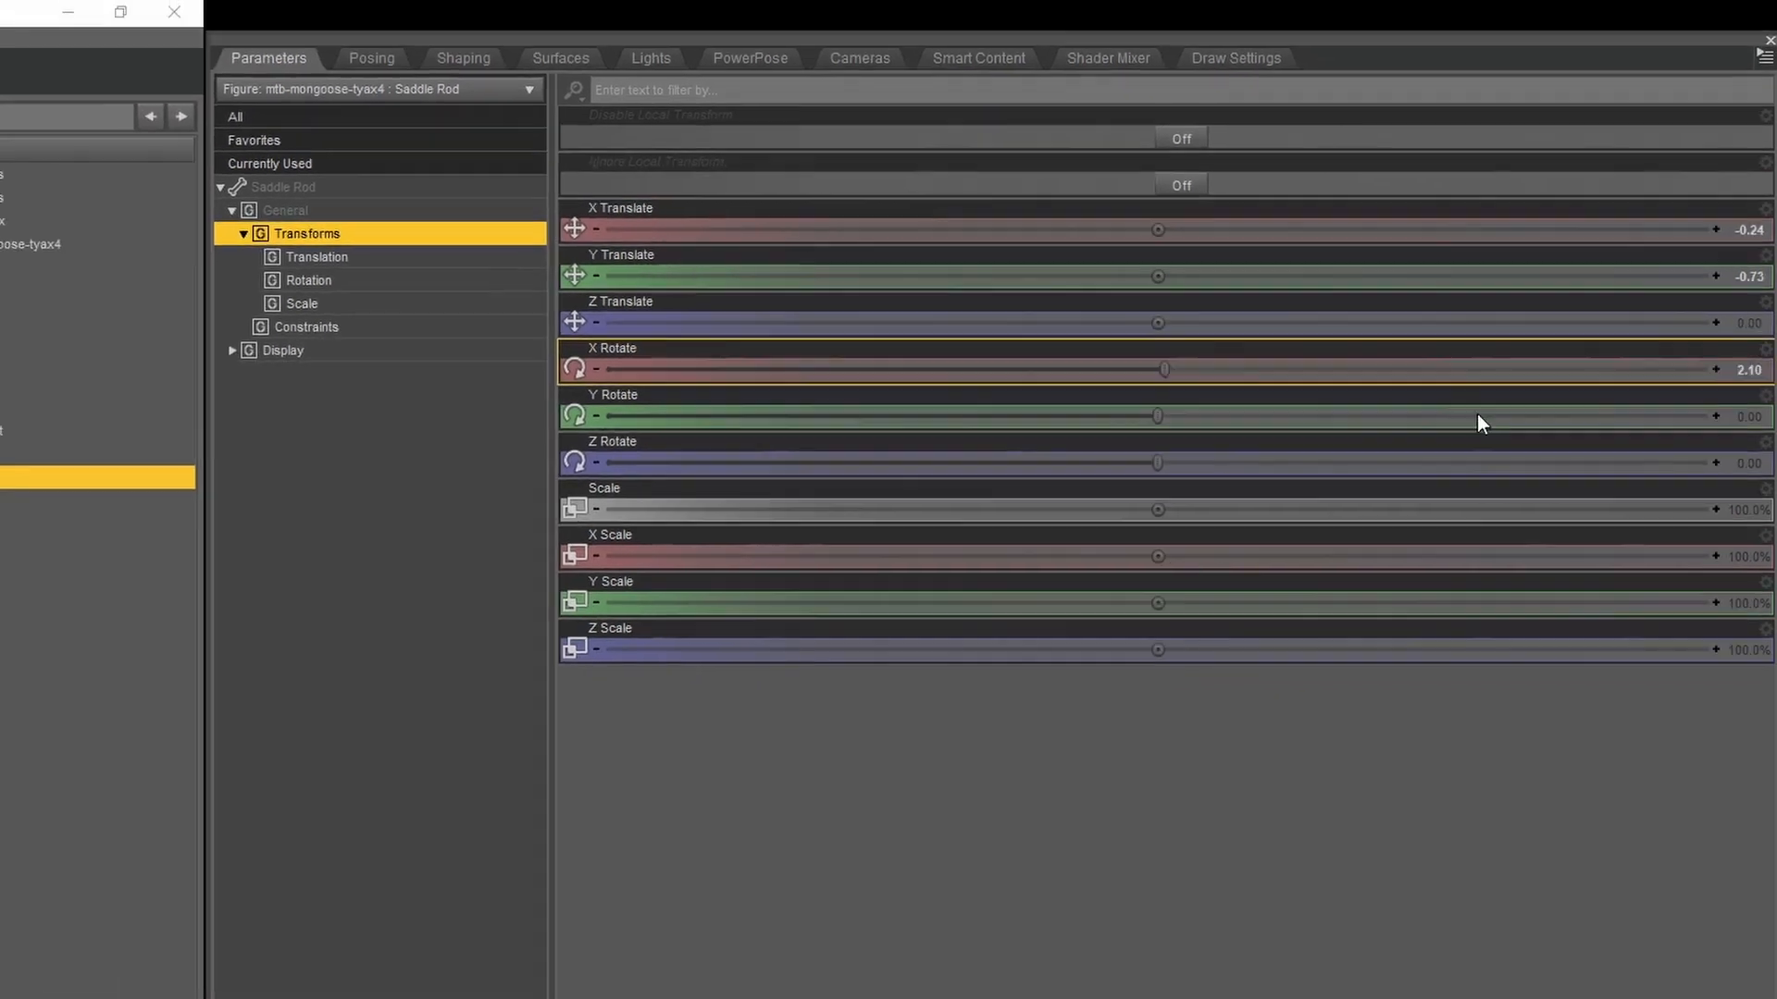
click(1749, 383)
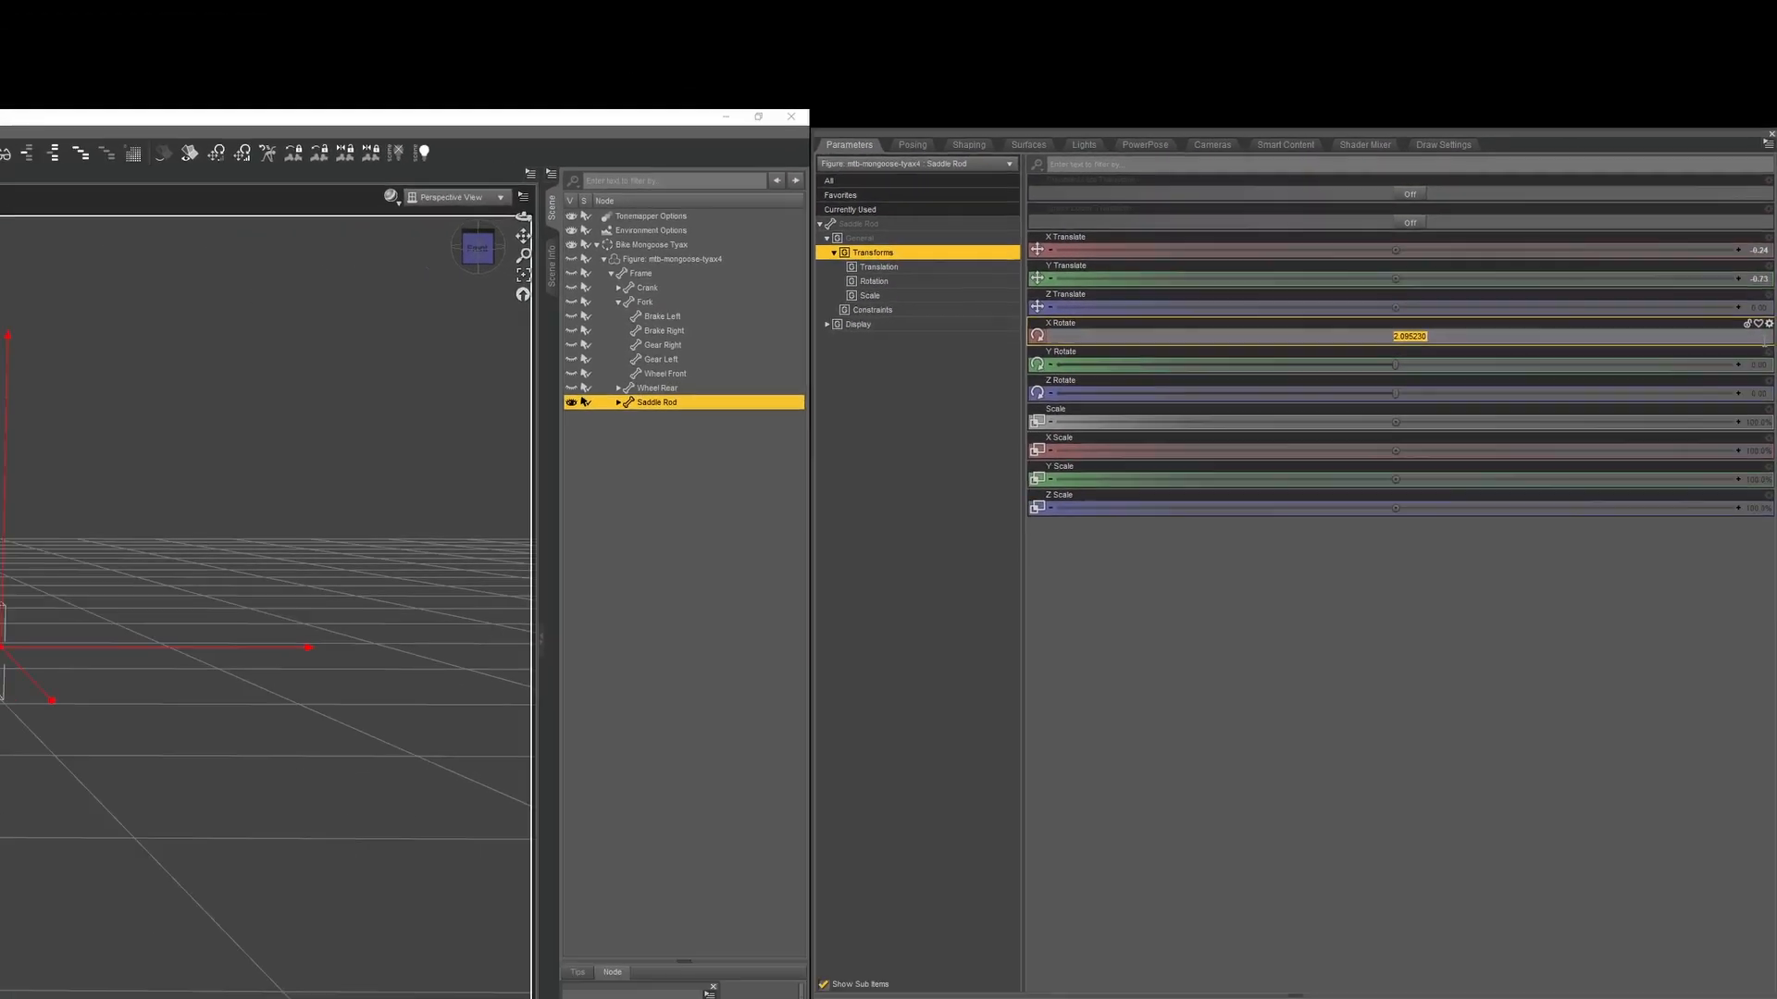
text(0)
key(Return)
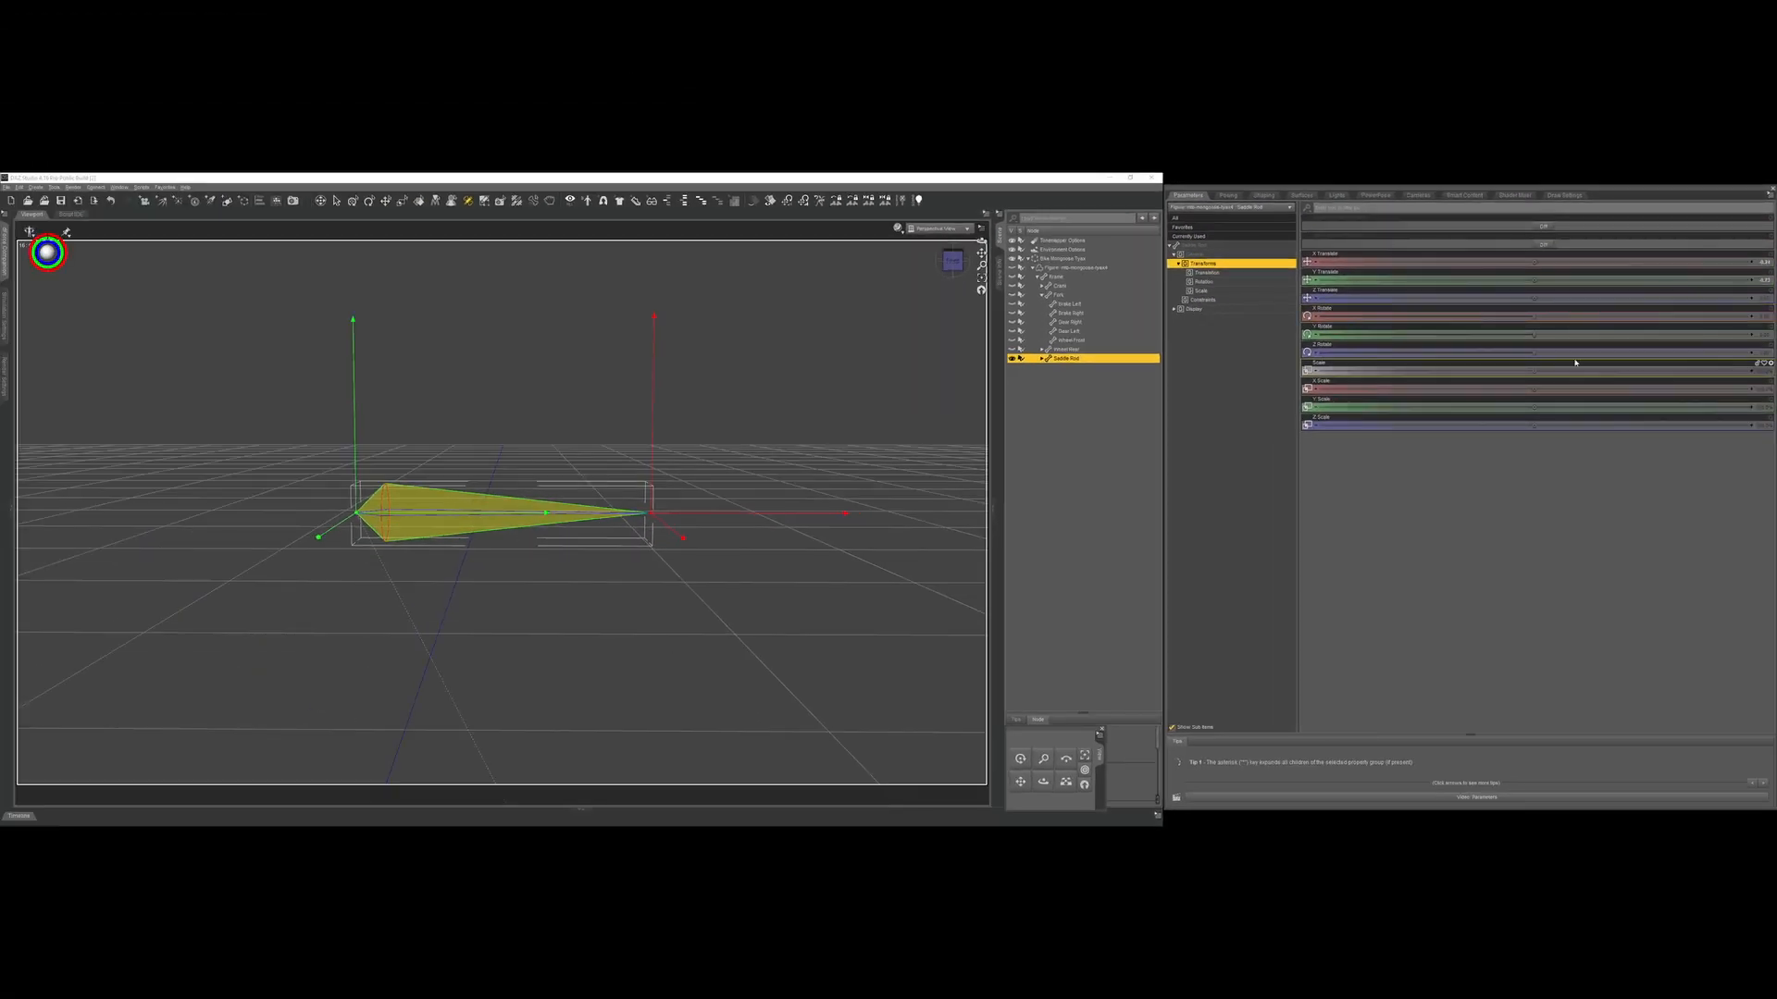
Test the Saddle Rod bone's Z rotation and X translation.
mouse_move(1396, 394)
mouse_down()
mouse_move(1418, 393)
mouse_move(1399, 394)
mouse_up()
mouse_move(1537, 354)
mouse_down()
mouse_move(1526, 315)
mouse_move(1535, 335)
mouse_move(1412, 331)
mouse_move(1516, 334)
mouse_up()
drag(1536, 262, 1570, 262)
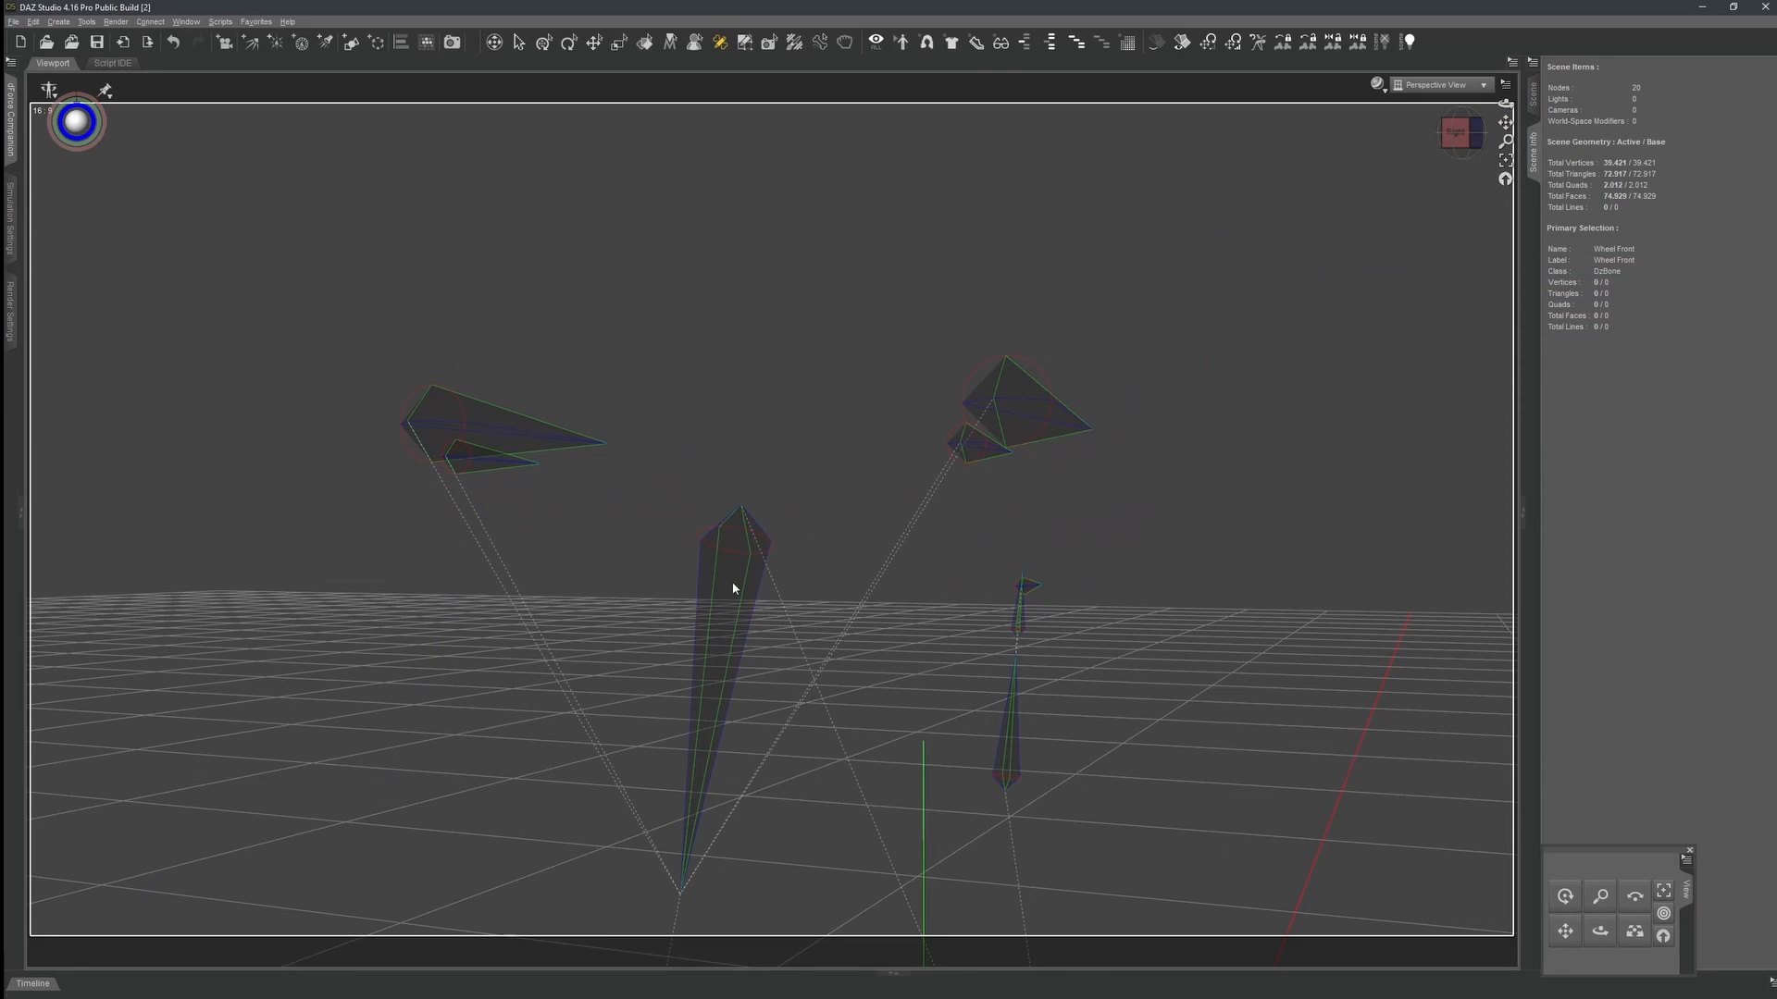
Select the Fork and Brake Left bones in the viewport to inspect the bicycle's rig.
click(733, 588)
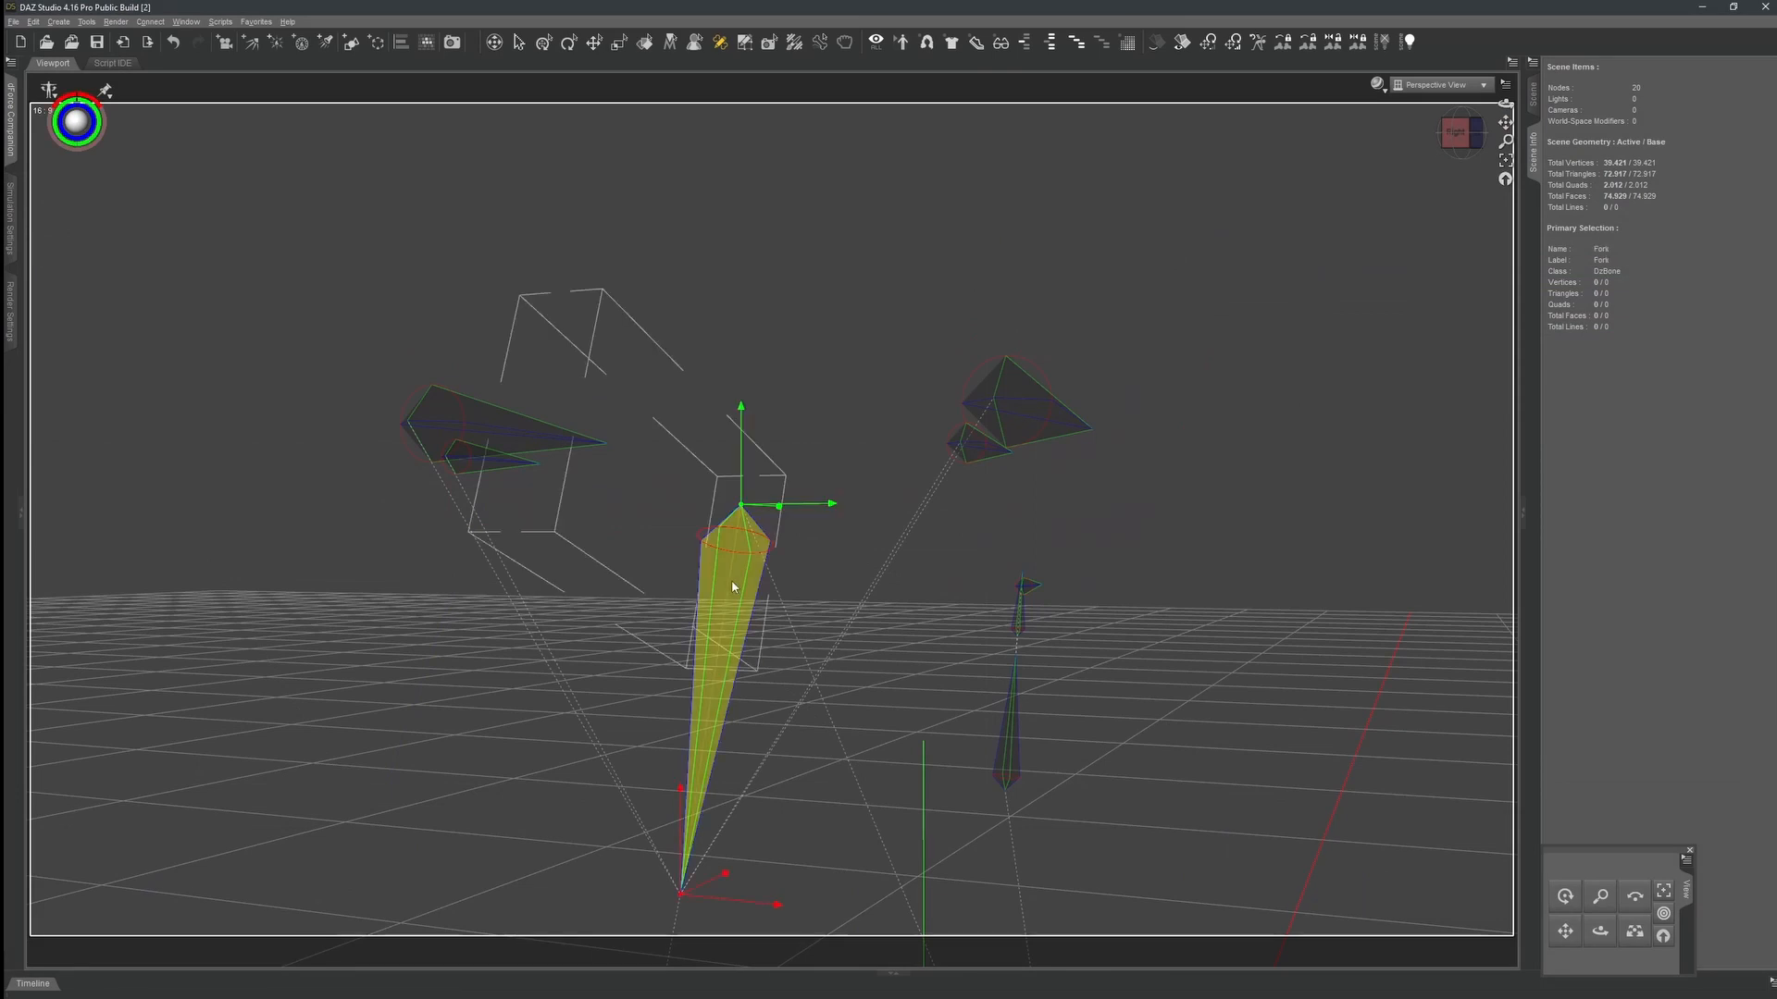
click(1046, 404)
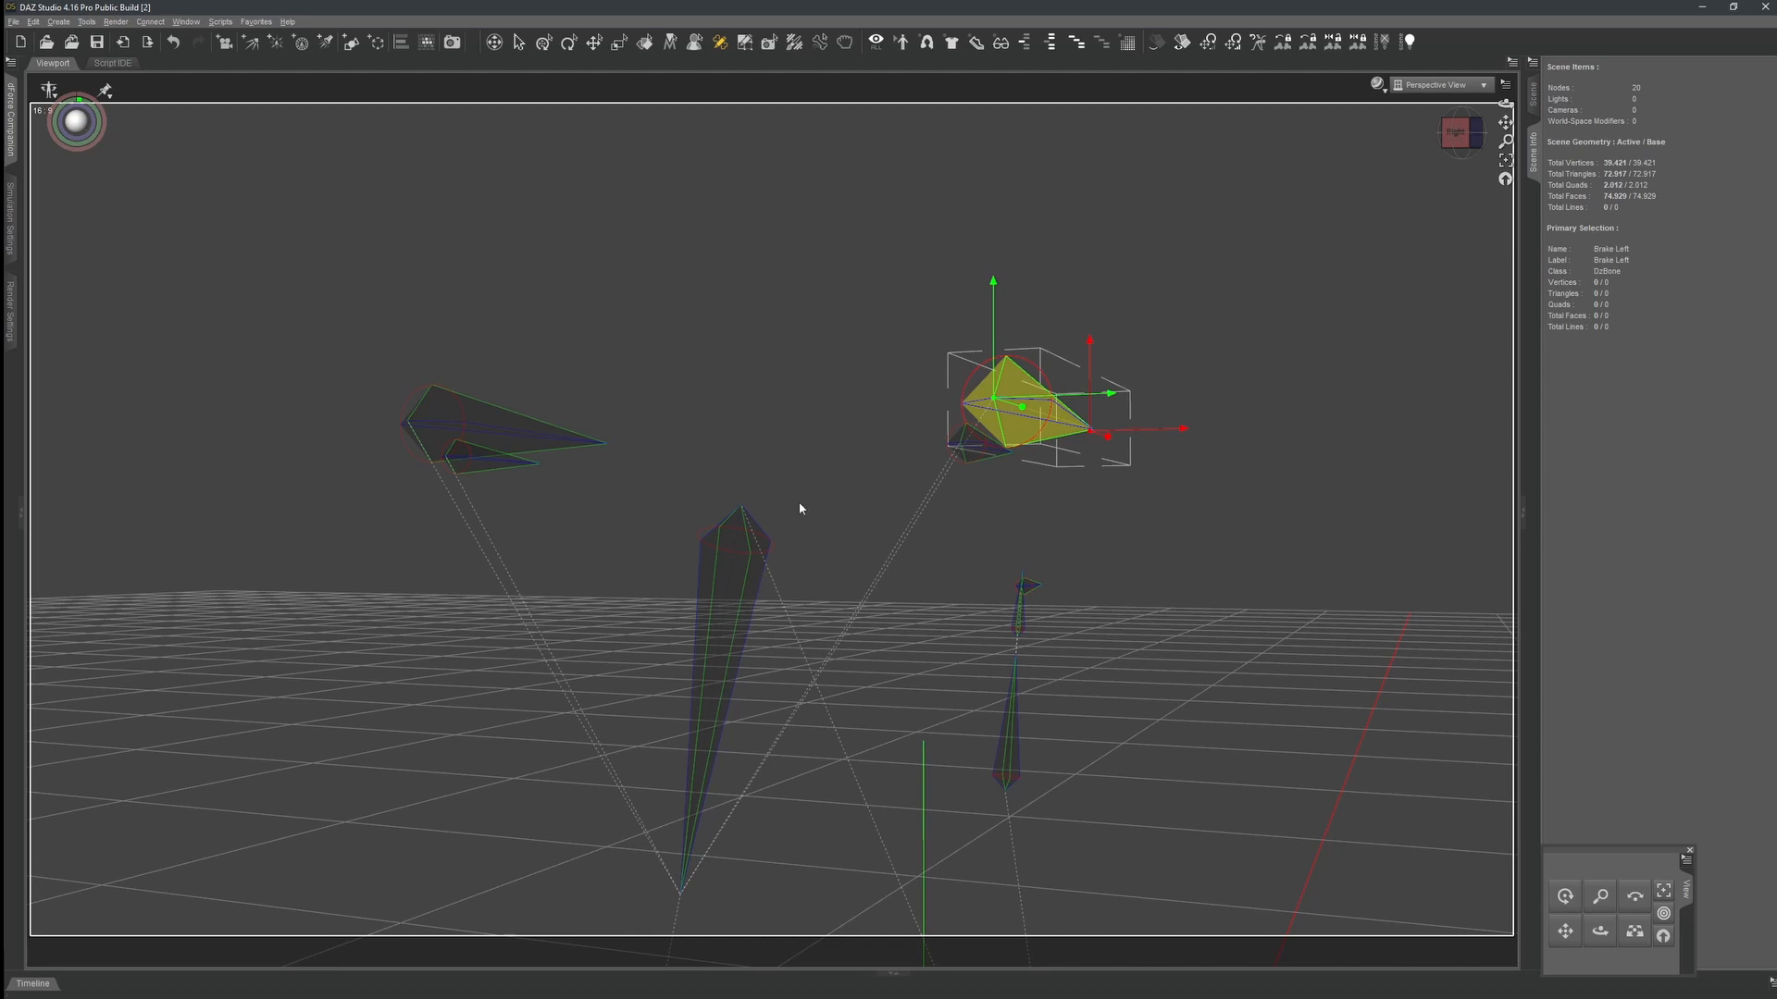
click(735, 585)
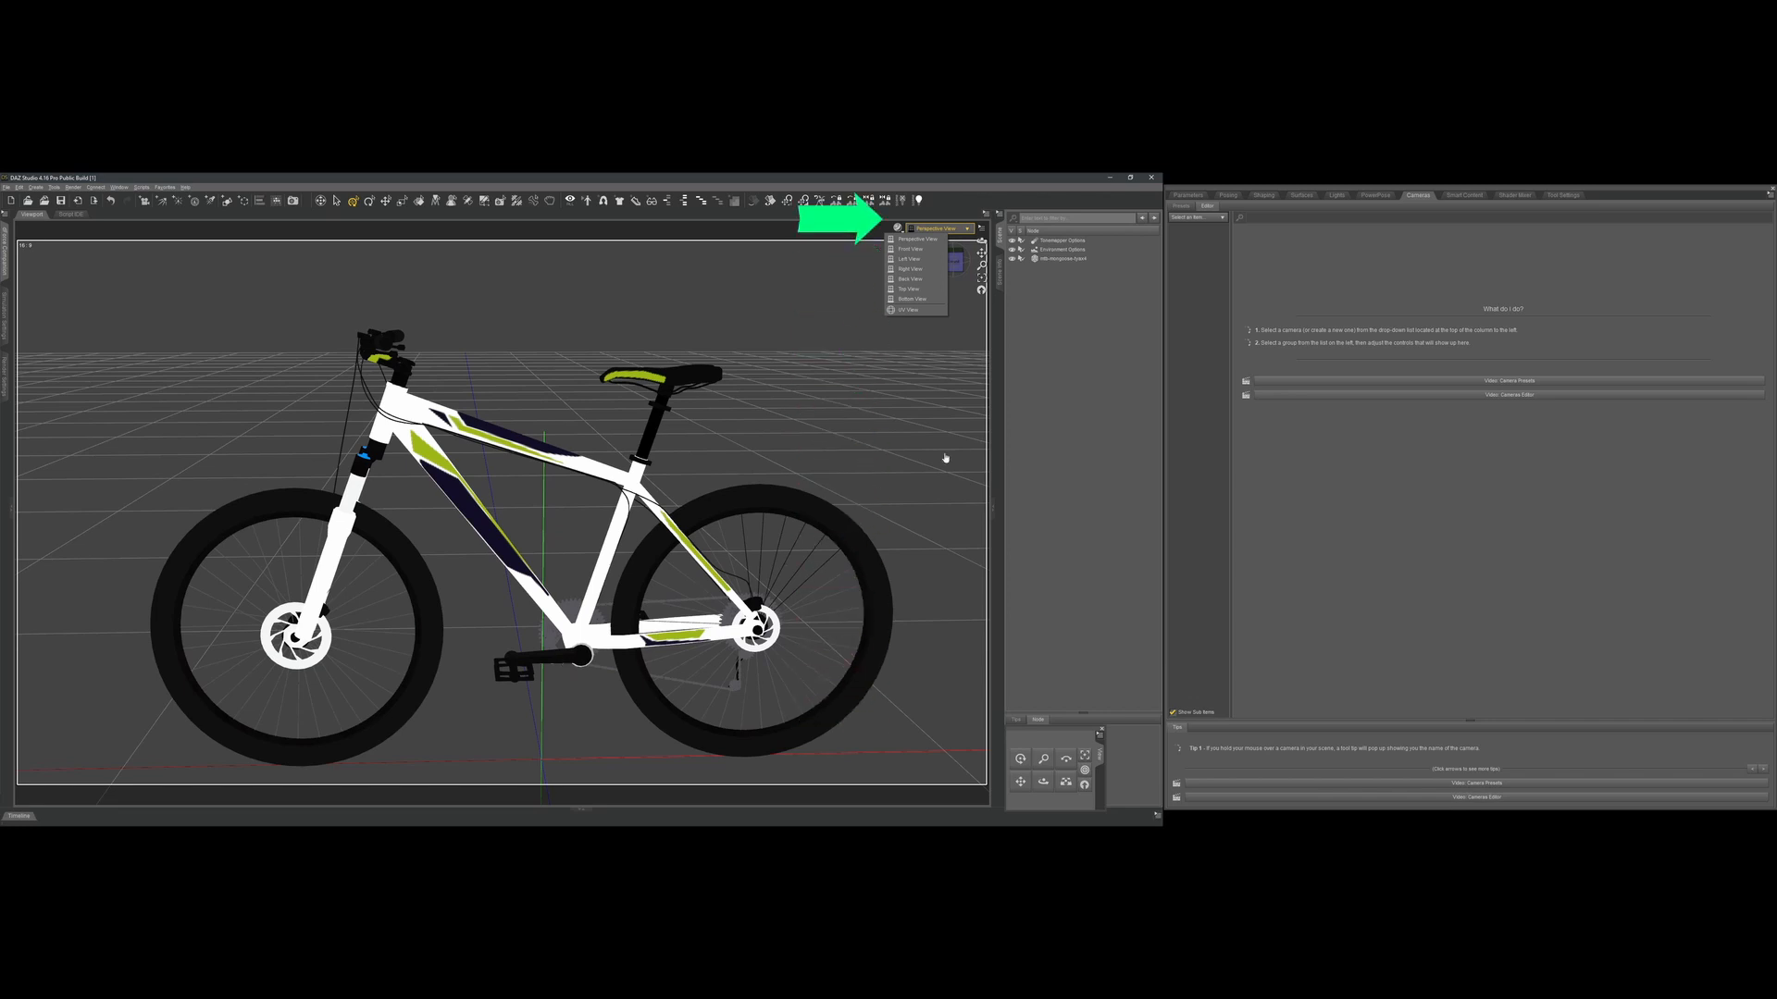
Switch the unrigged bicycle's viewport to Front View and examine the crank and frame area up close.
click(912, 249)
scroll(681, 434, up, 3)
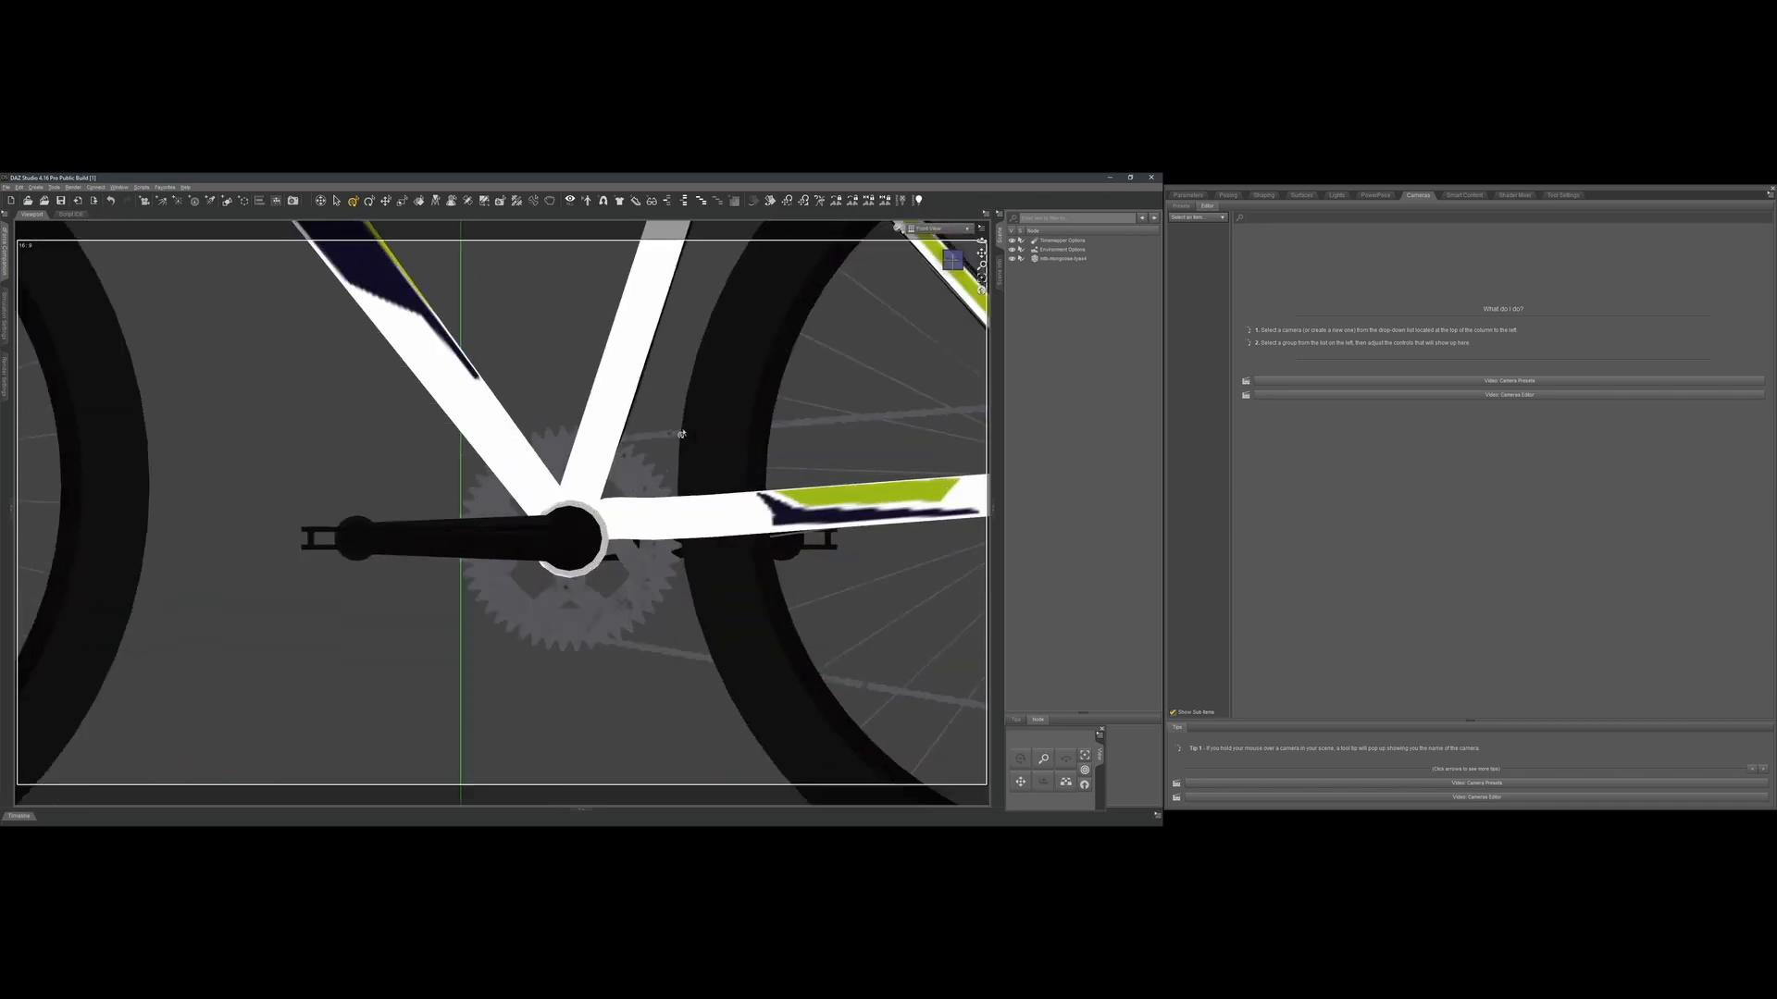
scroll(681, 434, down, 6)
scroll(683, 433, up, 6)
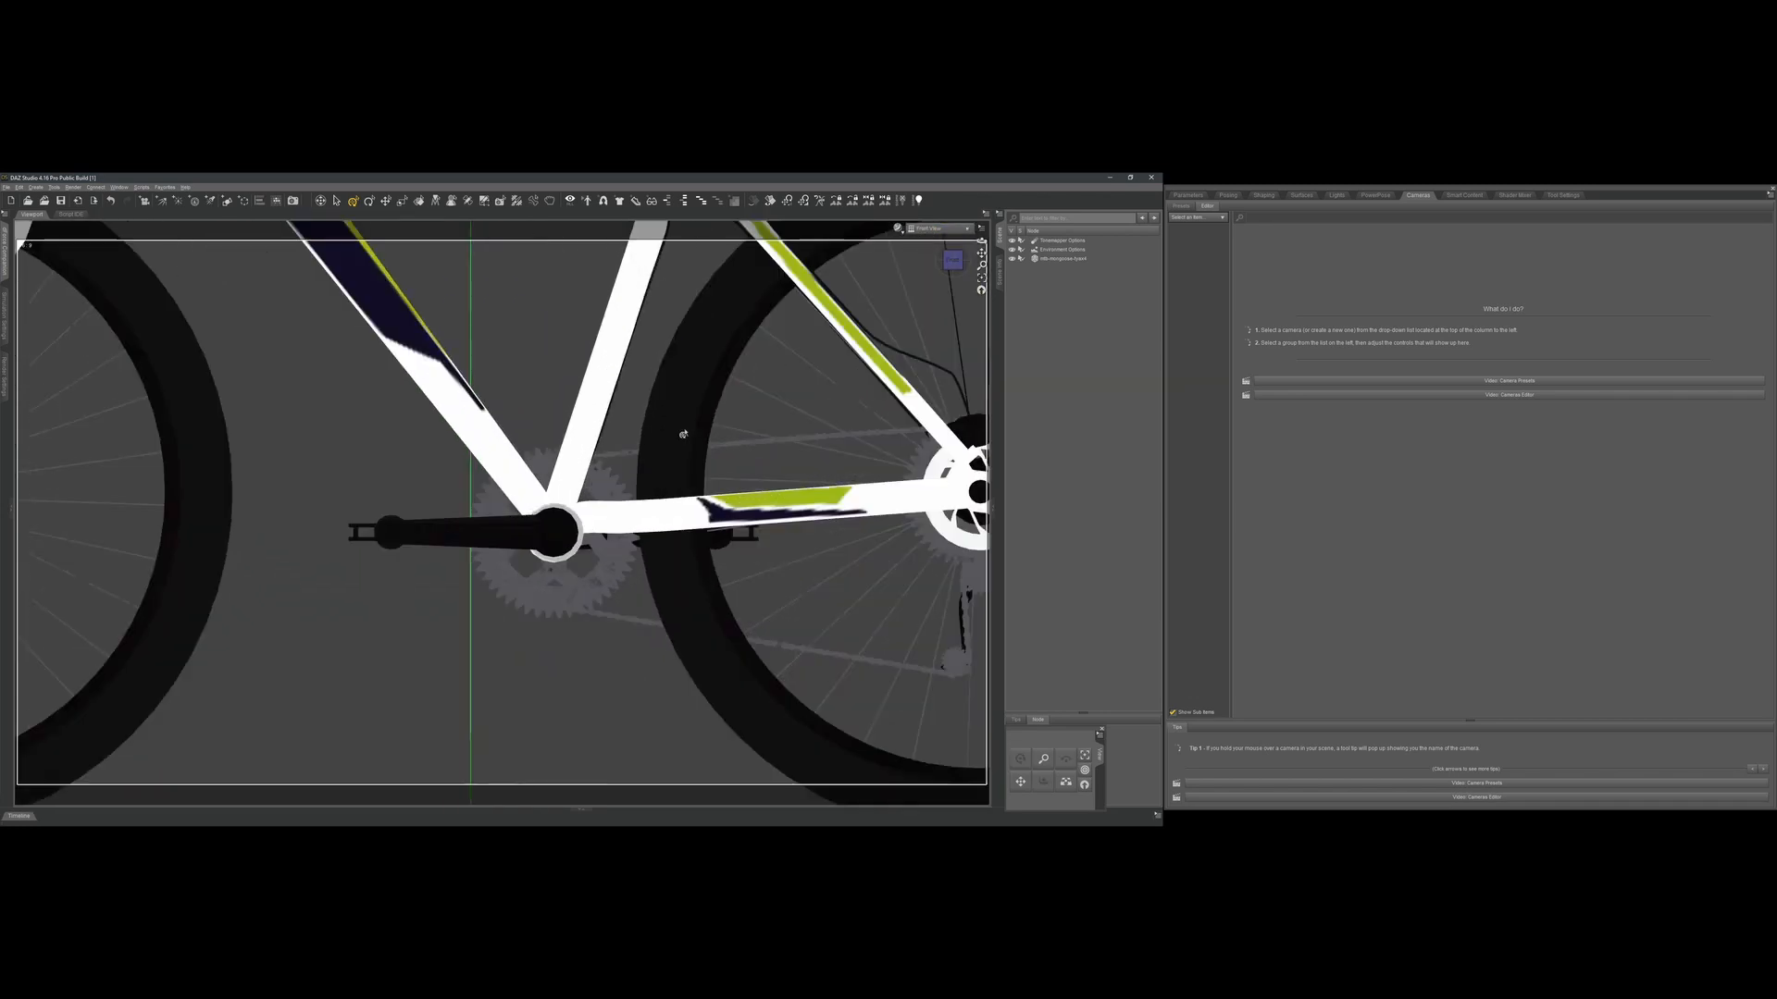
scroll(683, 434, up, 2)
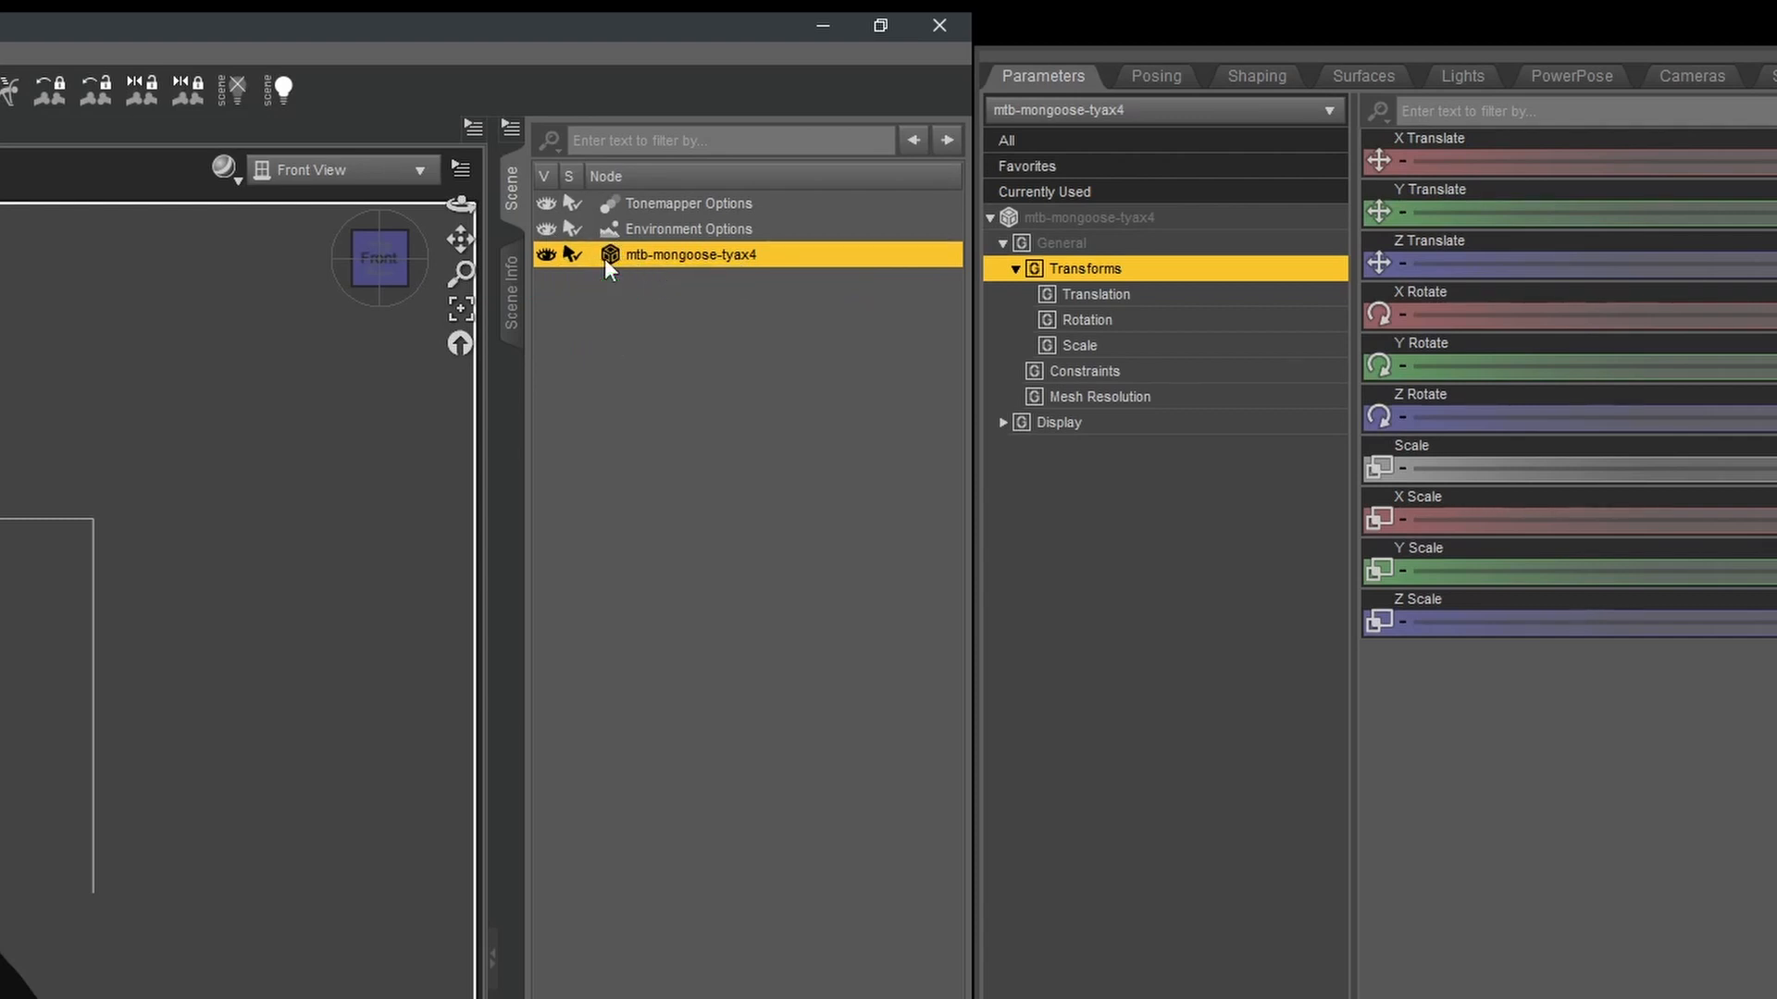
Convert the mtb-mongoose-tyax4 prop to a figure with General Weight Mapping, keeping Inherit Skeleton of Parent enabled.
click(510, 139)
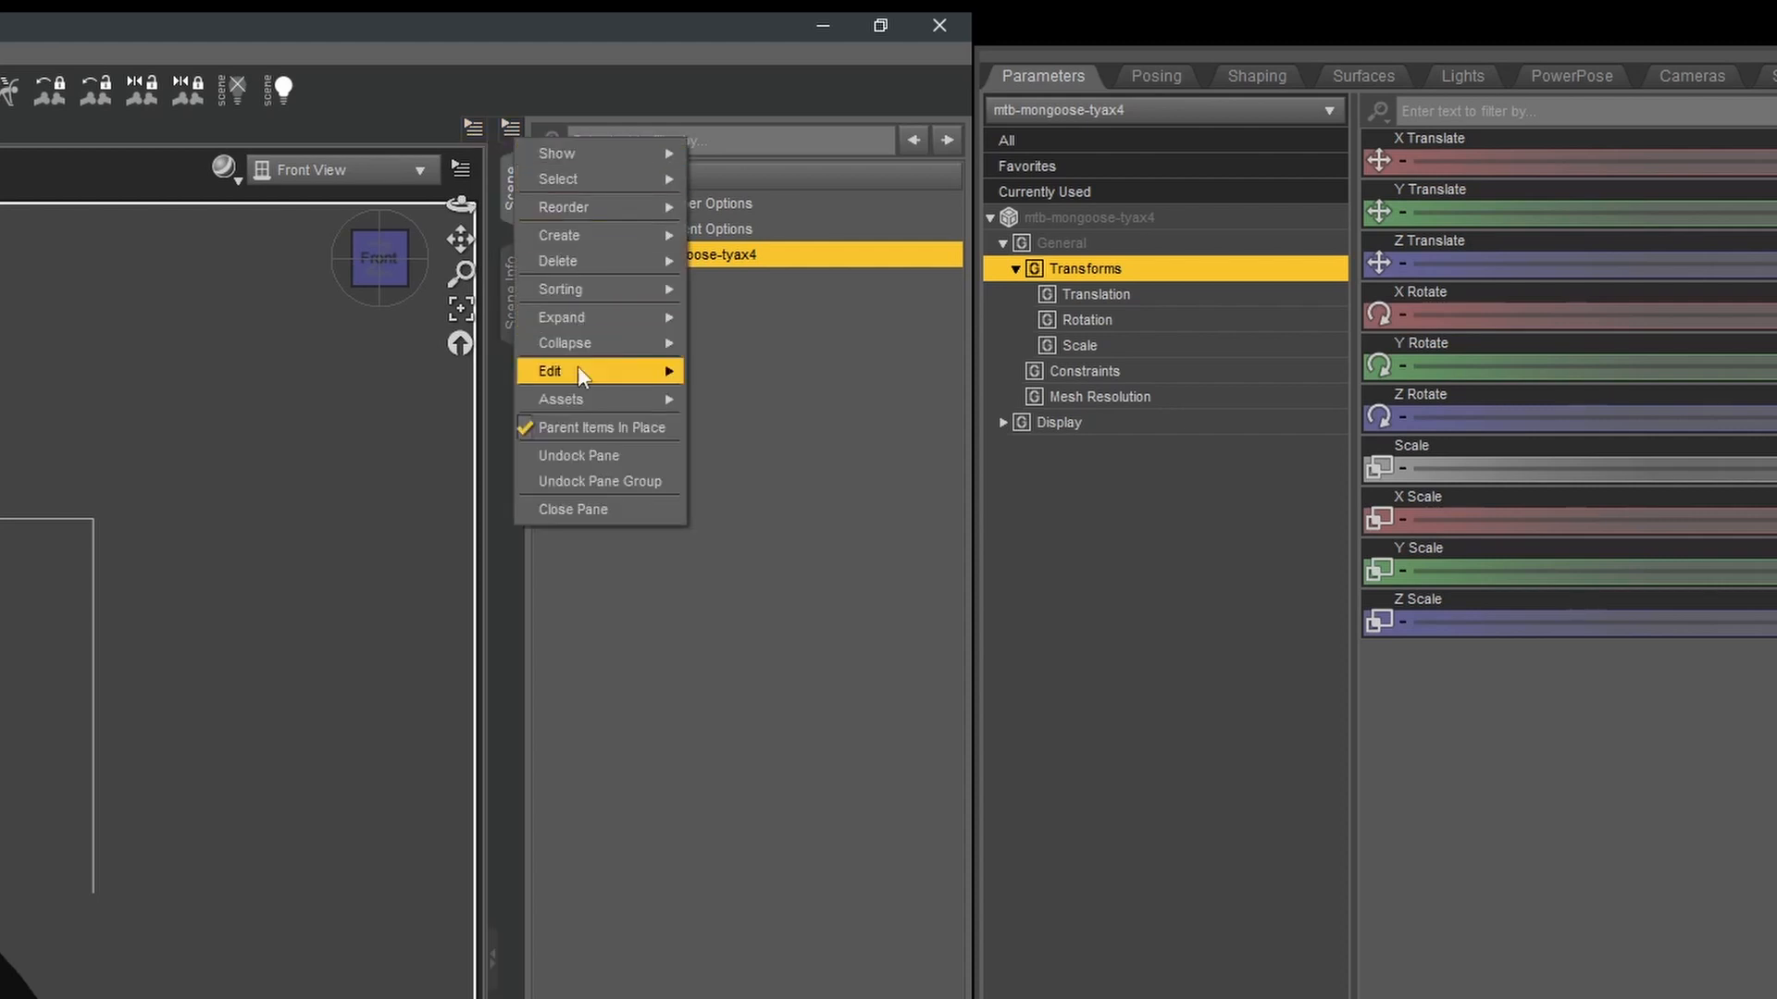
mouse_move(577, 370)
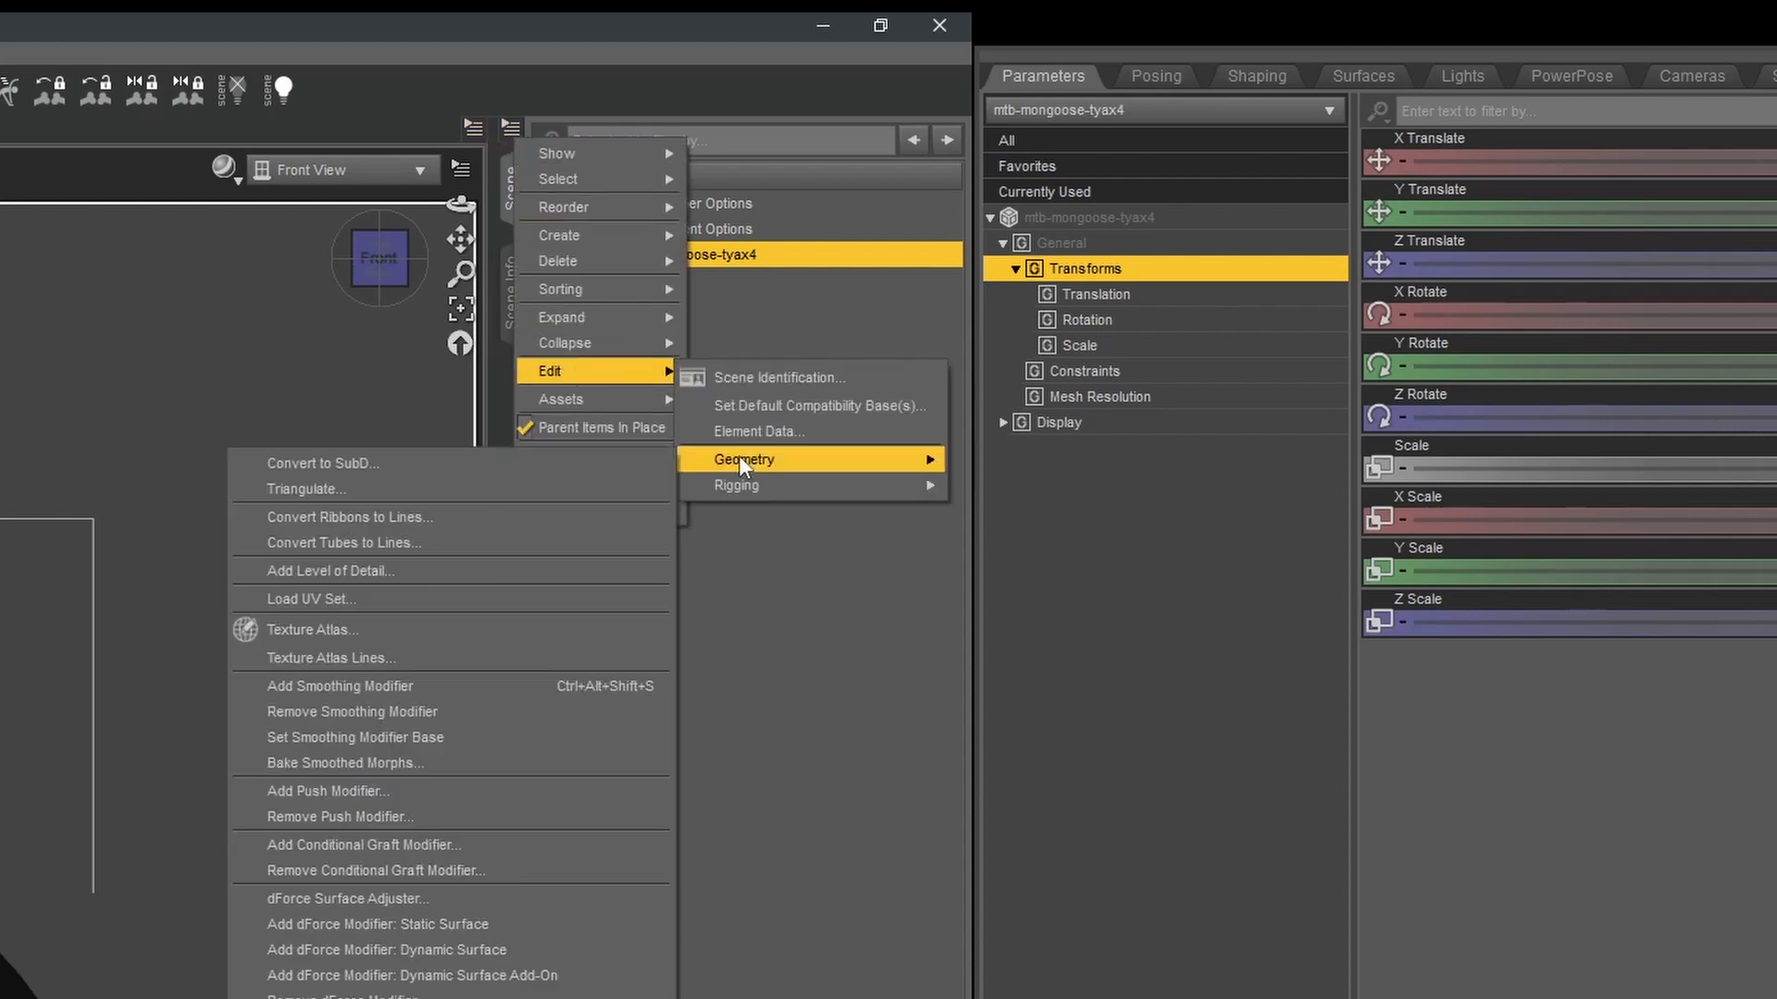
mouse_move(730, 491)
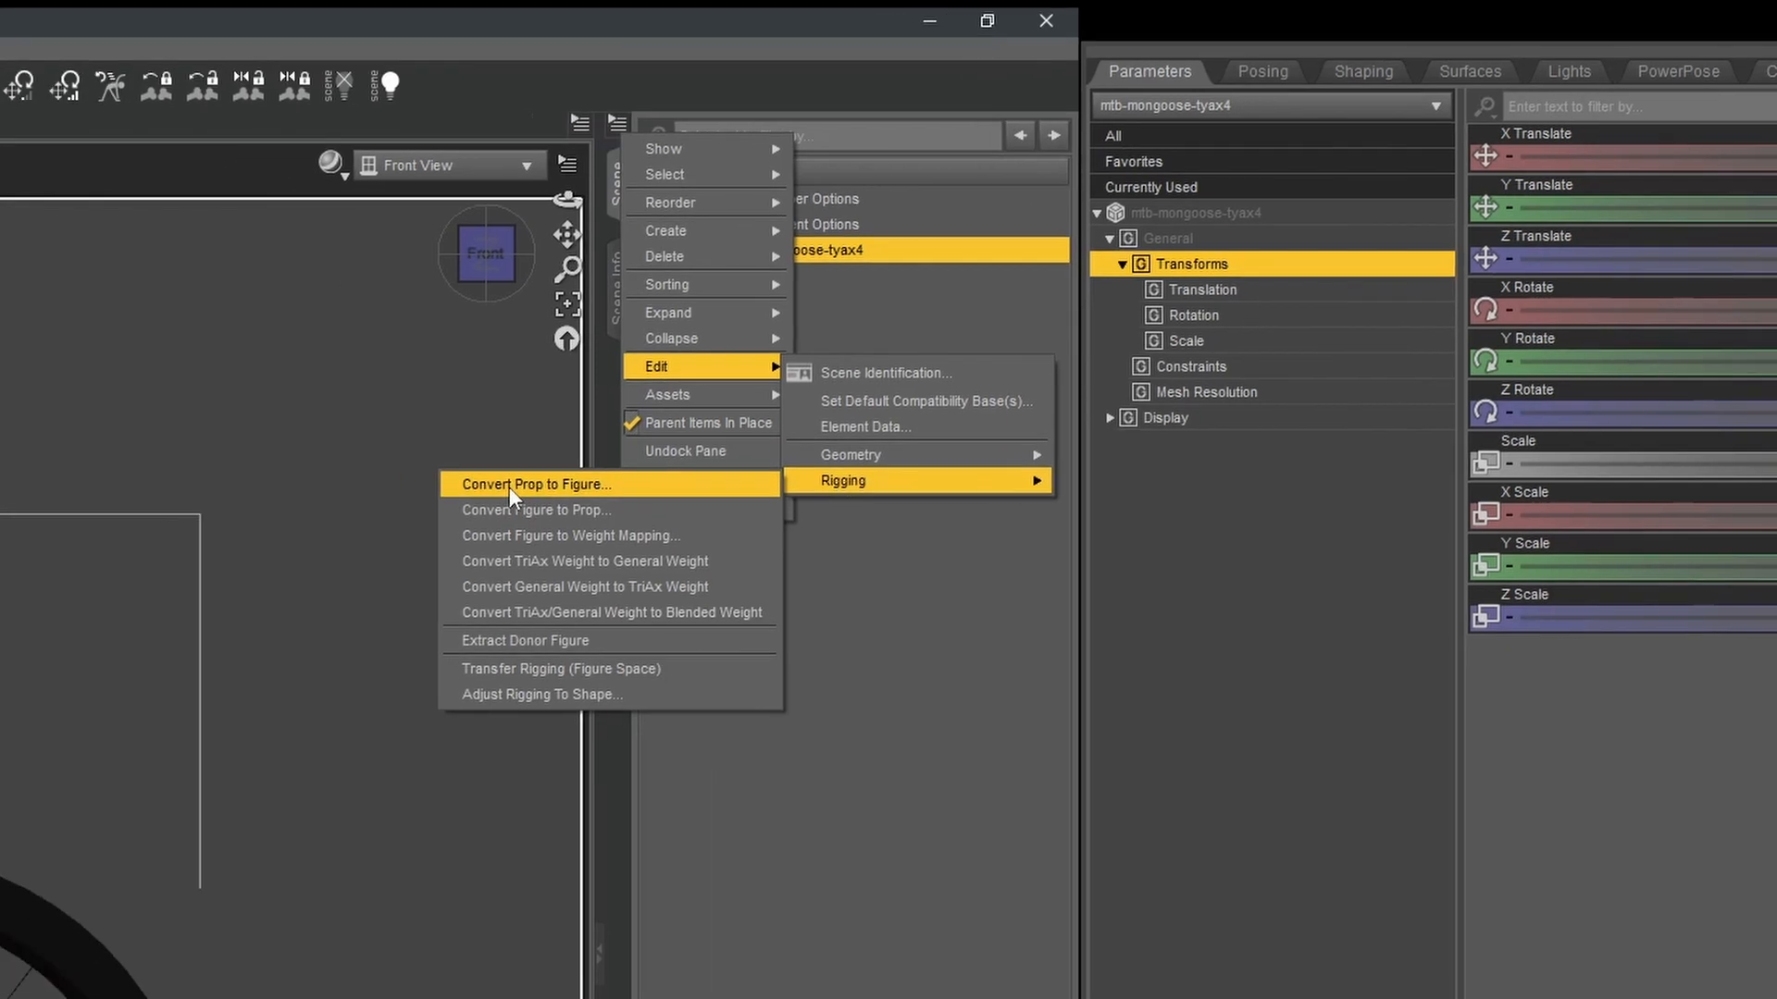
click(401, 491)
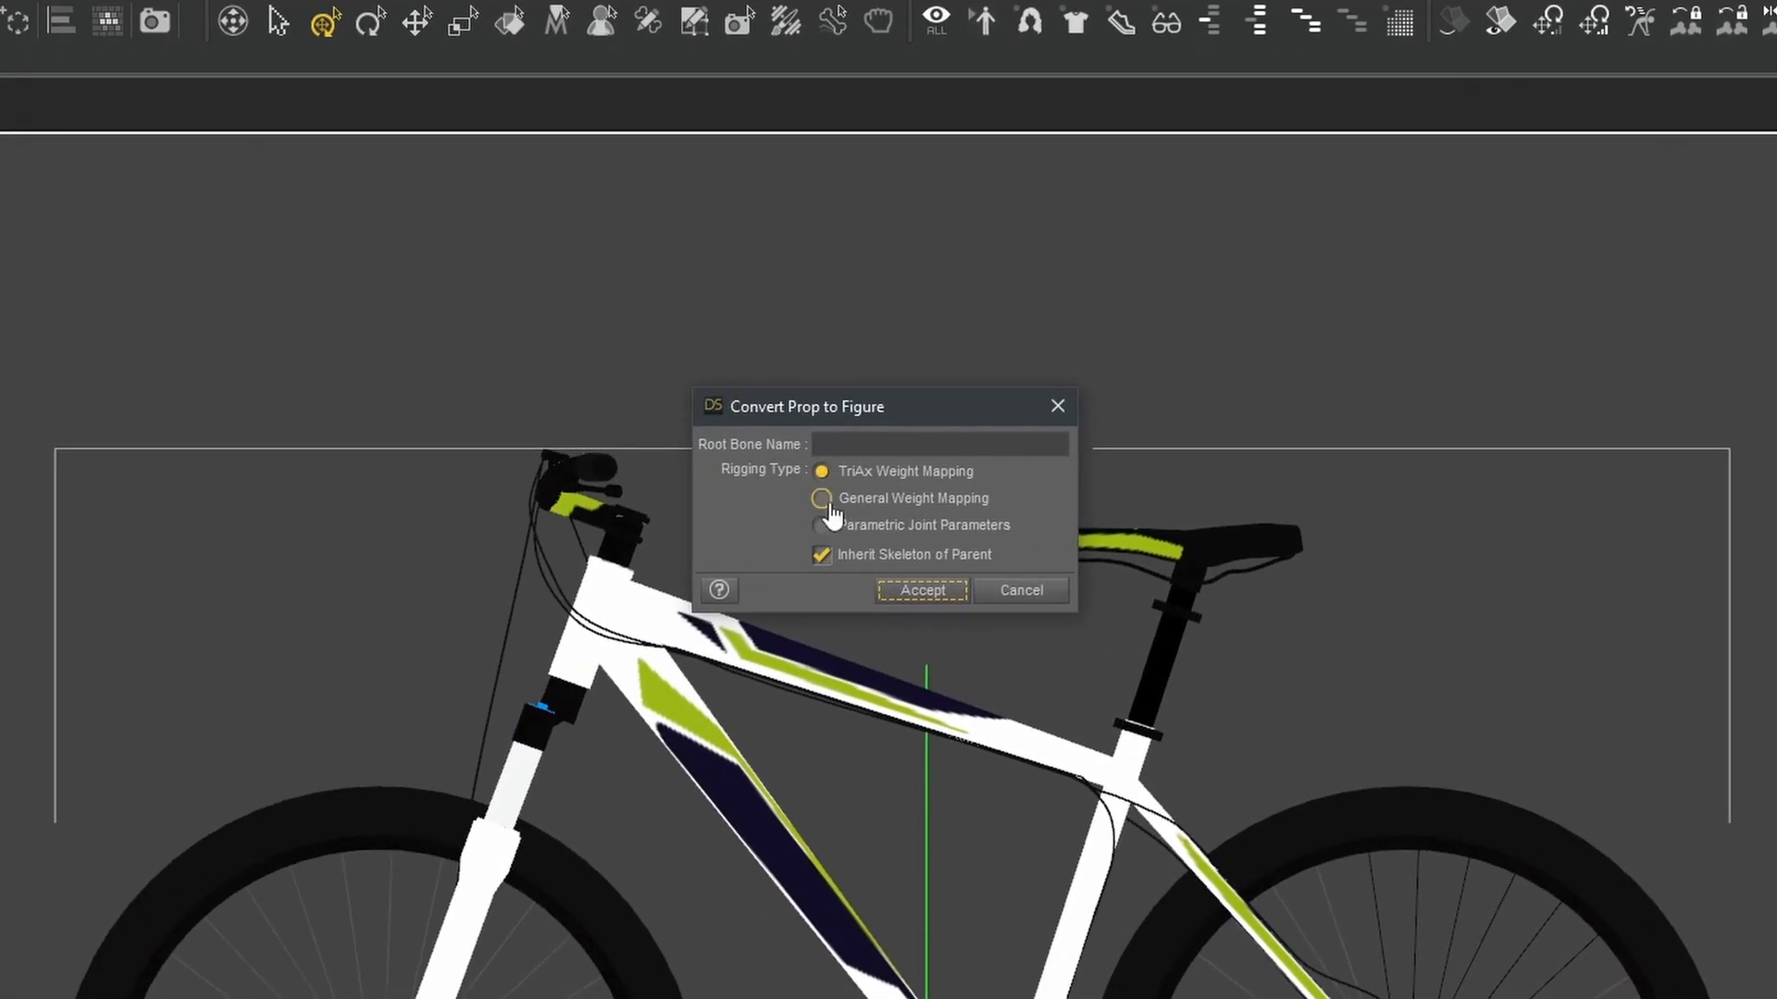
click(574, 509)
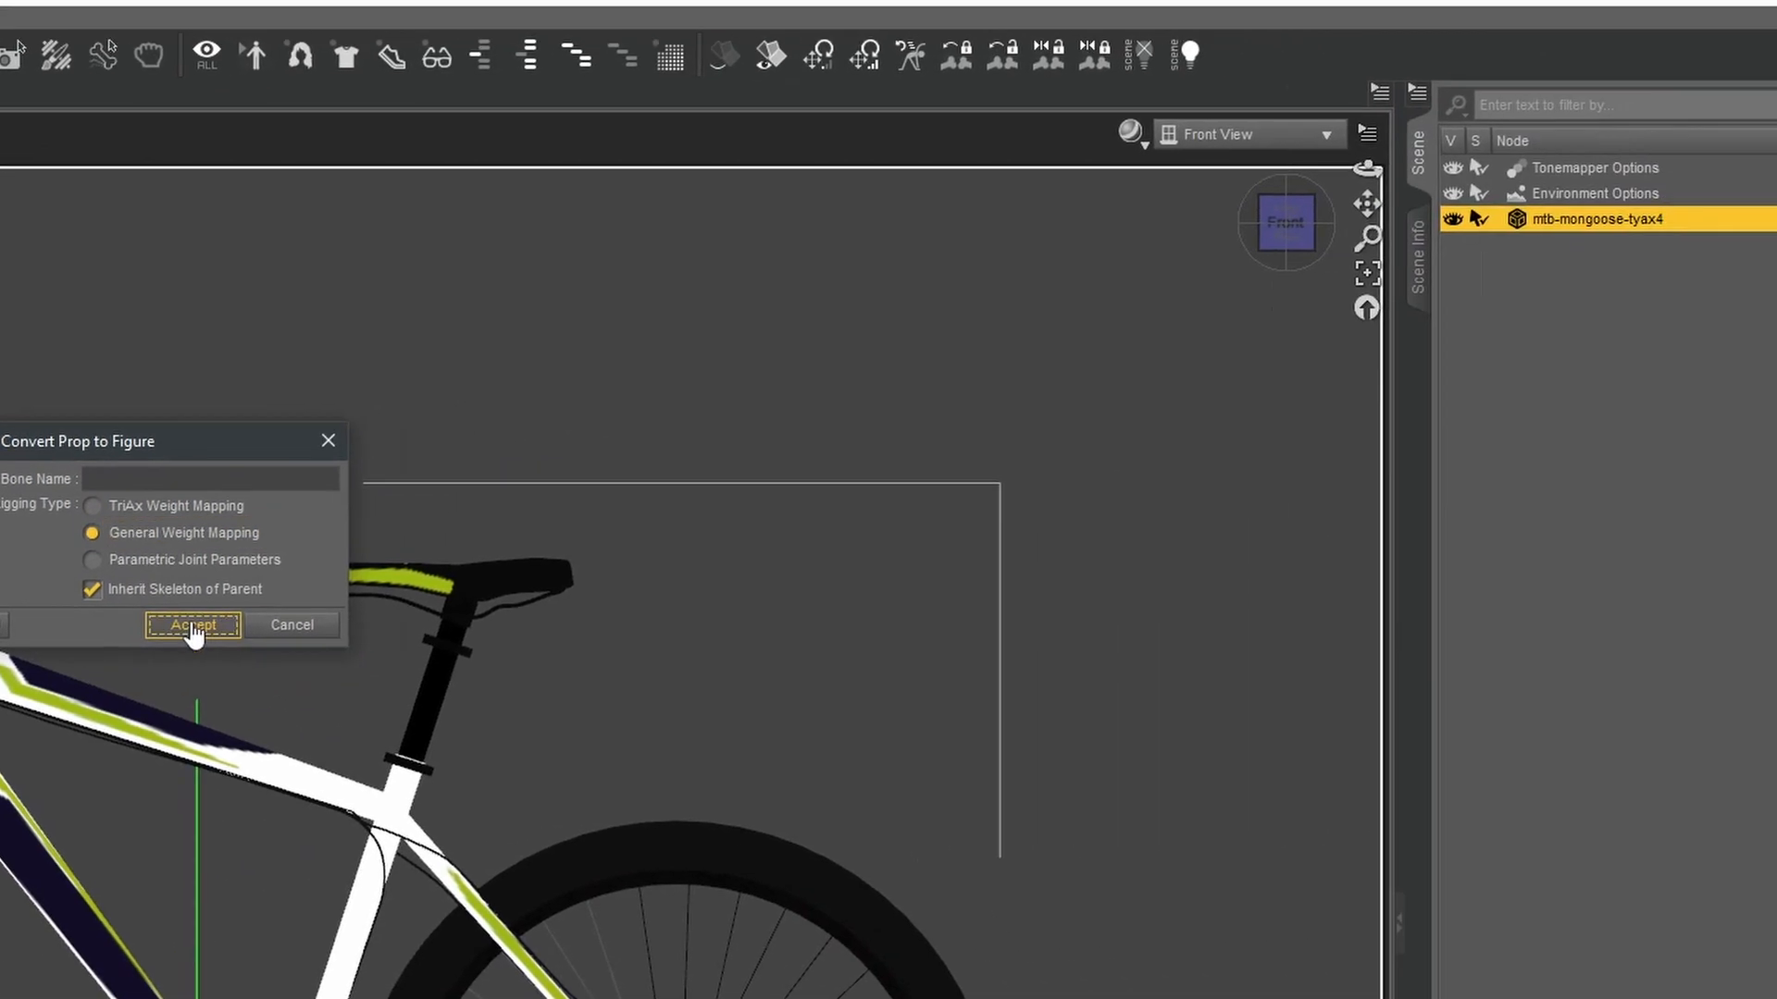
click(922, 590)
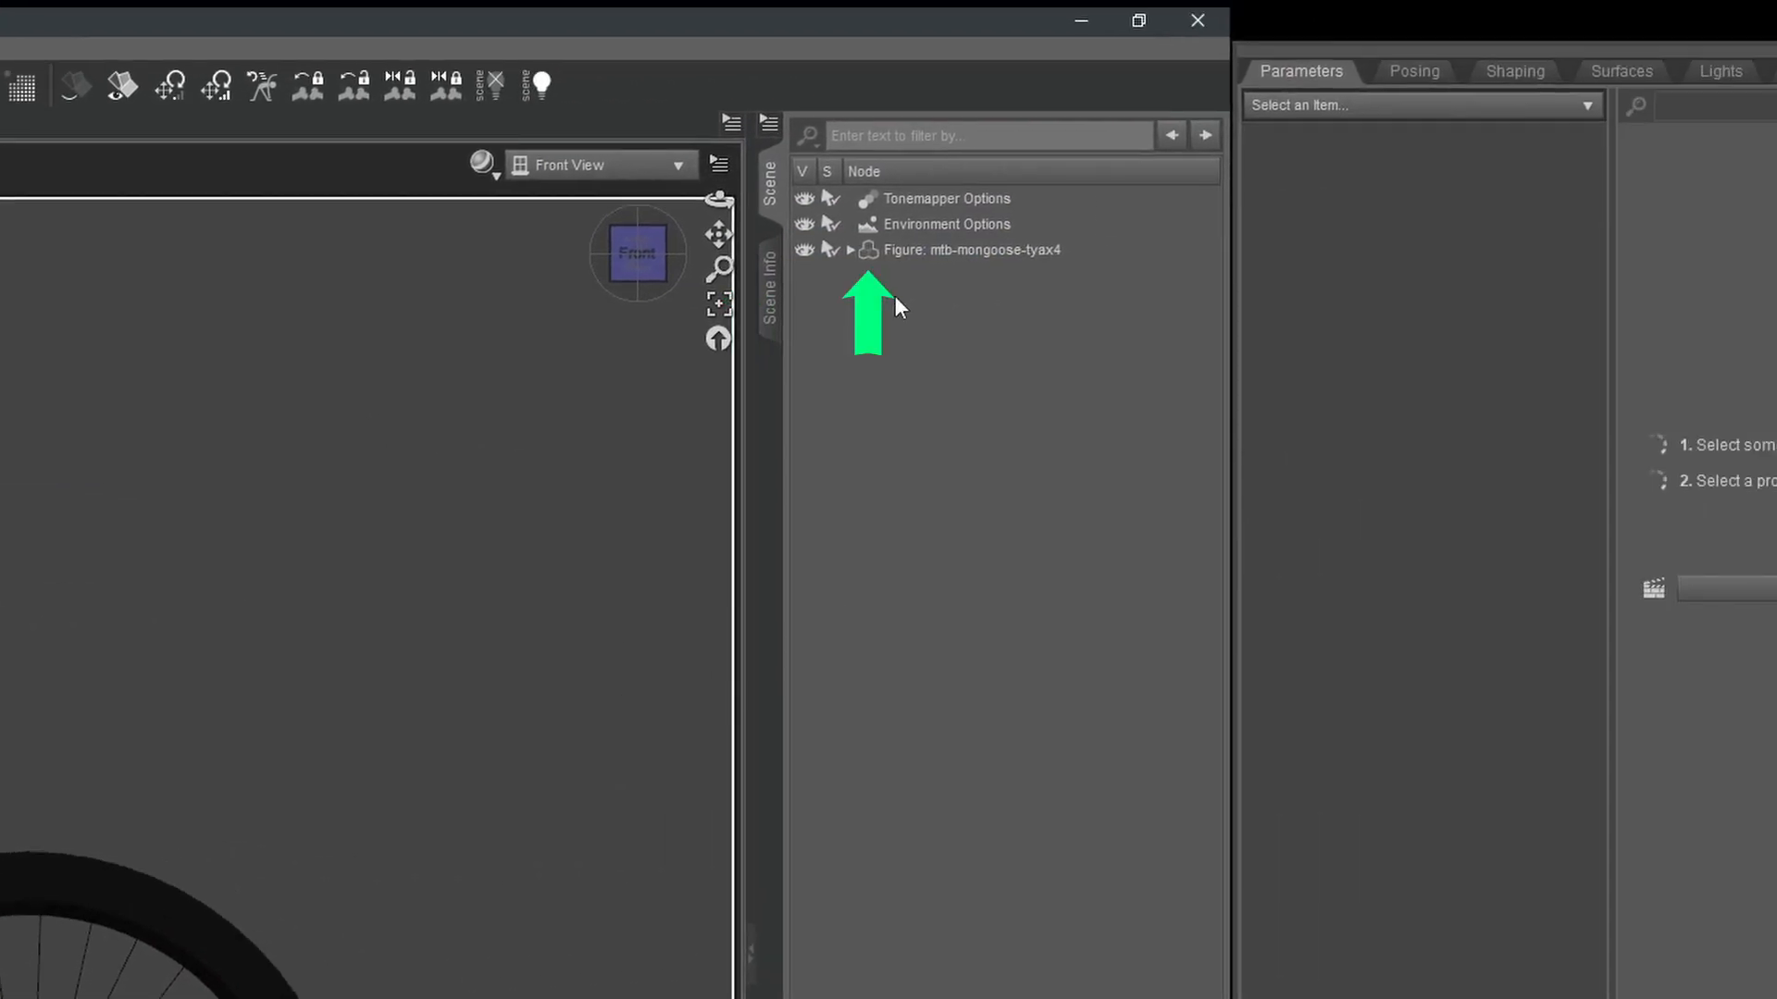
Select the root bone under the mtb-mongoose-tyax4 figure and shorten it by lowering its end point to just above the ground.
click(849, 250)
click(943, 285)
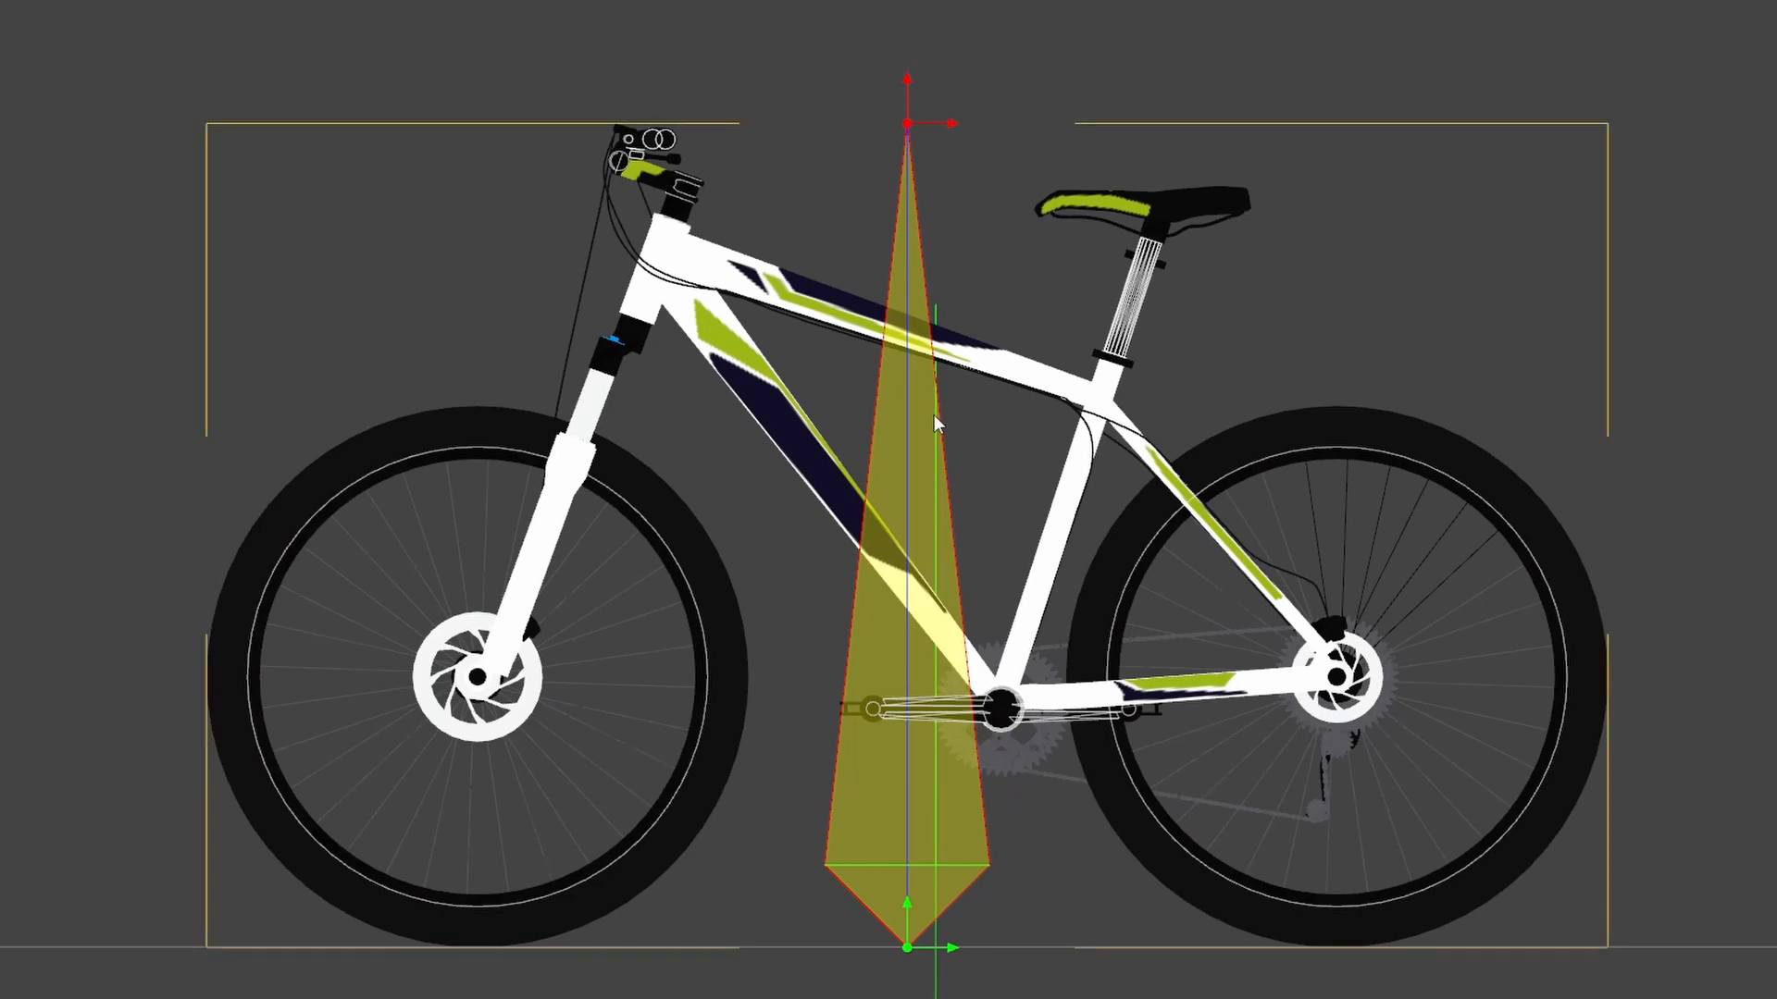
drag(907, 83, 894, 785)
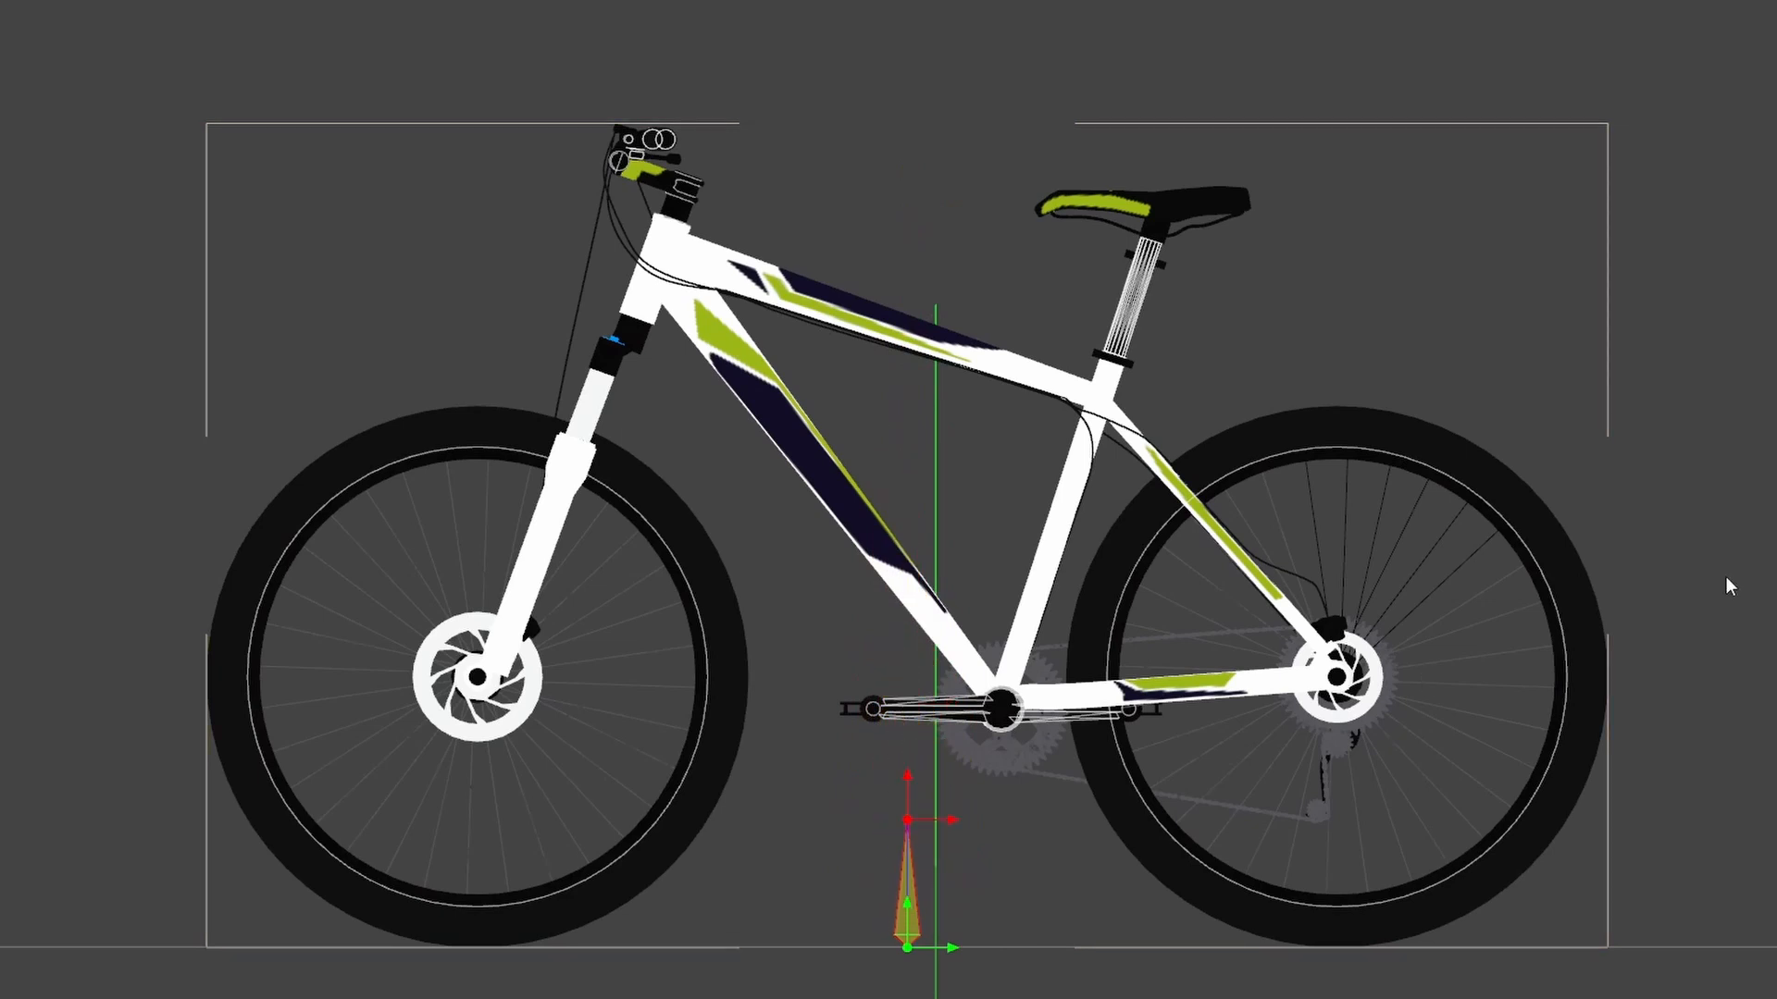
scroll(1725, 575, up, 1)
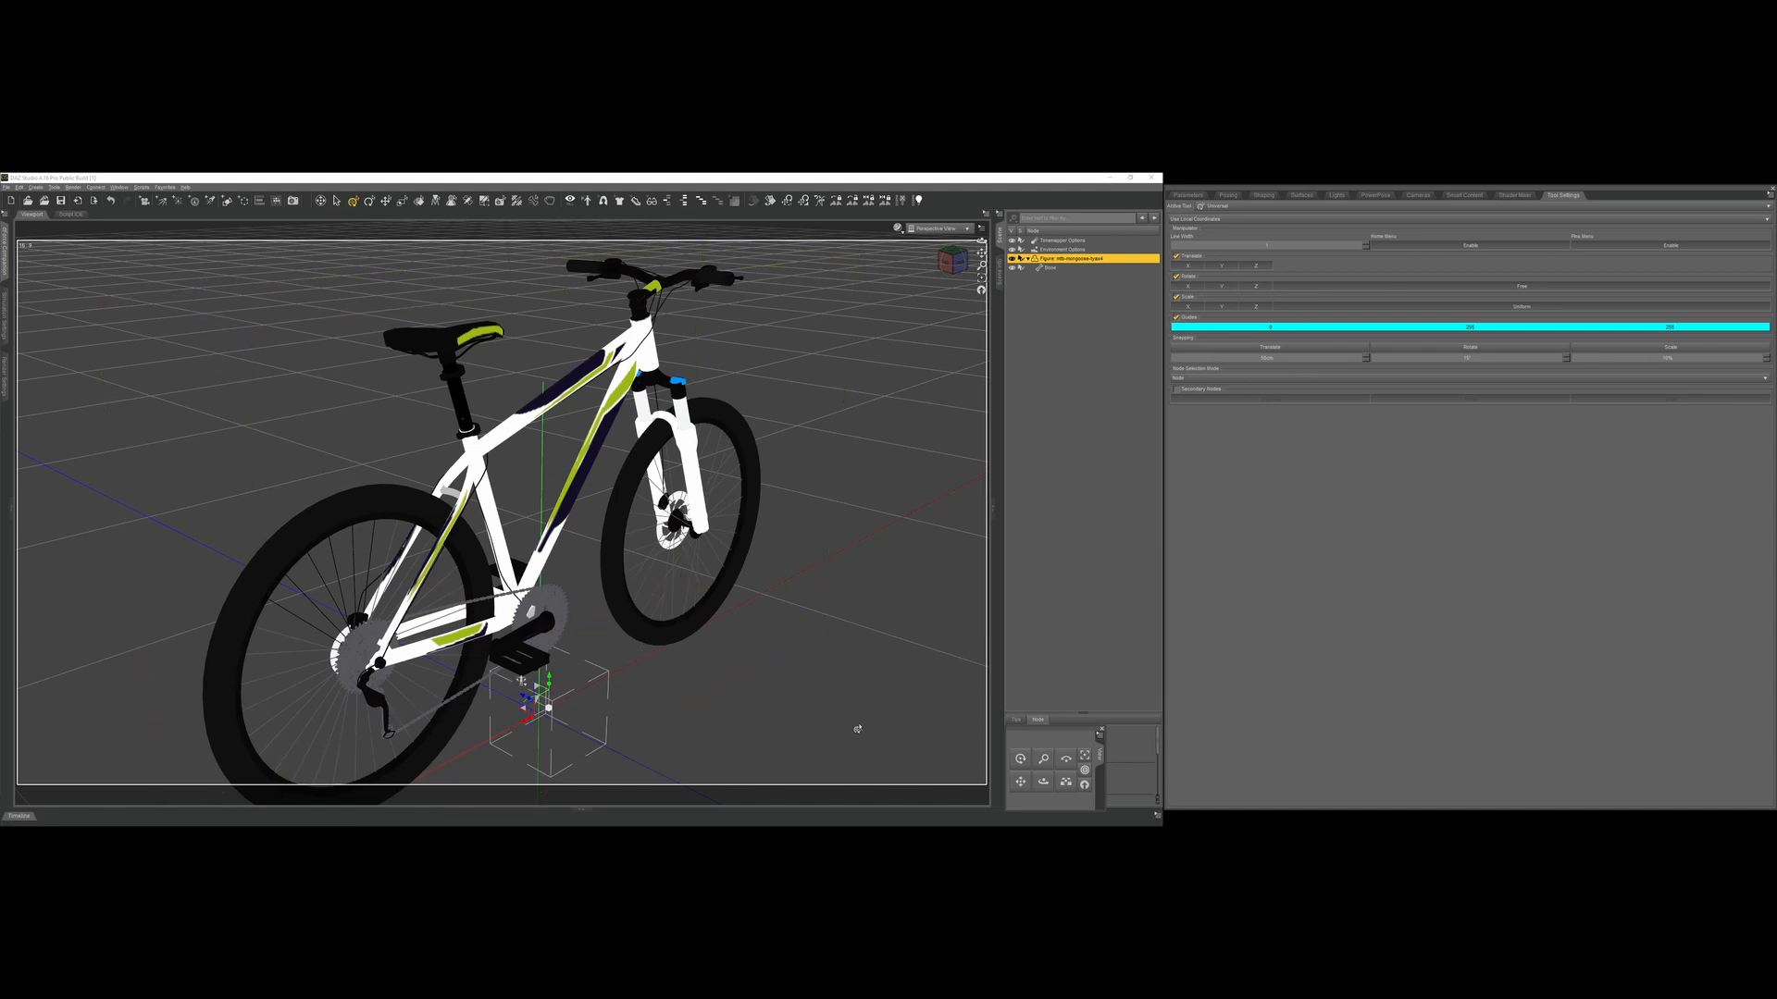
Activate the Geometry Editor and highlight surface 1 and the default face group of the bicycle figure.
click(485, 203)
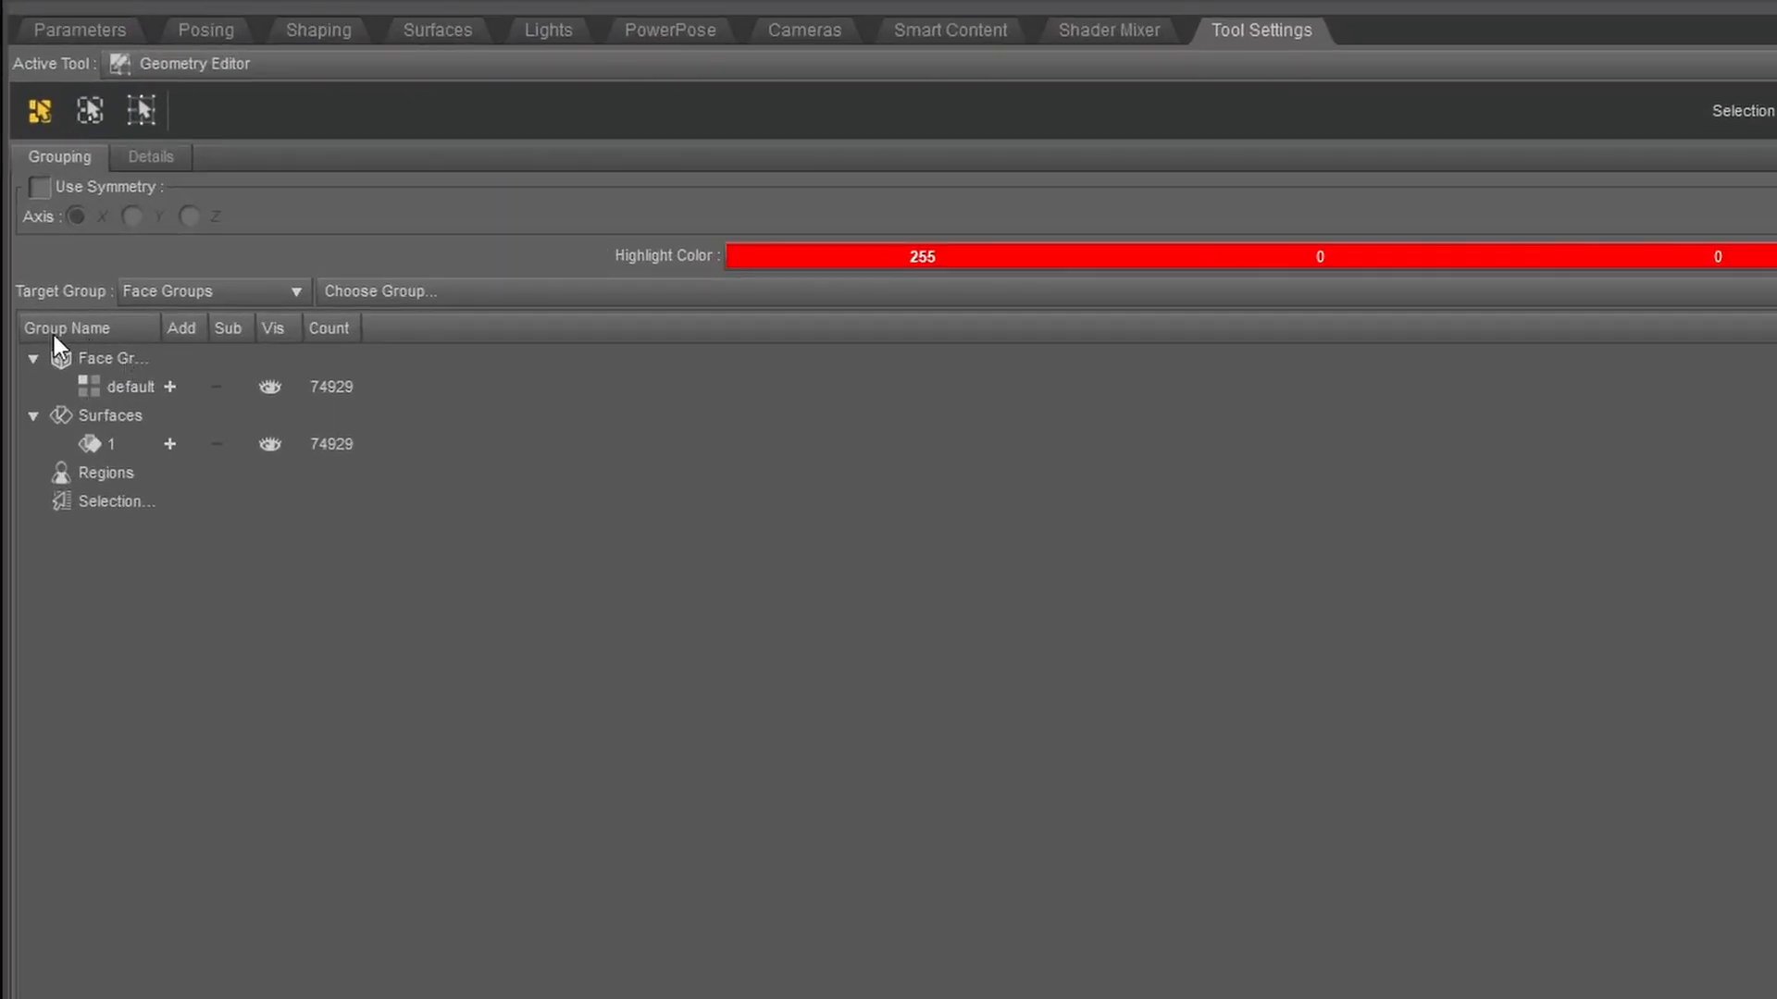
drag(162, 319, 379, 314)
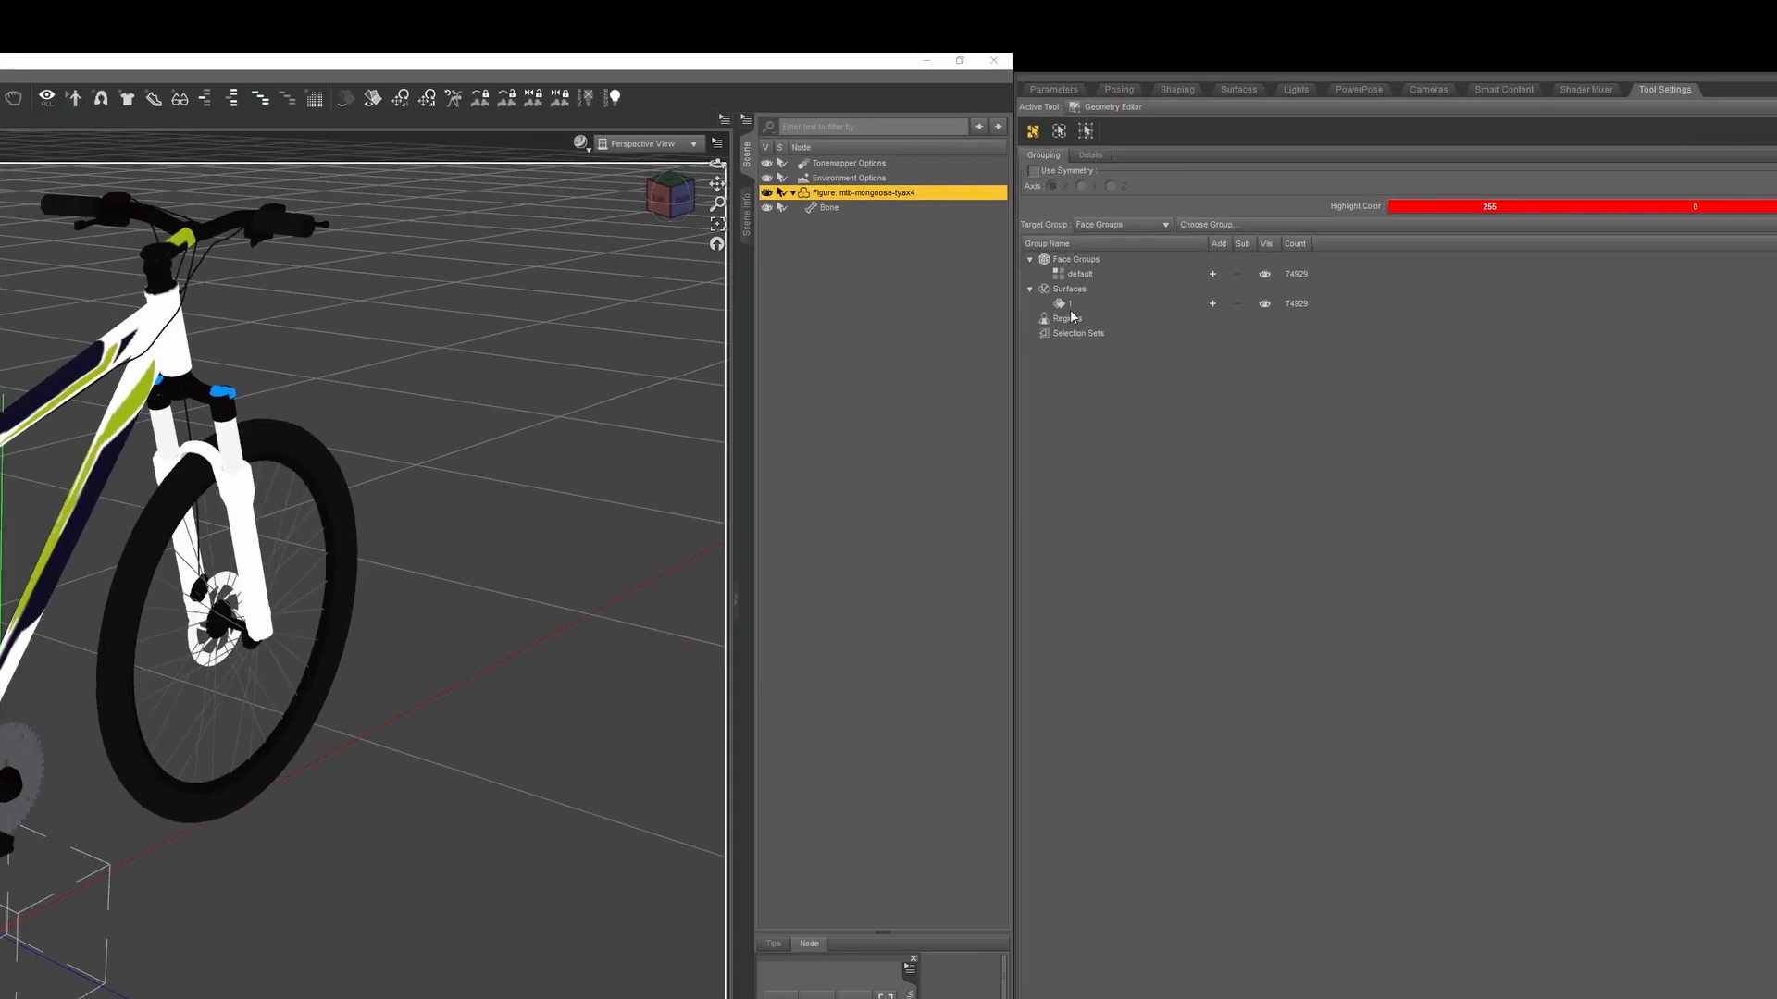
click(103, 447)
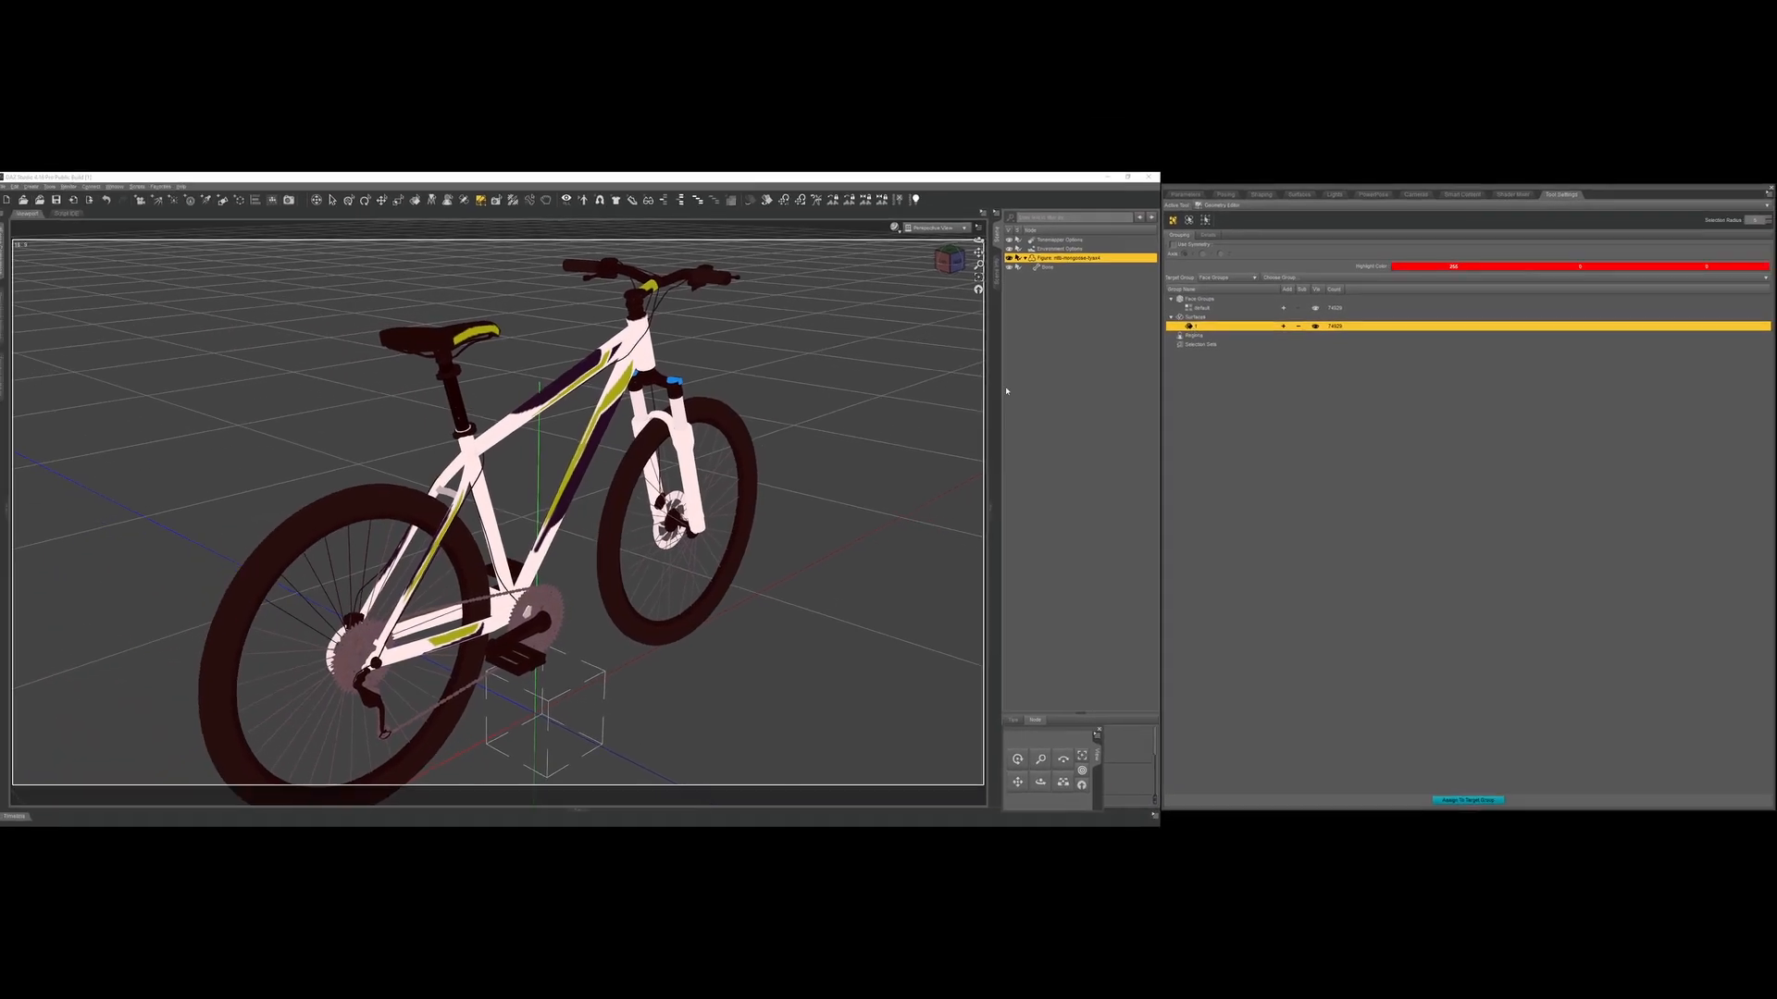
click(1205, 309)
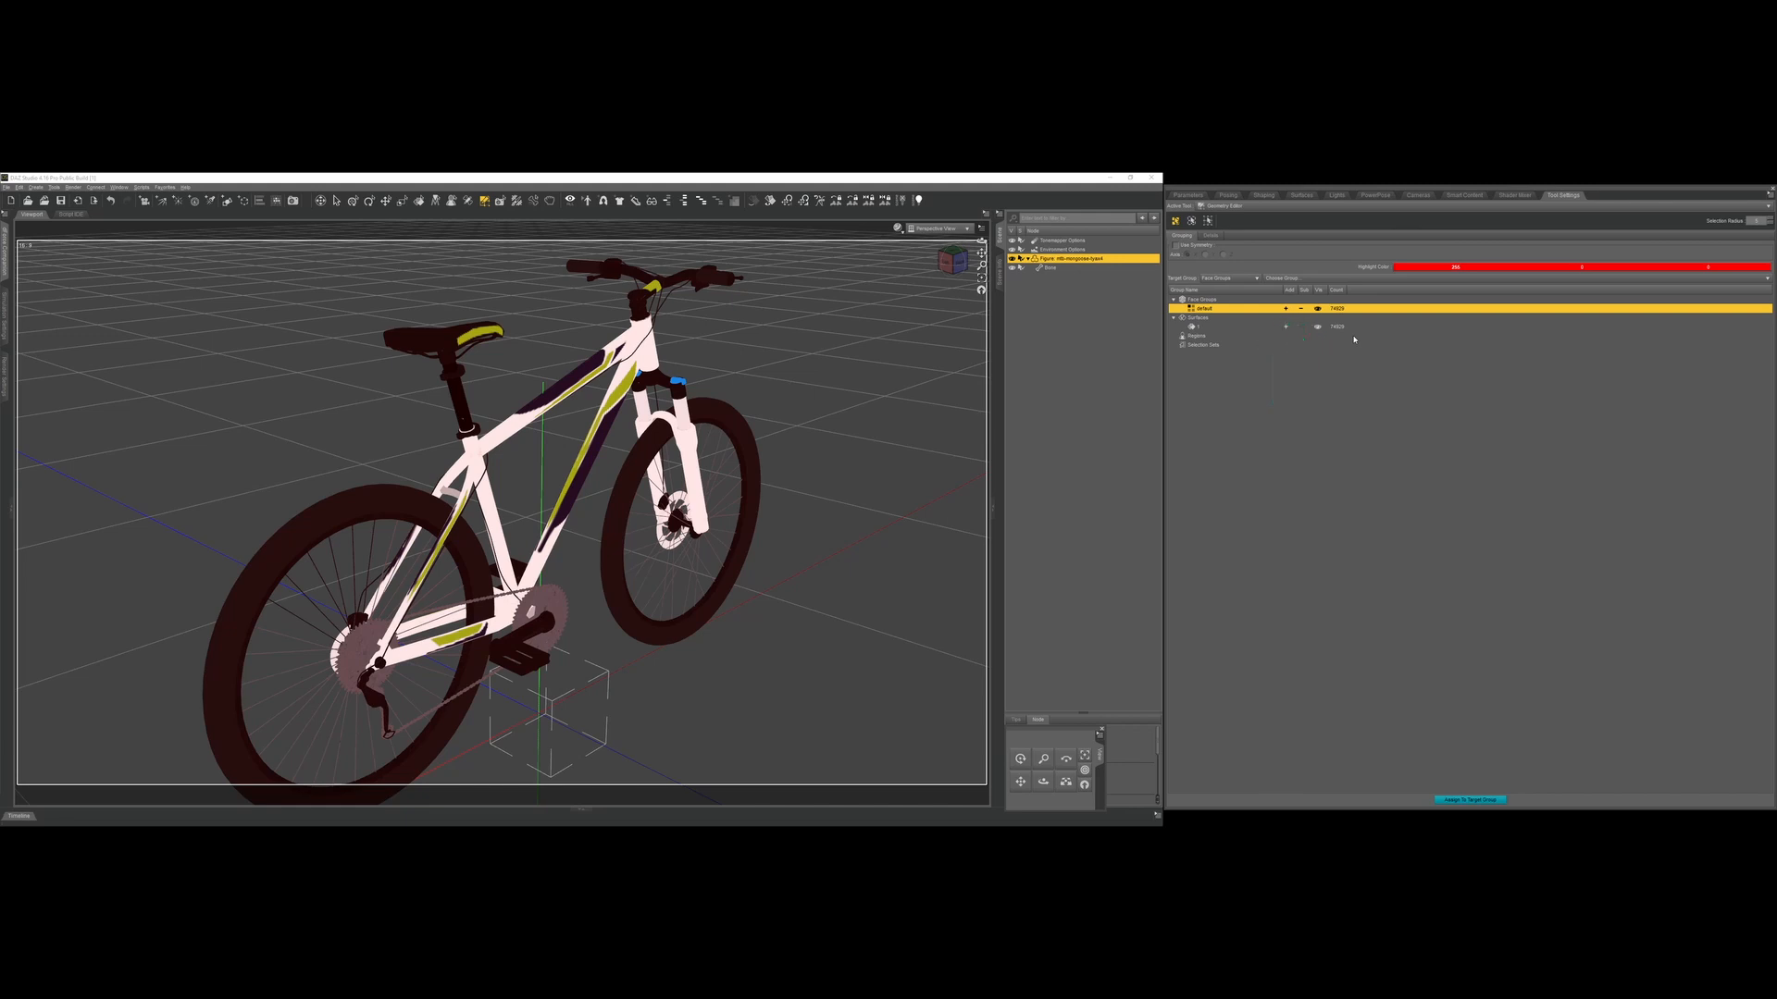
Select all polygons in the default face group and deselect them again.
click(1285, 310)
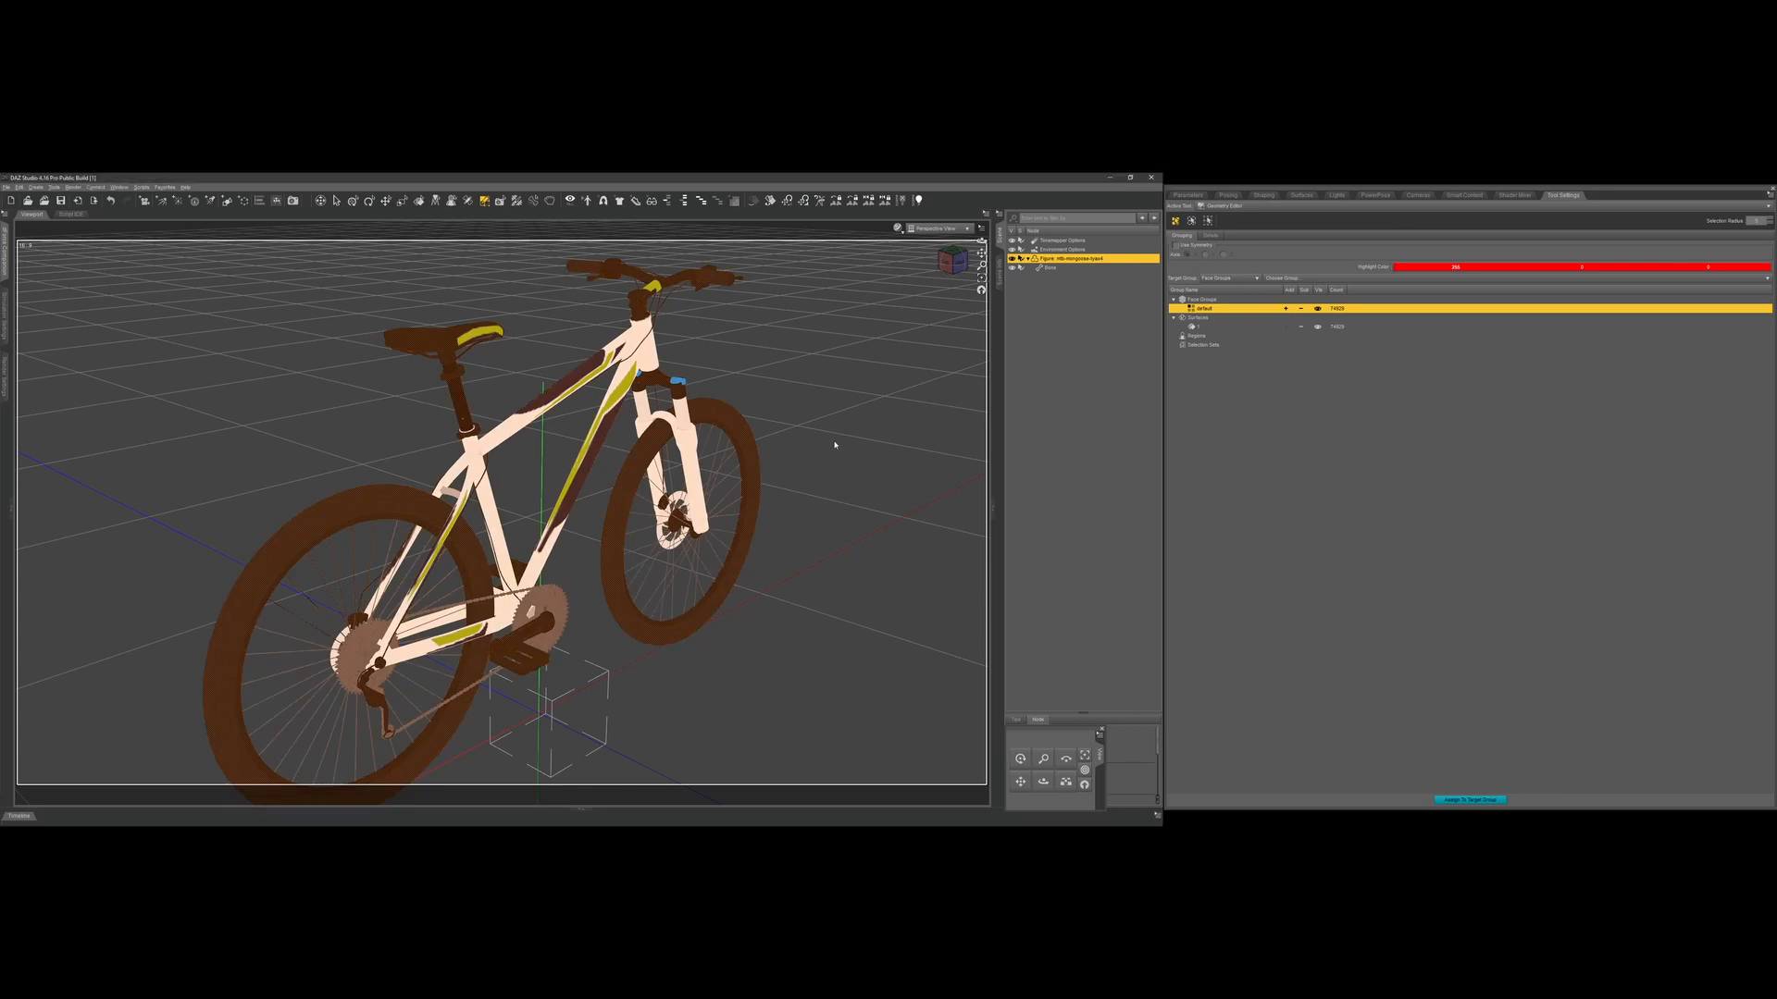
click(1300, 310)
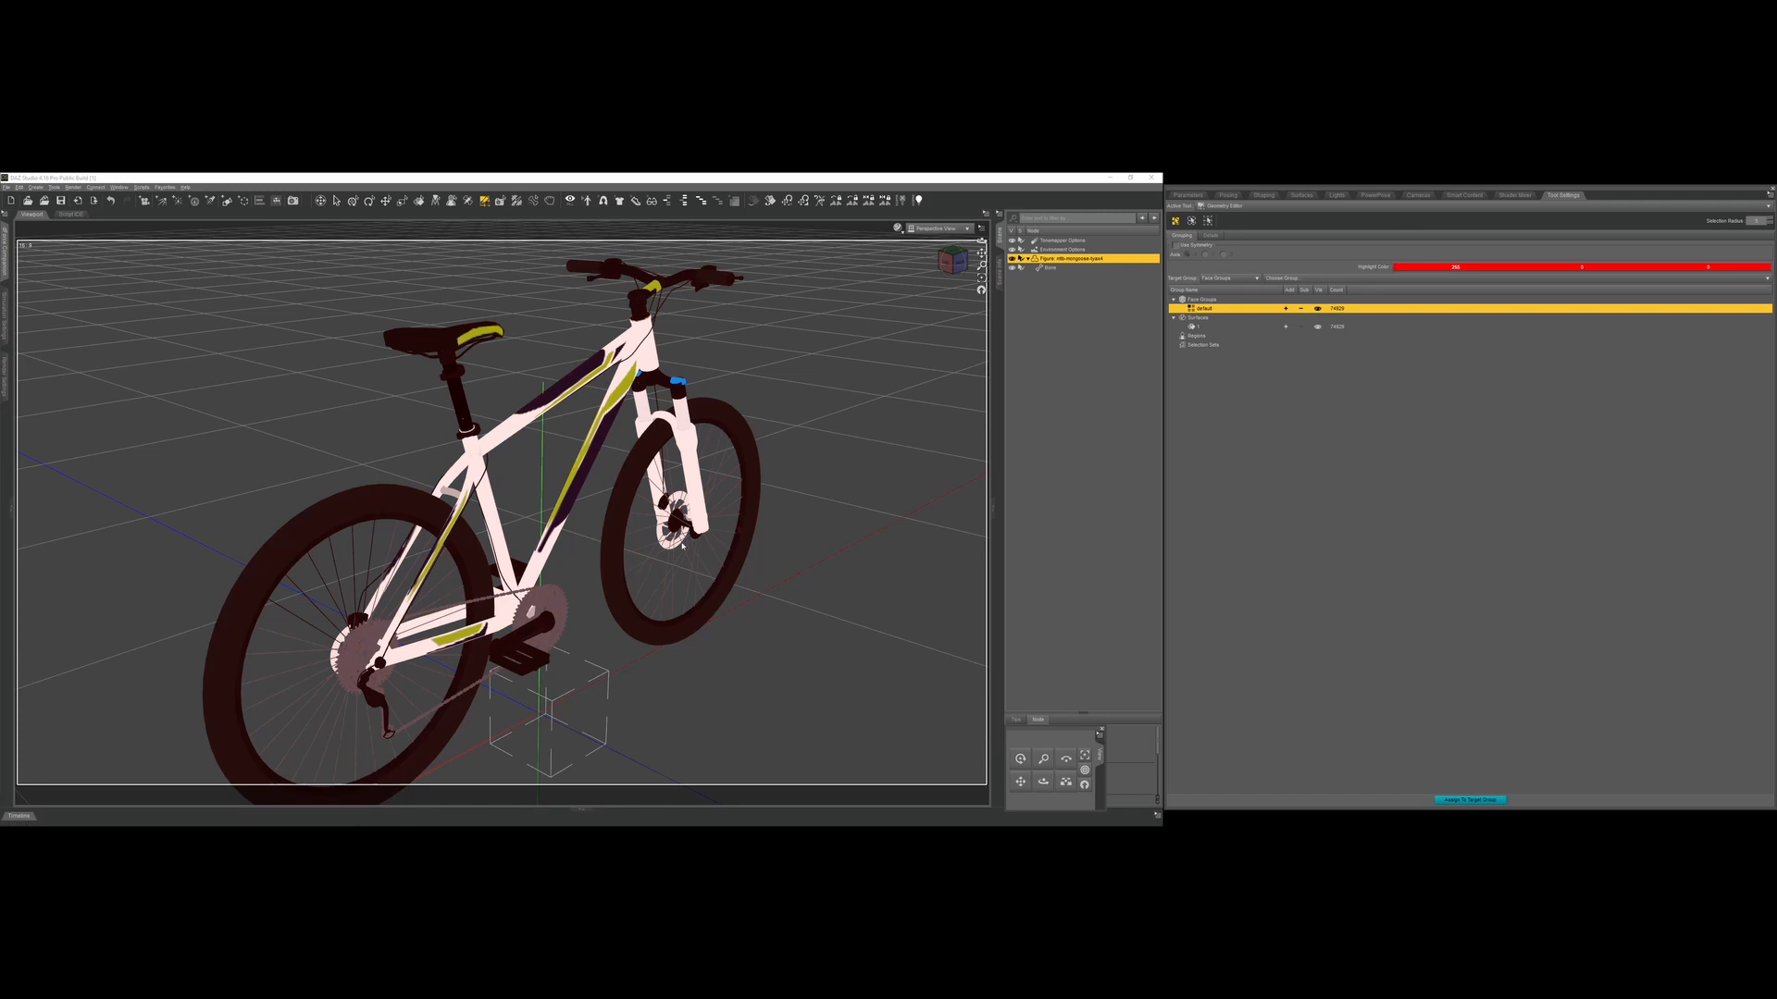
click(1409, 517)
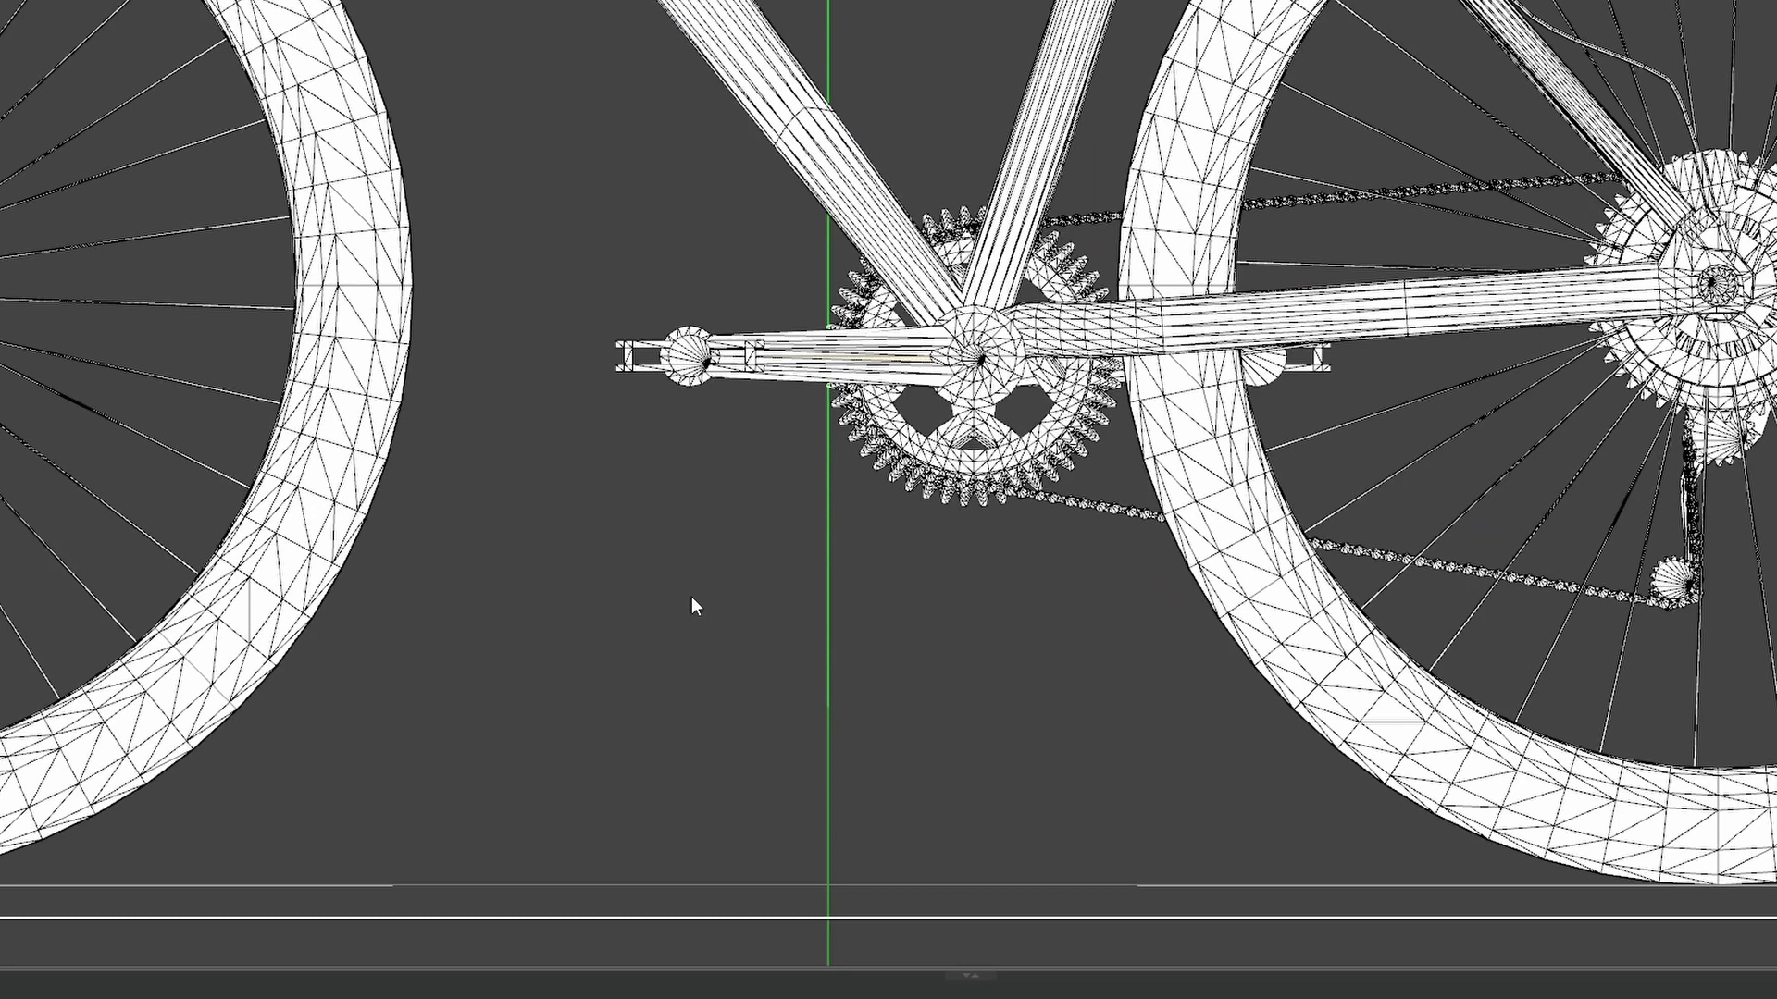
Expand the polygon selection to all connected polygons of the crank arm opposite the chainring.
right_click(731, 558)
mouse_move(820, 613)
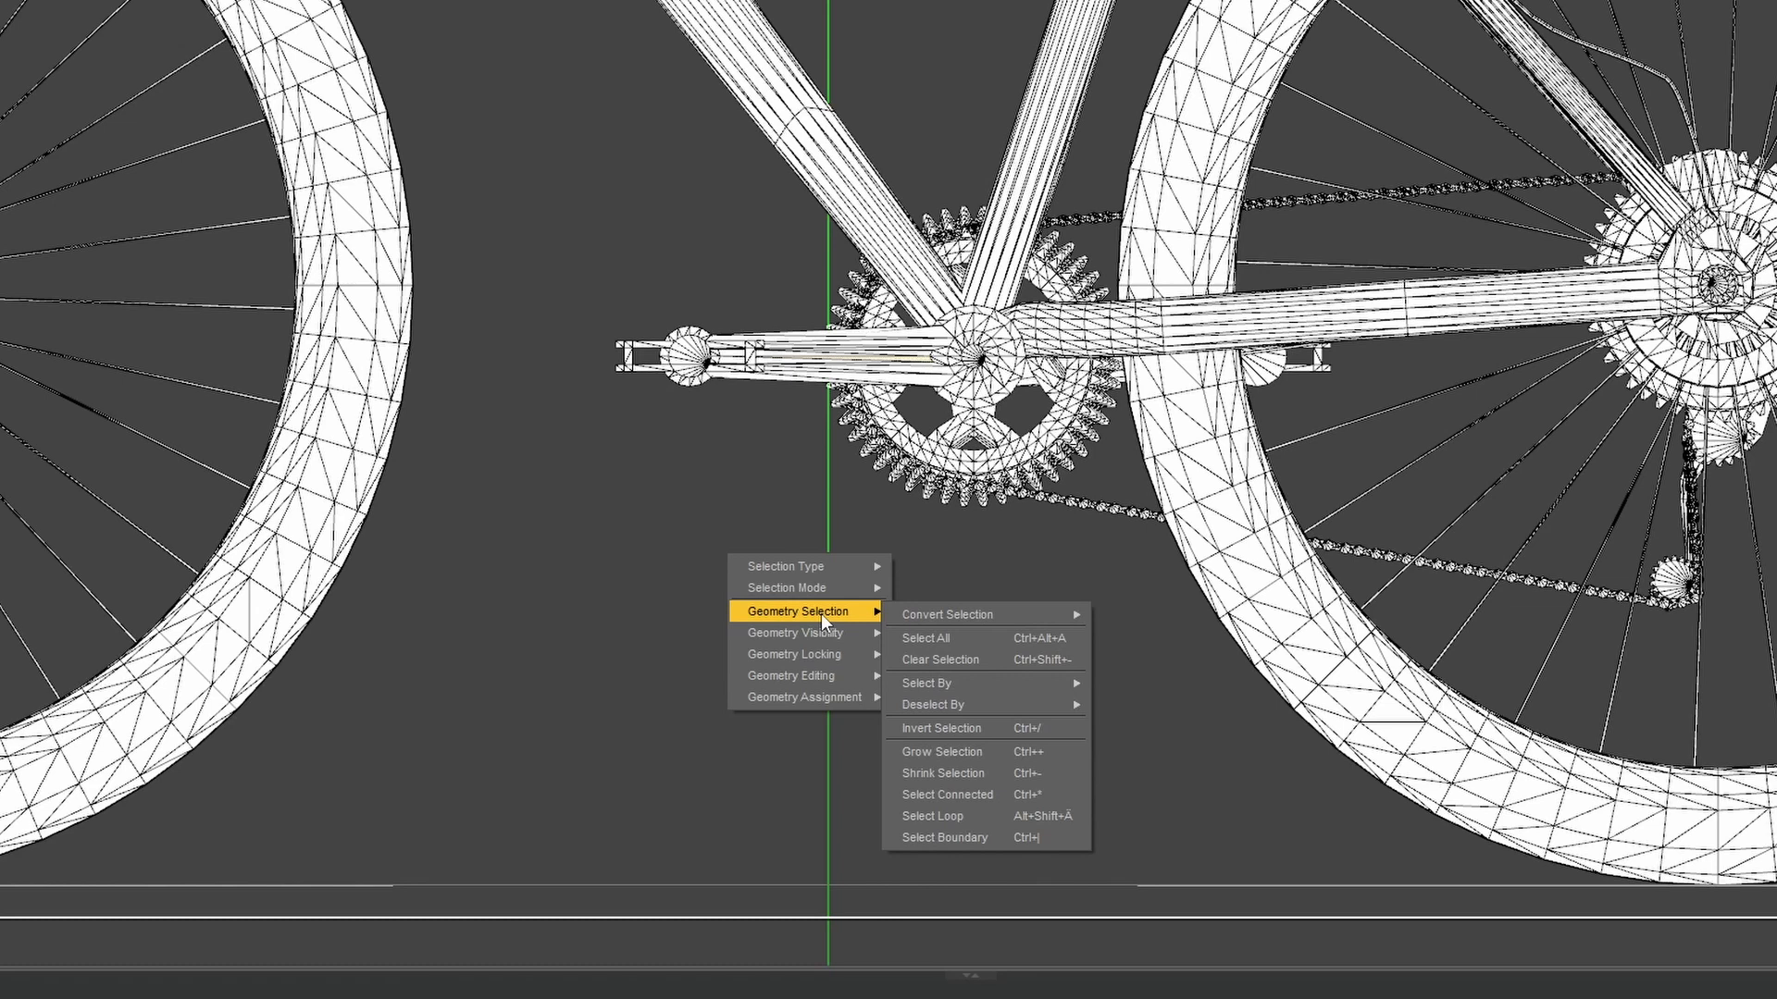
click(979, 792)
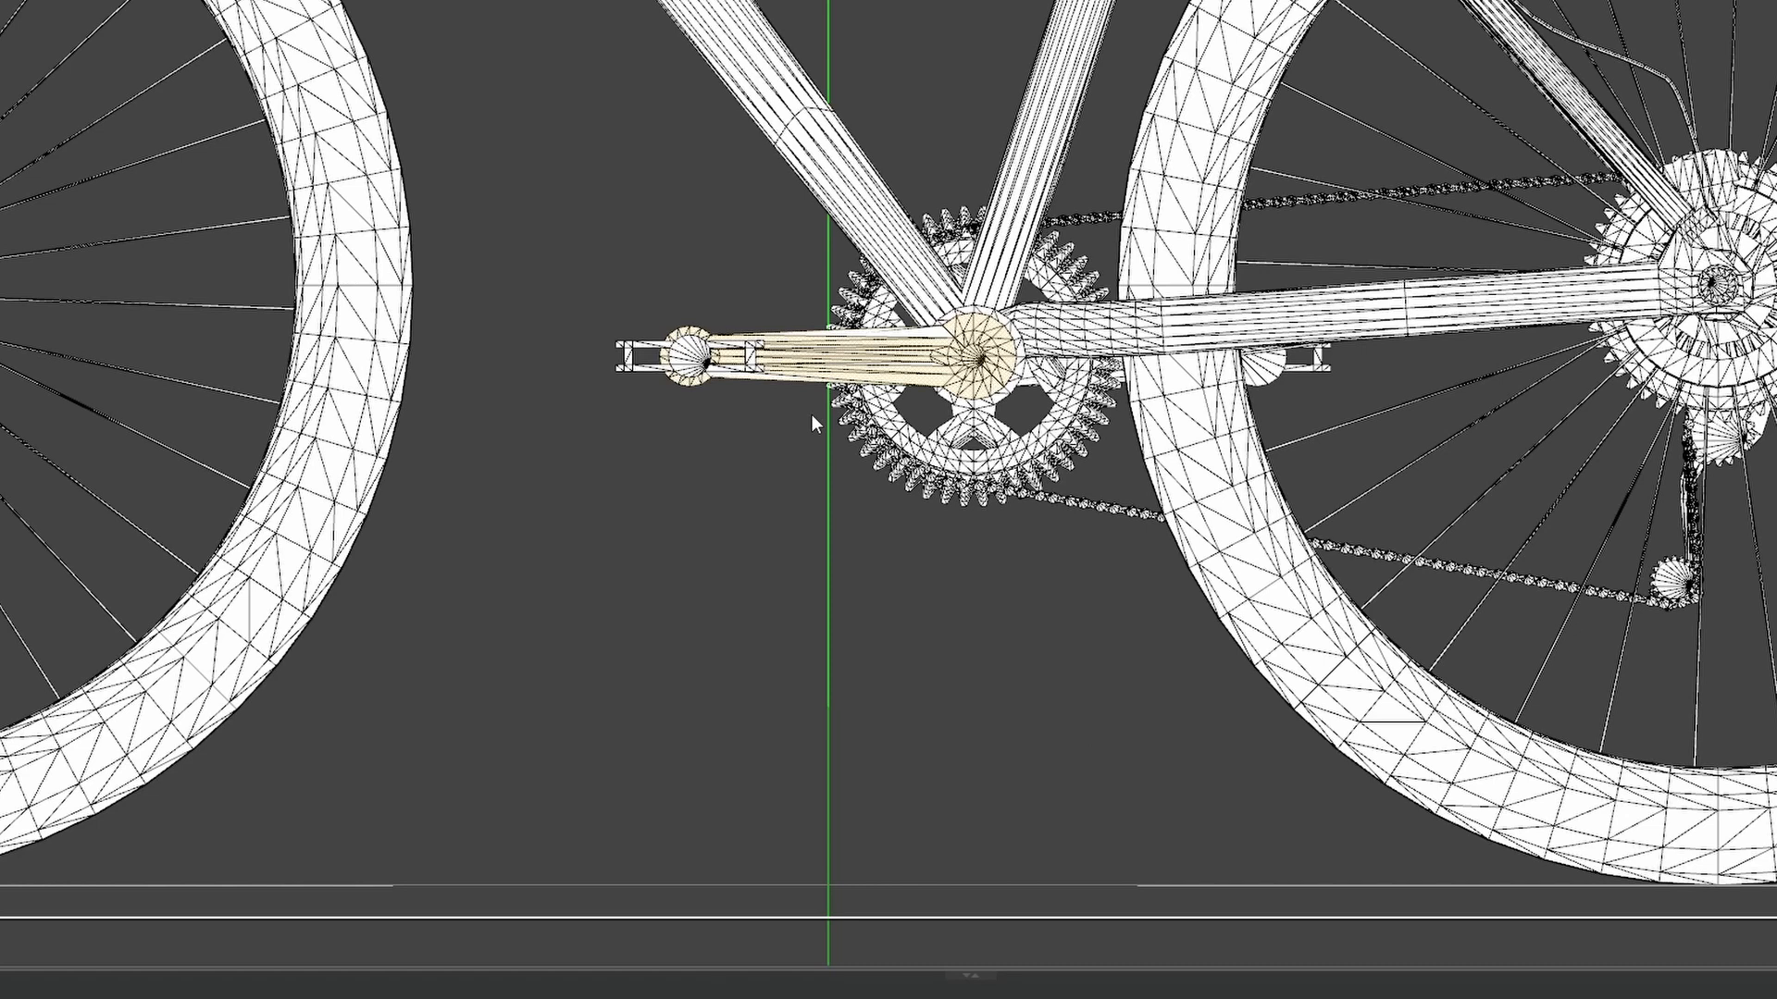
Add the remaining unselected polygons of that crank arm to the selection, checking it from all sides.
key(z)
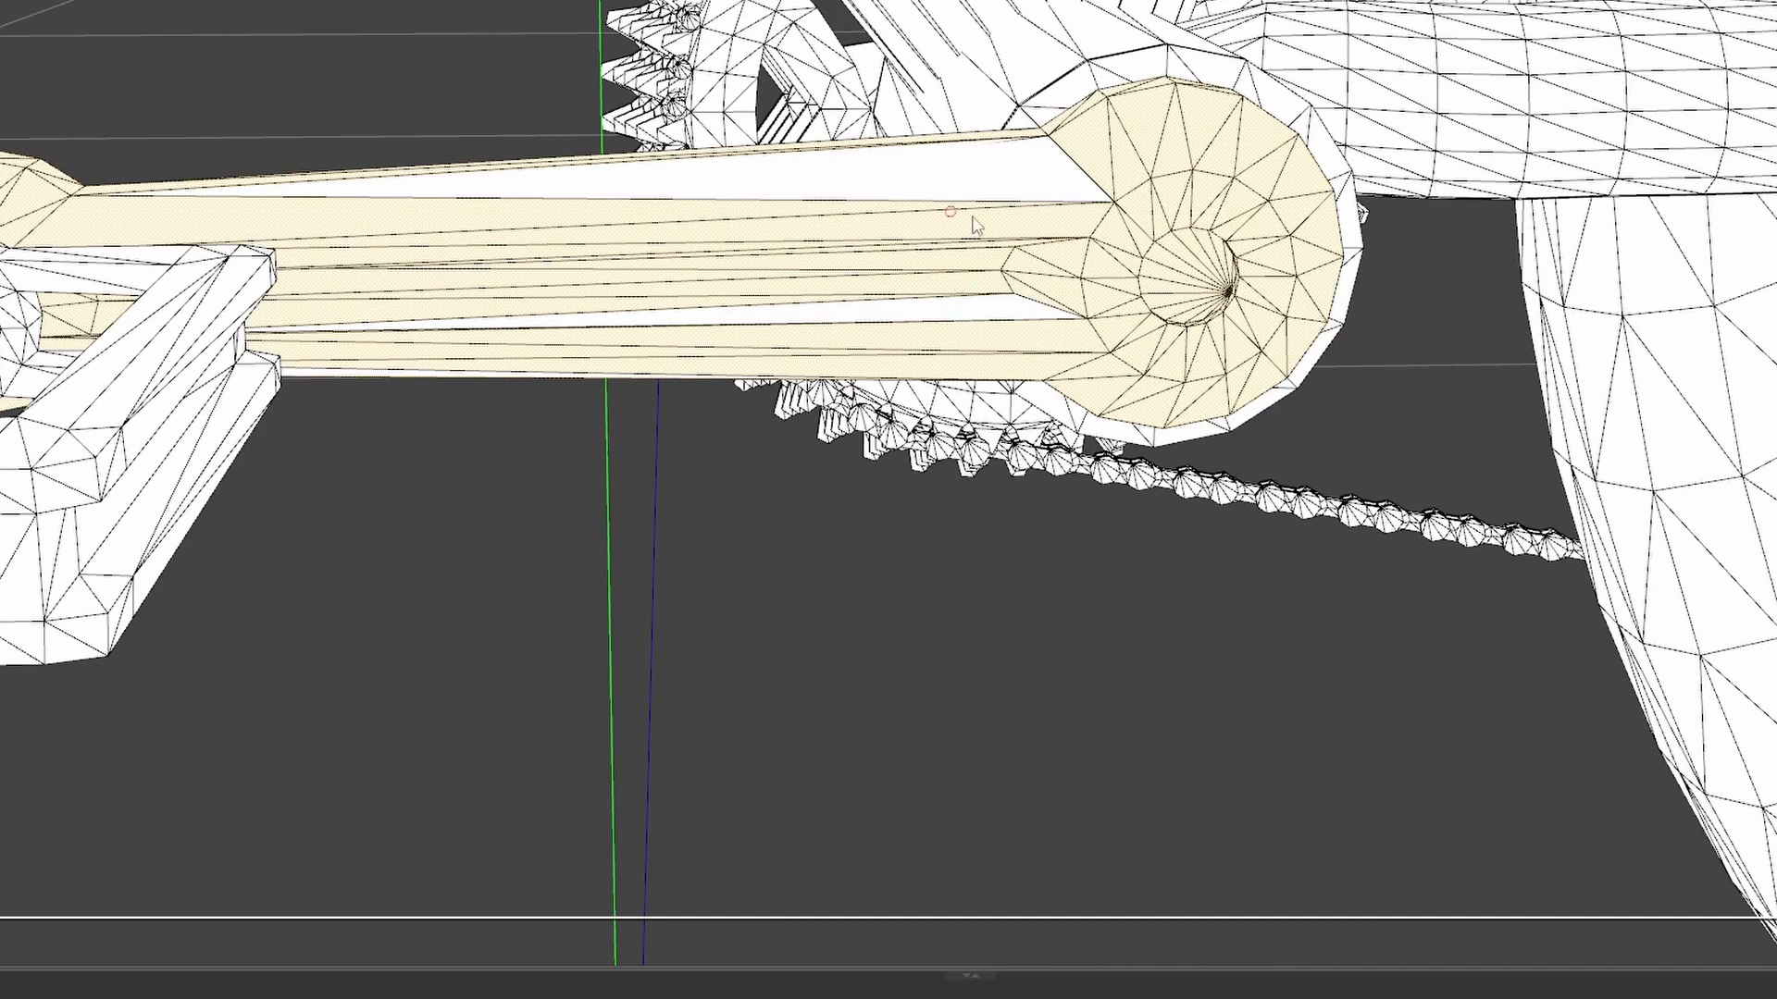
shift+click(950, 317)
shift+click(917, 190)
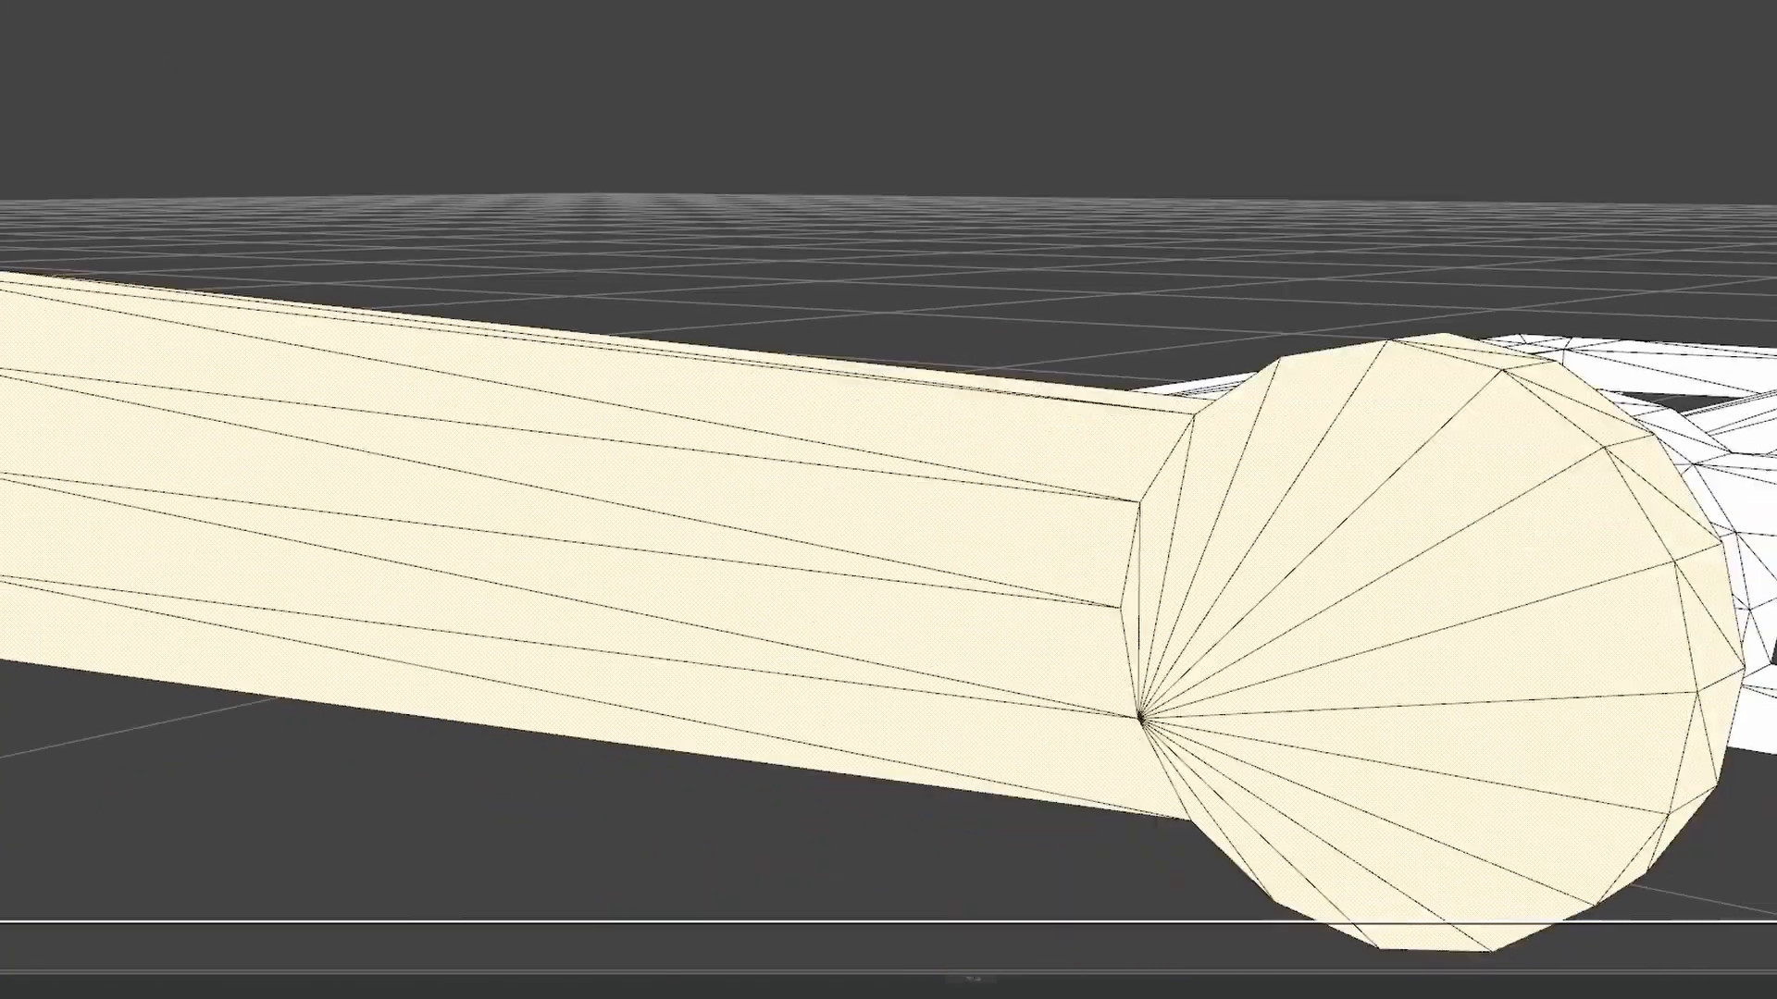
drag(1708, 30, 1723, 41)
shift+click(676, 103)
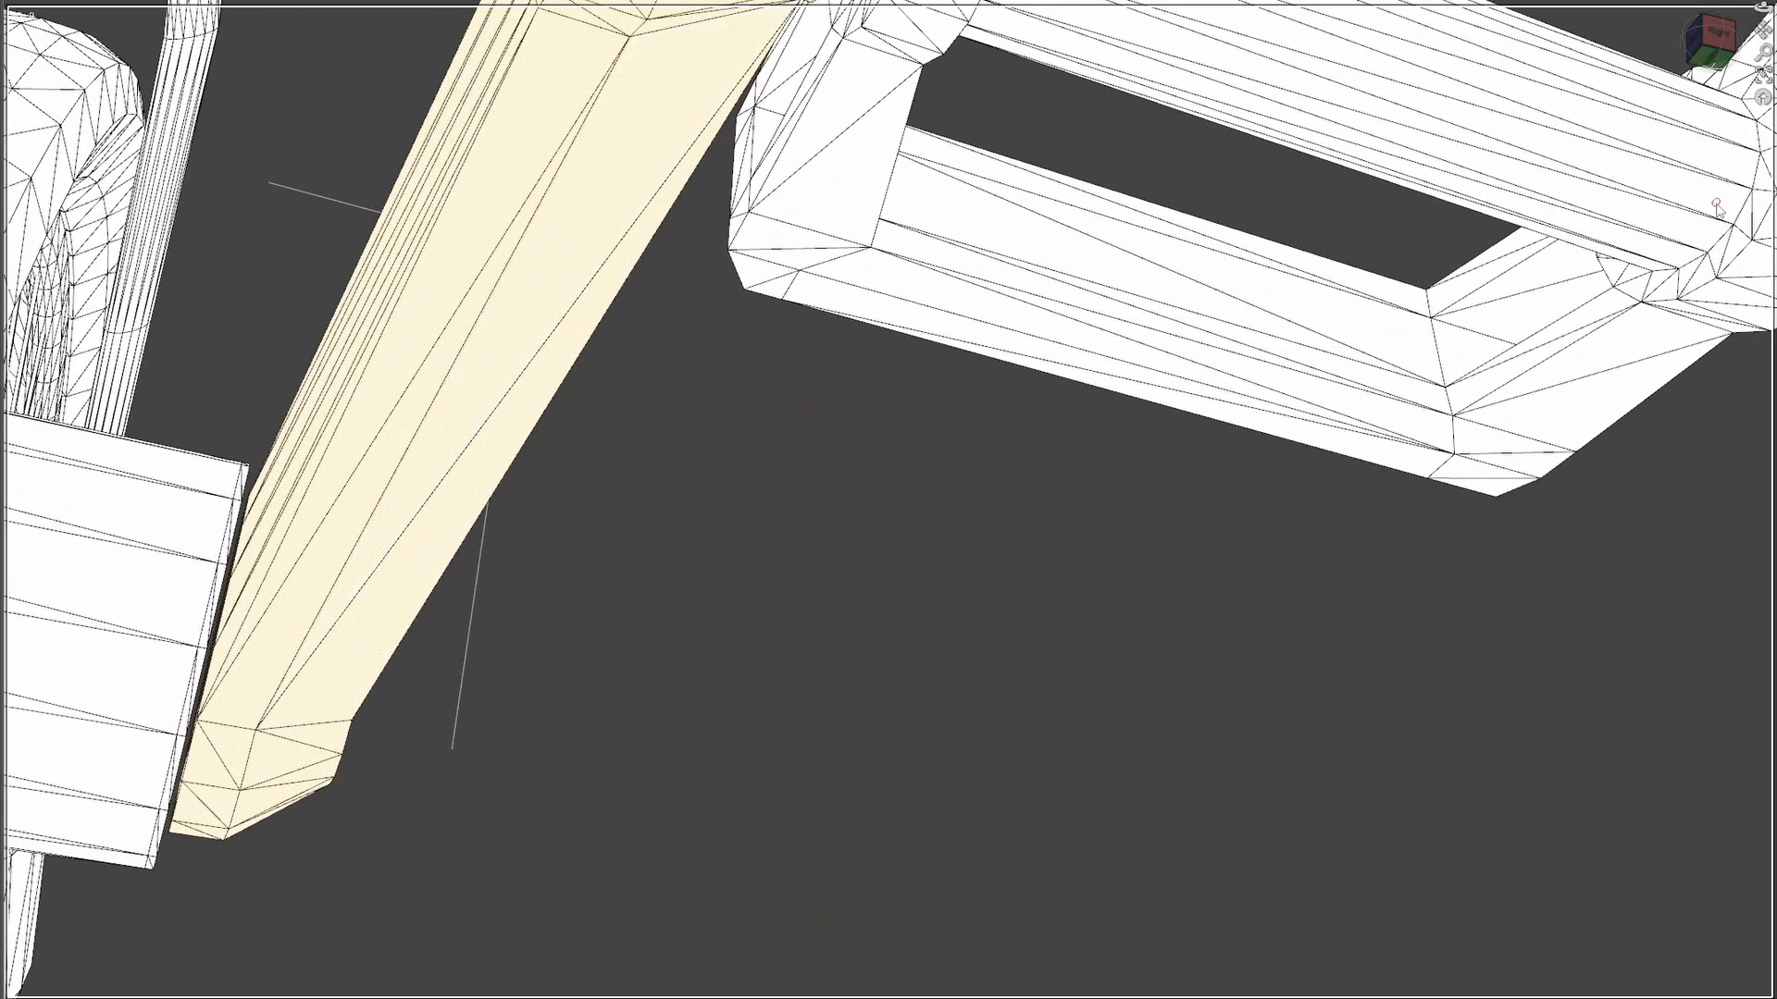
mouse_move(1717, 37)
mouse_down()
mouse_move(1742, 40)
mouse_move(1711, 48)
mouse_up()
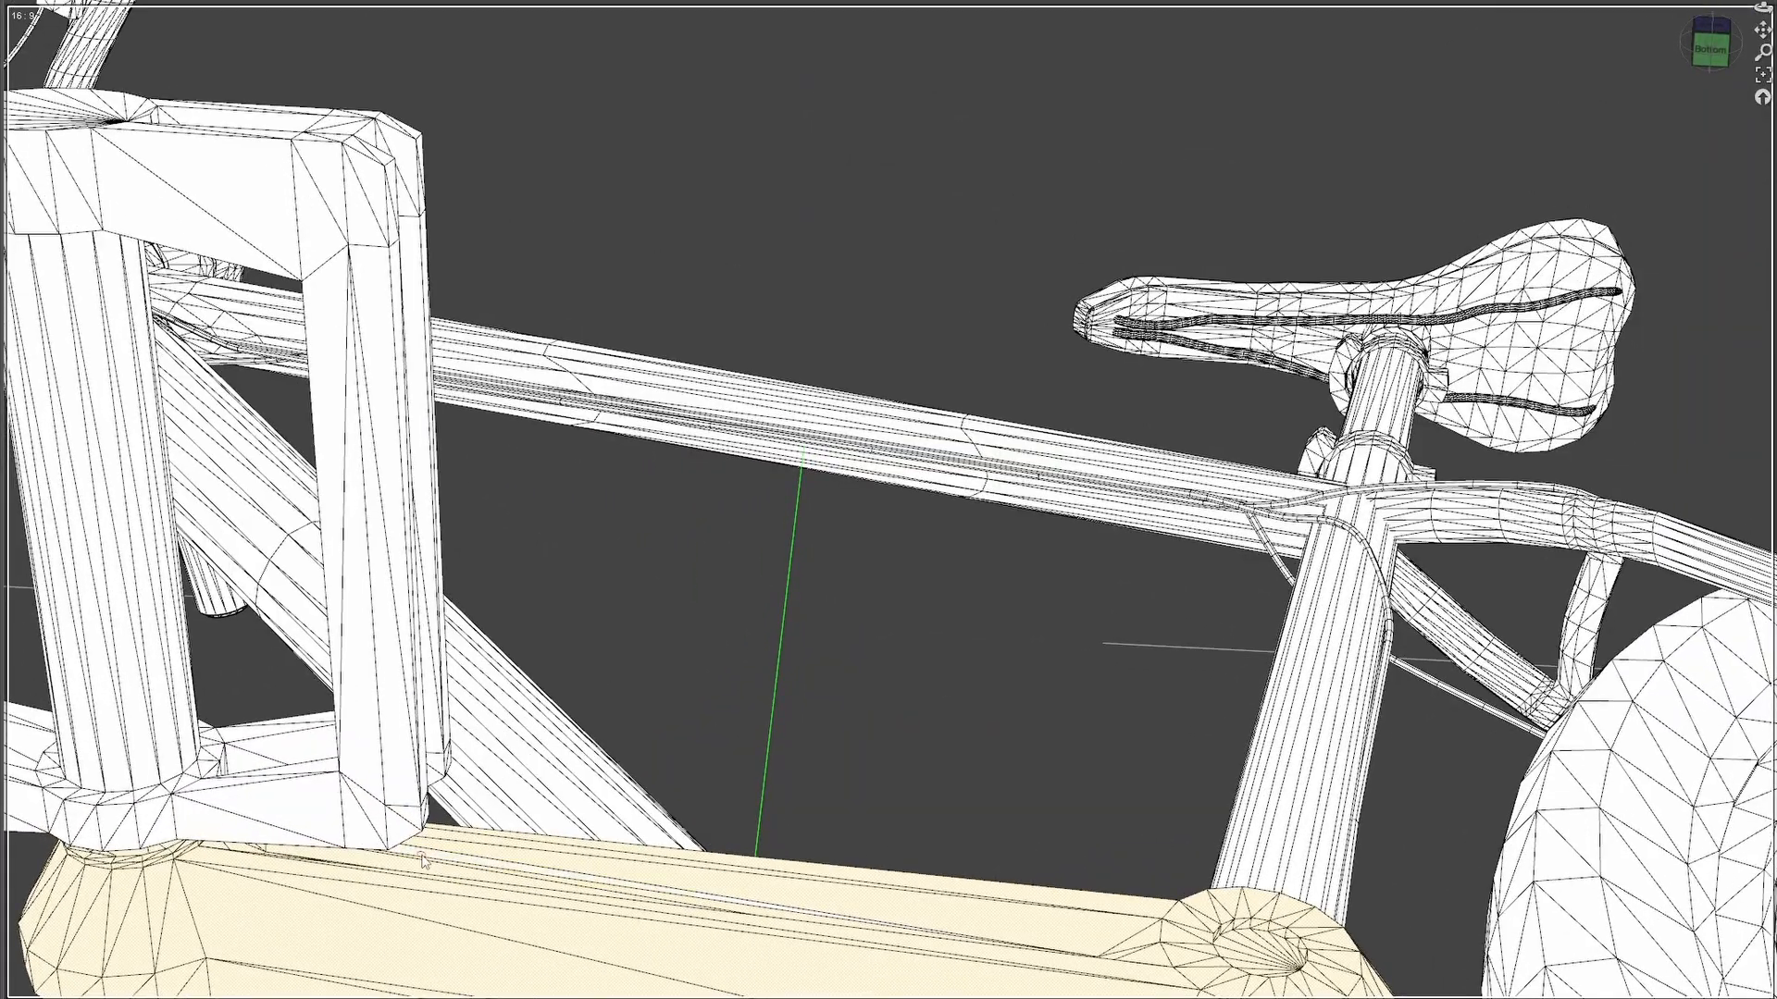
drag(1710, 50, 1710, 42)
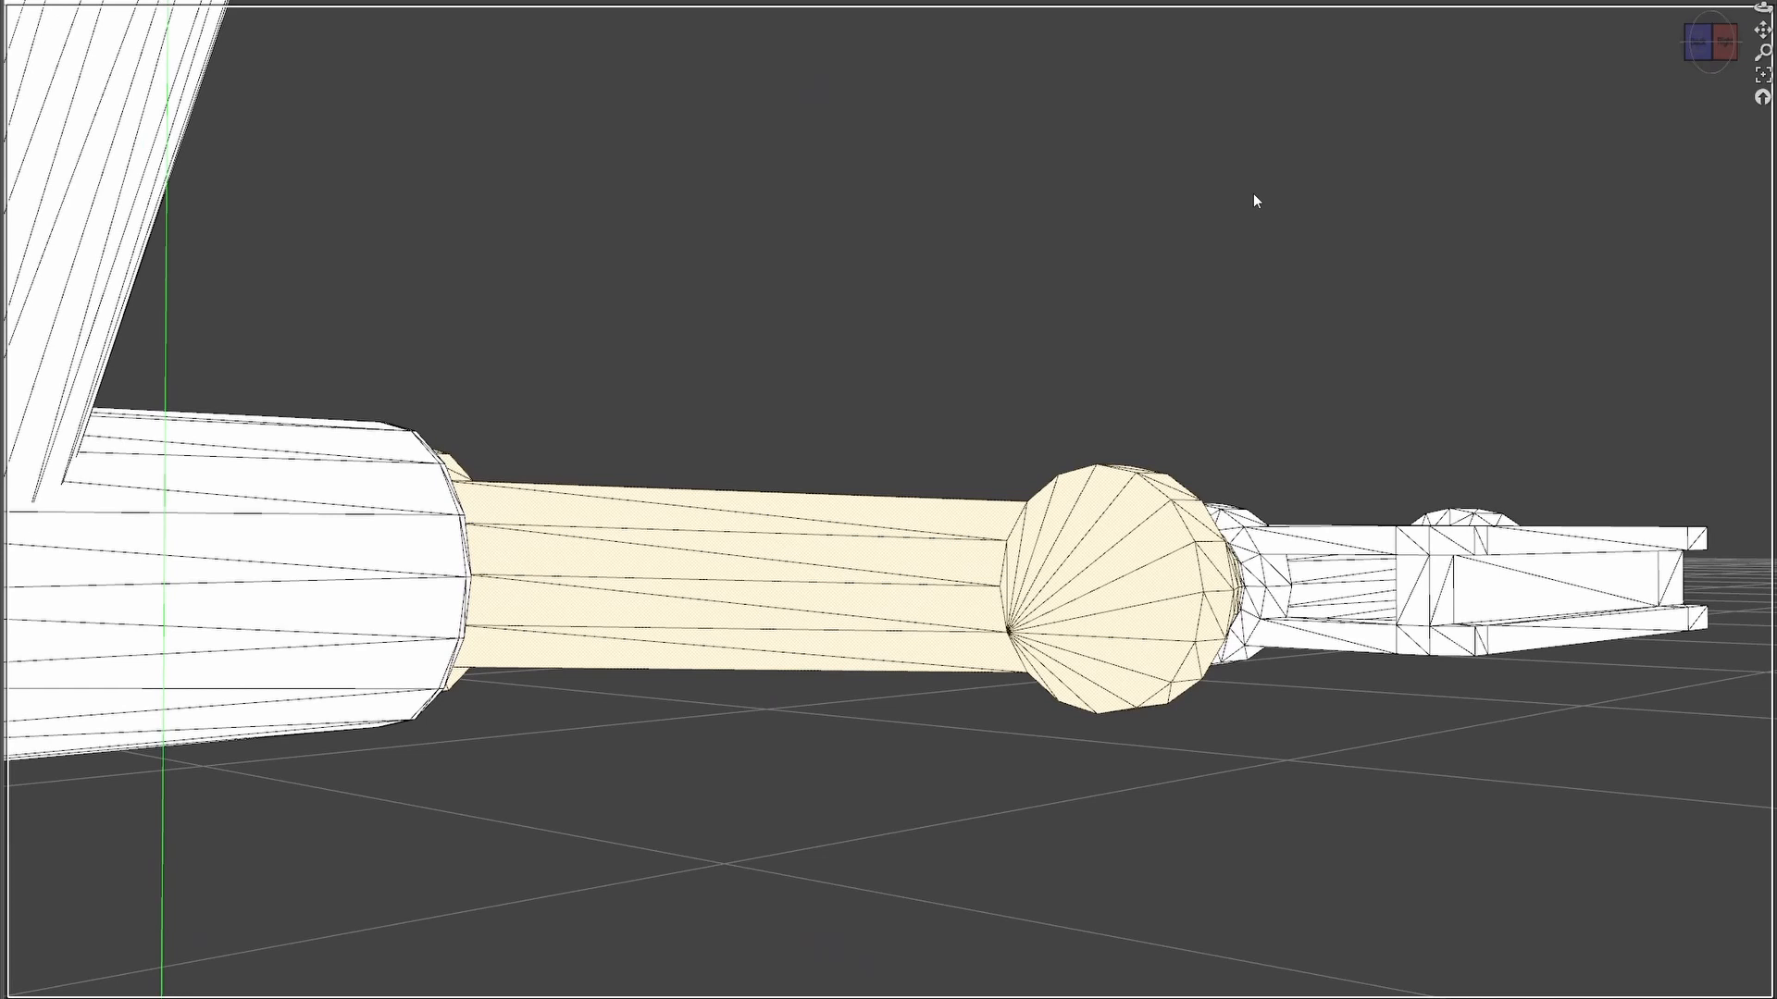
Create a face group named crank from the selected crank arm polygons.
right_click(937, 251)
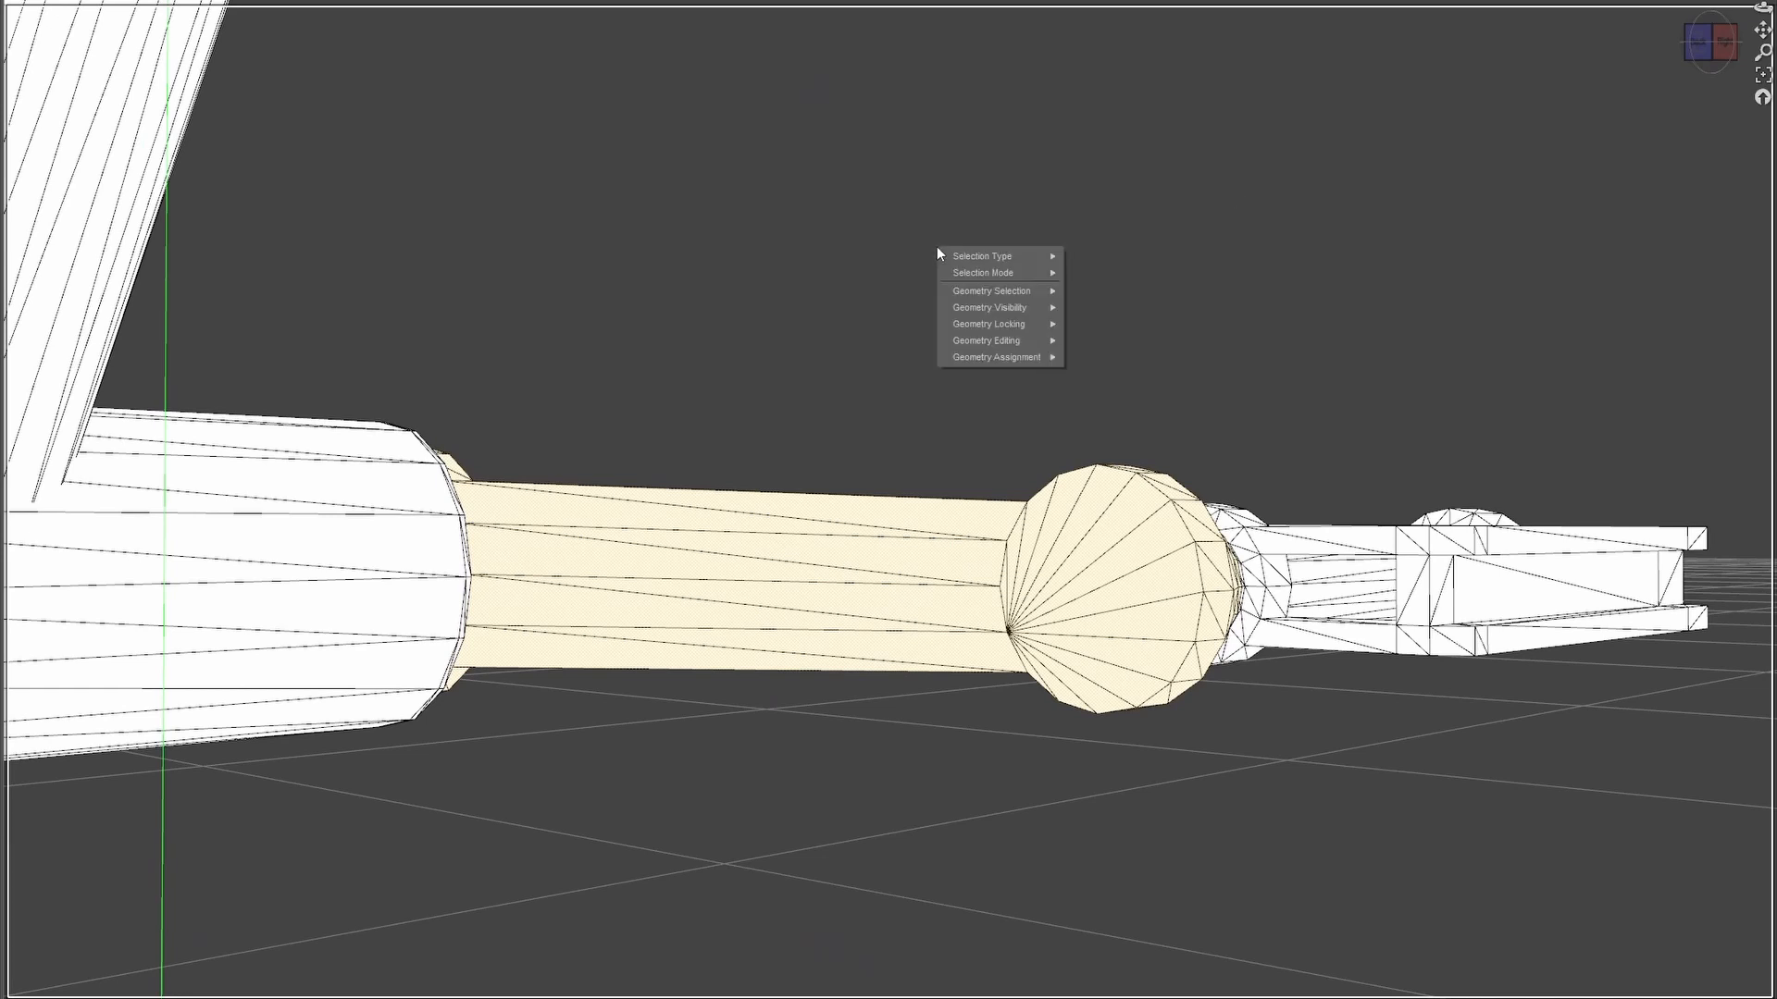
mouse_move(976, 358)
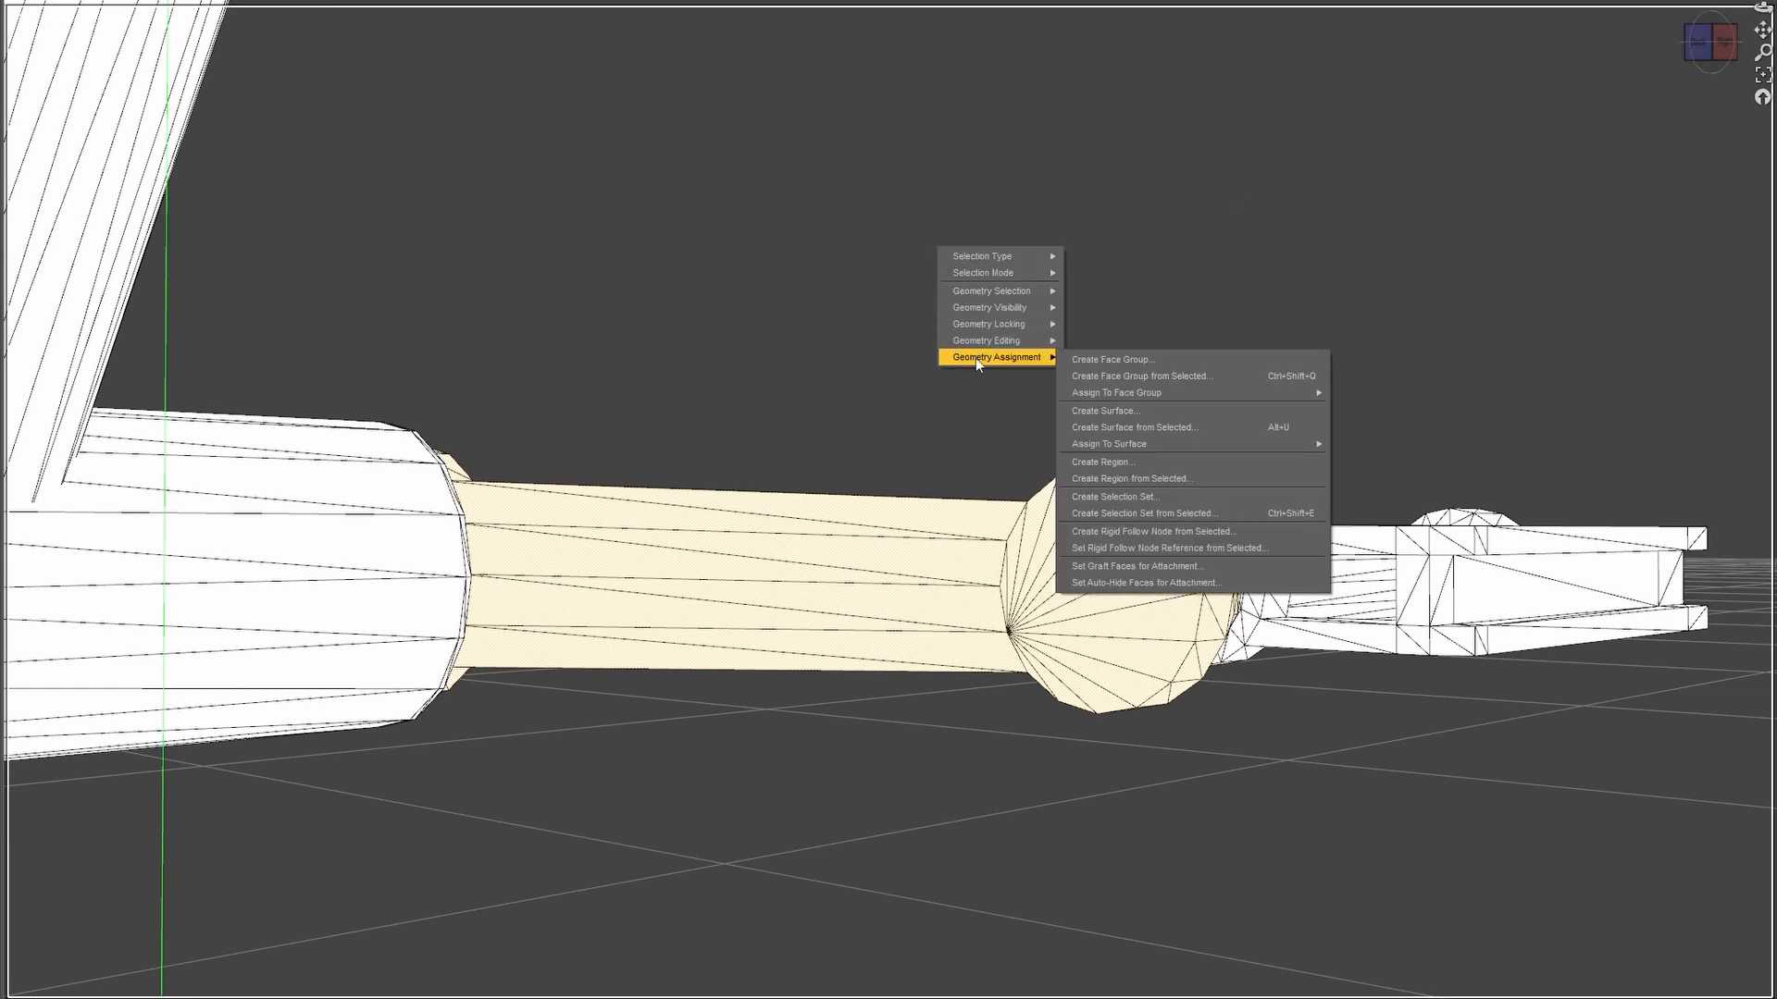
click(1229, 387)
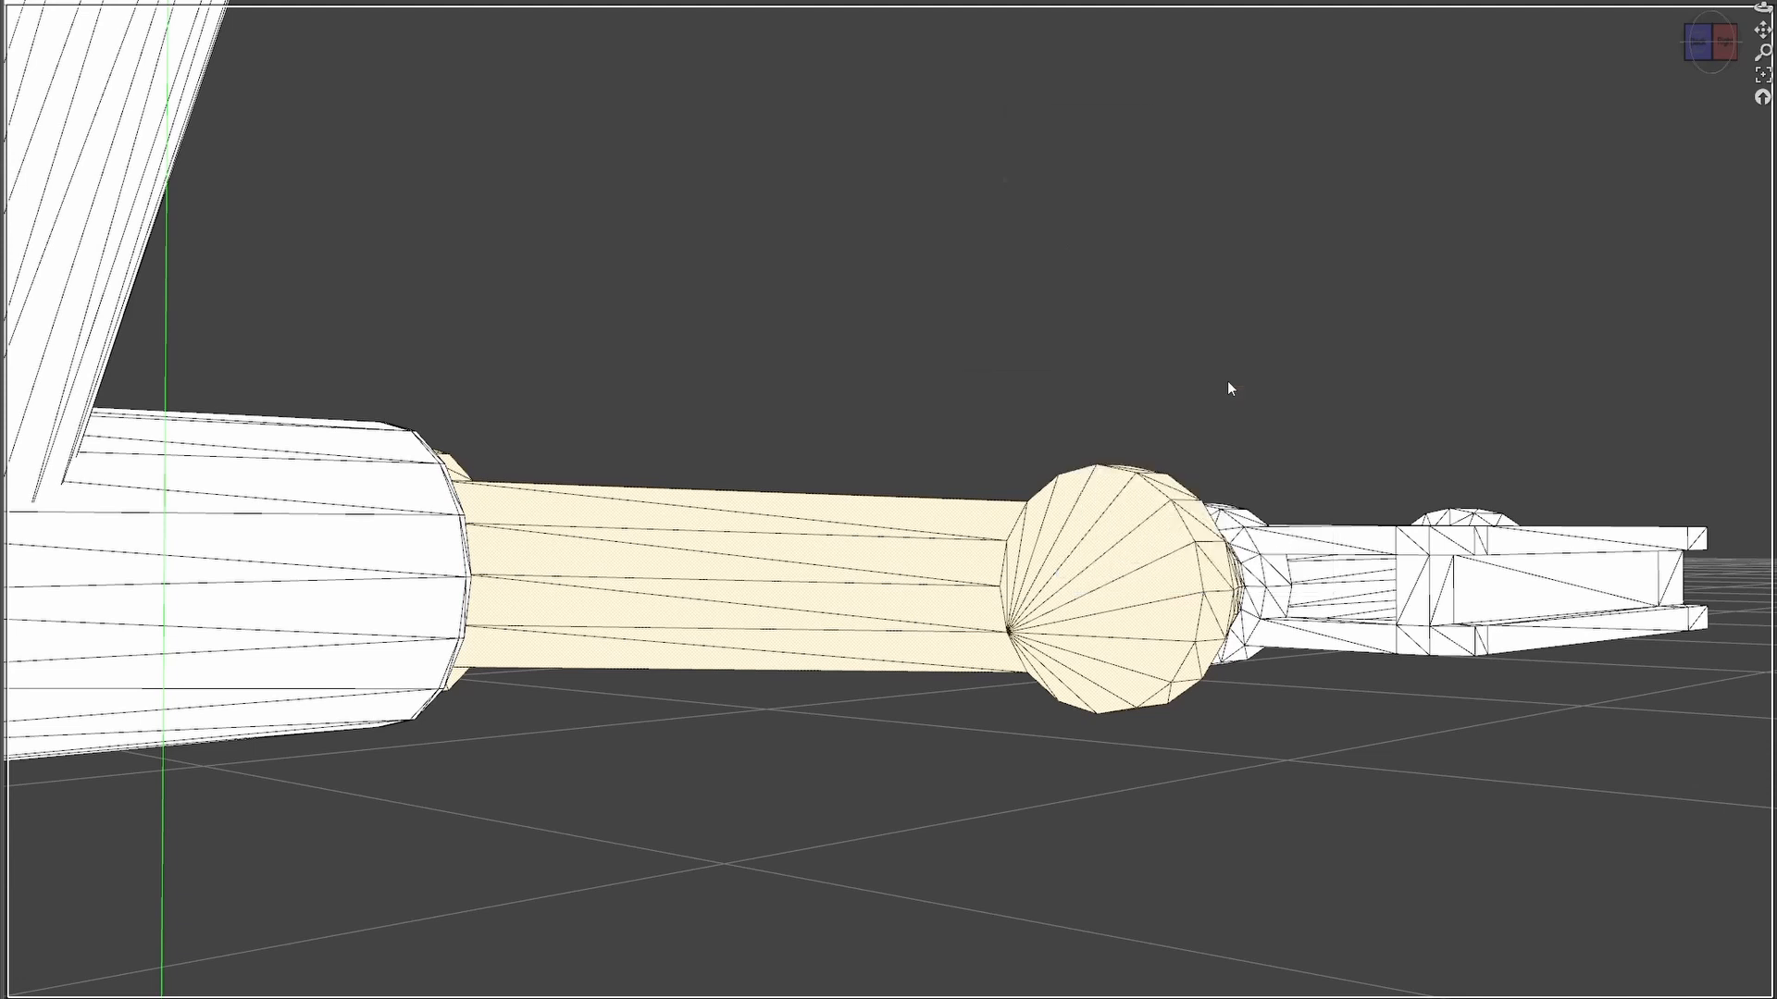
click(1083, 148)
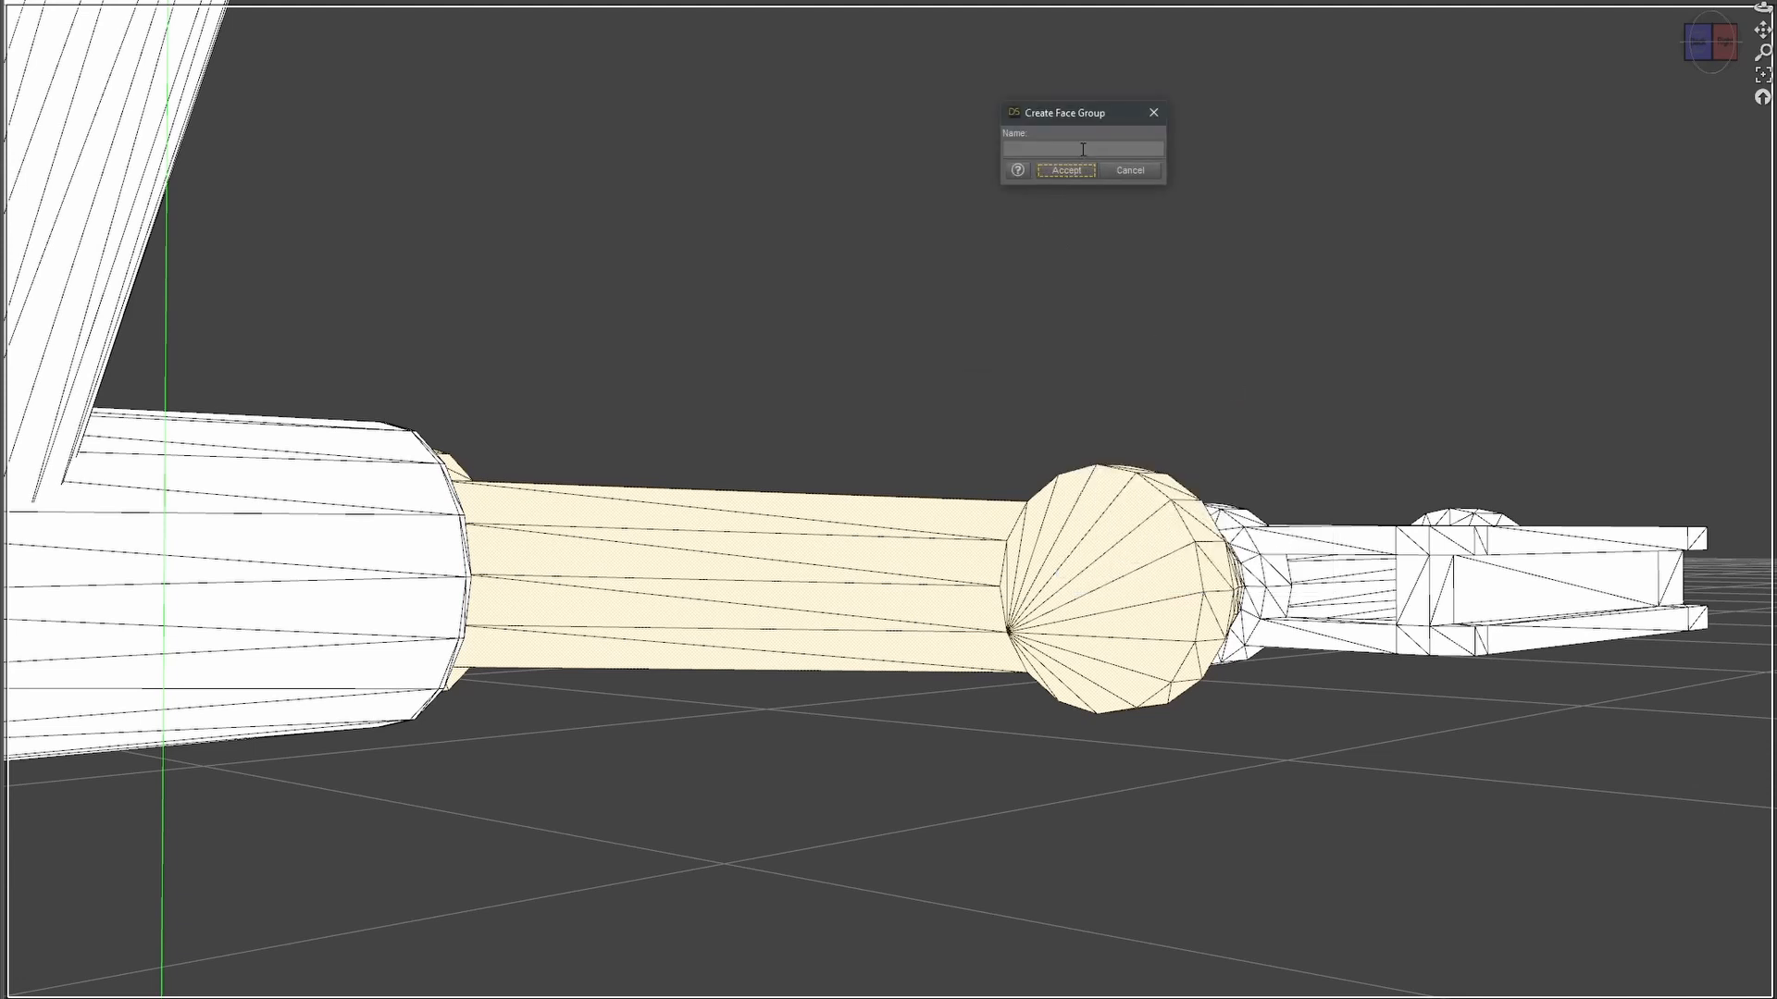
text(crank)
key(Return)
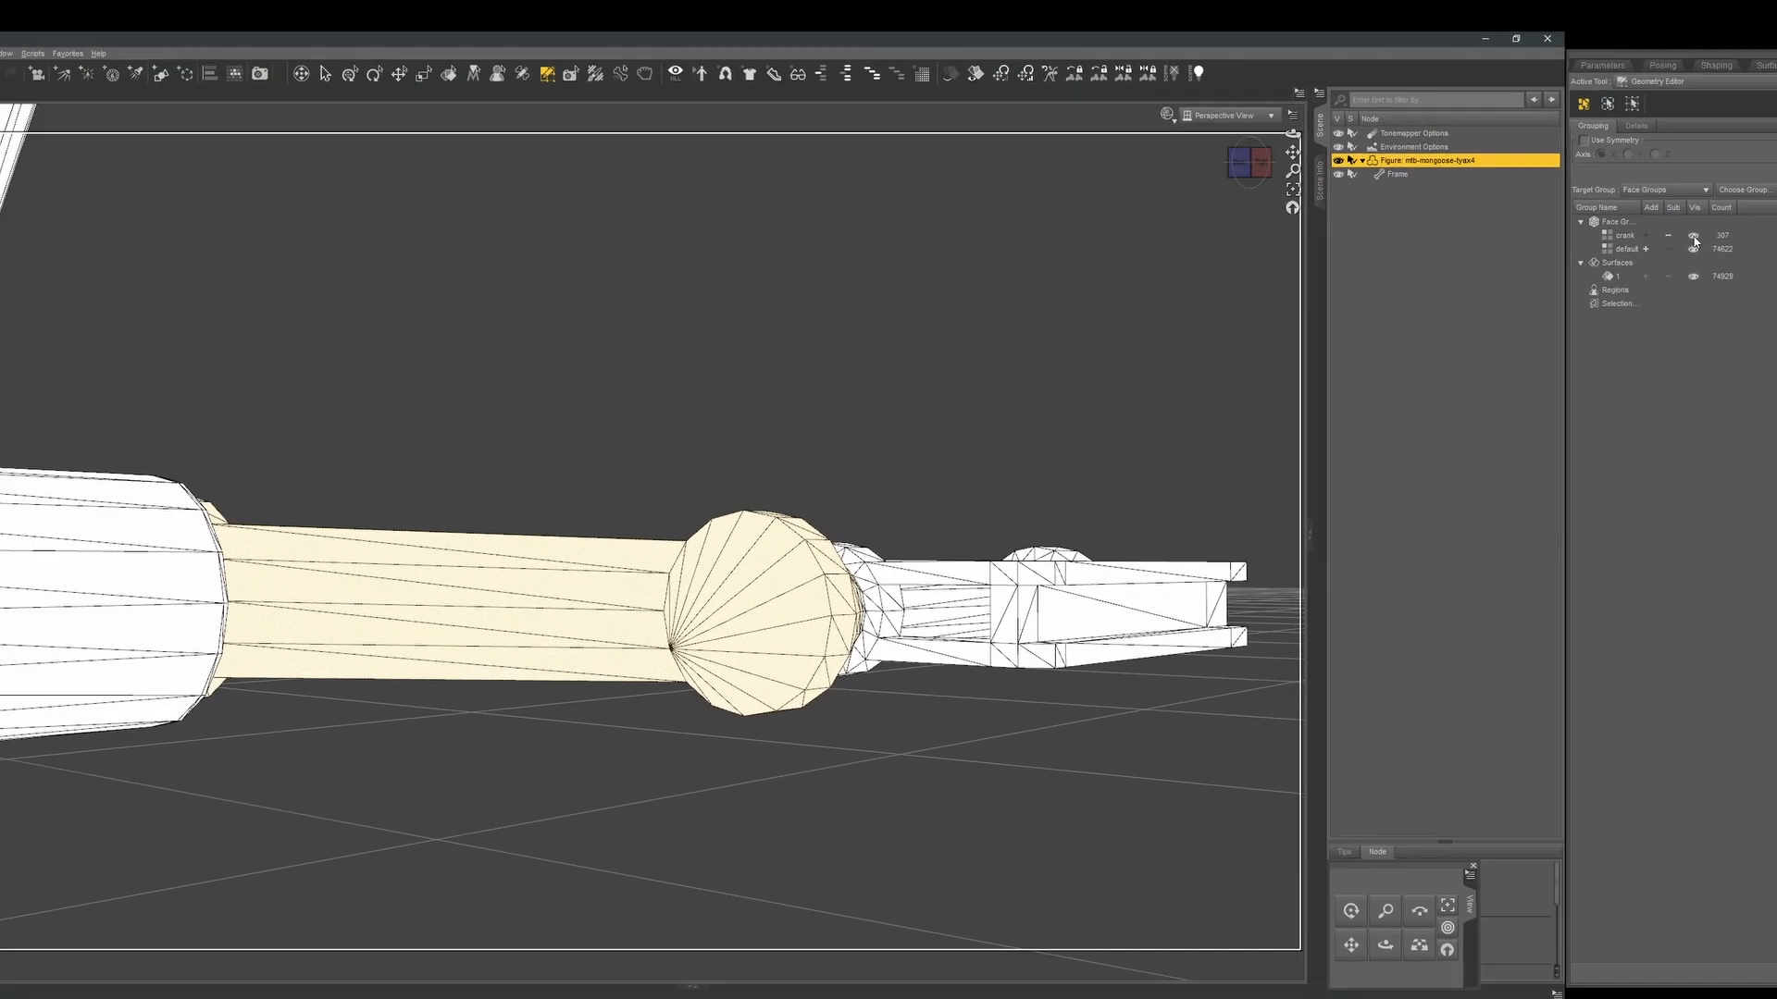
Hide the crank face group and inspect the crank arm for polygons left out of the group.
click(1694, 236)
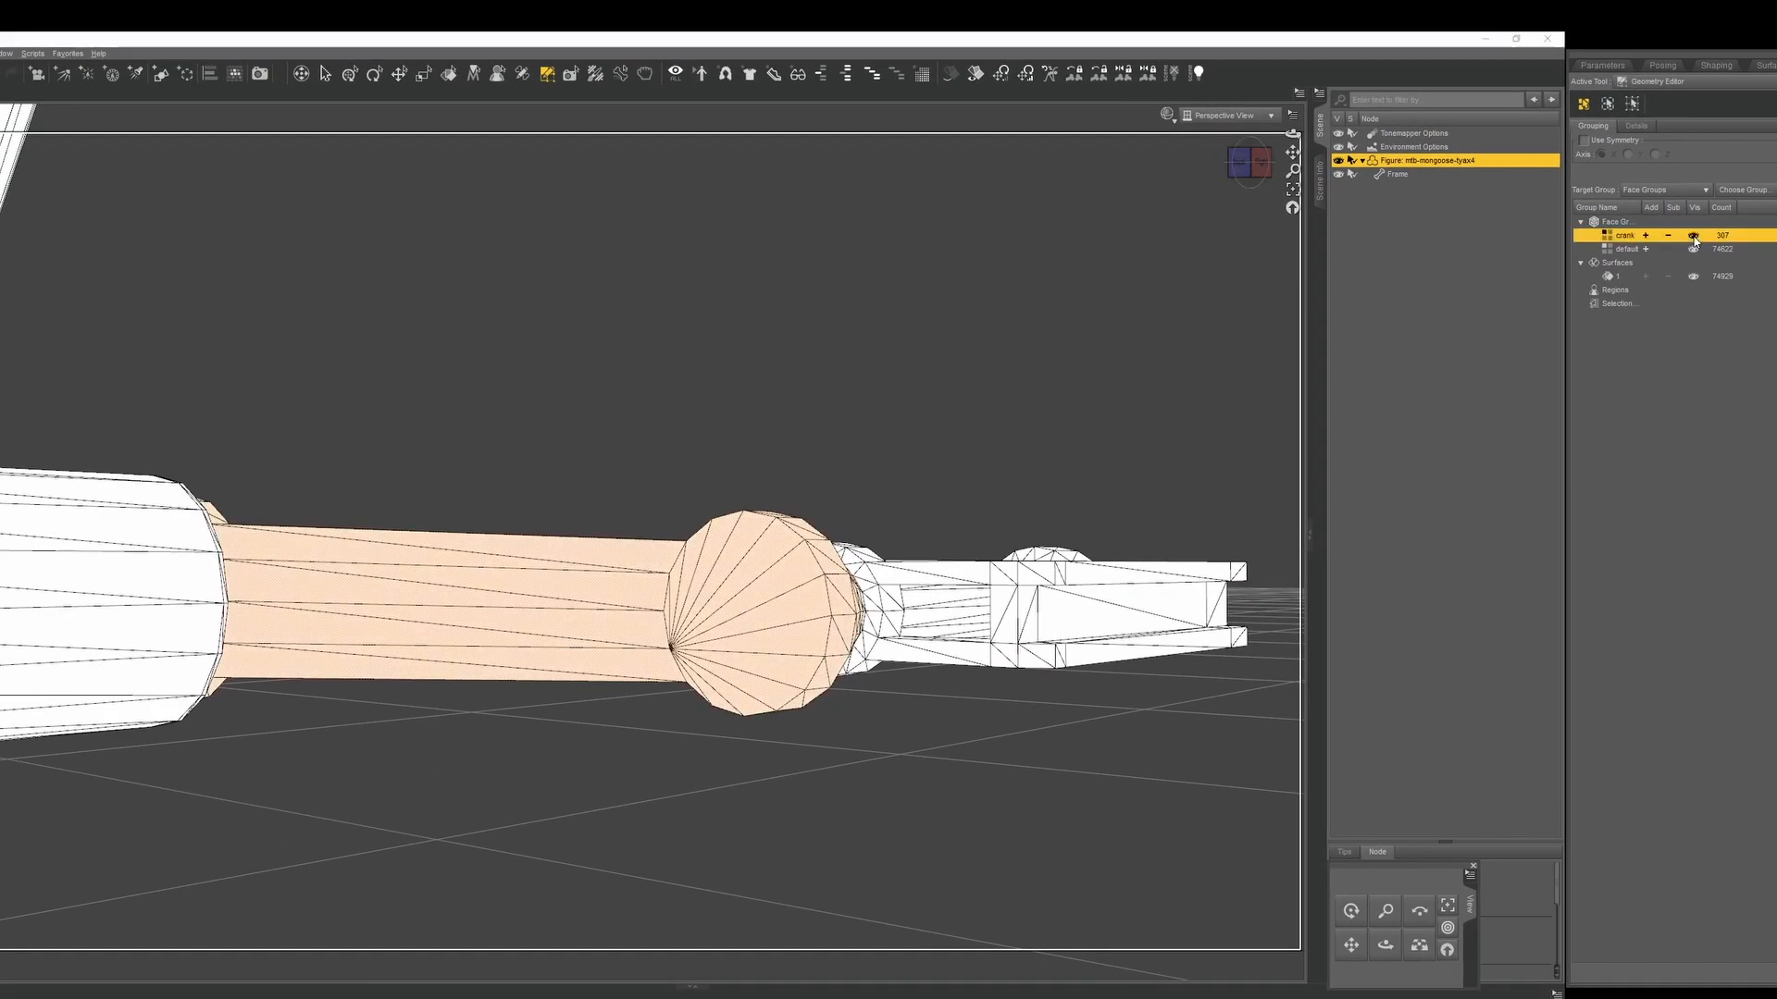
click(1264, 161)
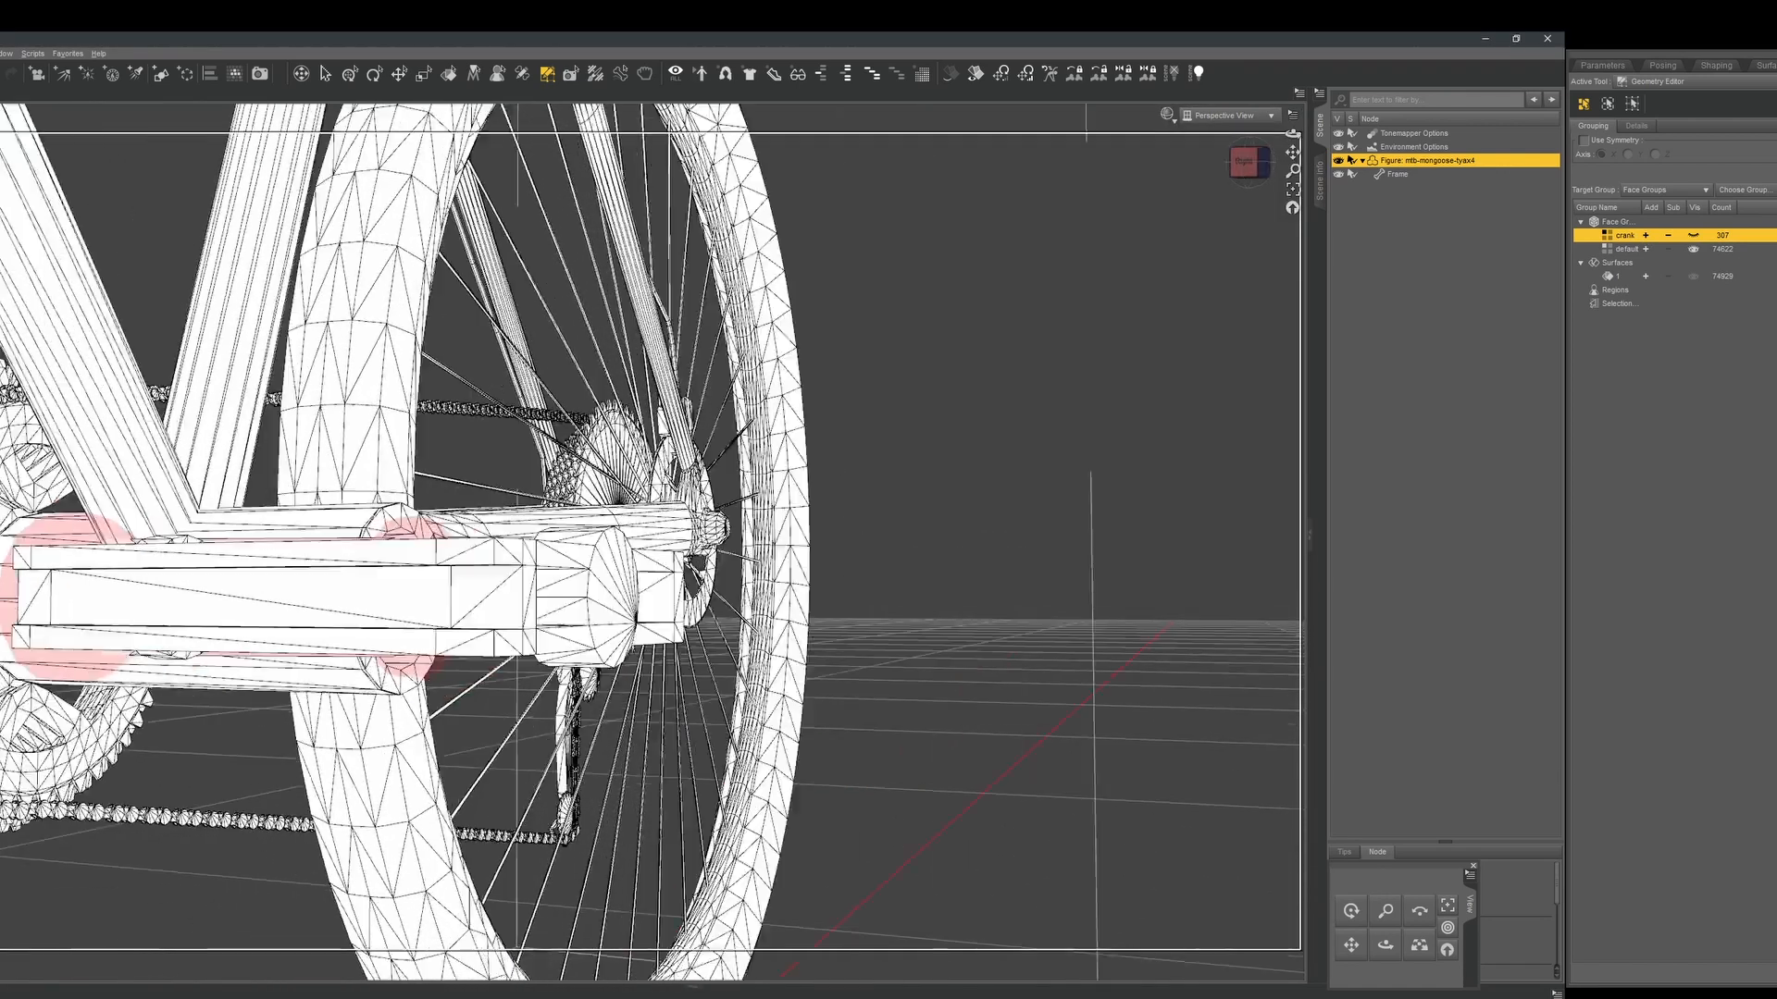
mouse_move(1263, 161)
mouse_down()
mouse_move(1144, 181)
mouse_move(1266, 152)
mouse_up()
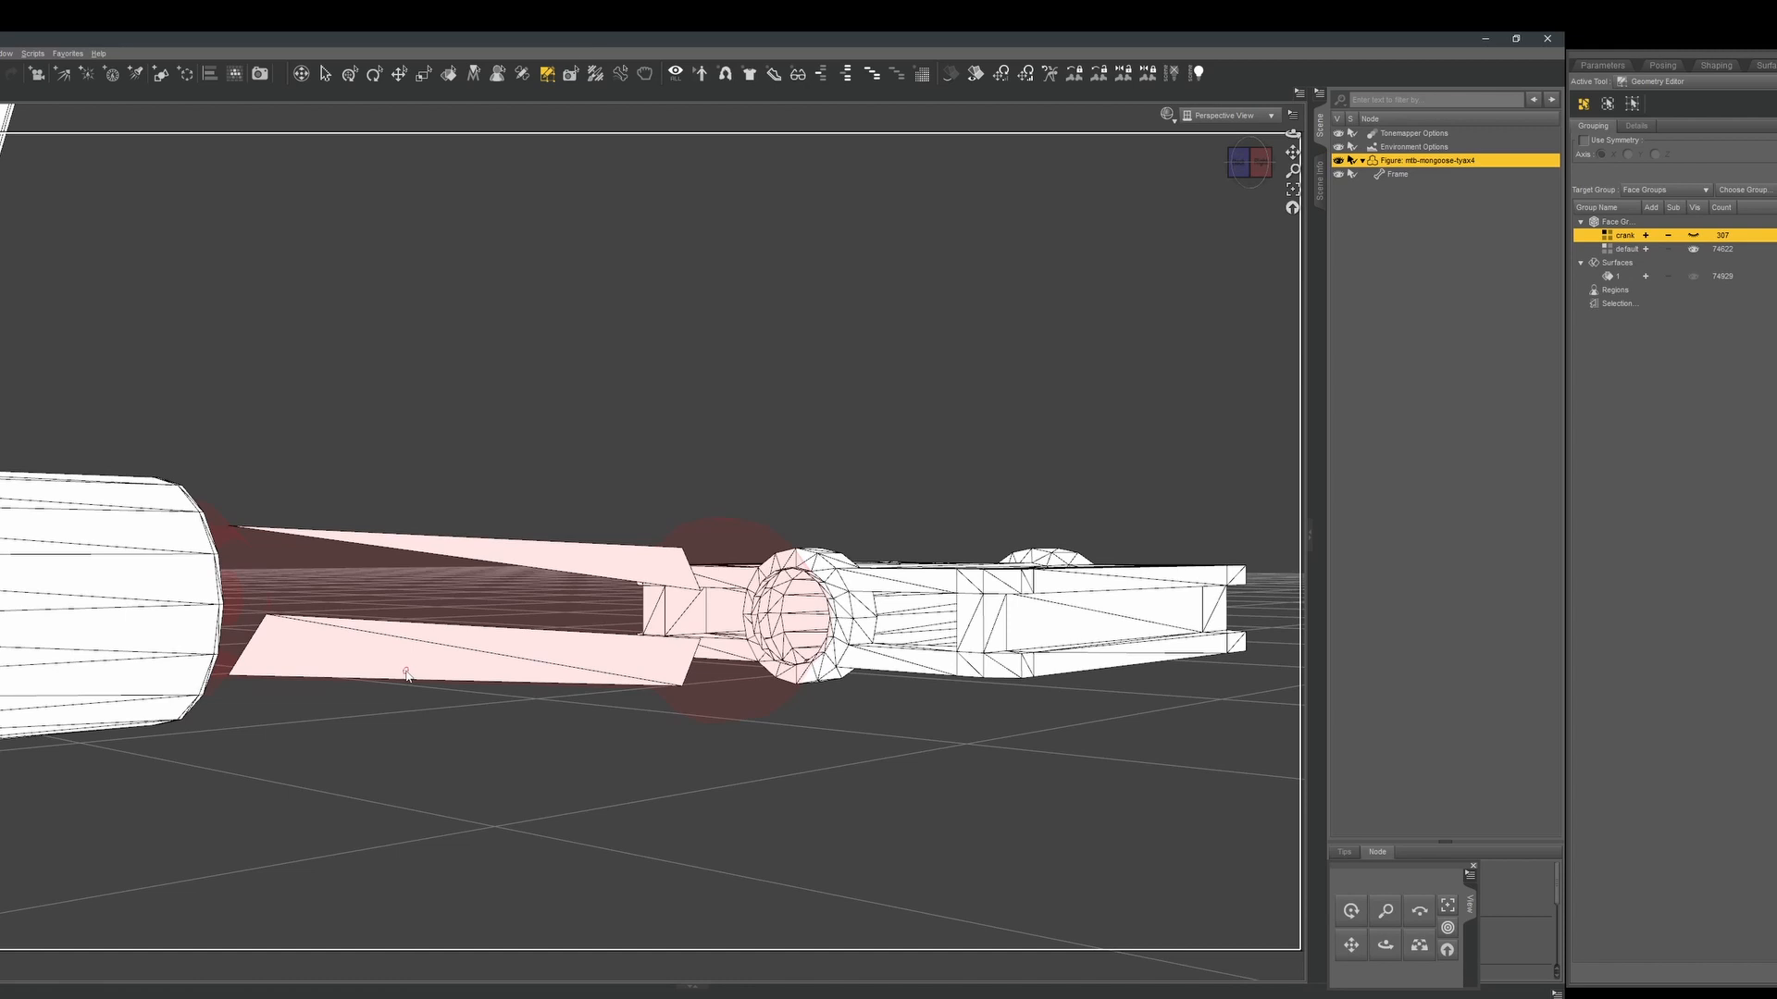
Select the leftover upper and lower strips of the crank arm and assign them to the crank face group.
mouse_move(408, 669)
mouse_down()
mouse_move(490, 646)
mouse_move(548, 554)
mouse_up()
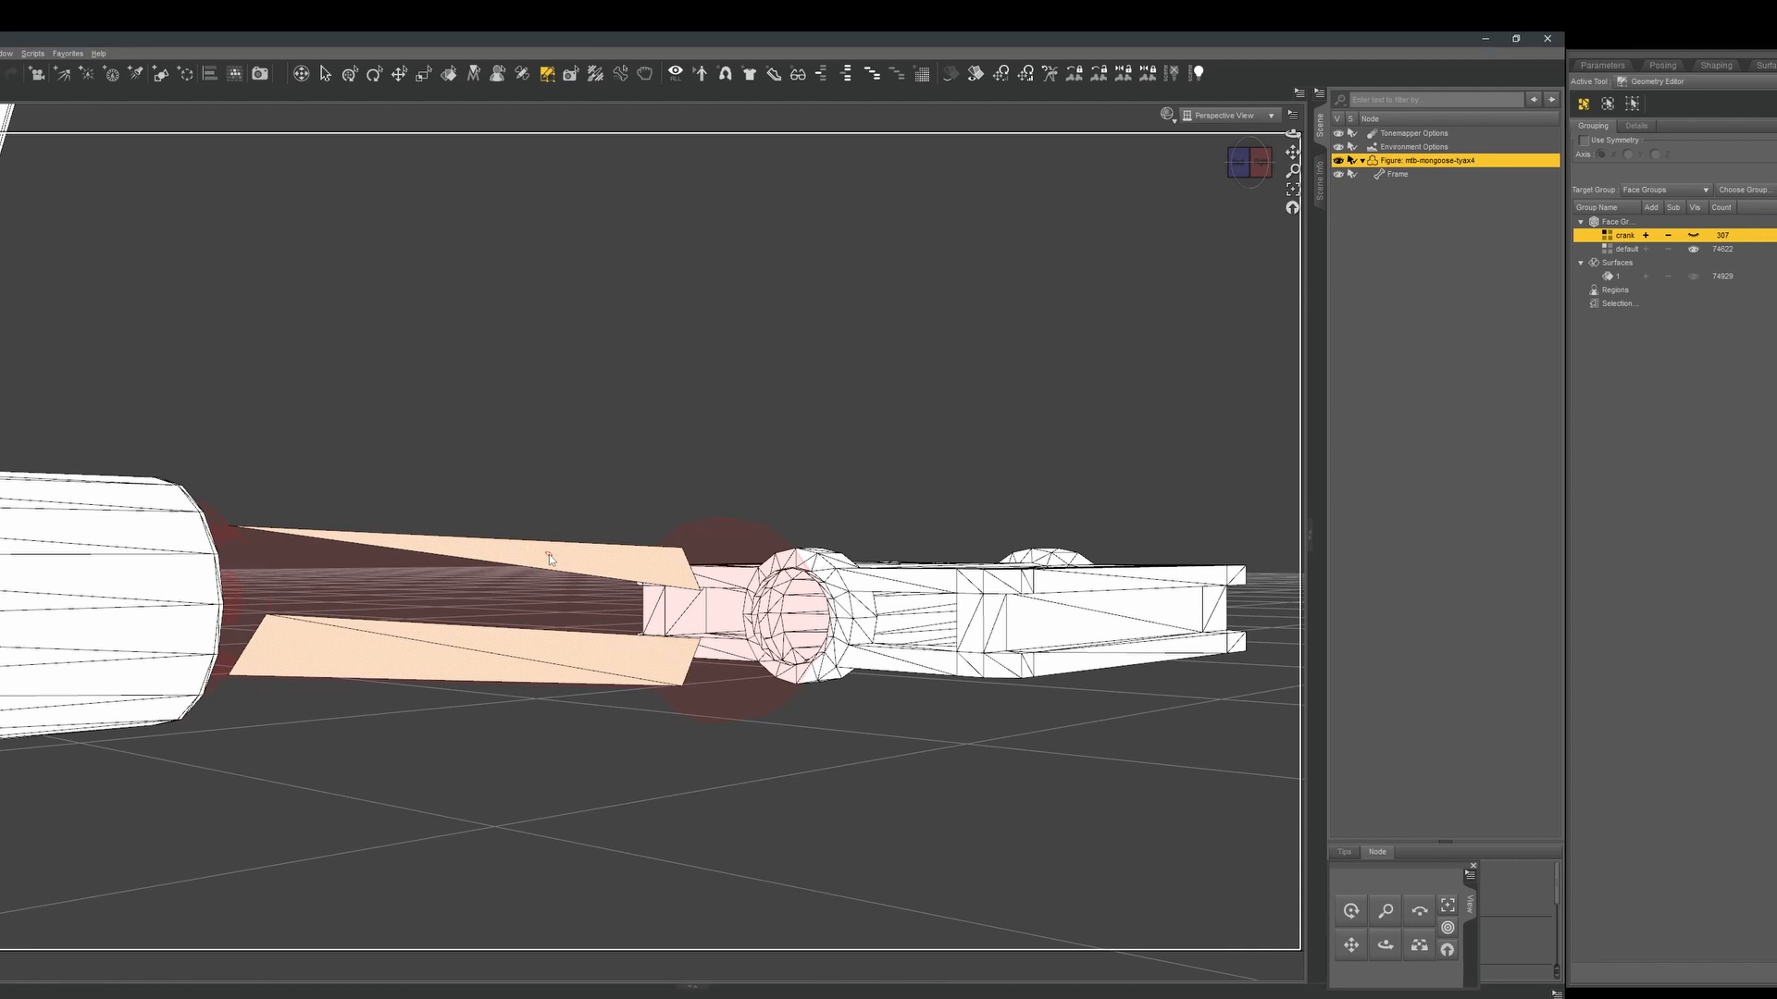
right_click(574, 392)
mouse_move(615, 429)
mouse_move(622, 482)
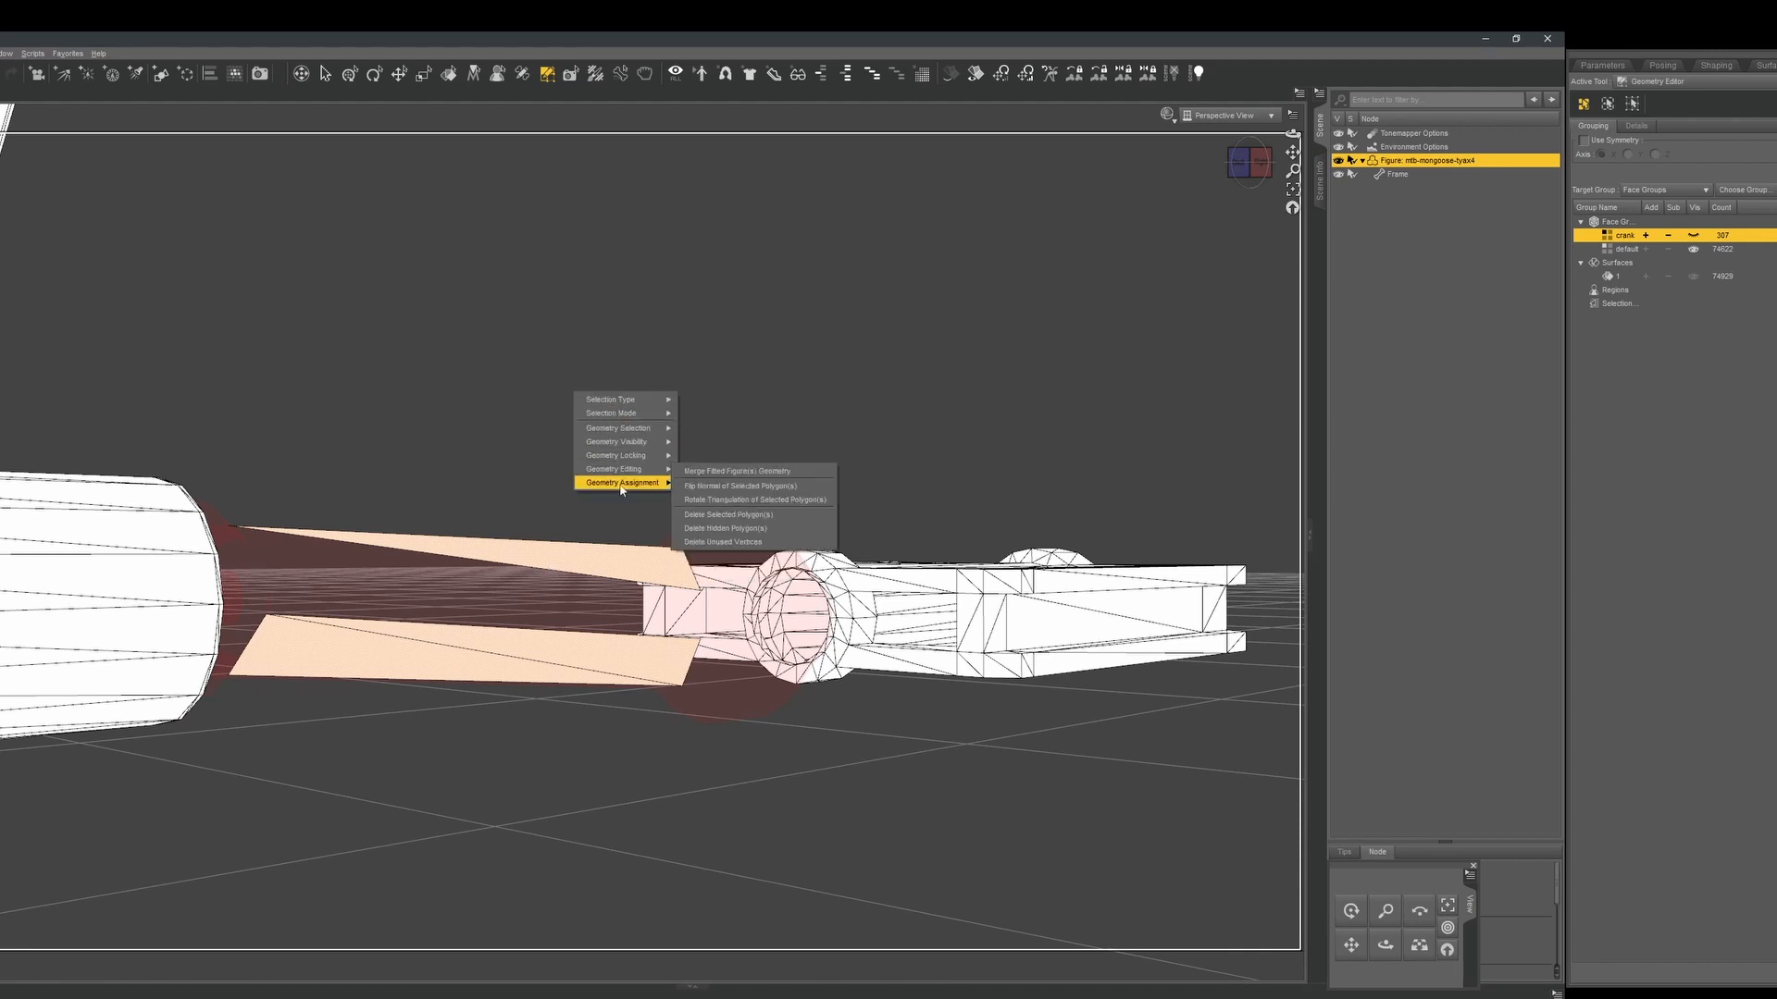
mouse_move(736, 515)
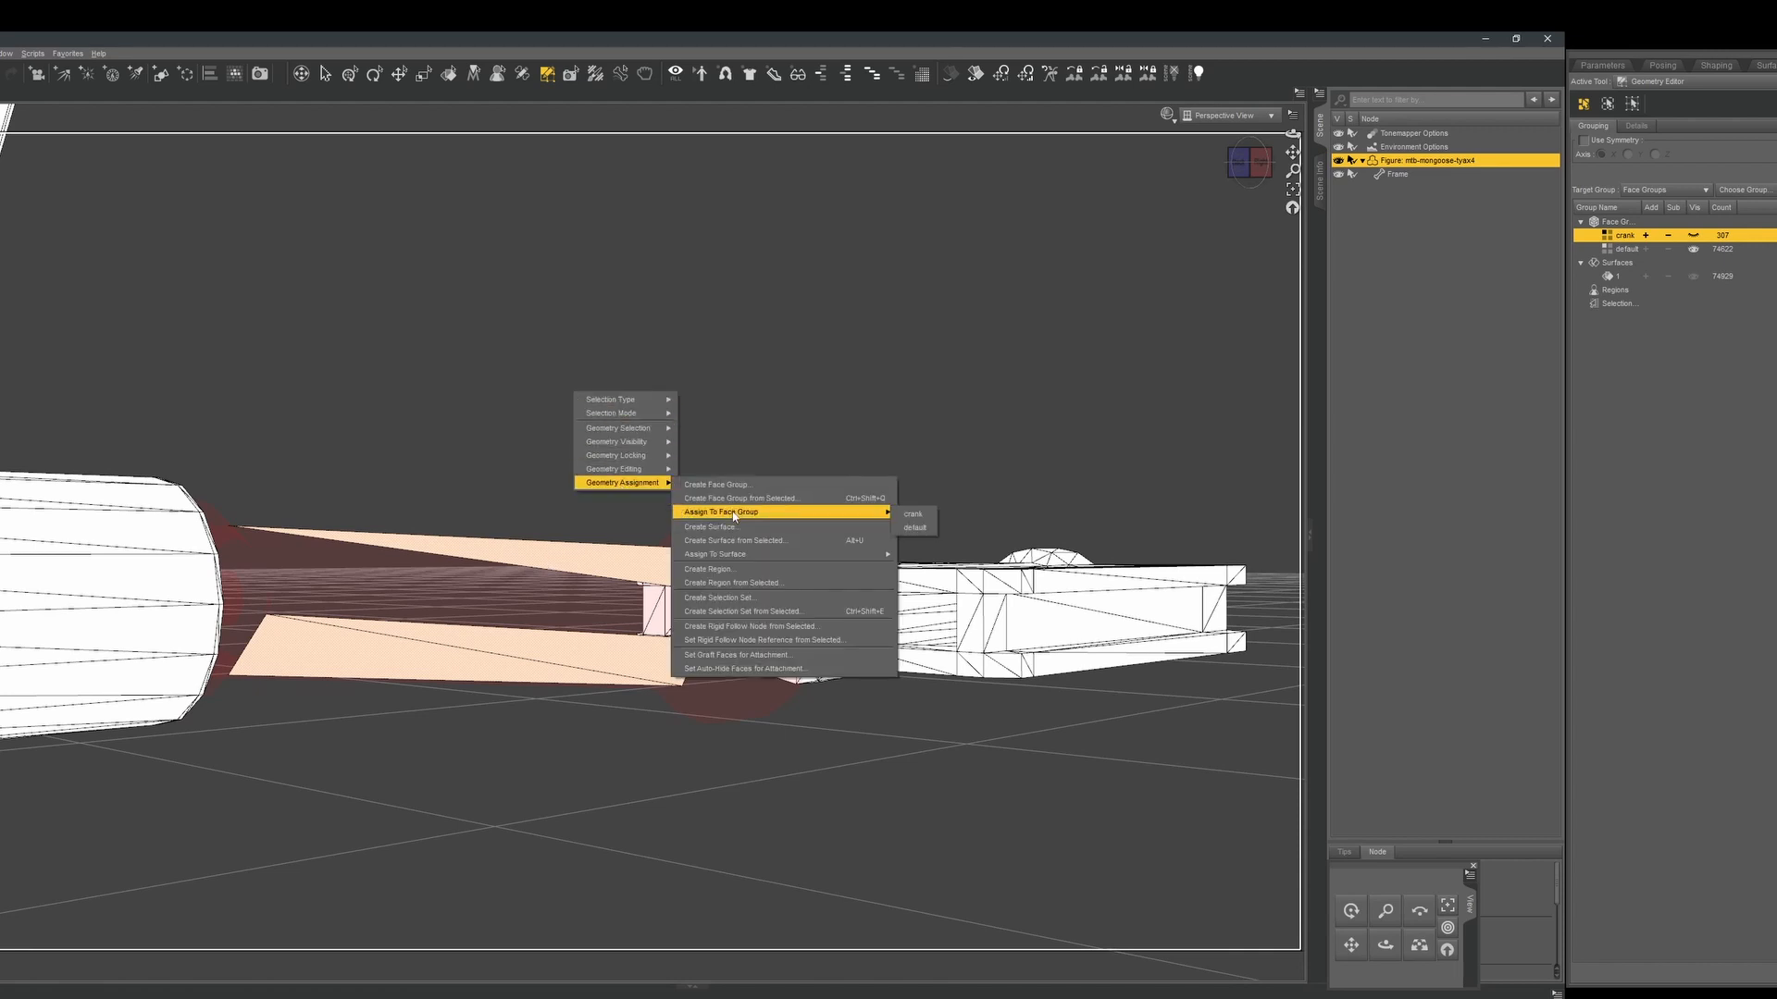
click(913, 515)
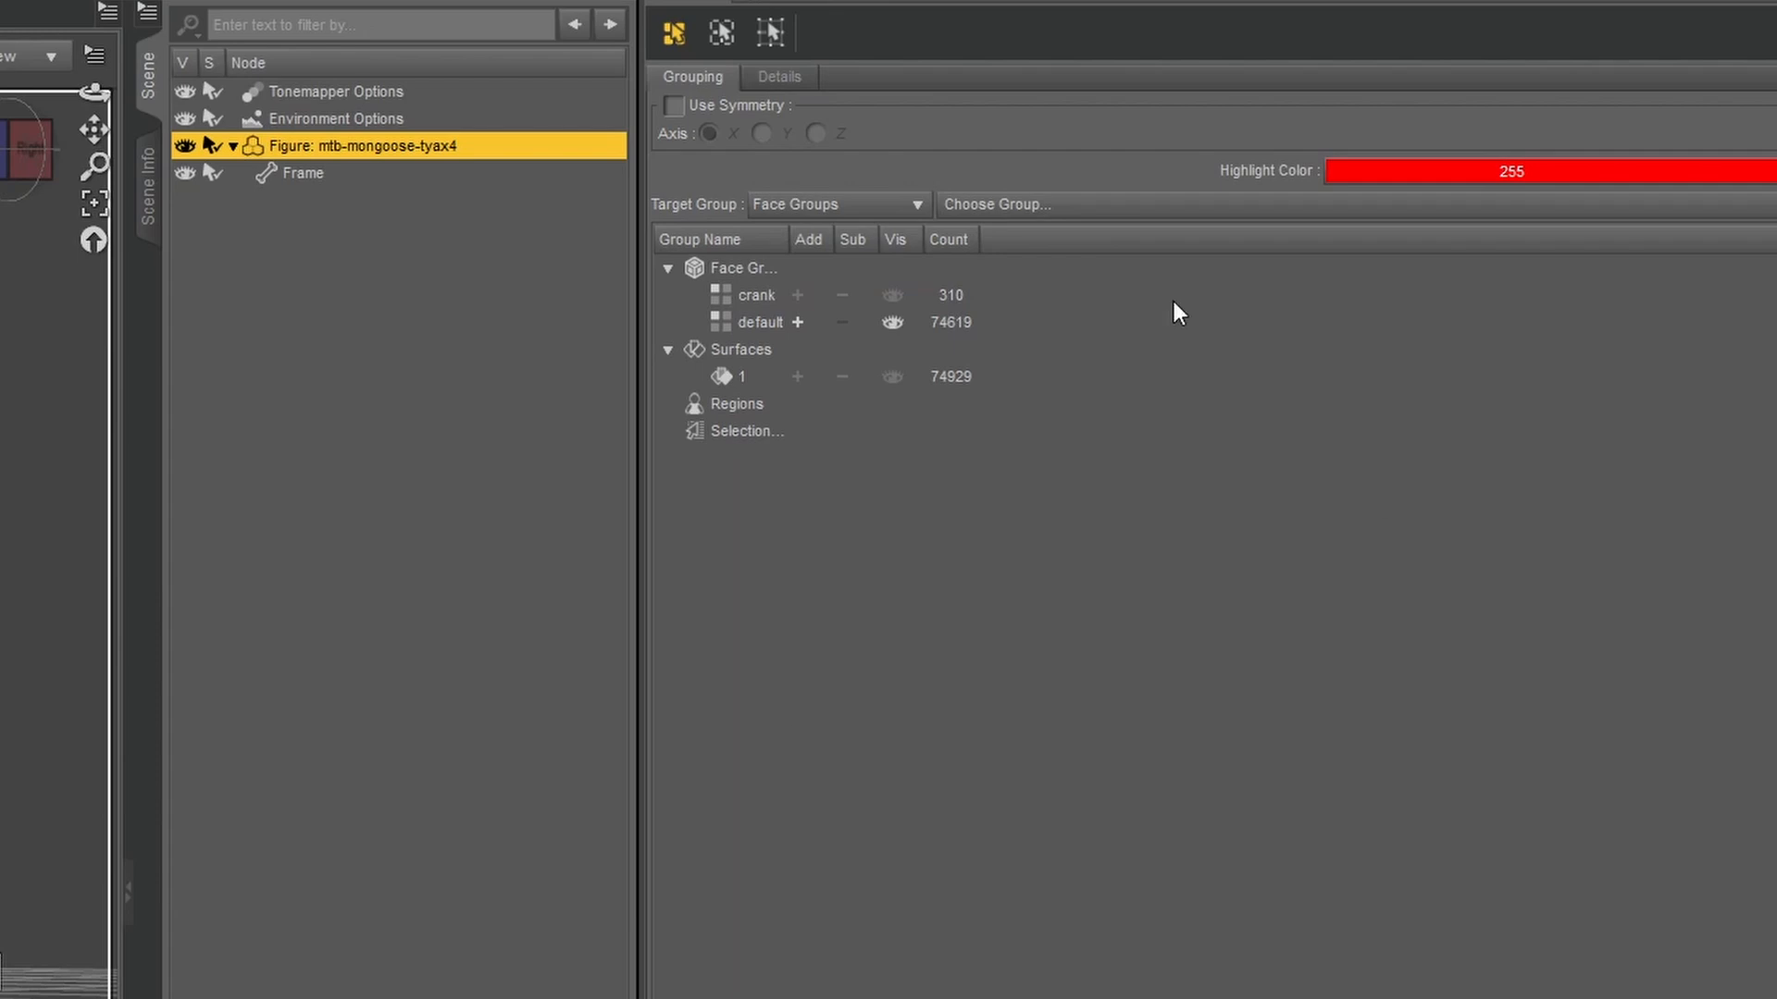
Select the chainring-side crank arm by picking its polygons and expanding the selection to everything connected.
click(948, 296)
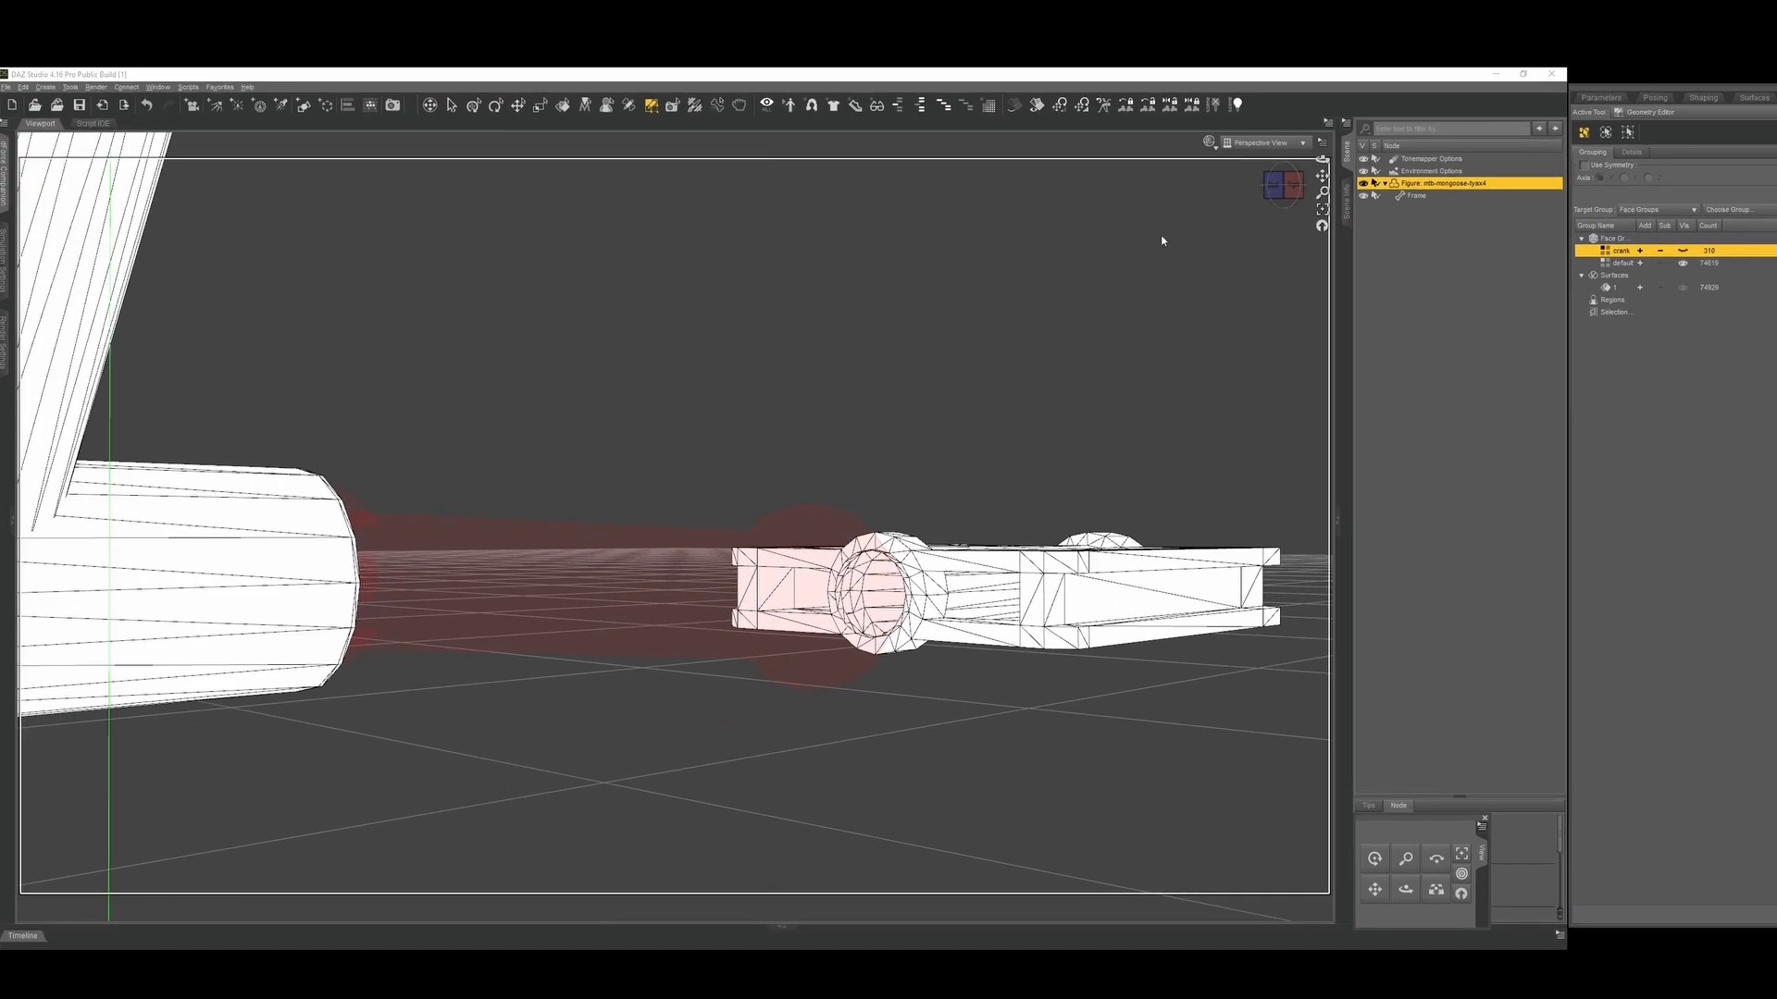
click(1296, 185)
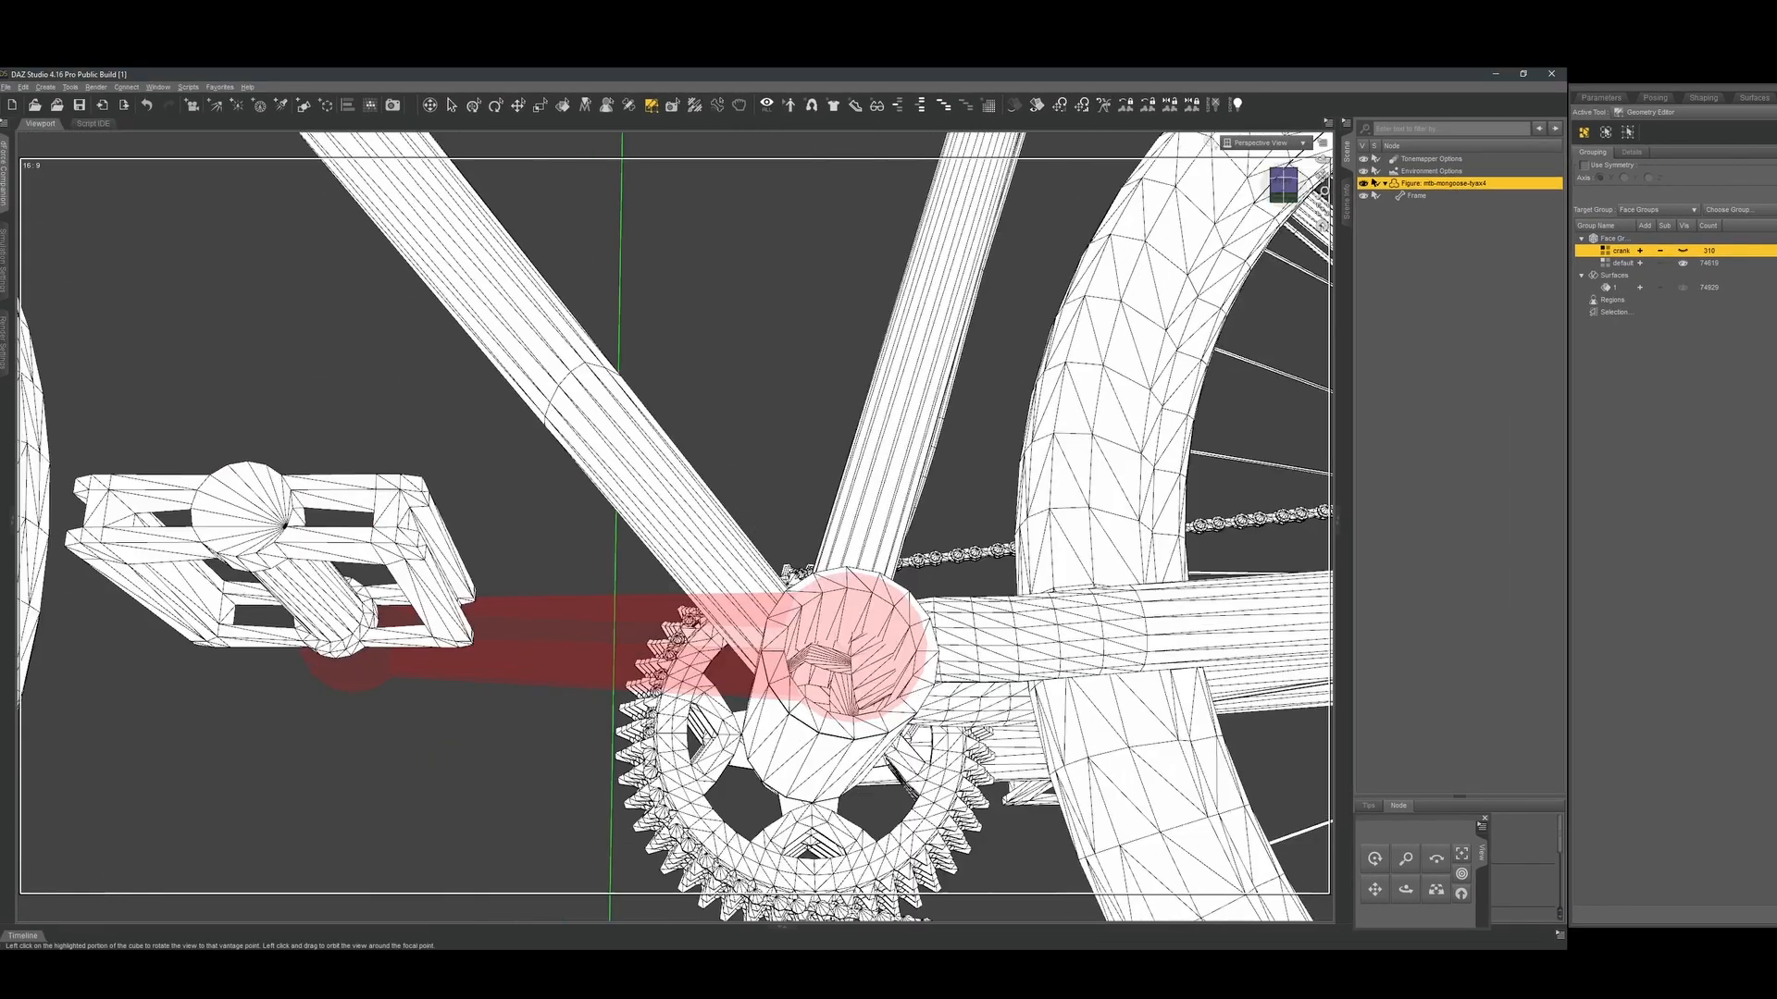
mouse_move(1283, 183)
mouse_down()
mouse_move(1279, 166)
mouse_move(1300, 185)
mouse_move(1332, 171)
mouse_move(1281, 196)
mouse_move(1304, 194)
mouse_up()
scroll(1039, 510, down, 4)
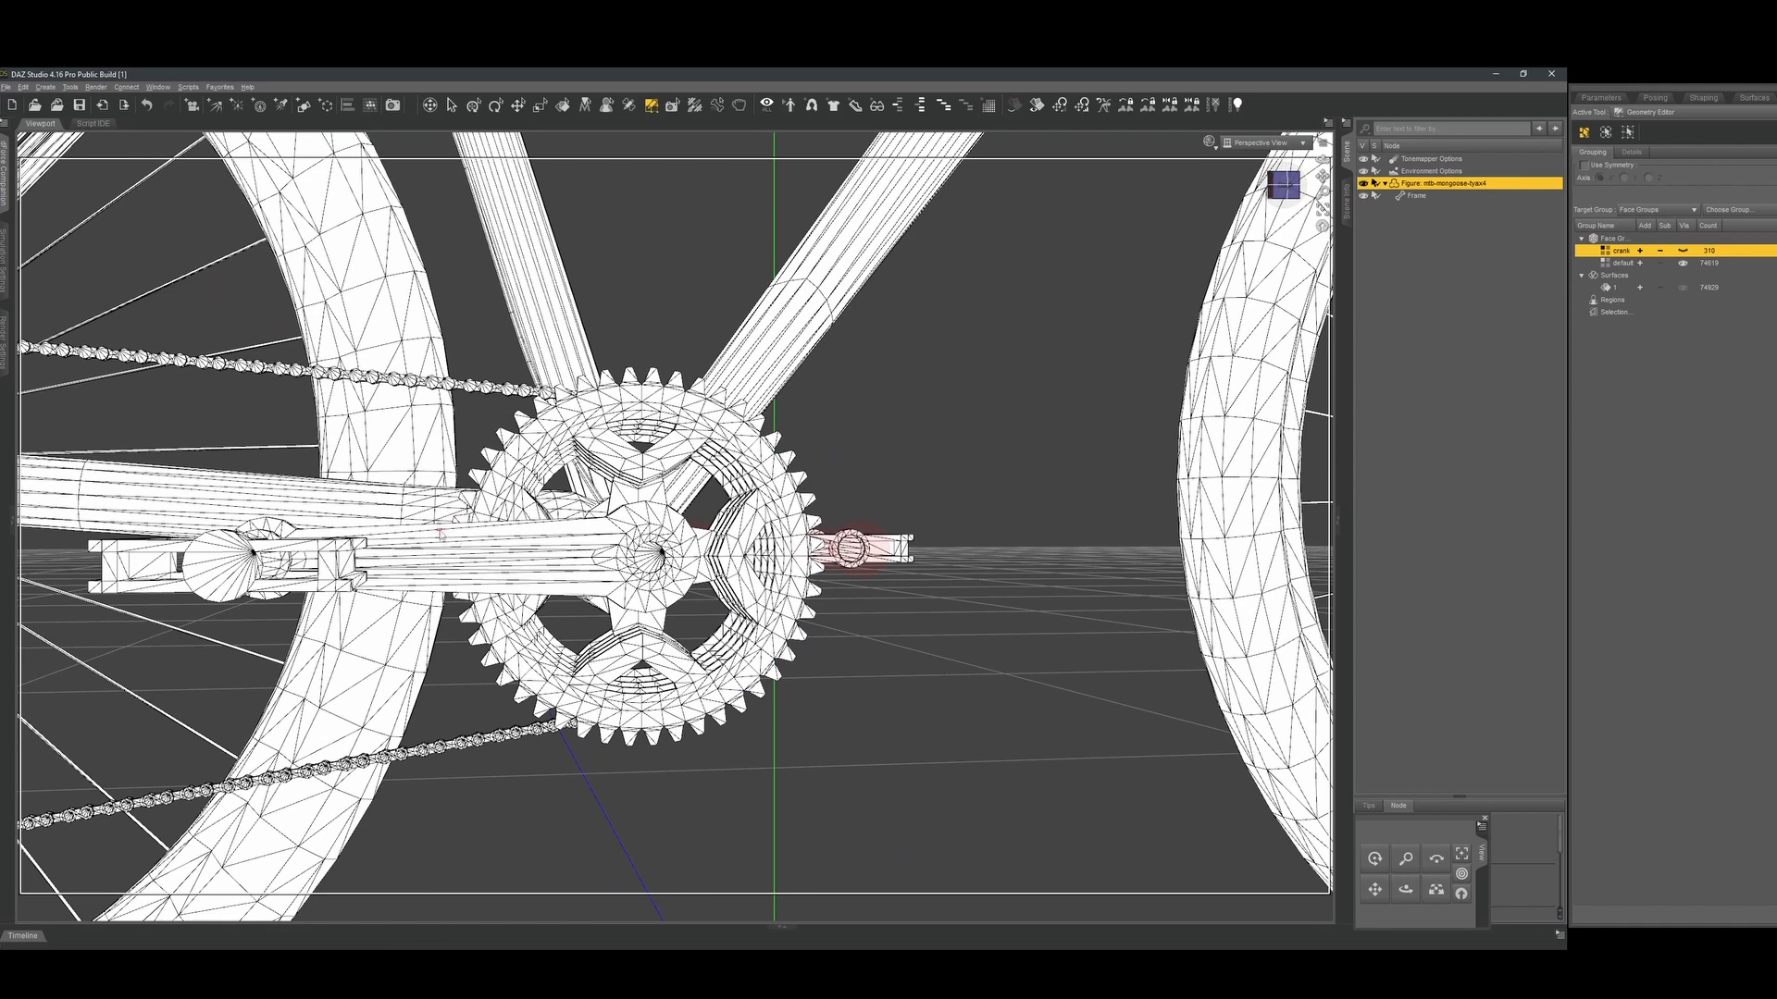
drag(432, 561, 432, 584)
key(ctrl+asterisk)
click(1322, 209)
drag(1288, 179, 1277, 189)
Assign the chainring-side crank arm's polygons, including any stray ones, to the crank face group.
right_click(785, 492)
mouse_move(847, 540)
click(995, 551)
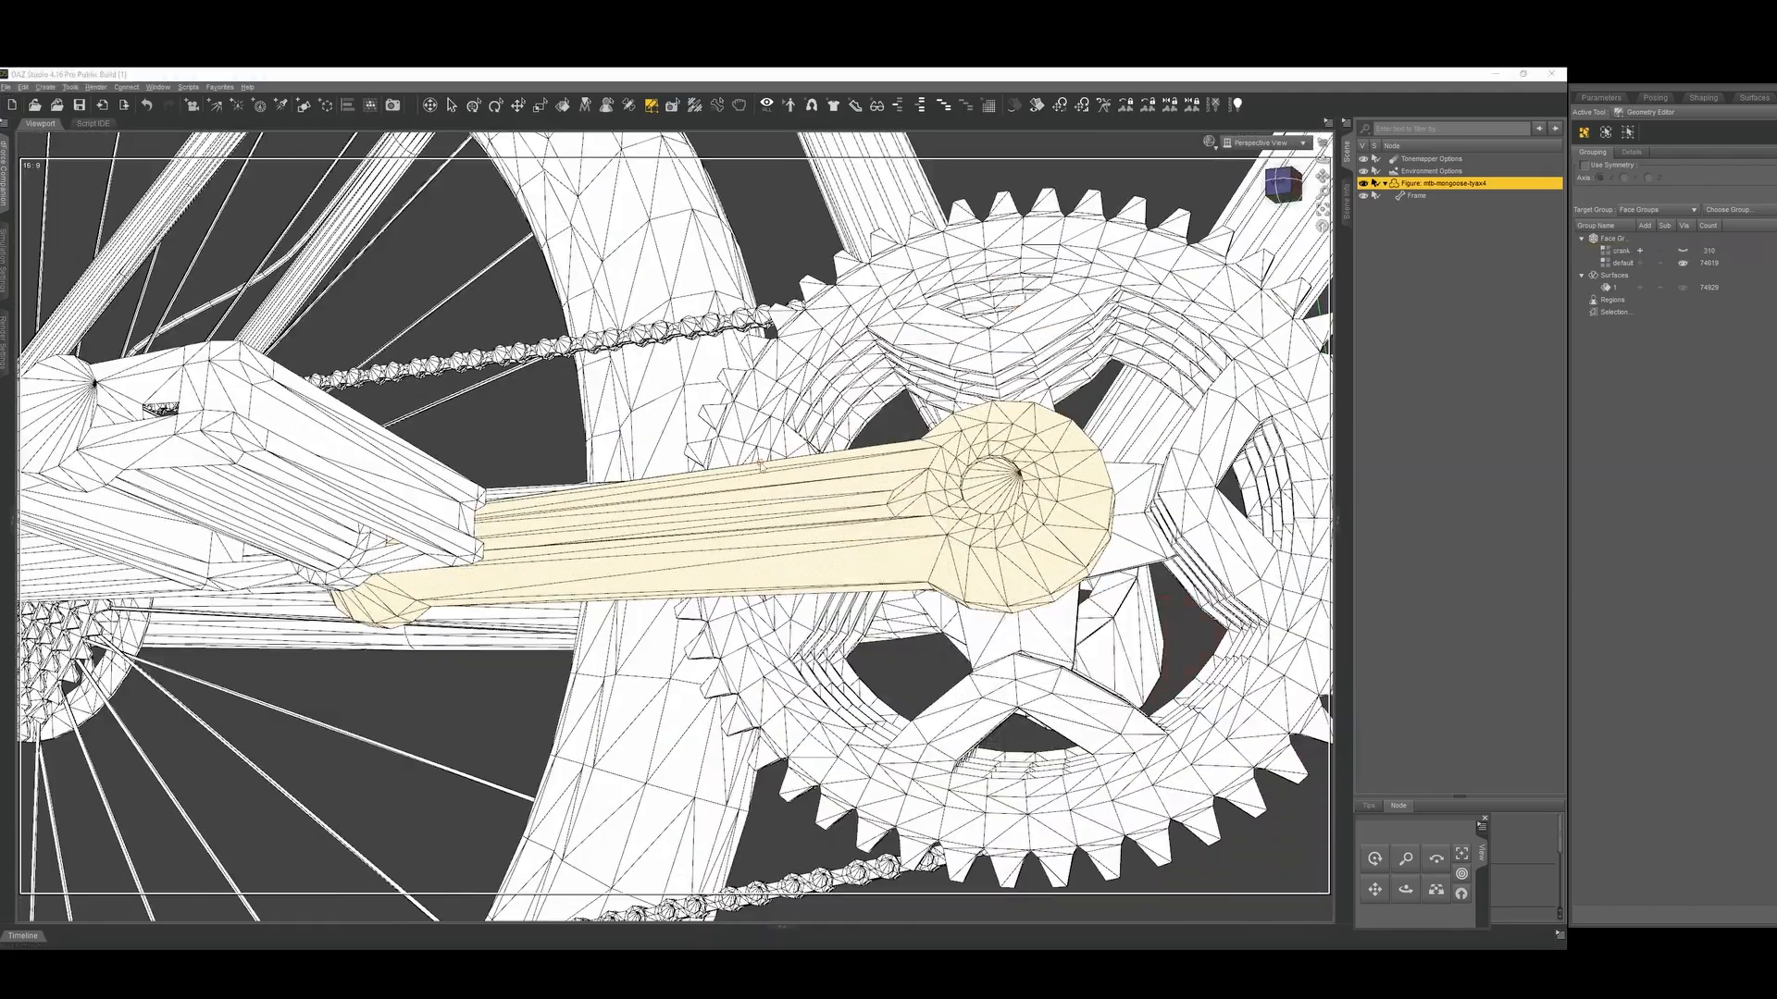
click(1621, 252)
click(1640, 251)
drag(1286, 183, 1283, 183)
click(711, 470)
ctrl+click(859, 631)
click(1640, 250)
Hide the extended crank face group and check both crank arms for polygons that were missed.
click(1683, 250)
click(1621, 251)
scroll(1282, 189, down, 3)
scroll(988, 615, down, 5)
right_click(988, 614)
mouse_move(1046, 625)
mouse_move(1041, 658)
click(1106, 661)
Isolate both crank arms by showing and selecting the crank face group and hiding all unselected polygons.
right_click(914, 634)
click(1678, 369)
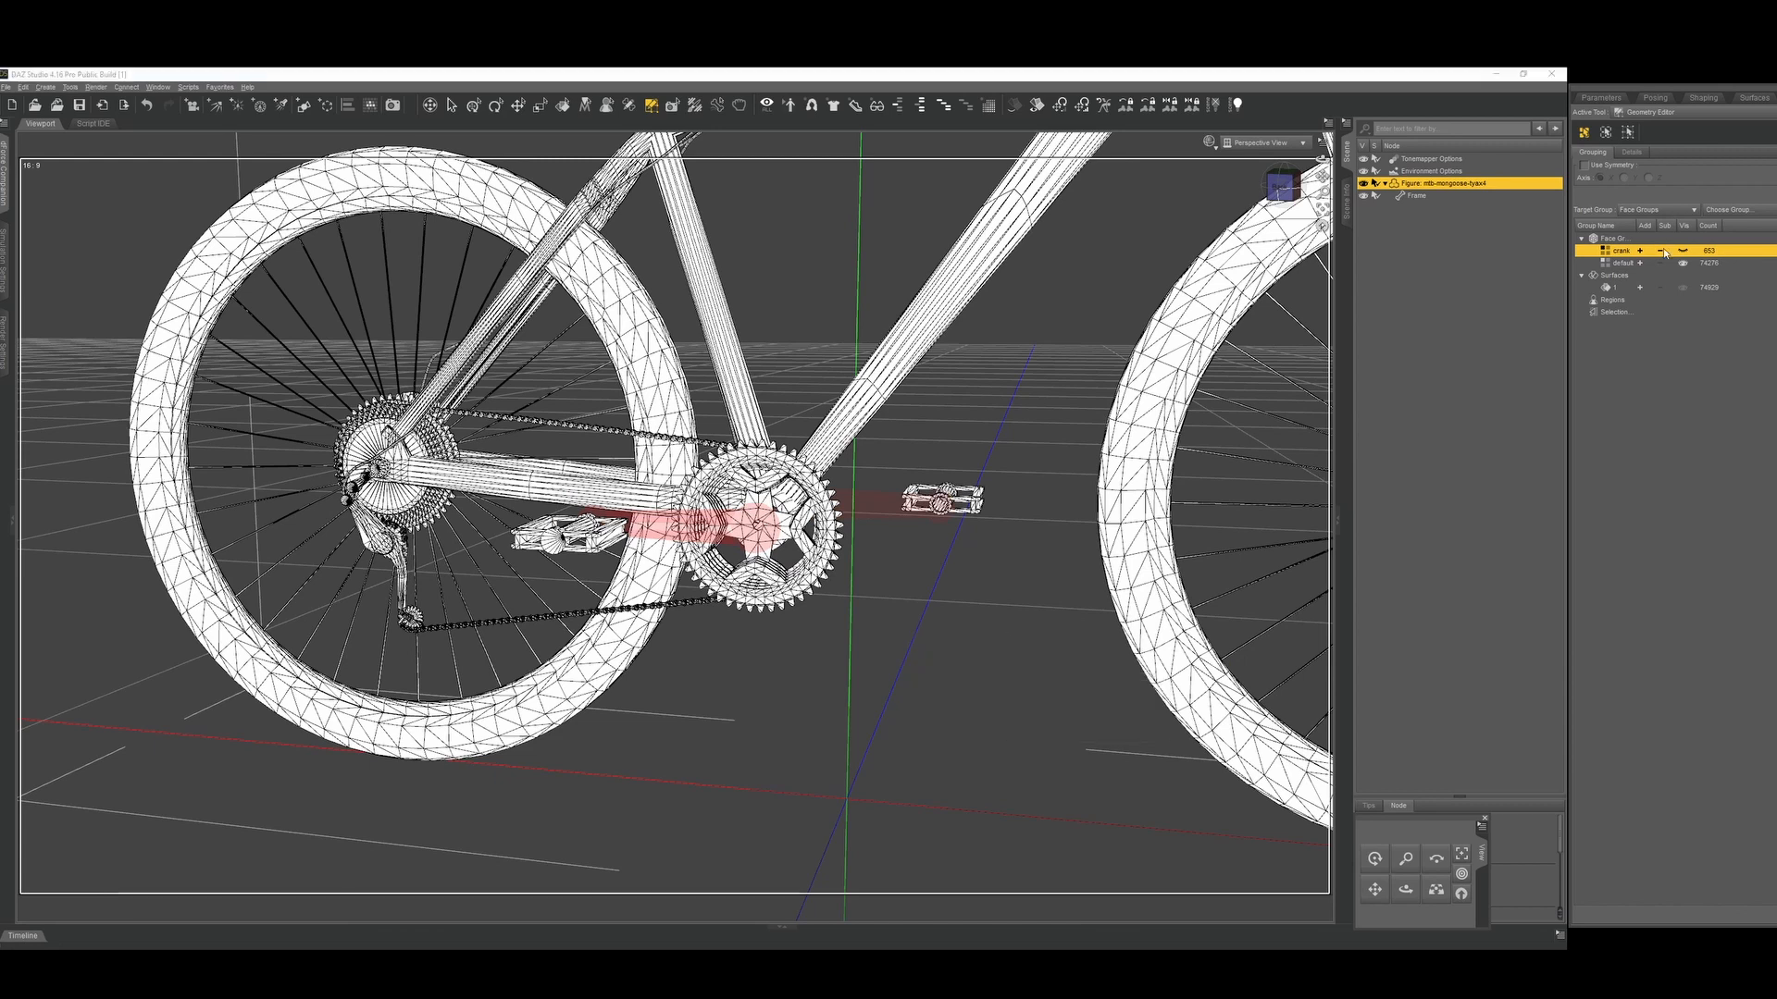
click(1678, 369)
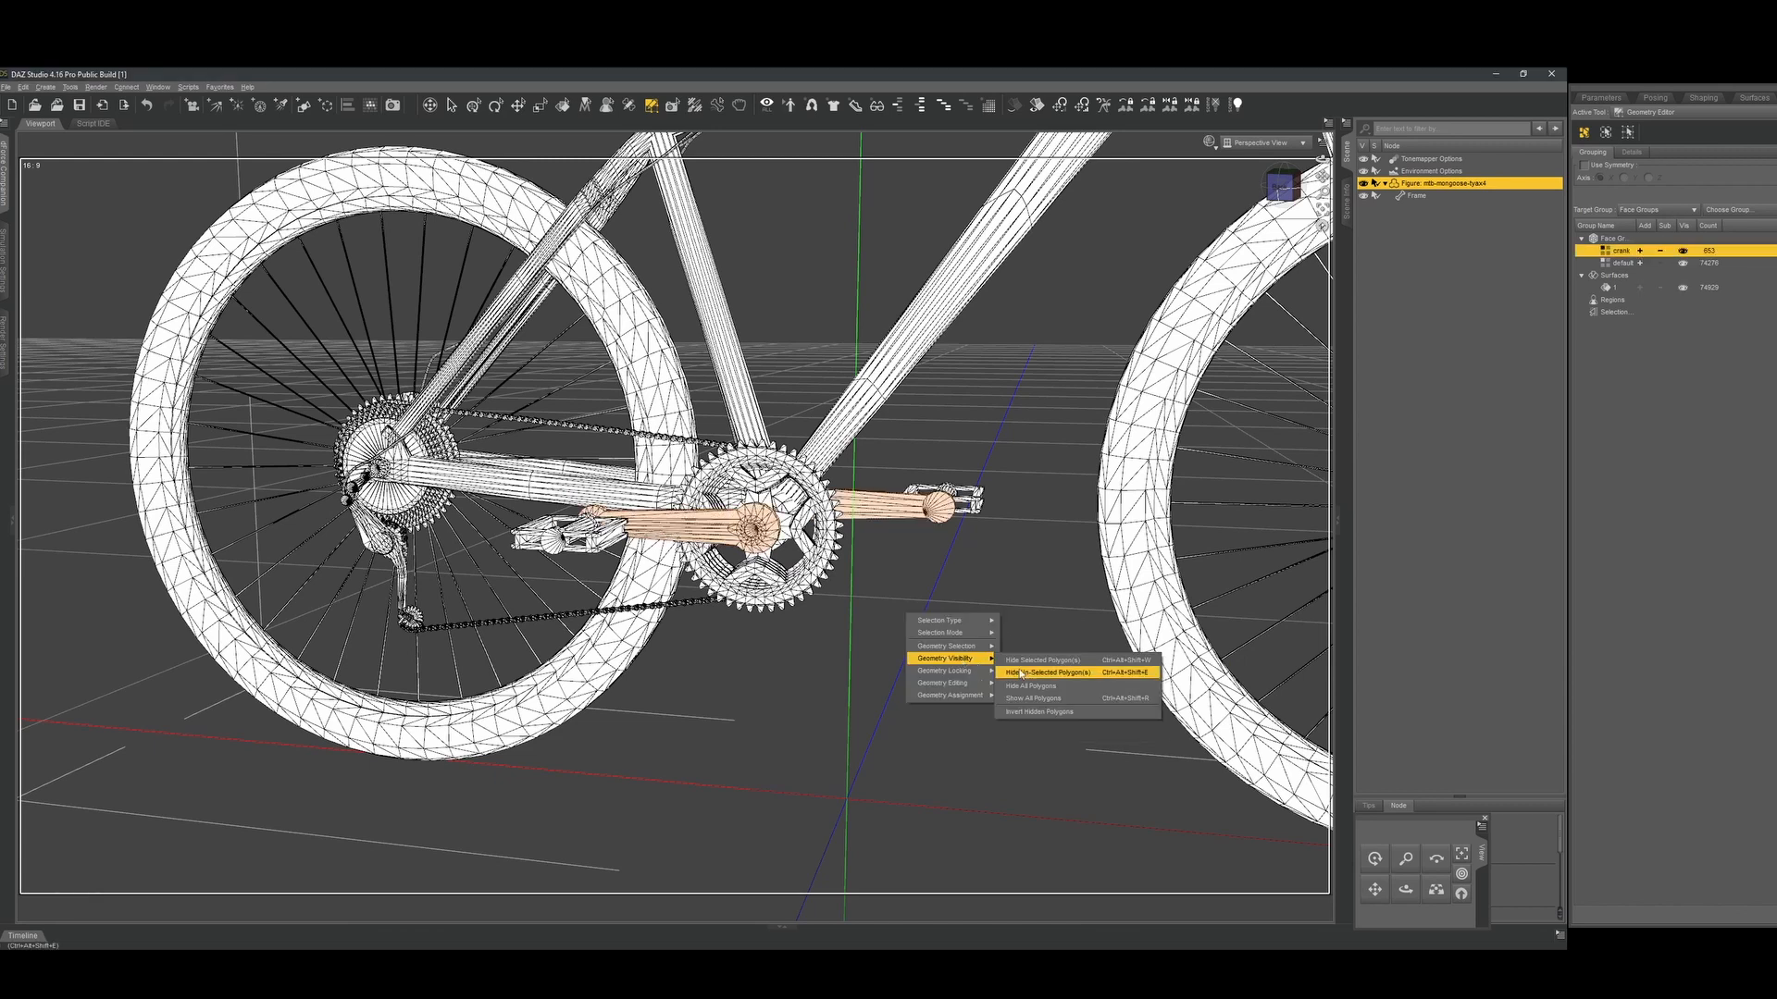
click(1021, 674)
scroll(935, 620, down, 3)
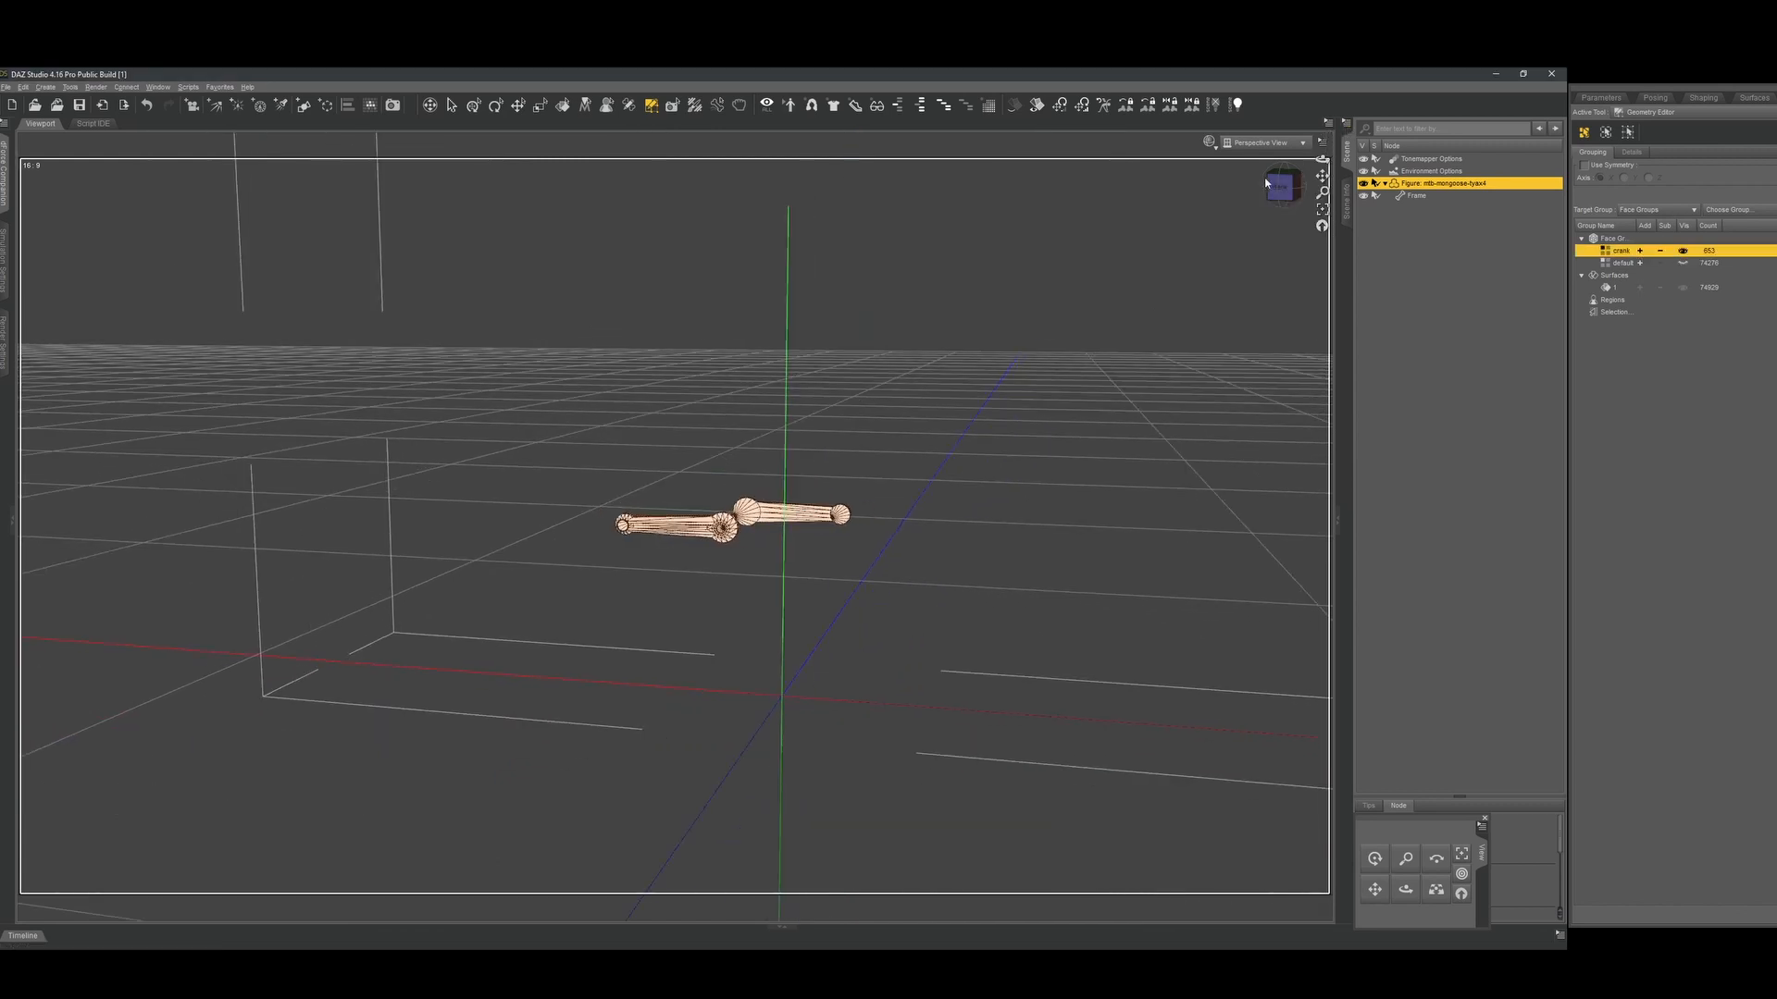
drag(1266, 183, 1278, 184)
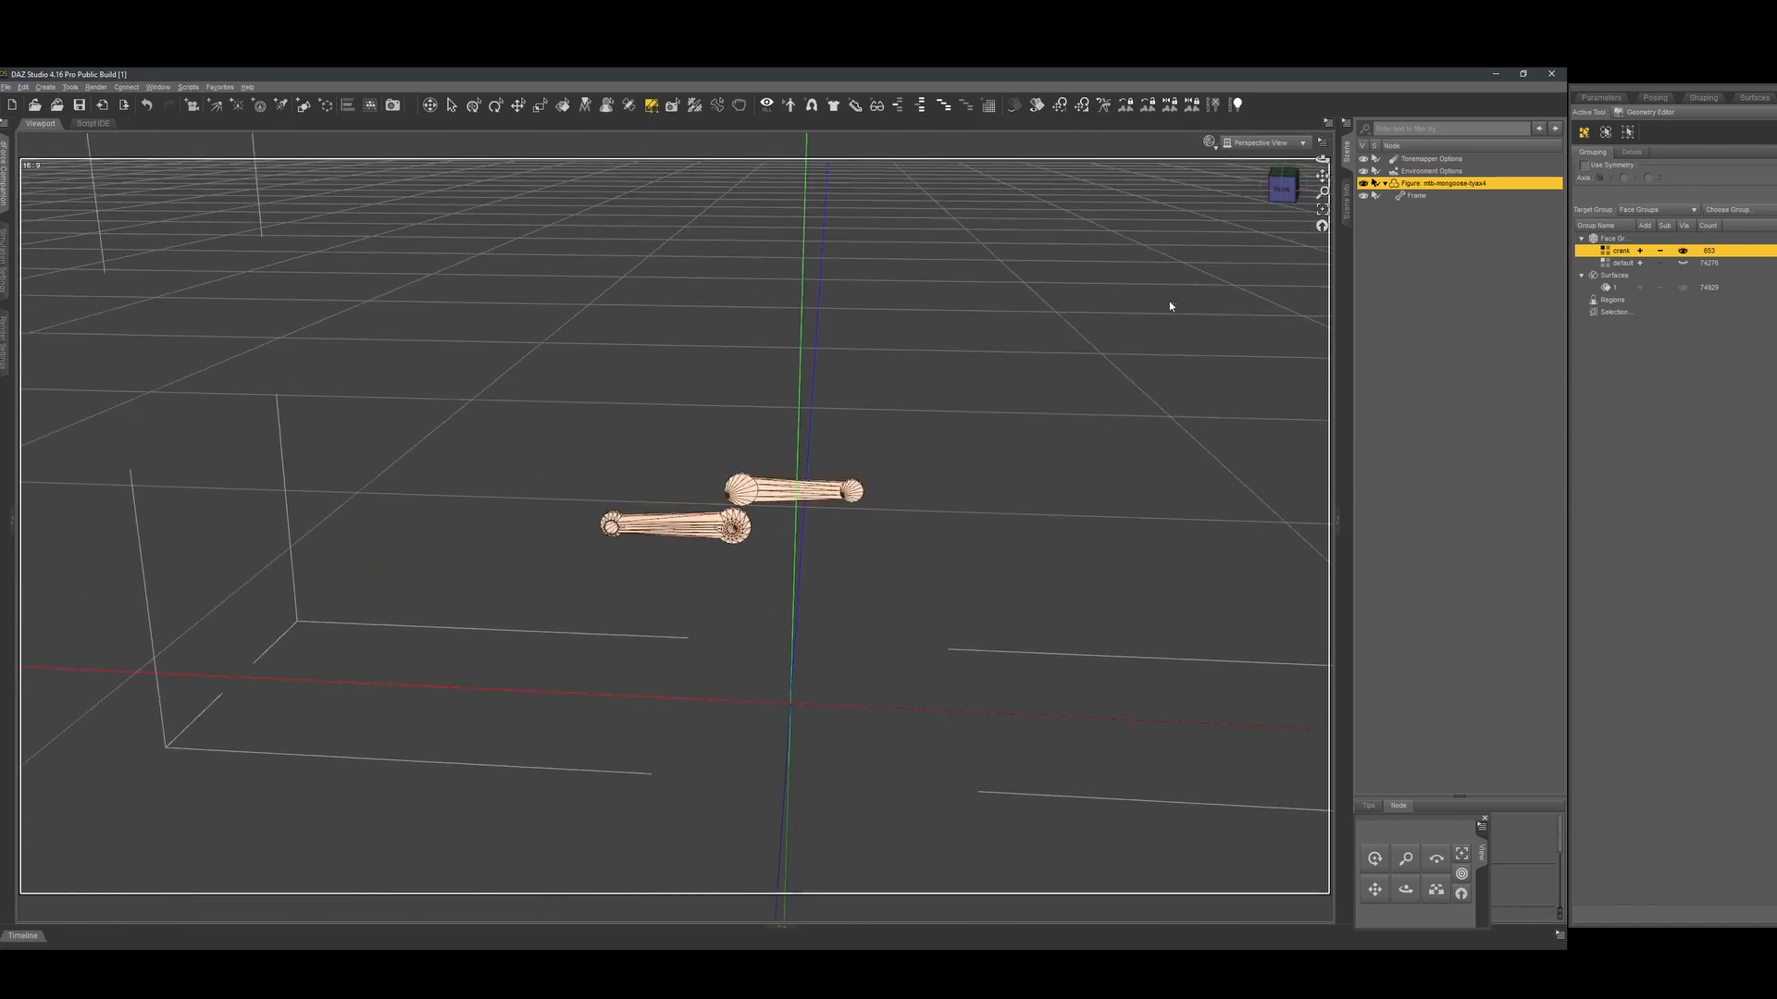
scroll(1170, 305, up, 4)
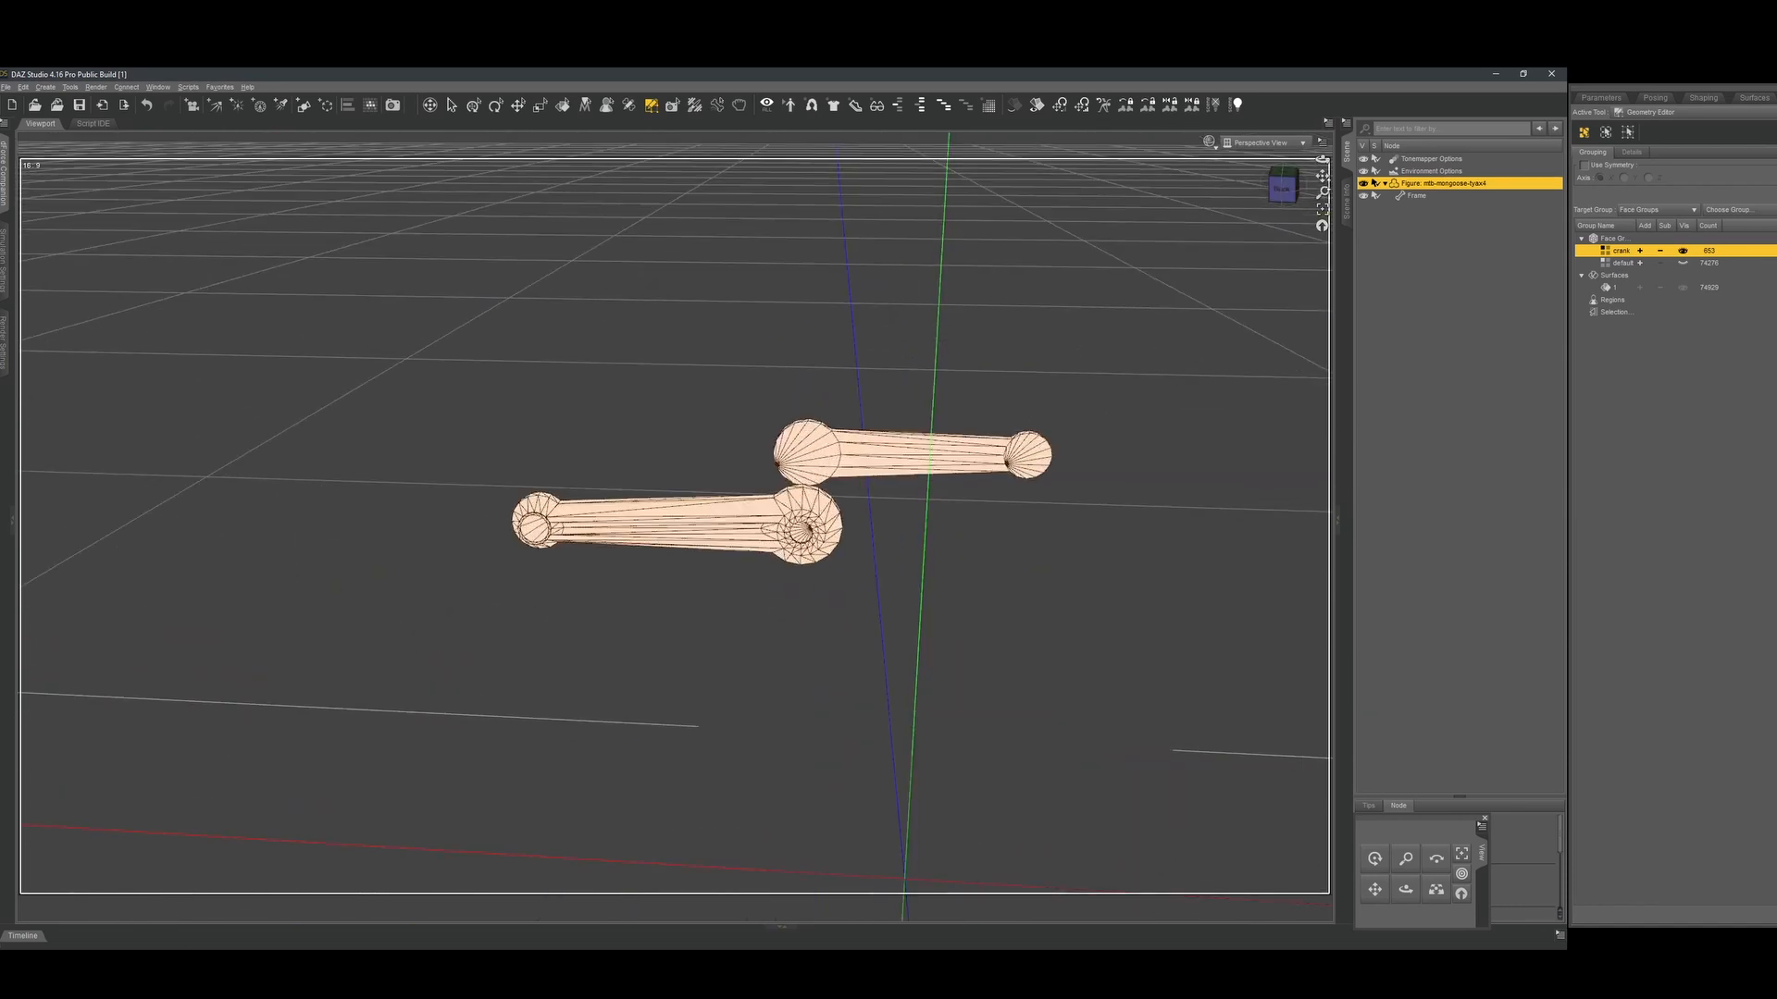
Create a face group named "pedal R" from the chainring-side pedal's selected polygons and hide that group.
drag(1281, 190, 1115, 161)
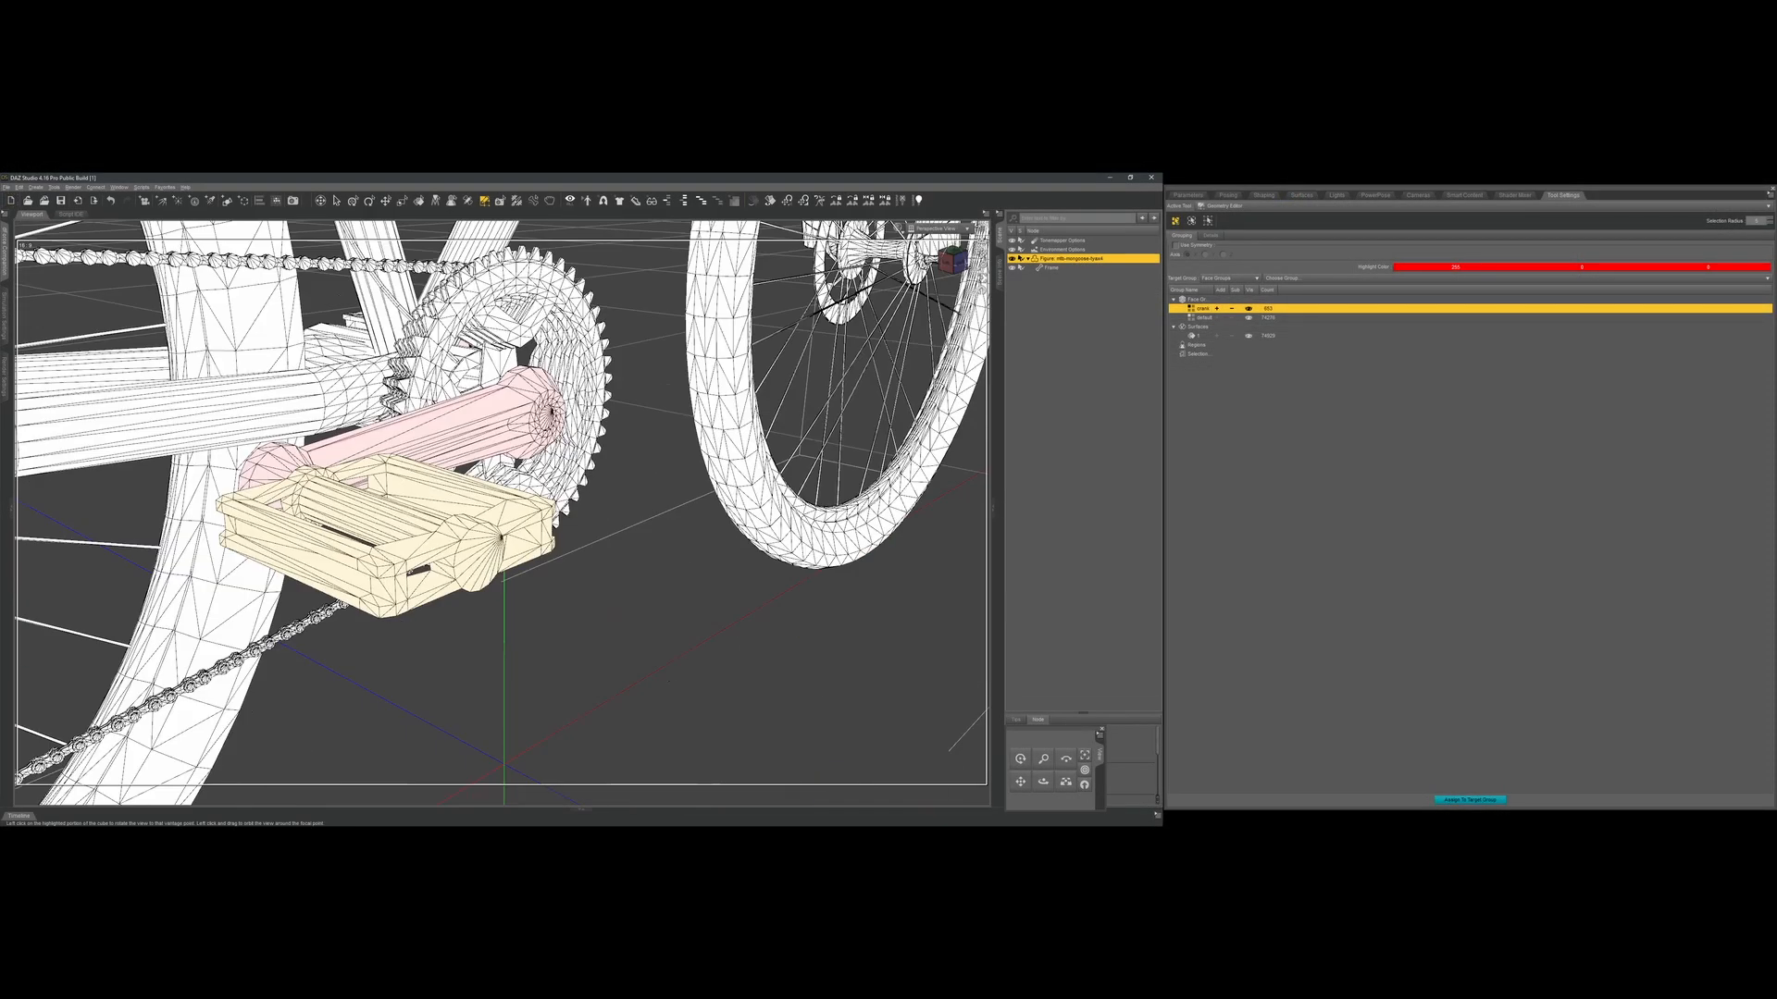
click(653, 464)
key(BackSpace)
text(R)
key(Return)
click(1249, 327)
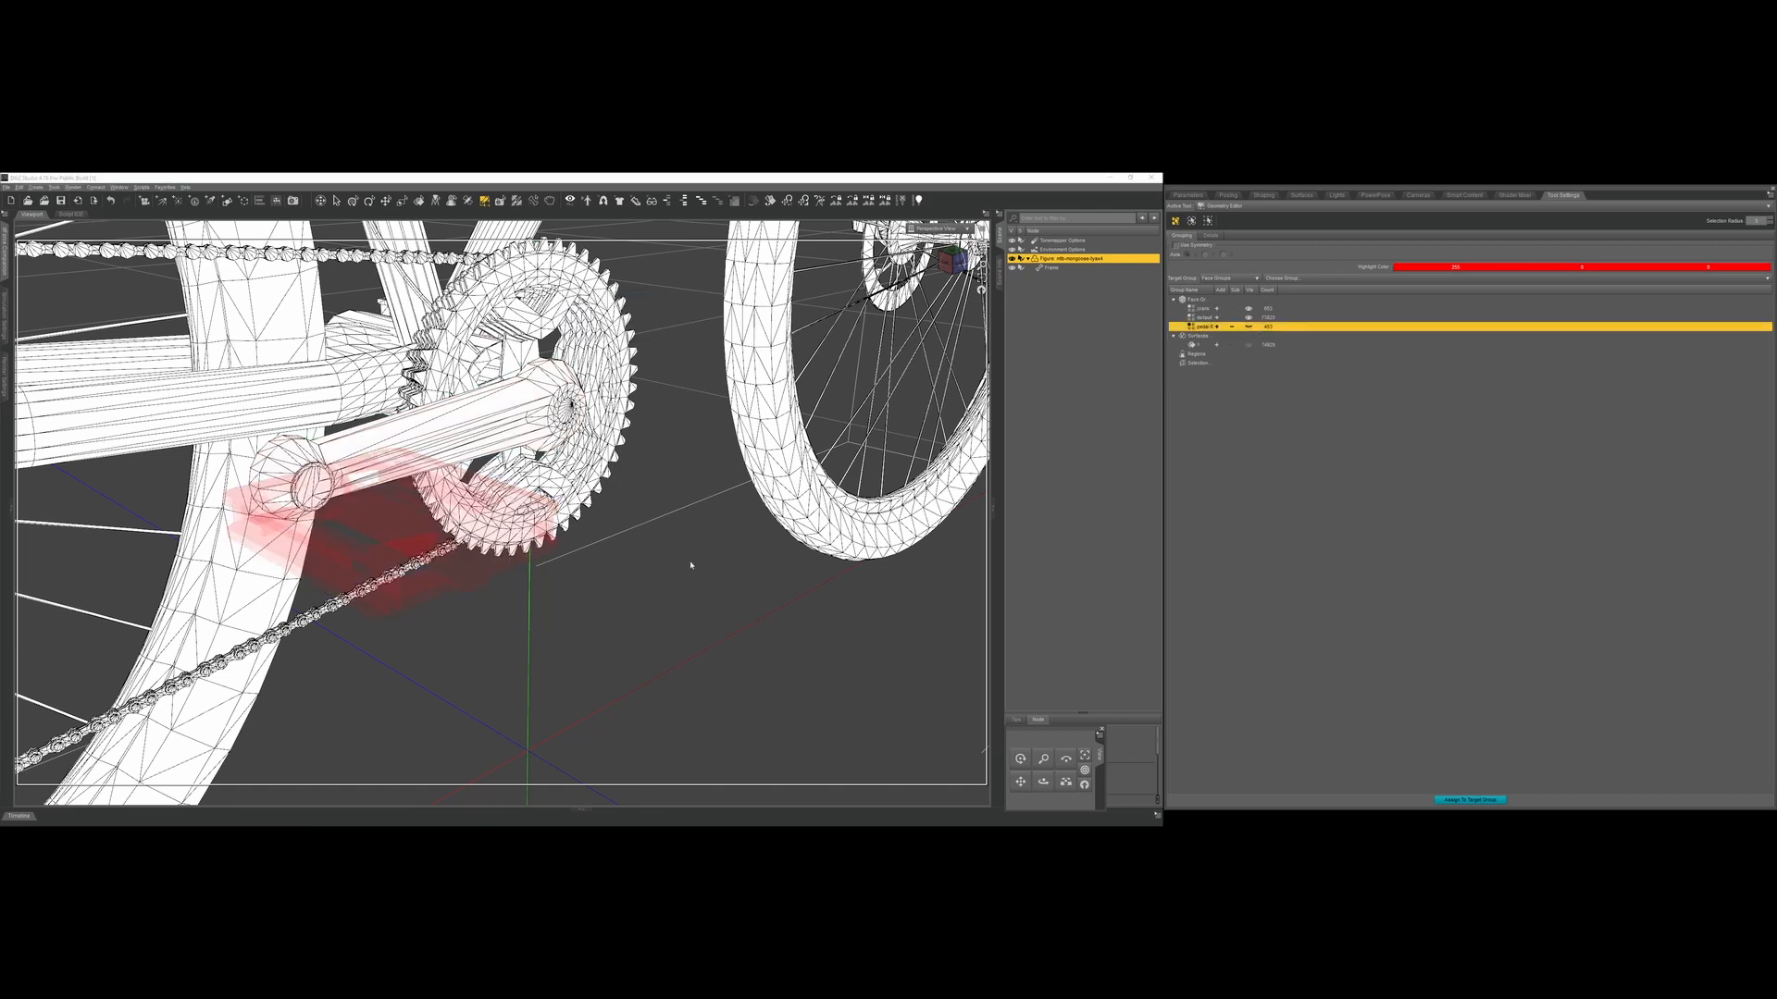
Hide the crank face group, and put the opposite pedal's selected polygons in a hidden face group named "pedal L".
click(1249, 308)
ctrl+alt+drag(691, 564, 357, 591)
right_click(358, 591)
text(pedal L)
key(Return)
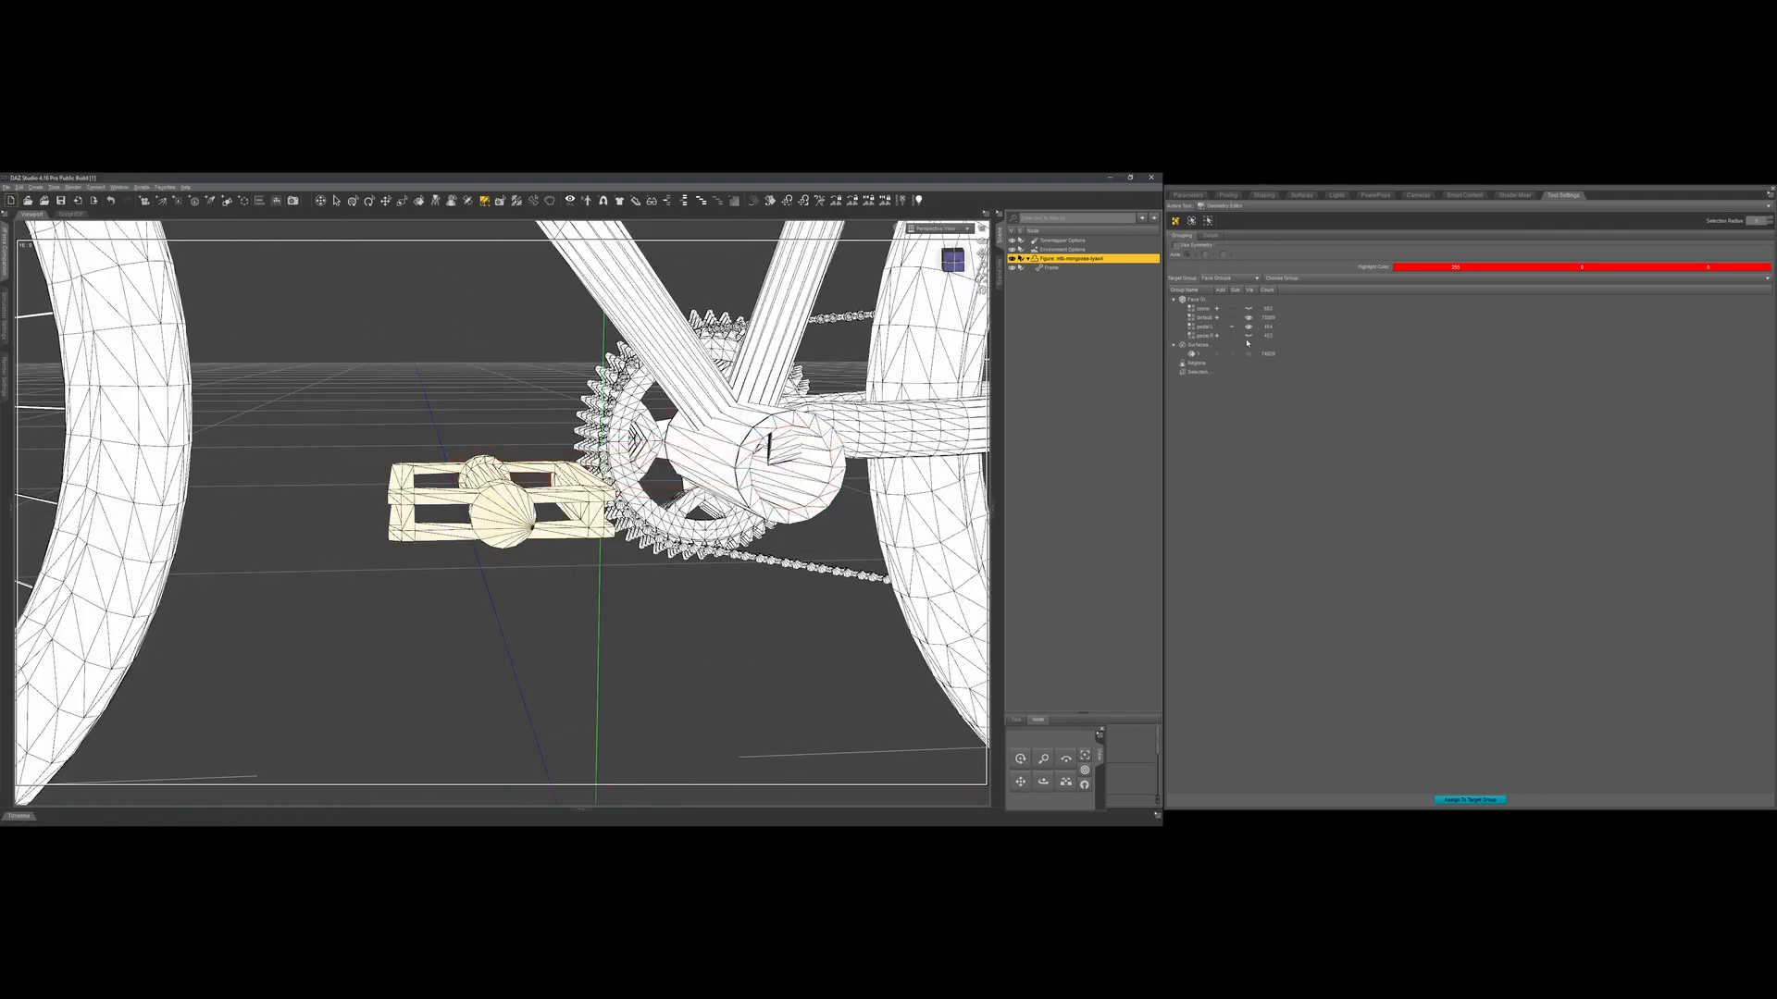
click(1248, 326)
Select the front chainring by picking its polygons and expanding the selection to everything connected.
scroll(564, 487, down, 3)
ctrl+alt+drag(357, 491, 444, 490)
scroll(564, 486, up, 4)
click(546, 490)
key(ctrl+asterisk)
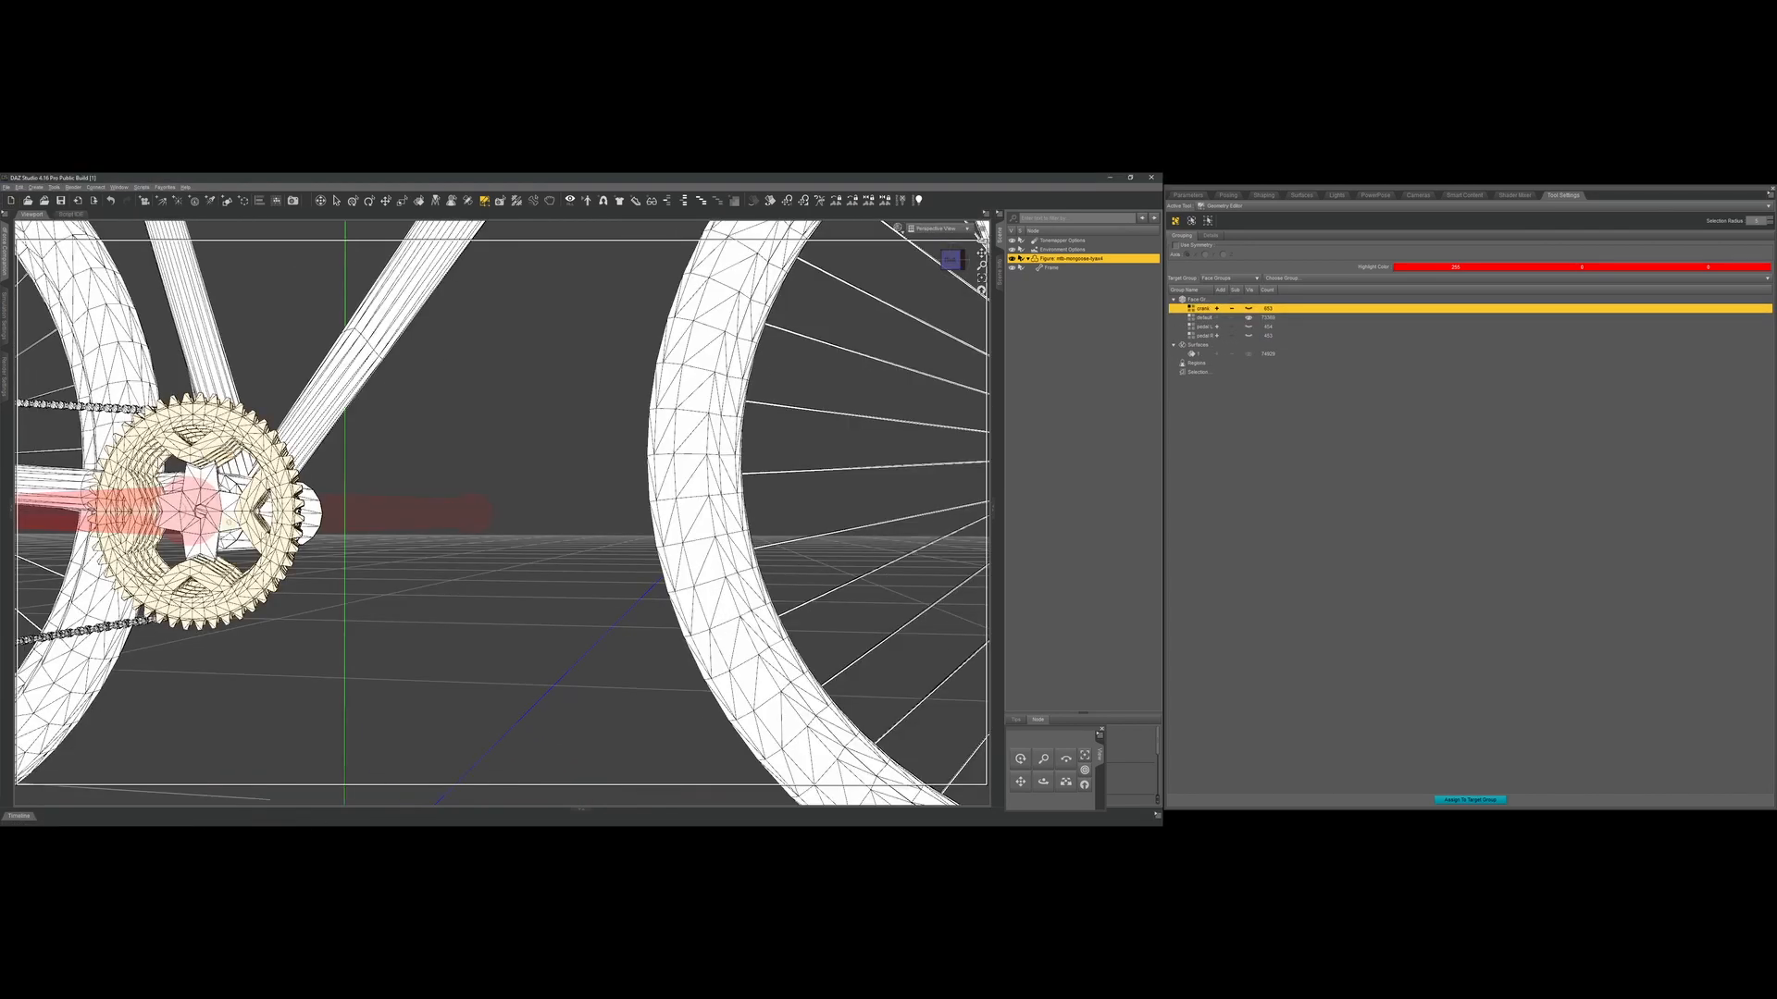
Create a face group for the crank sprocket from the selected chainring polygons and hide that group.
click(980, 278)
mouse_move(952, 260)
mouse_down()
mouse_move(832, 264)
mouse_move(952, 260)
mouse_up()
scroll(740, 389, down, 4)
ctrl+alt+drag(740, 389, 729, 412)
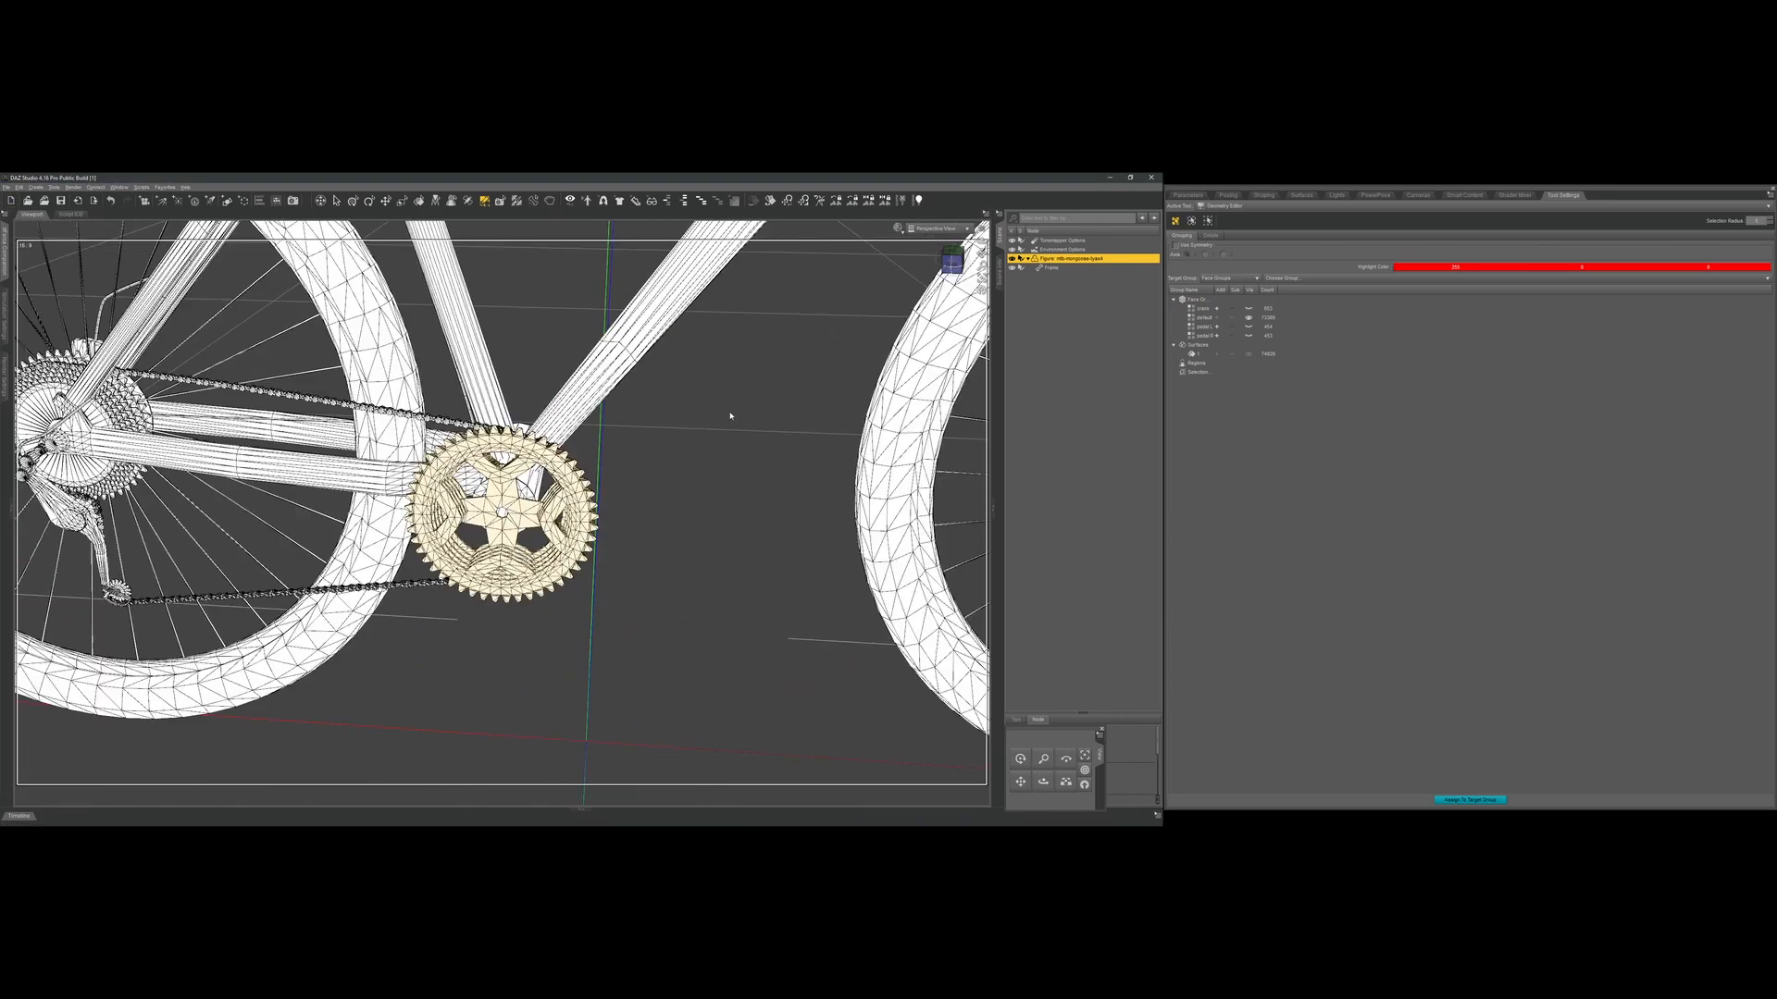
key(ctrl+g)
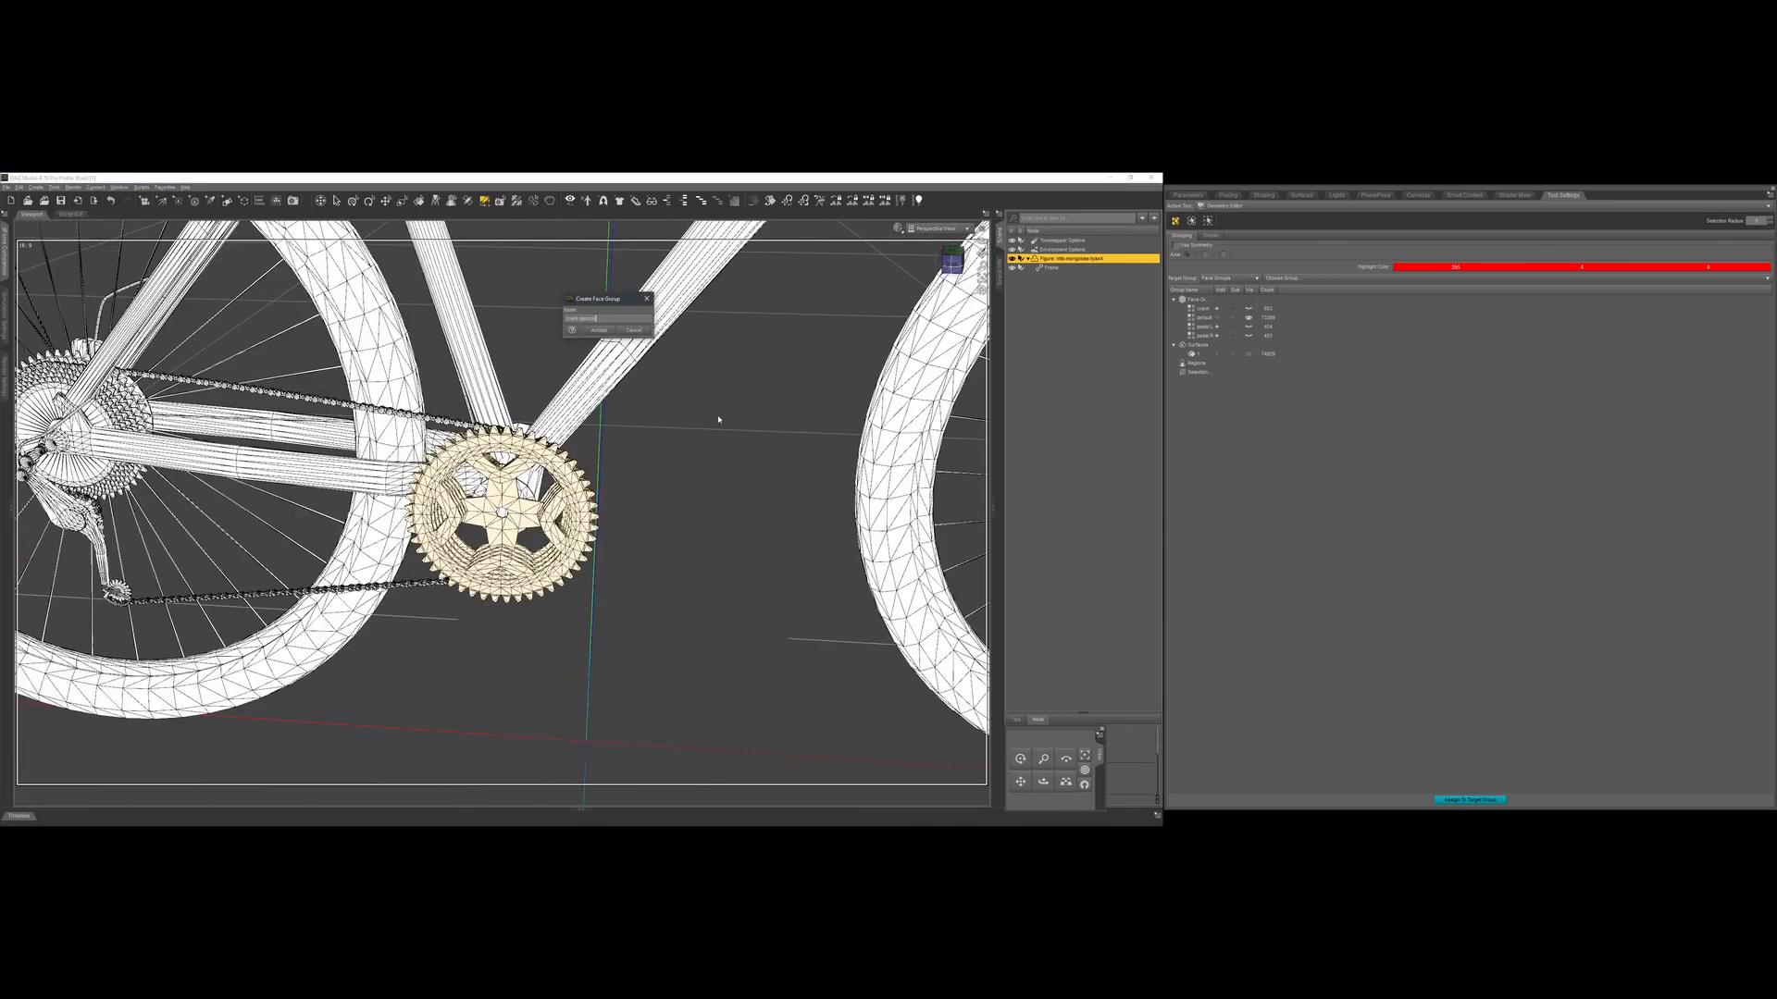
key(Return)
click(1248, 318)
Select the rear tyre by picking polygons on it and expanding the selection to everything connected.
ctrl+alt+drag(870, 462, 885, 399)
scroll(884, 399, up, 3)
scroll(794, 415, down, 6)
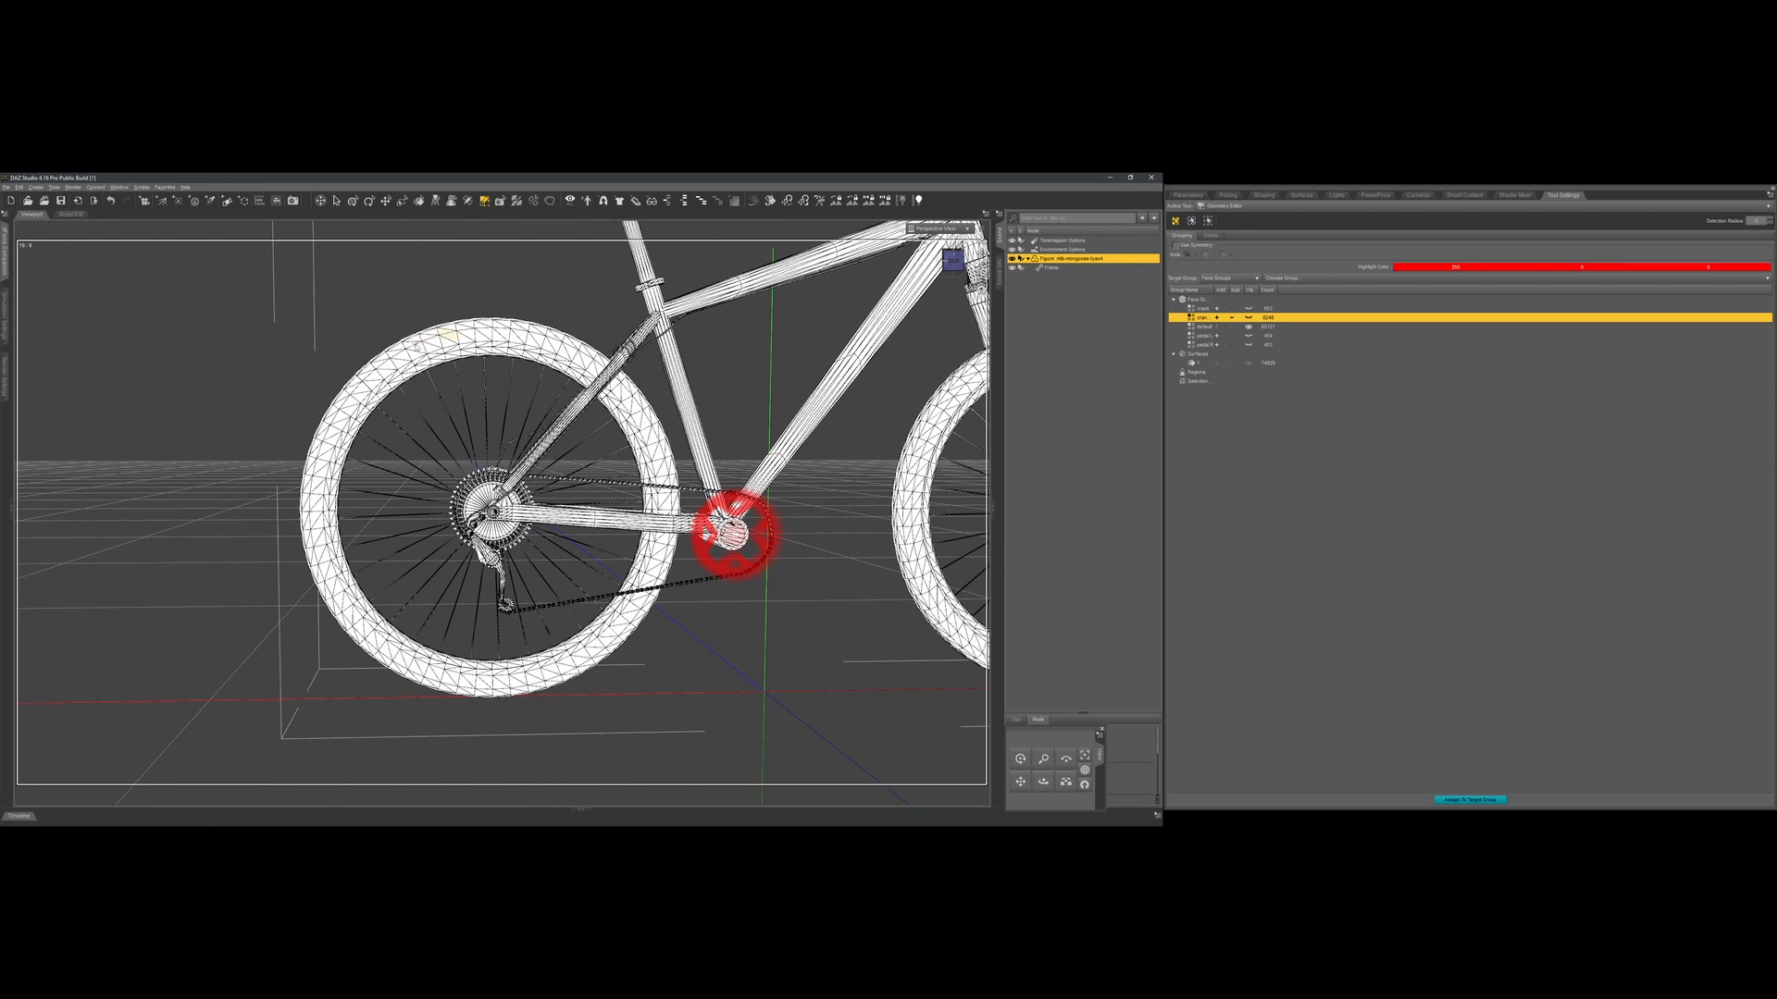
ctrl+alt+drag(417, 347, 825, 480)
key(ctrl+asterisk)
scroll(824, 480, up, 4)
scroll(686, 423, down, 4)
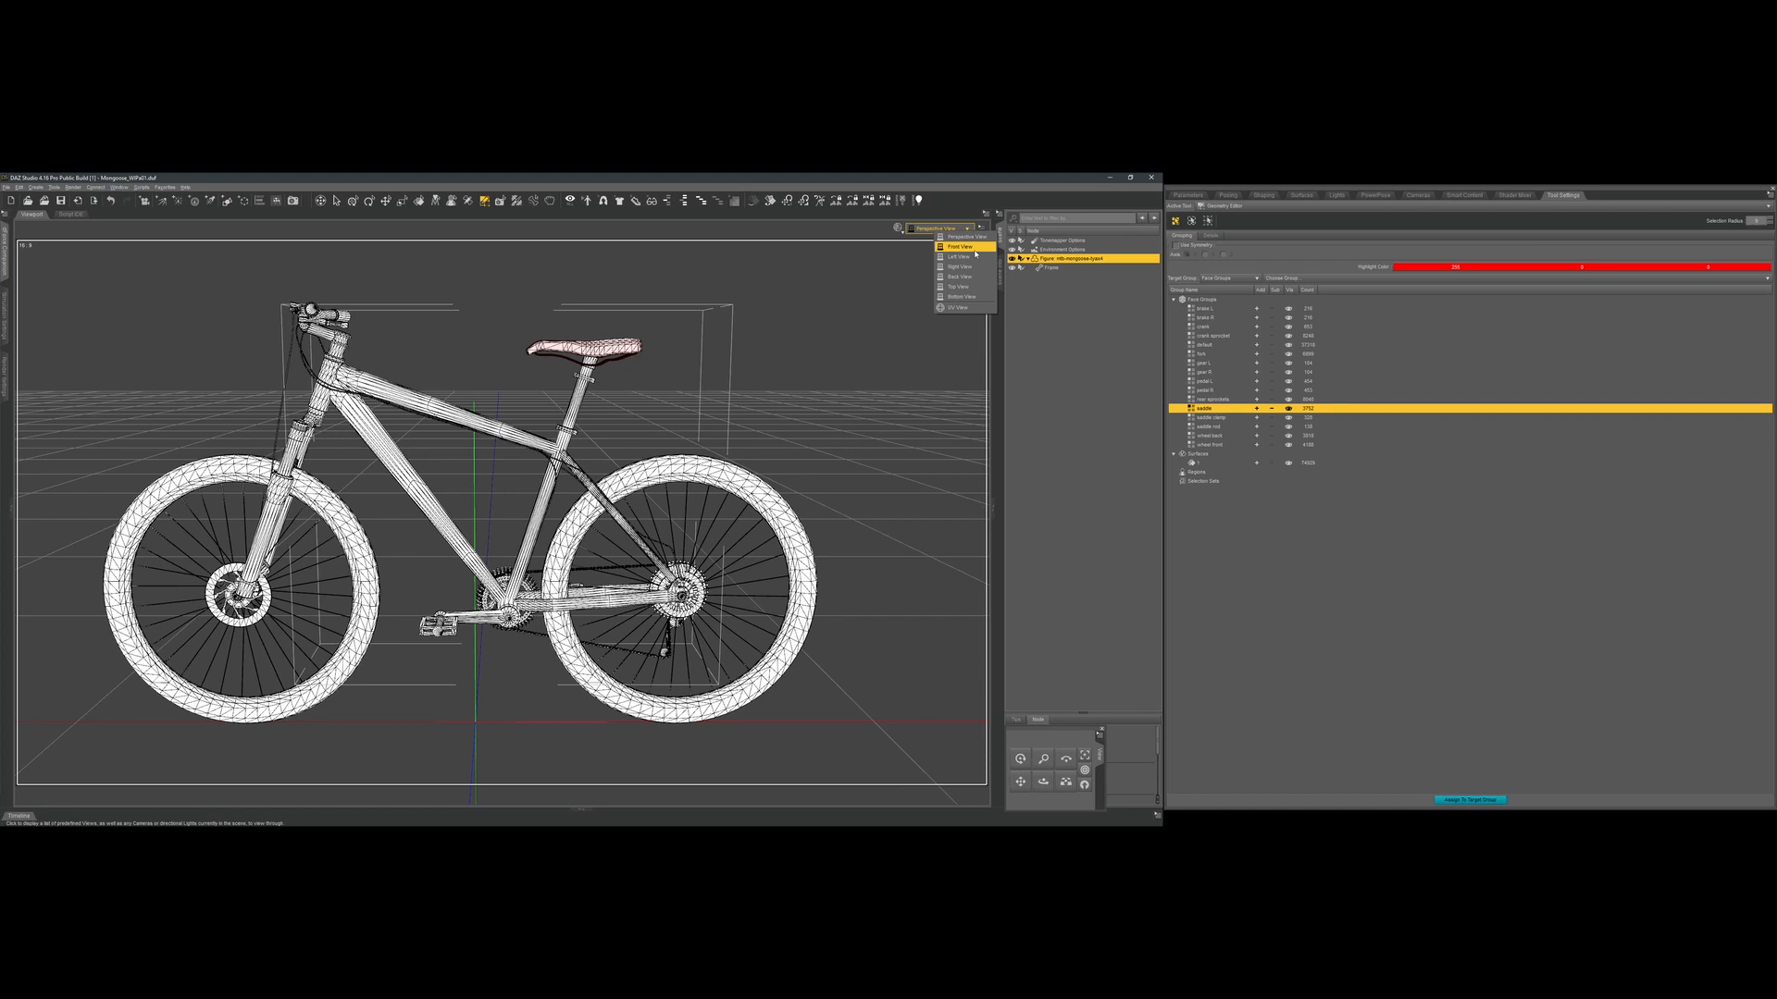
Activate the Joint Editor with the bike in the front view and select the Frame bone.
click(974, 249)
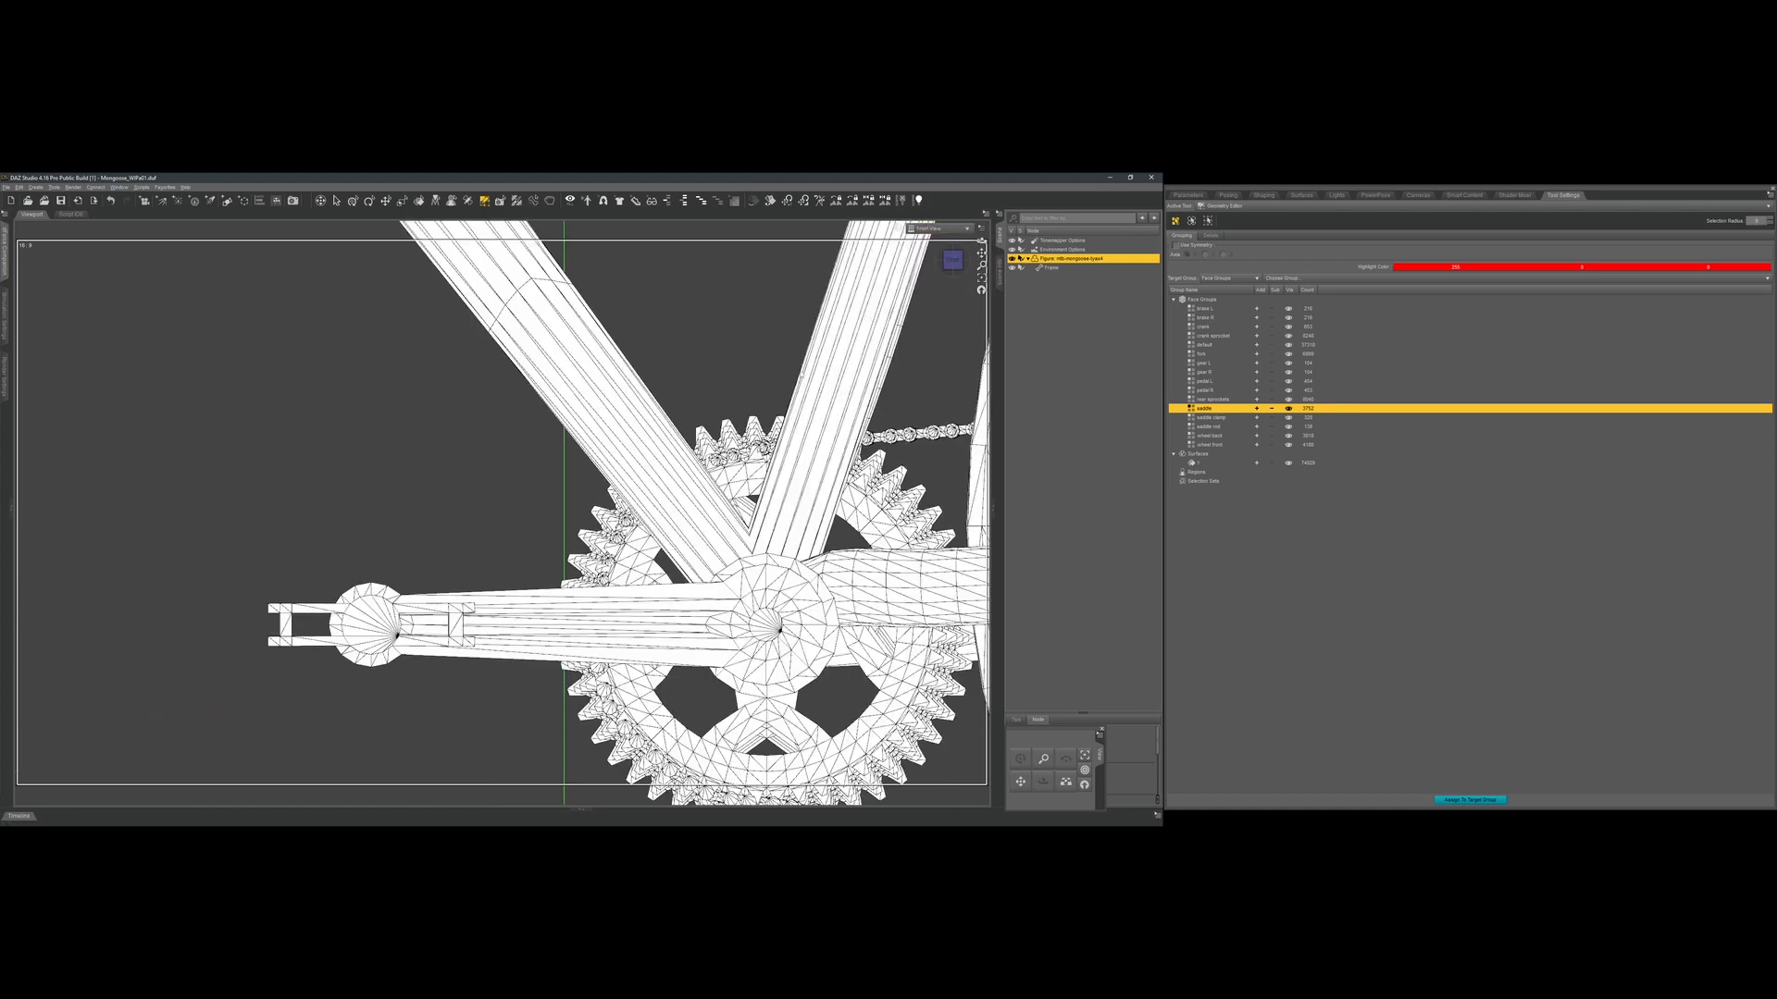
scroll(801, 373, down, 5)
scroll(800, 373, up, 2)
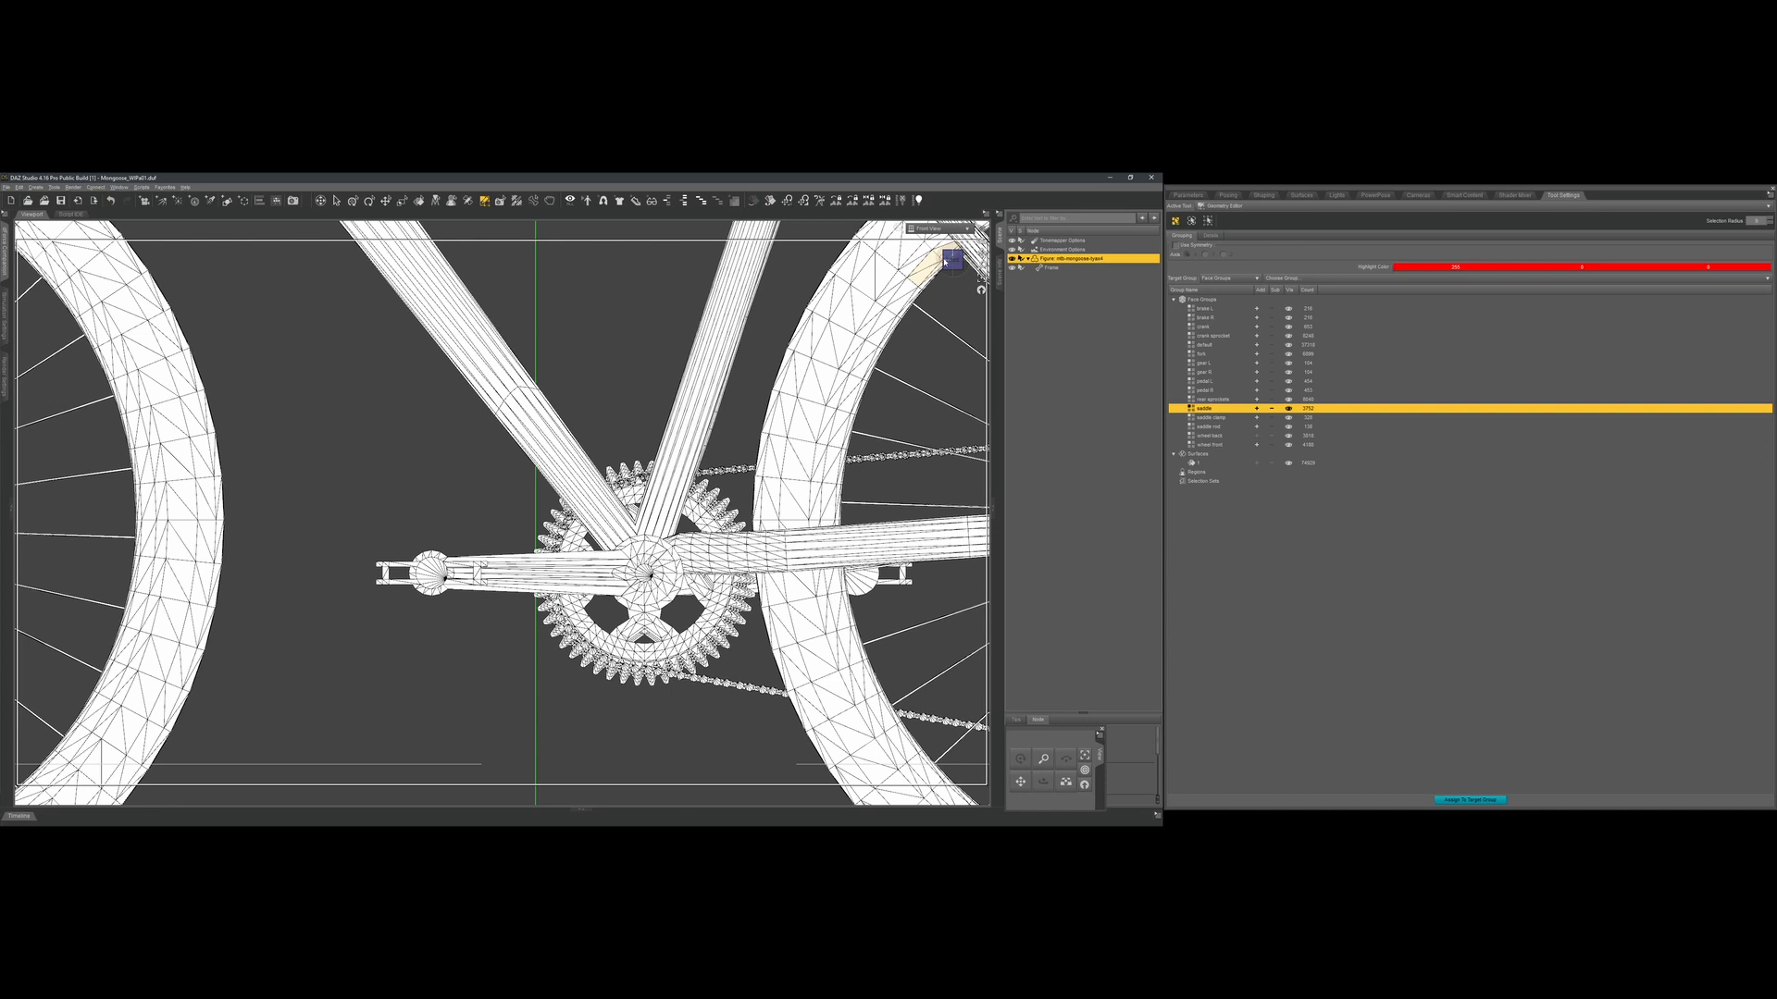
drag(981, 254, 827, 0)
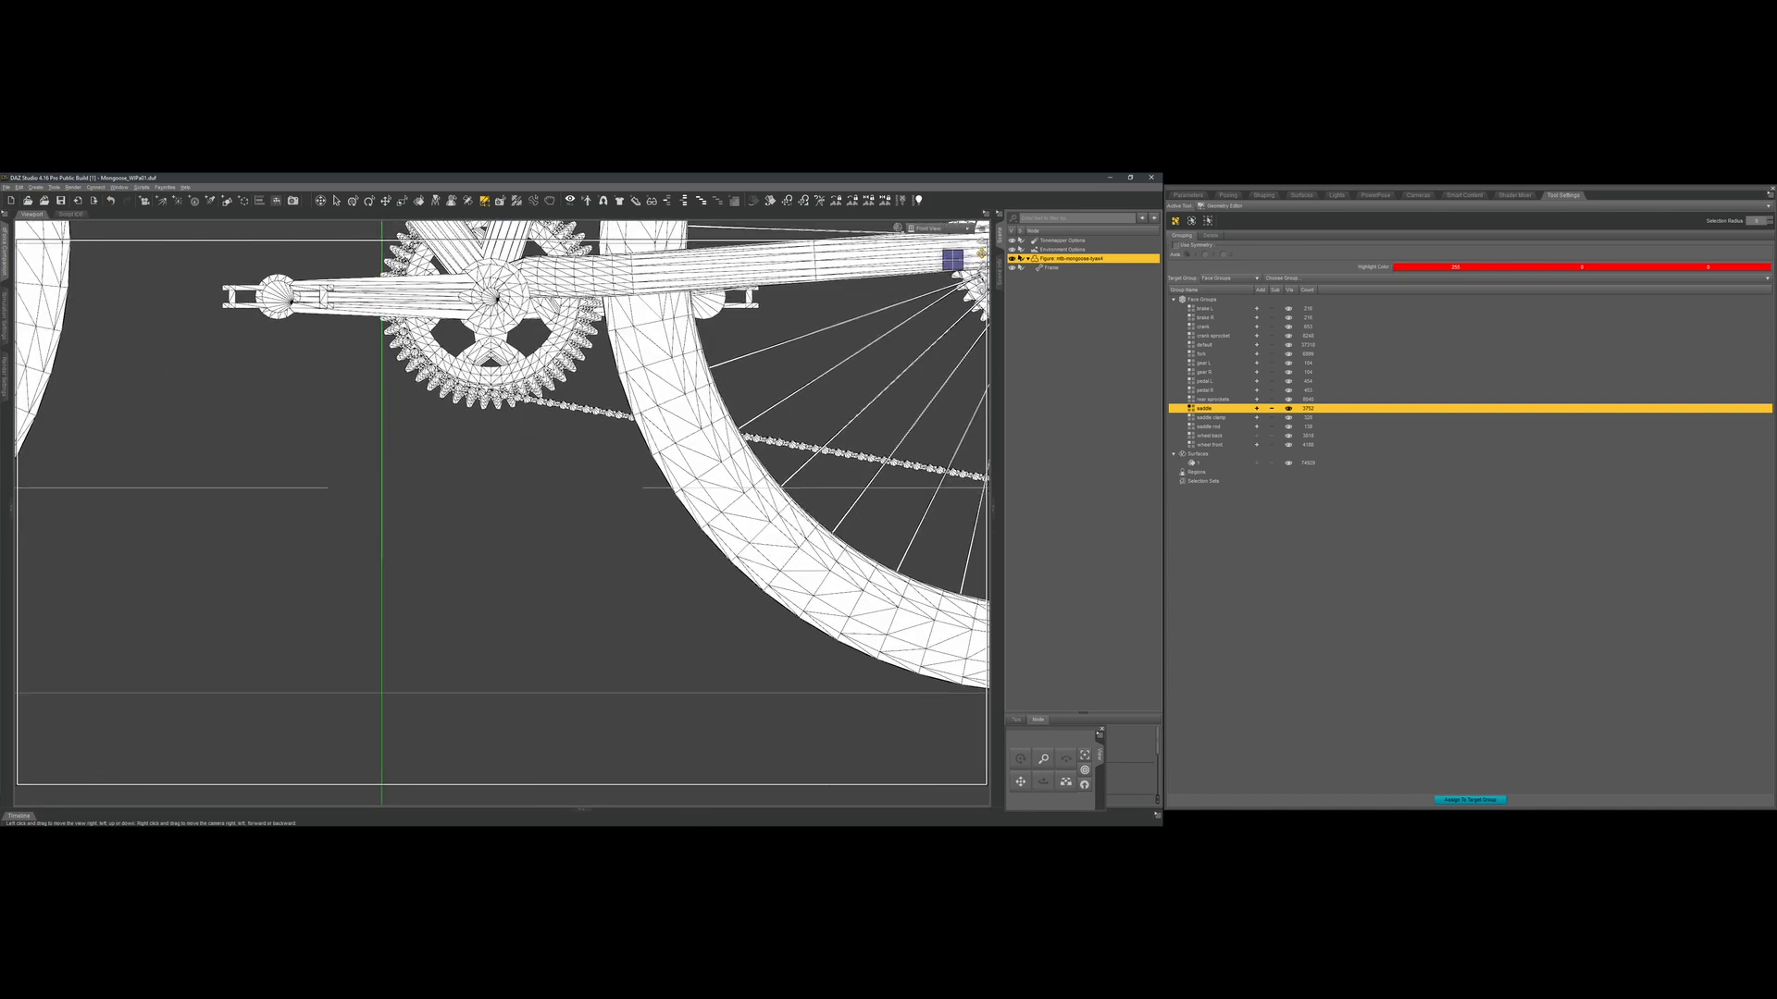
scroll(743, 468, down, 5)
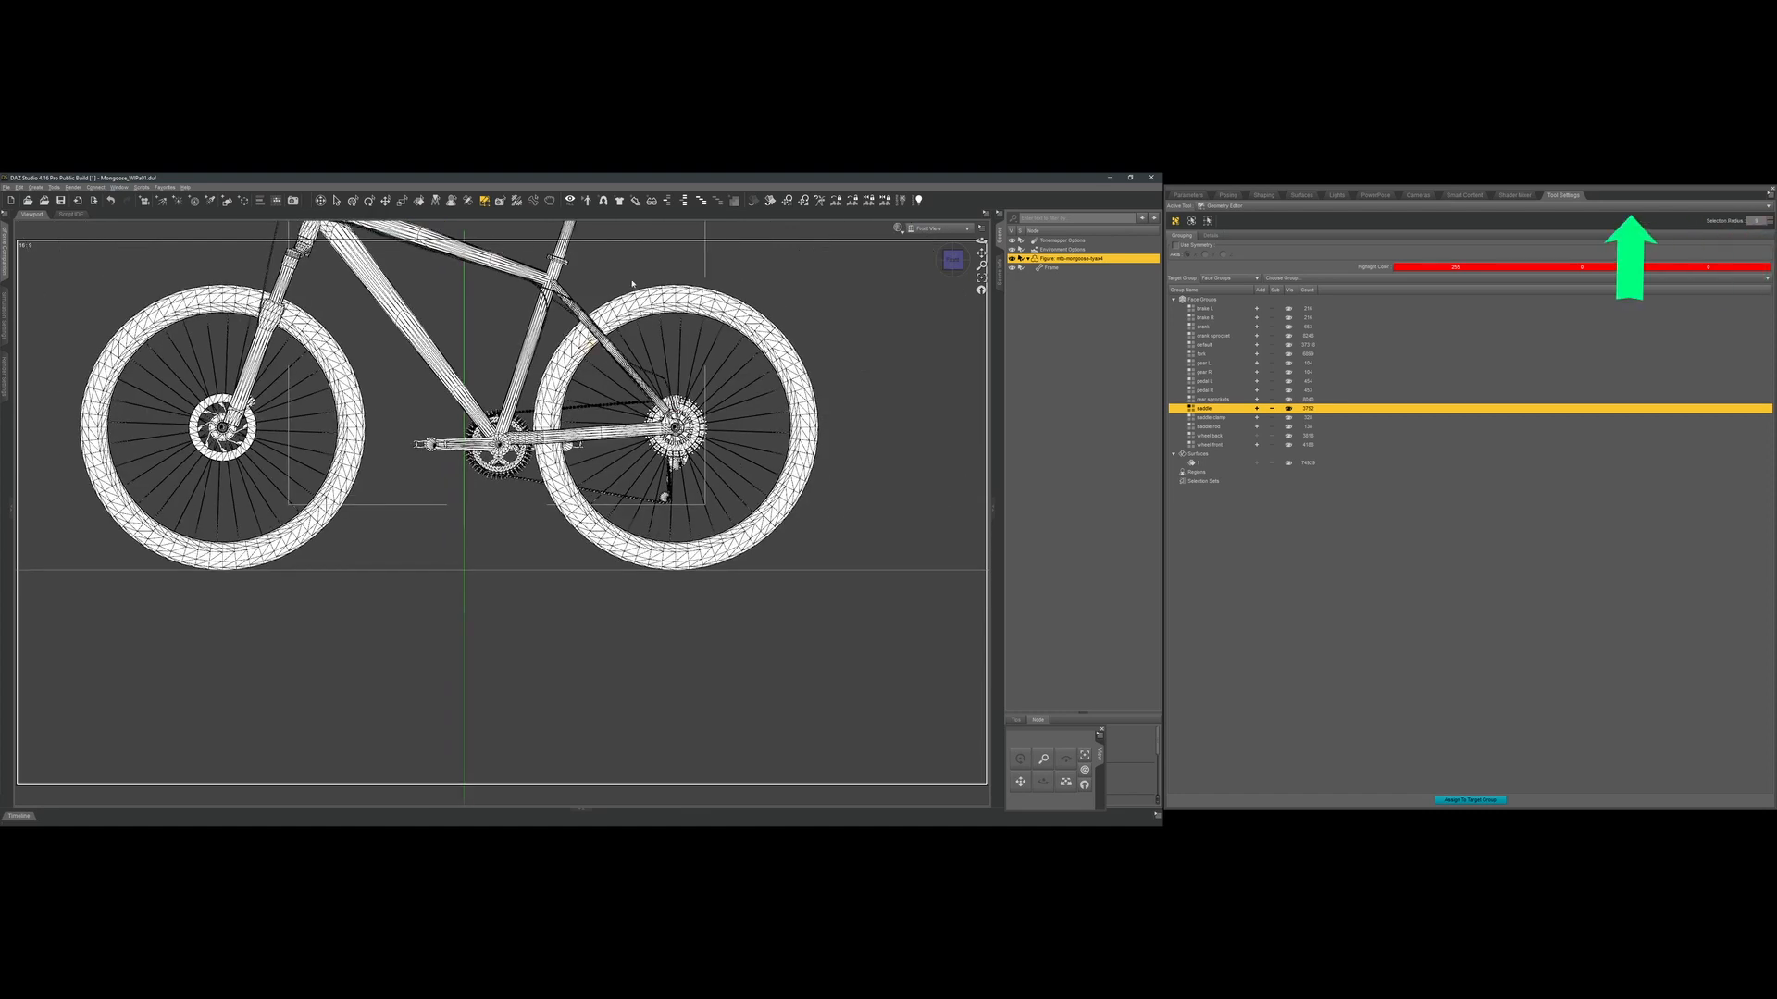
key(alt+shift+j)
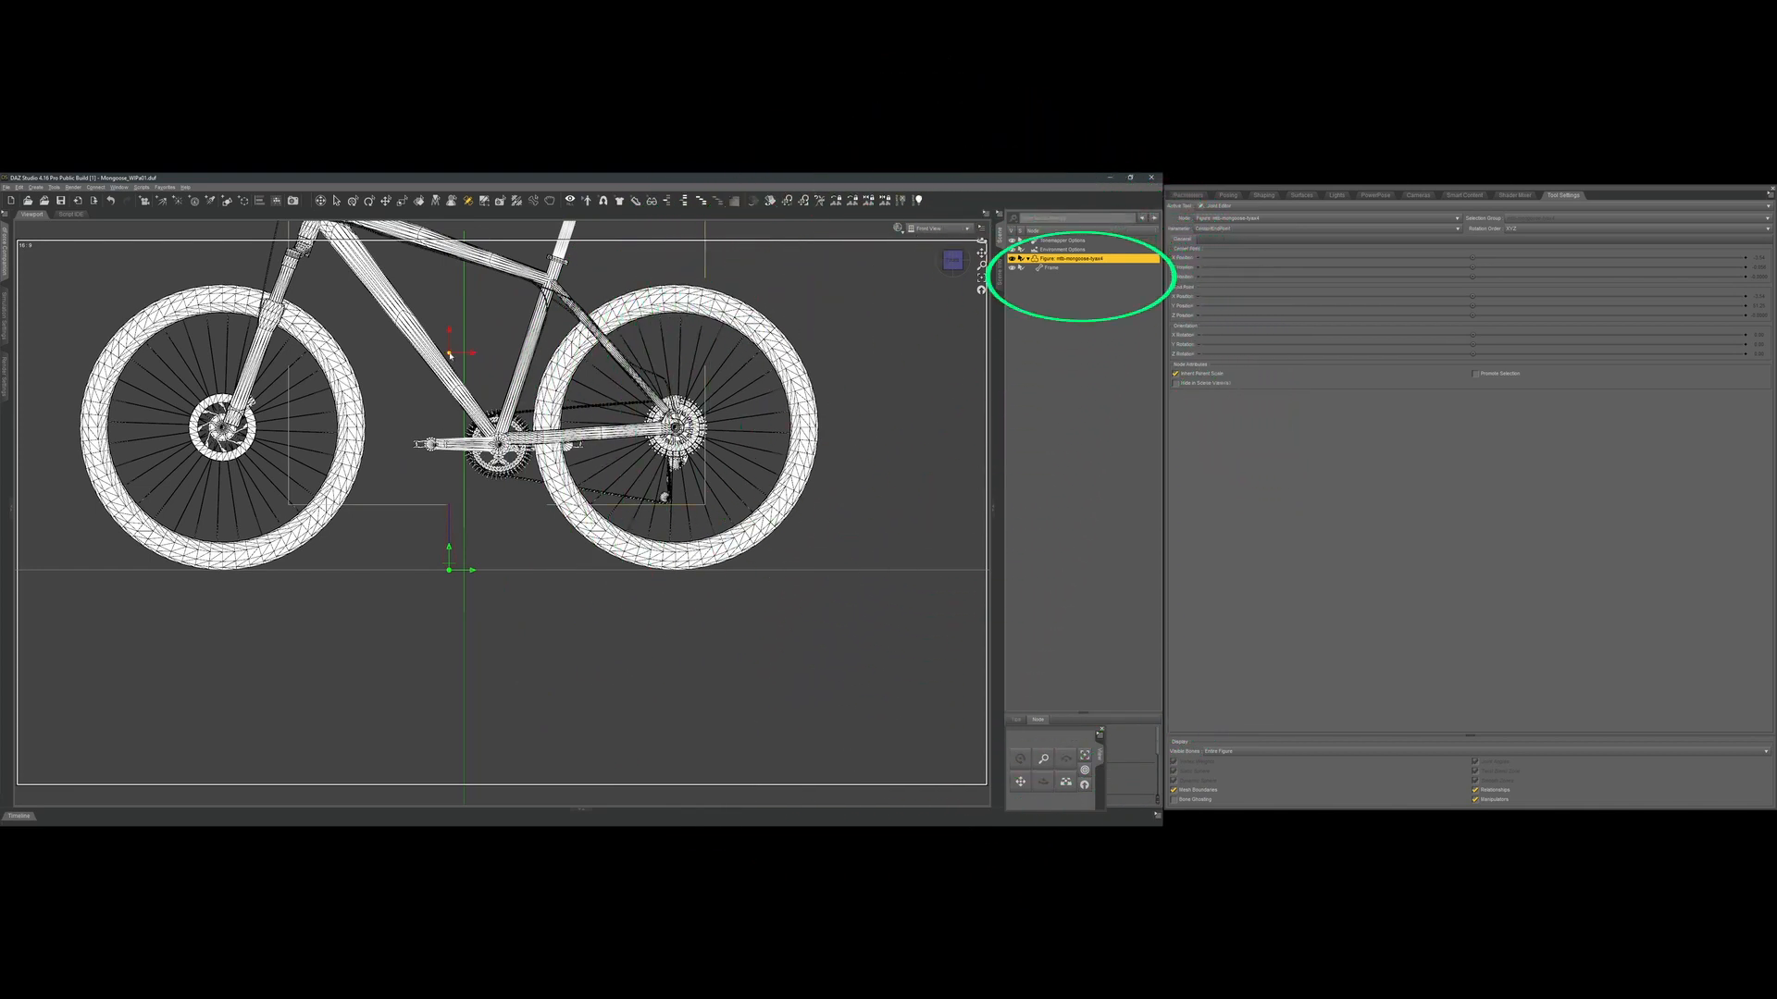
click(1051, 268)
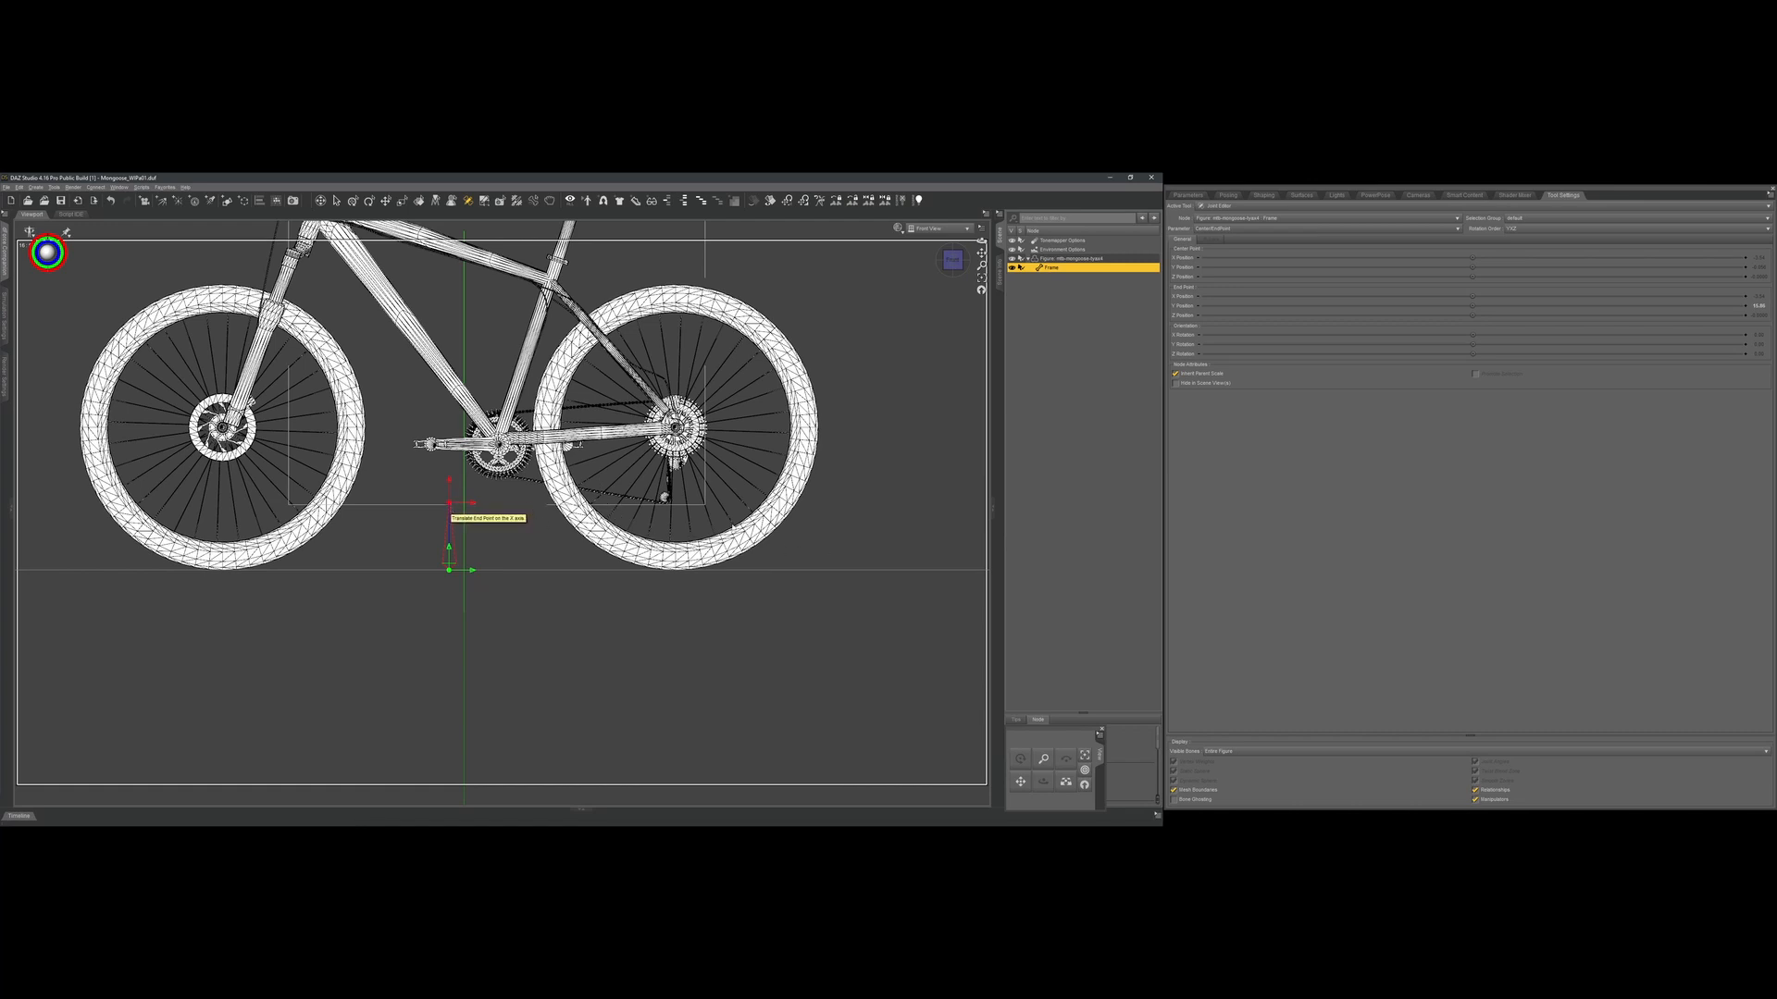
click(732, 526)
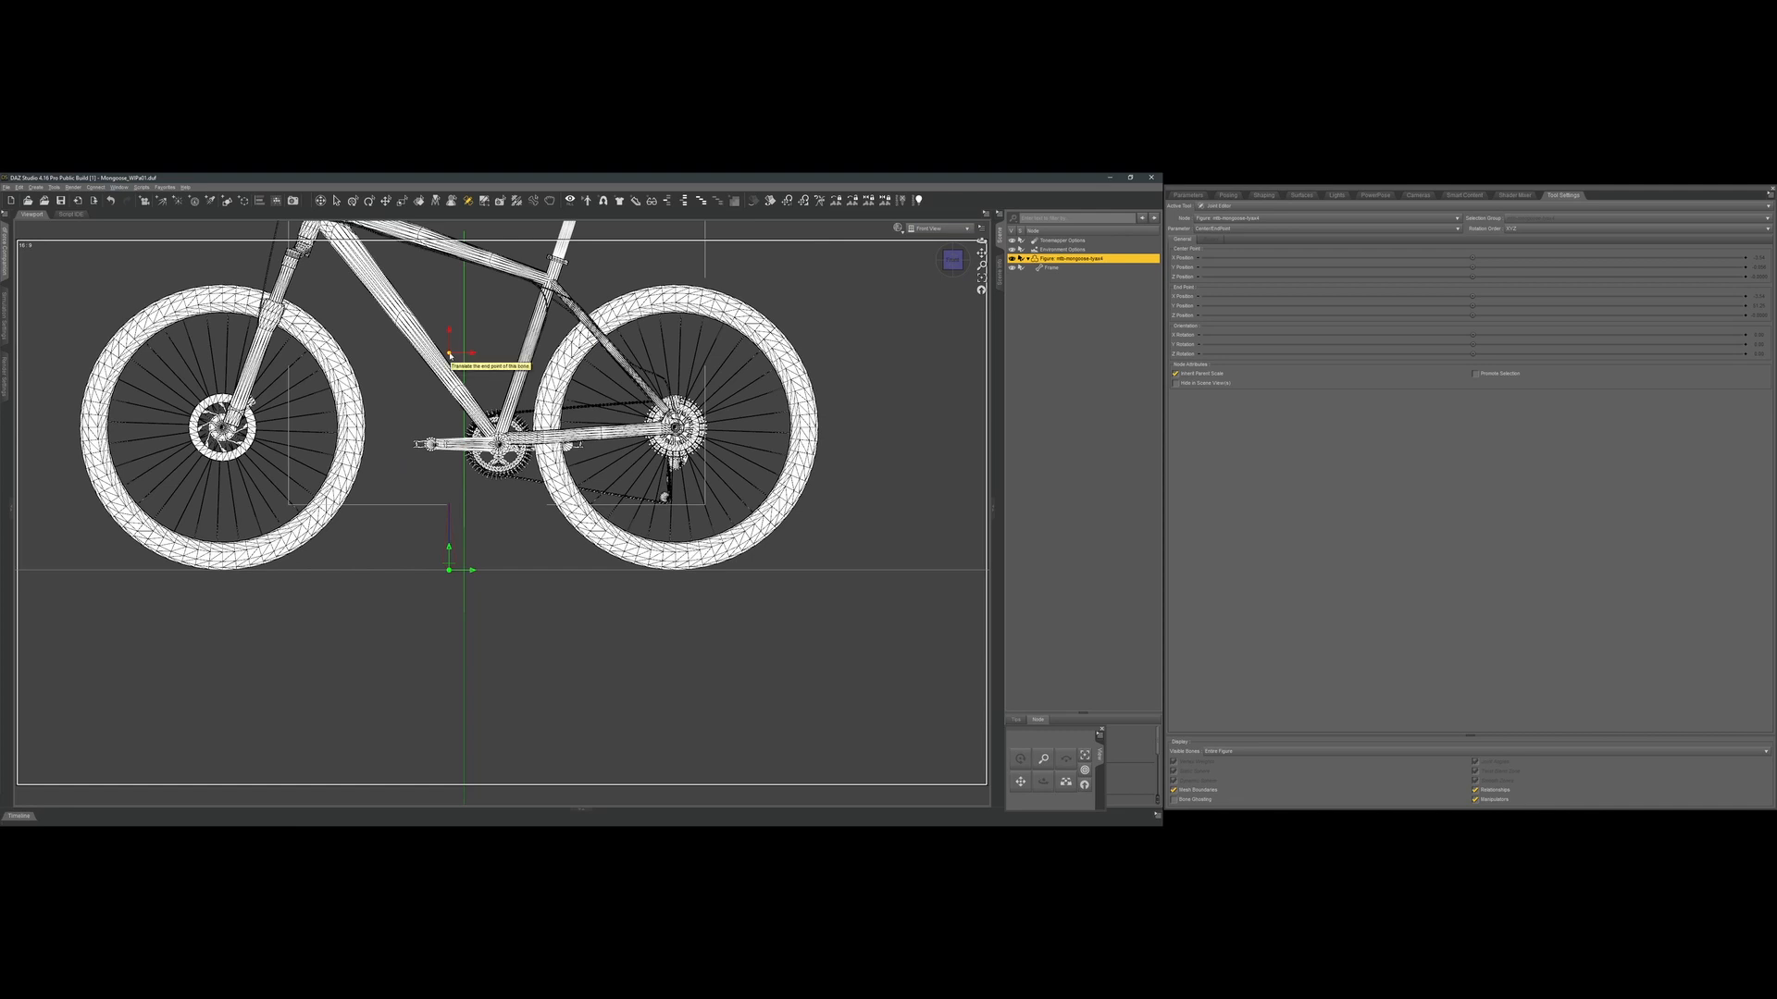
click(1051, 269)
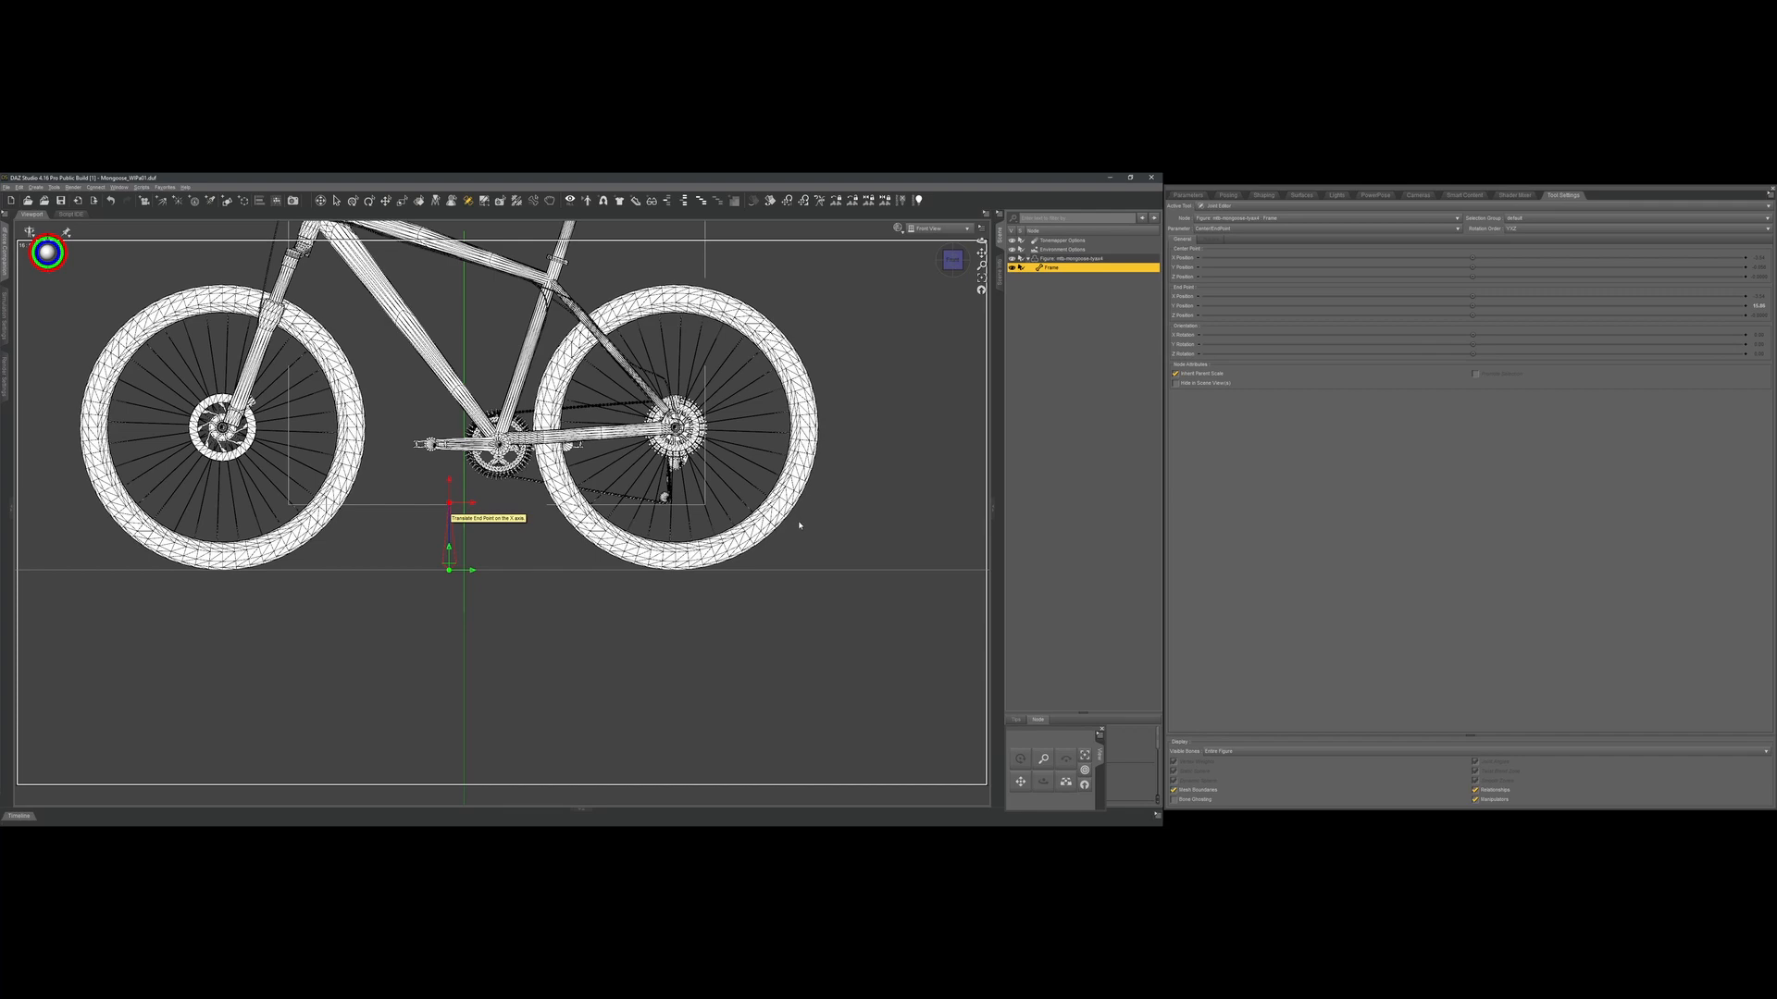
Create a child bone under the Frame bone with both its name and label set to Crank.
scroll(797, 526, up, 5)
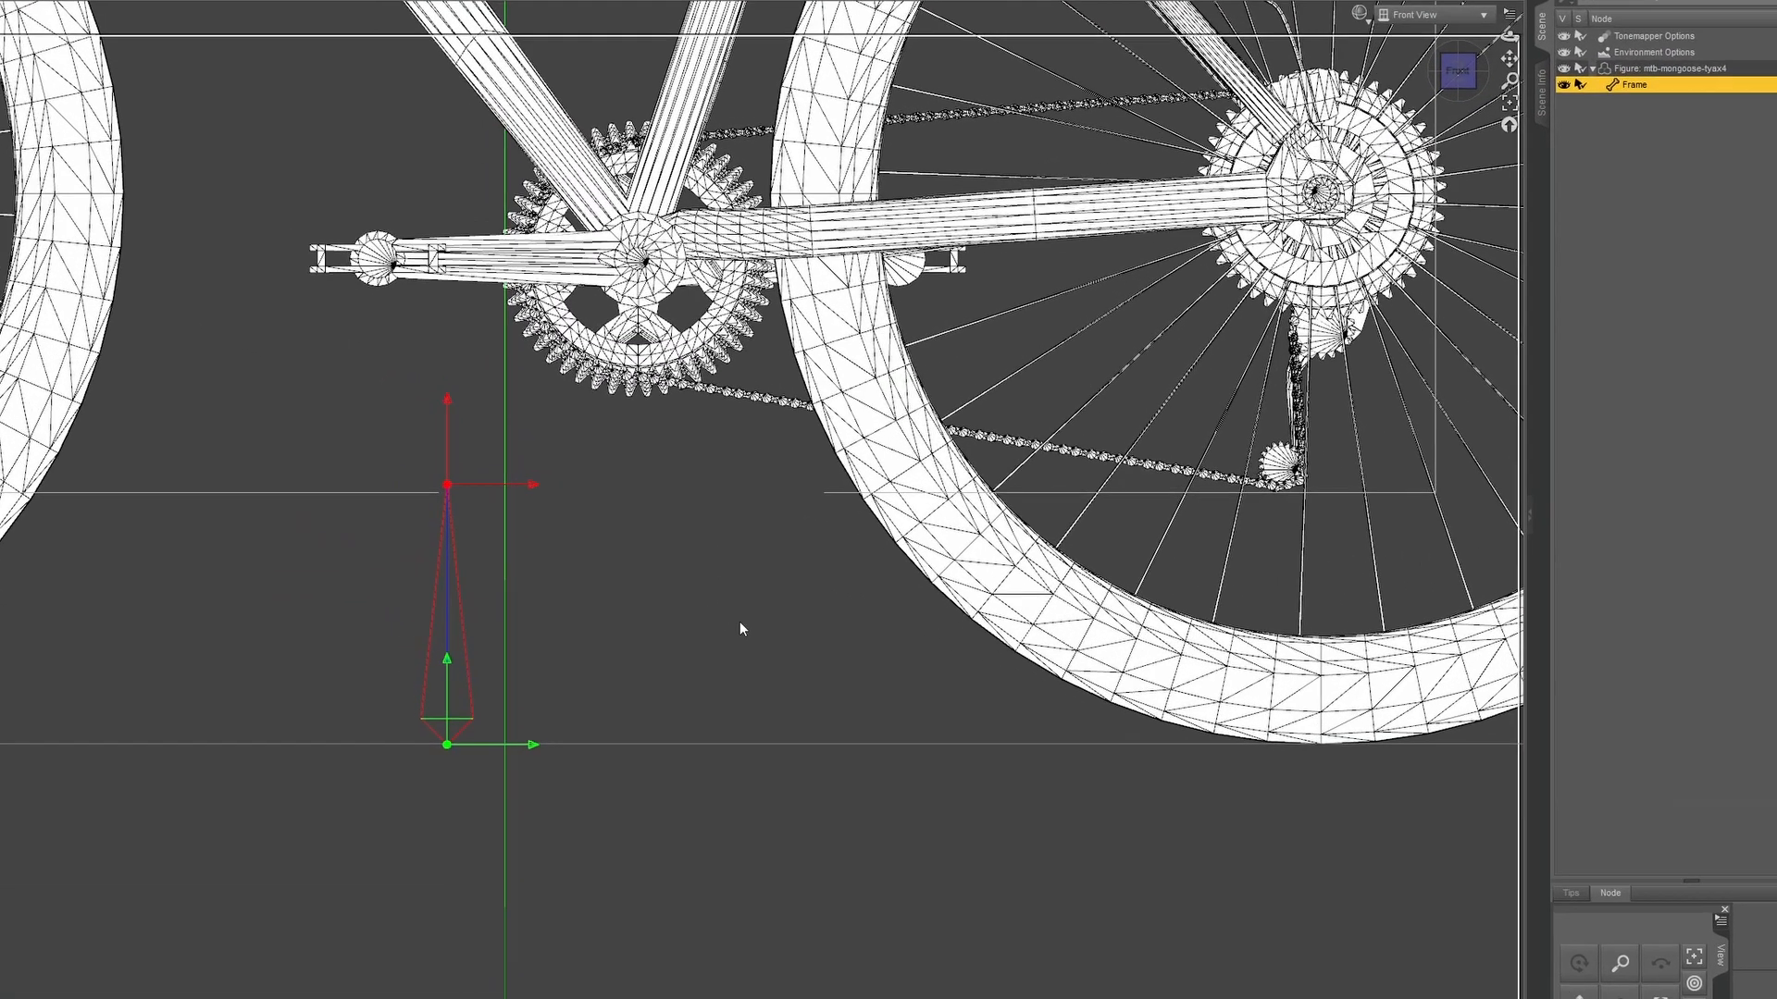
right_click(558, 574)
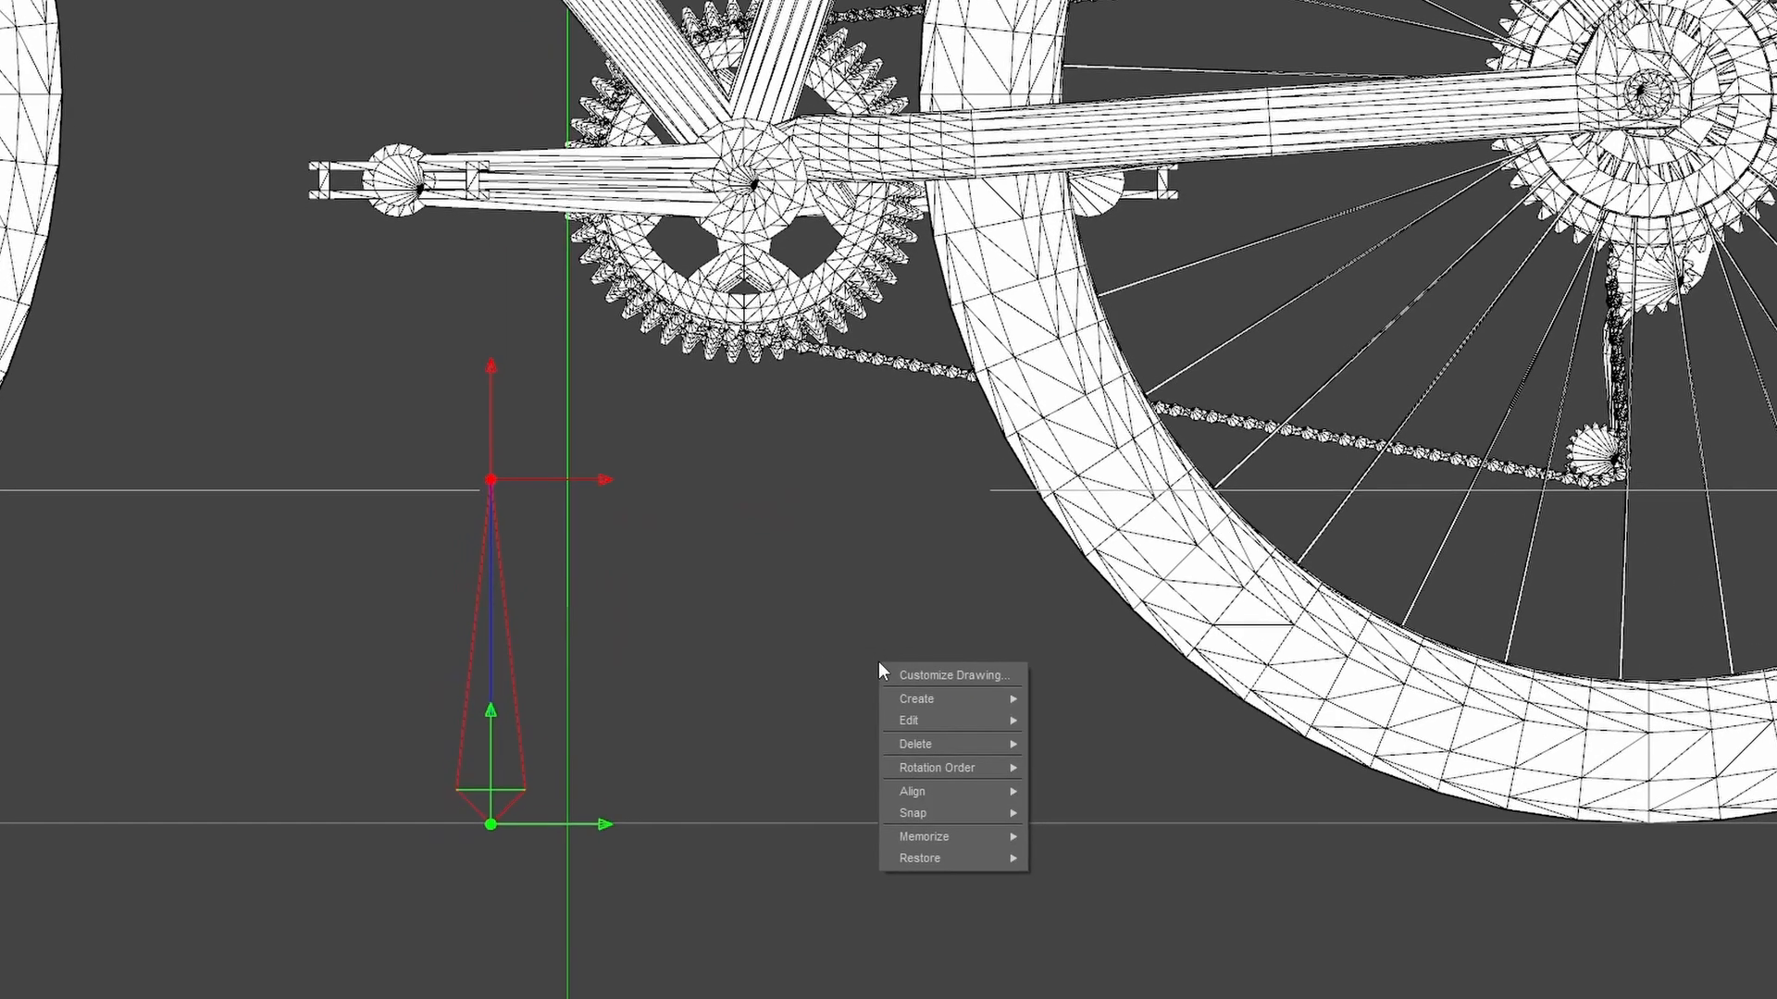
mouse_move(945, 700)
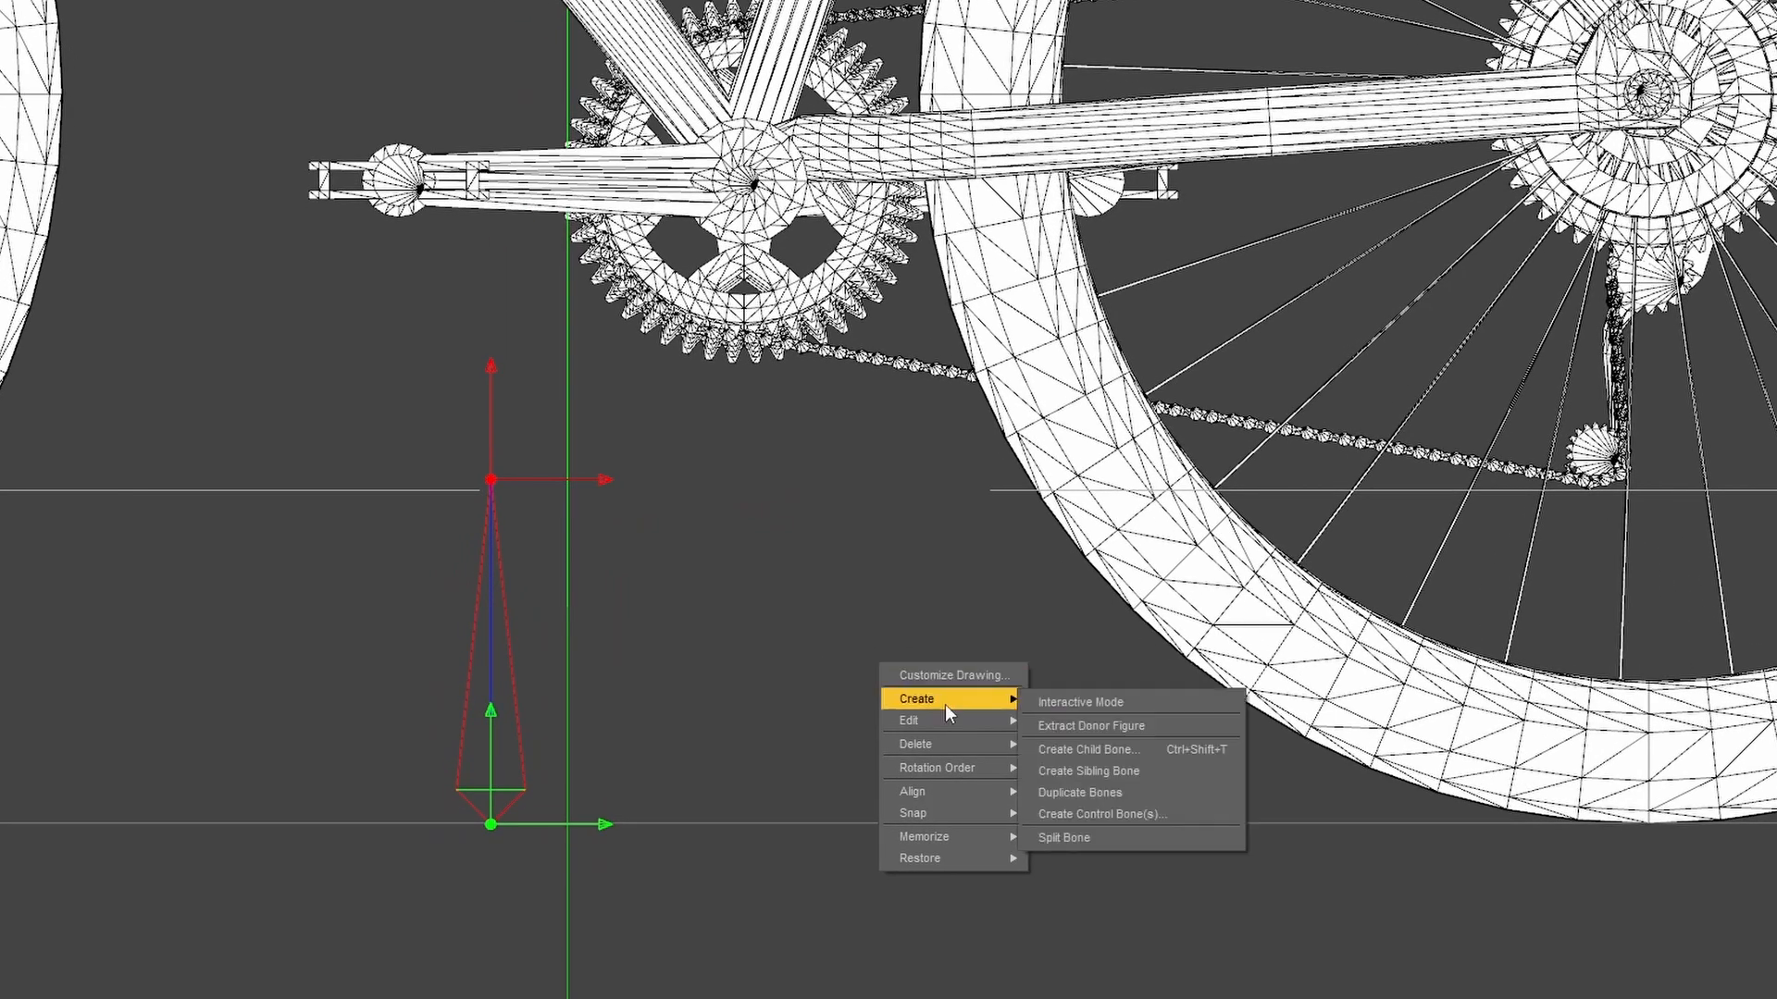
click(1126, 754)
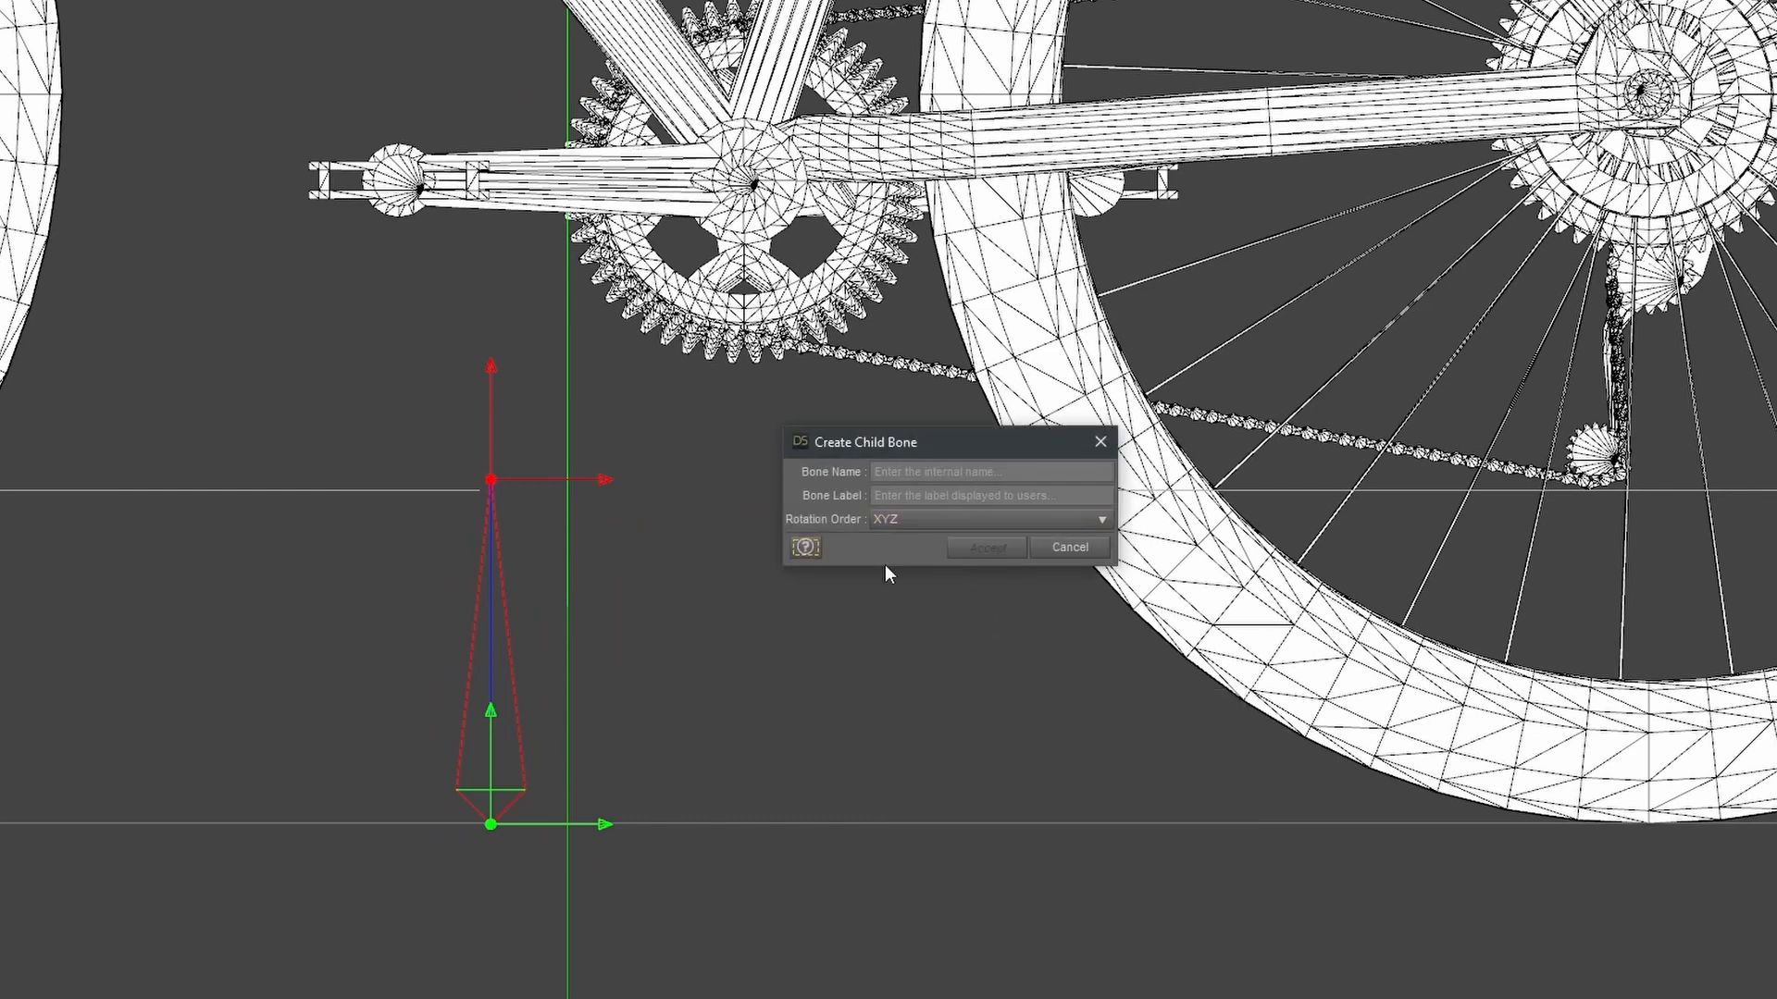
click(909, 470)
text(crank)
key(shift+Left)
text(C)
key(Tab)
text(Crank)
click(985, 547)
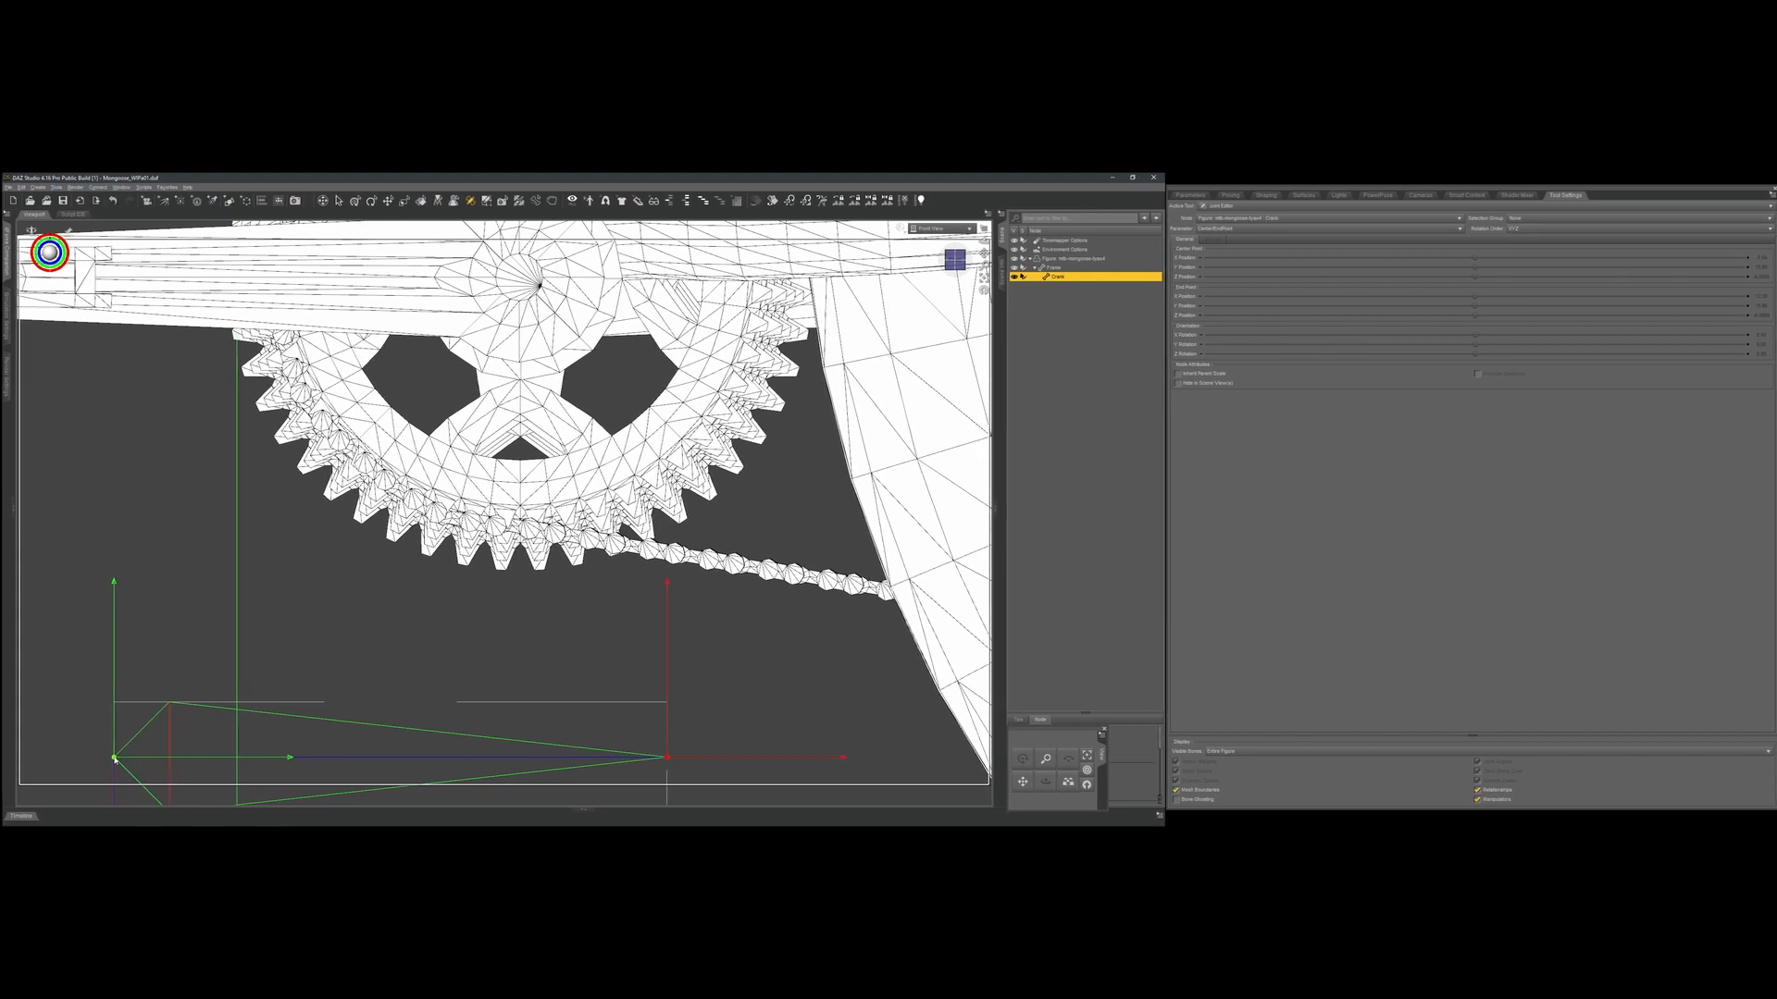
Move the Crank bone's center point onto the crank axle and align it precisely with the axle's center in wireframe shading.
drag(158, 735, 517, 276)
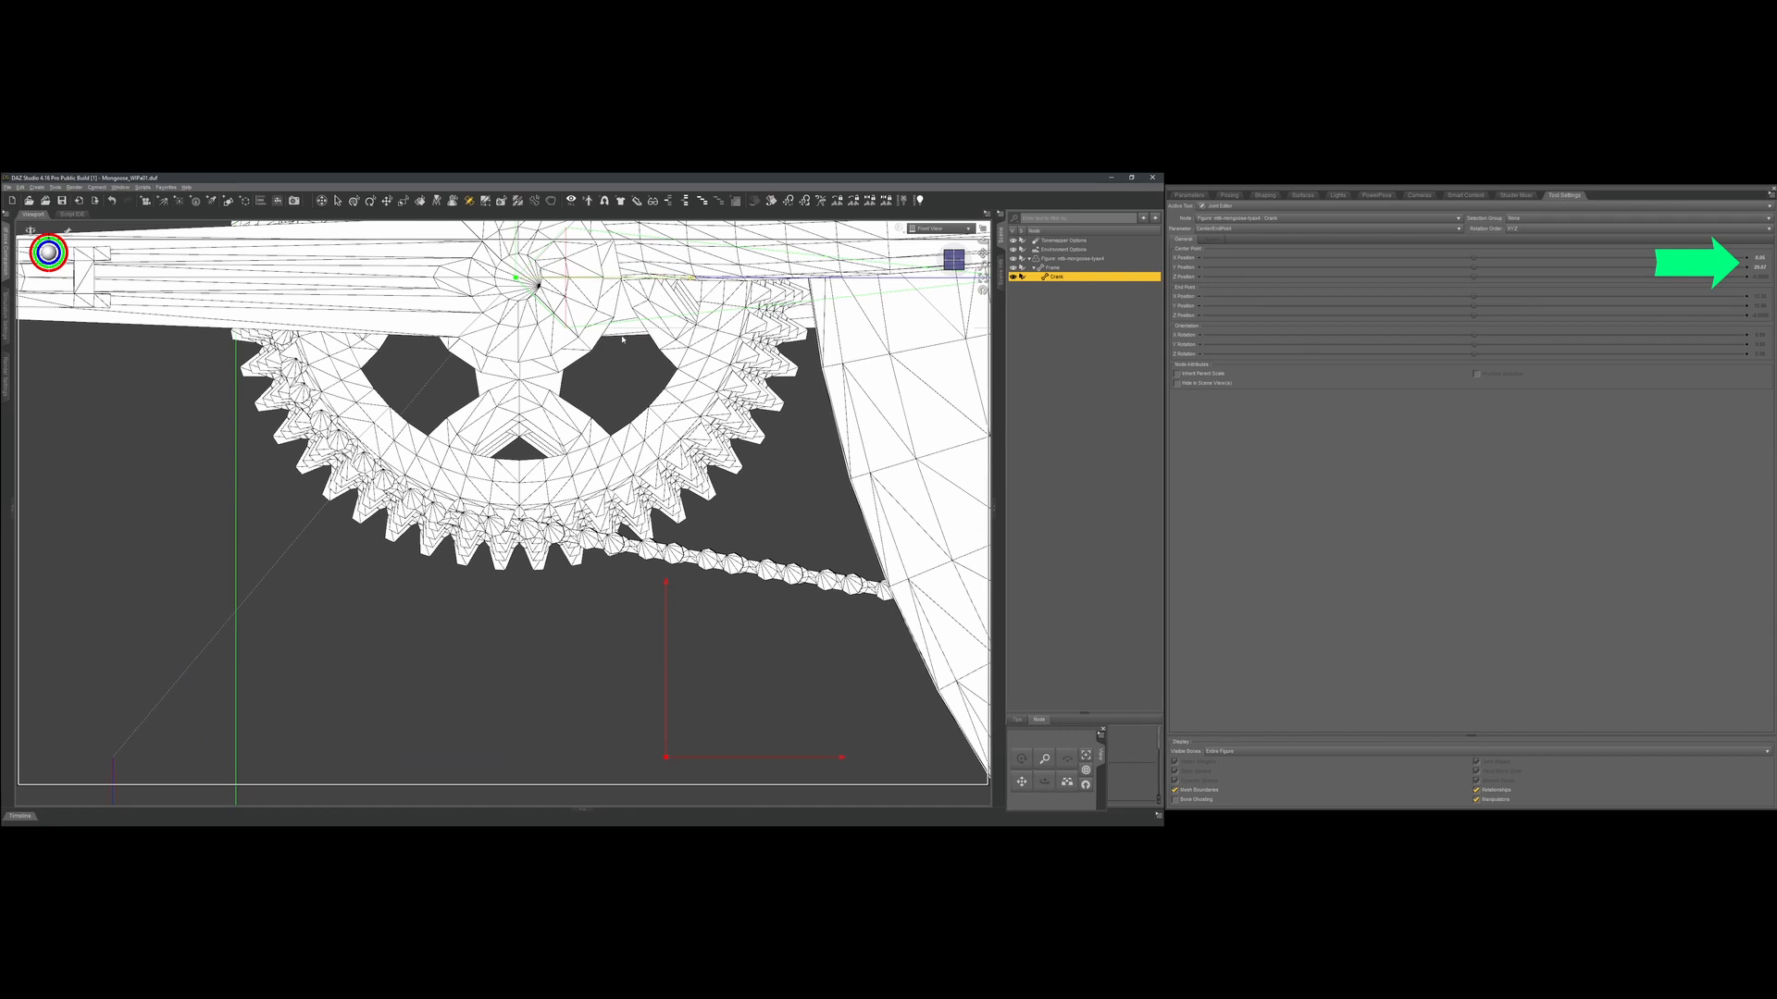
key(ctrl+3)
scroll(583, 266, down, 3)
scroll(583, 269, up, 5)
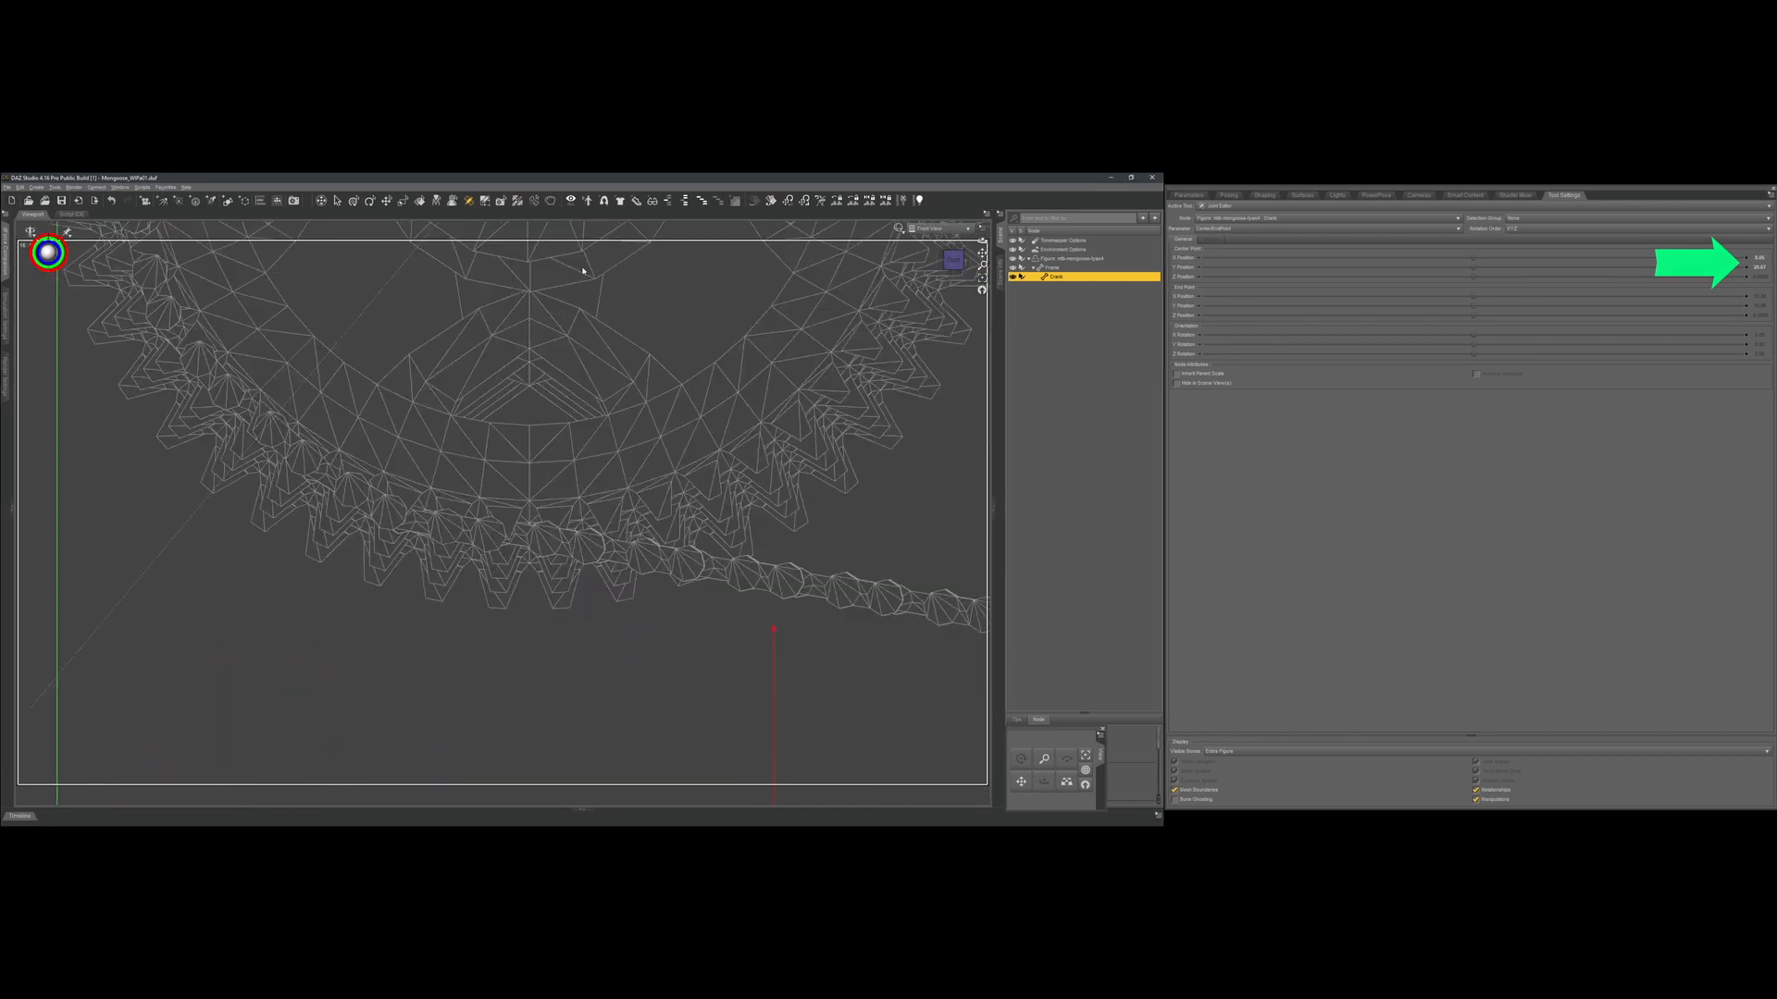
scroll(625, 272, up, 8)
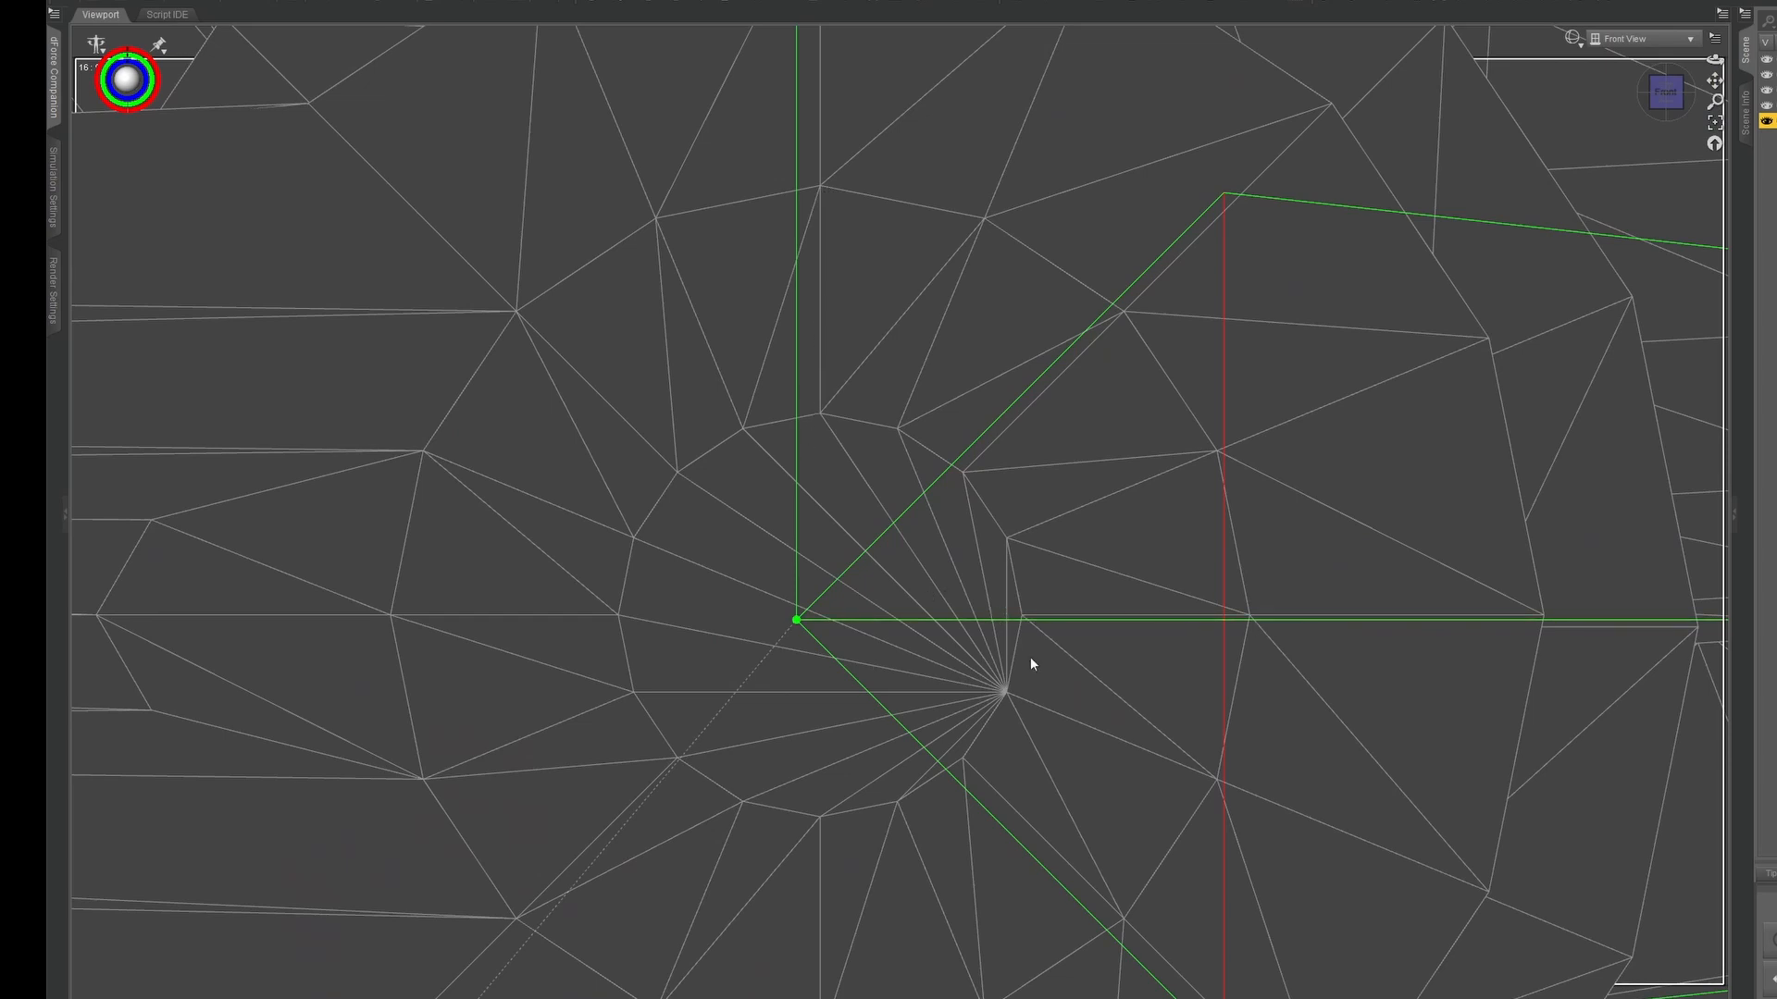
drag(796, 622, 823, 622)
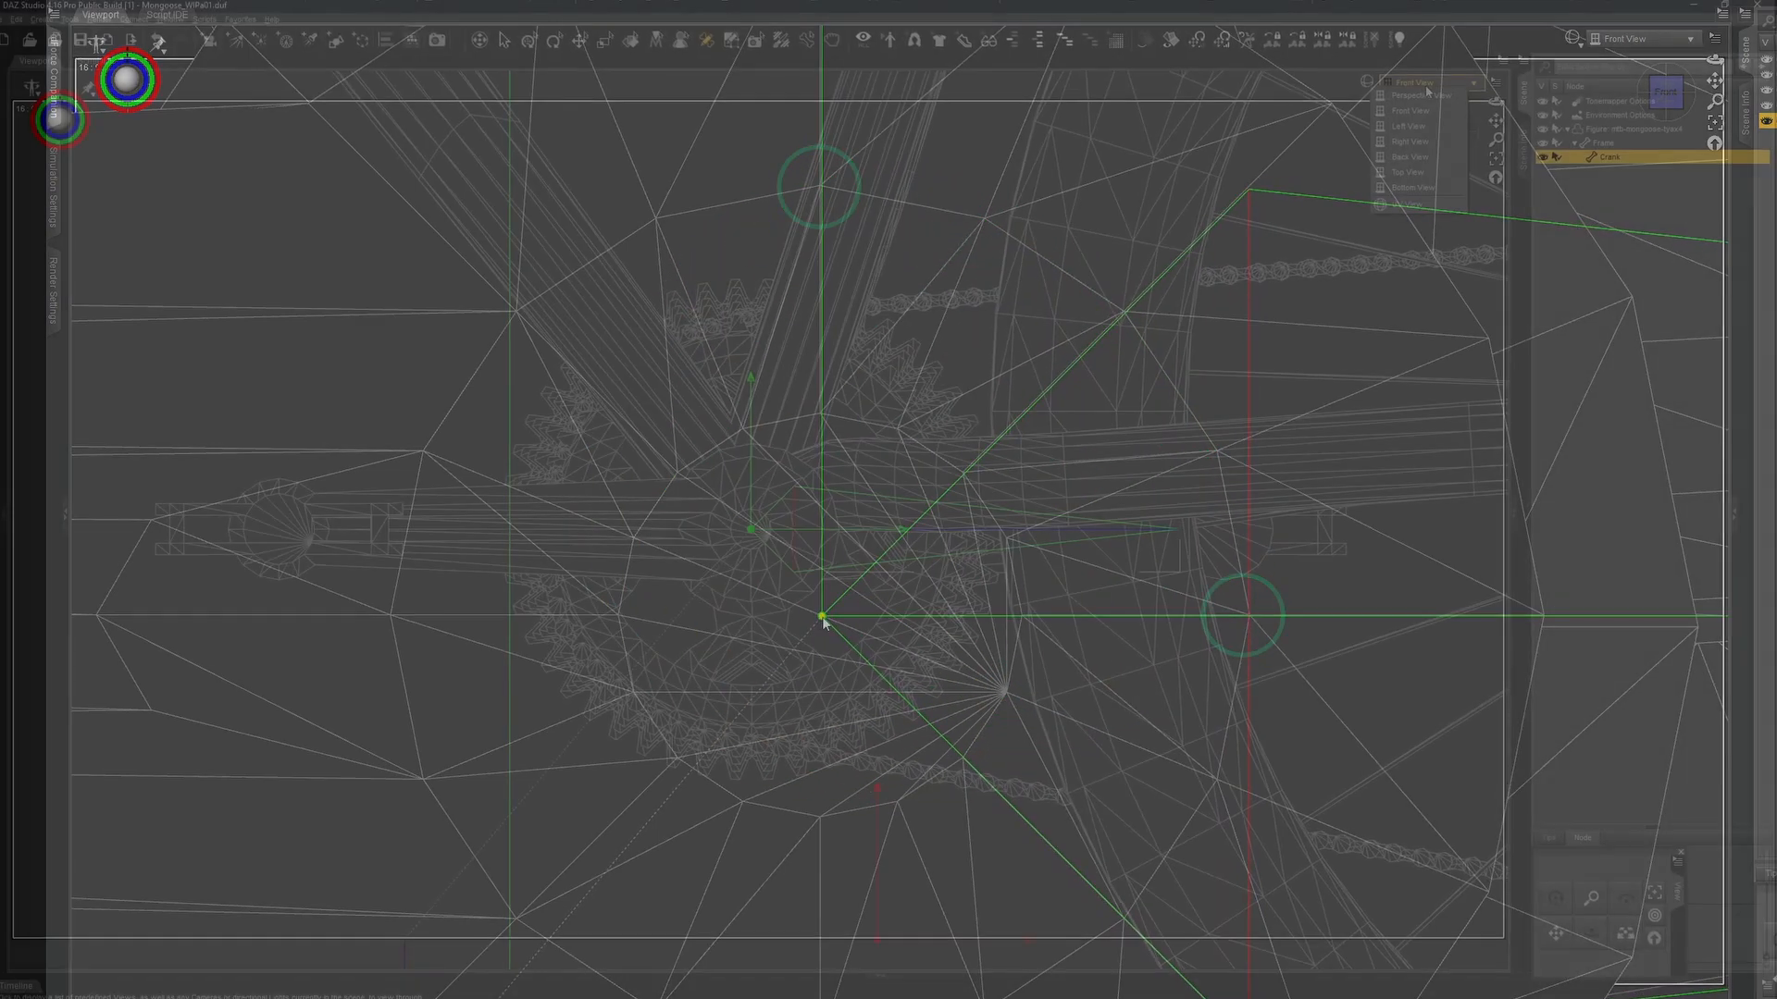
Test the Crank bone's Z rotation in the perspective view and reset the rotation to 0.
click(1425, 95)
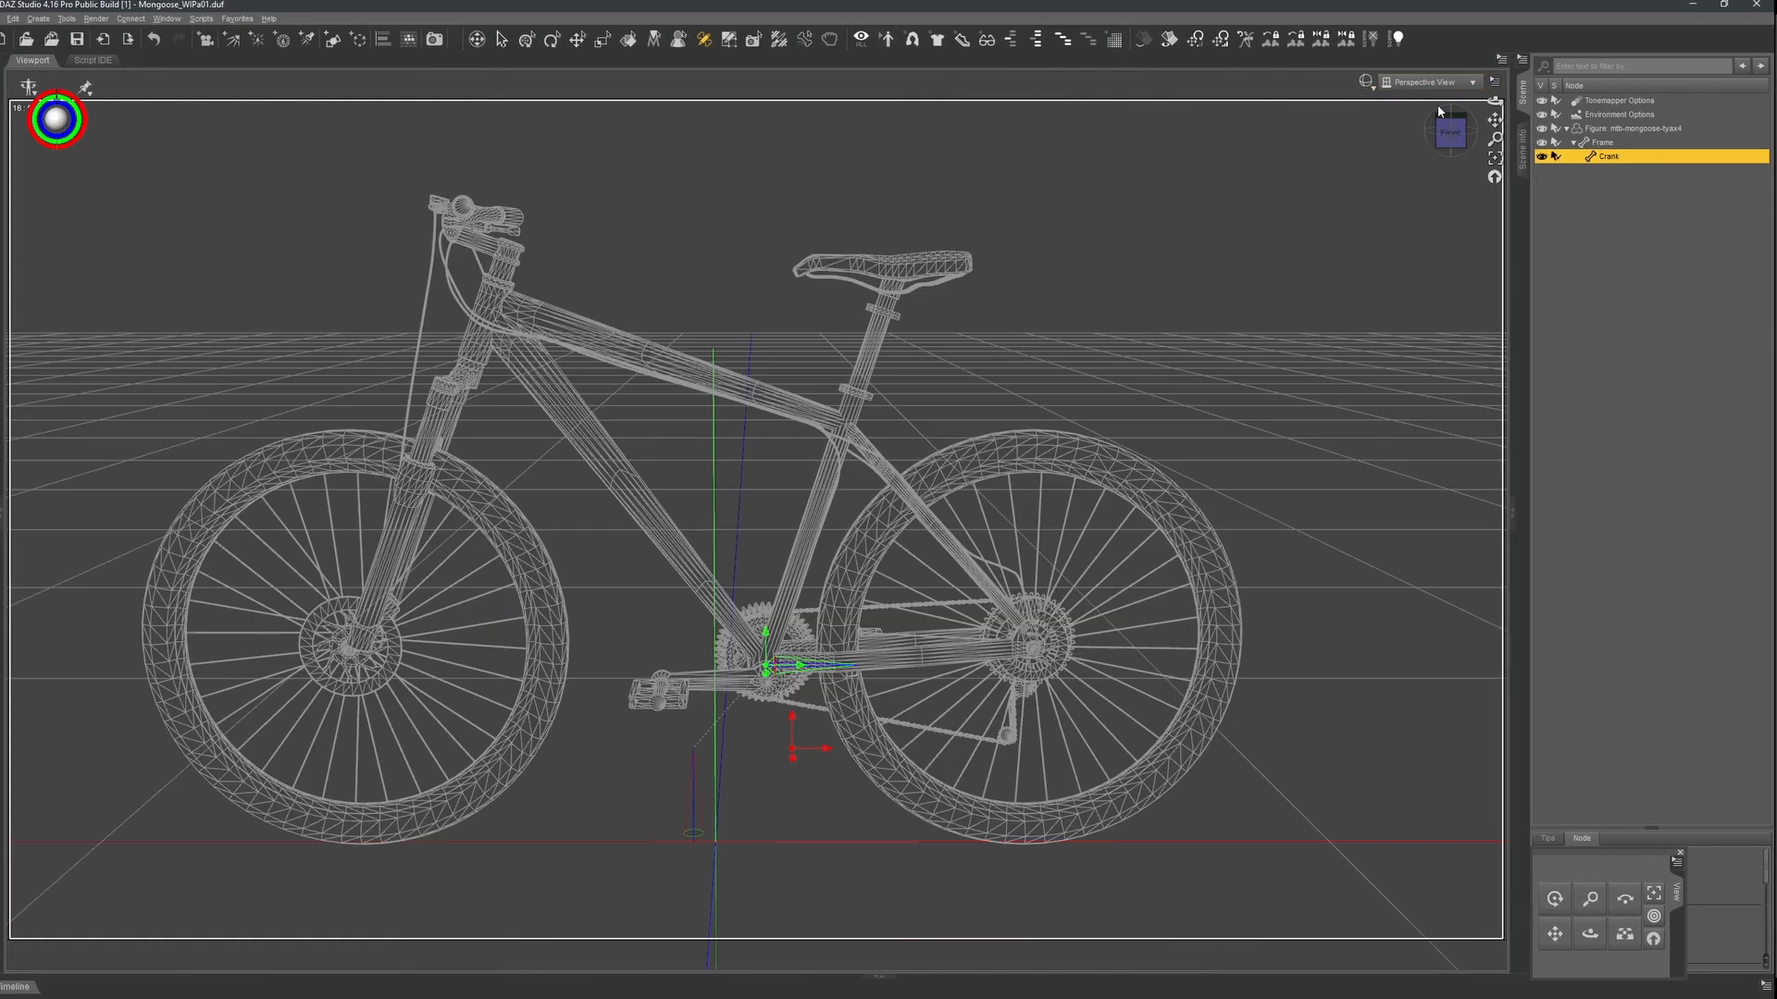
scroll(1289, 290, up, 5)
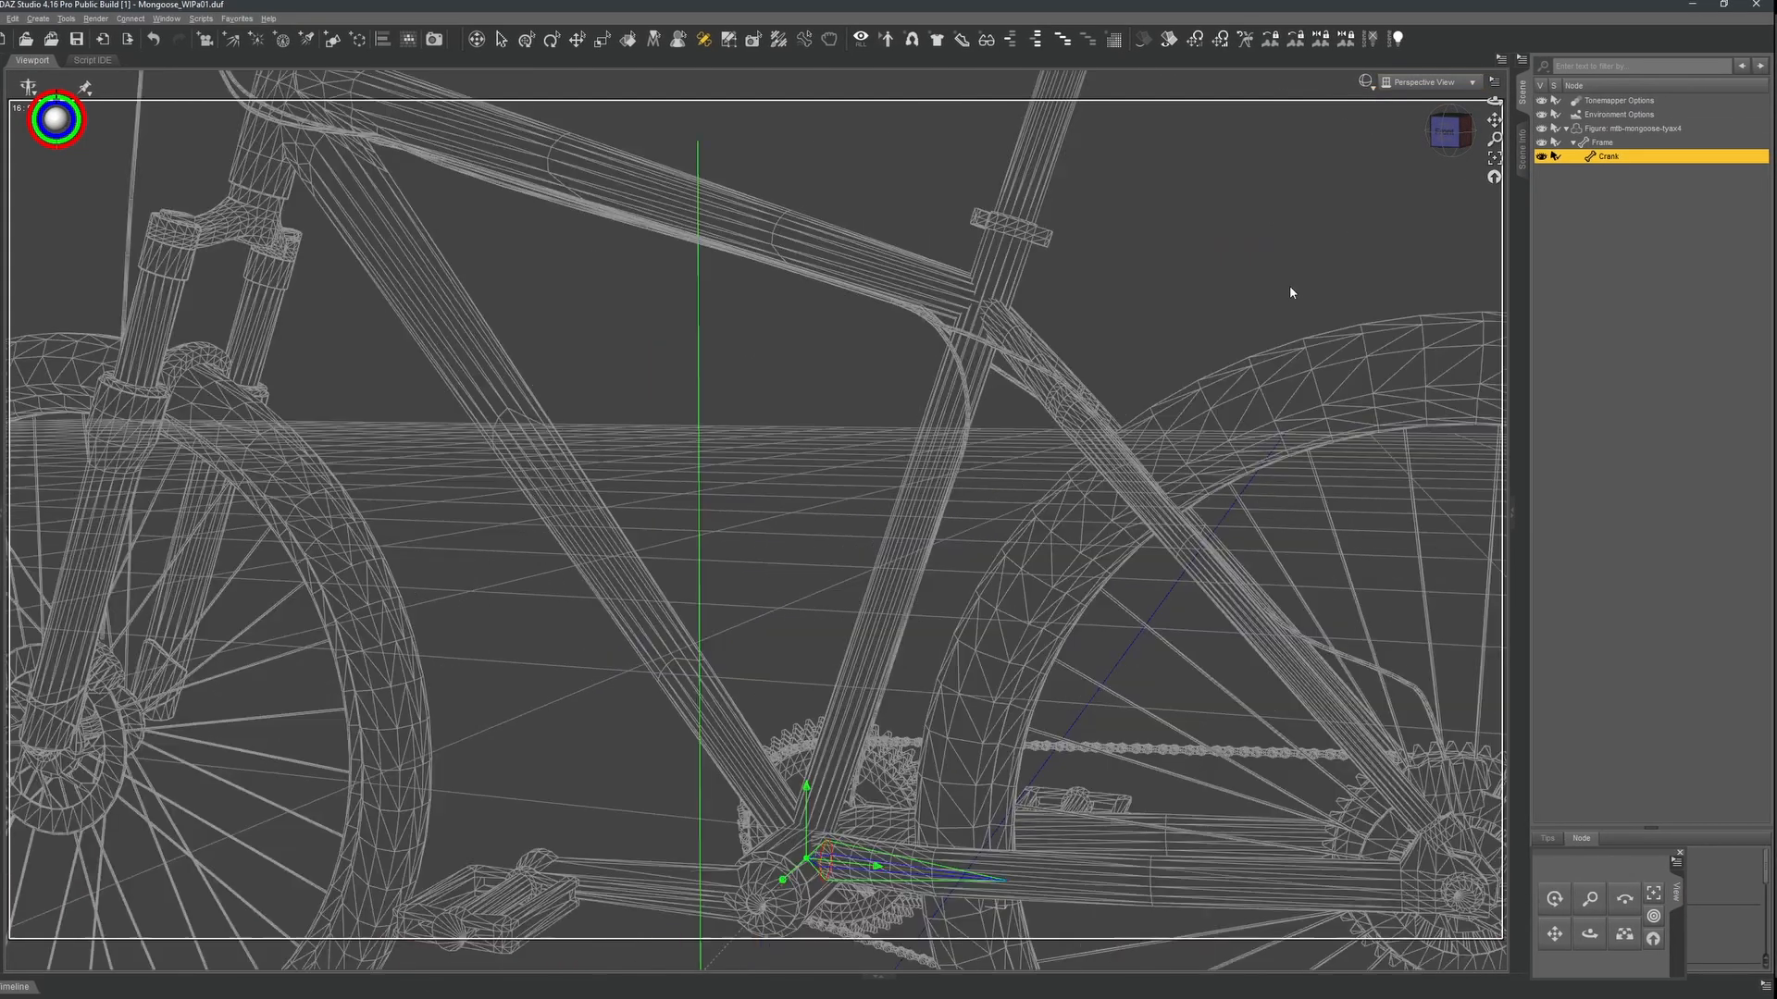
drag(1449, 131, 1379, 370)
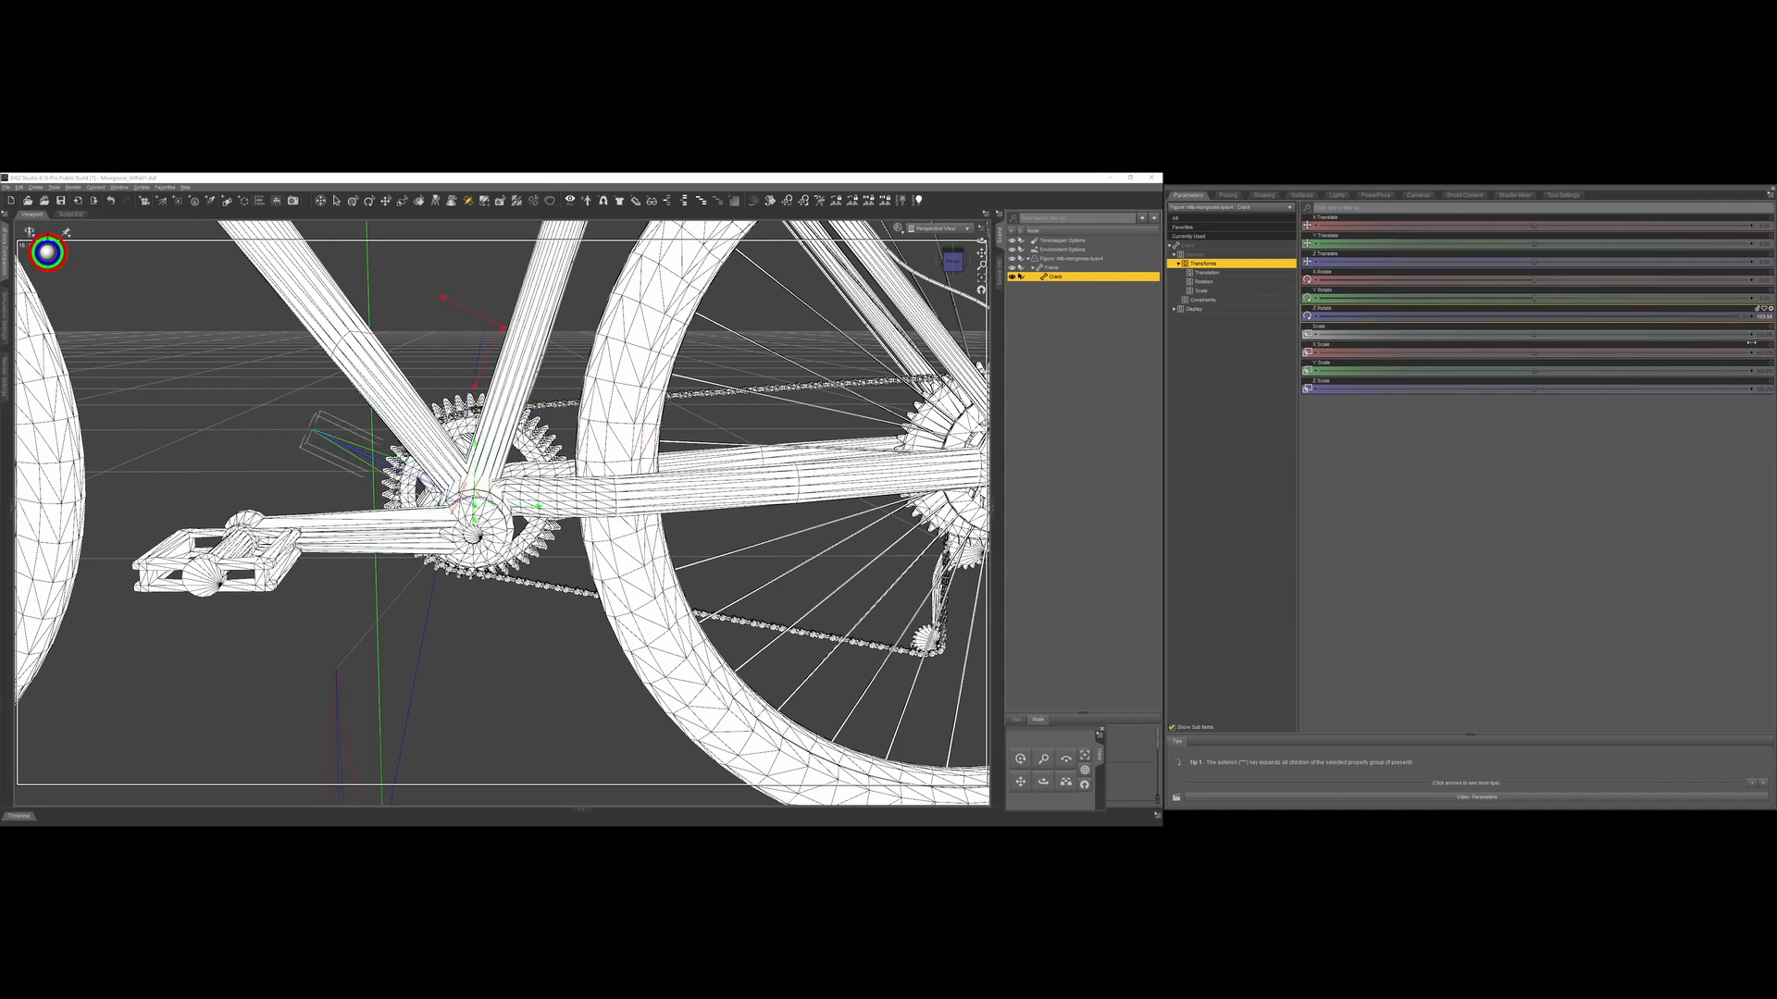
drag(1750, 343, 1464, 314)
click(1763, 318)
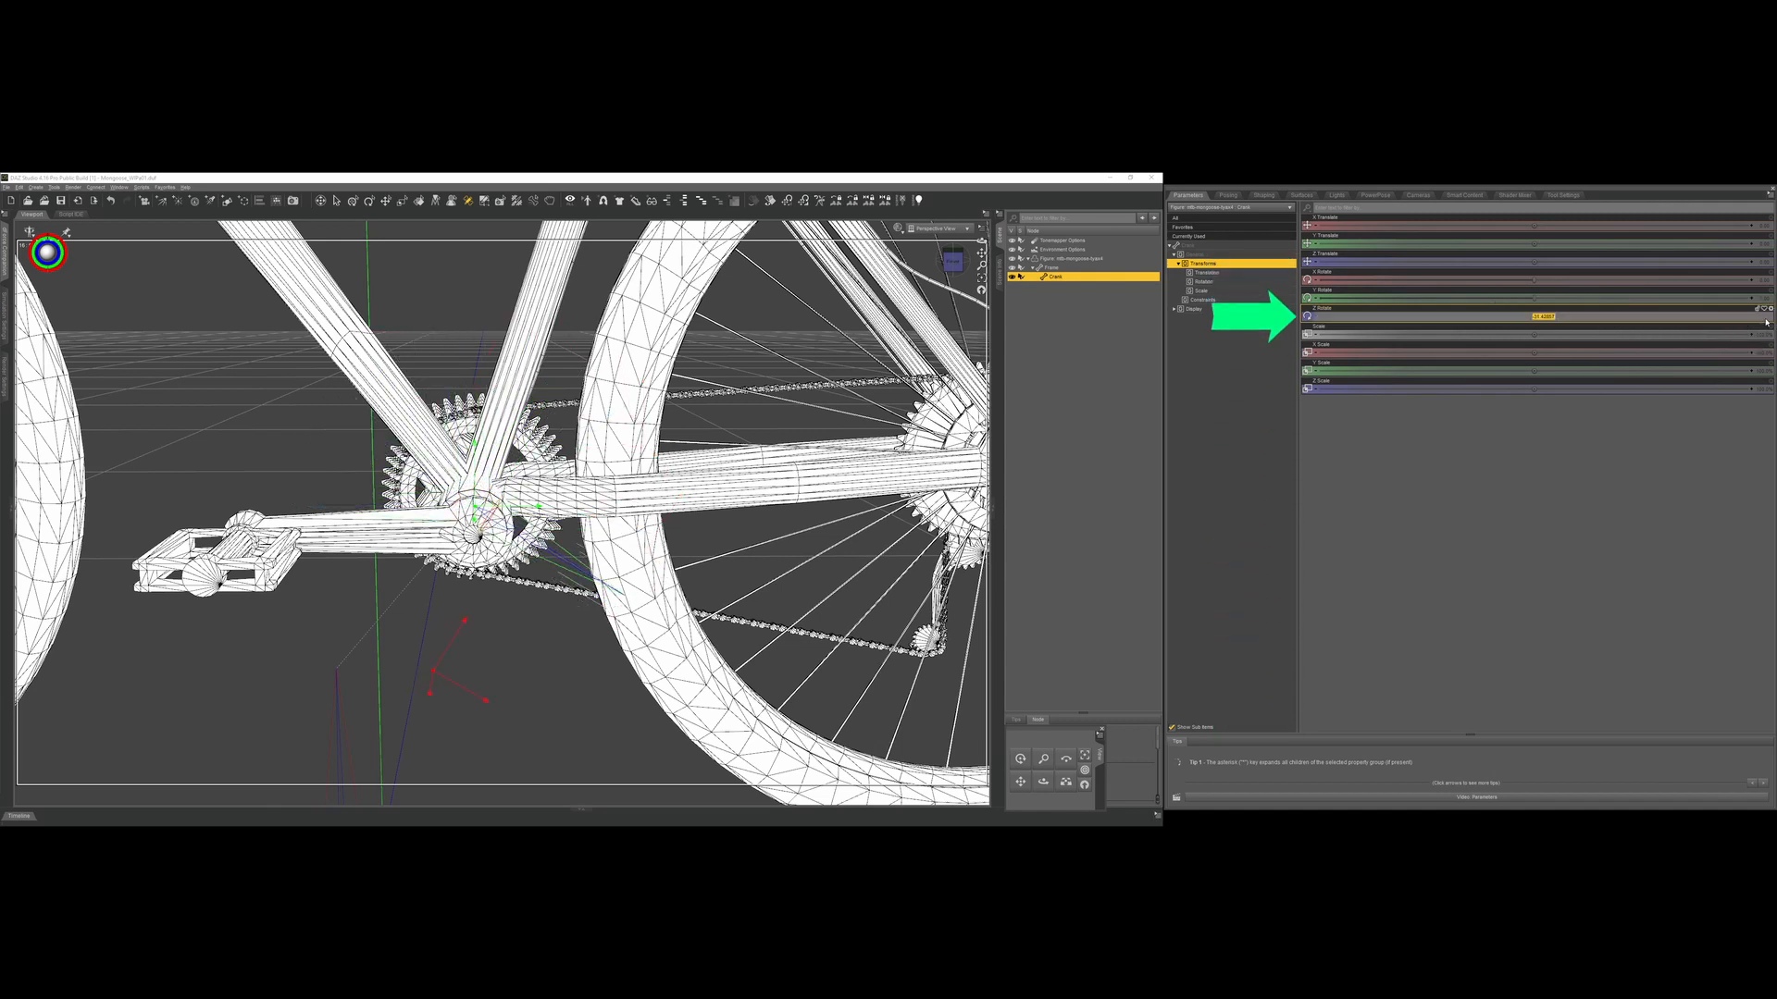
text(0)
key(Return)
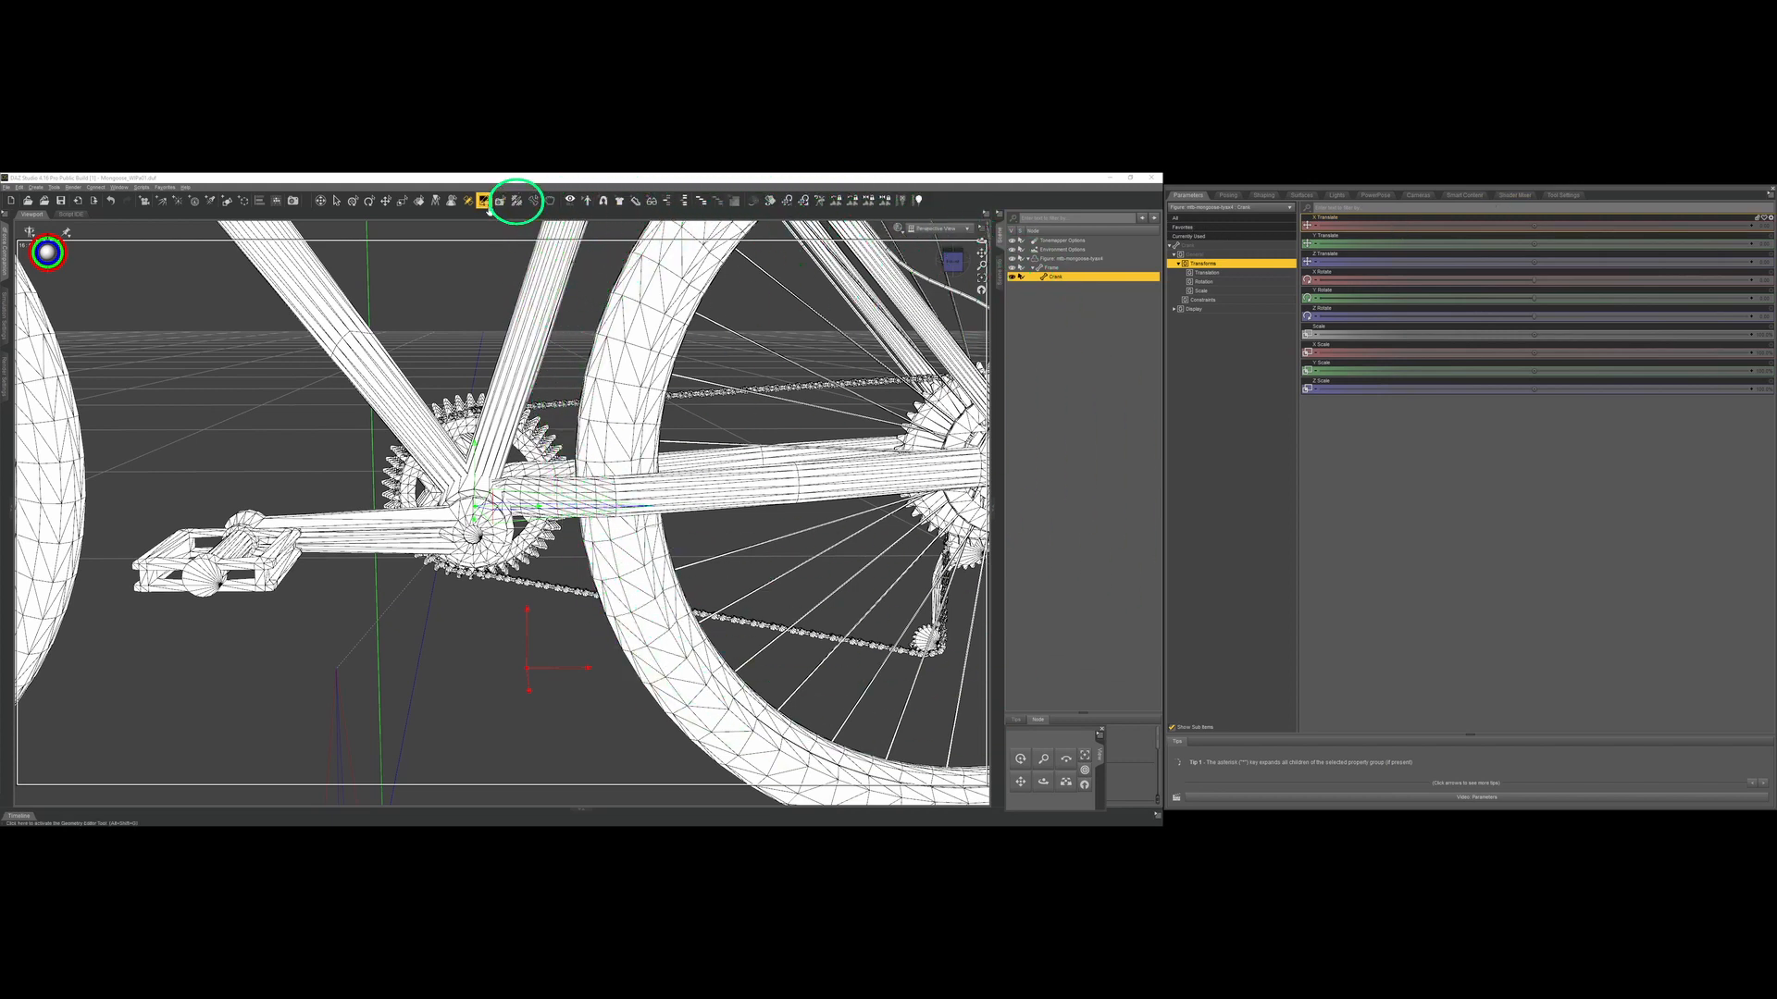
Add a rigid weight map to the dynamic suit and paint weights along the collar's upper edge with the Node Weight Map Brush.
click(484, 202)
click(1562, 195)
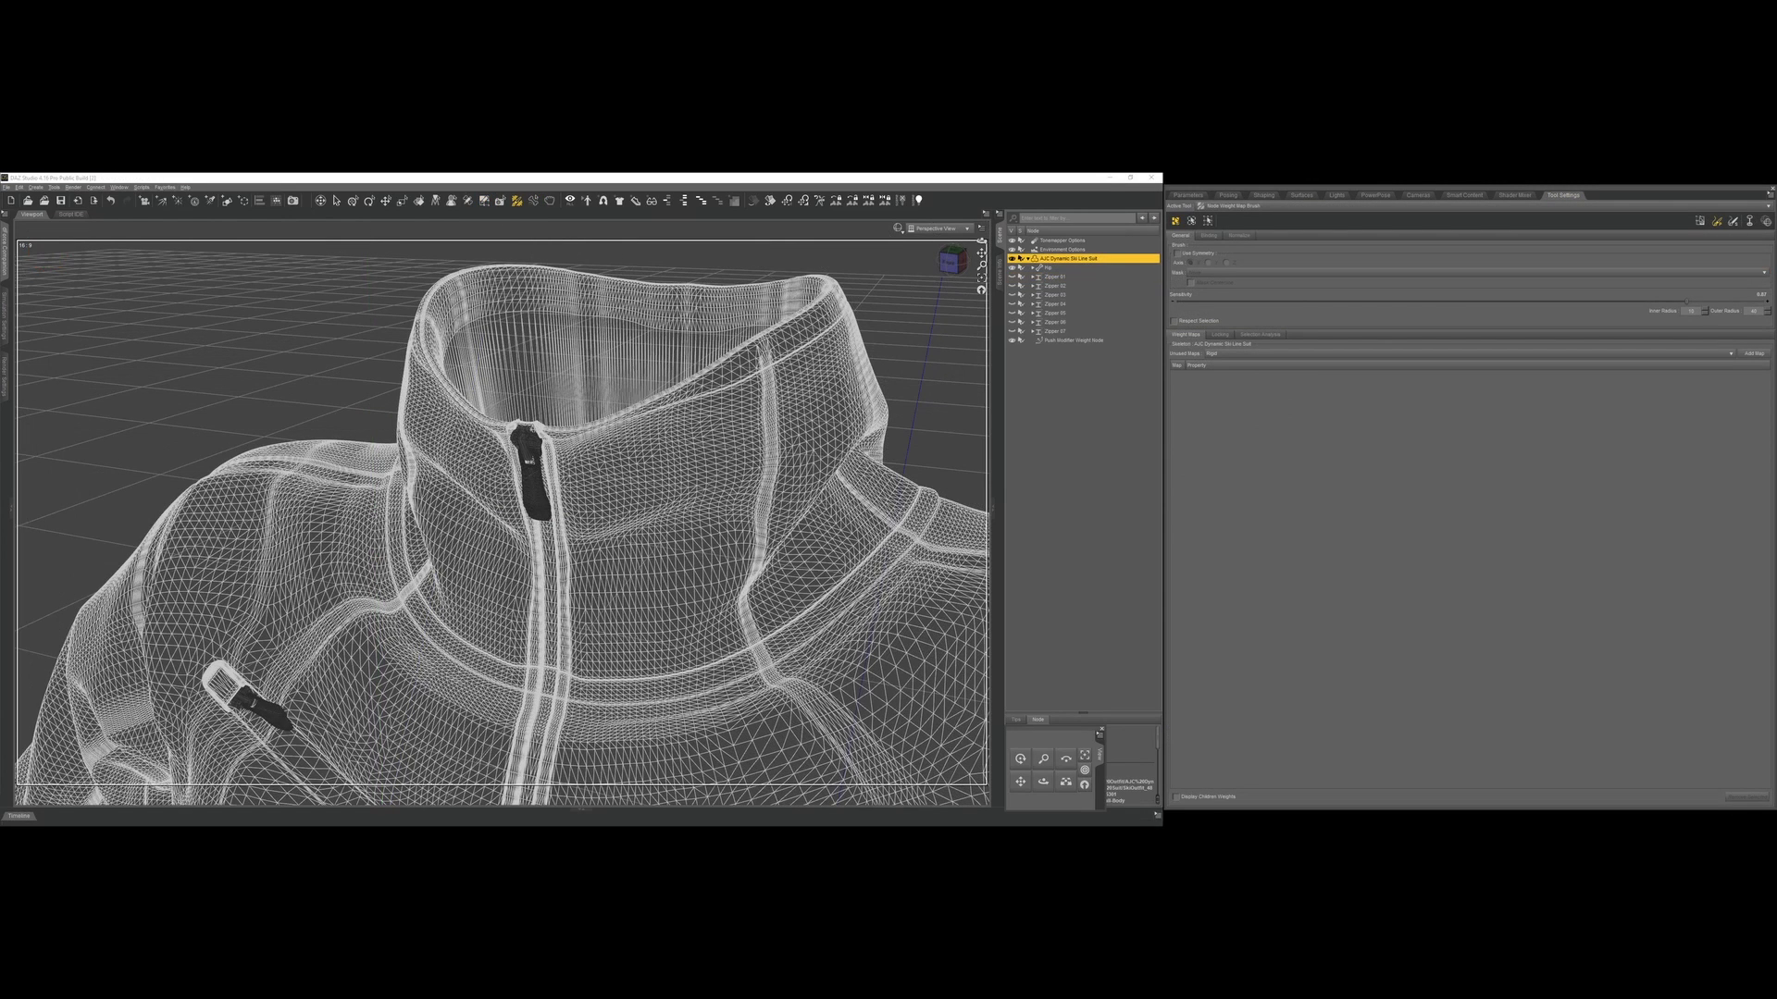
drag(1686, 302, 1598, 304)
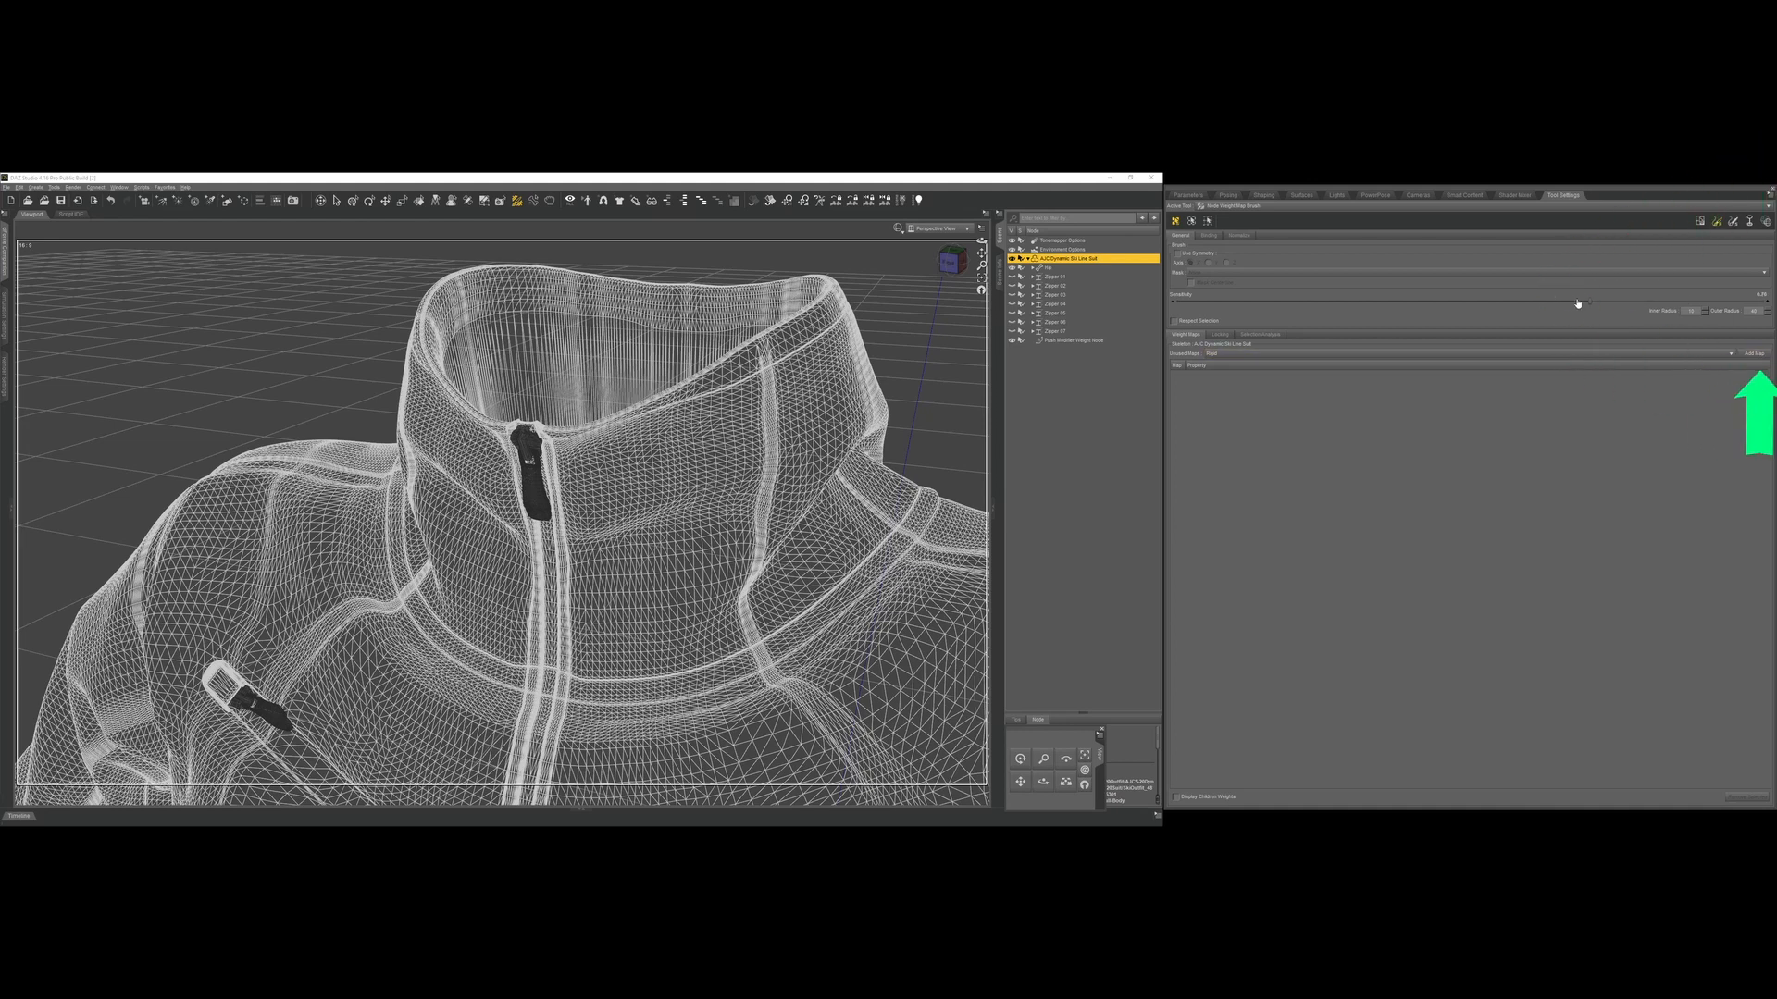
click(1751, 353)
click(1208, 374)
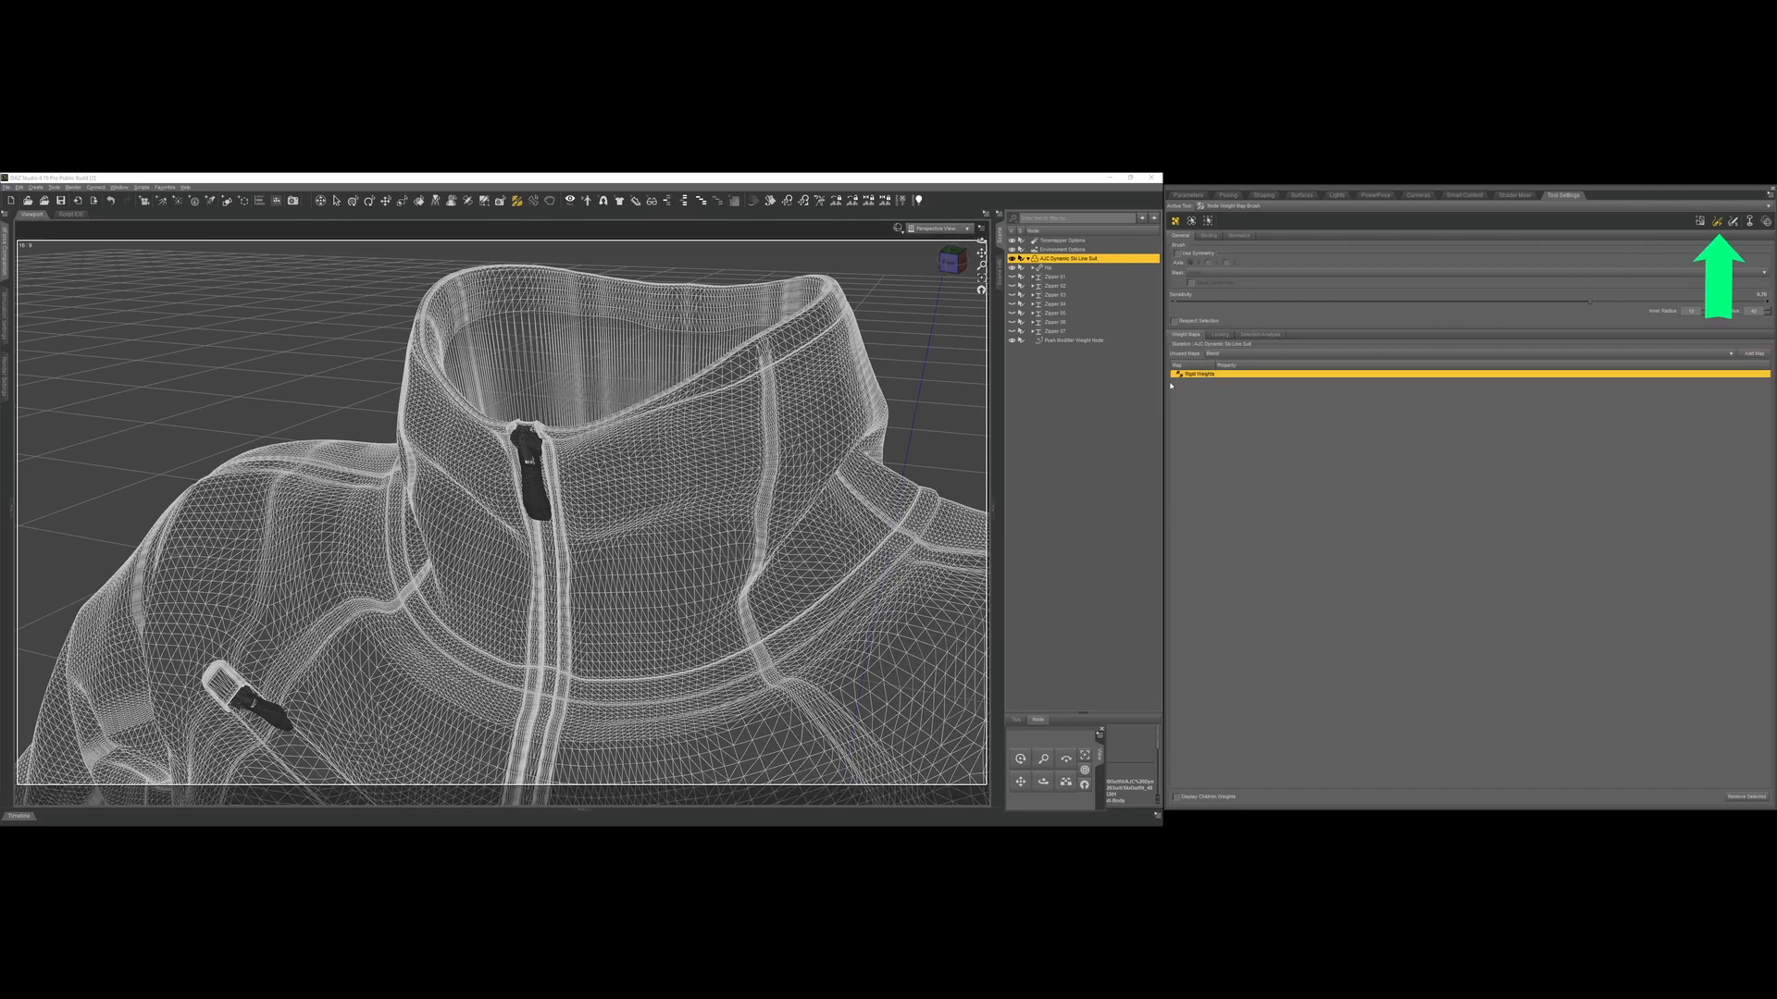
mouse_move(606, 446)
mouse_down()
mouse_move(725, 407)
mouse_move(846, 324)
mouse_move(712, 381)
mouse_move(798, 324)
mouse_move(620, 422)
mouse_move(655, 413)
mouse_up()
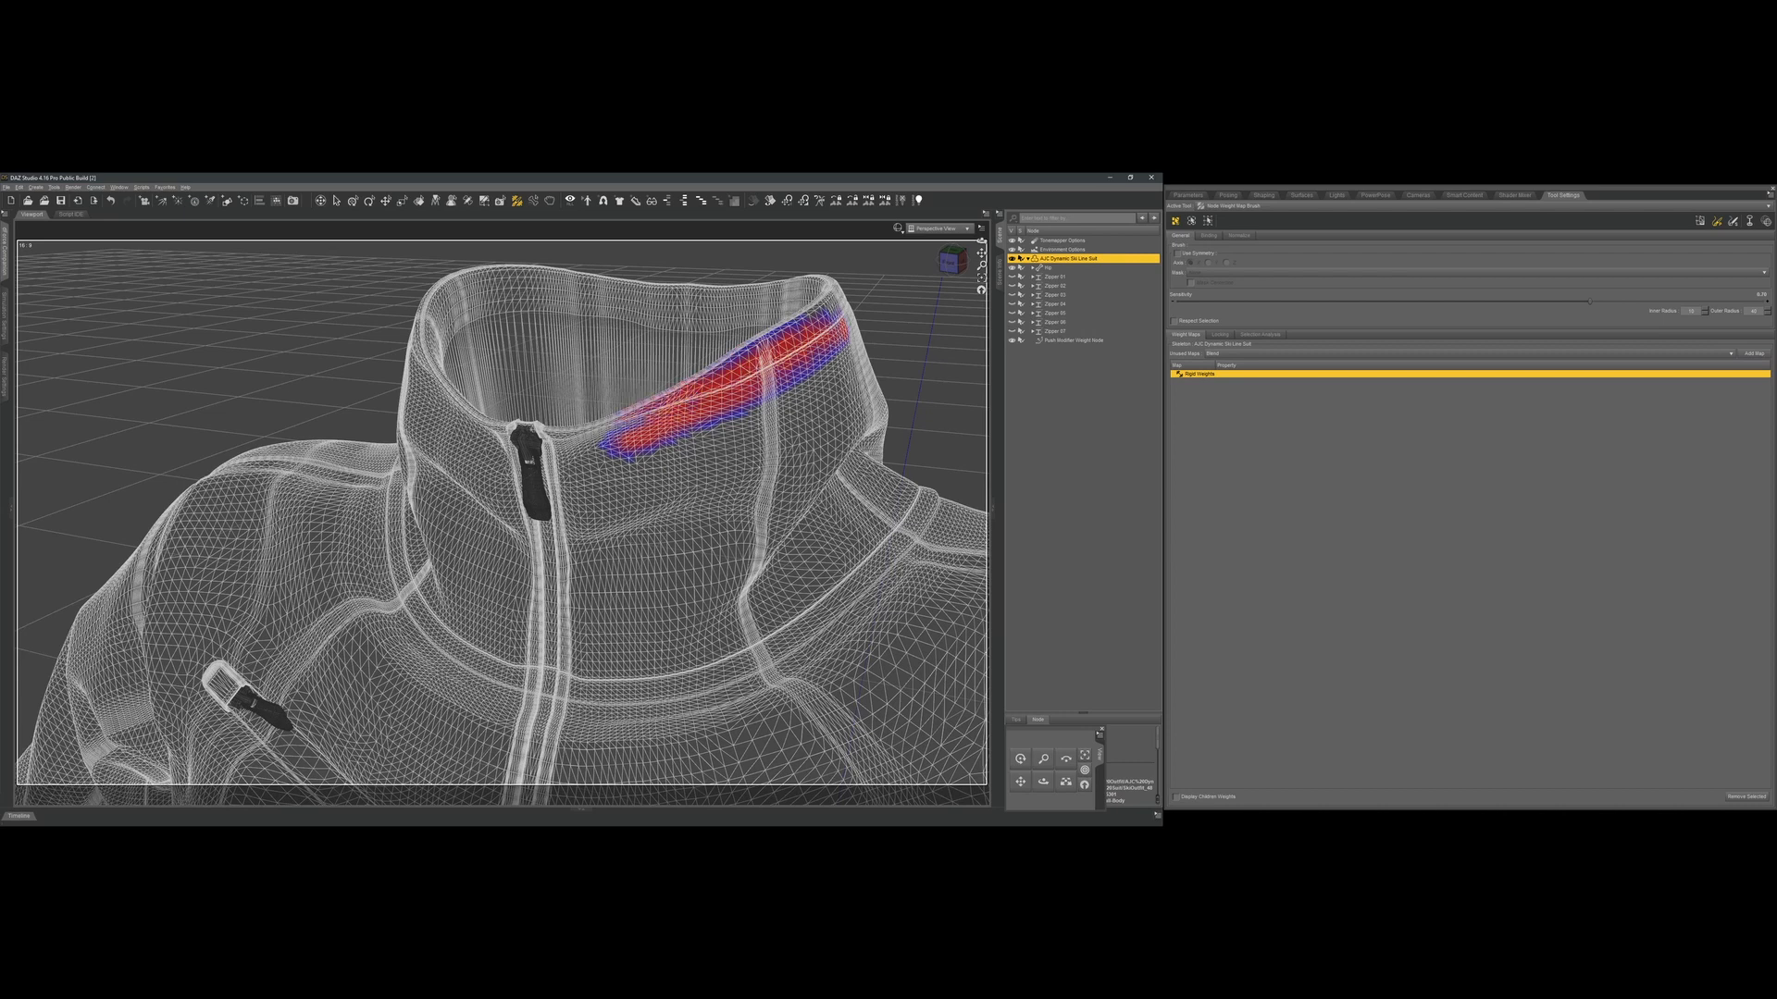
scroll(503, 513, up, 3)
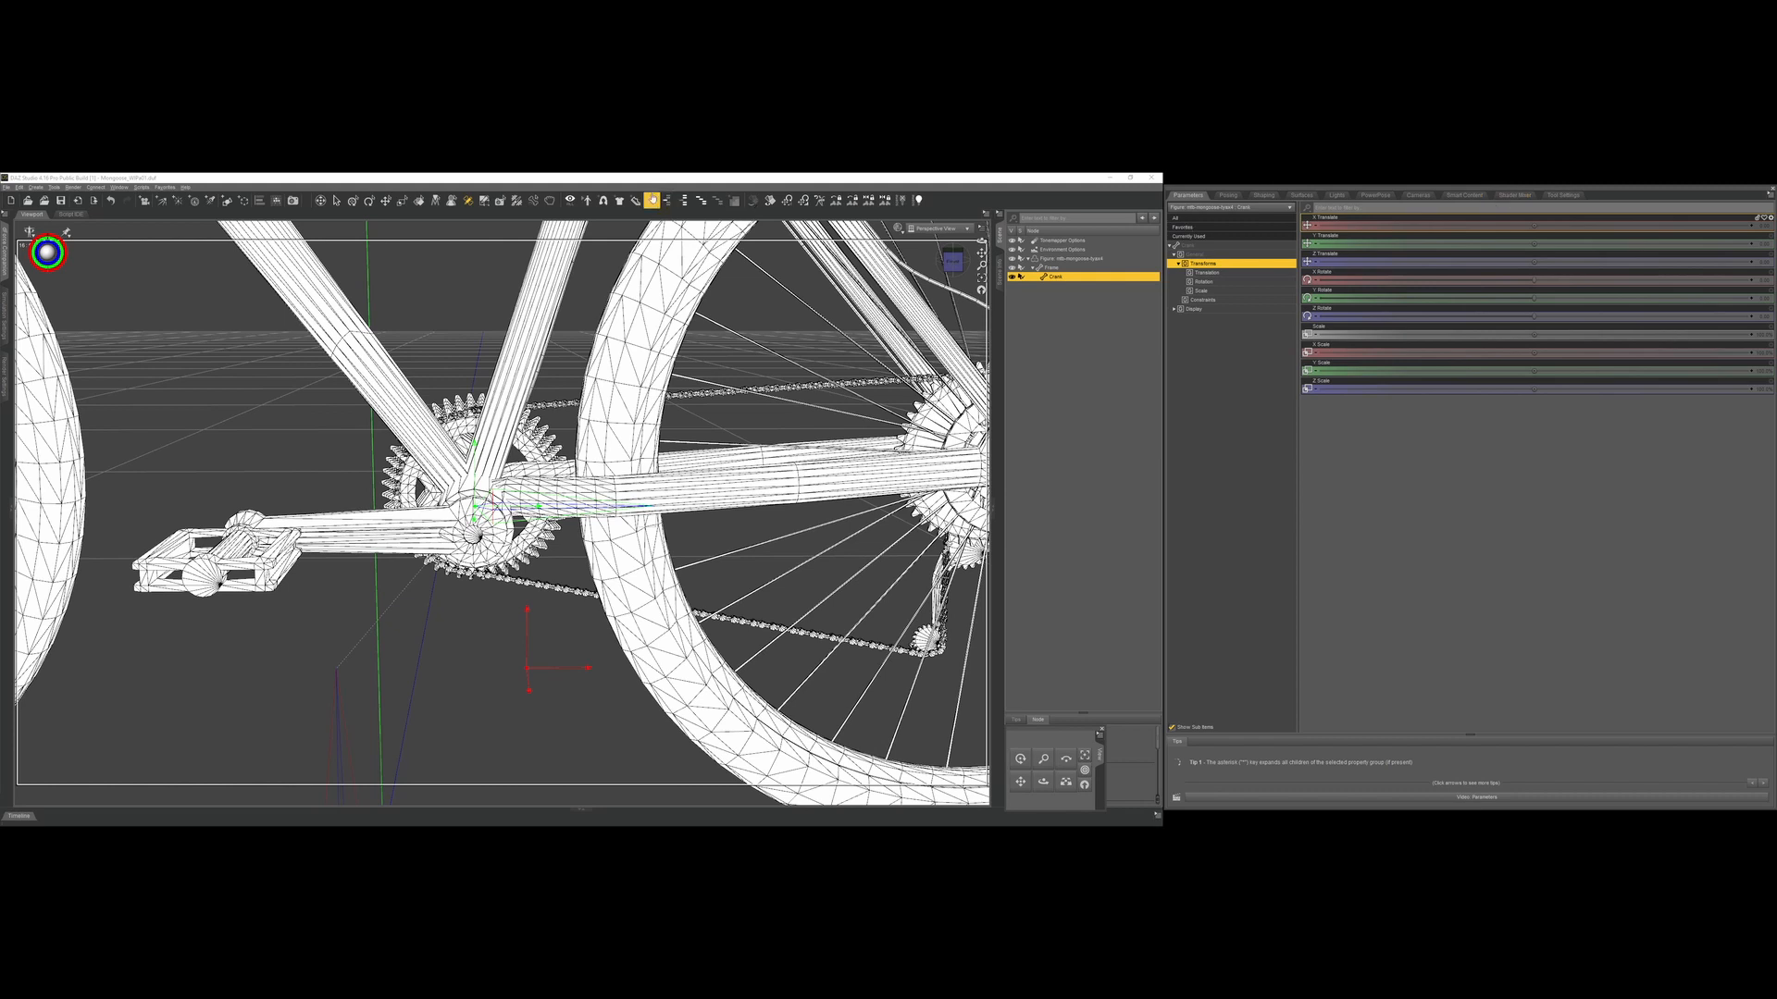
Select the faces of the crank face group, leaving the crank sprocket group's faces out of the selection.
click(1566, 195)
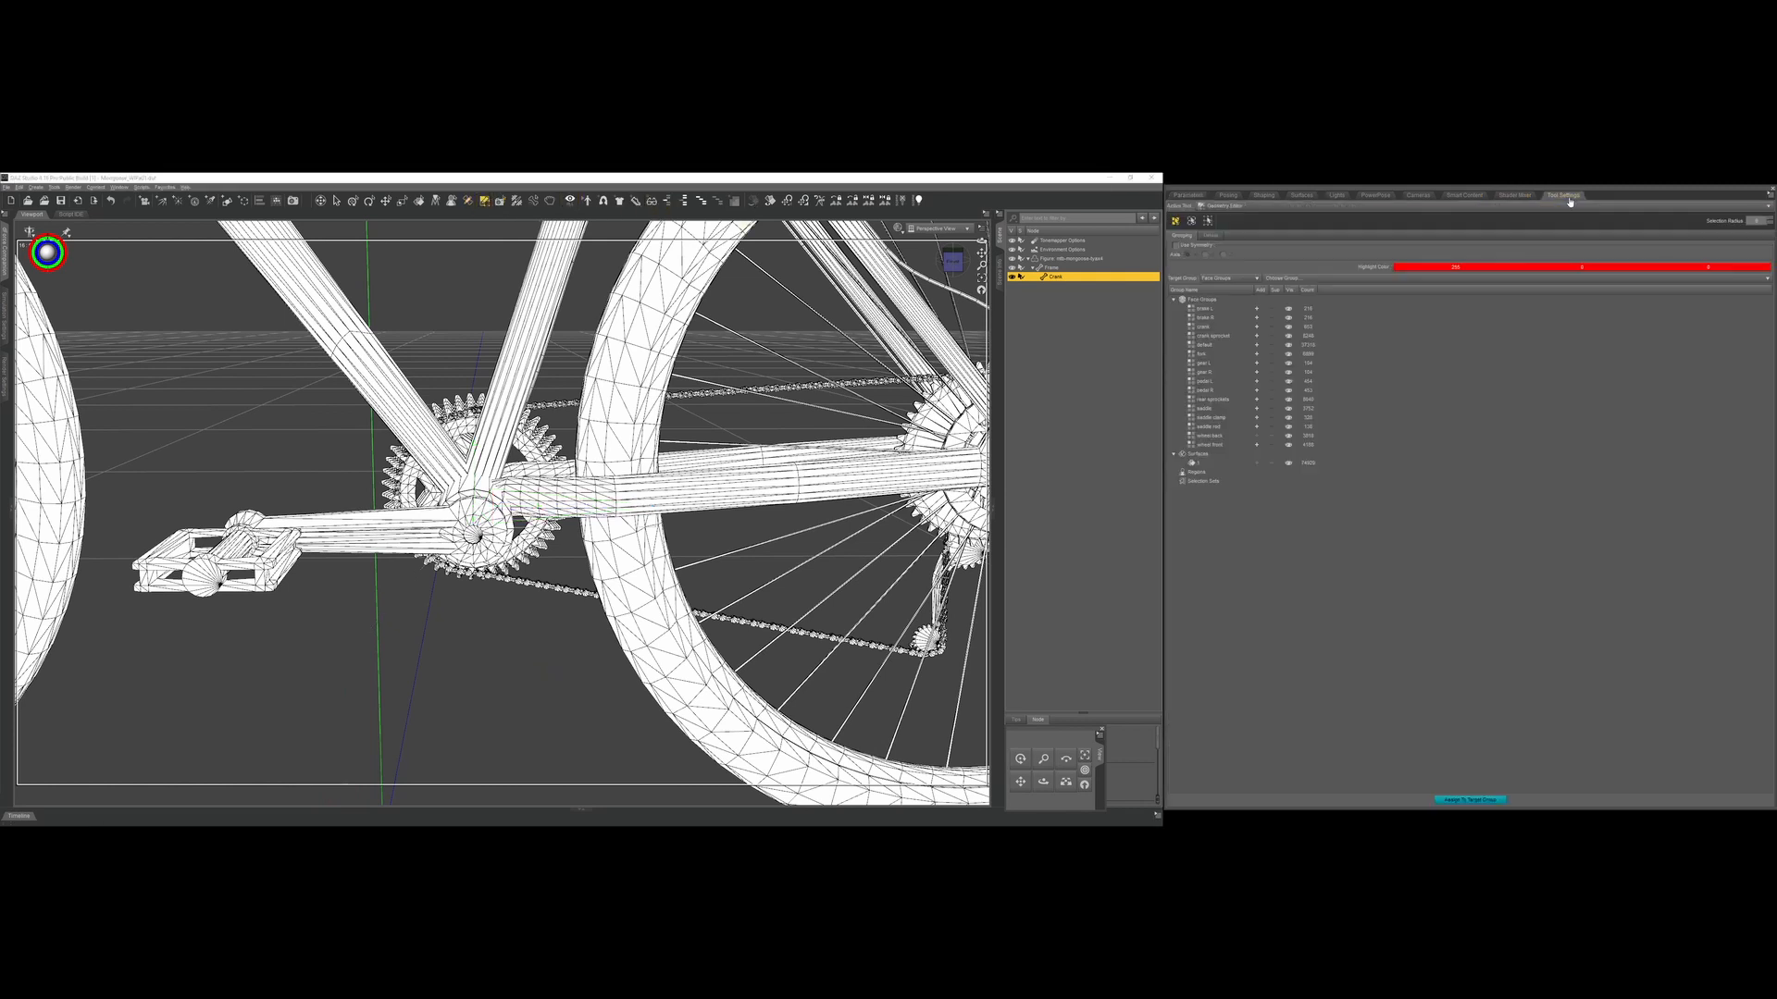
click(1204, 327)
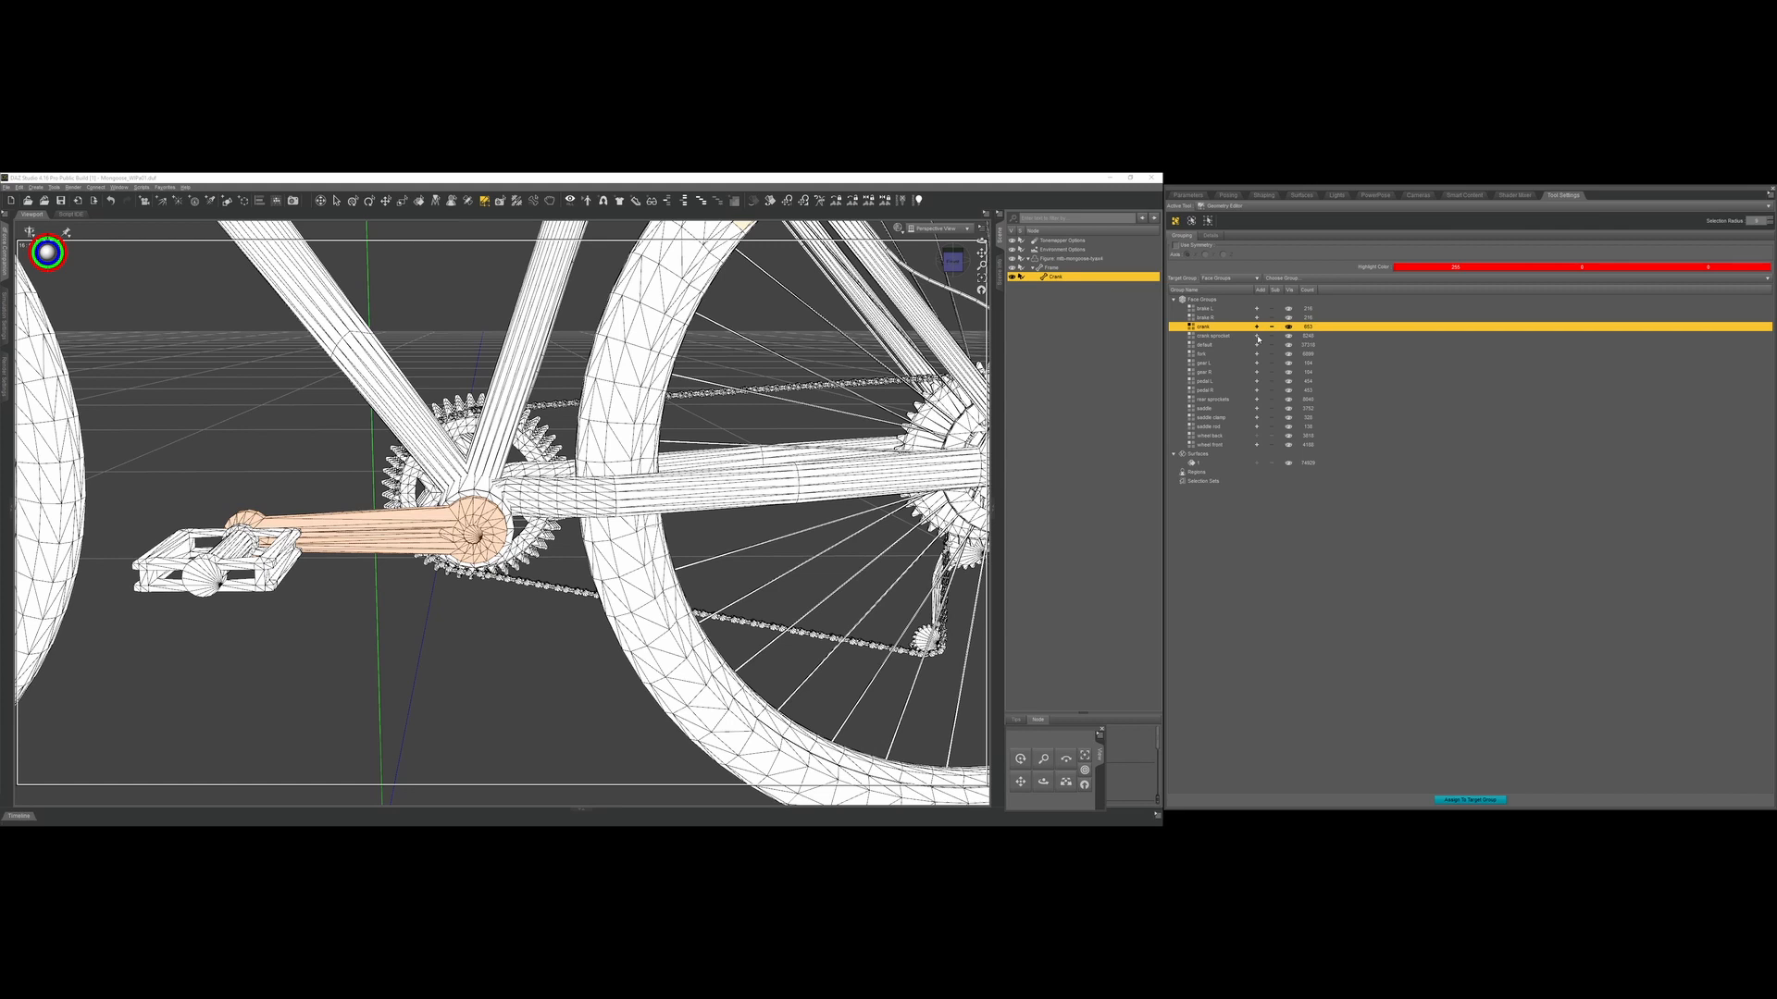
click(1257, 336)
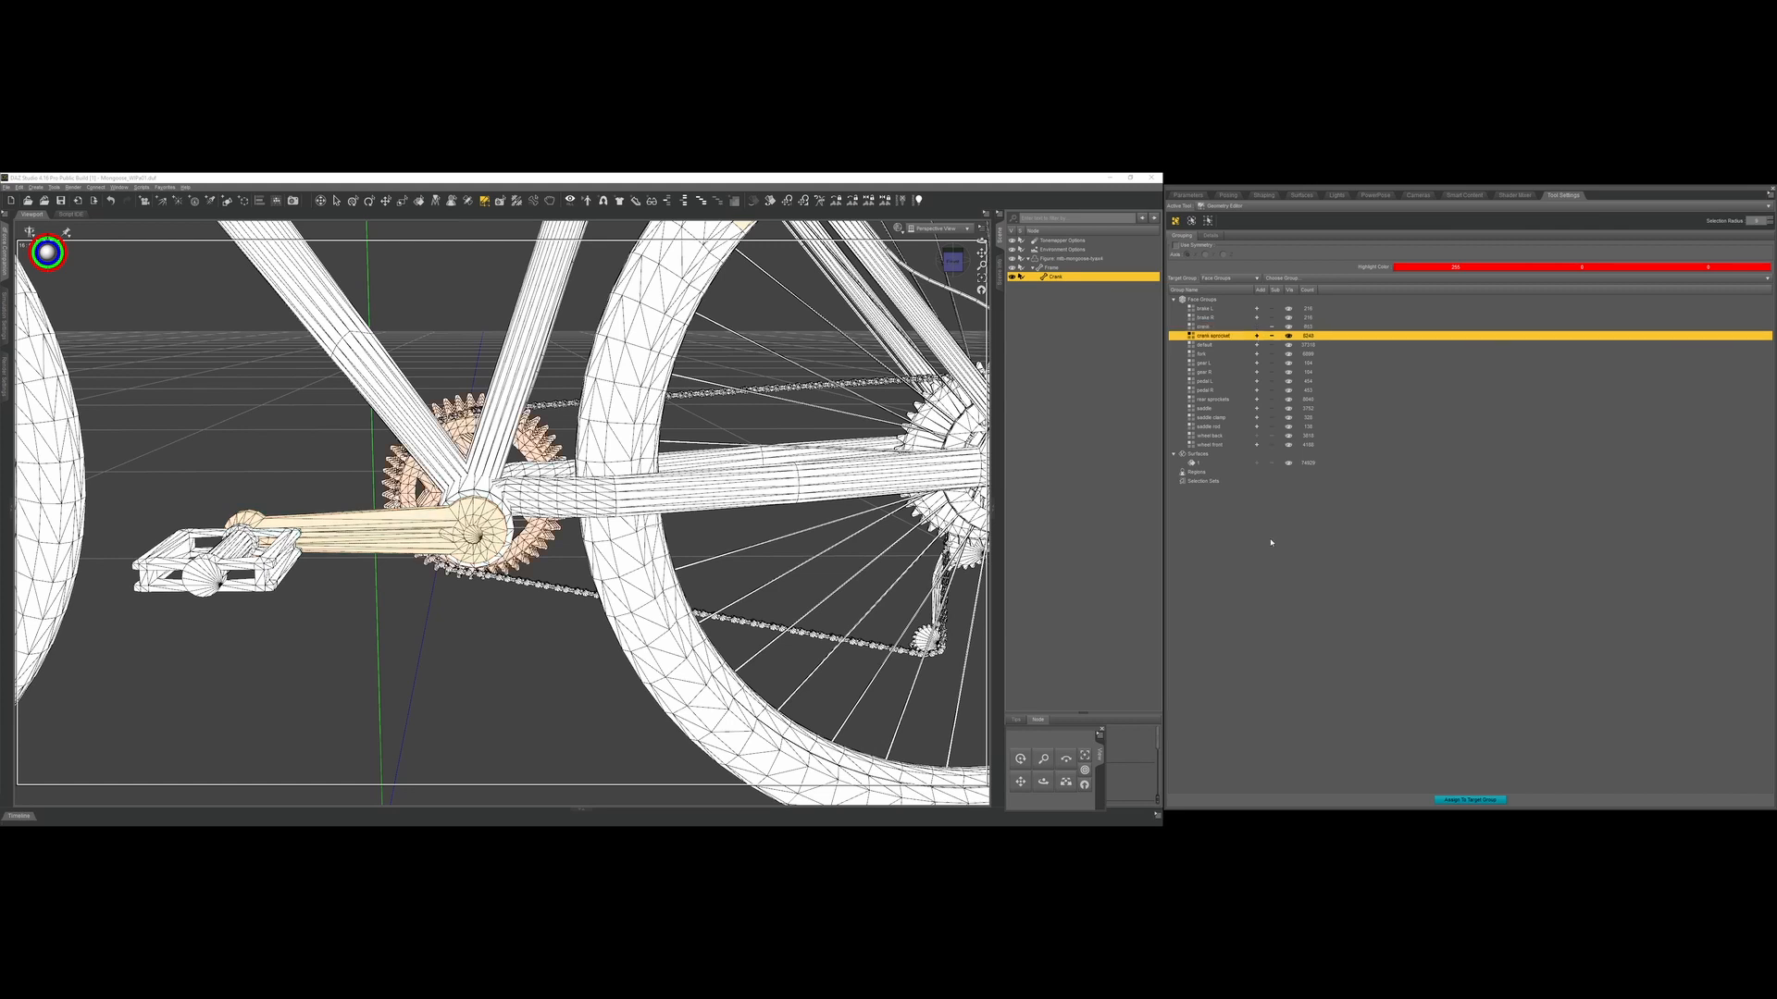
drag(951, 266, 954, 261)
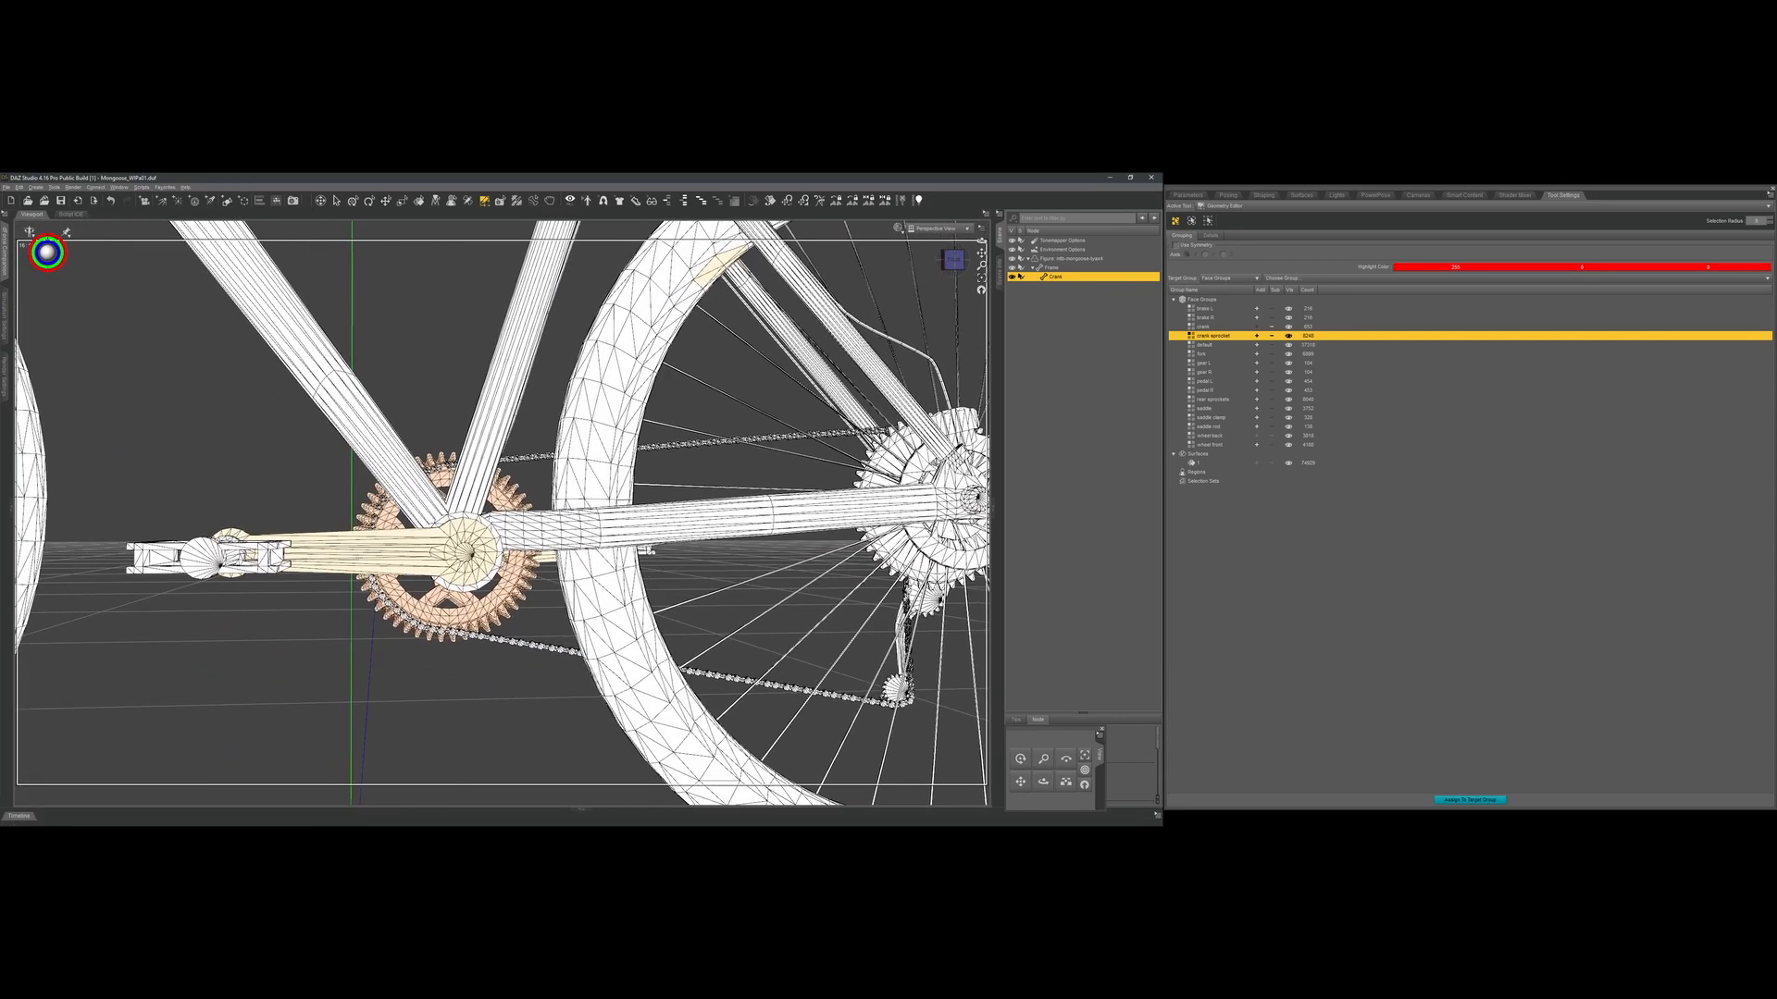
click(1271, 337)
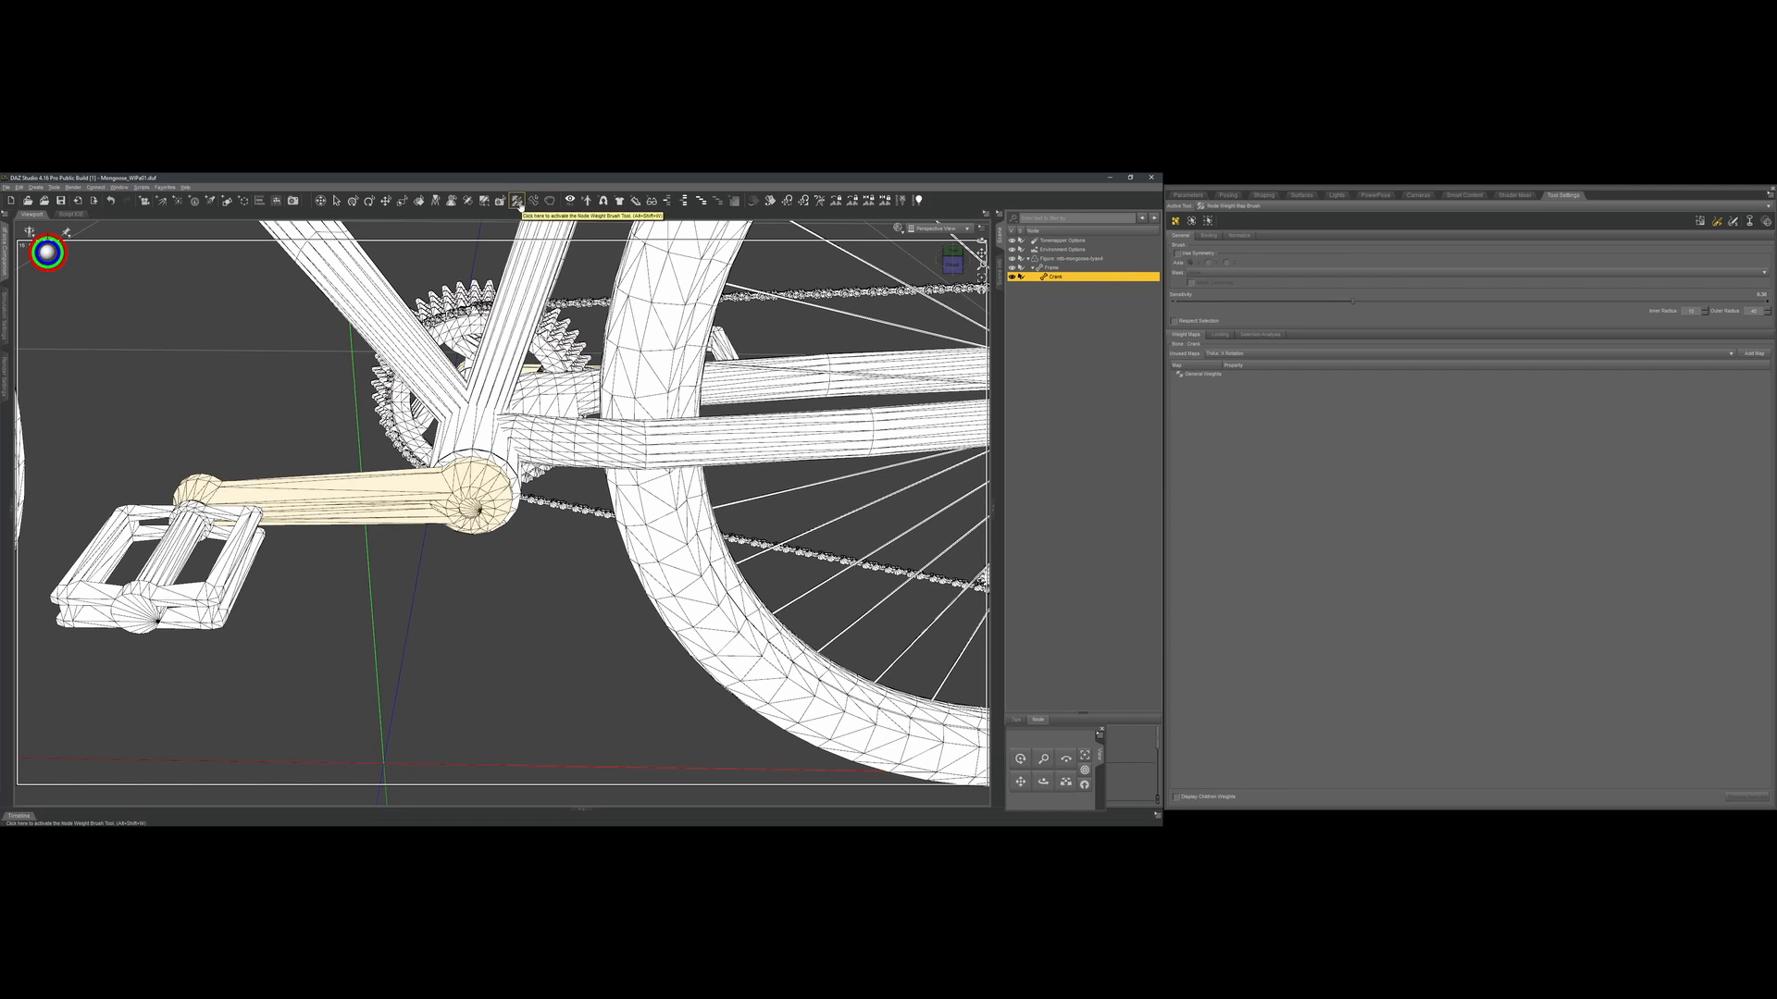
Fill the selected crank faces with 100% weight on the Crank bone's General Weights map.
click(1205, 374)
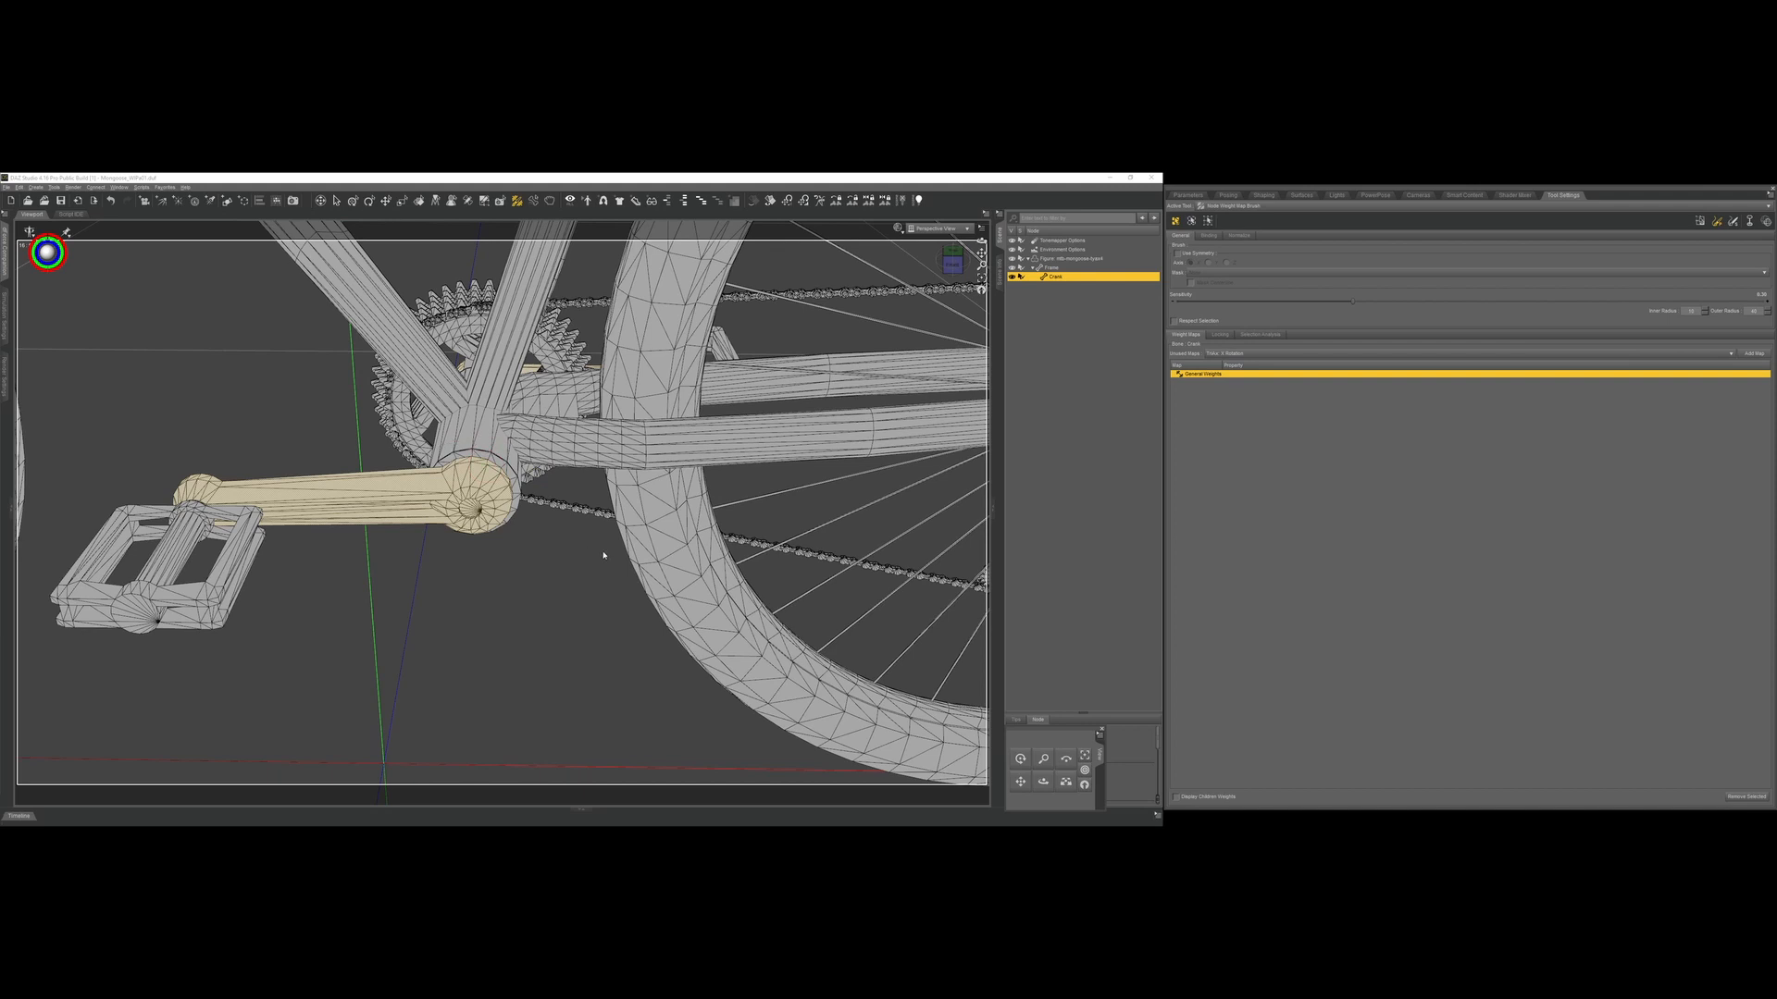
right_click(565, 575)
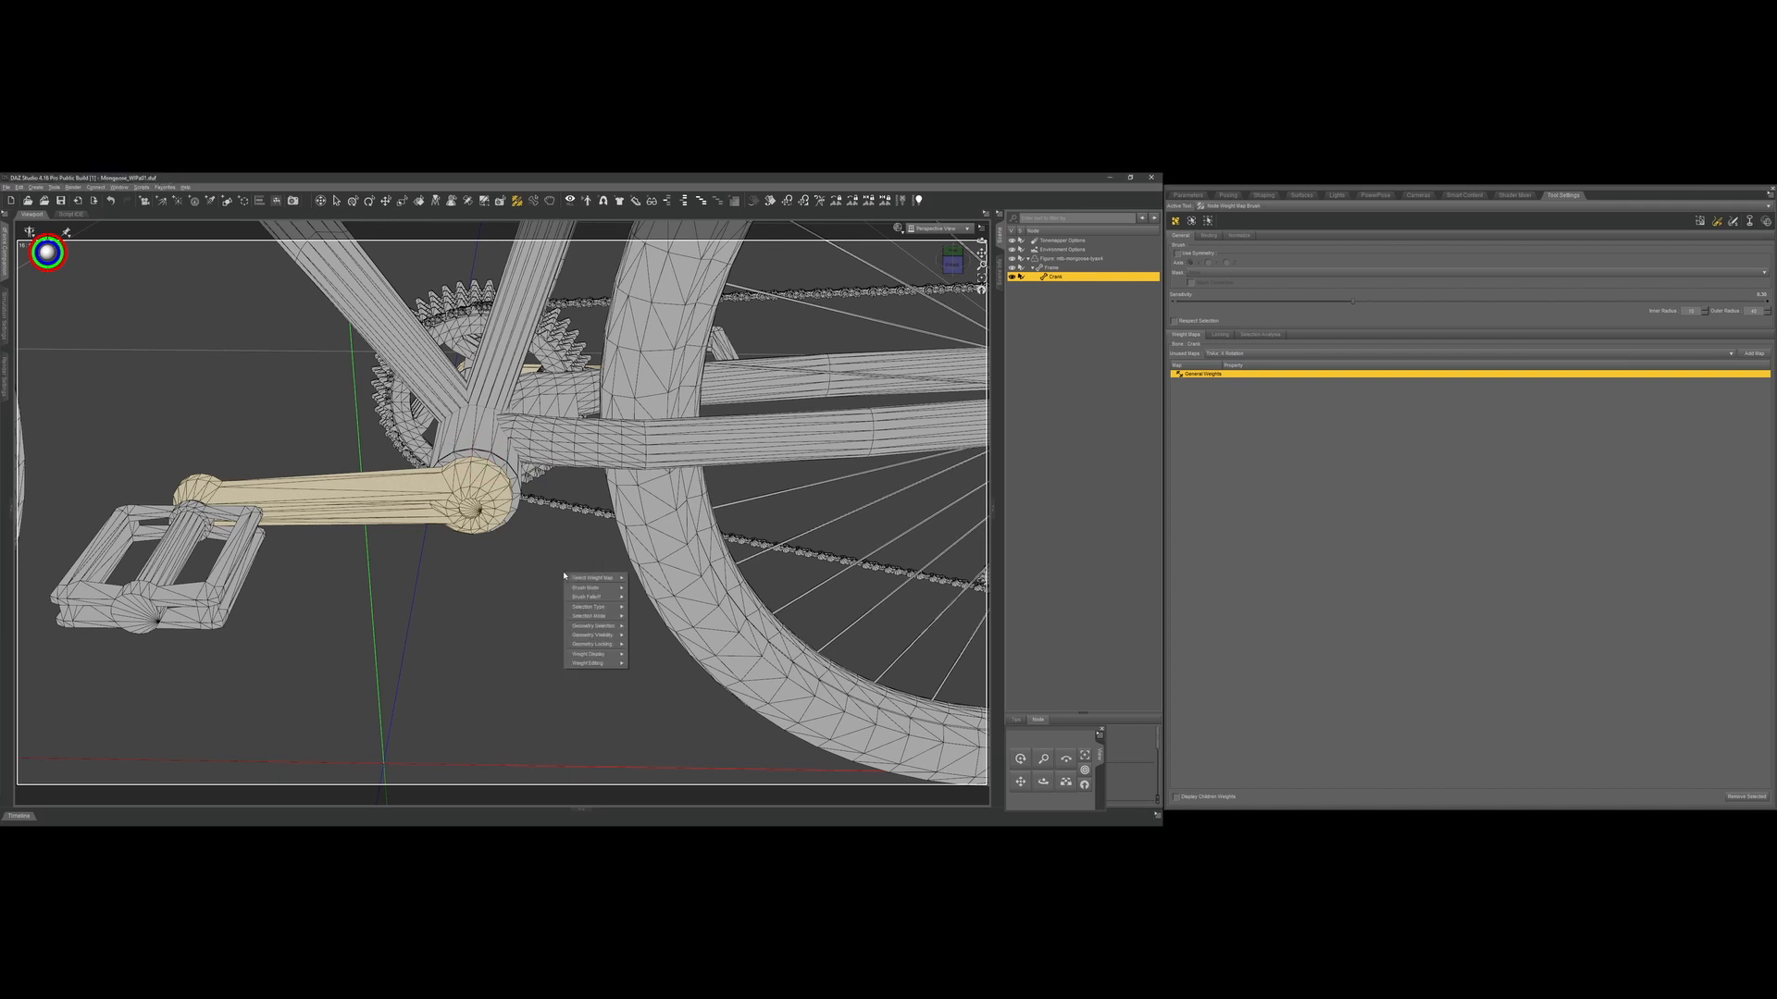
mouse_move(586, 664)
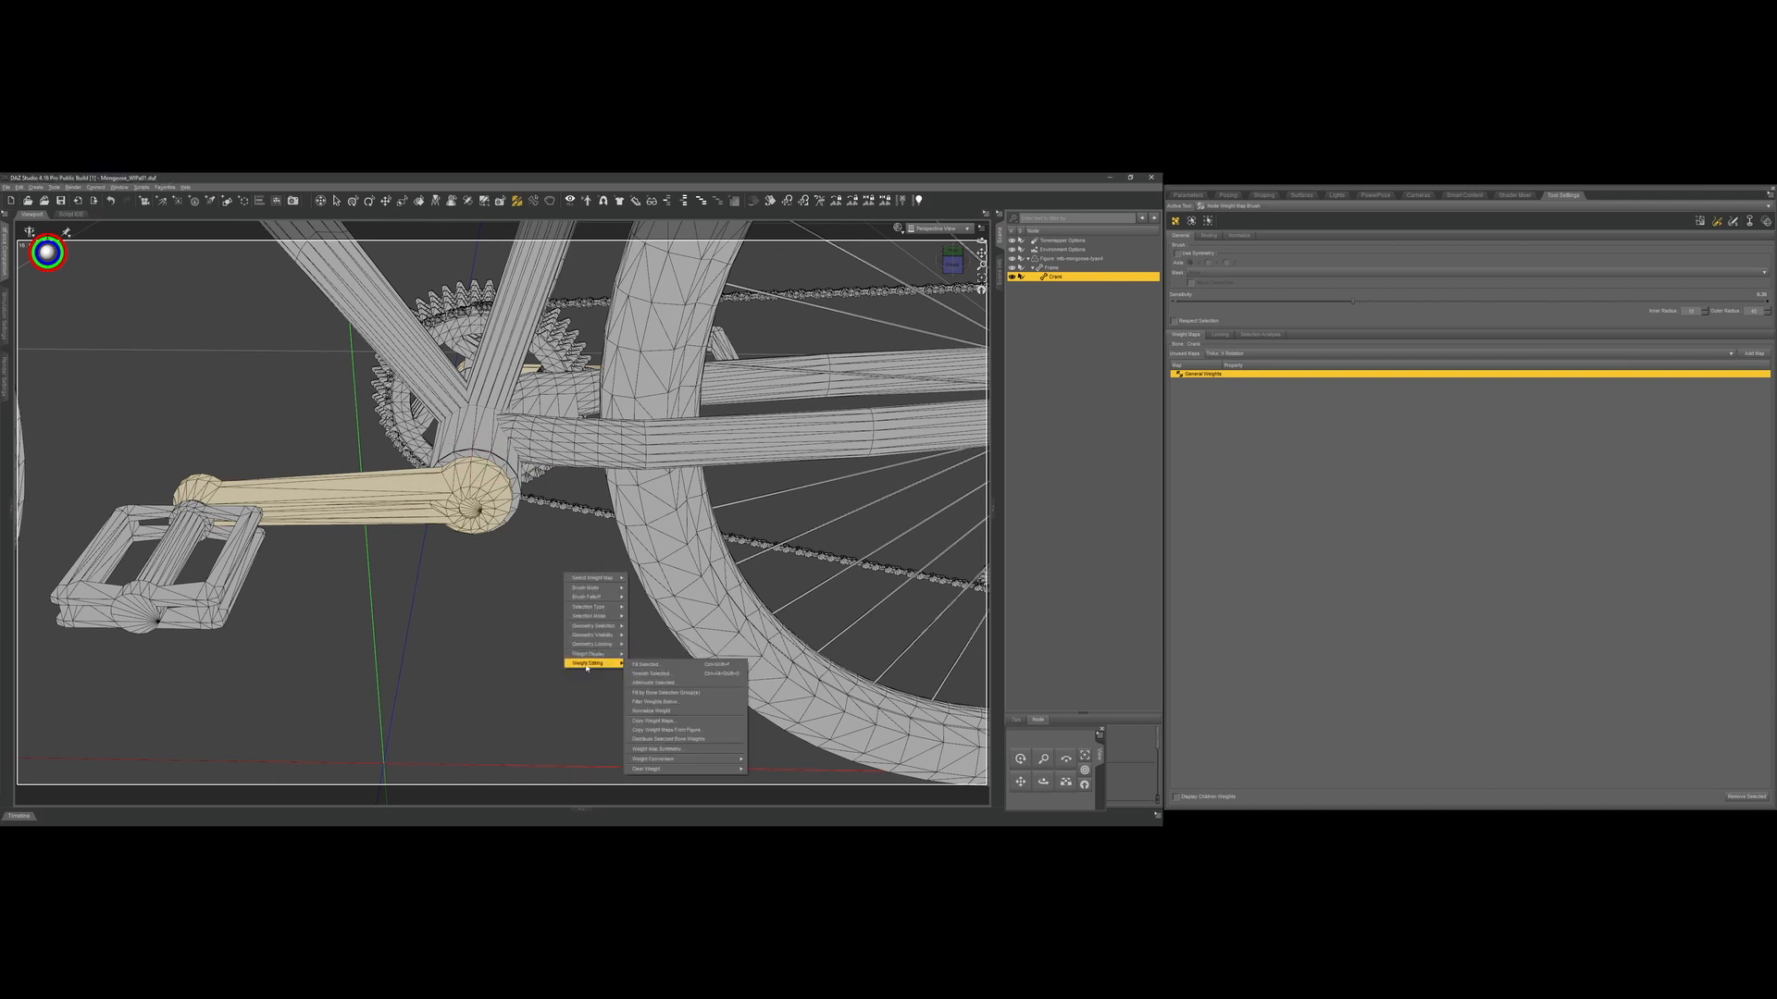
click(645, 665)
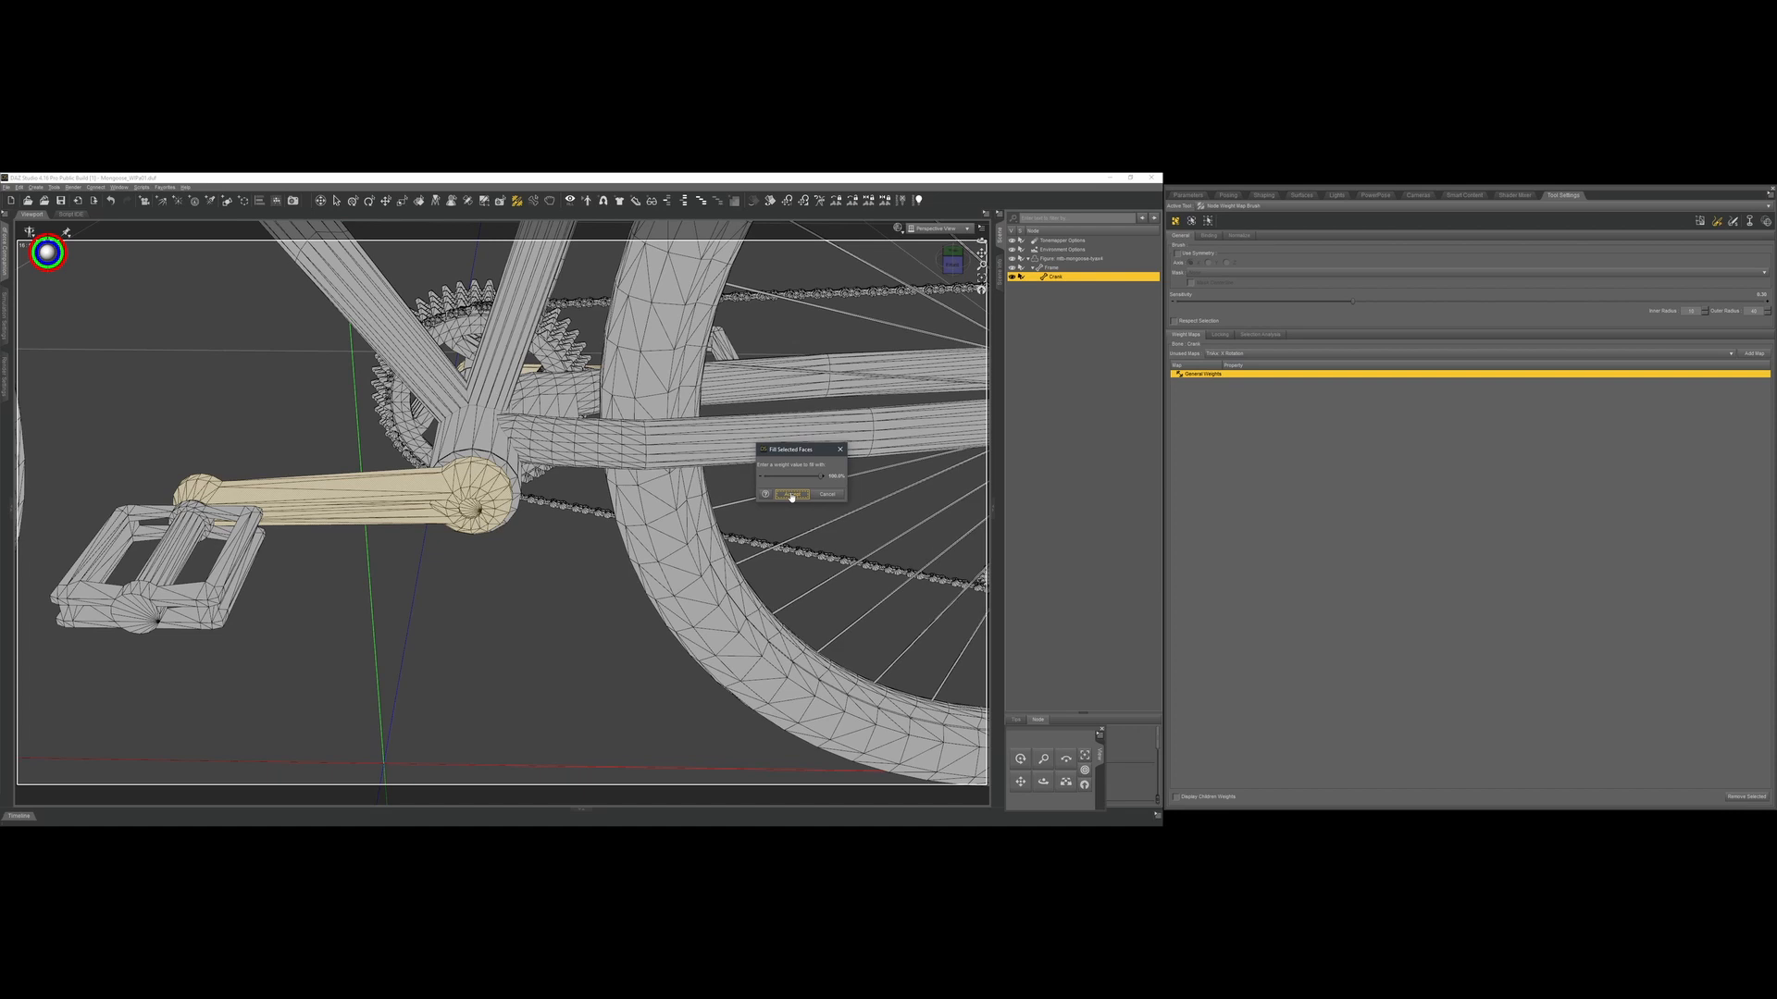
click(791, 495)
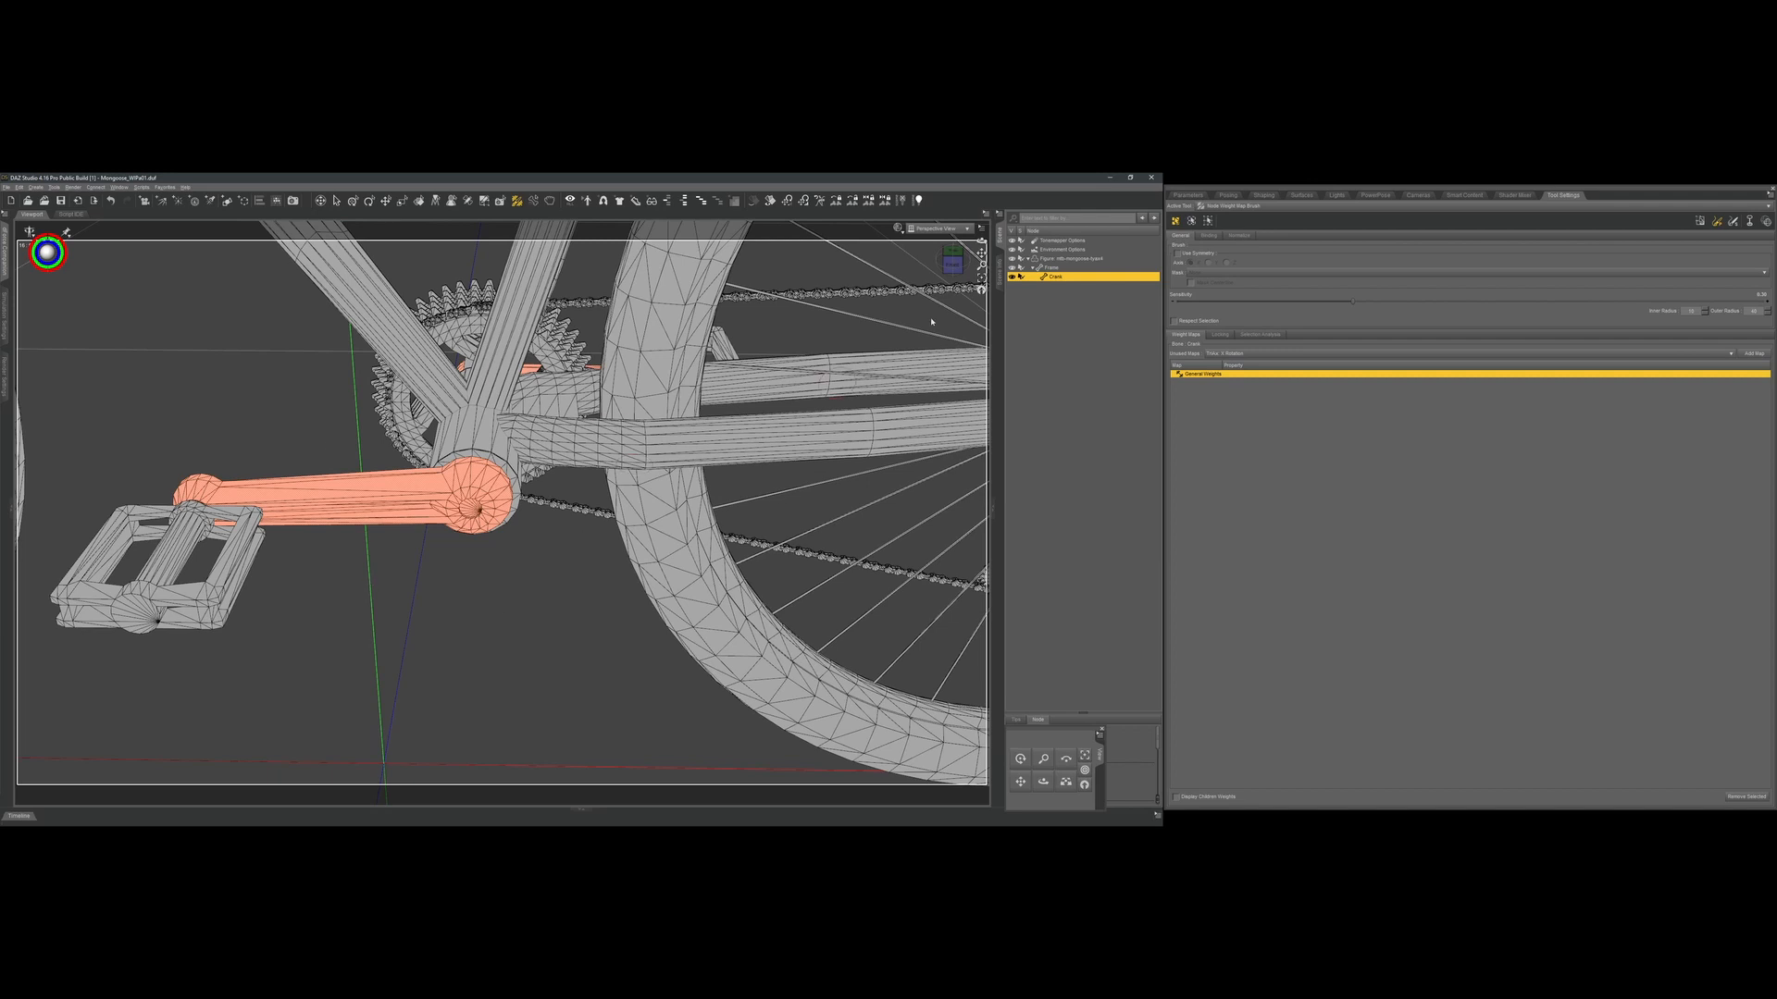
Test the Crank bone's Z rotation, inspect the weighted faces near the rear wheel, and undo the last weight fill.
click(952, 260)
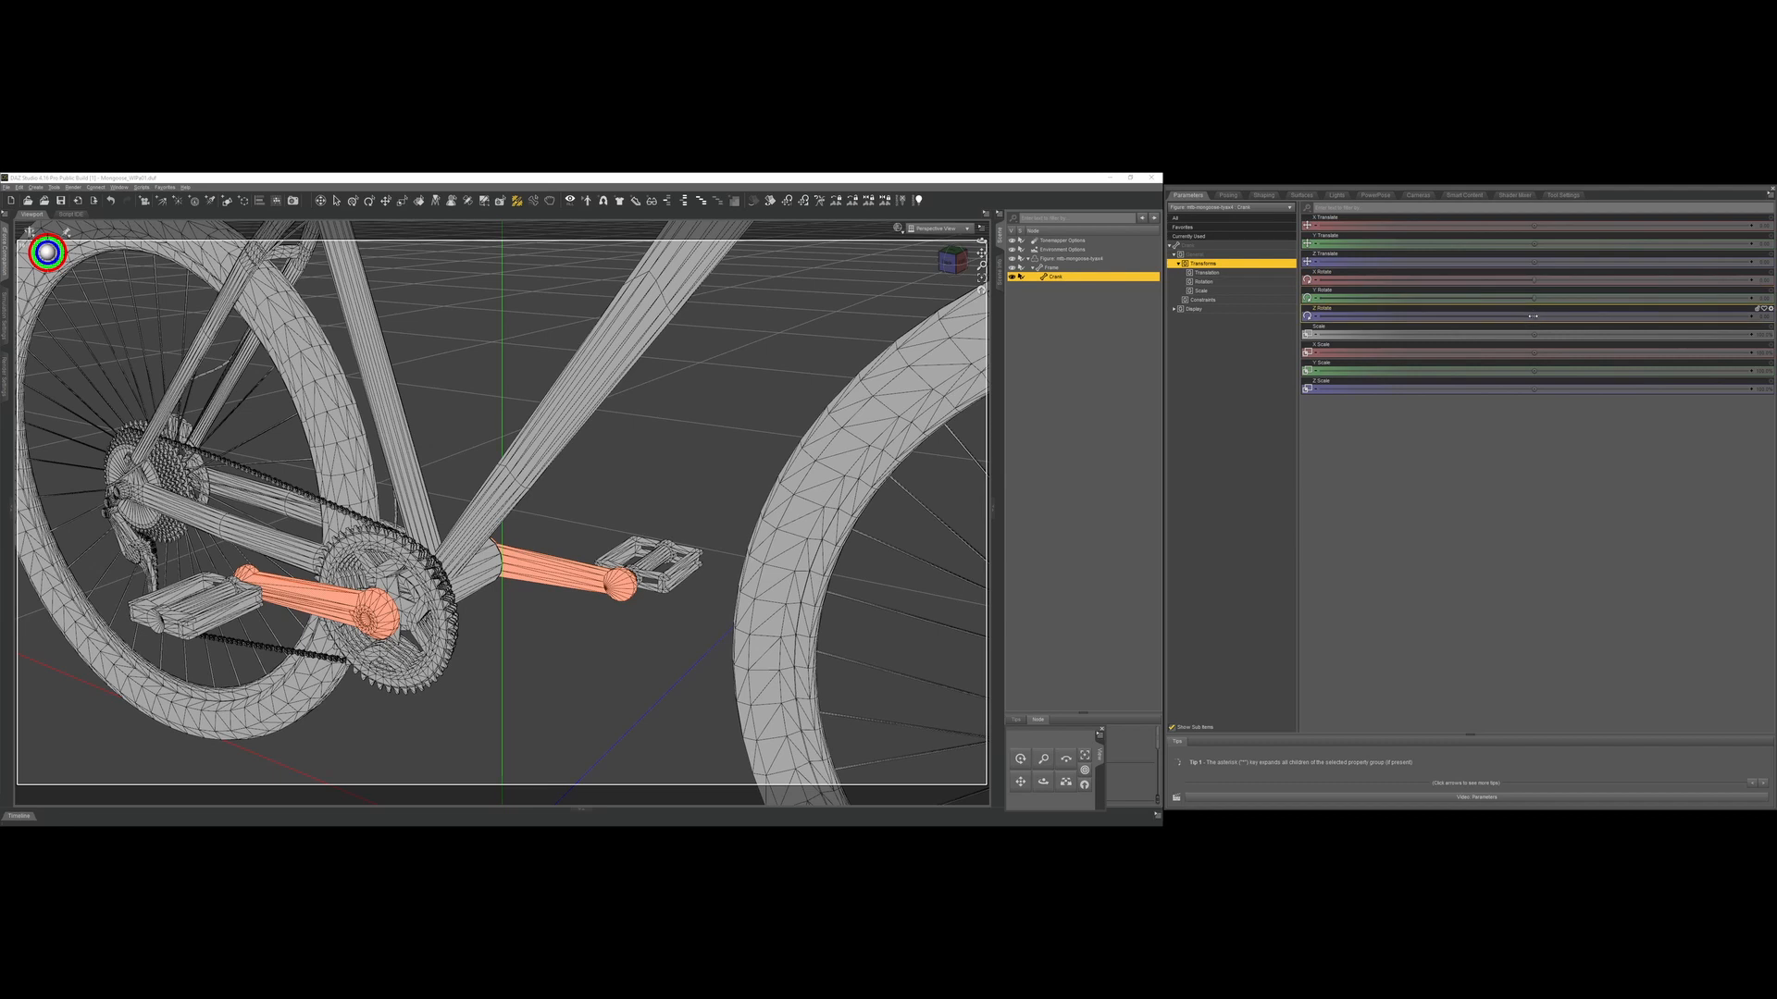
mouse_move(1534, 317)
mouse_down()
mouse_move(1618, 325)
mouse_move(1548, 331)
mouse_up()
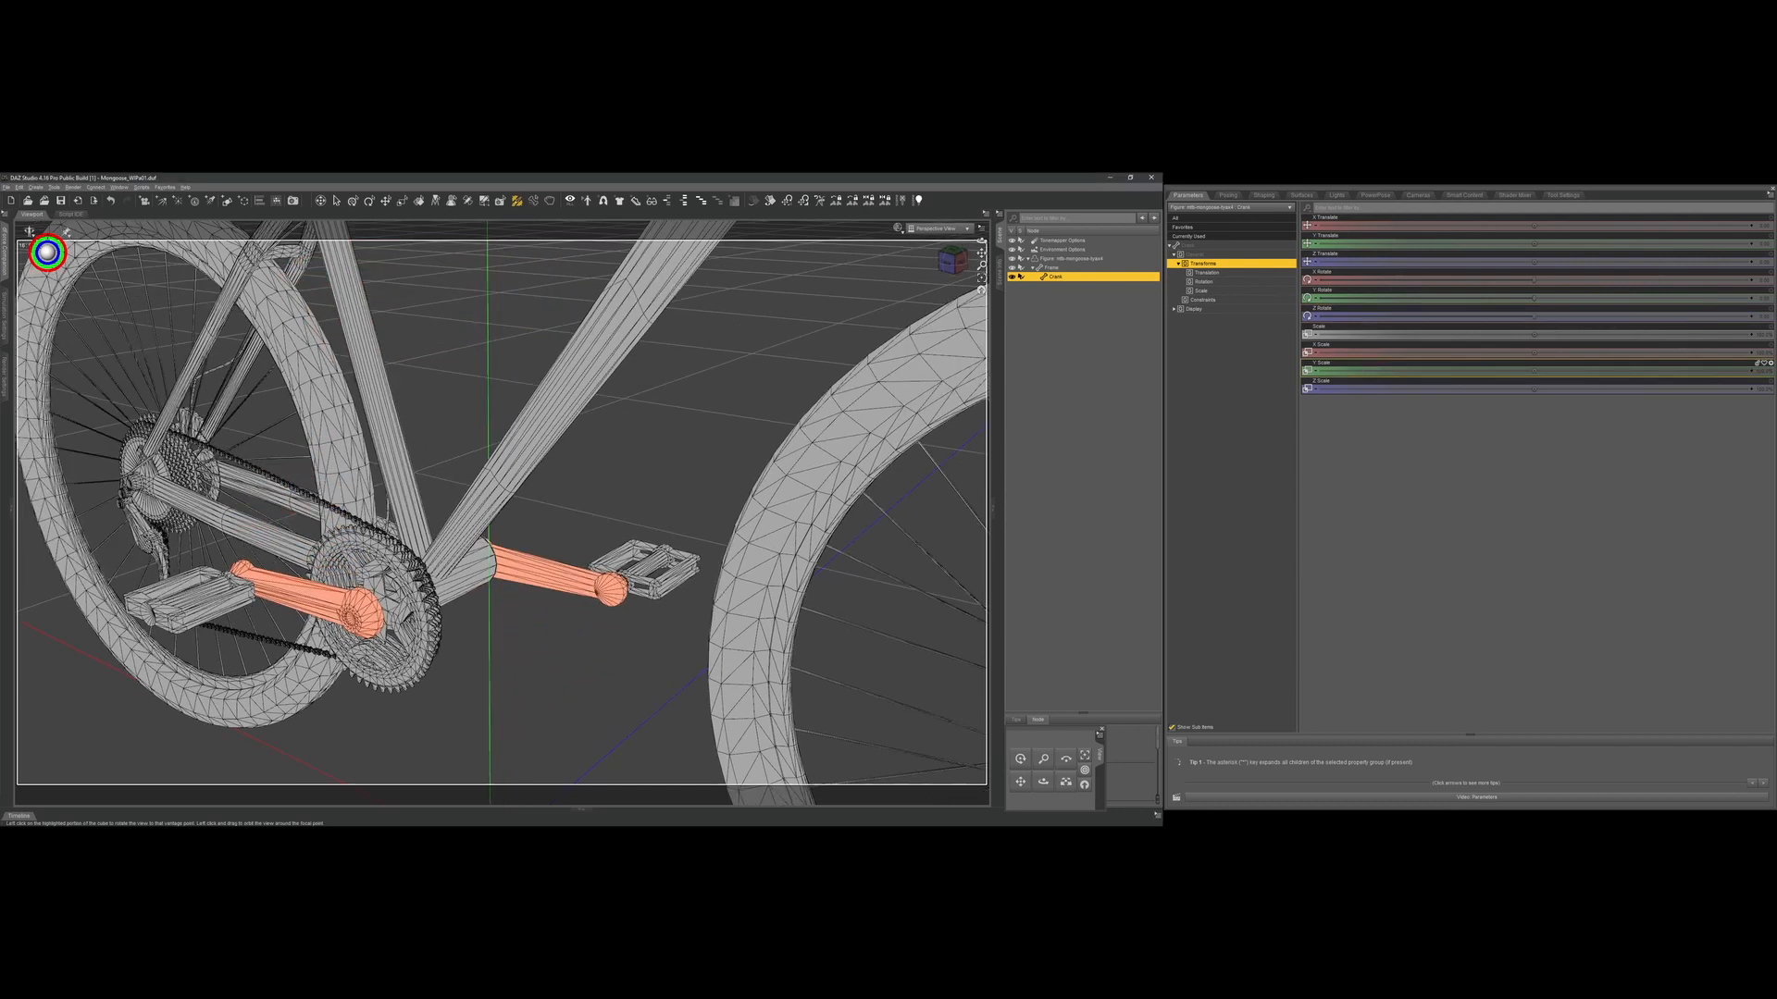
drag(952, 260, 938, 227)
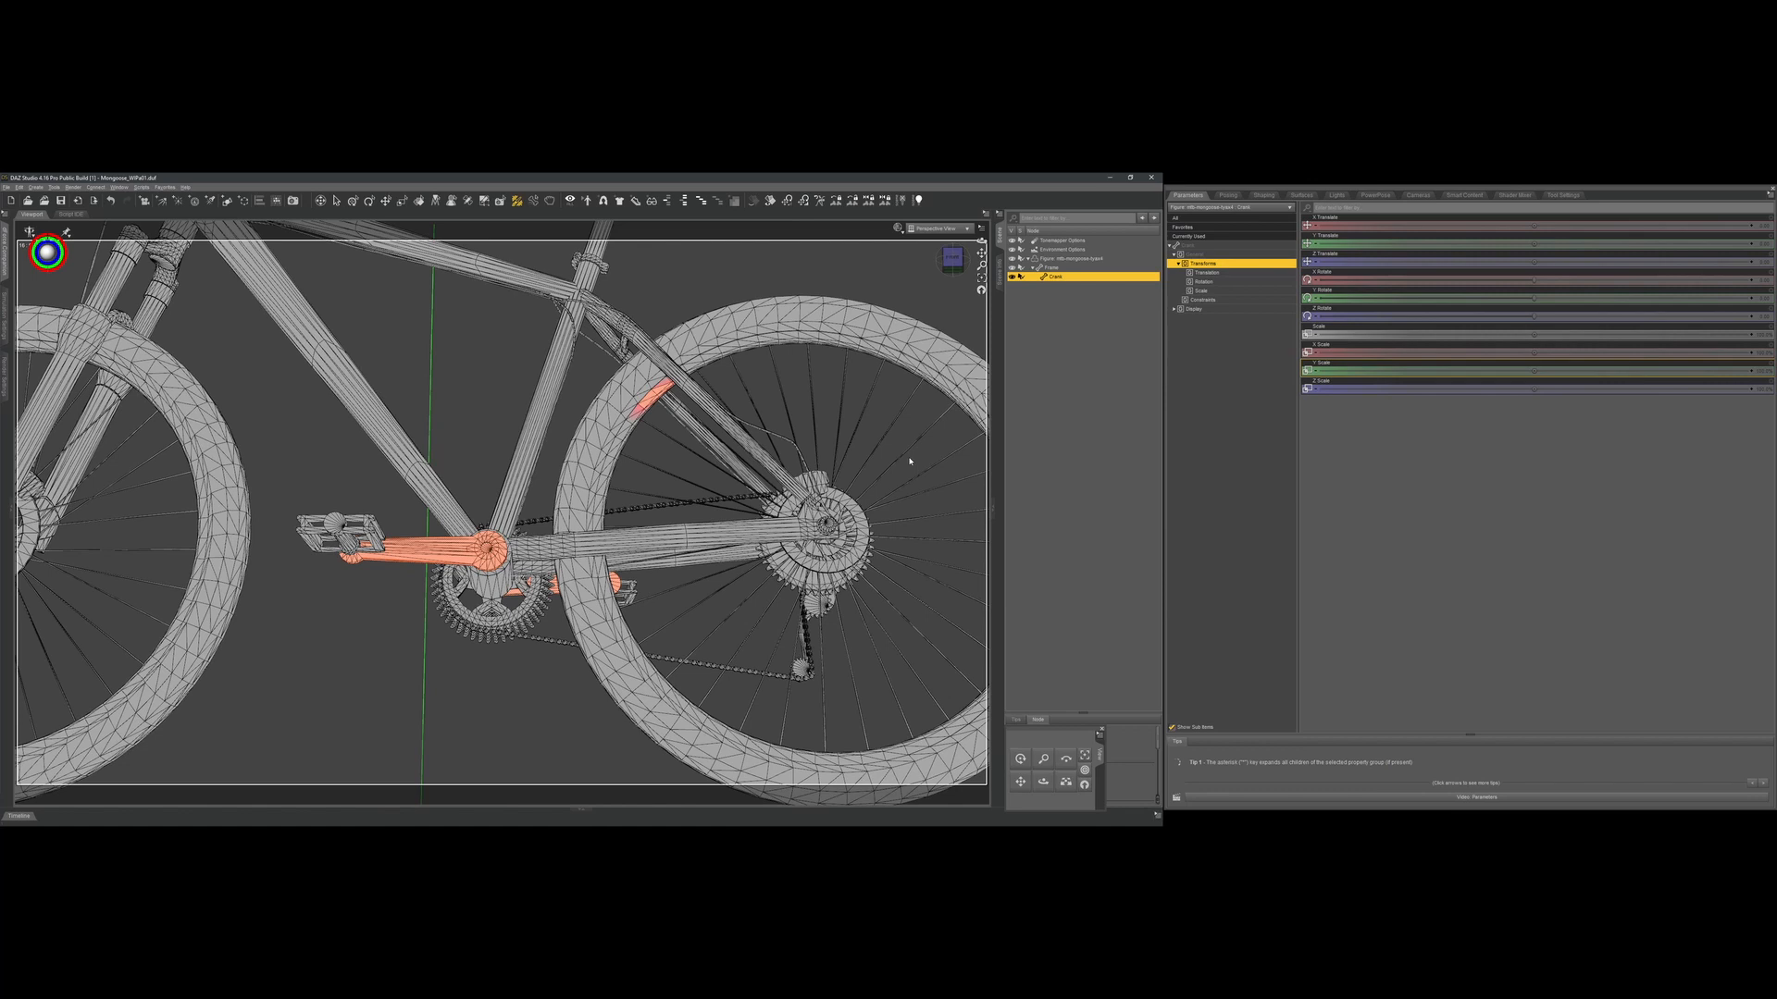
key(ctrl+z)
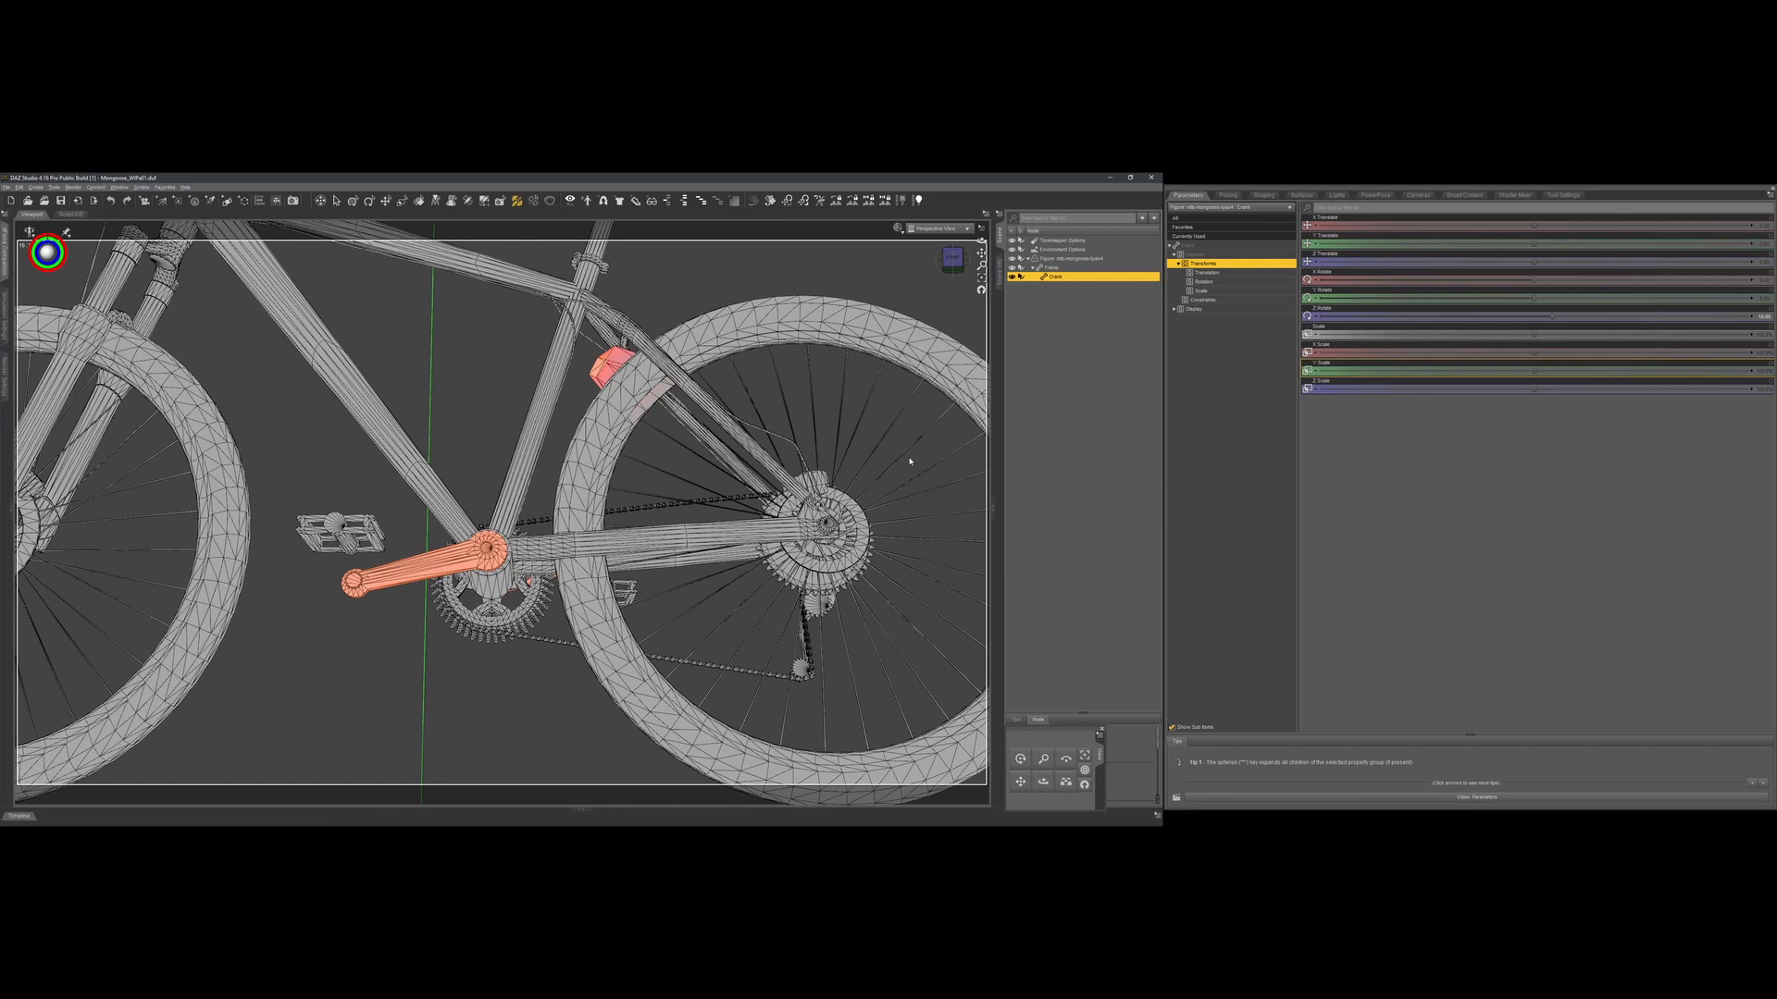
key(ctrl+z)
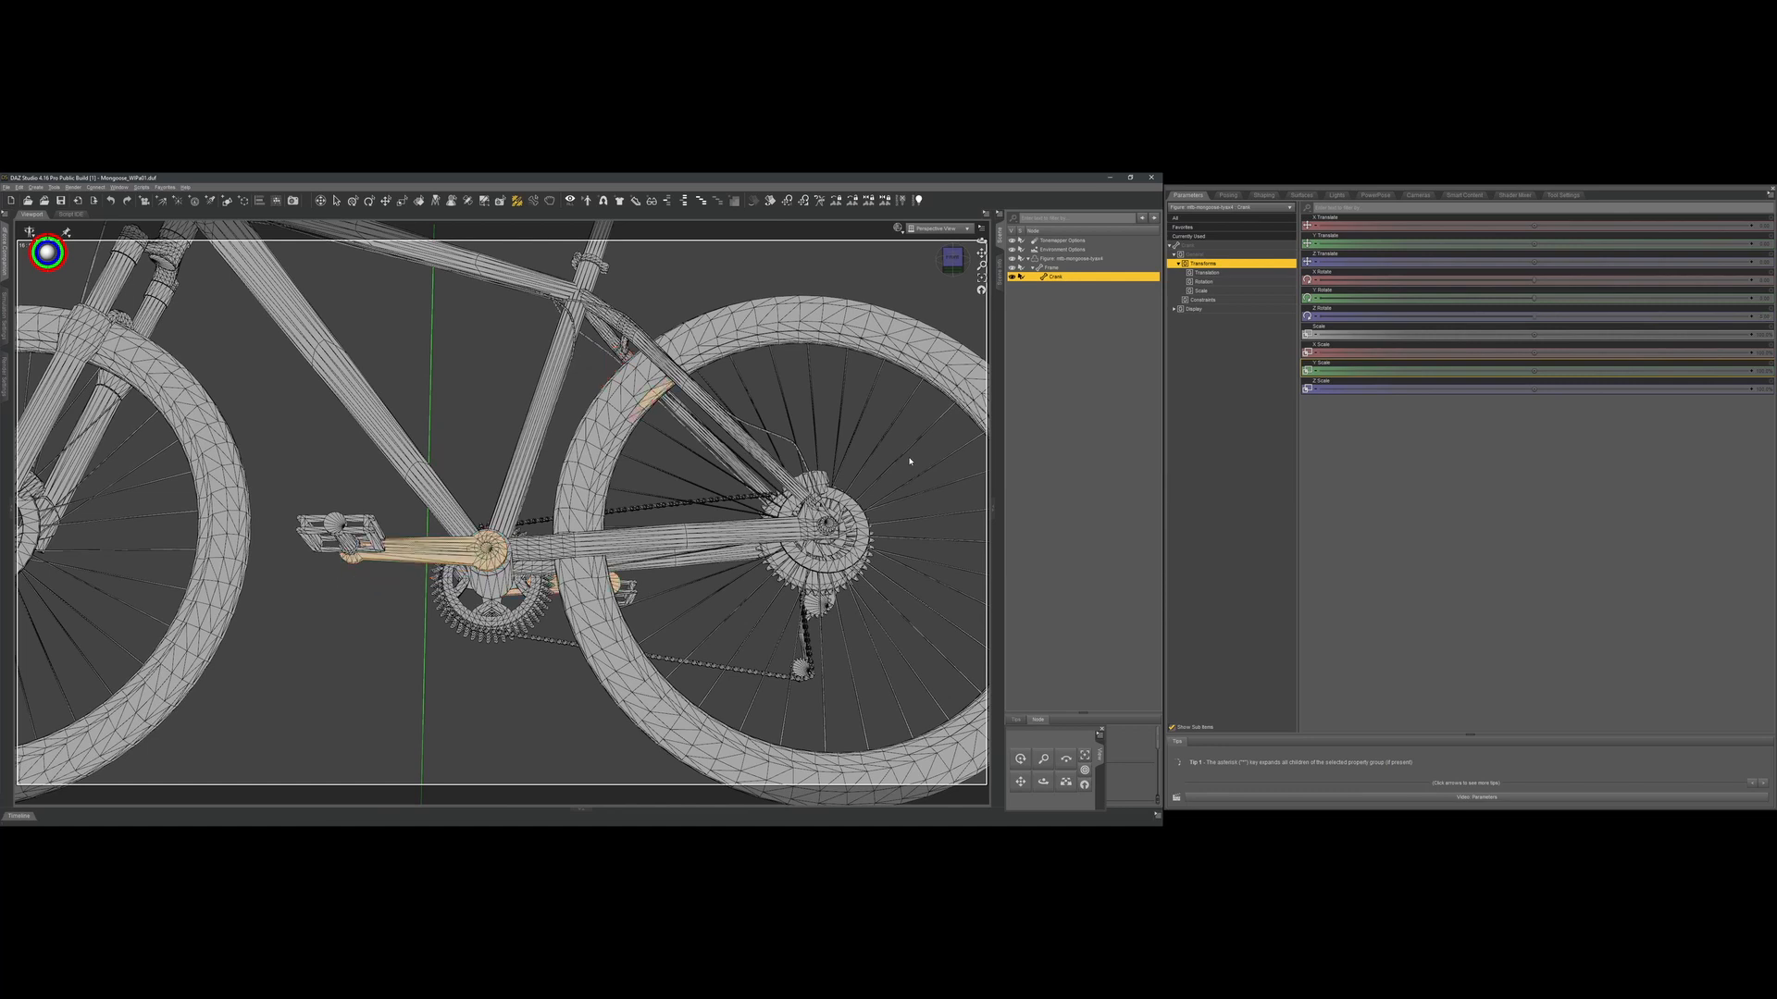
Fill the selected crank faces again with 100% weight for the Crank bone using the Node Weight Map Brush.
right_click(489, 607)
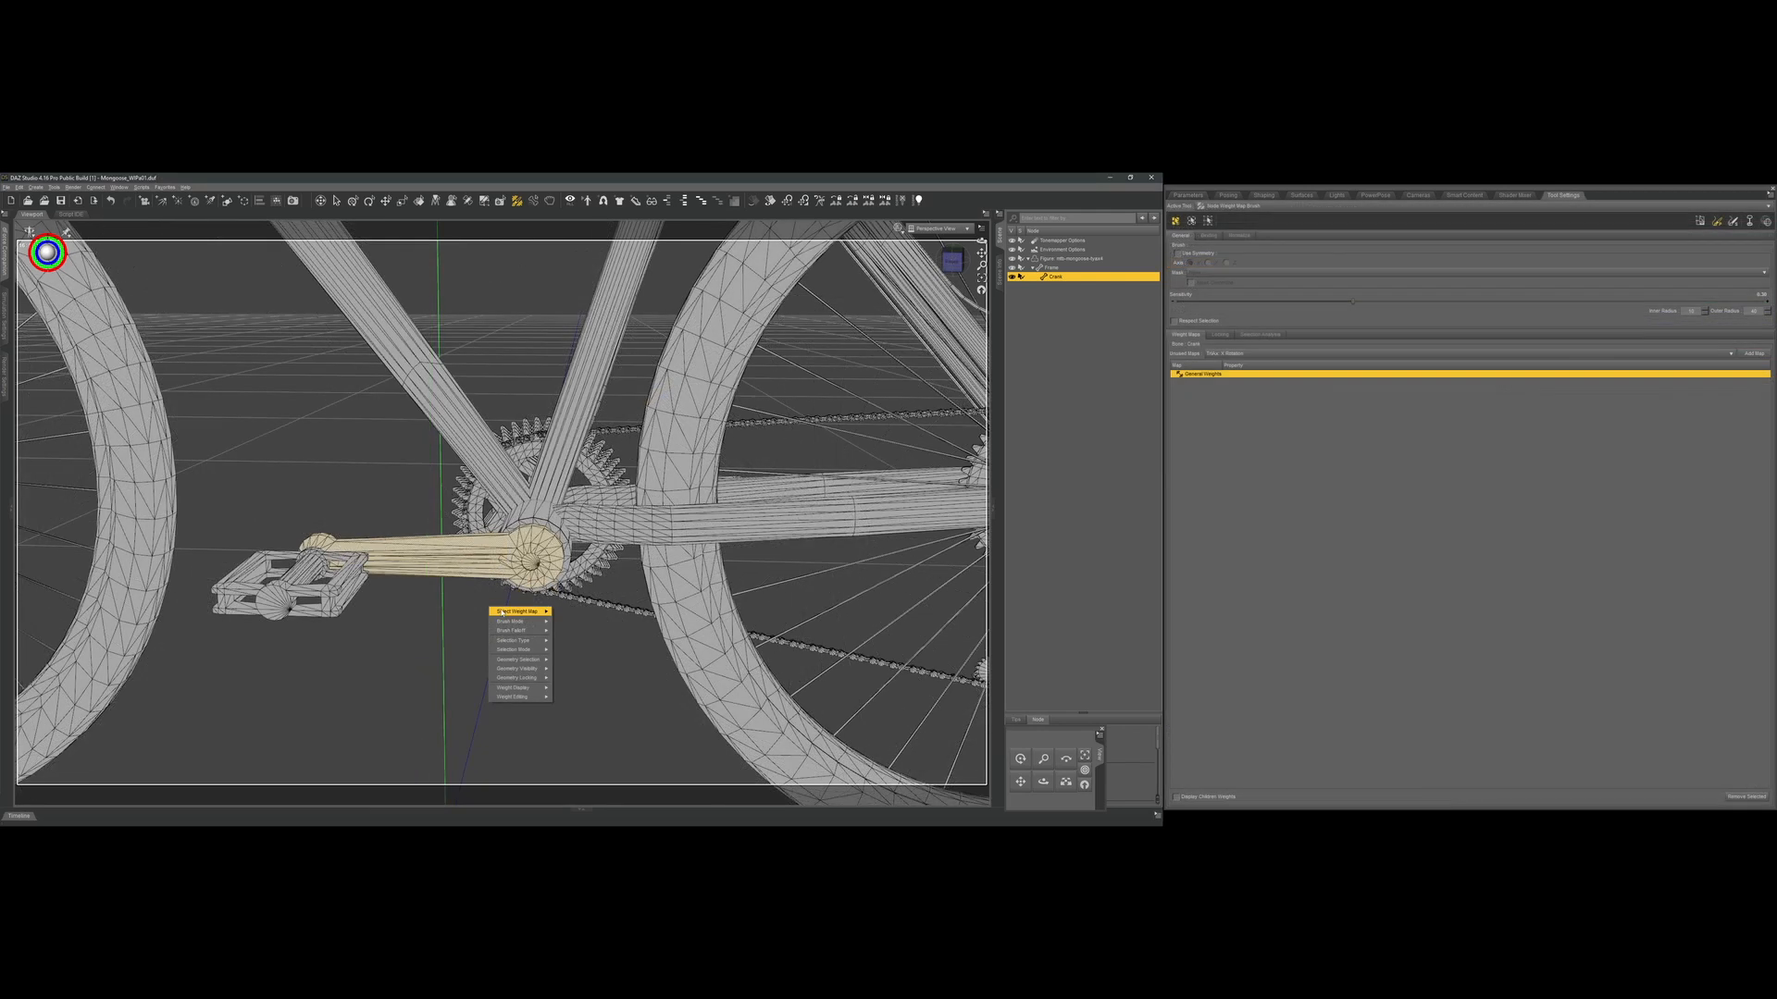
mouse_move(502, 612)
mouse_move(519, 696)
click(592, 697)
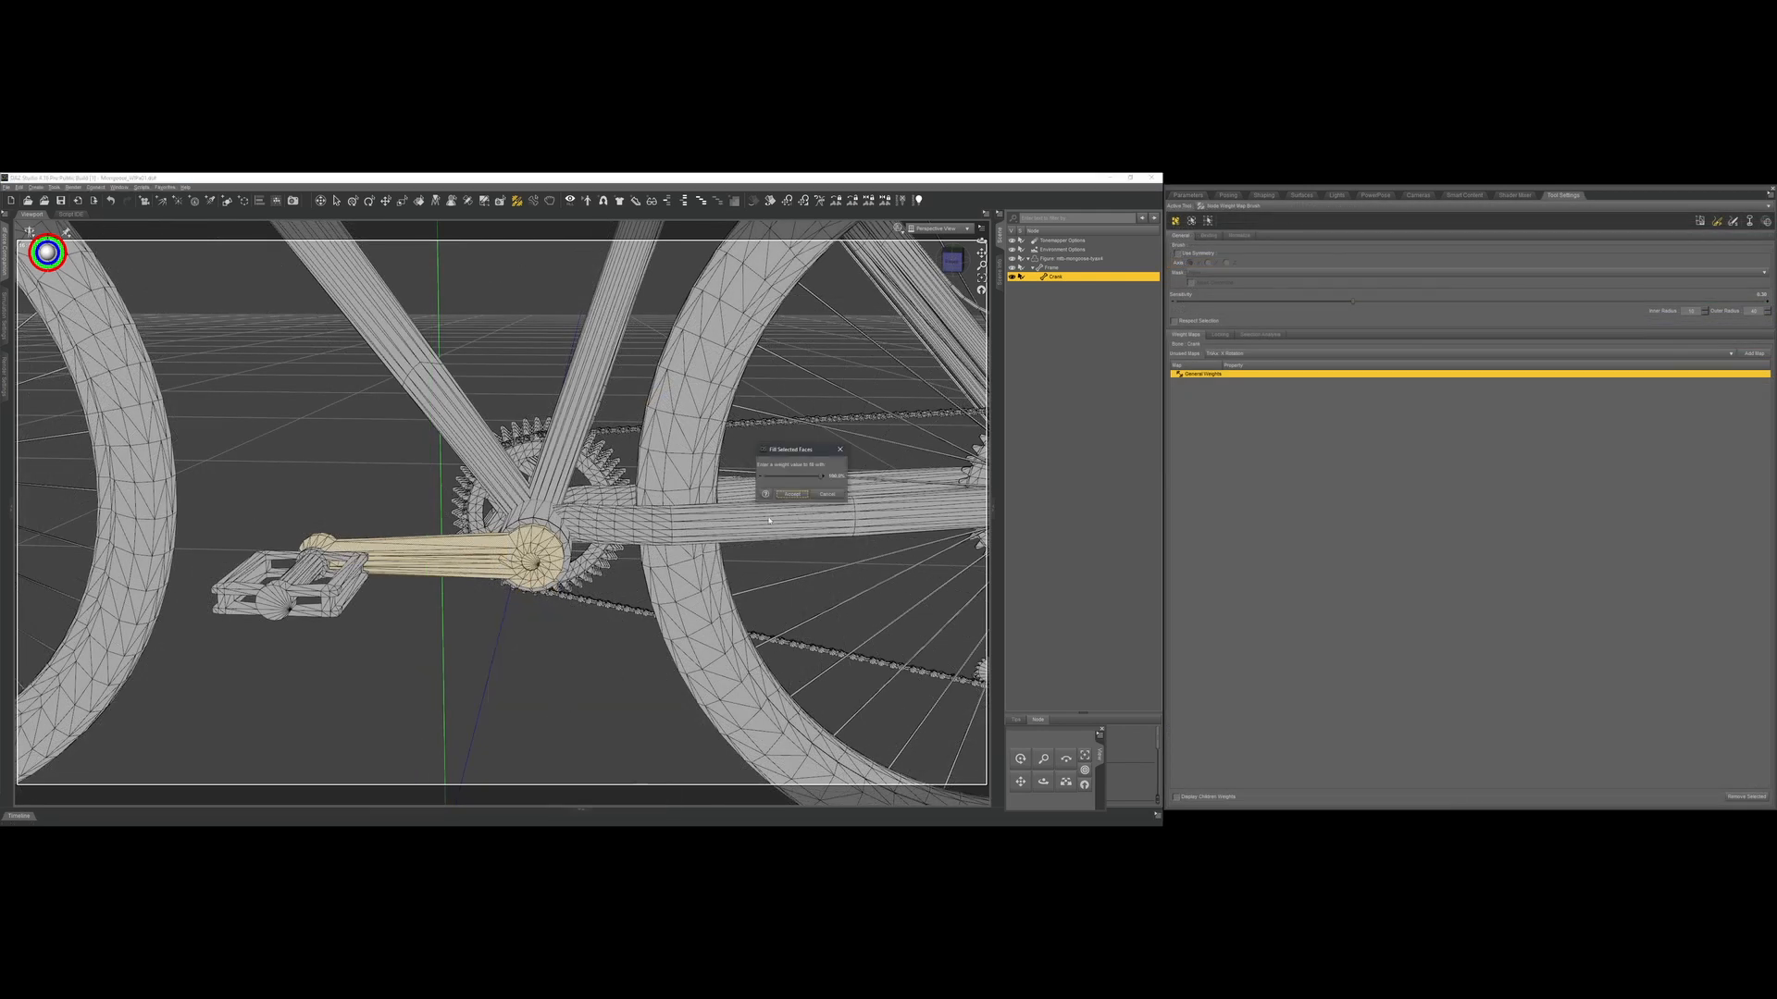
click(792, 494)
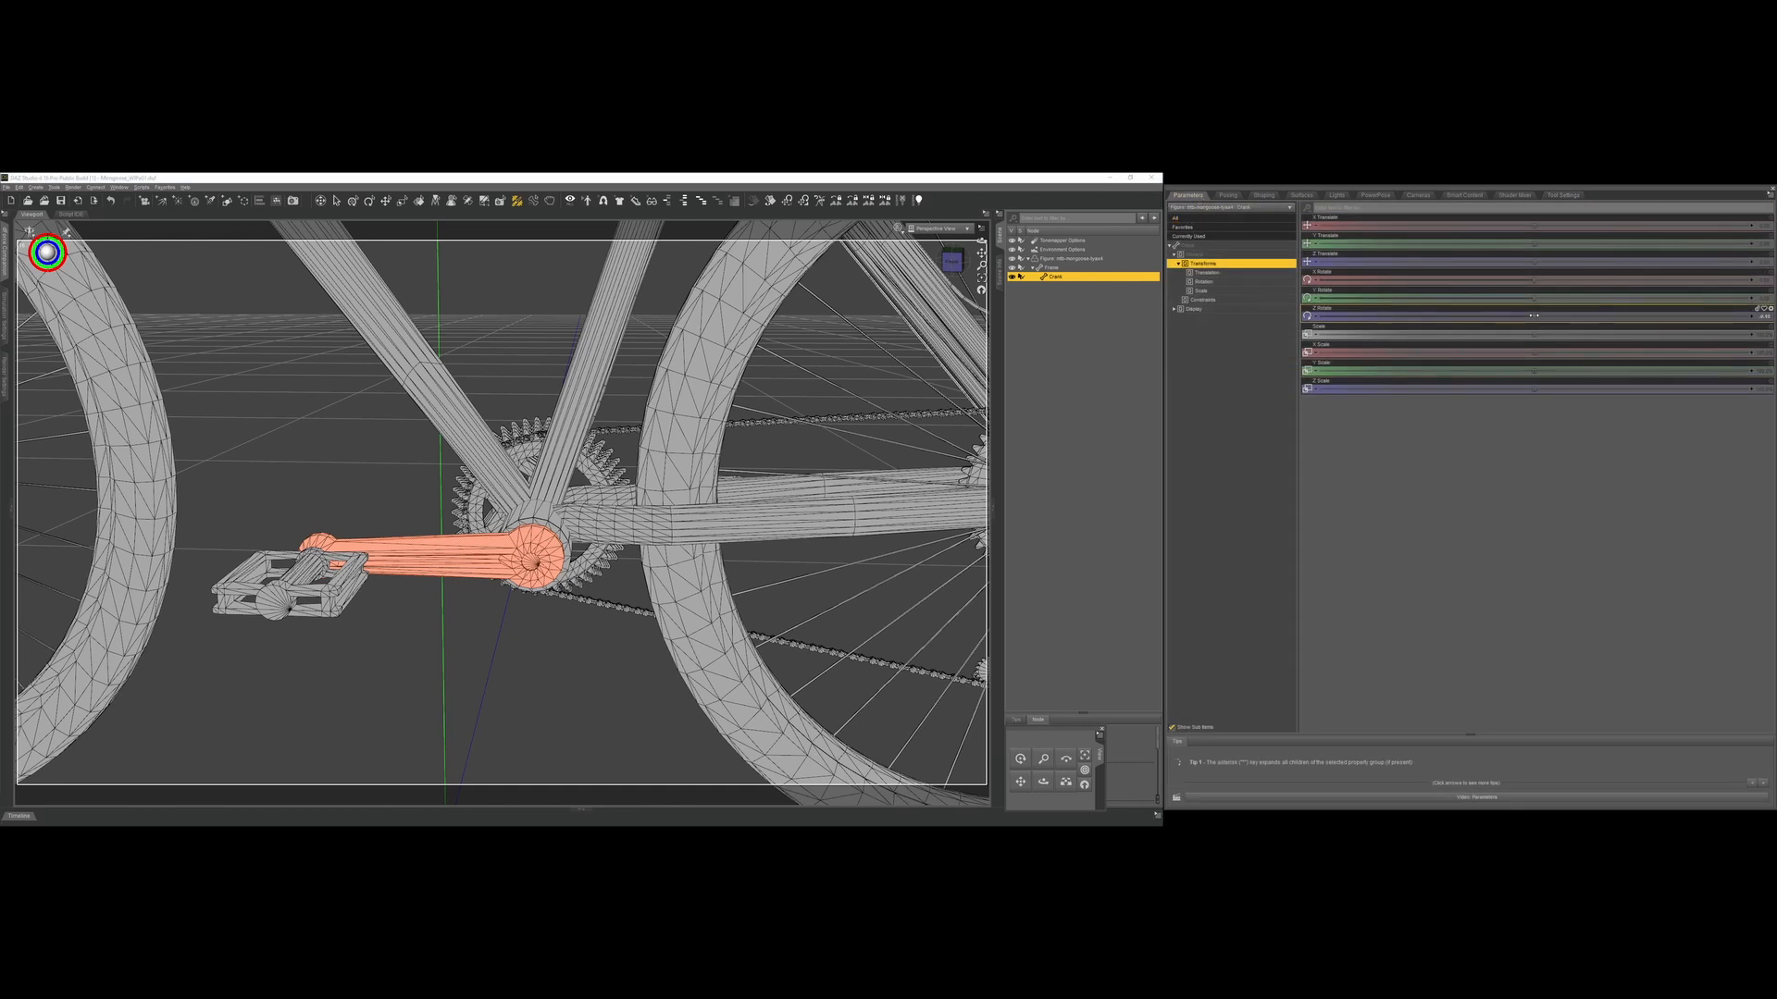
Rotate the Crank bone around Z to check that both crank arms turn about the axle.
drag(1533, 315, 1670, 327)
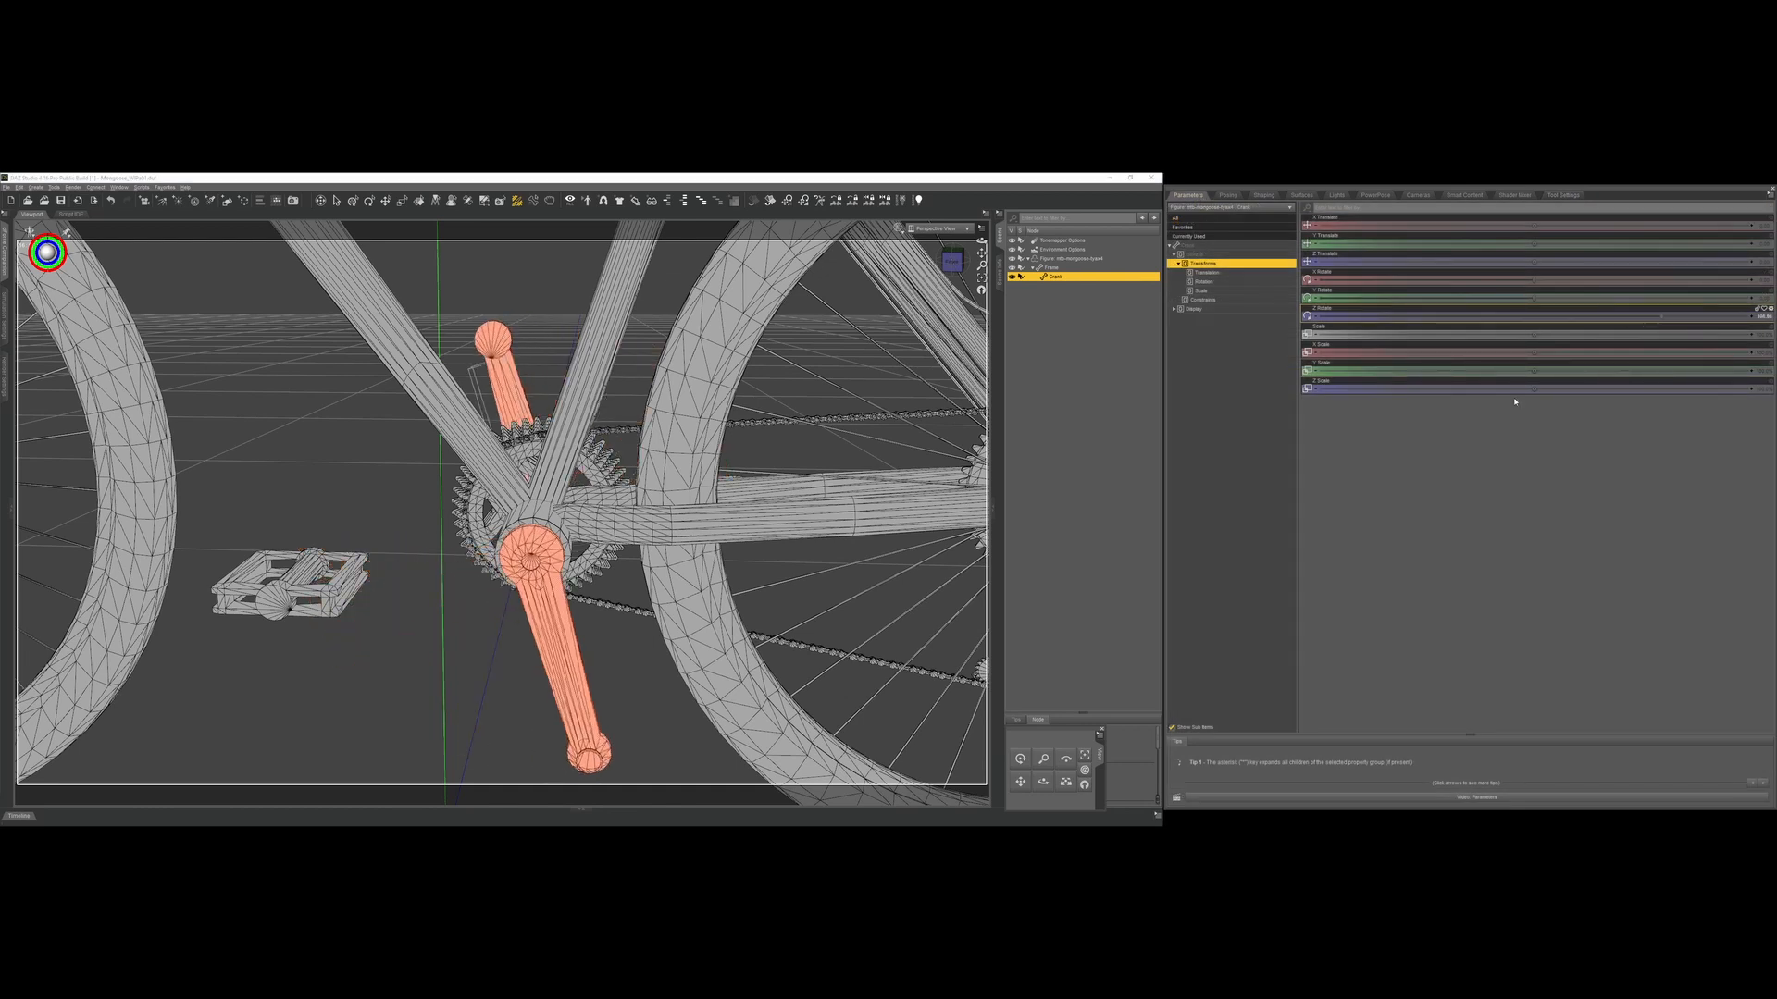
scroll(767, 451, down, 5)
scroll(767, 452, down, 5)
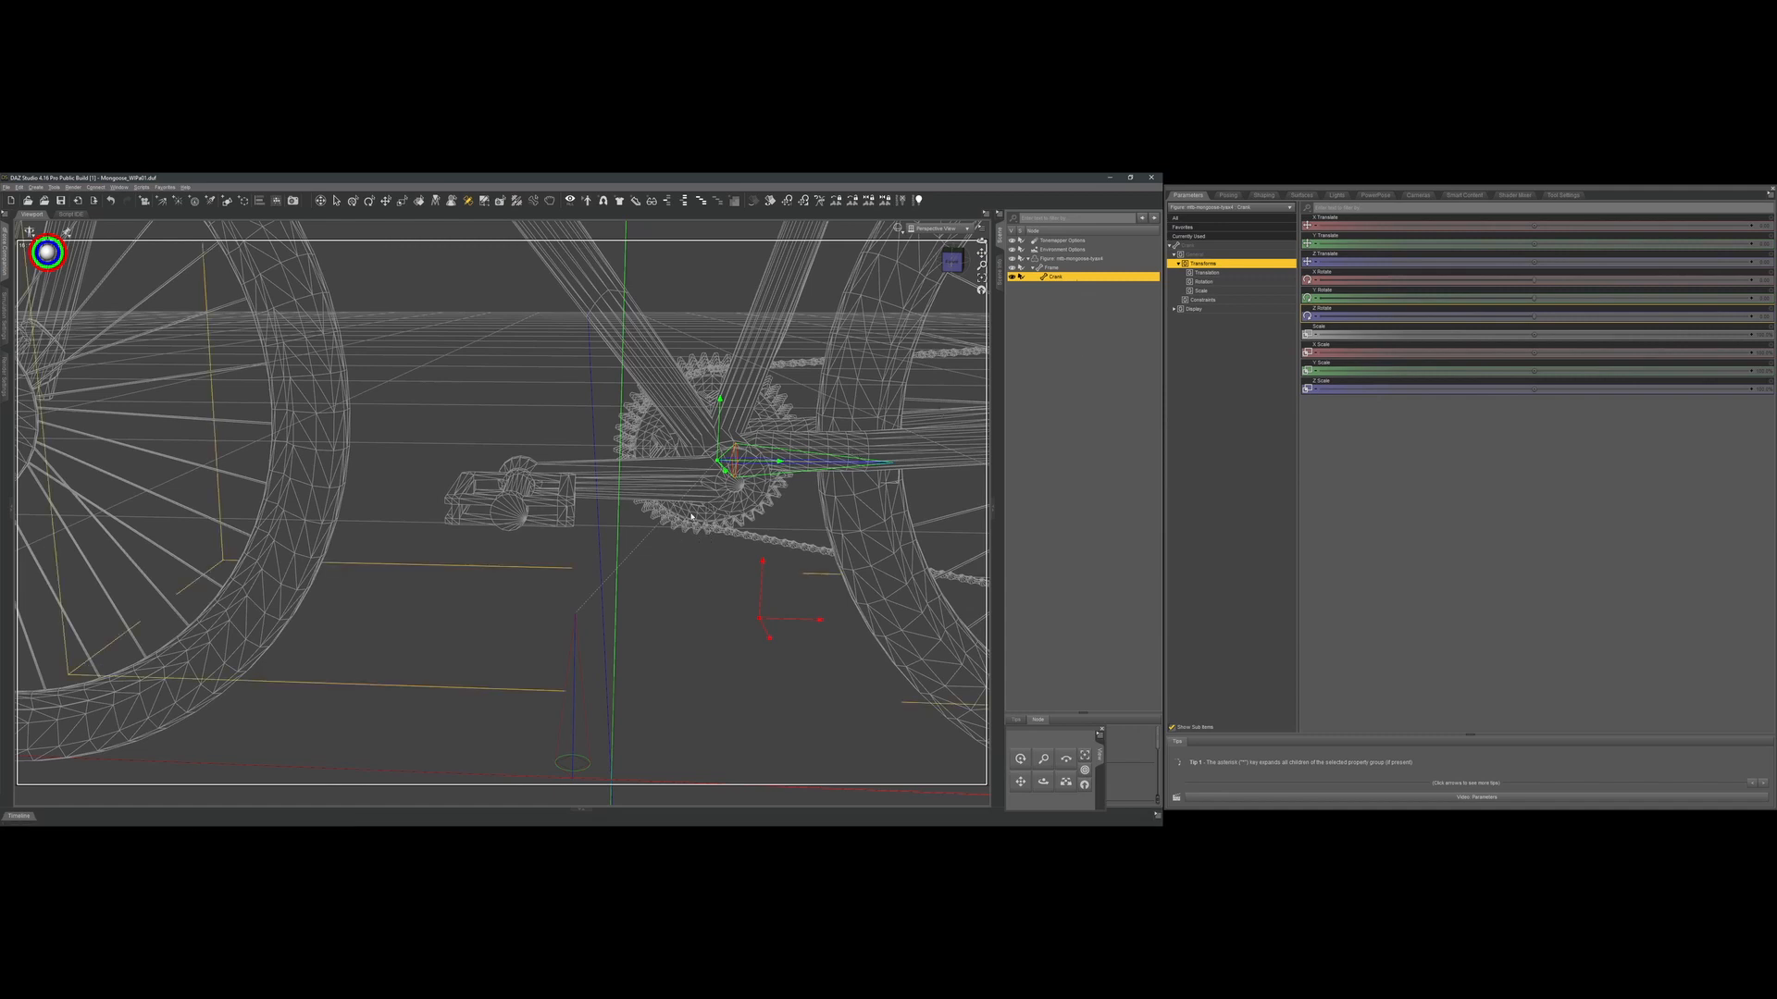
Create a child bone named Pedal L under the Crank bone.
right_click(619, 562)
mouse_move(648, 575)
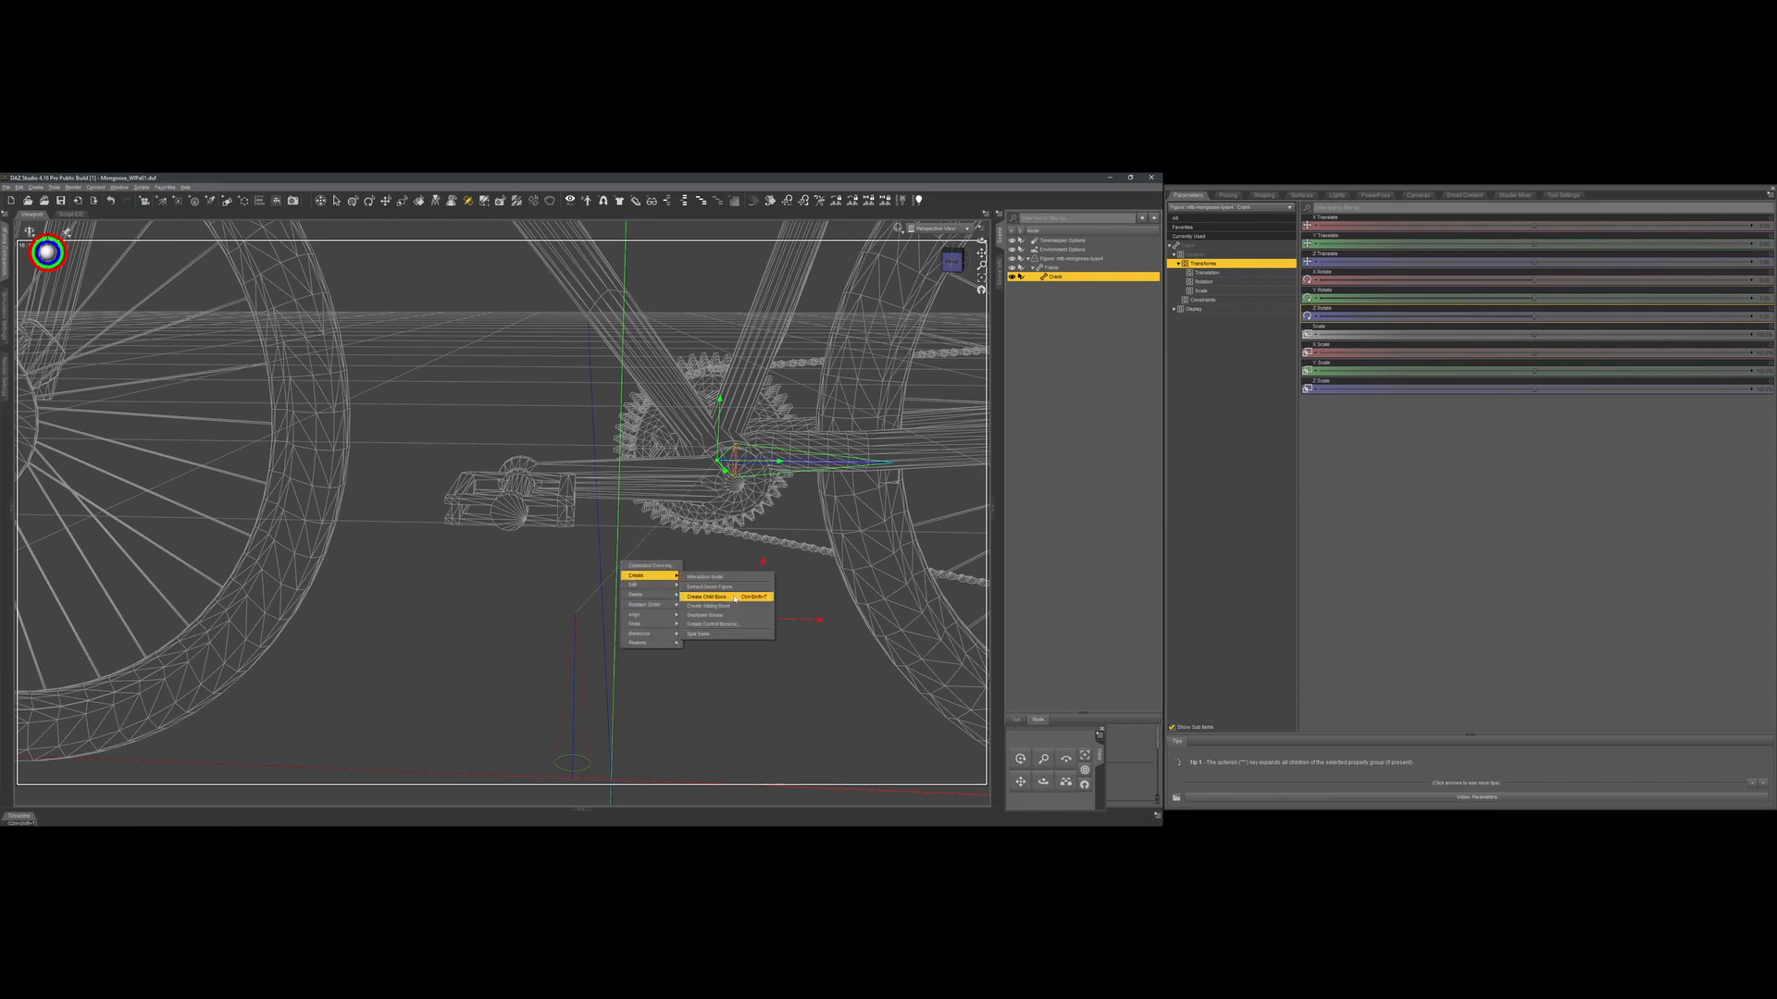
click(735, 599)
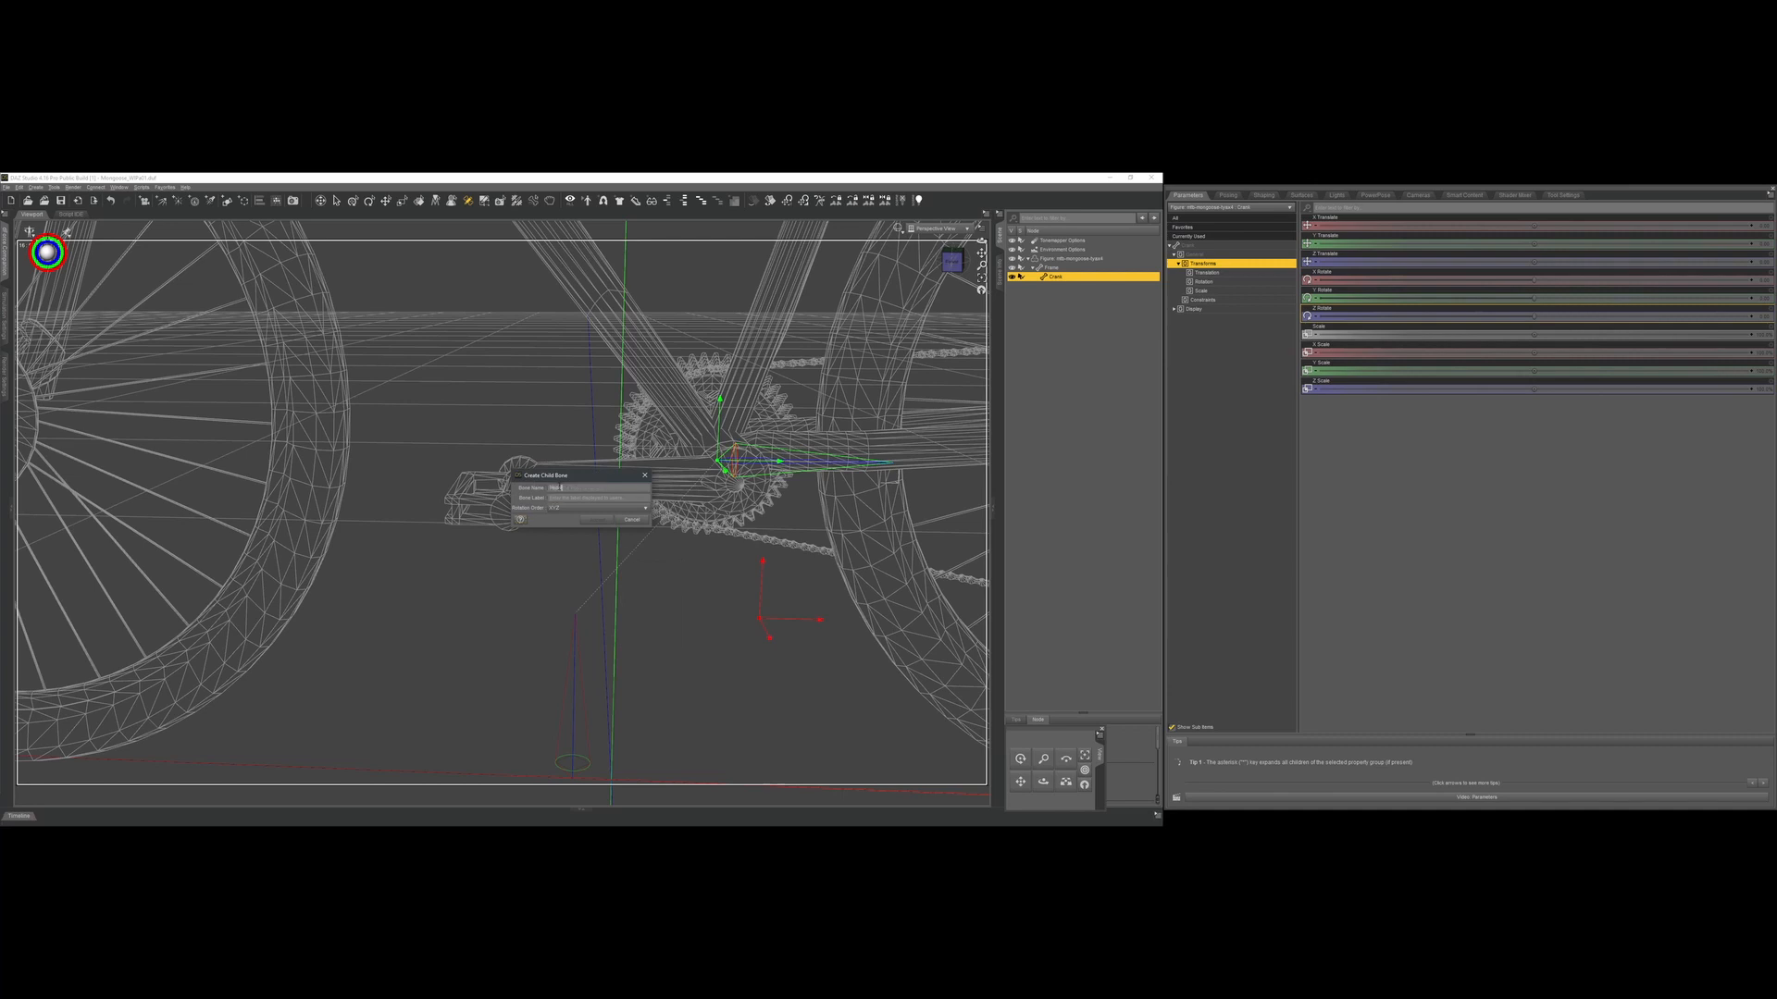
key(Tab)
click(596, 520)
In the front view, move the Pedal L bone's center point onto the pedal axle and its end point onto the crank arm.
click(937, 229)
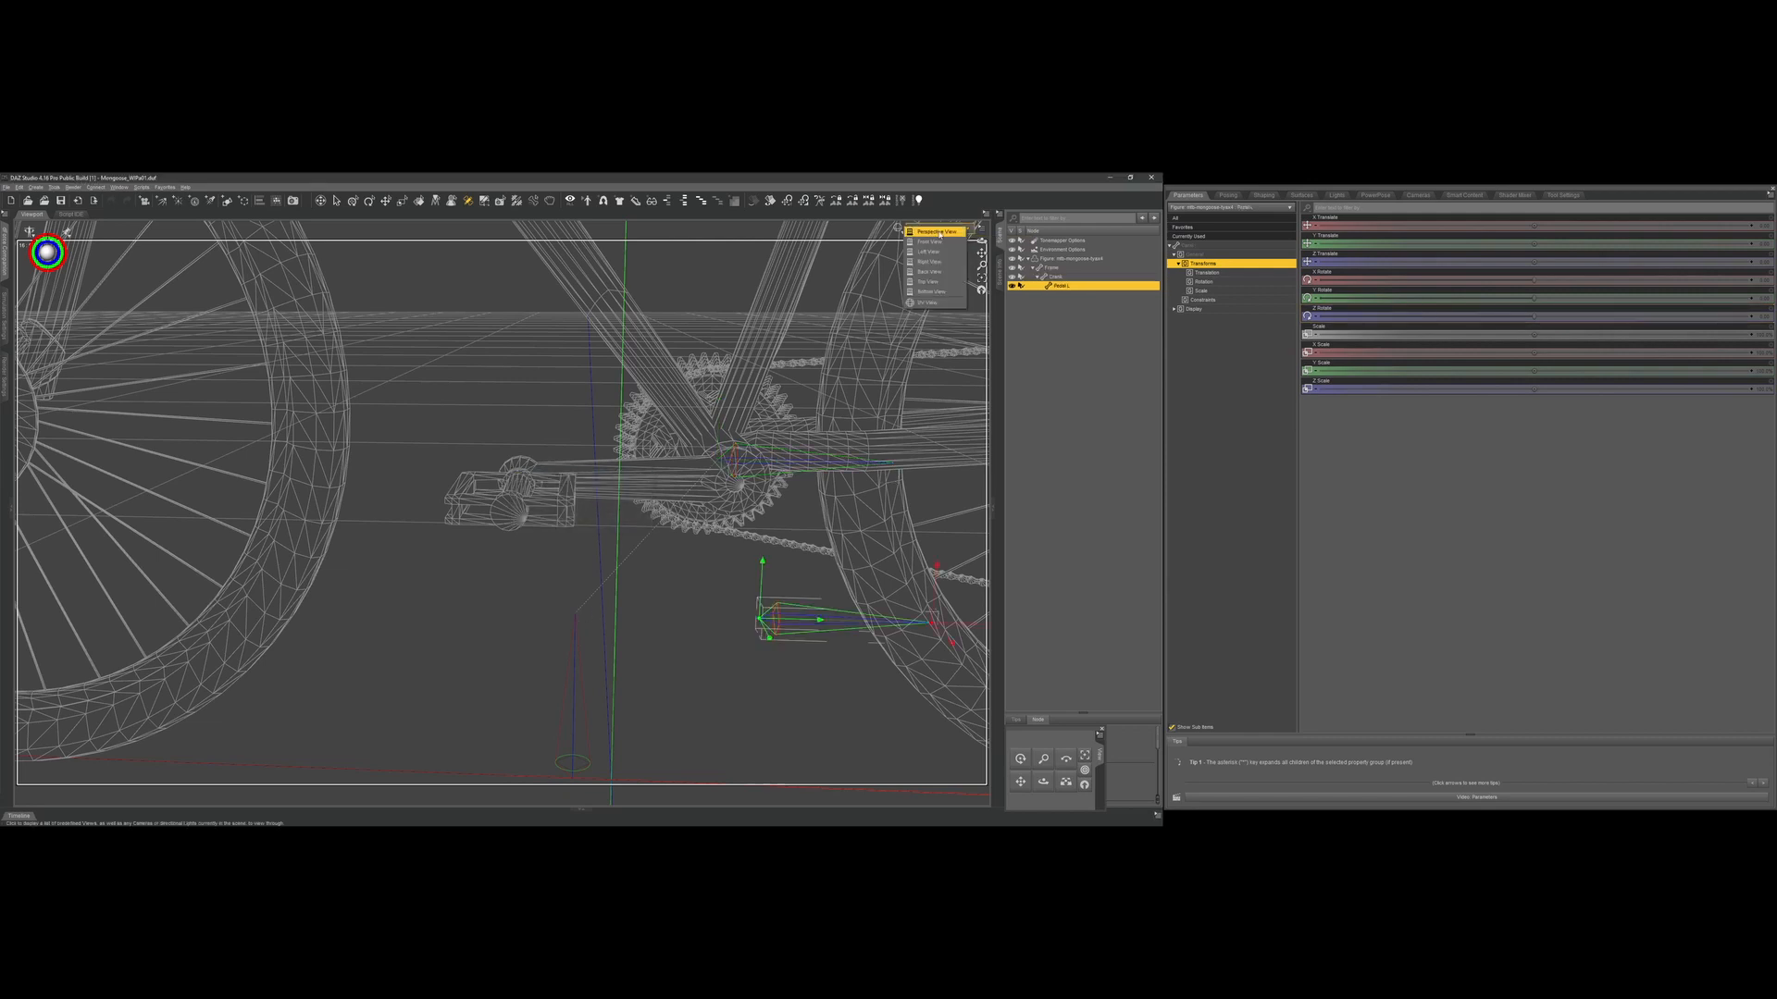
click(933, 241)
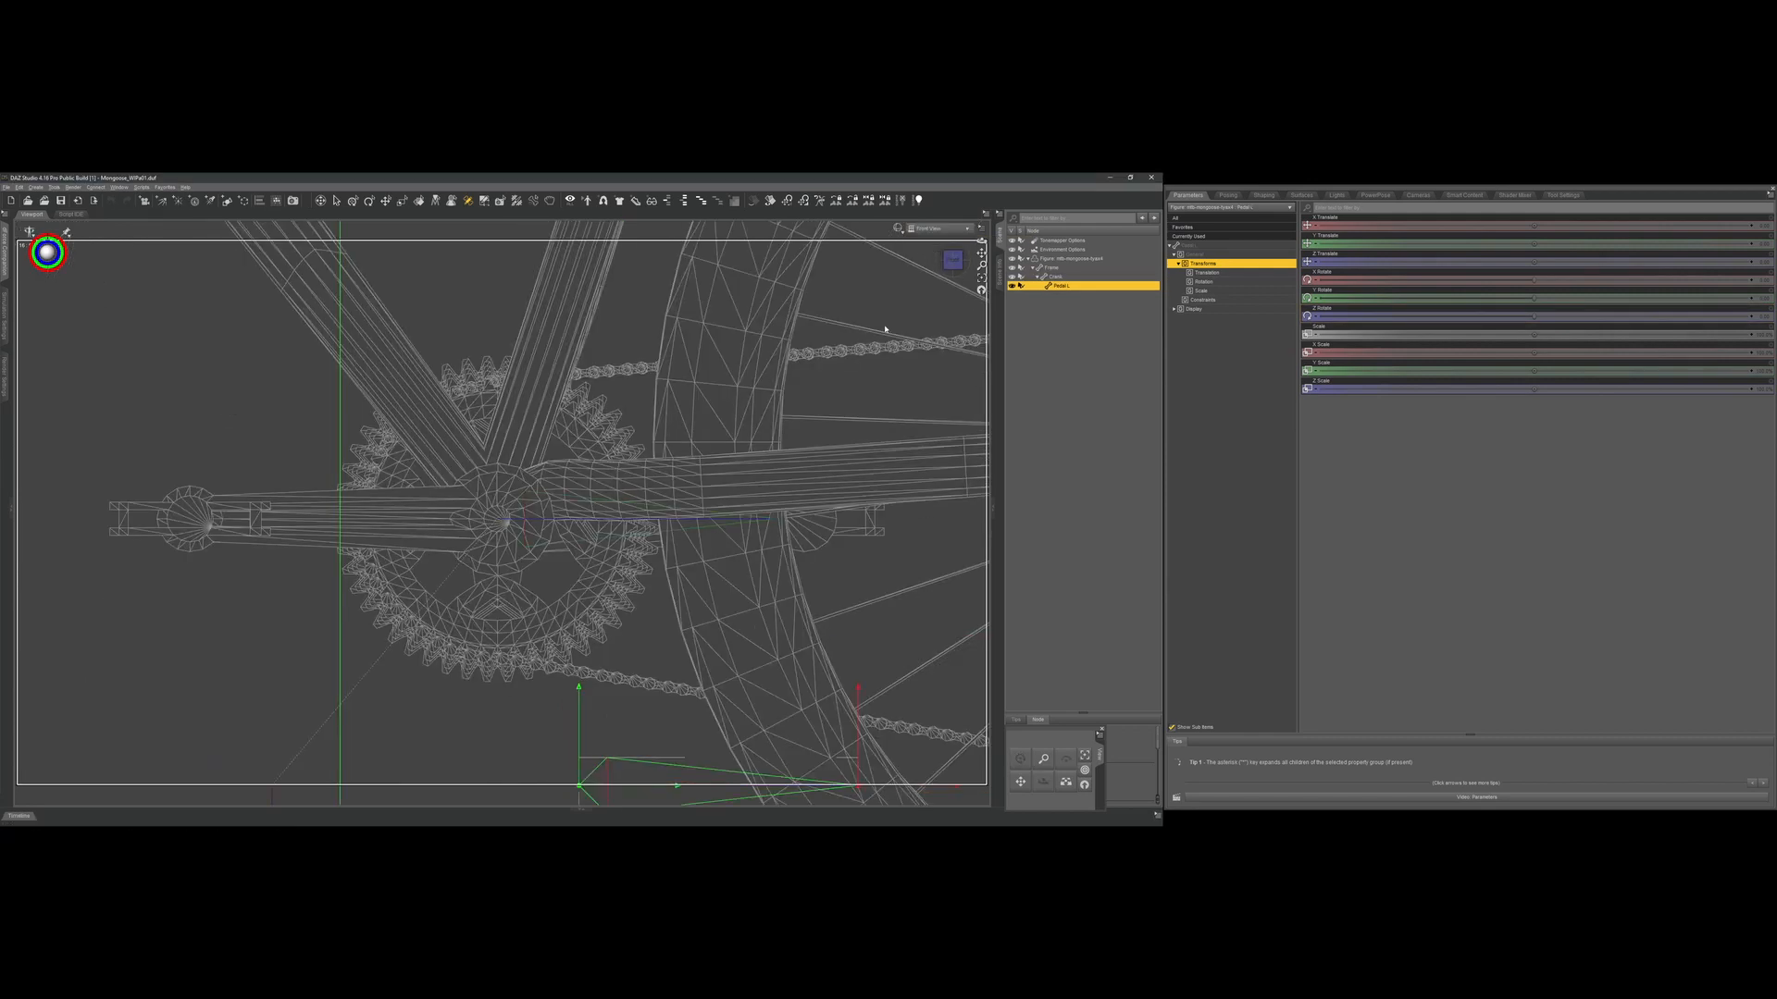
scroll(885, 328, down, 2)
drag(564, 736, 243, 522)
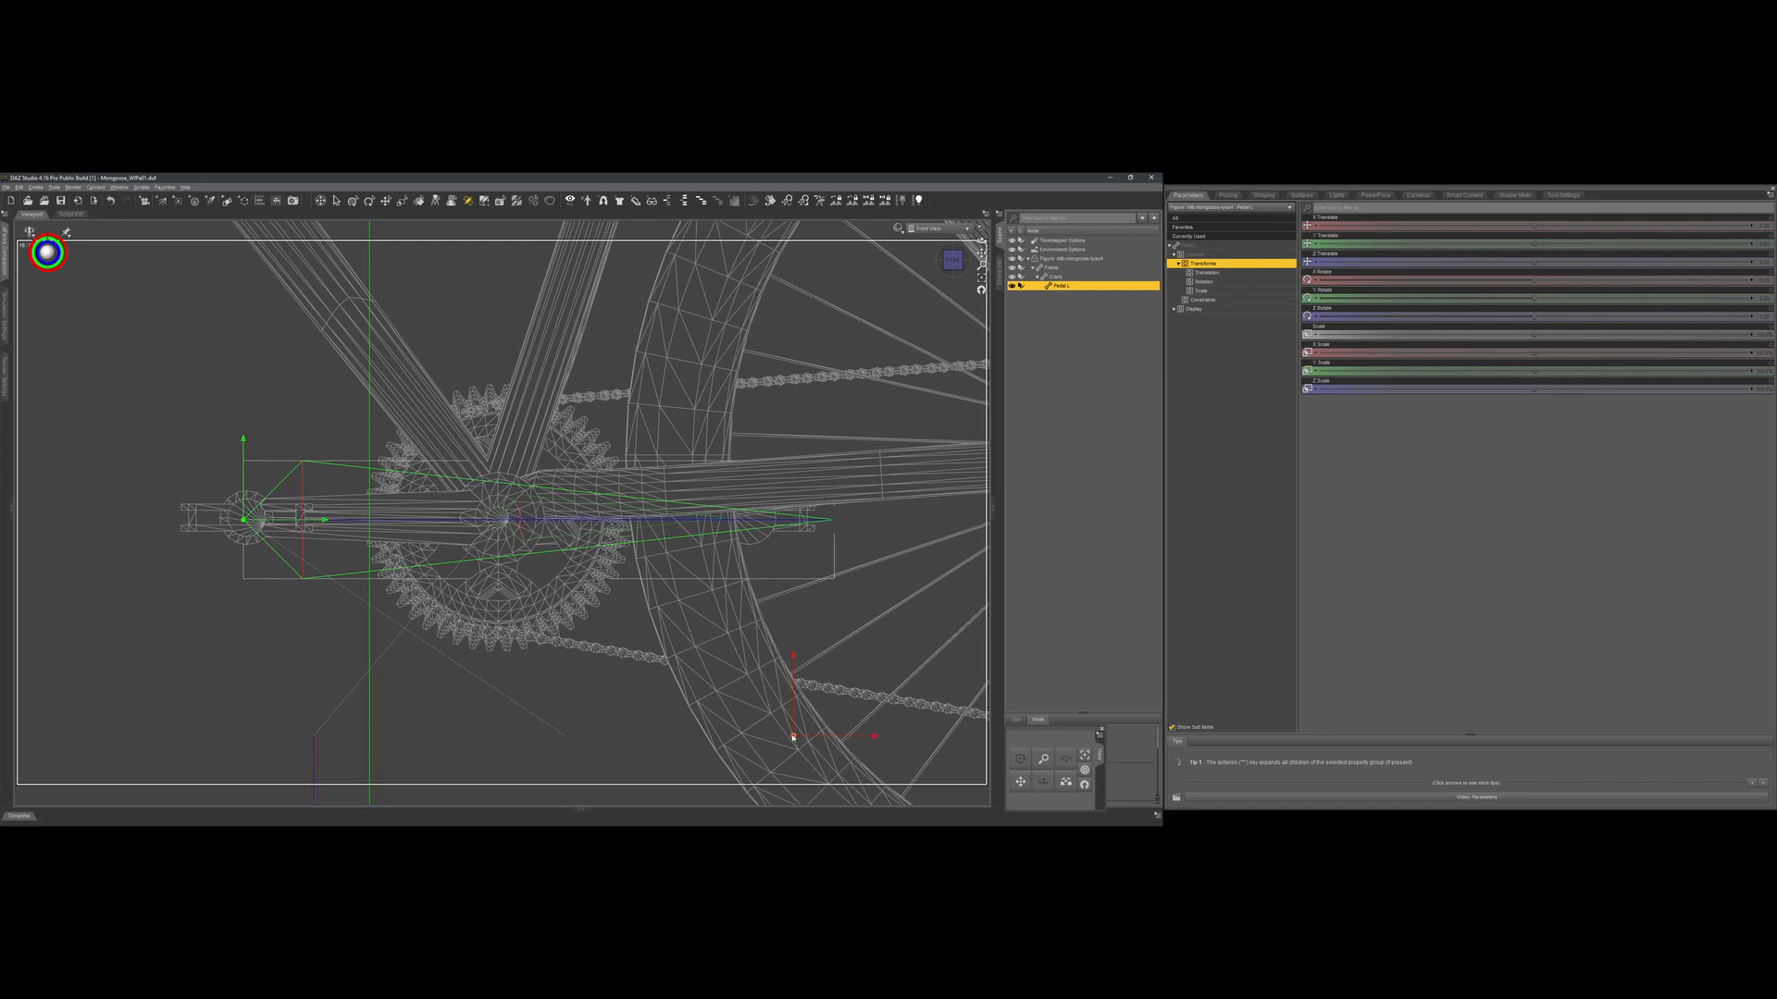
drag(781, 733, 360, 520)
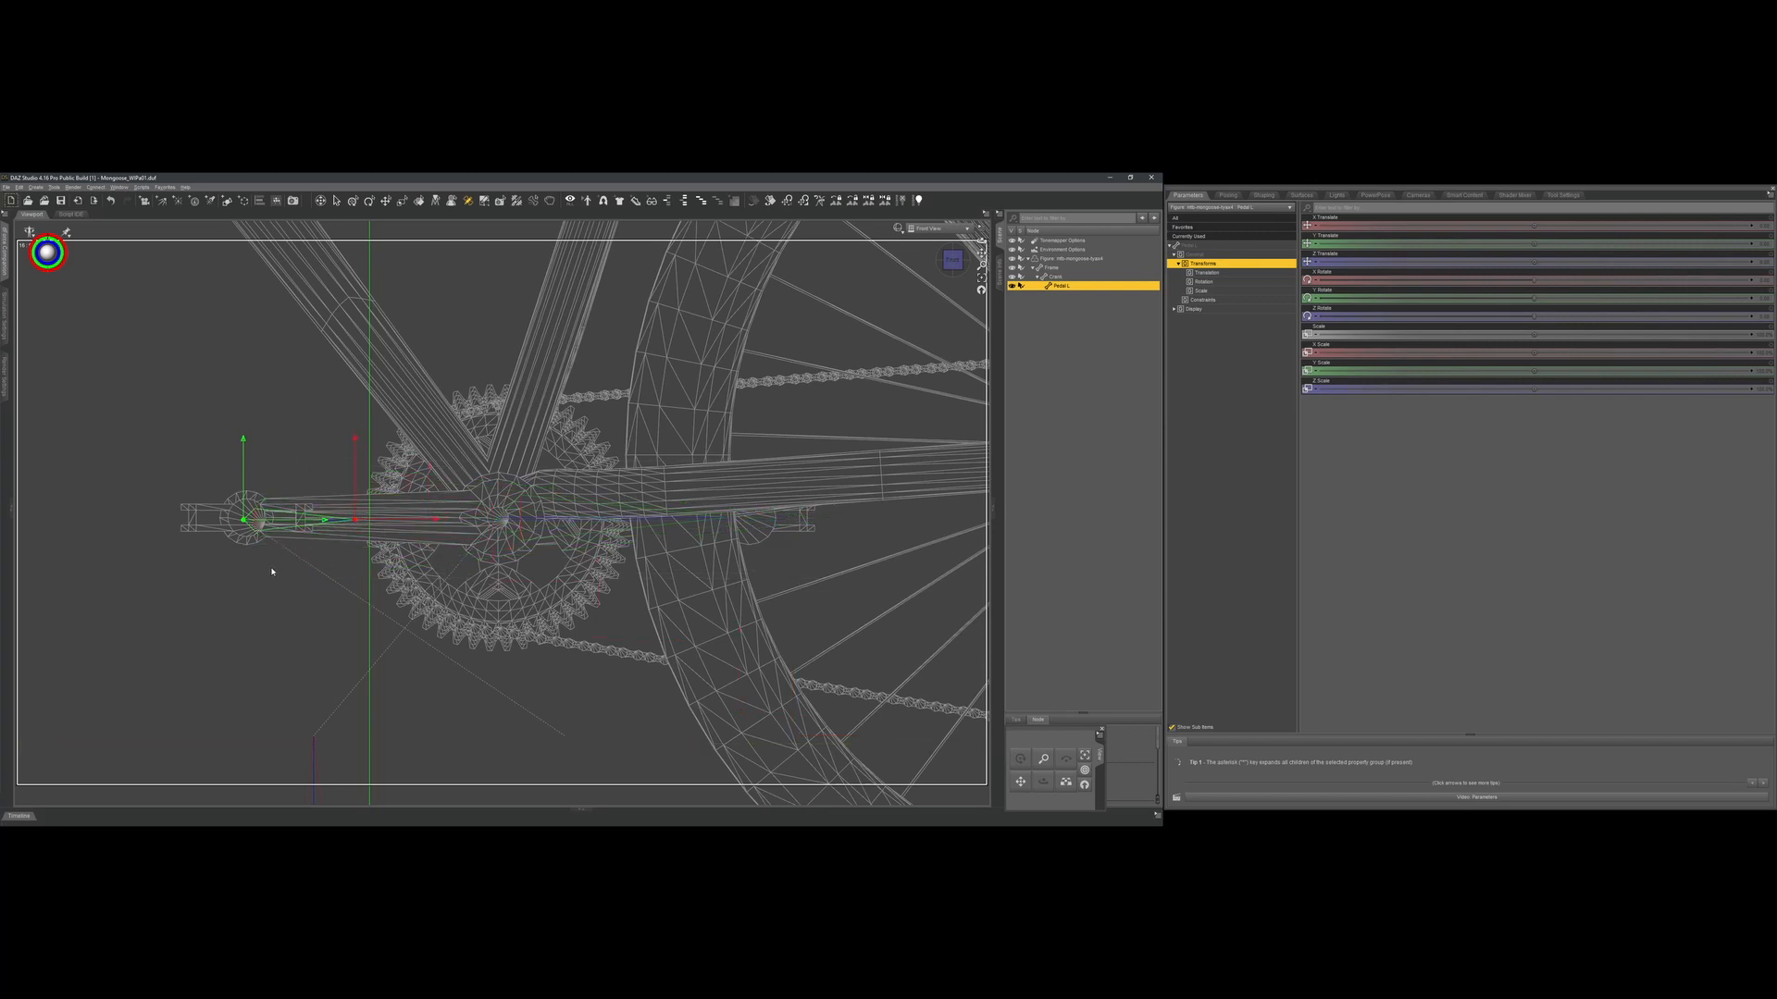
Align the Pedal L bone's center point precisely with the center of the pedal axle in a close-up front view.
ctrl+alt+right_drag(271, 569, 475, 562)
scroll(297, 560, up, 5)
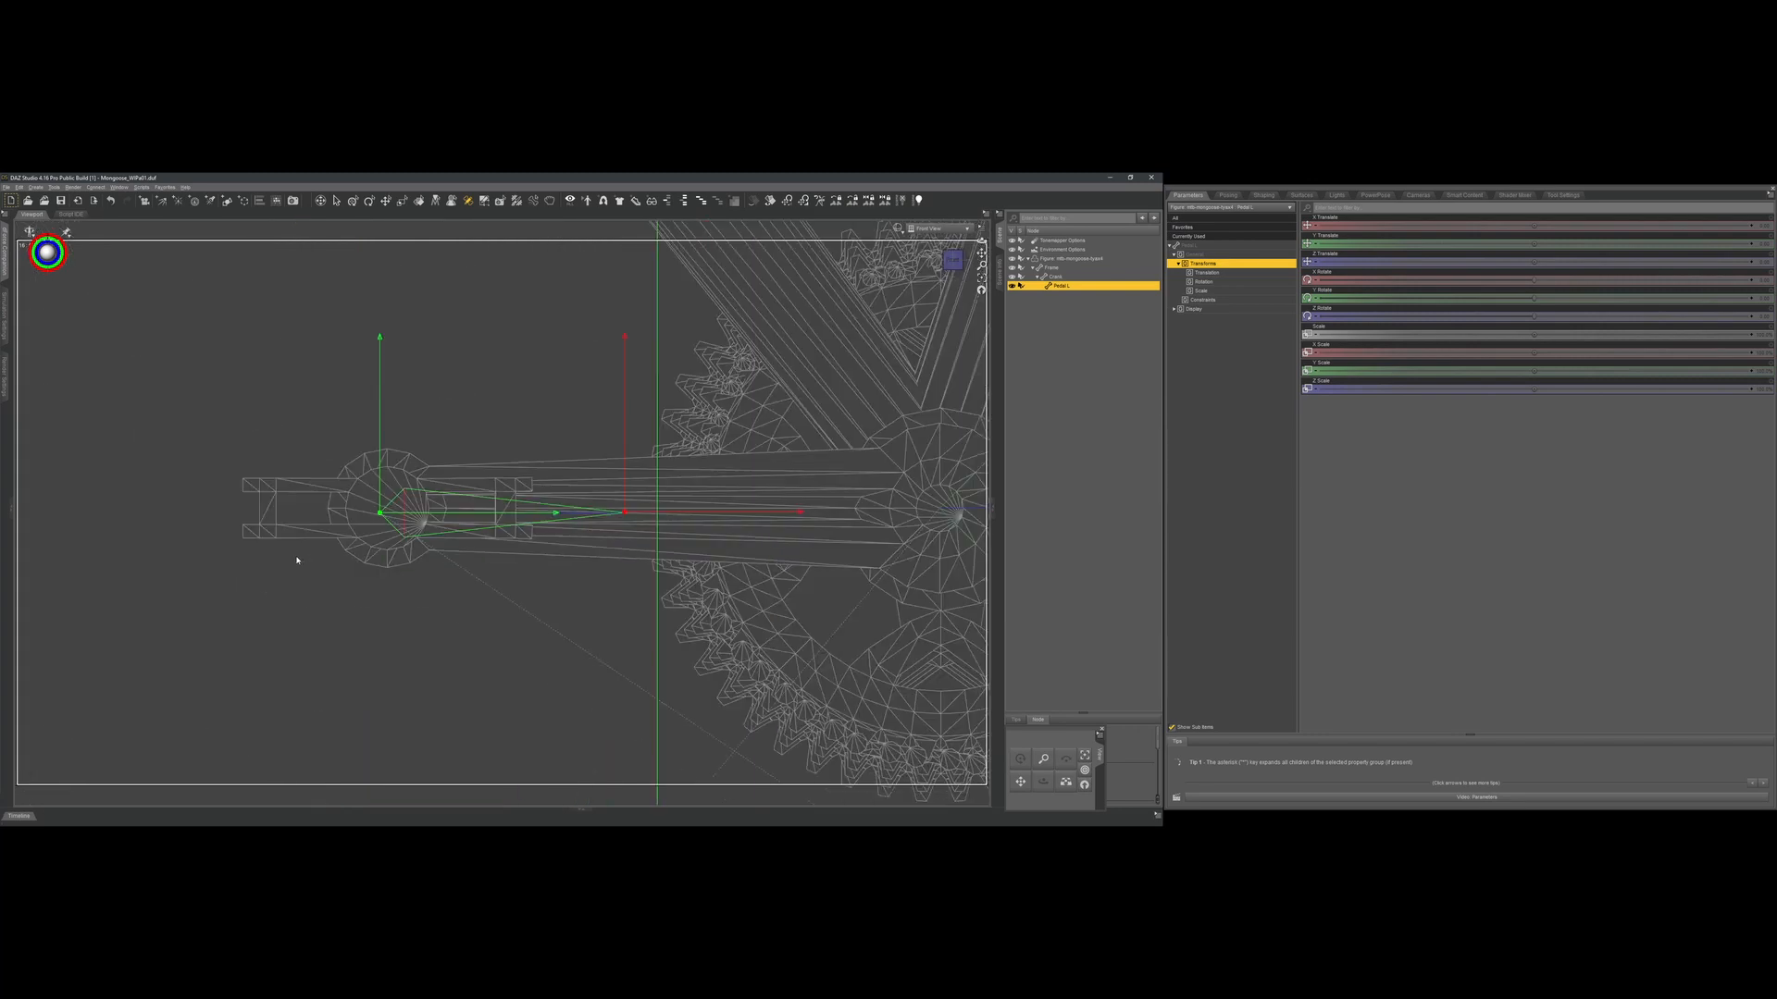
right_drag(980, 252, 787, 252)
drag(981, 253, 963, 305)
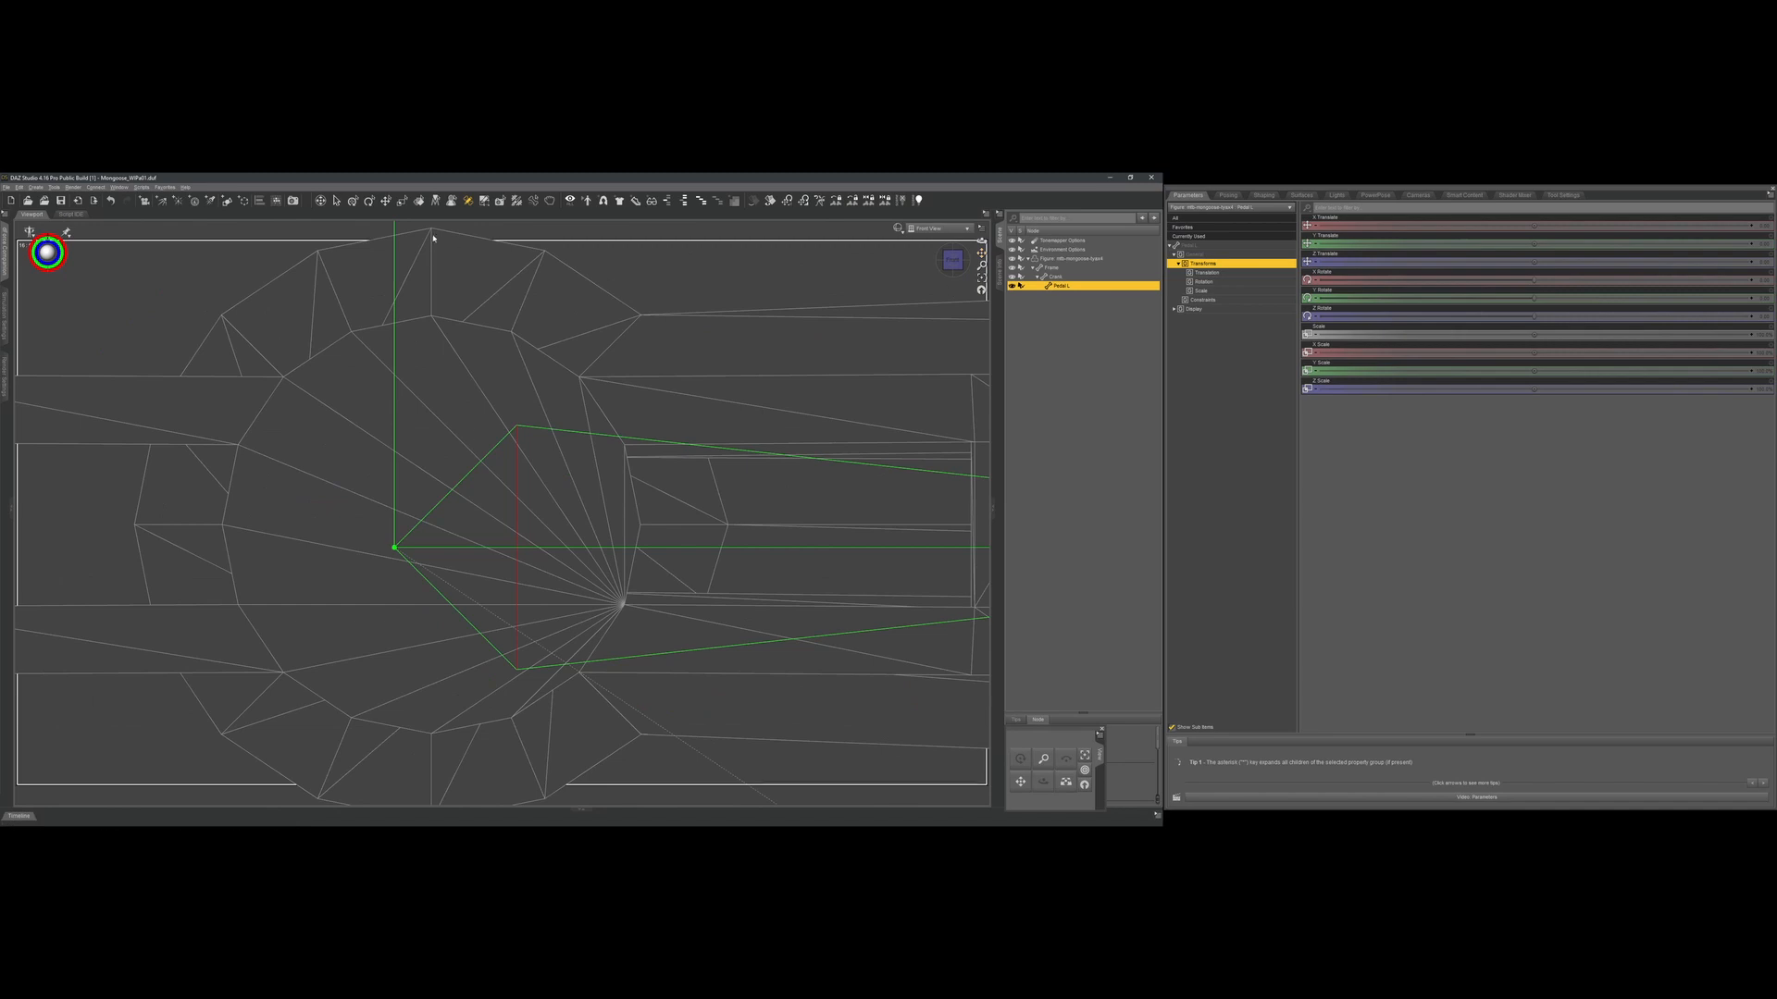
drag(394, 548, 431, 527)
In the left view, move the Pedal L bone's center point to the pedal's inner end and its end point along the pedal.
scroll(448, 618, down, 5)
click(981, 289)
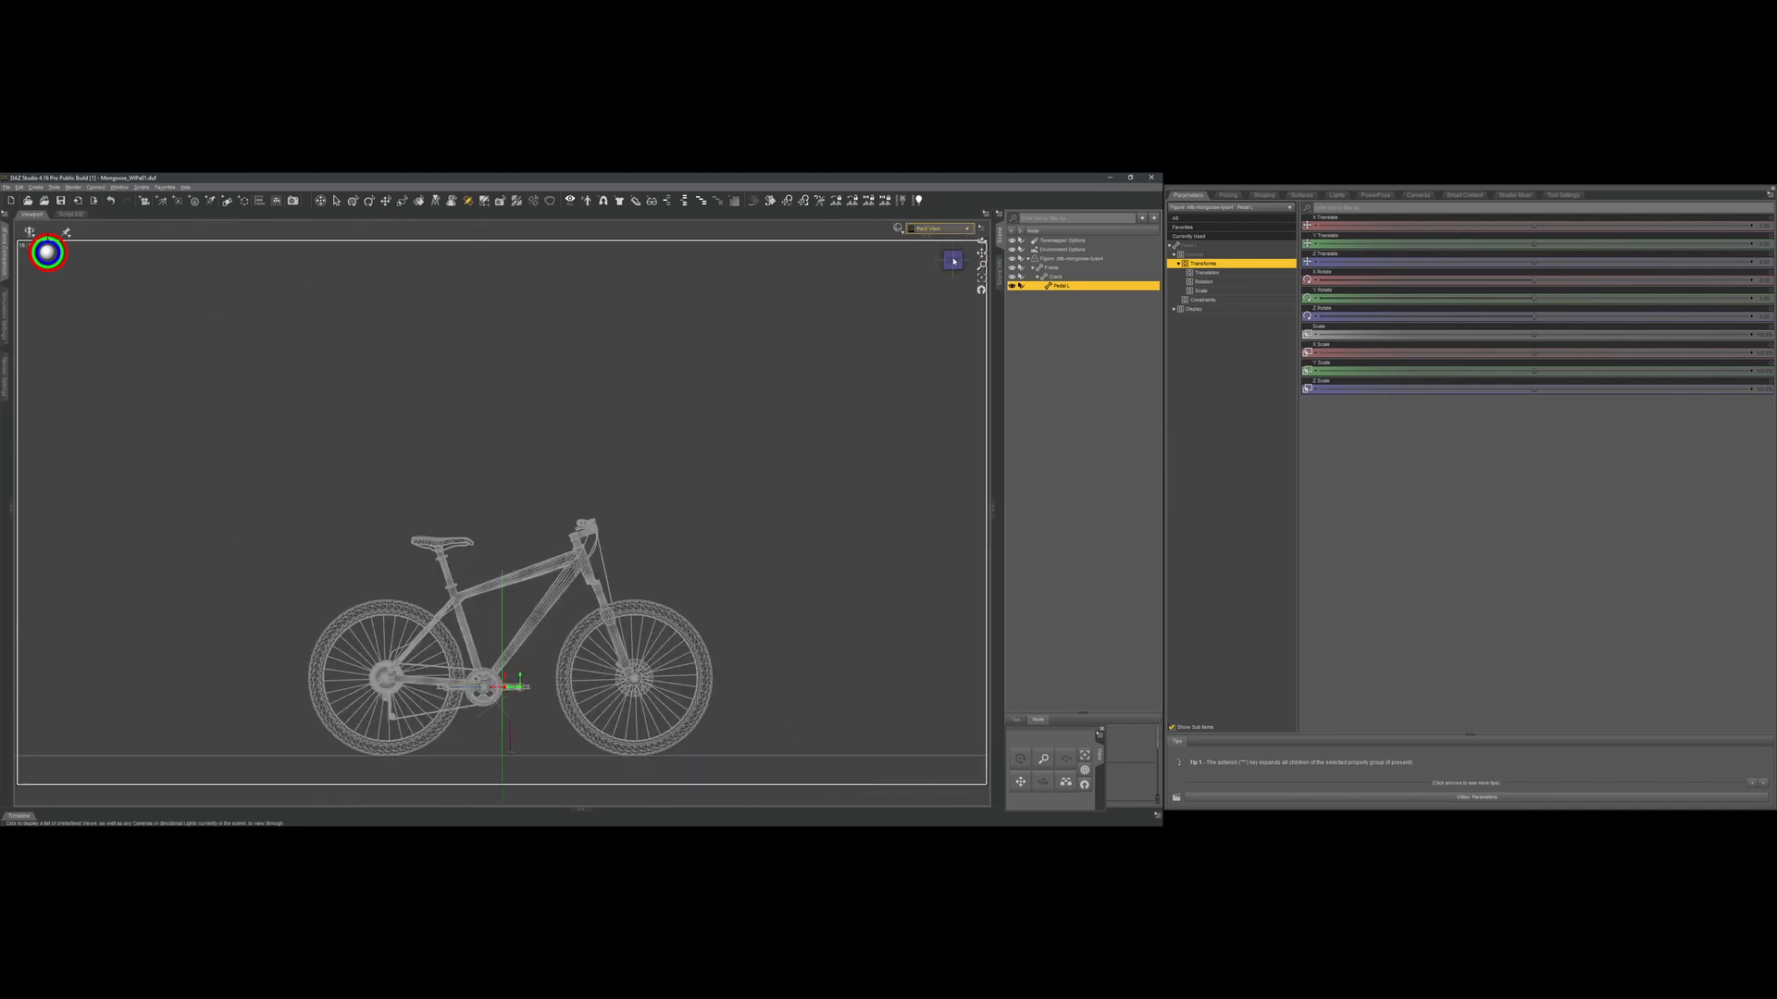
click(965, 260)
scroll(872, 393, up, 10)
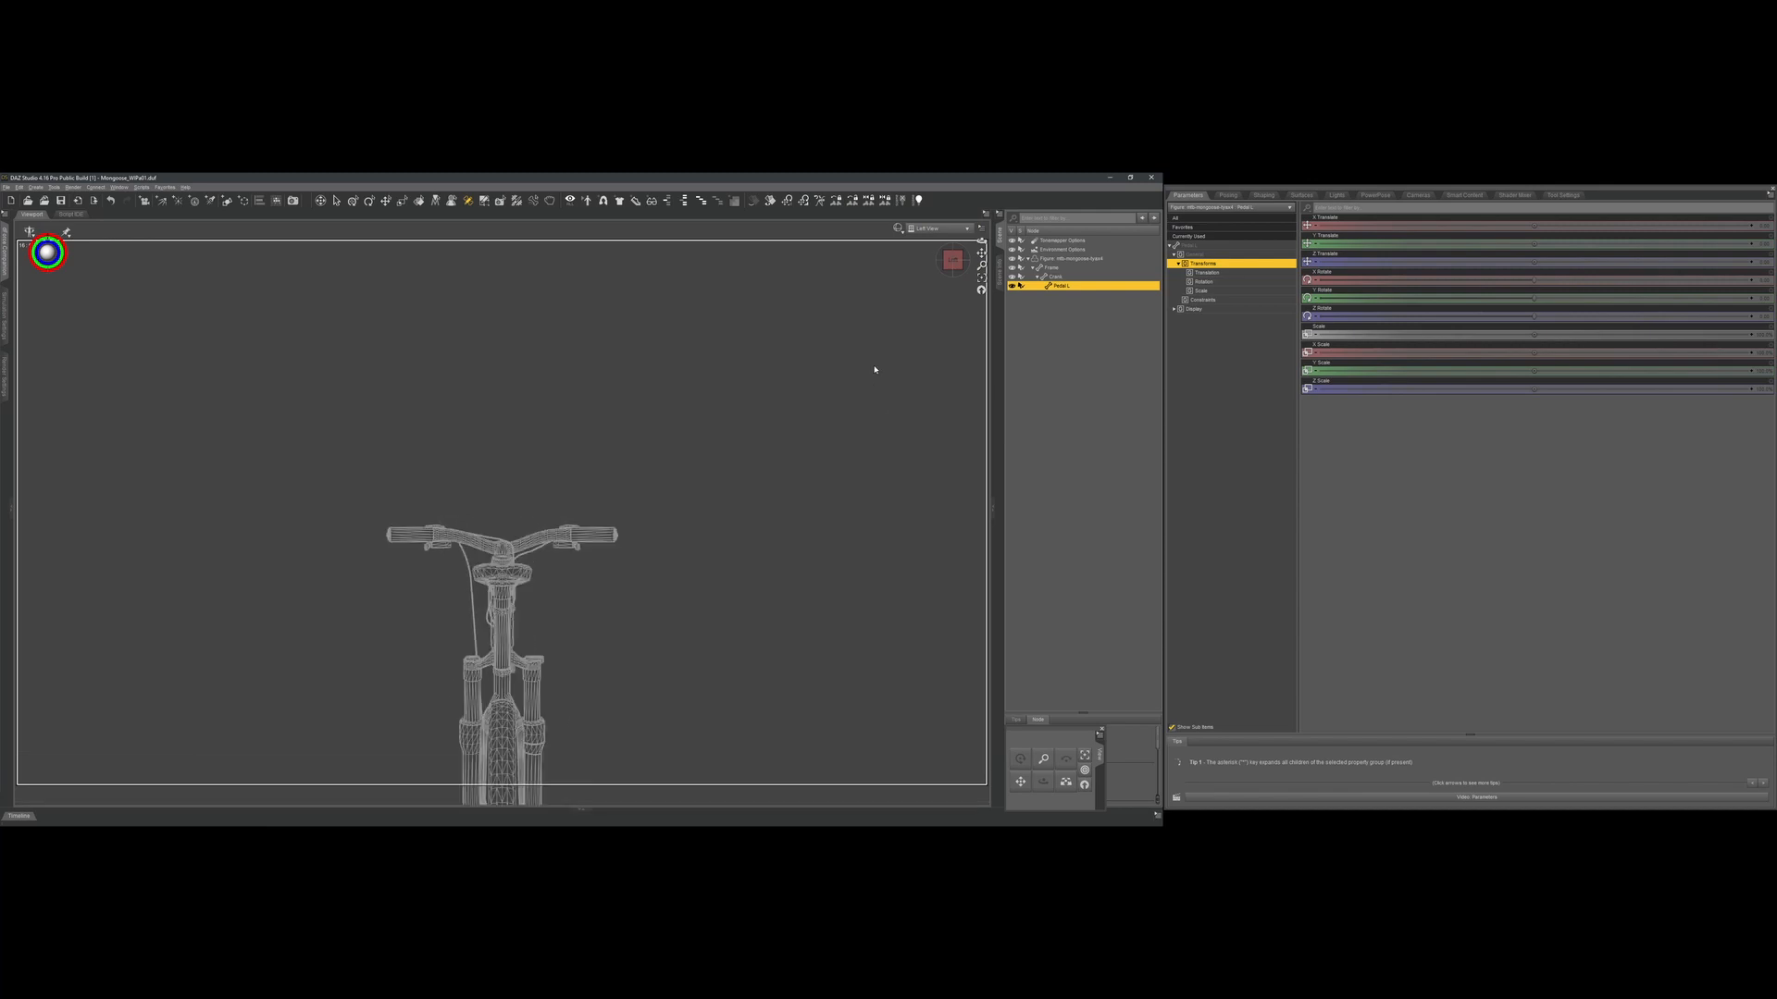
drag(980, 252, 1336, 267)
scroll(906, 640, up, 2)
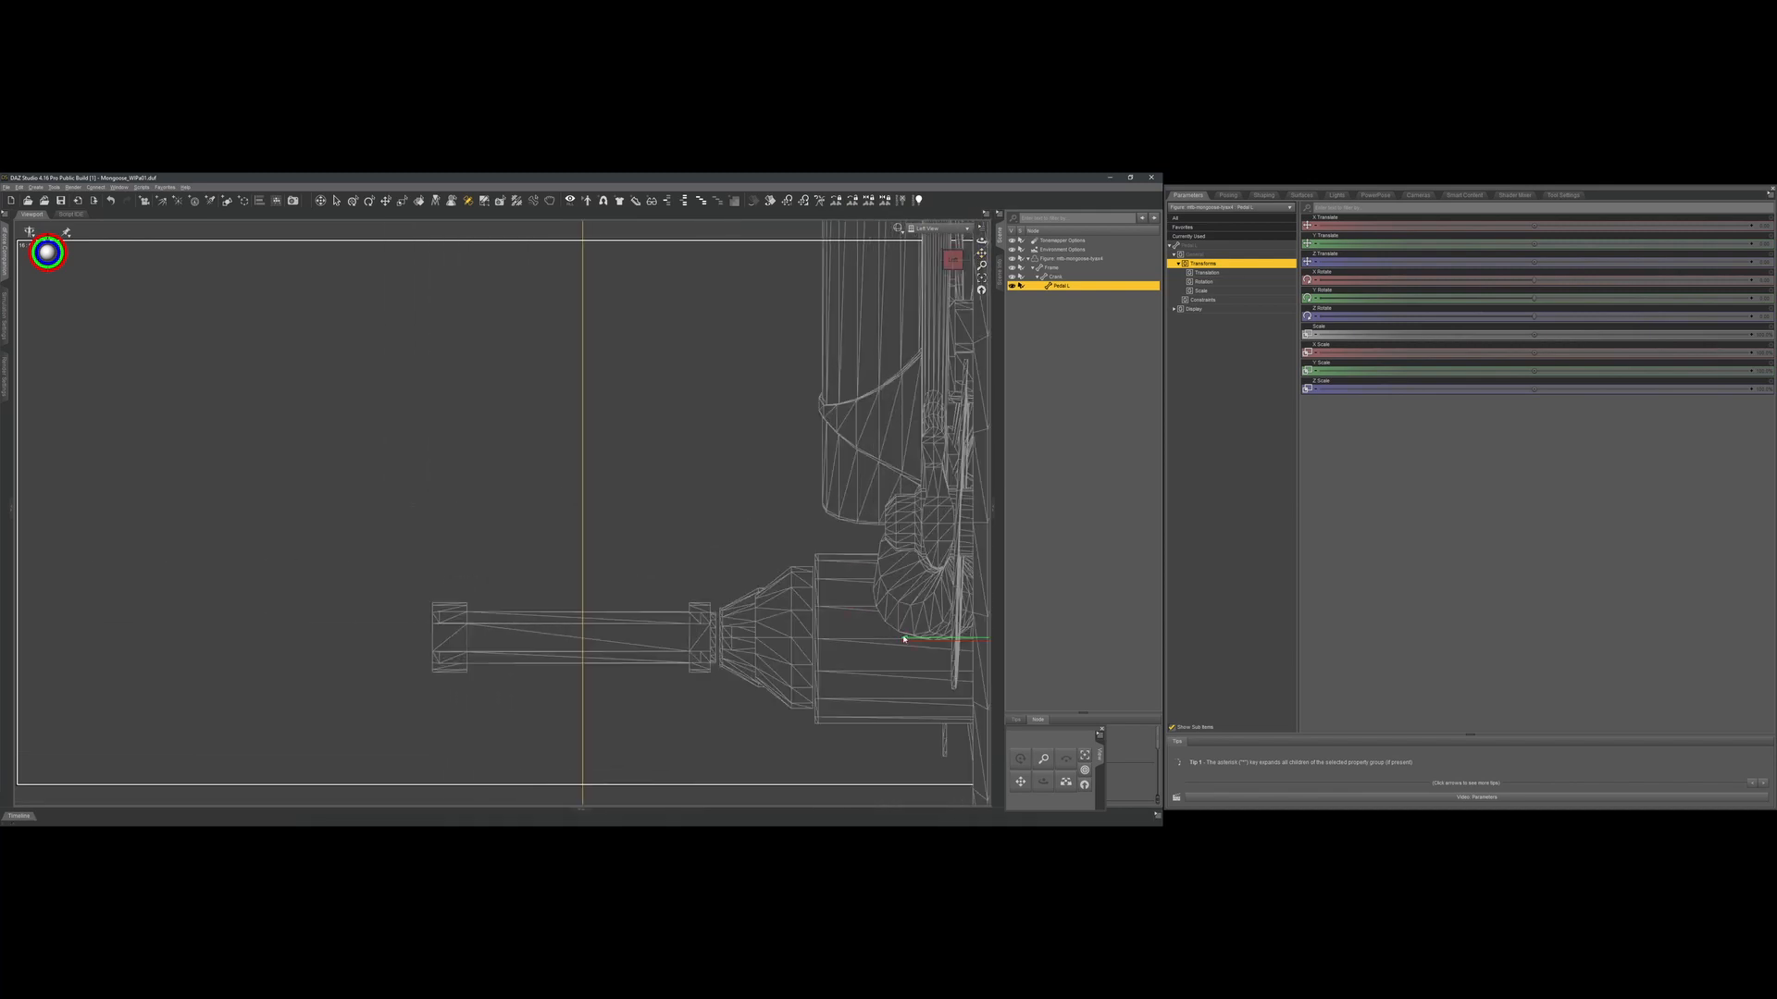
drag(879, 639, 576, 634)
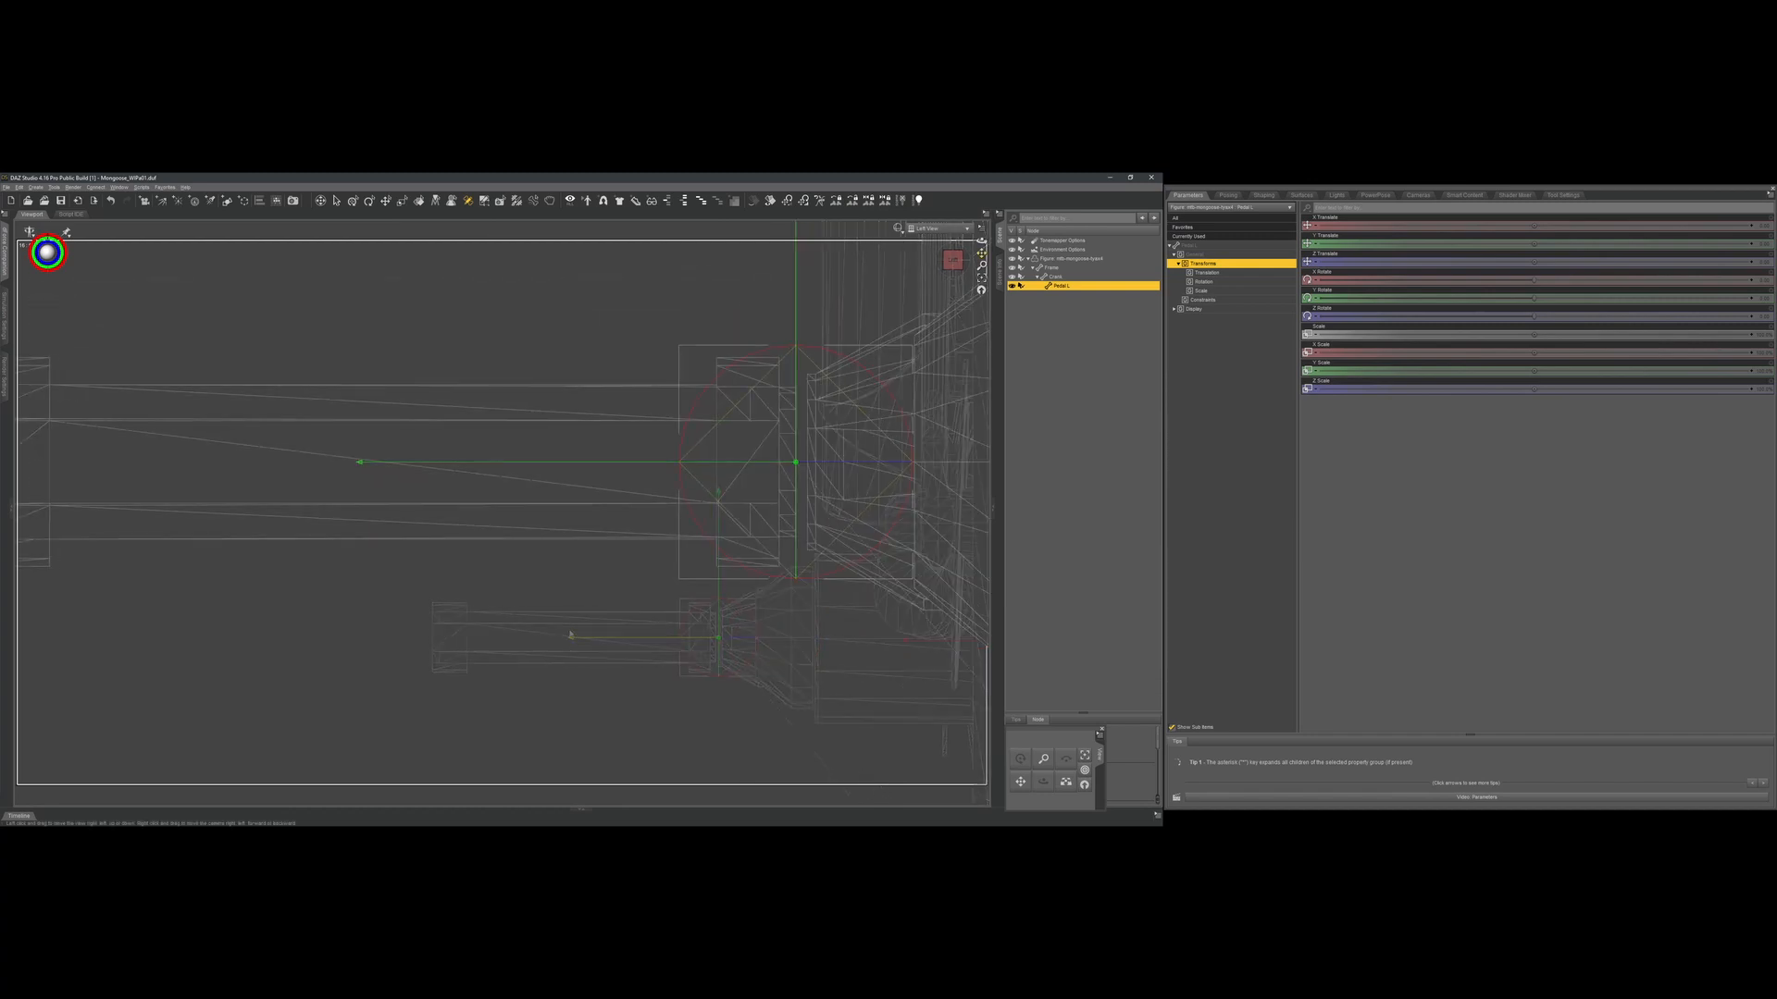
Select the left pedal's face group and fill it on the Pedal L bone's General Weights map.
drag(981, 252, 954, 292)
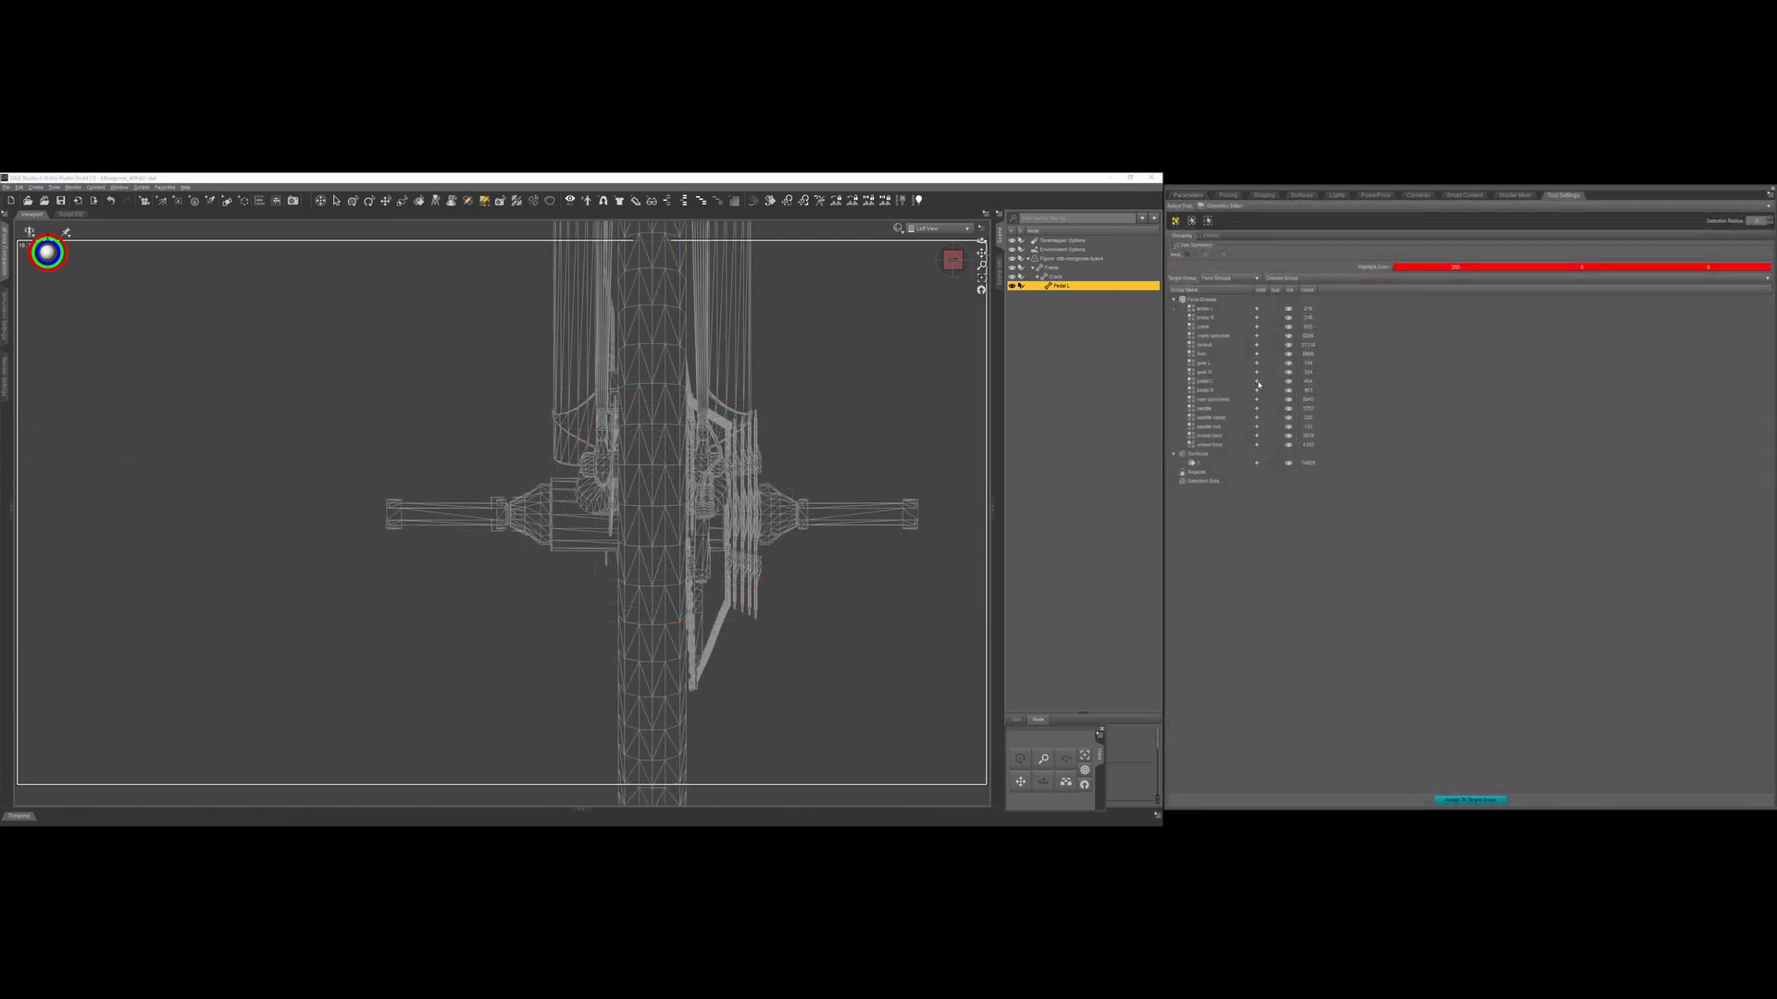
click(1258, 382)
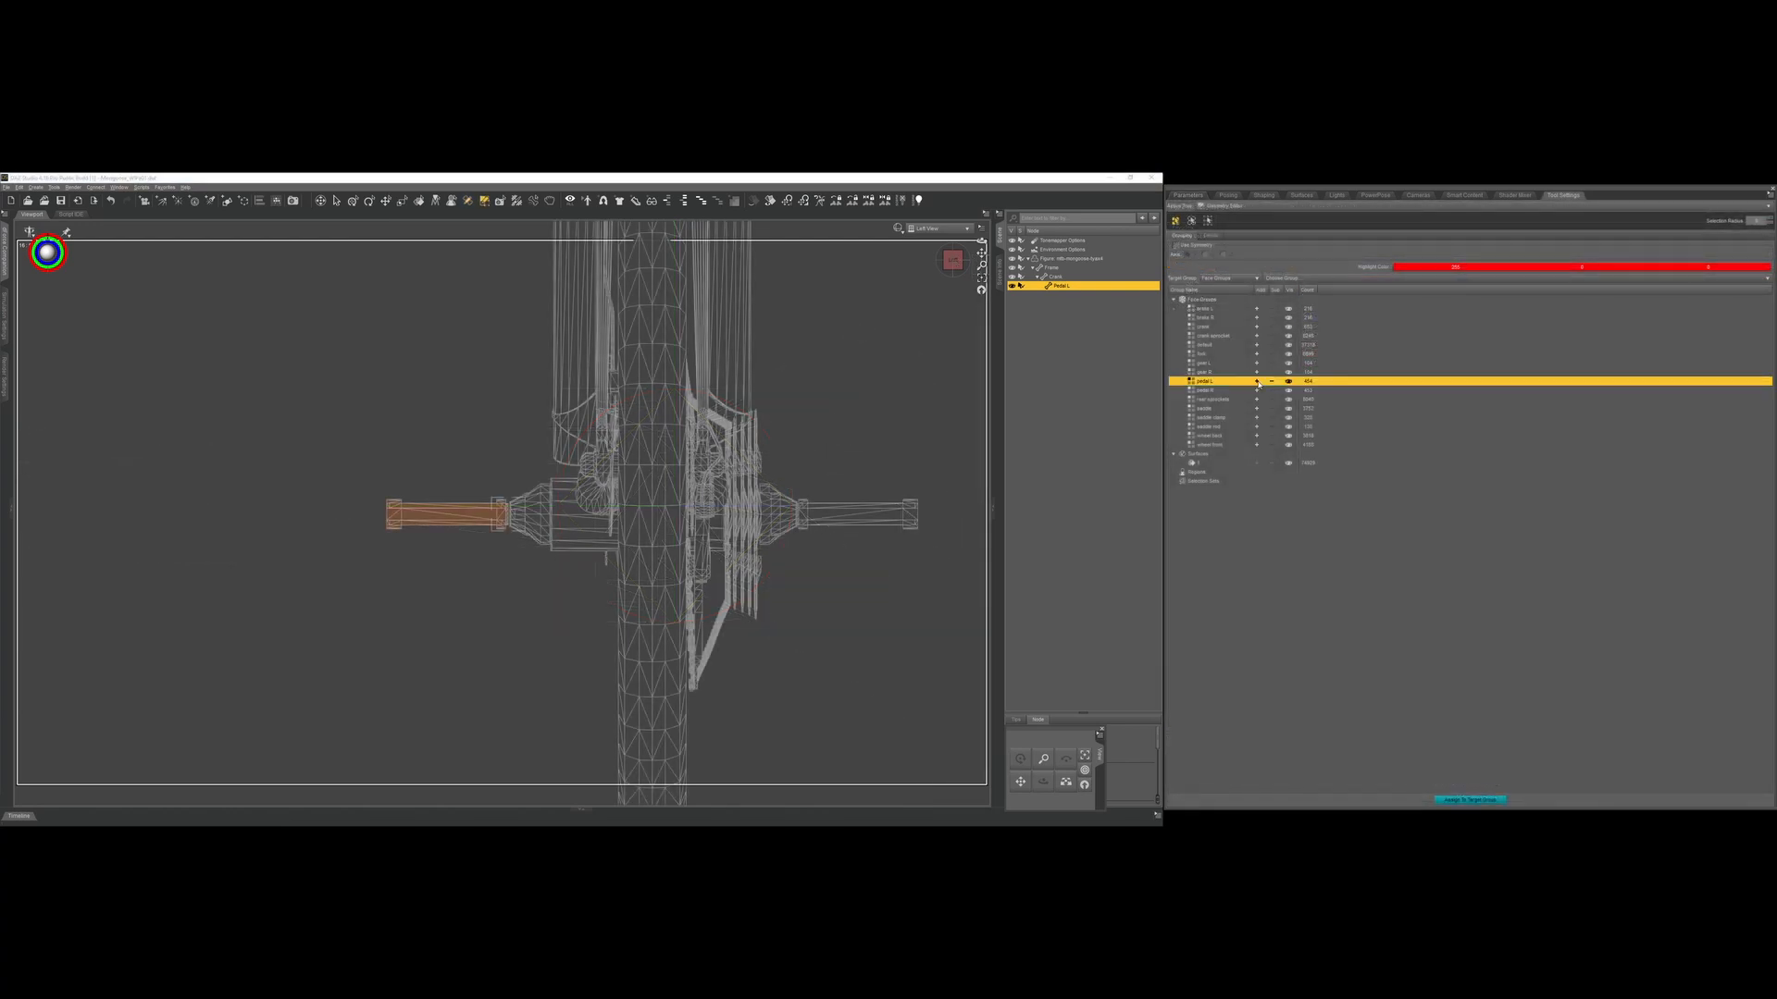
key(alt+shift+w)
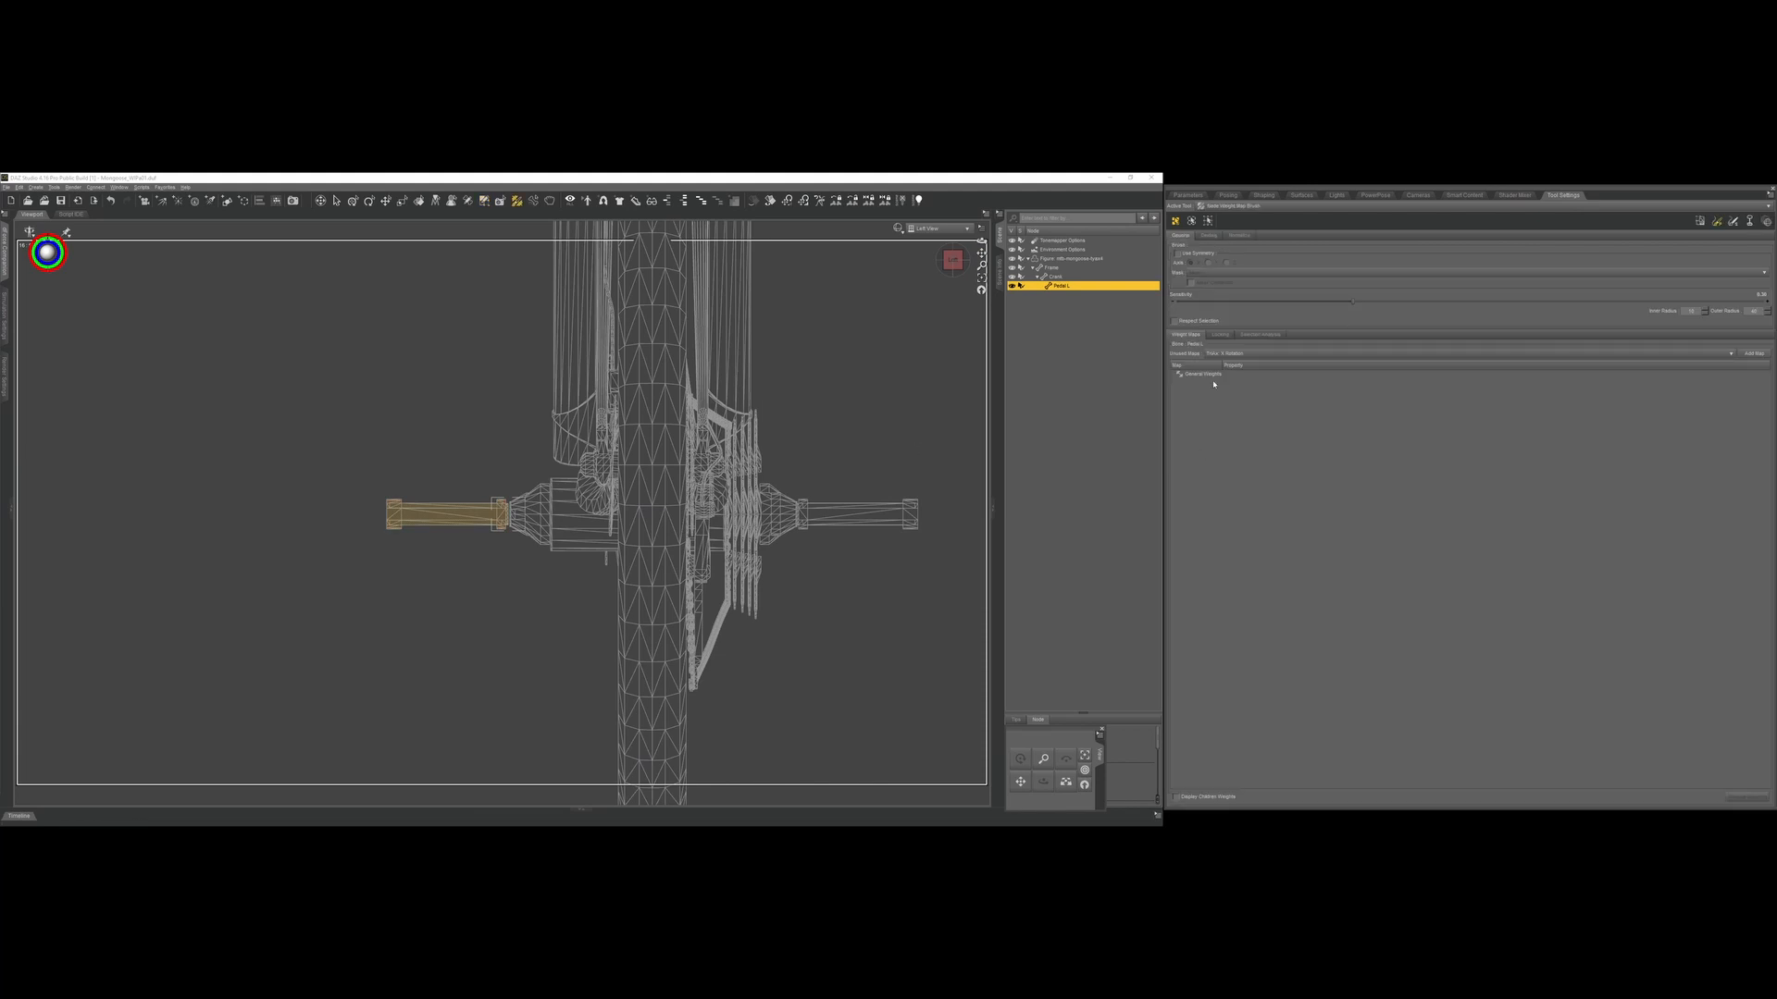
click(1209, 375)
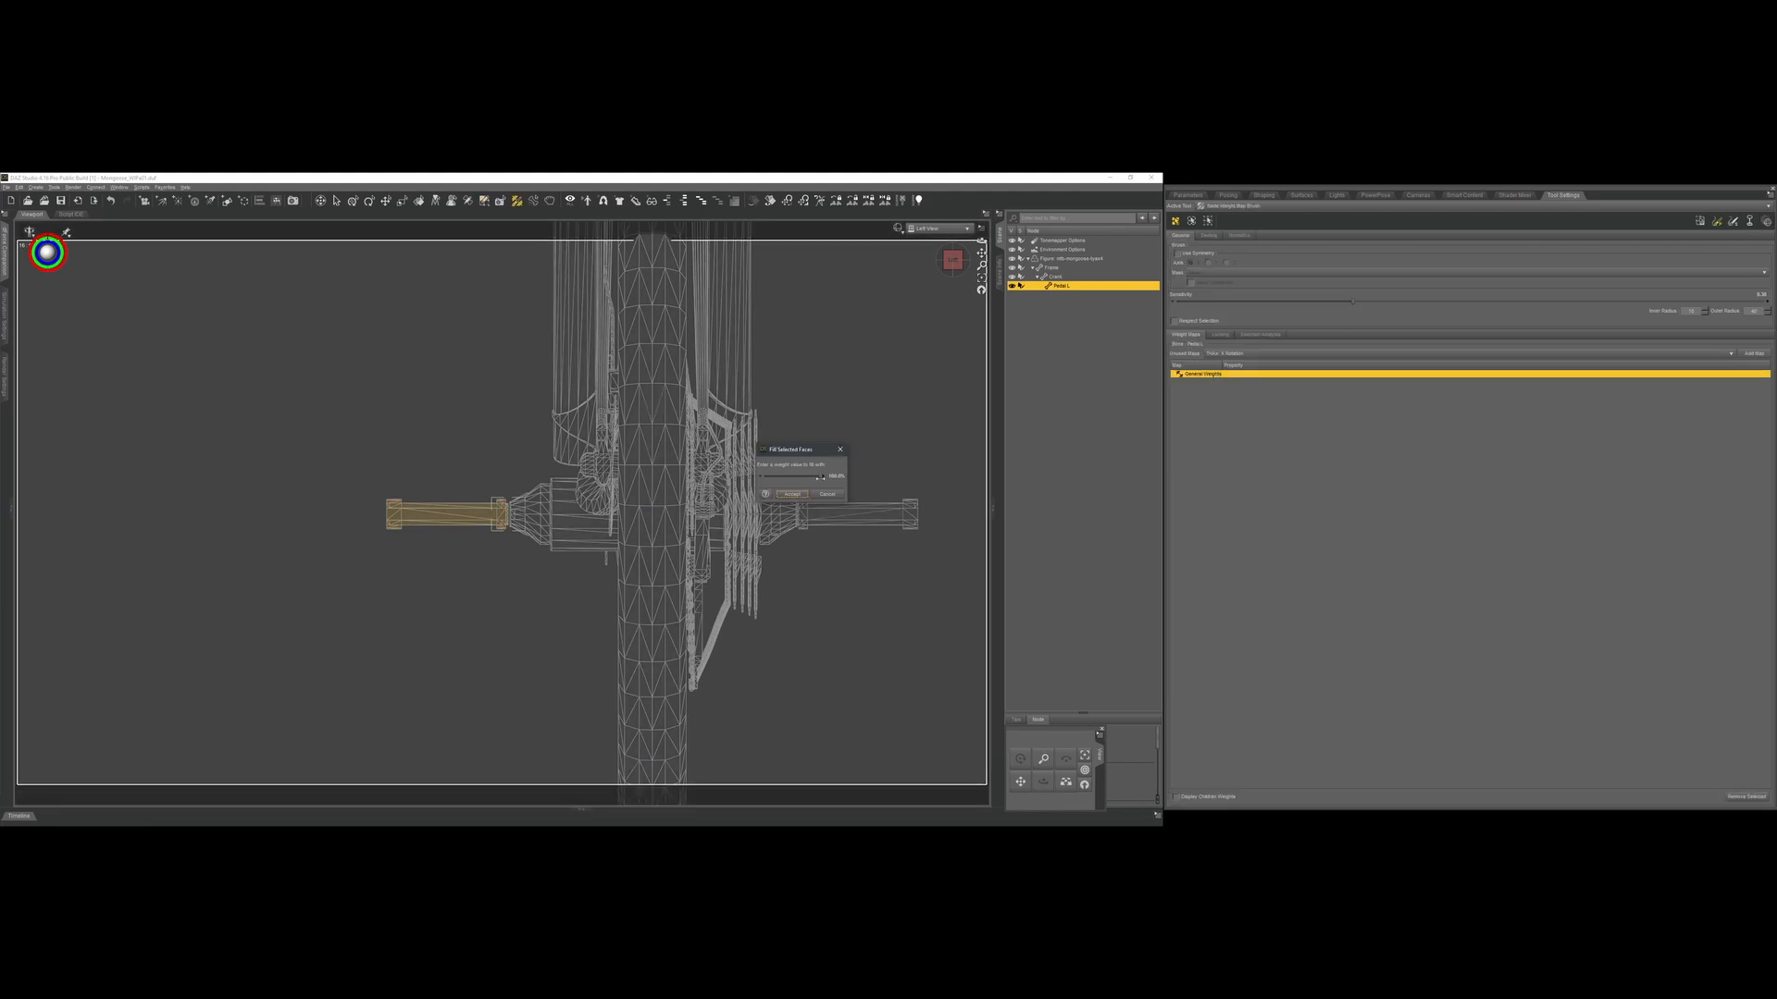
click(794, 494)
Test the Pedal L bone's weighting by rotating it about Z in the perspective view.
click(939, 229)
click(939, 242)
drag(950, 260, 955, 266)
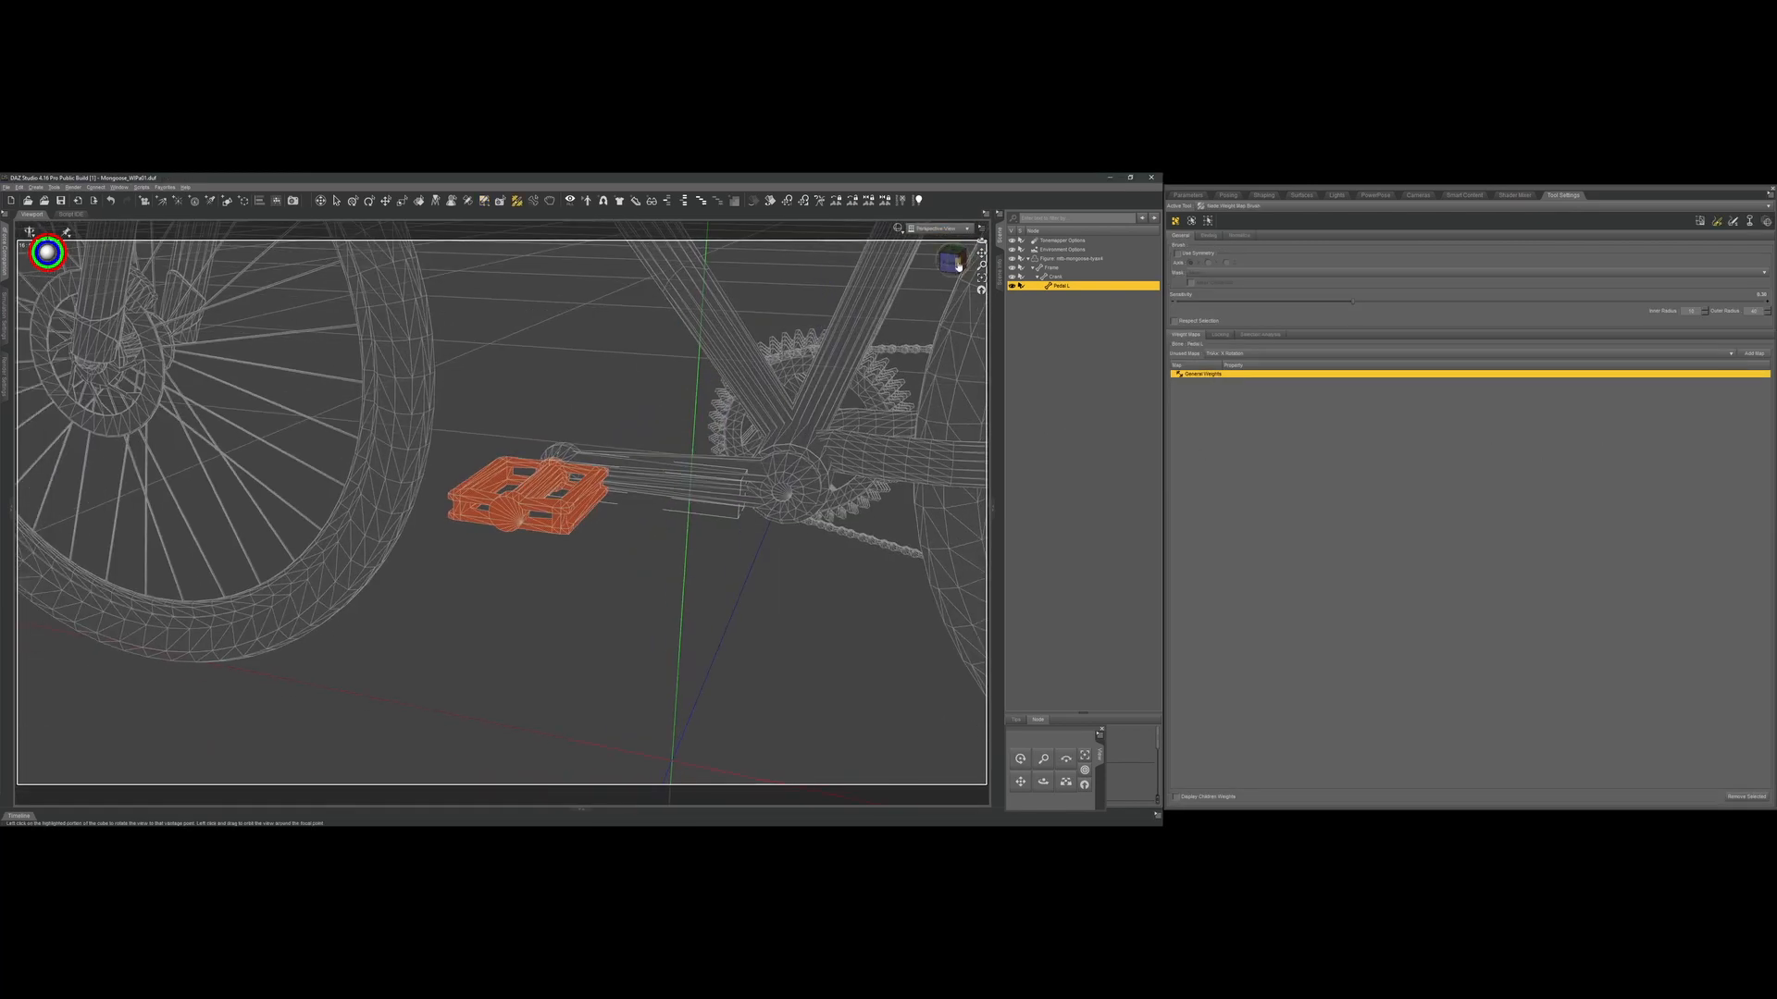
click(1188, 195)
drag(1534, 316, 1594, 469)
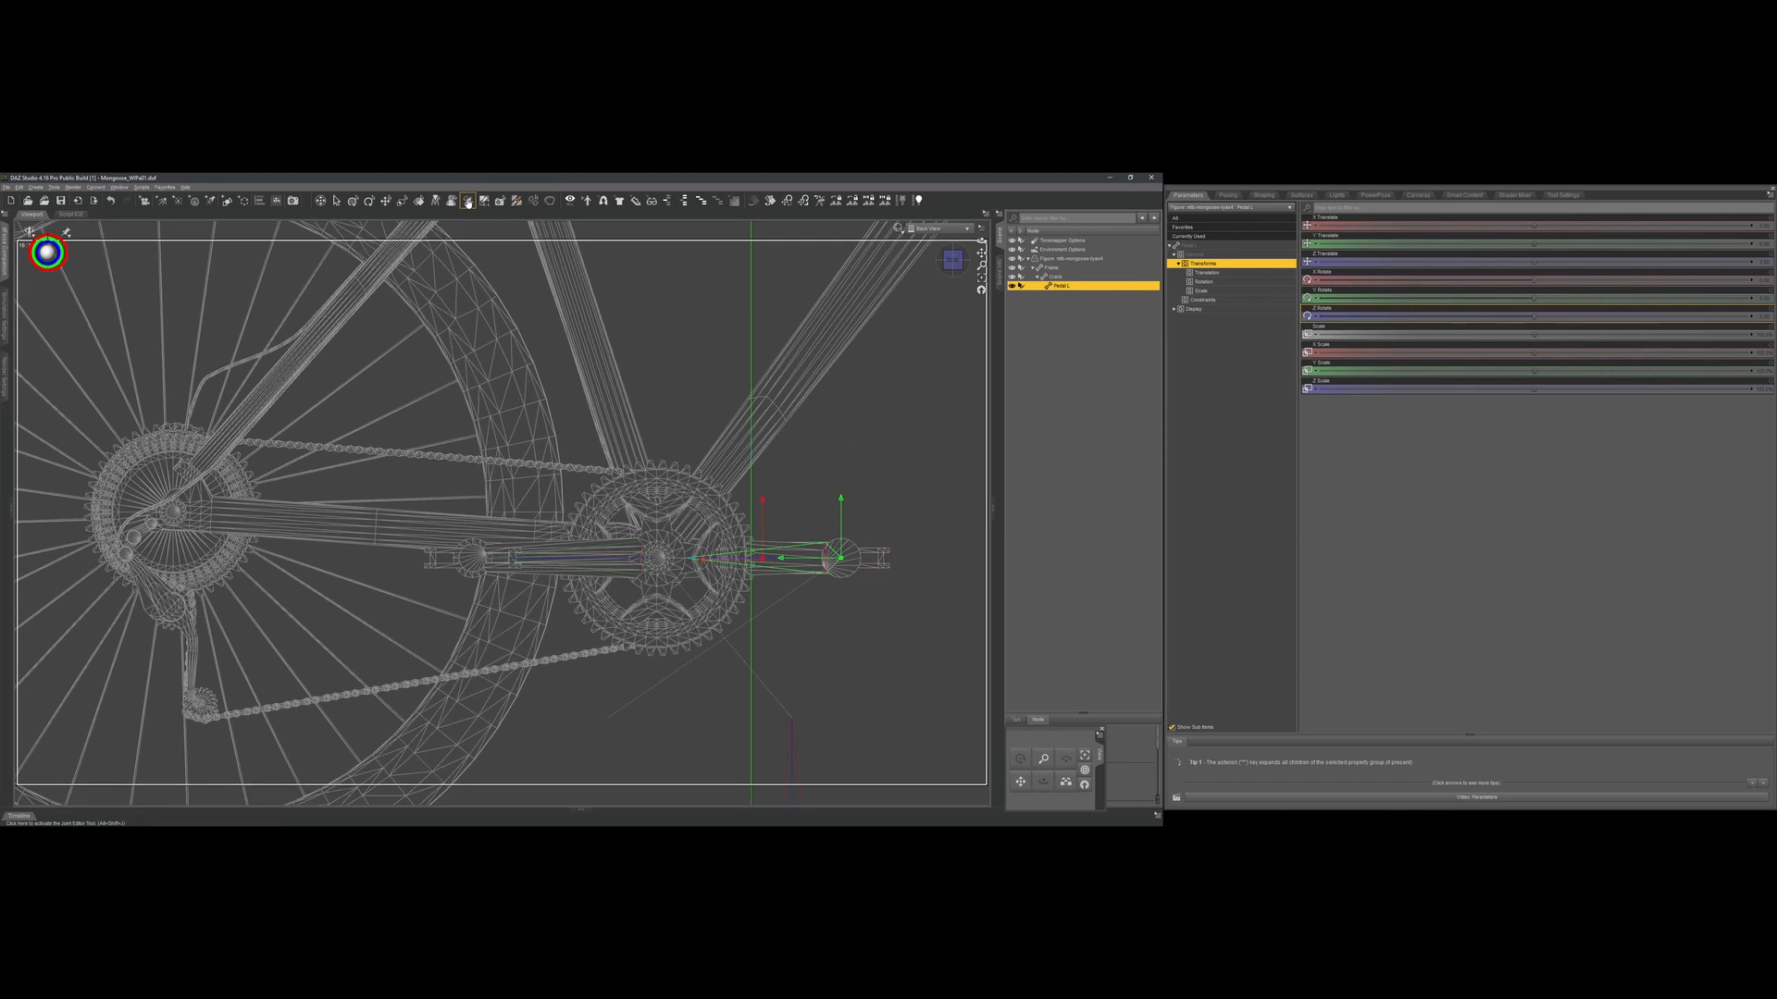
Create a child bone named Pedal R under the Crank bone and move its center point onto the right pedal's axle.
click(1054, 277)
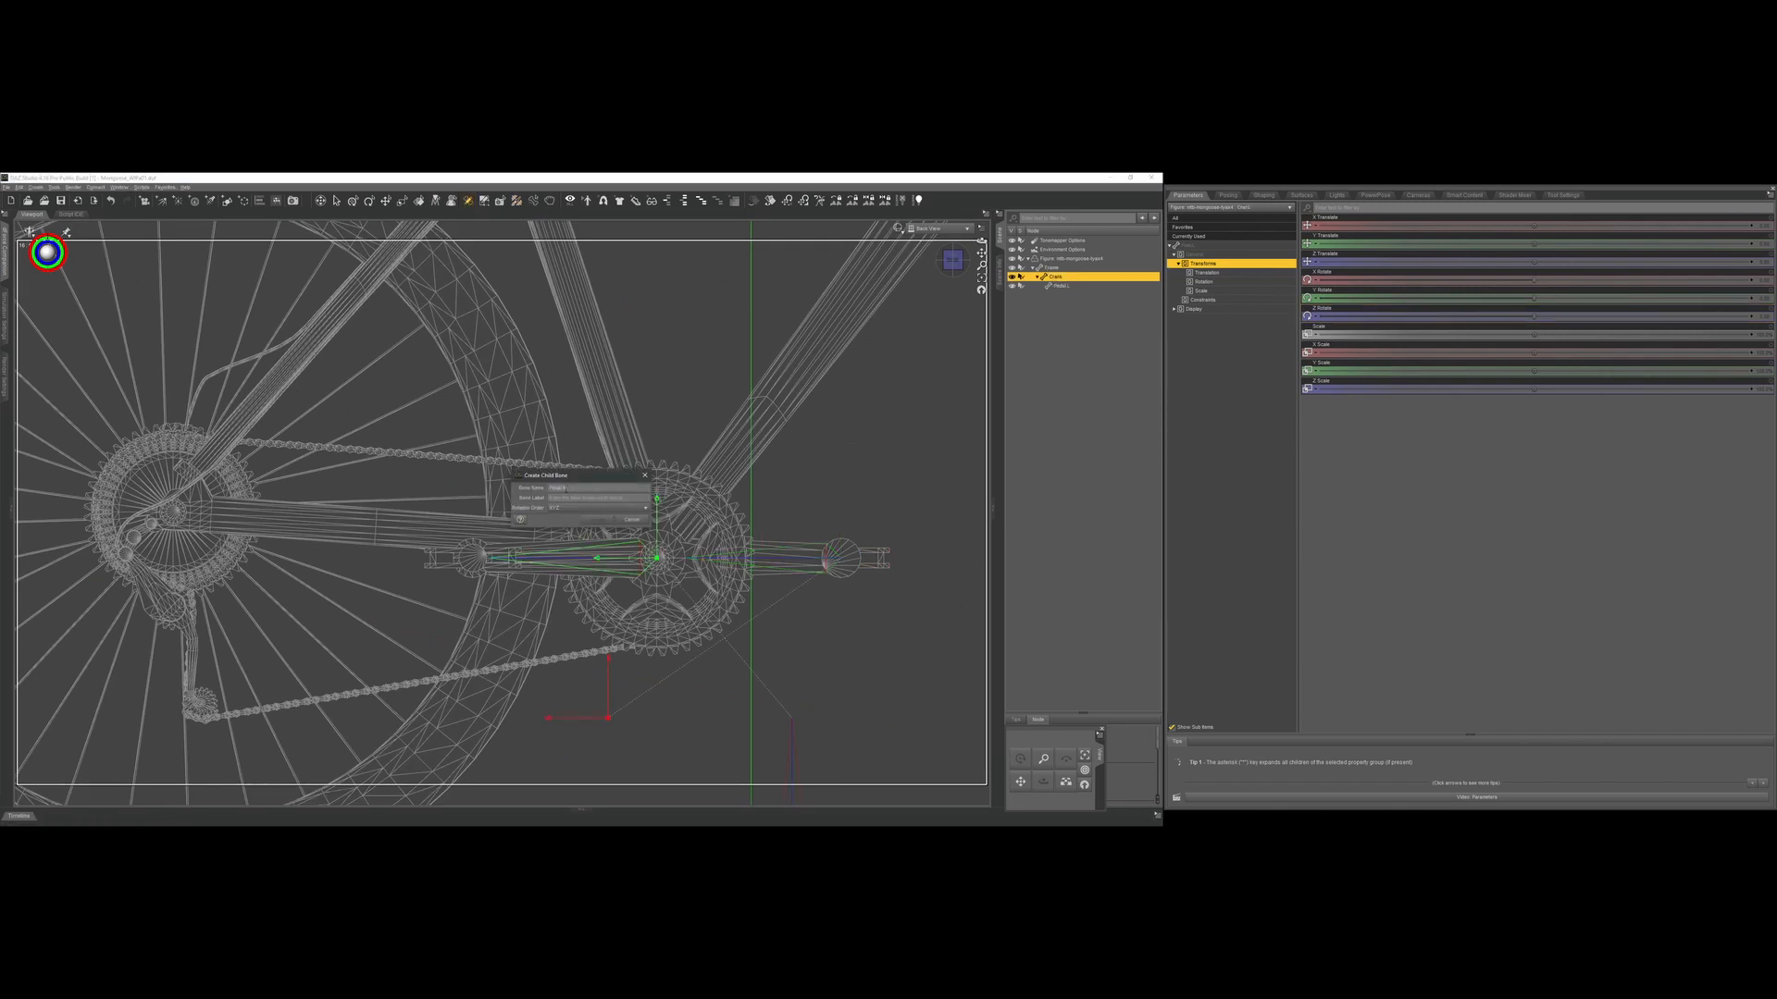
click(590, 520)
drag(607, 718, 478, 536)
scroll(468, 559, up, 8)
scroll(499, 546, down, 8)
In the top view, align the Pedal R bone's center point with the inner end of the right pedal.
key(ctrl+Up)
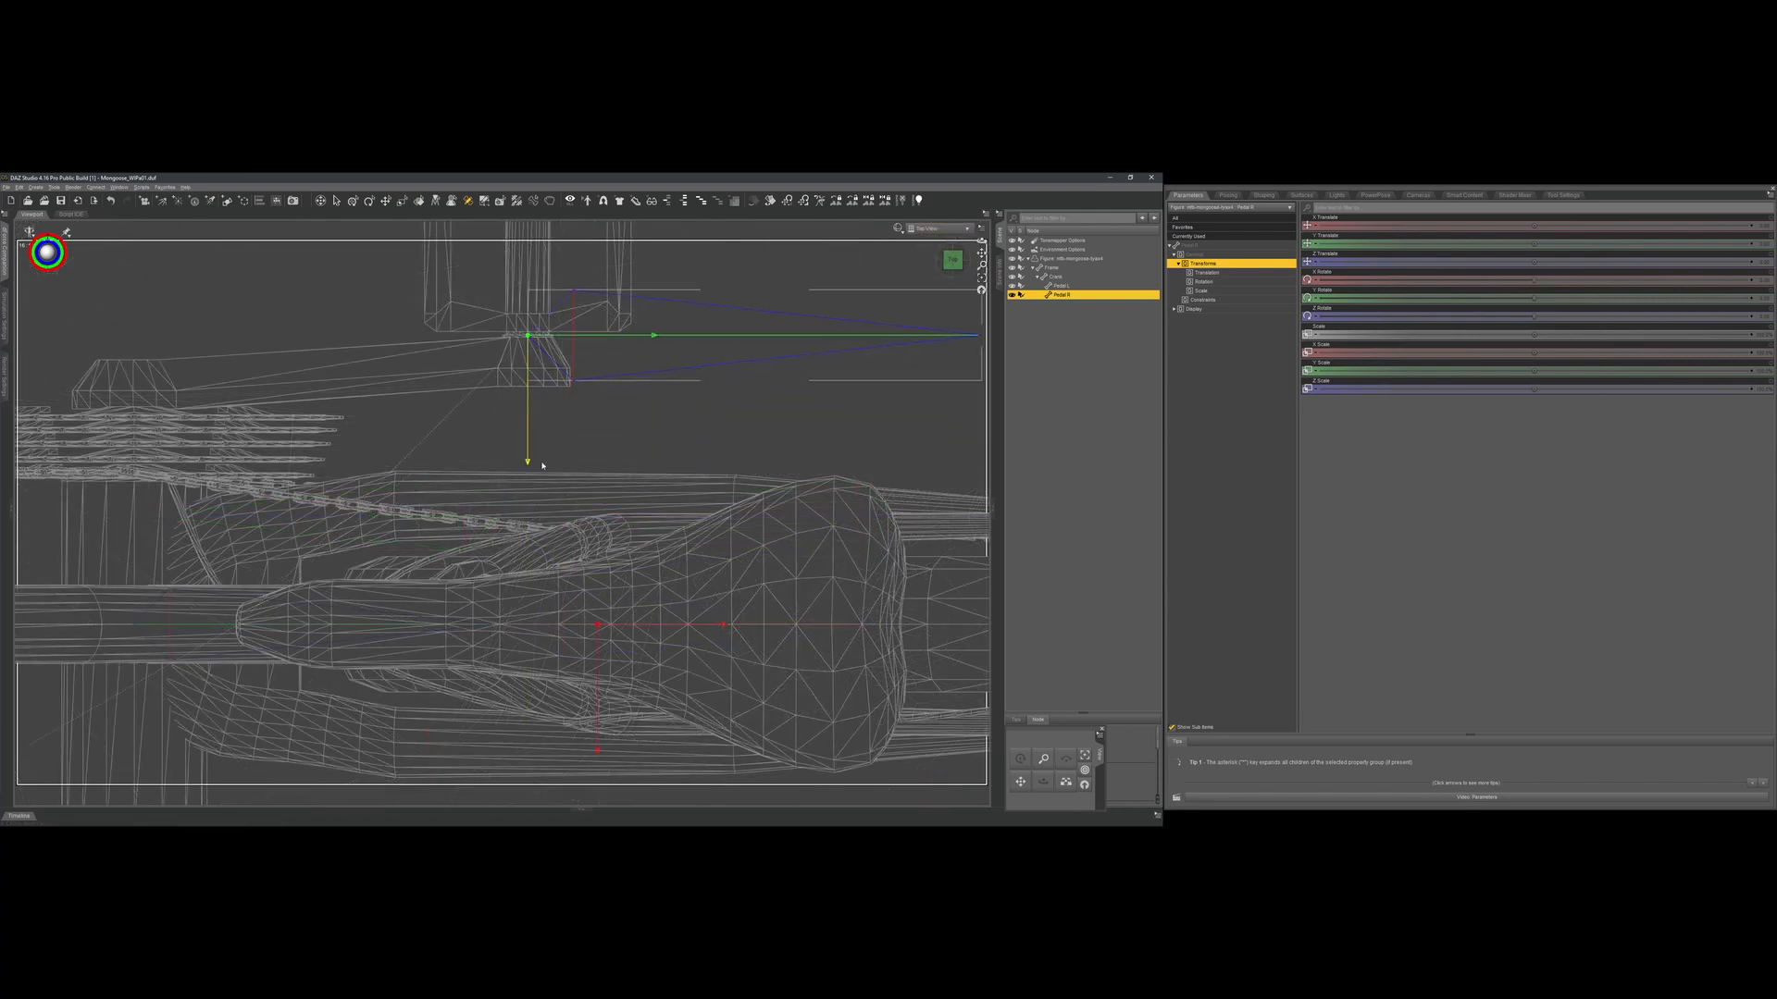
scroll(542, 466, up, 5)
drag(981, 253, 900, 659)
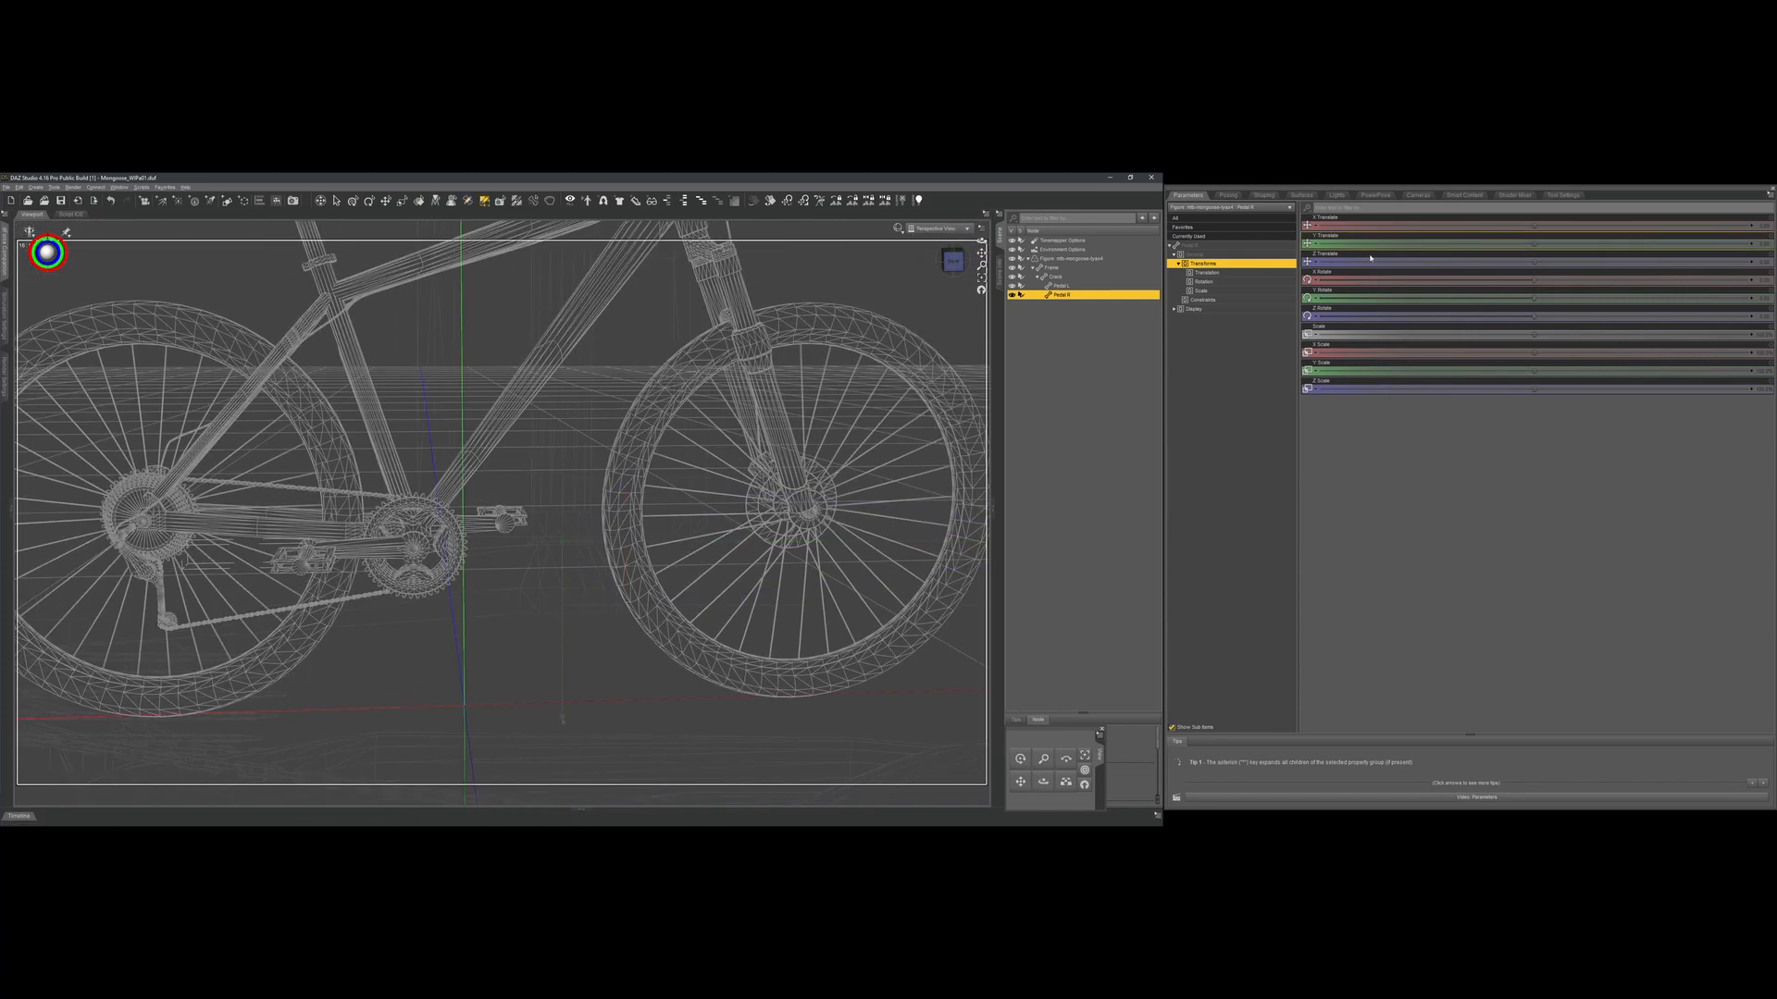
Select the right pedal's face group and fill it on the Pedal R bone's General Weights map.
click(1562, 194)
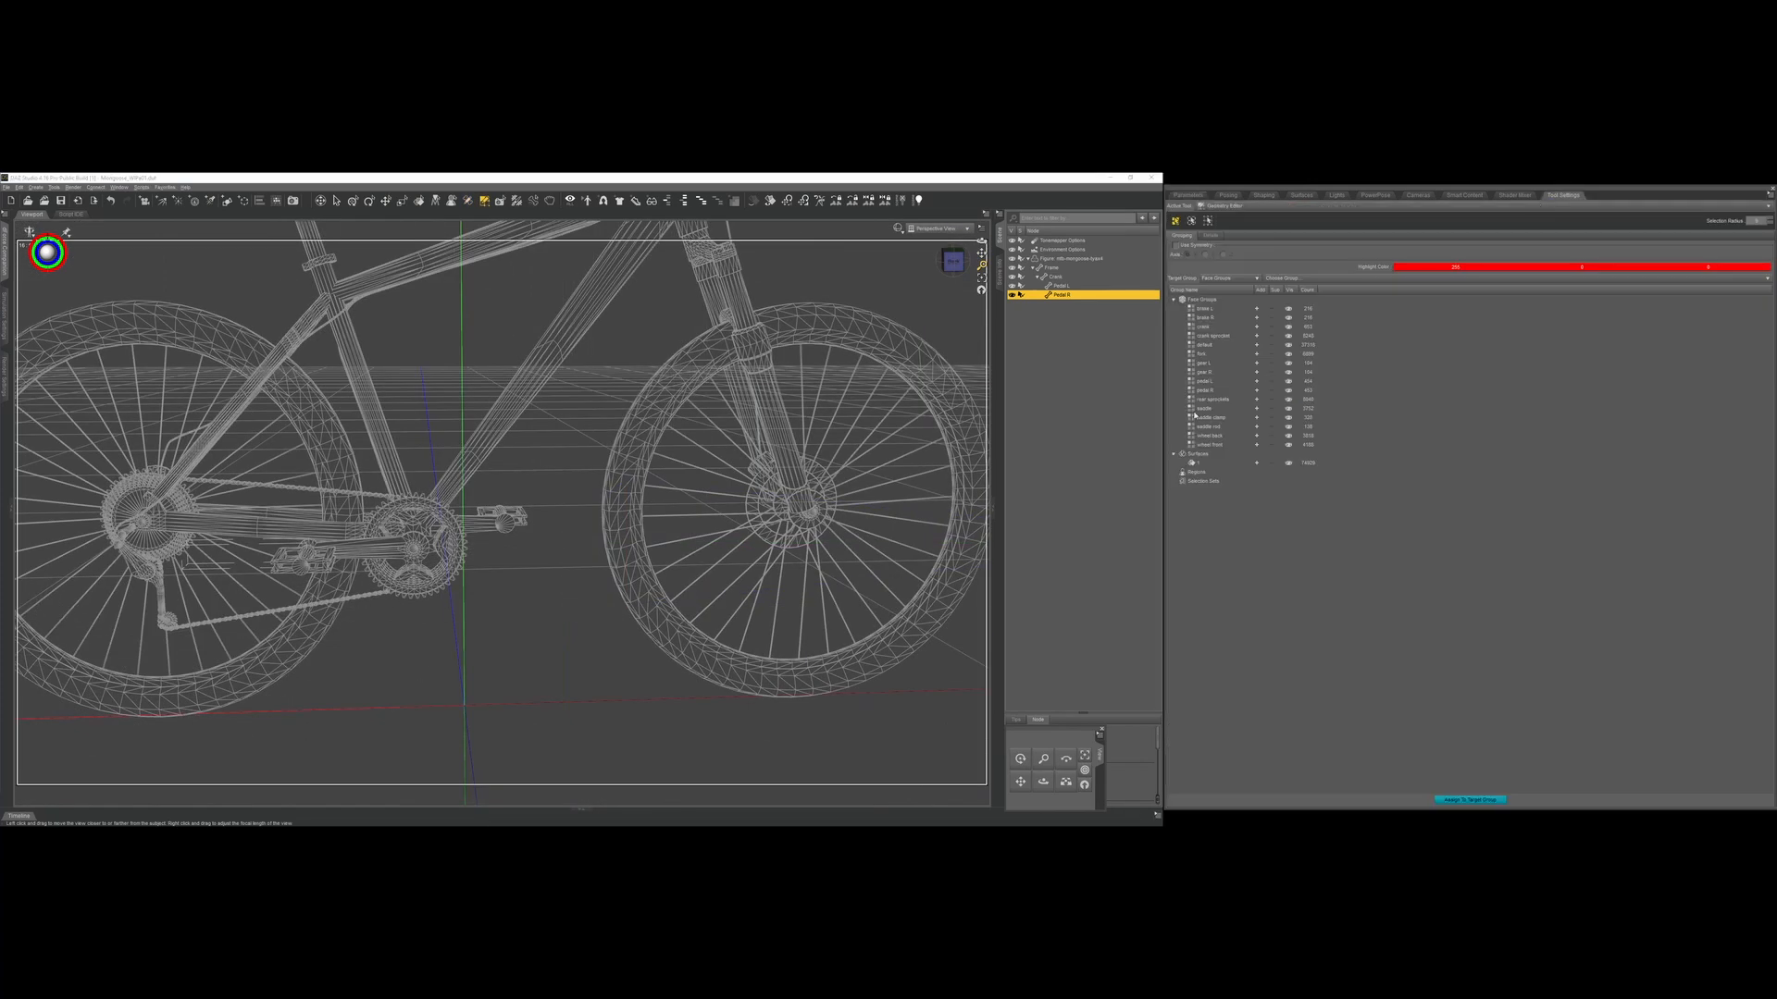
click(1255, 389)
scroll(588, 417, up, 5)
middle_drag(589, 418, 747, 397)
key(alt+shift+w)
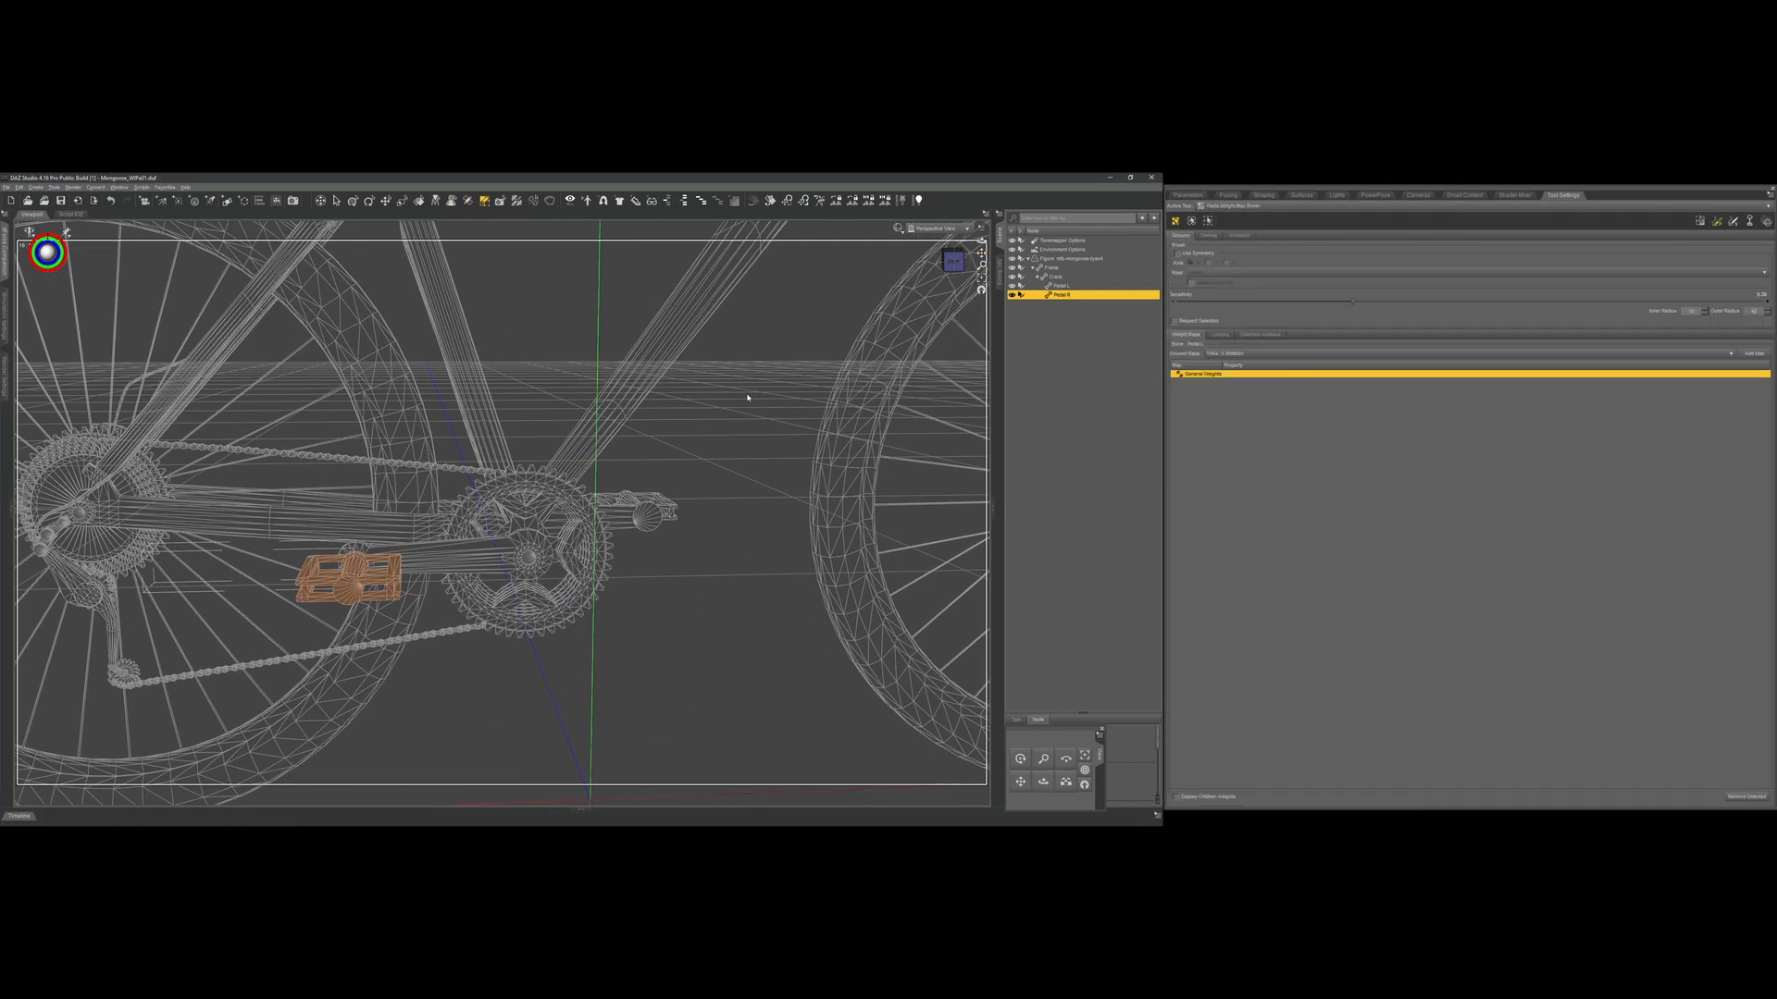
key(alt+shift+j)
Rotate the Pedal R bone and the Crank bone about Z to test the pedal and crank movement.
click(1187, 194)
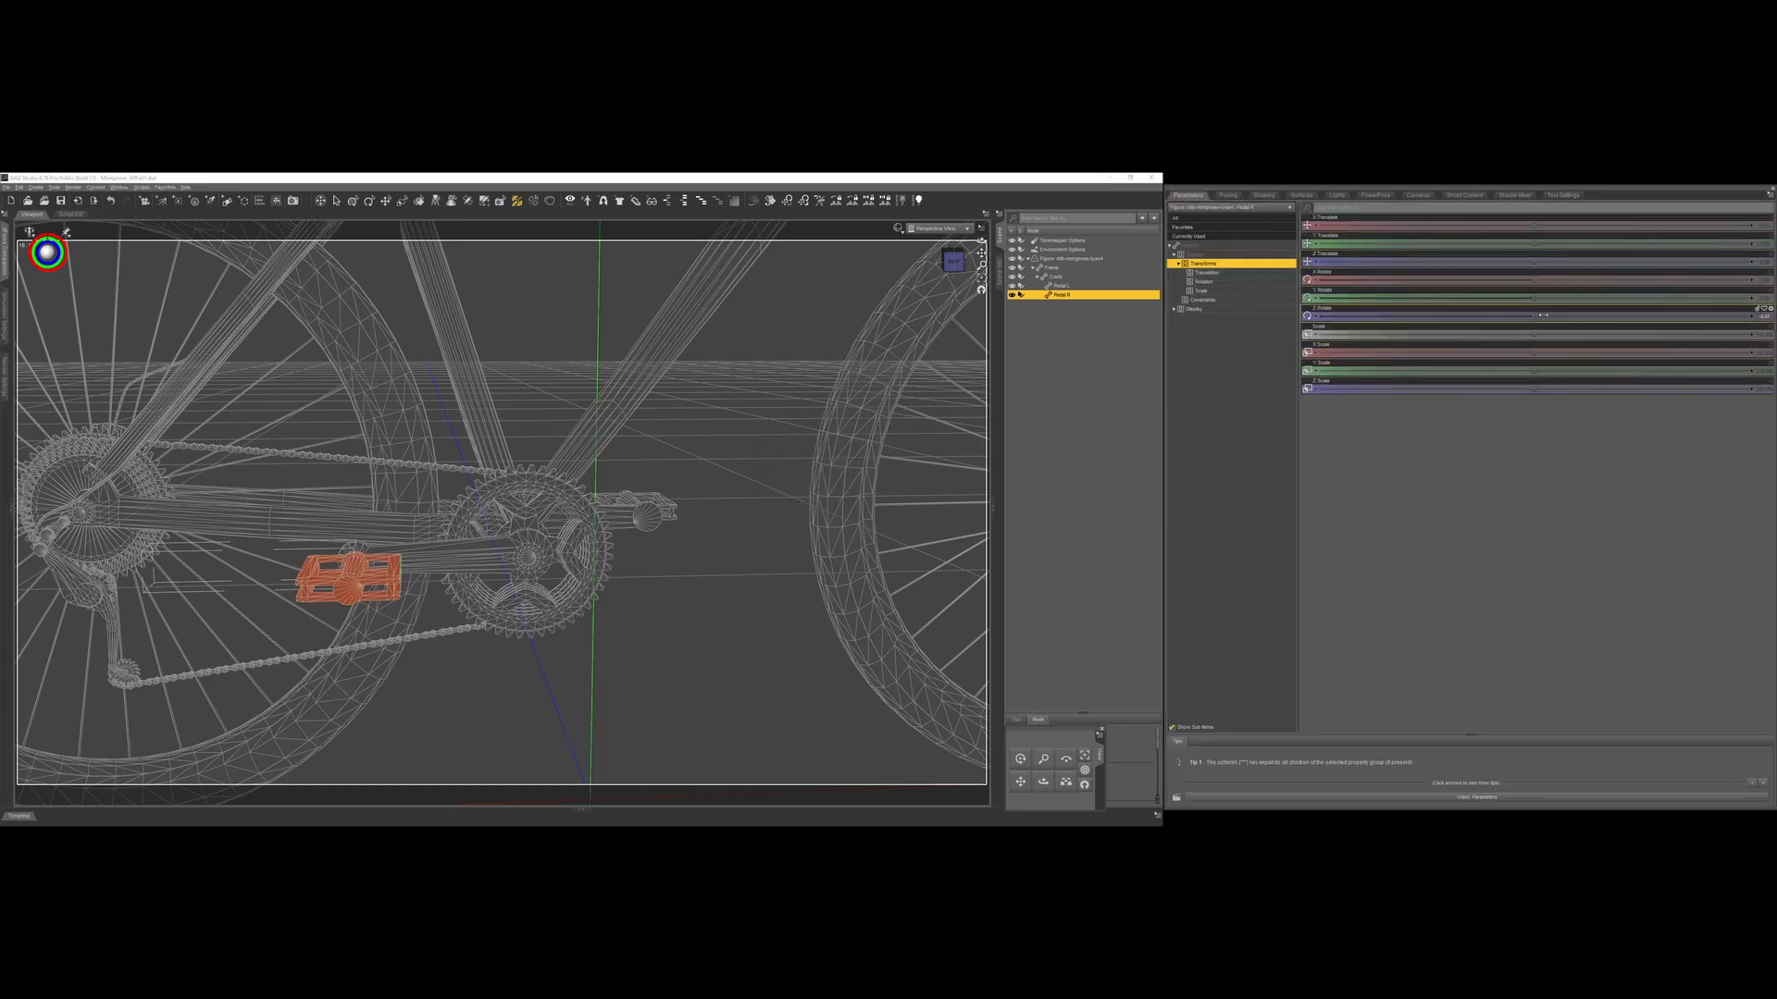
drag(1542, 315, 1568, 315)
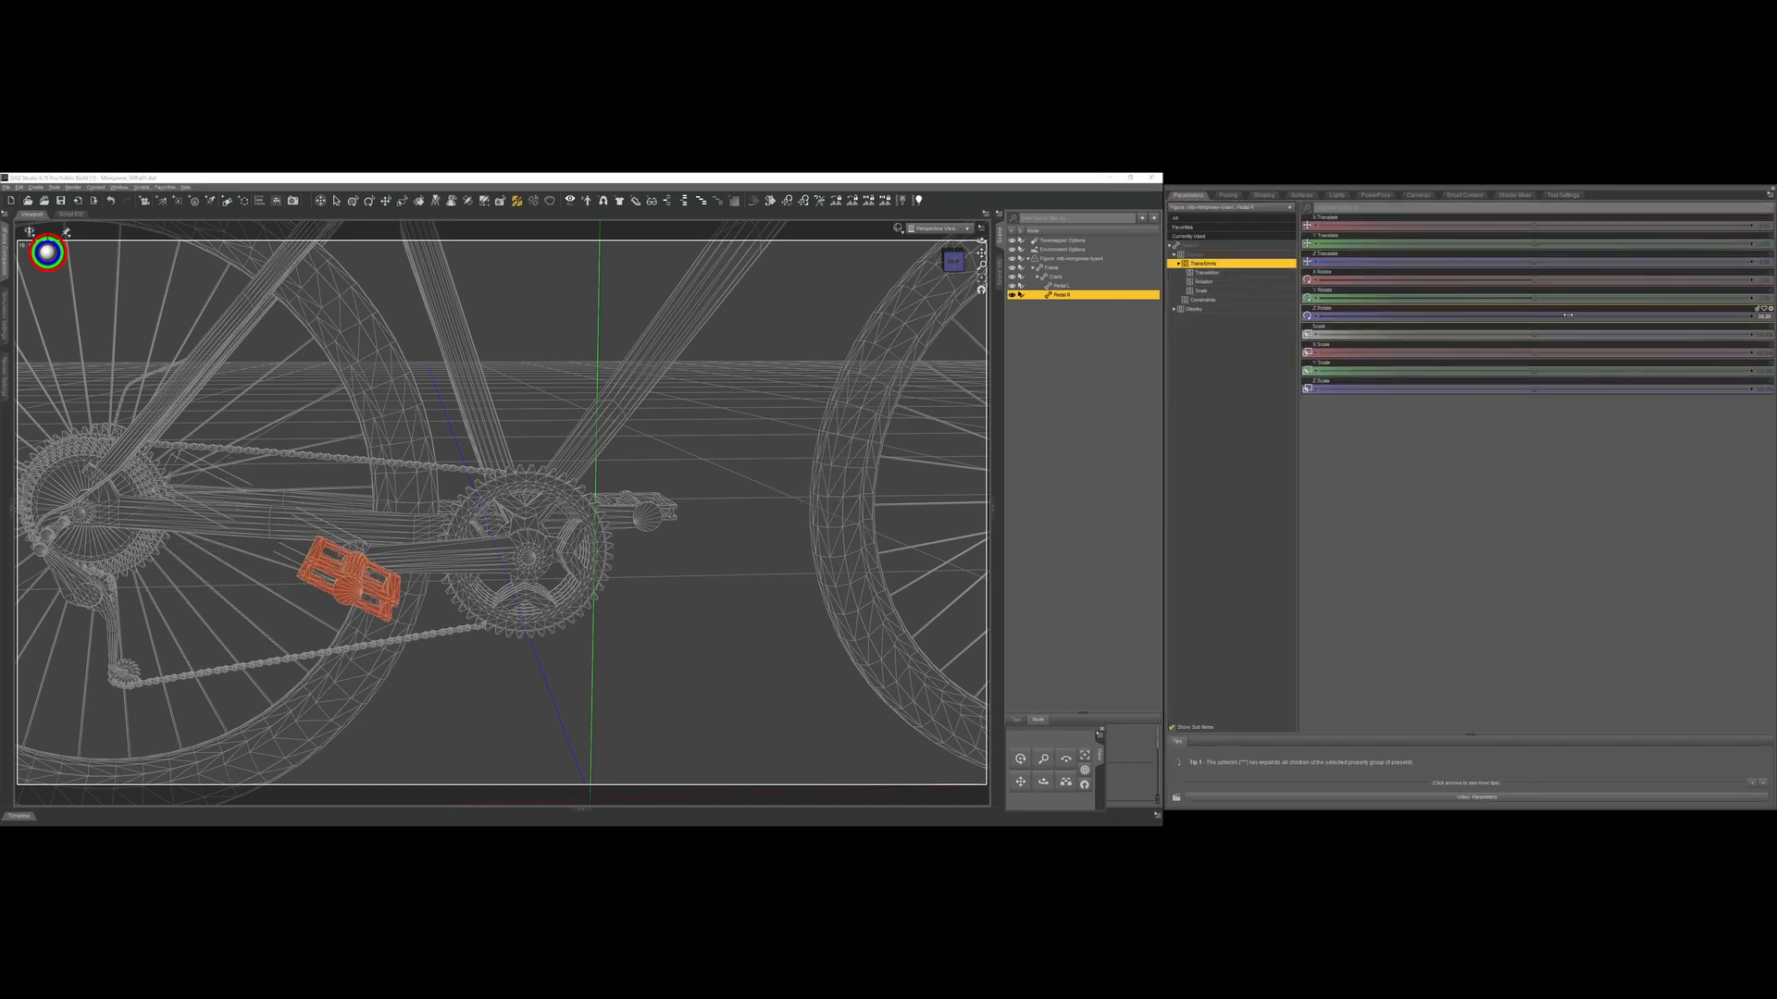
click(1064, 277)
drag(1537, 319, 1608, 315)
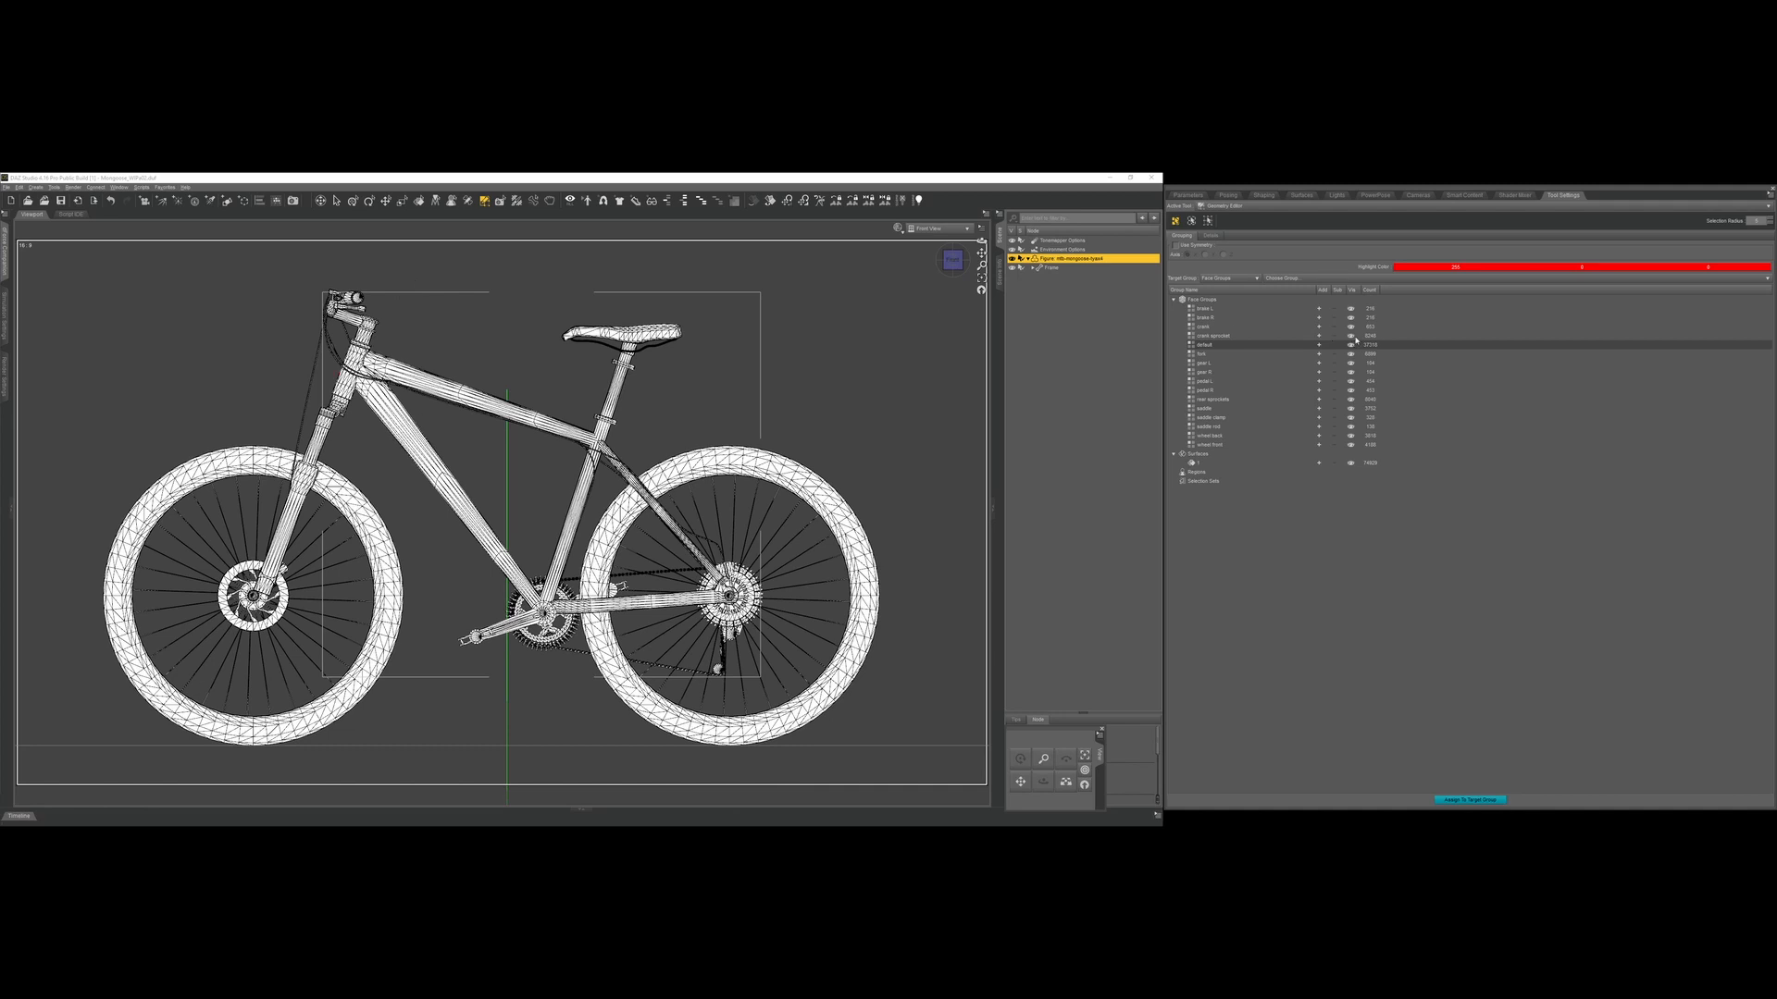
Hide the bike frame's geometry and create a child bone named Fork under the Frame bone.
click(1231, 347)
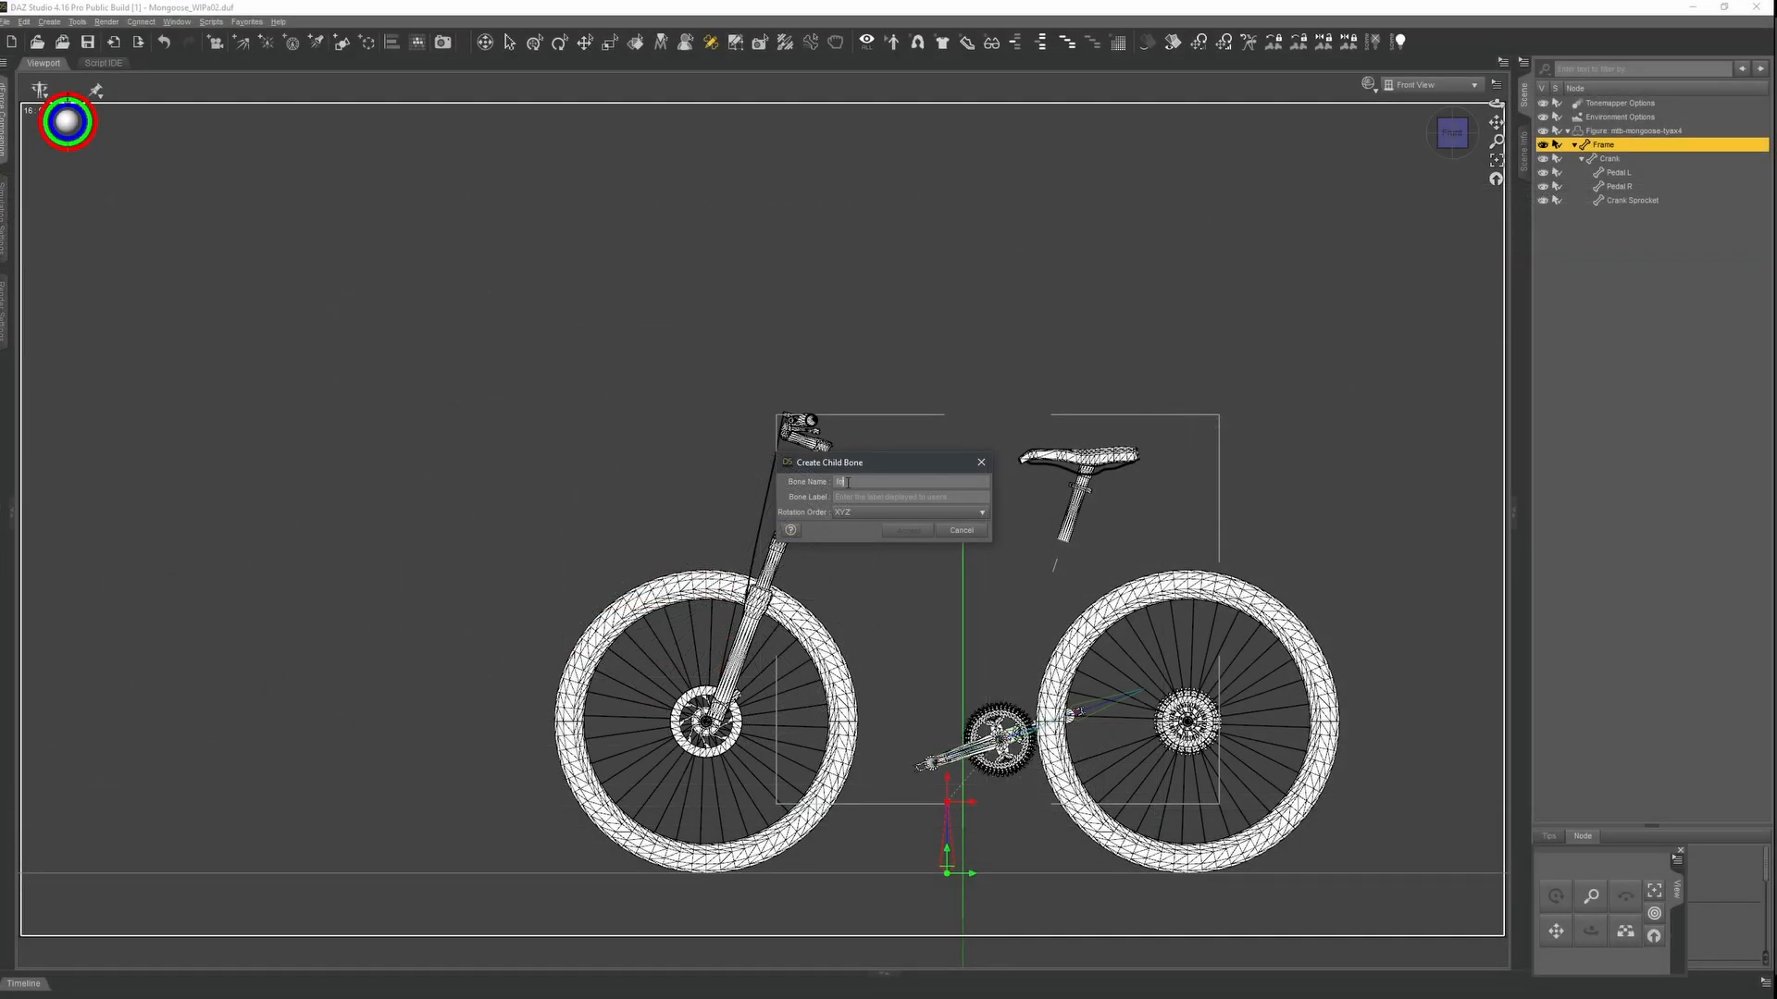
text(k)
key(Return)
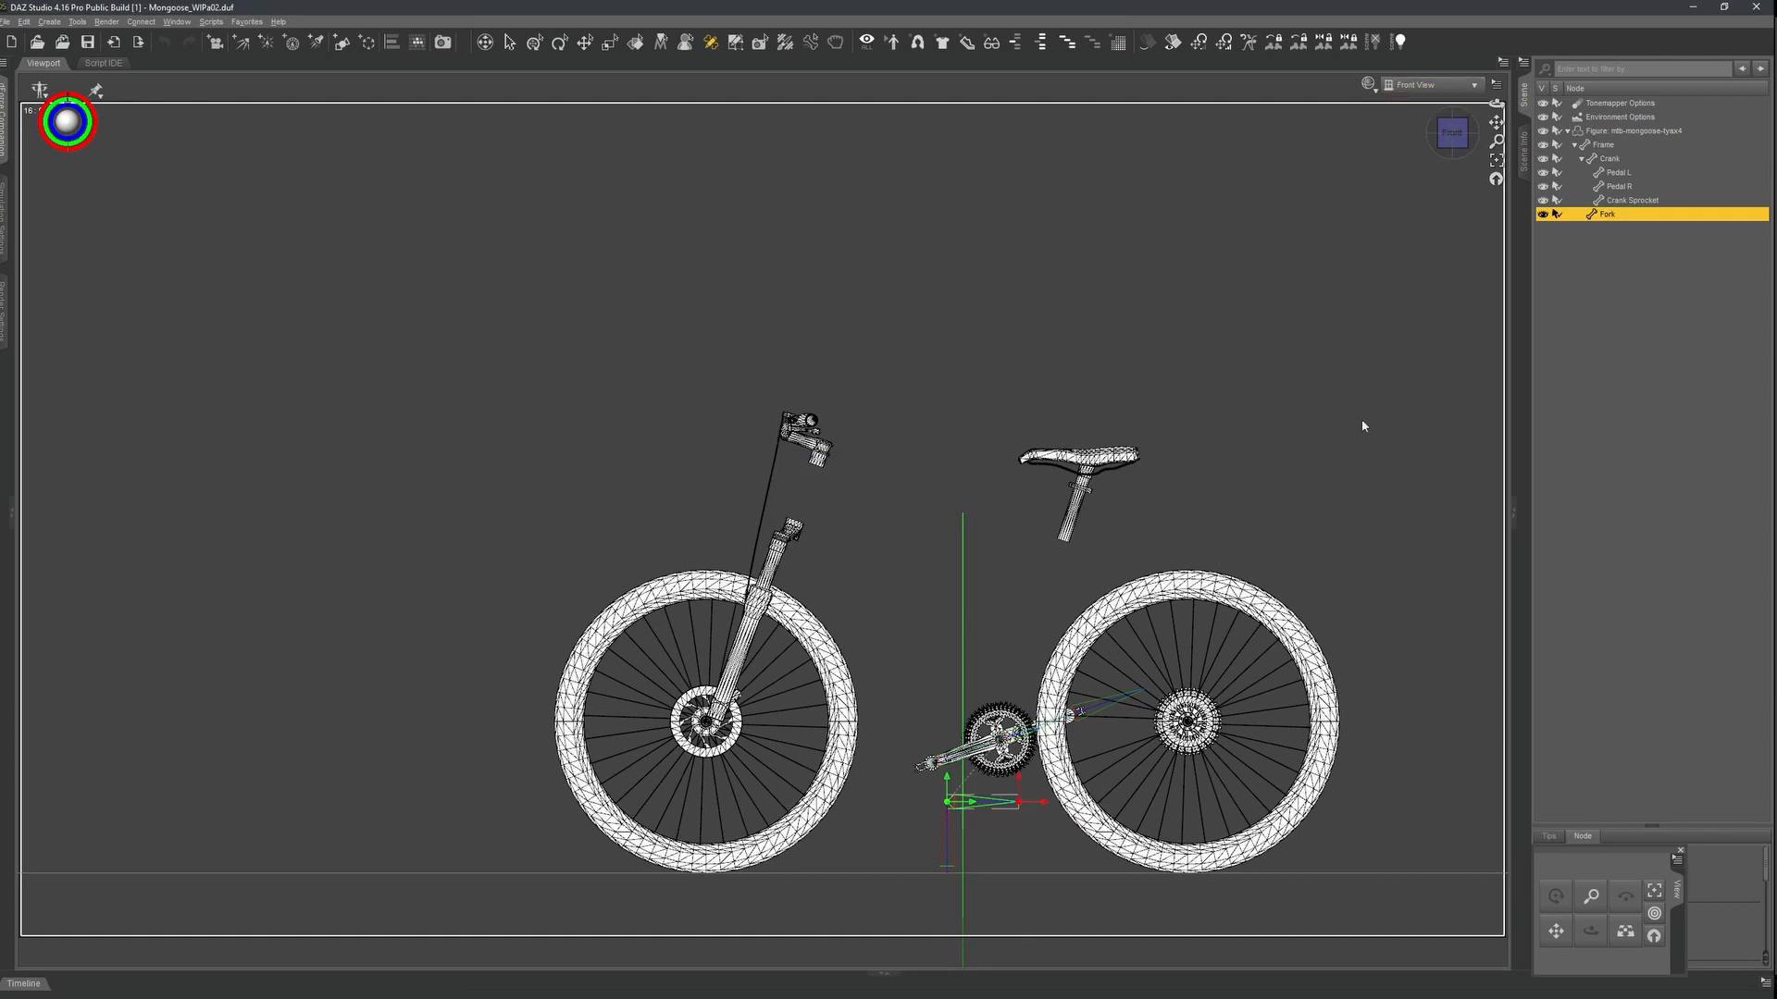
In the front view, place the Fork bone's center point atop the handlebar stem (about -30.68, 96.20) and its end point near the fork steerer's top (about -37.60, 77.19).
drag(947, 801, 825, 440)
drag(1018, 801, 791, 548)
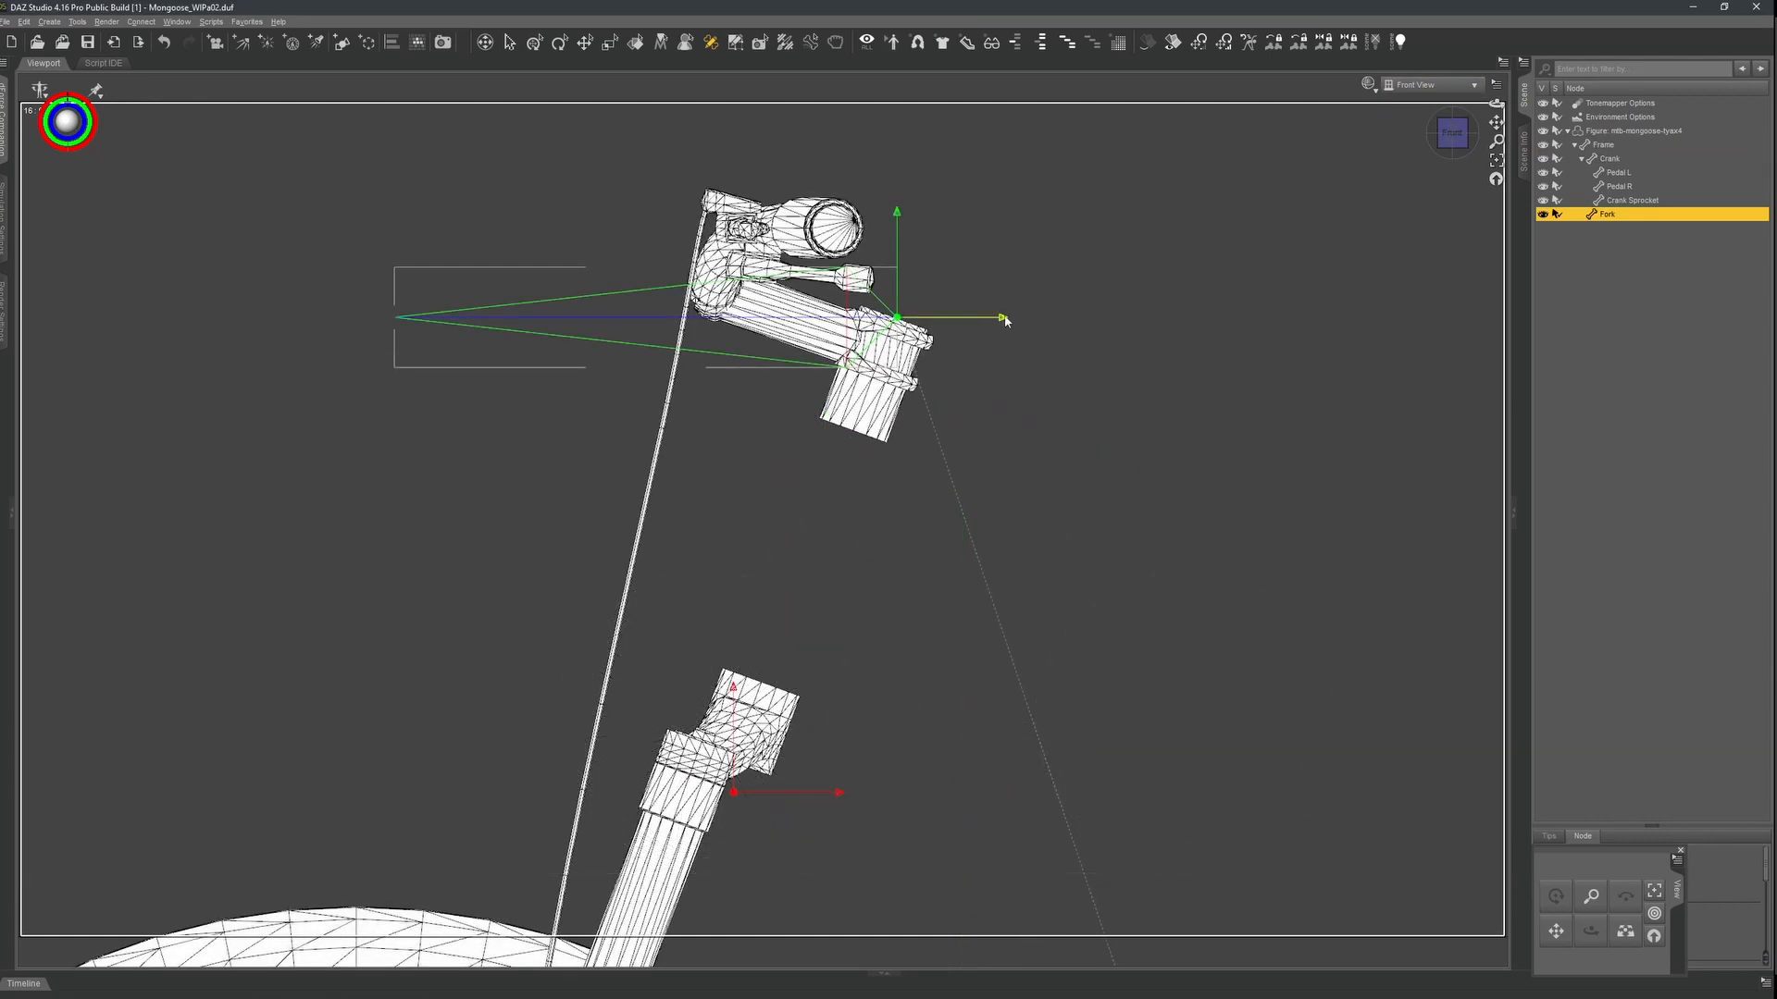
drag(1006, 318, 1001, 318)
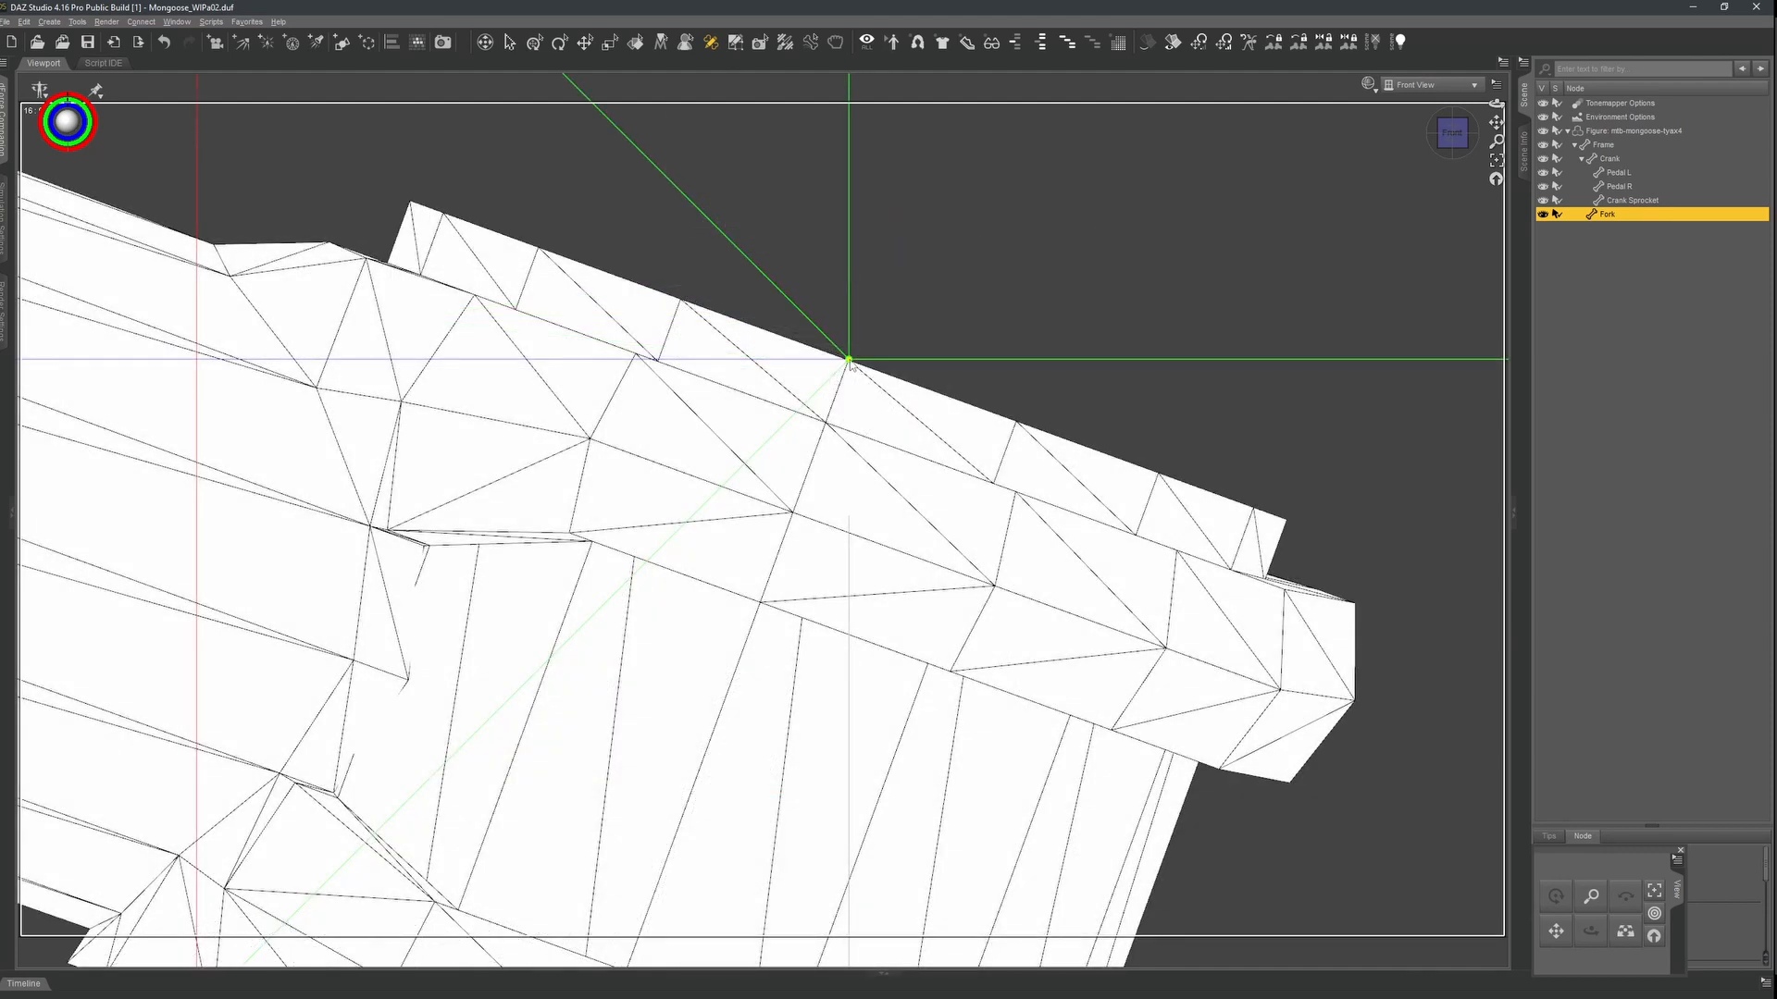
drag(849, 363, 850, 367)
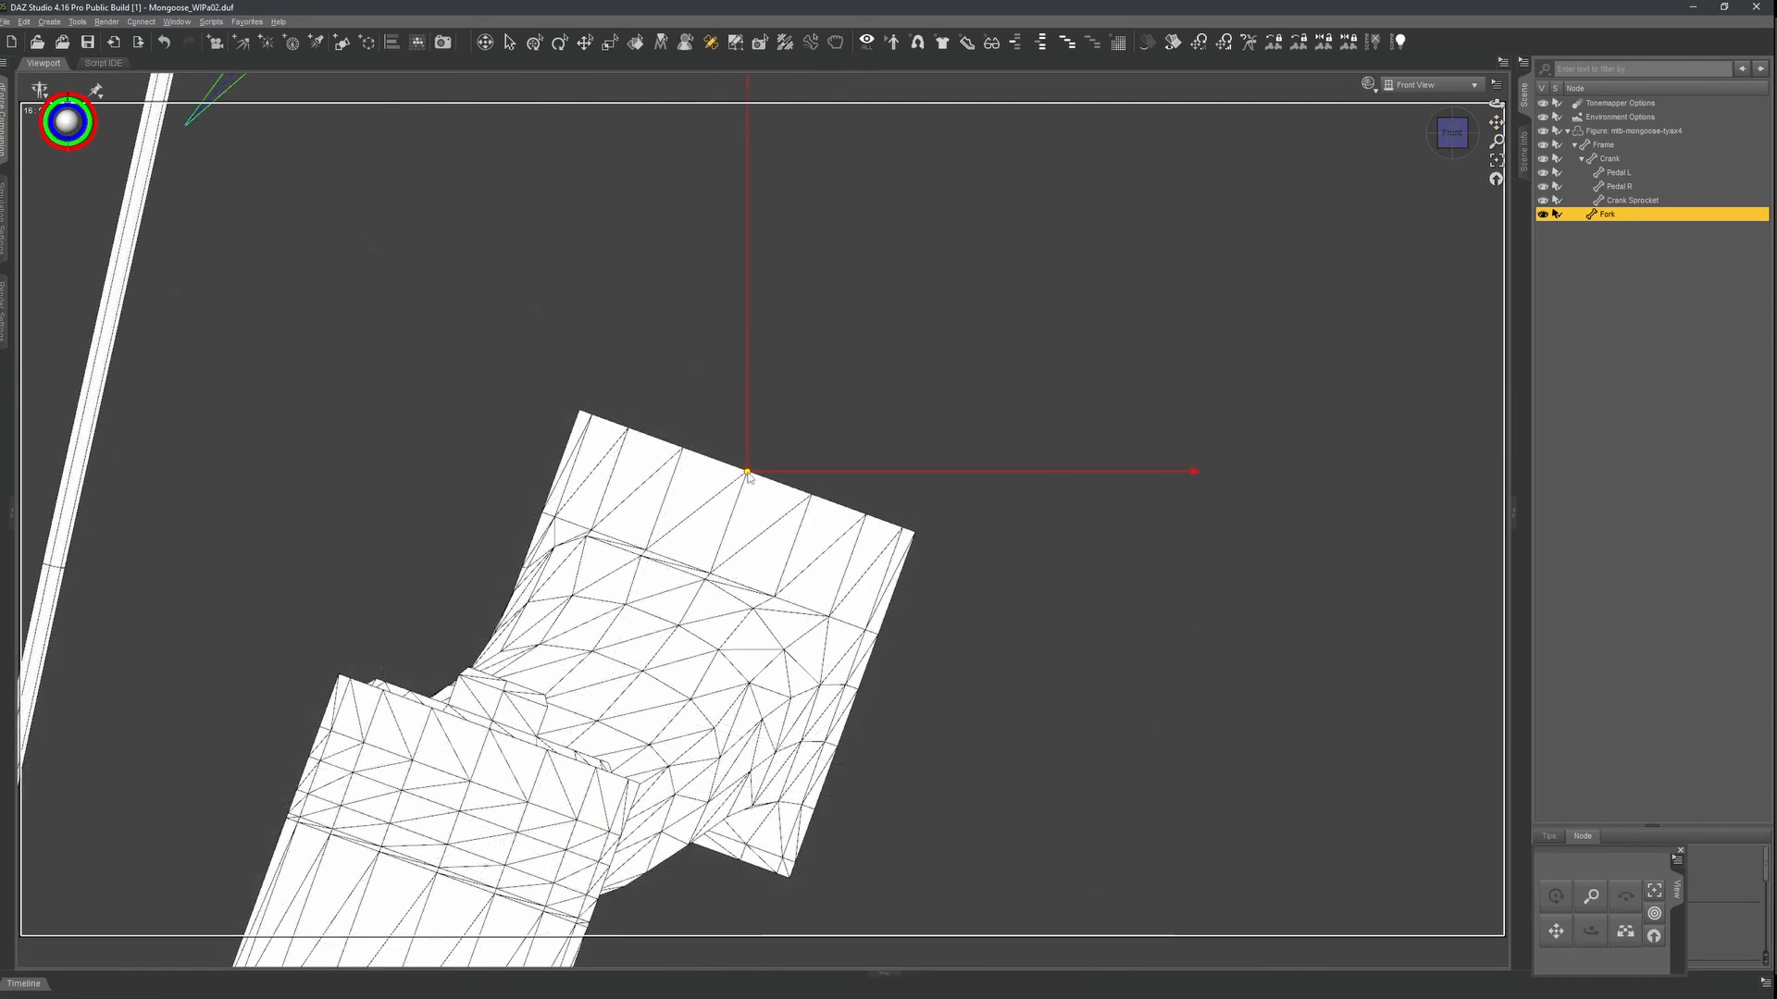
drag(747, 473, 708, 575)
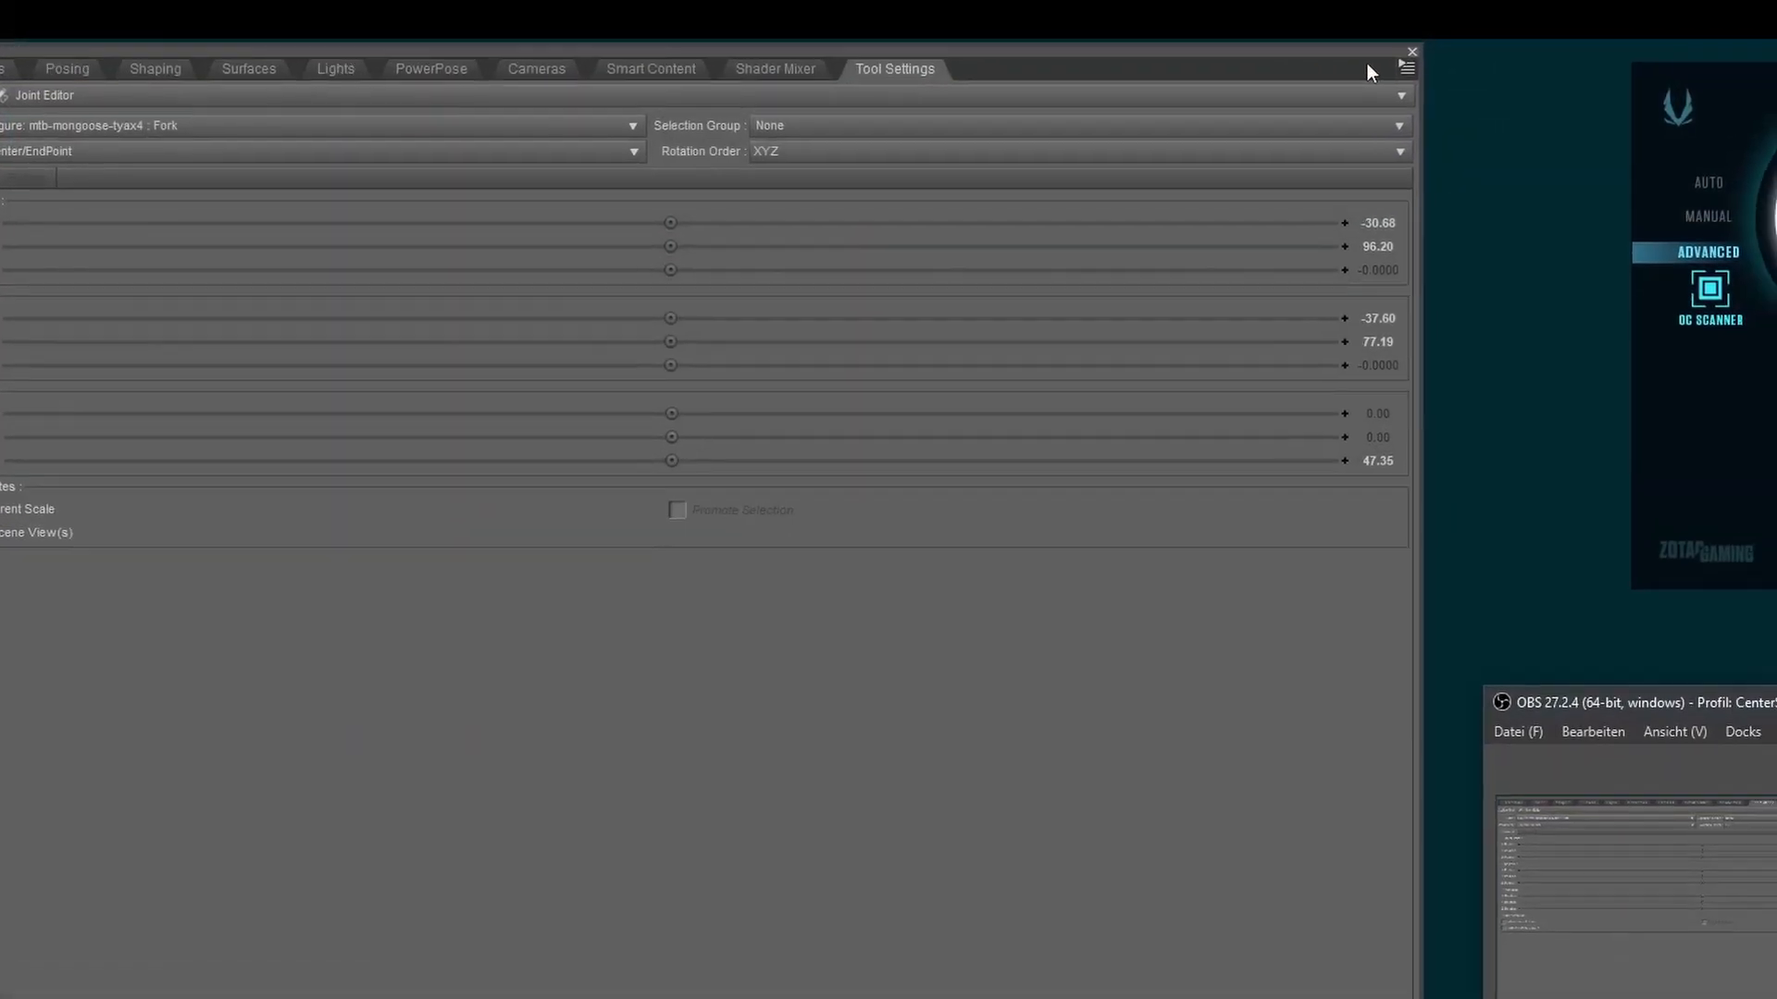
Align the Fork bone's node orientation to the line between its center and end points.
click(1509, 49)
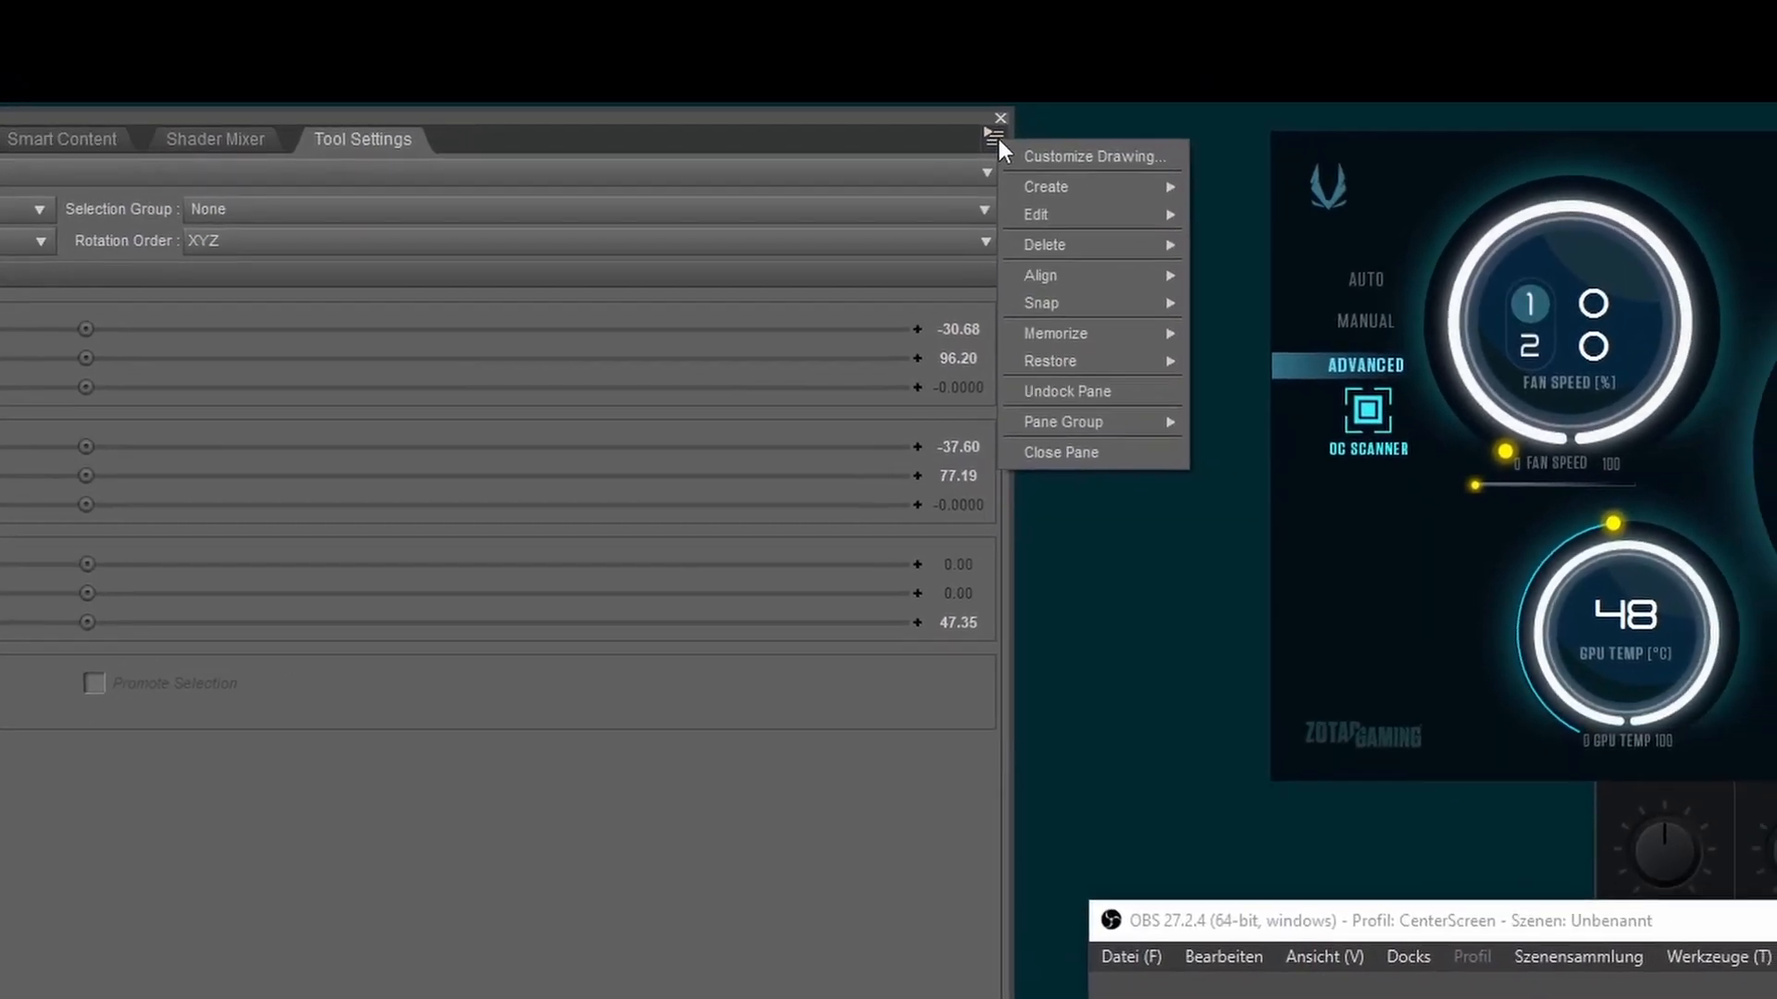
mouse_move(1206, 249)
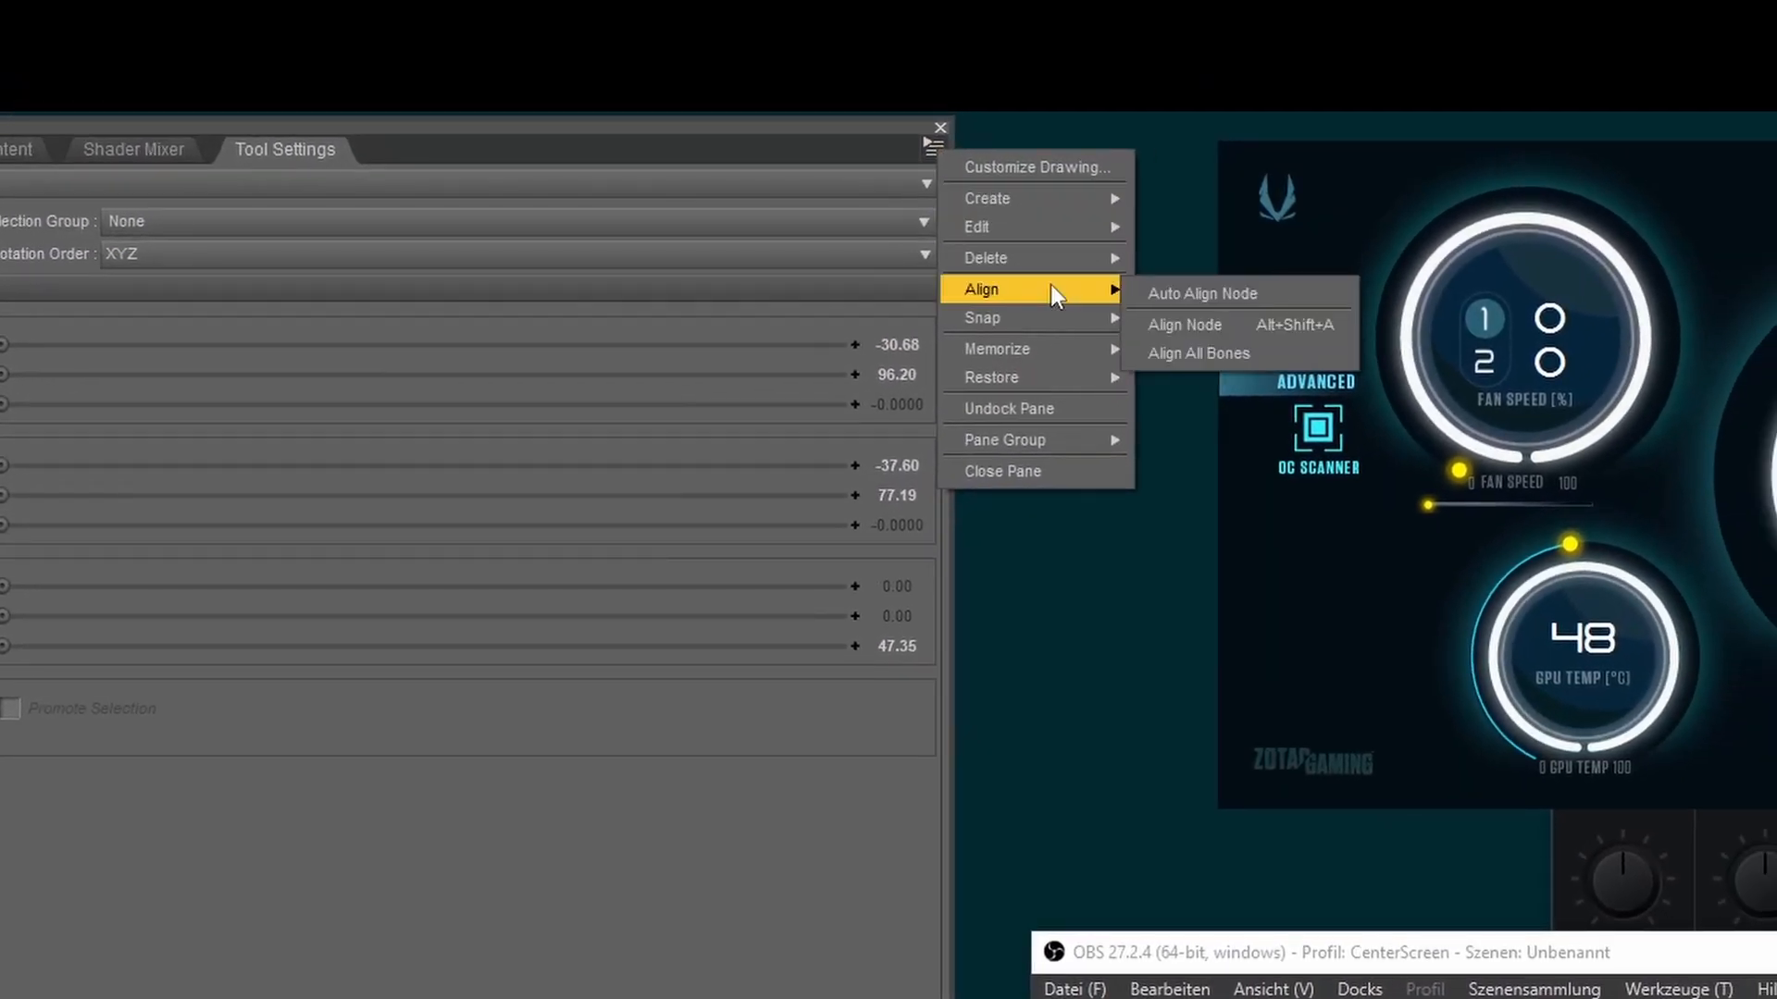
click(1203, 324)
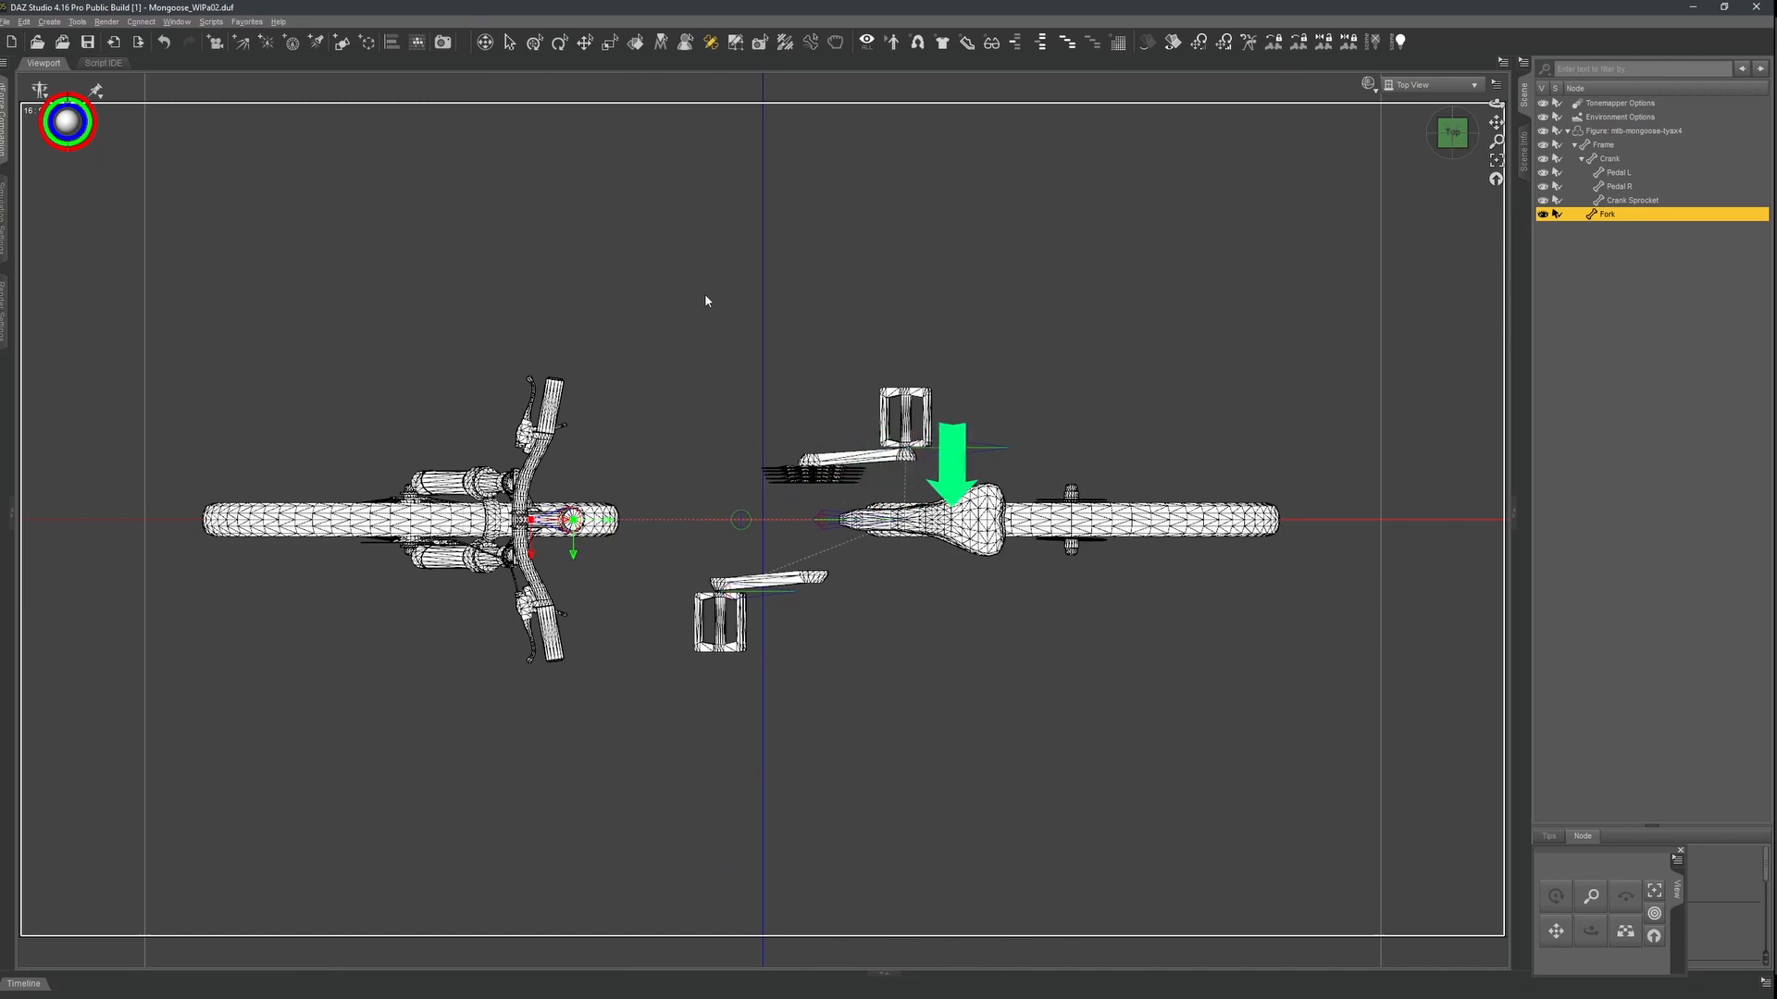
scroll(629, 308, up, 3)
scroll(629, 308, up, 3)
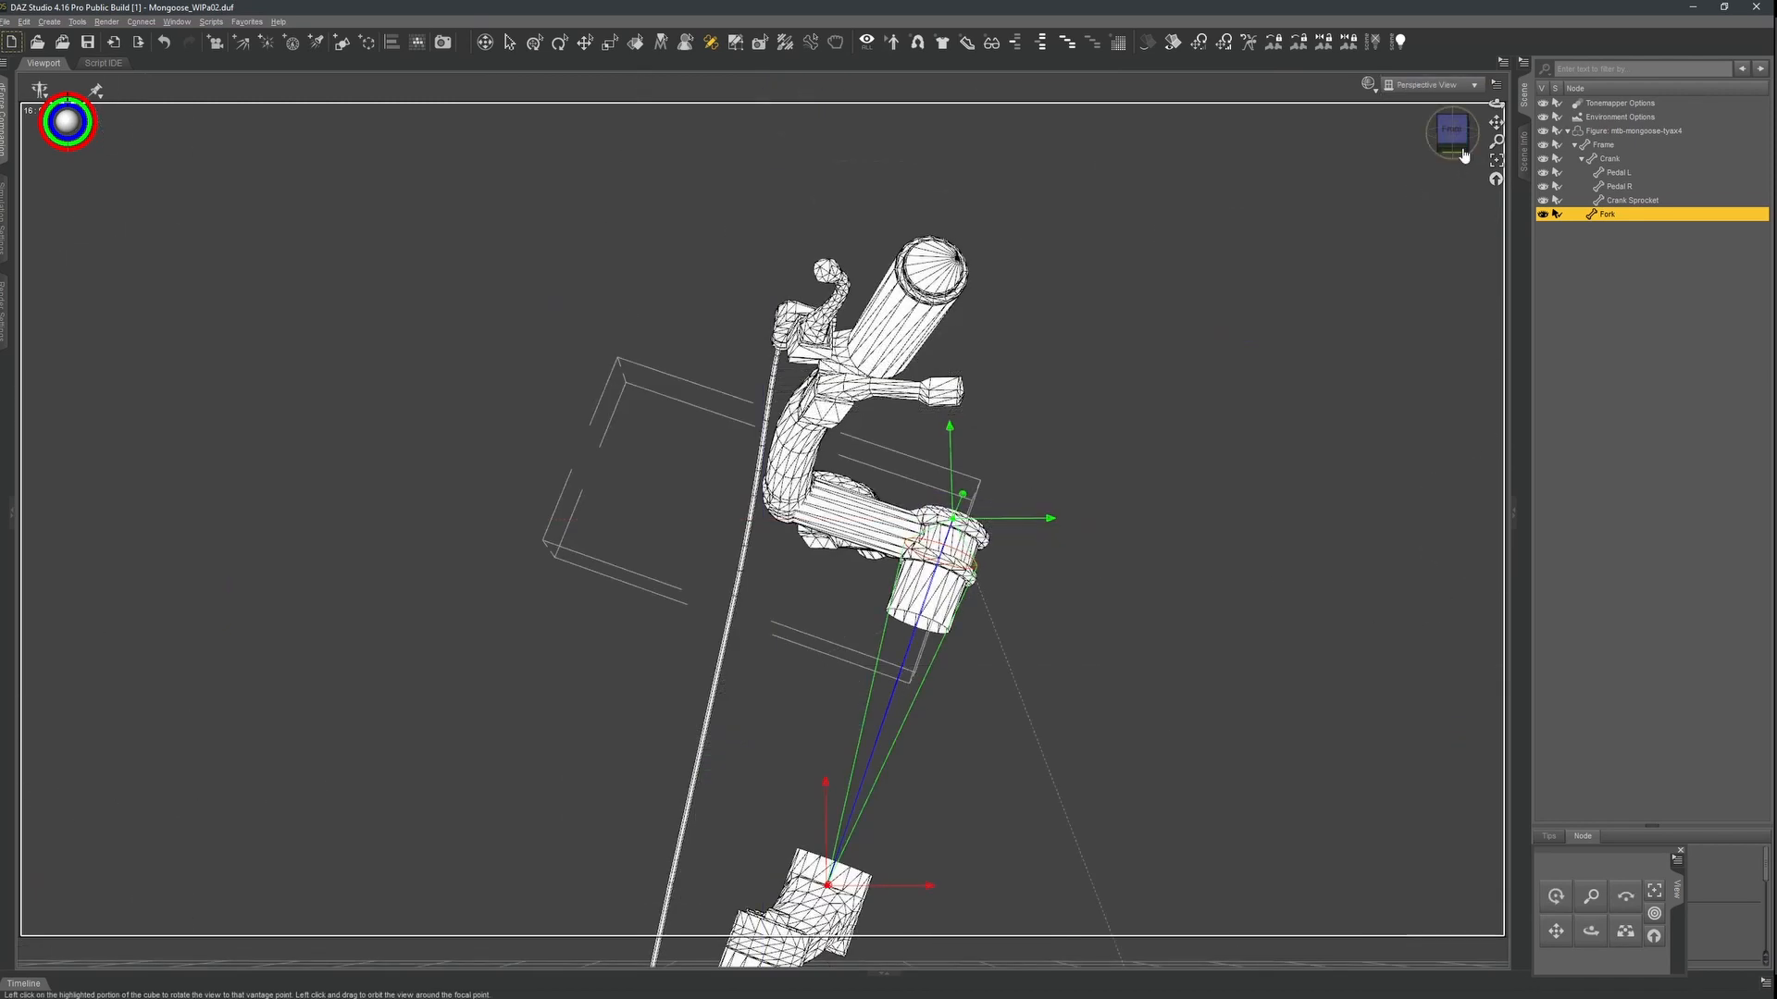
Fill the selected fork and handlebar geometry with weight for the Fork bone.
mouse_move(1454, 139)
mouse_down()
mouse_move(1489, 158)
mouse_move(1447, 148)
mouse_up()
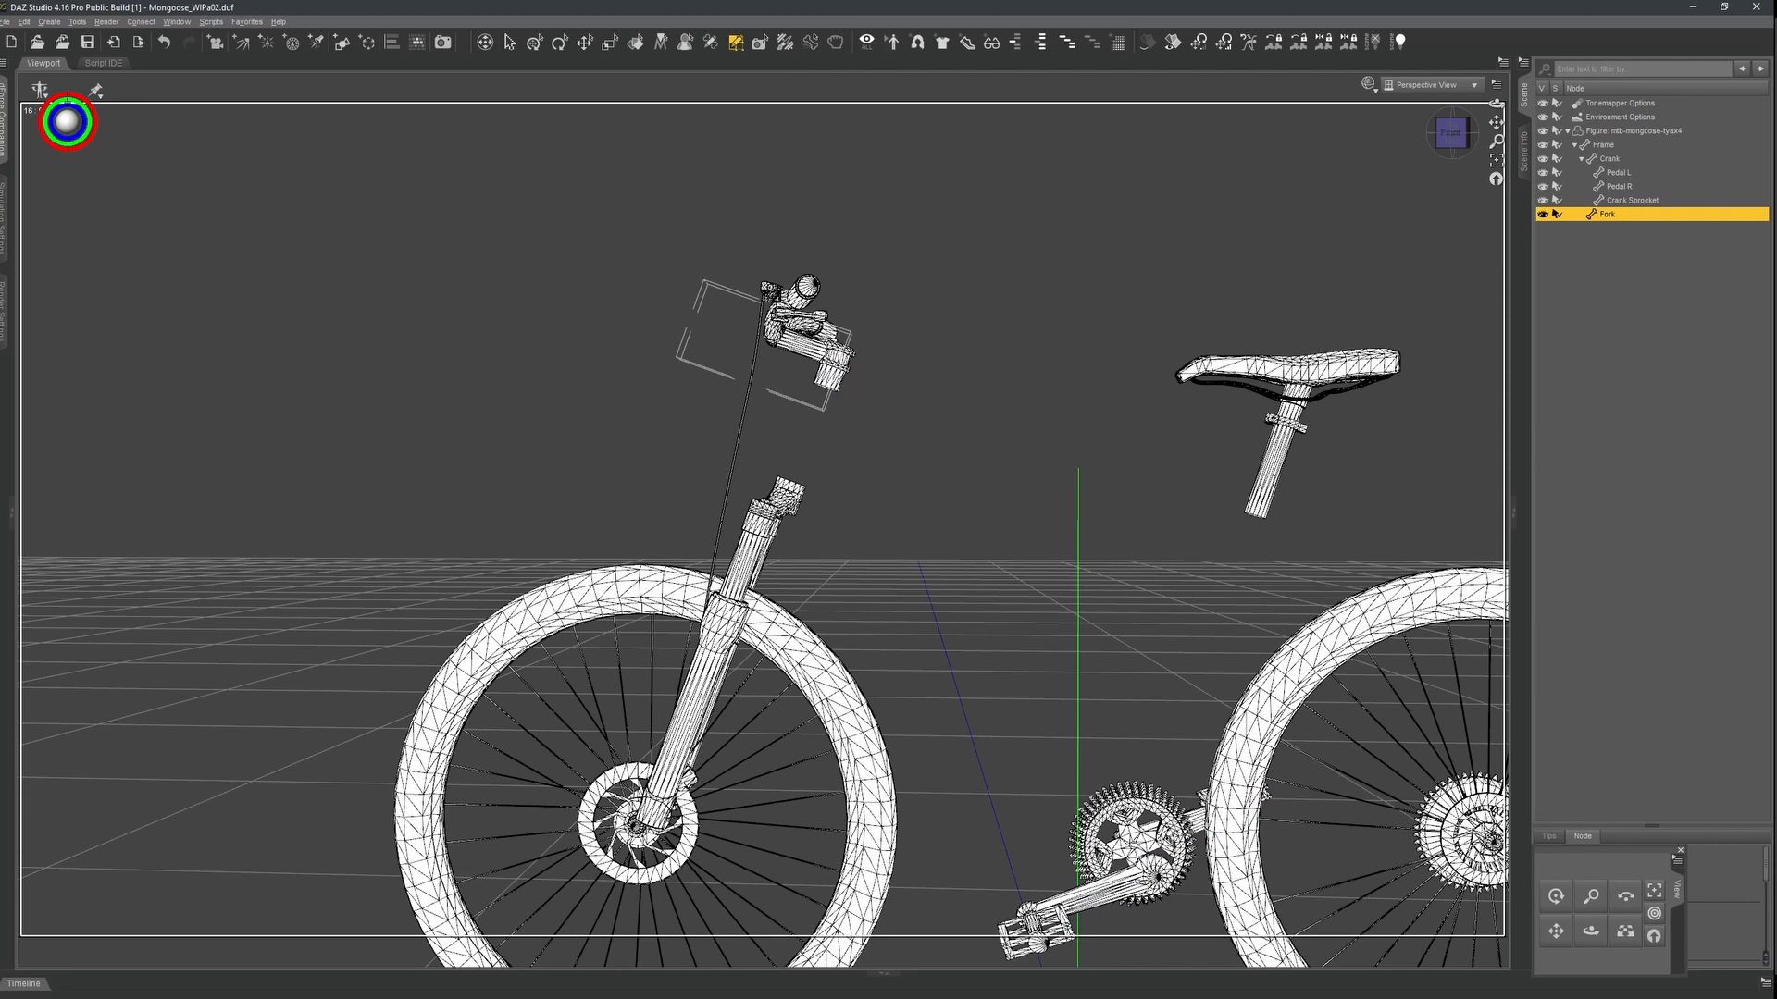
drag(1452, 133, 1411, 208)
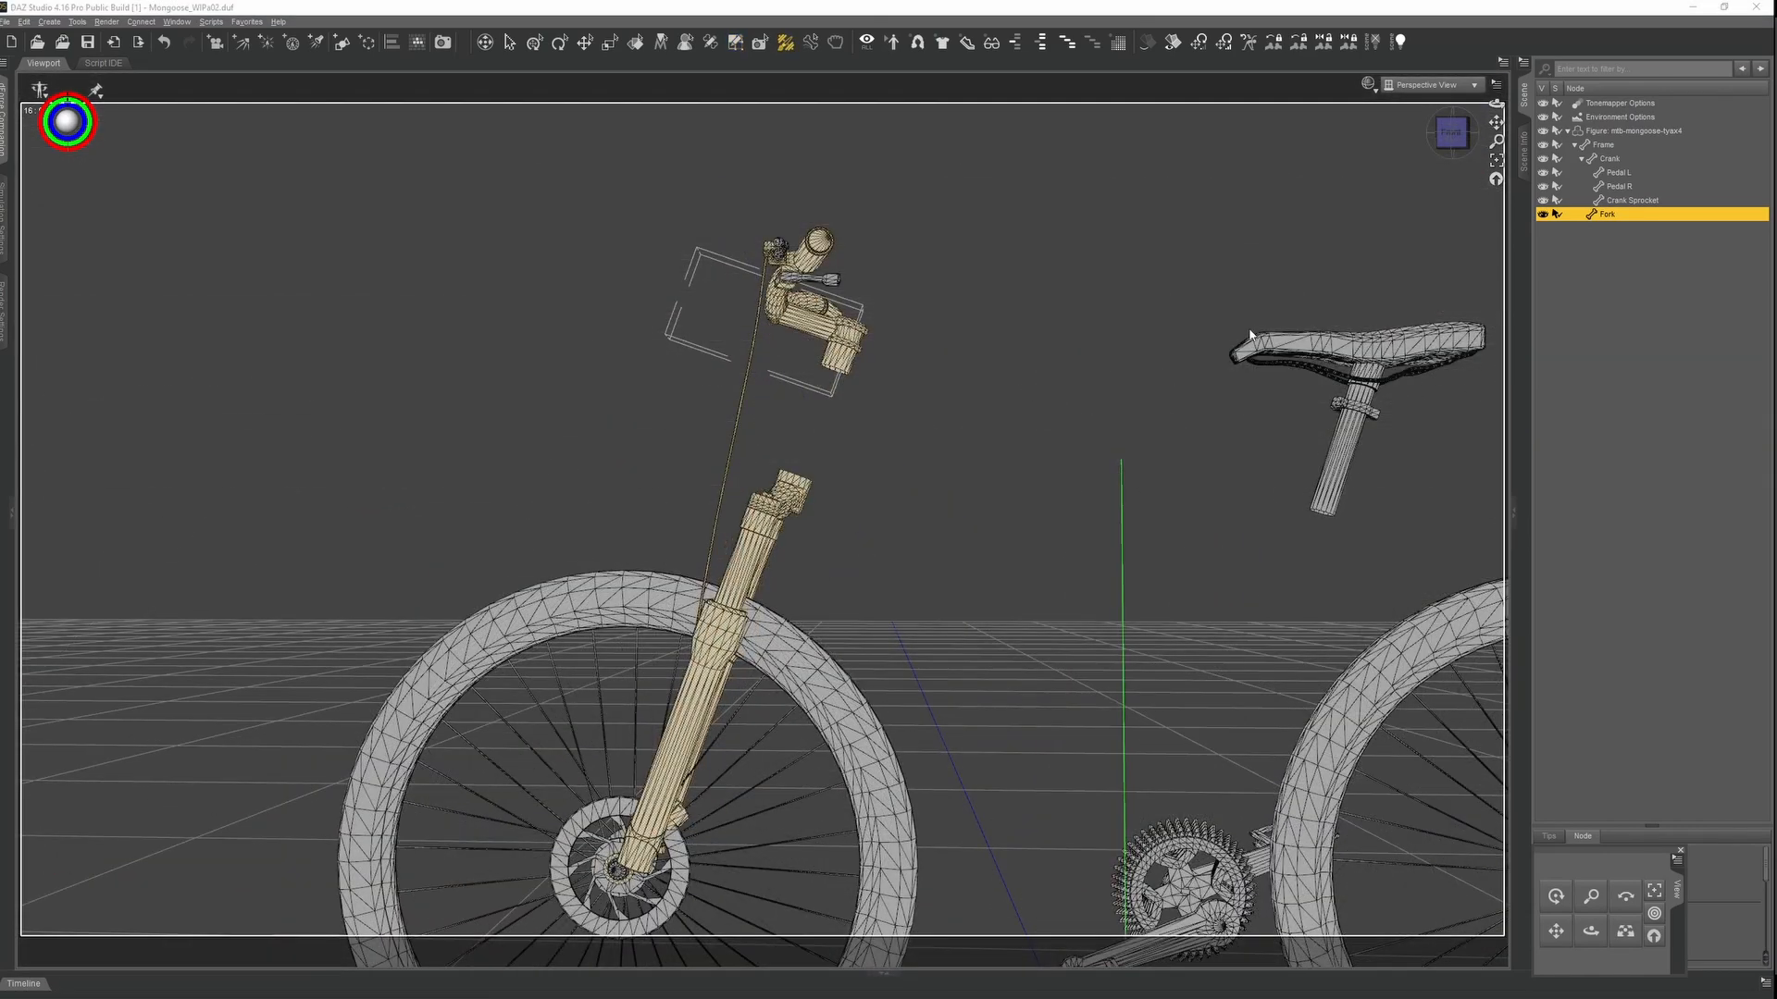
click(1206, 491)
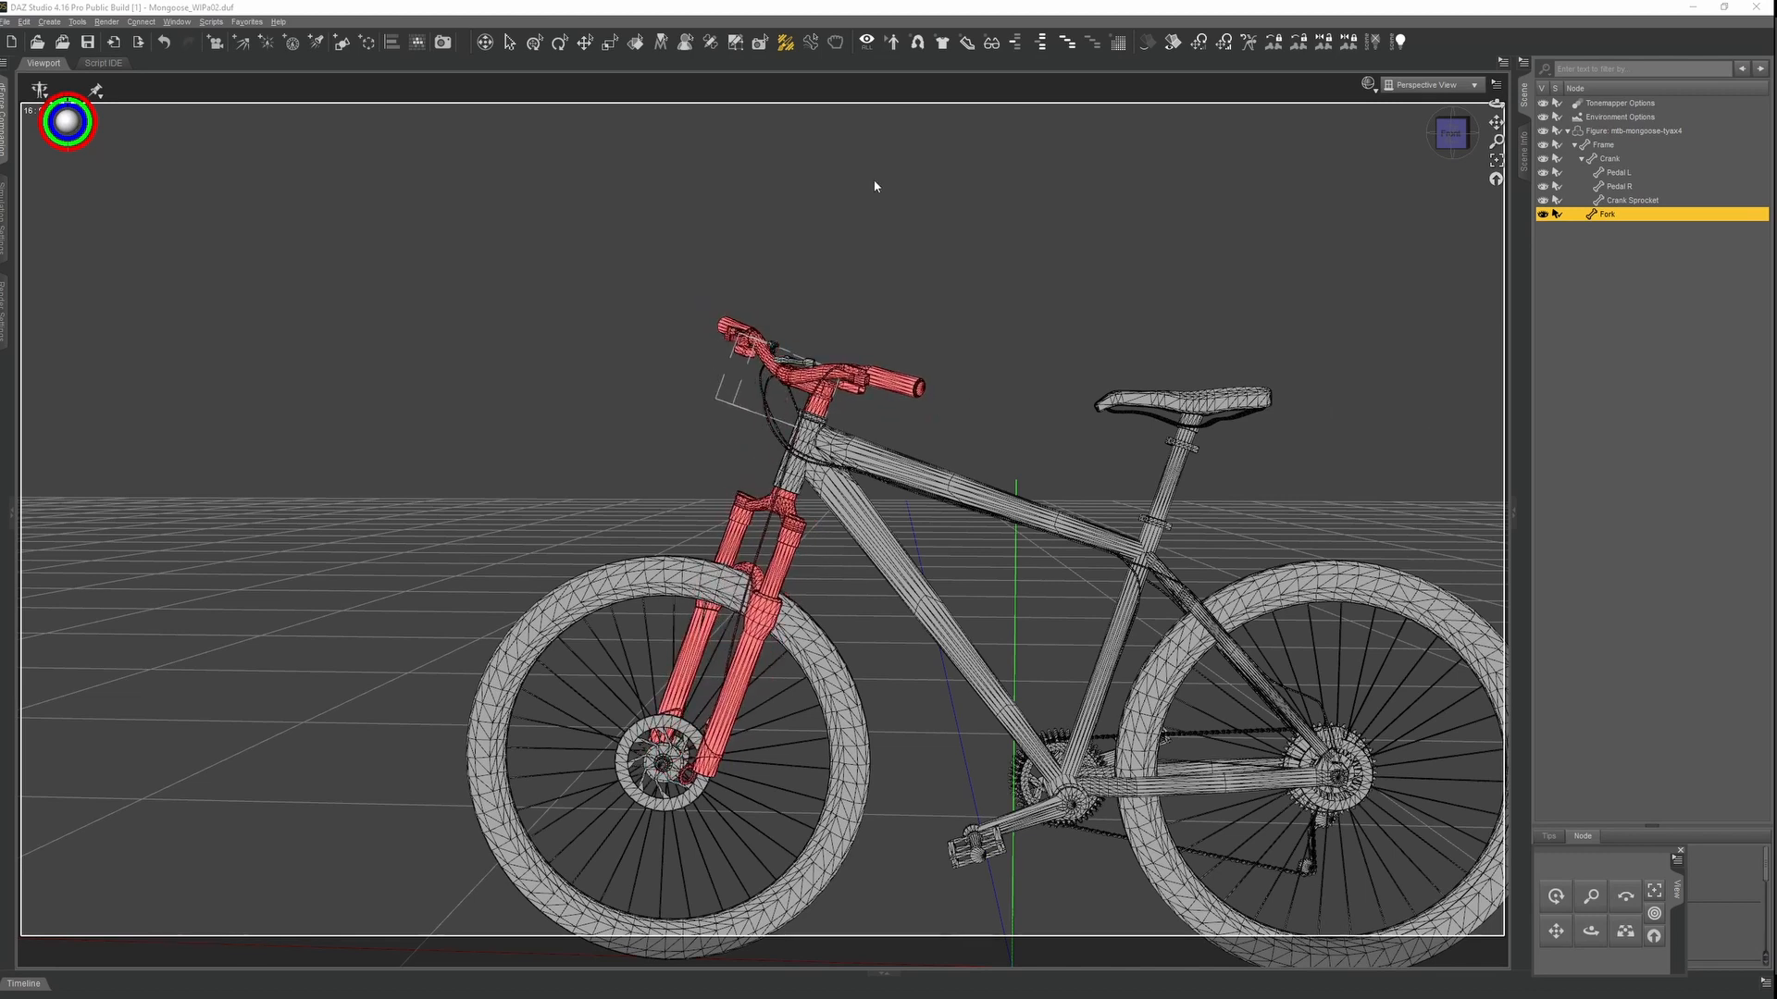
Examine the Fork bone's weight coverage around the handlebar, brake levers and cables from several angles.
drag(1495, 123, 1564, 352)
scroll(1182, 224, up, 3)
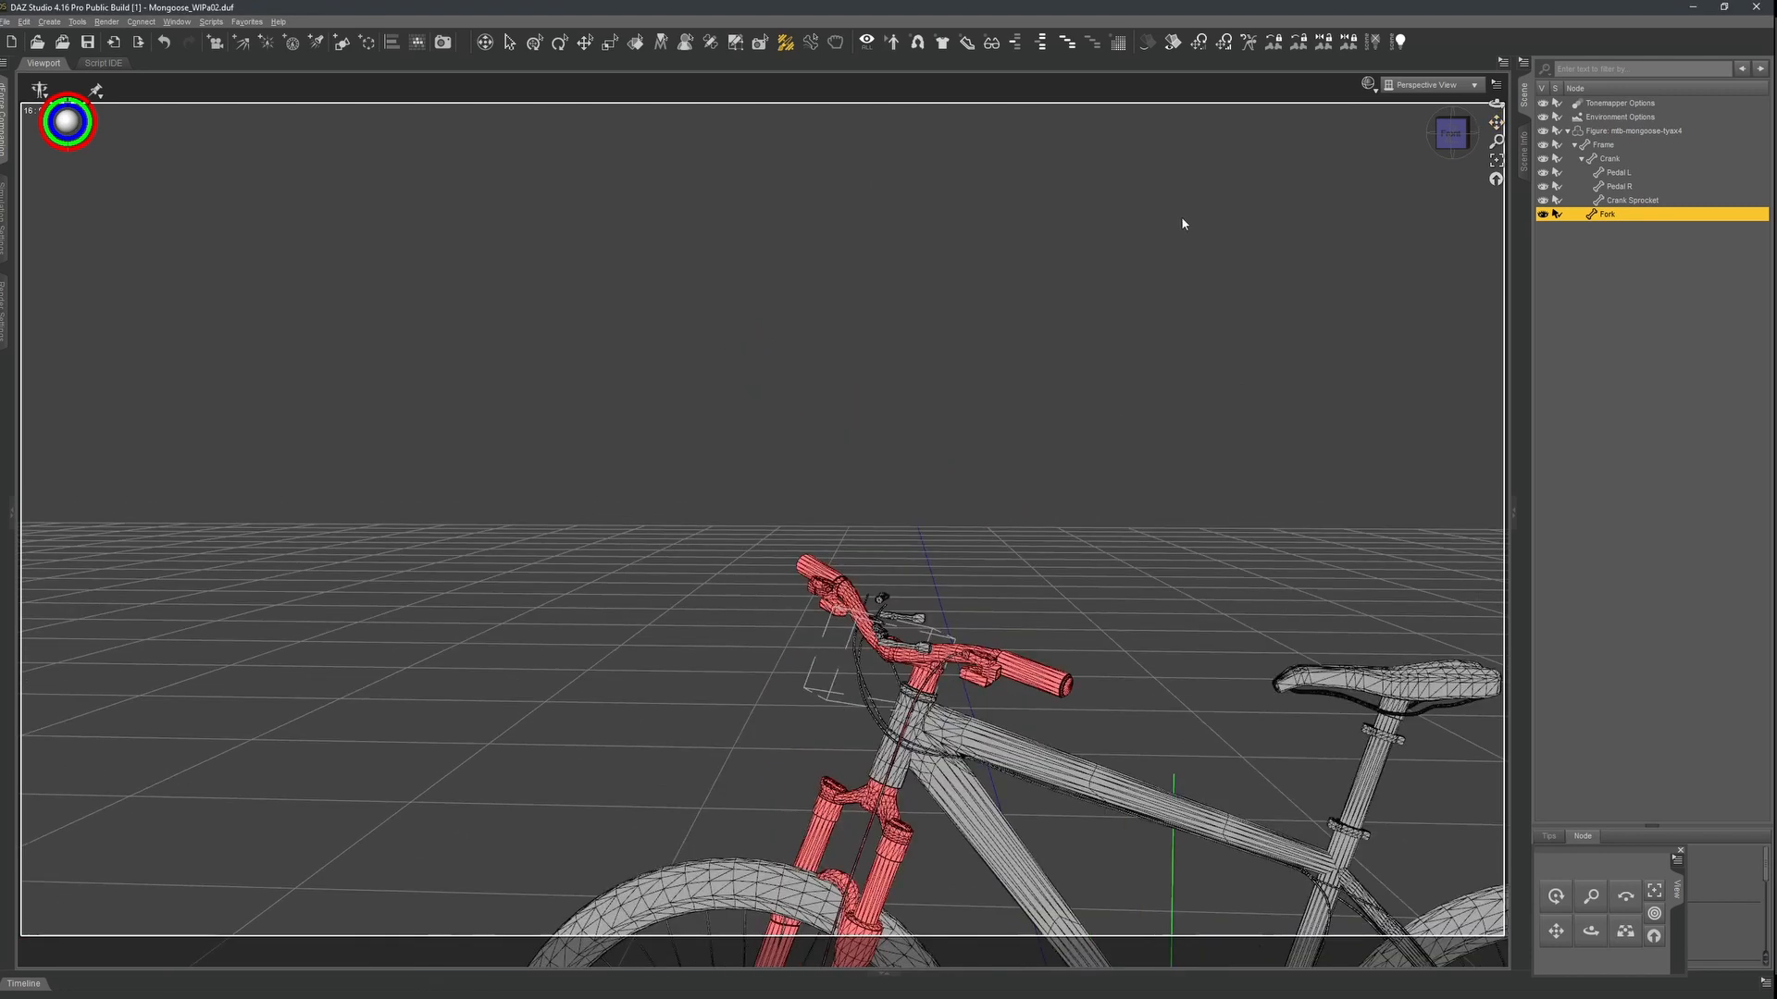
scroll(1194, 250, up, 3)
scroll(1249, 264, up, 2)
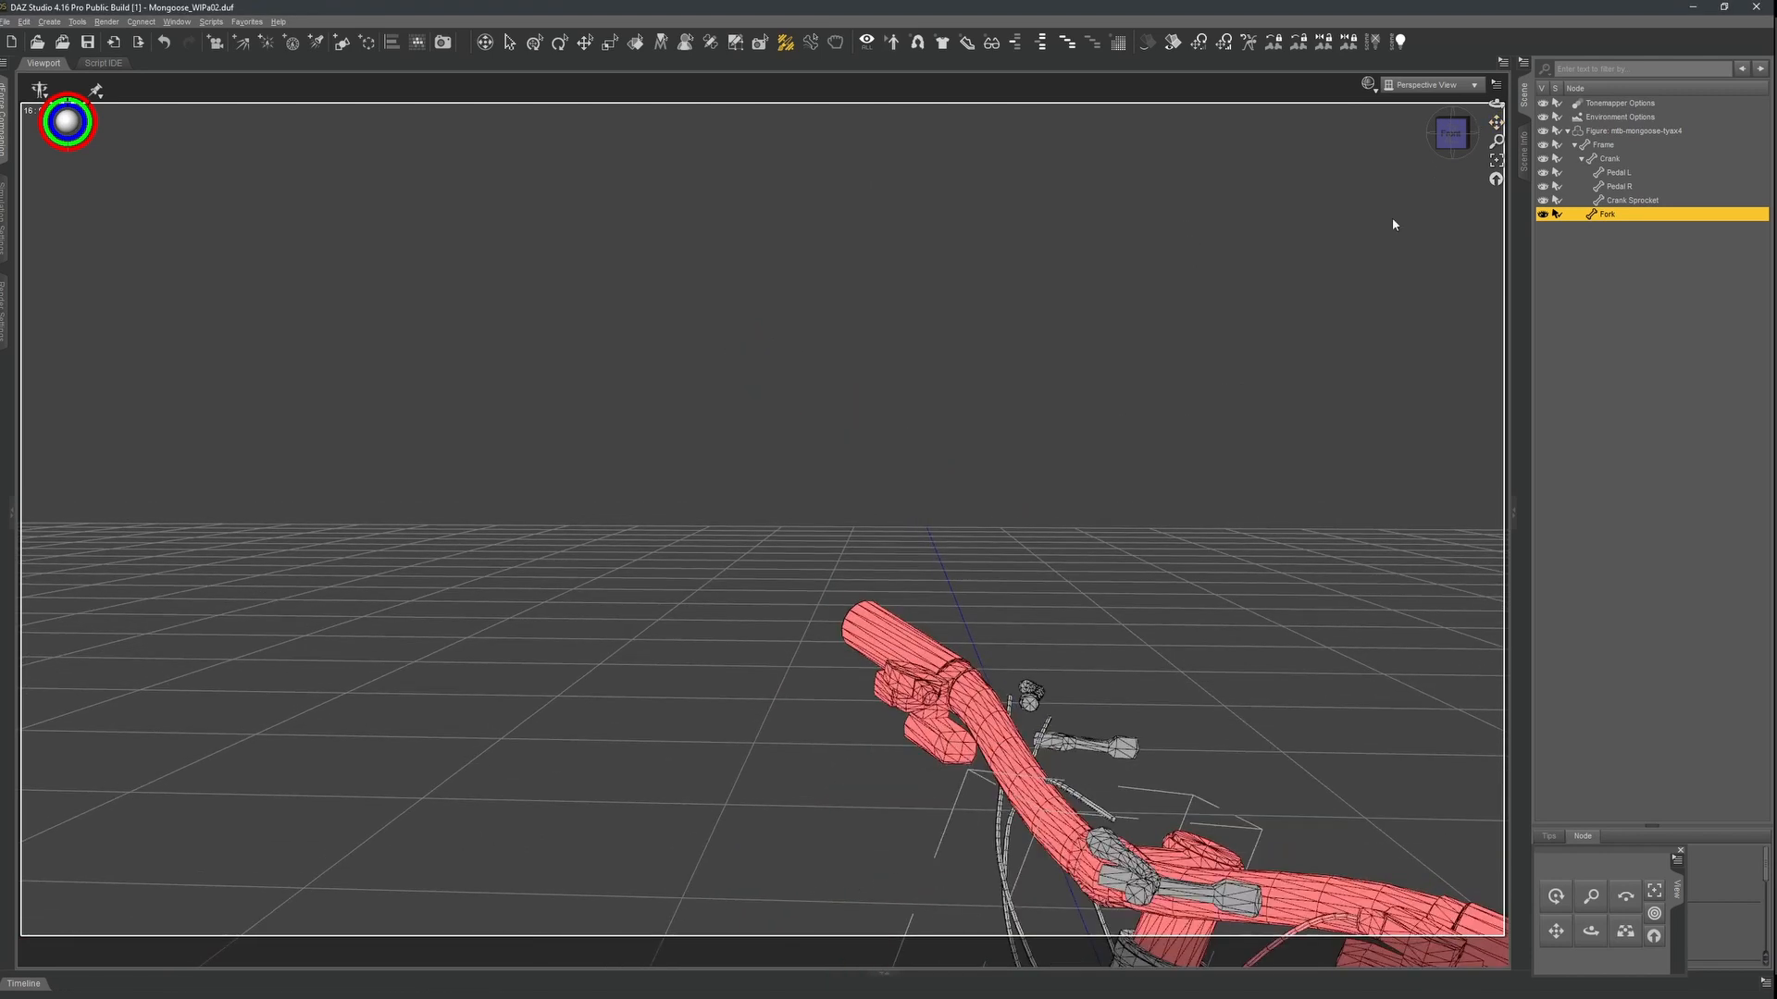
click(1465, 139)
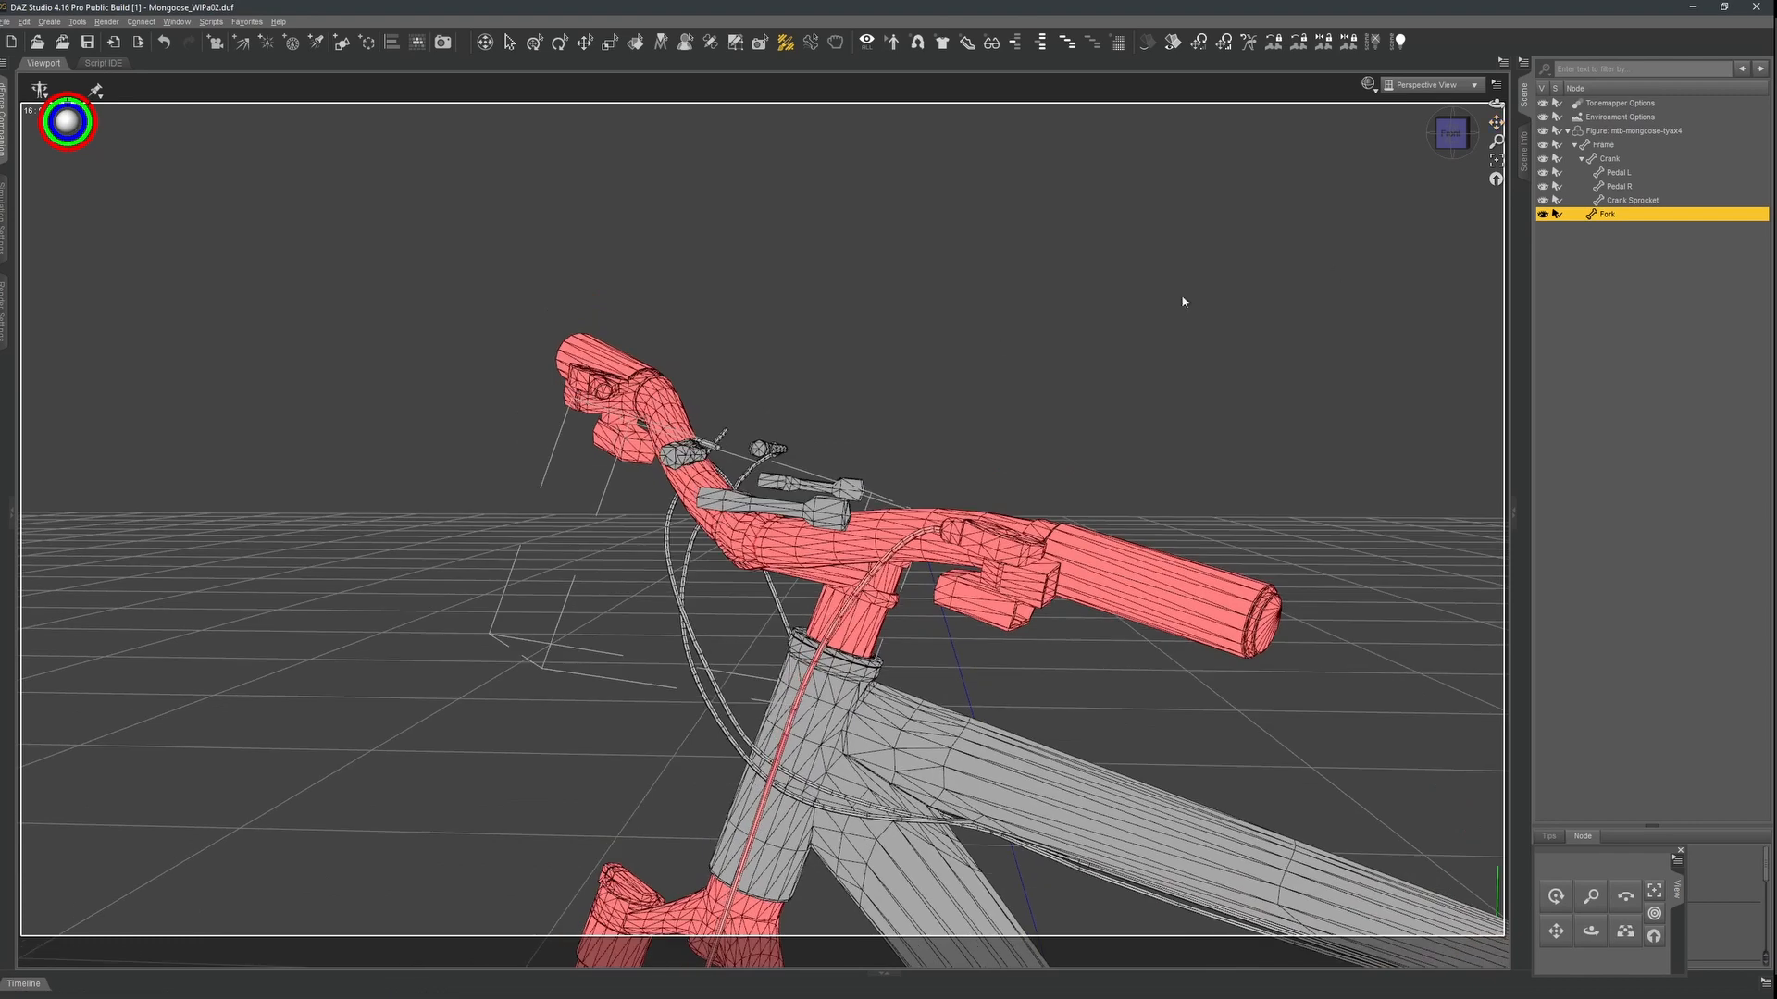
drag(1451, 133, 1536, 273)
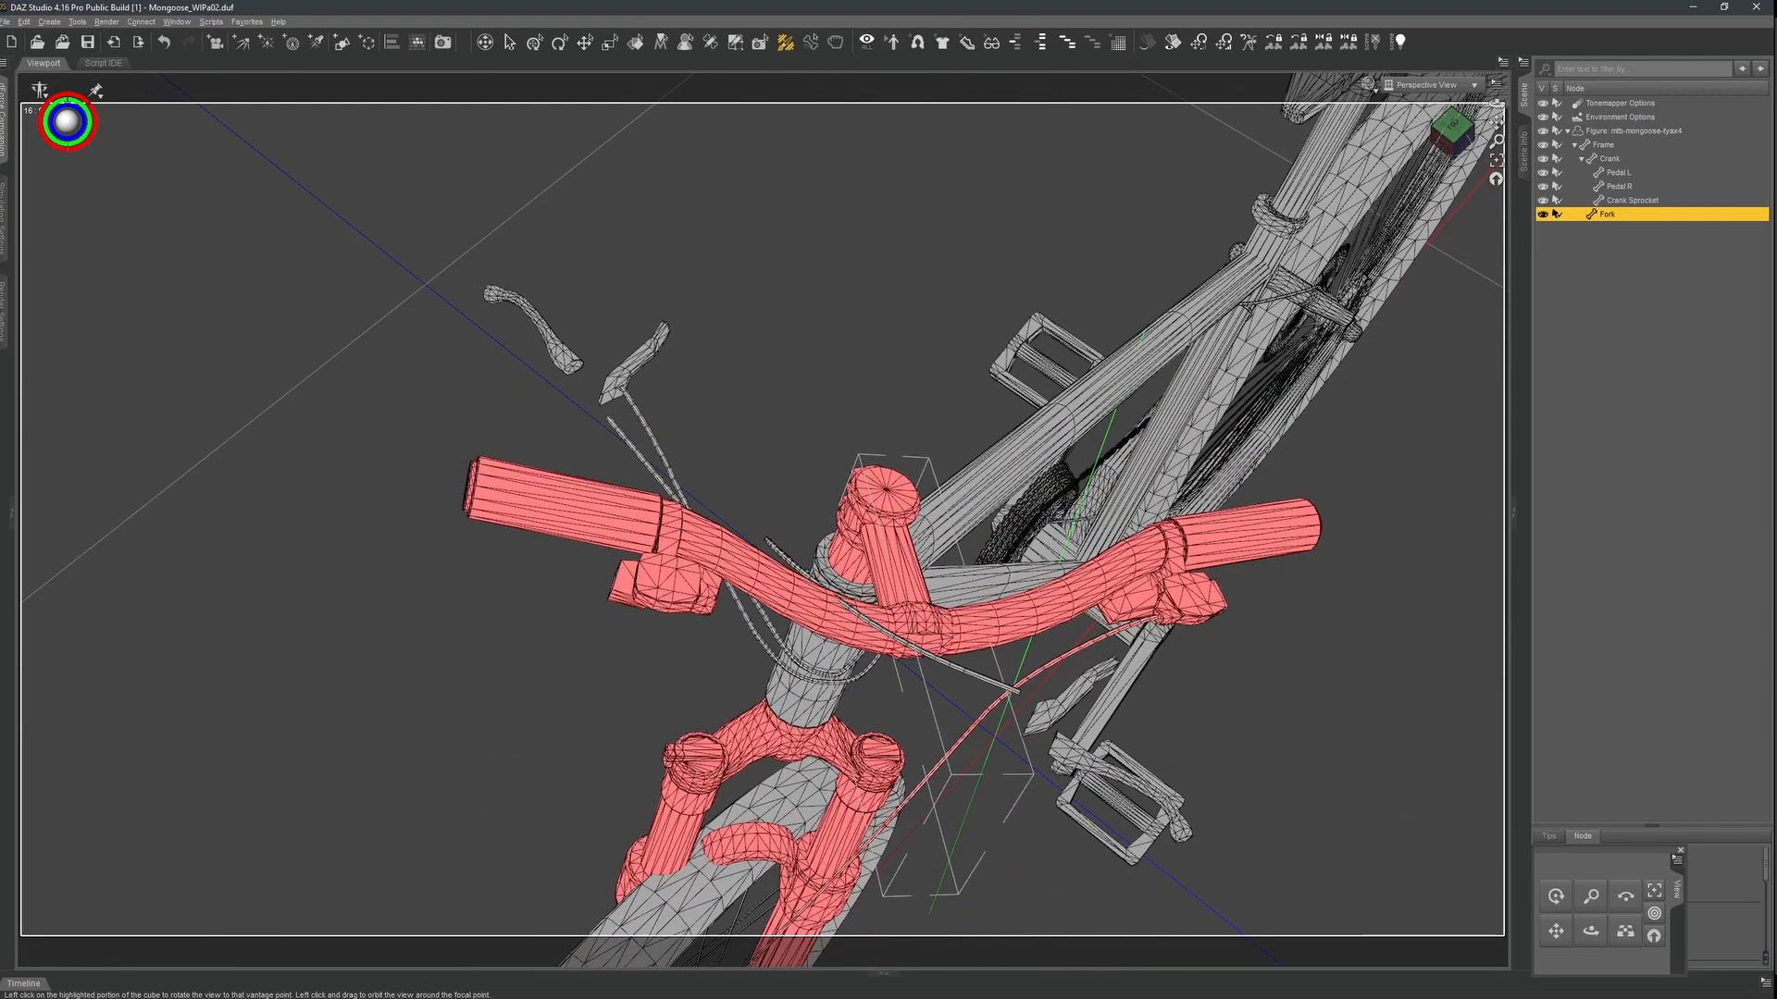
mouse_move(1451, 133)
mouse_down()
mouse_move(1425, 37)
mouse_move(1425, 135)
mouse_move(1481, 162)
mouse_move(1449, 134)
mouse_up()
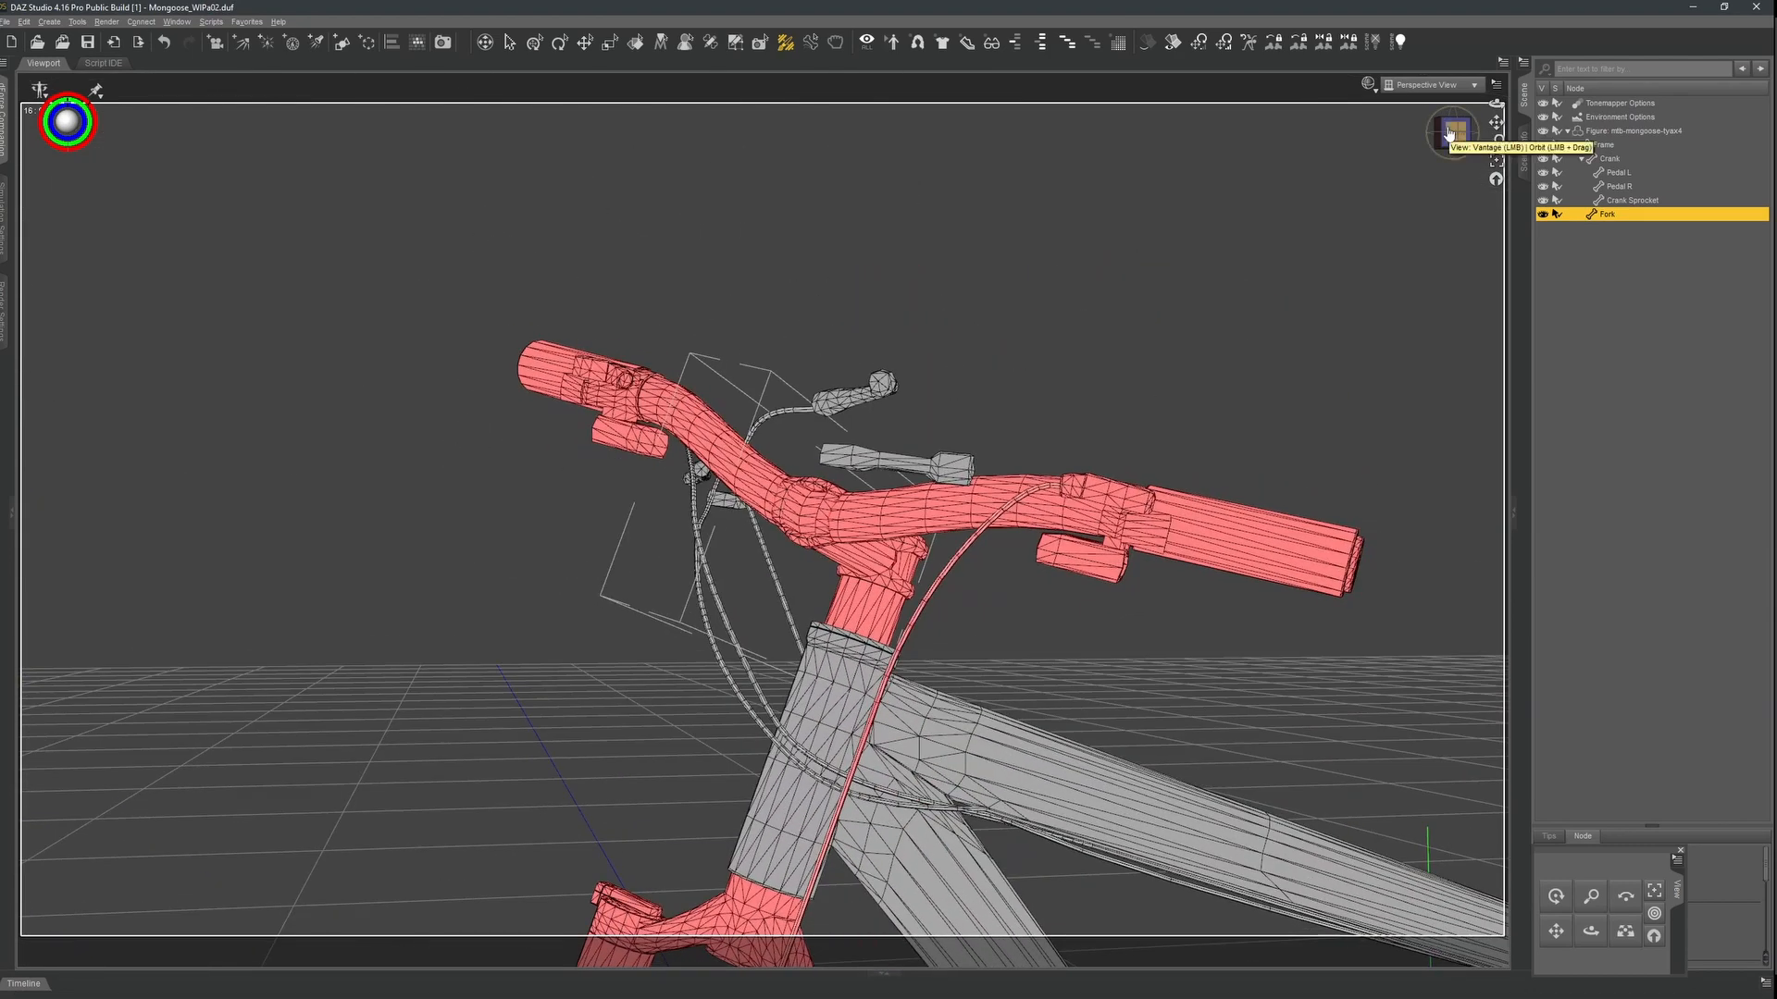
click(1450, 133)
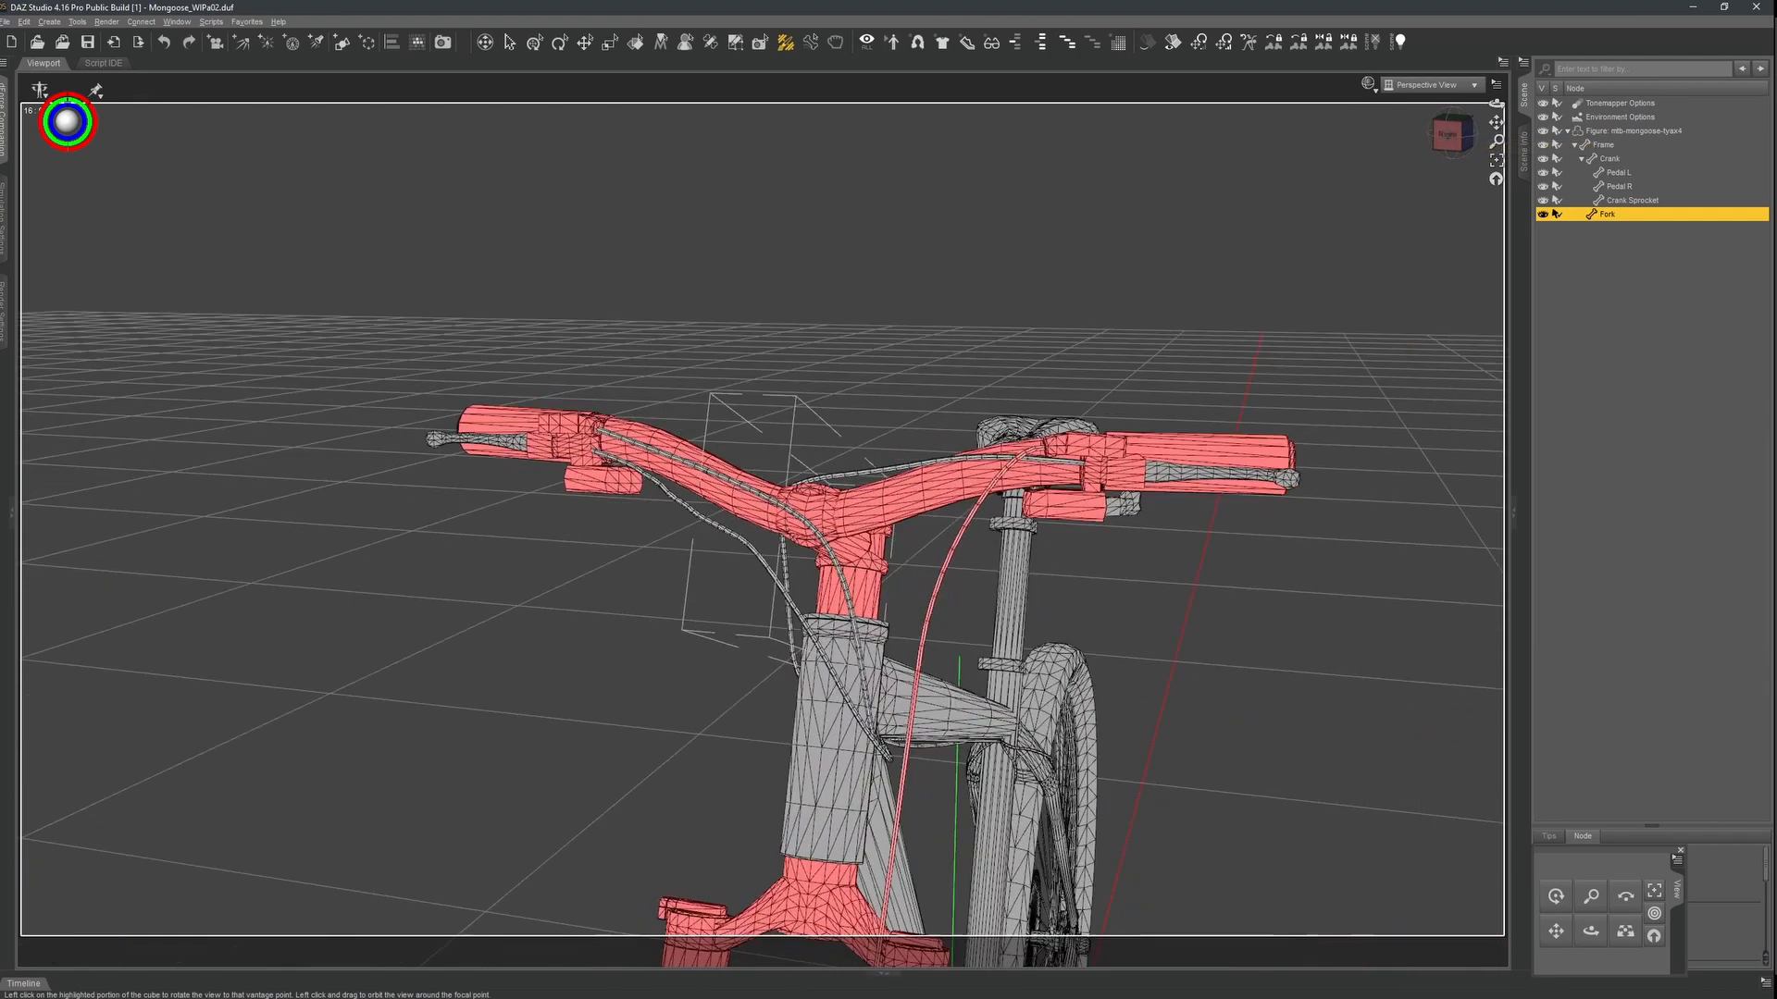
mouse_move(1451, 134)
mouse_down()
mouse_move(1482, 119)
mouse_move(1464, 133)
mouse_up()
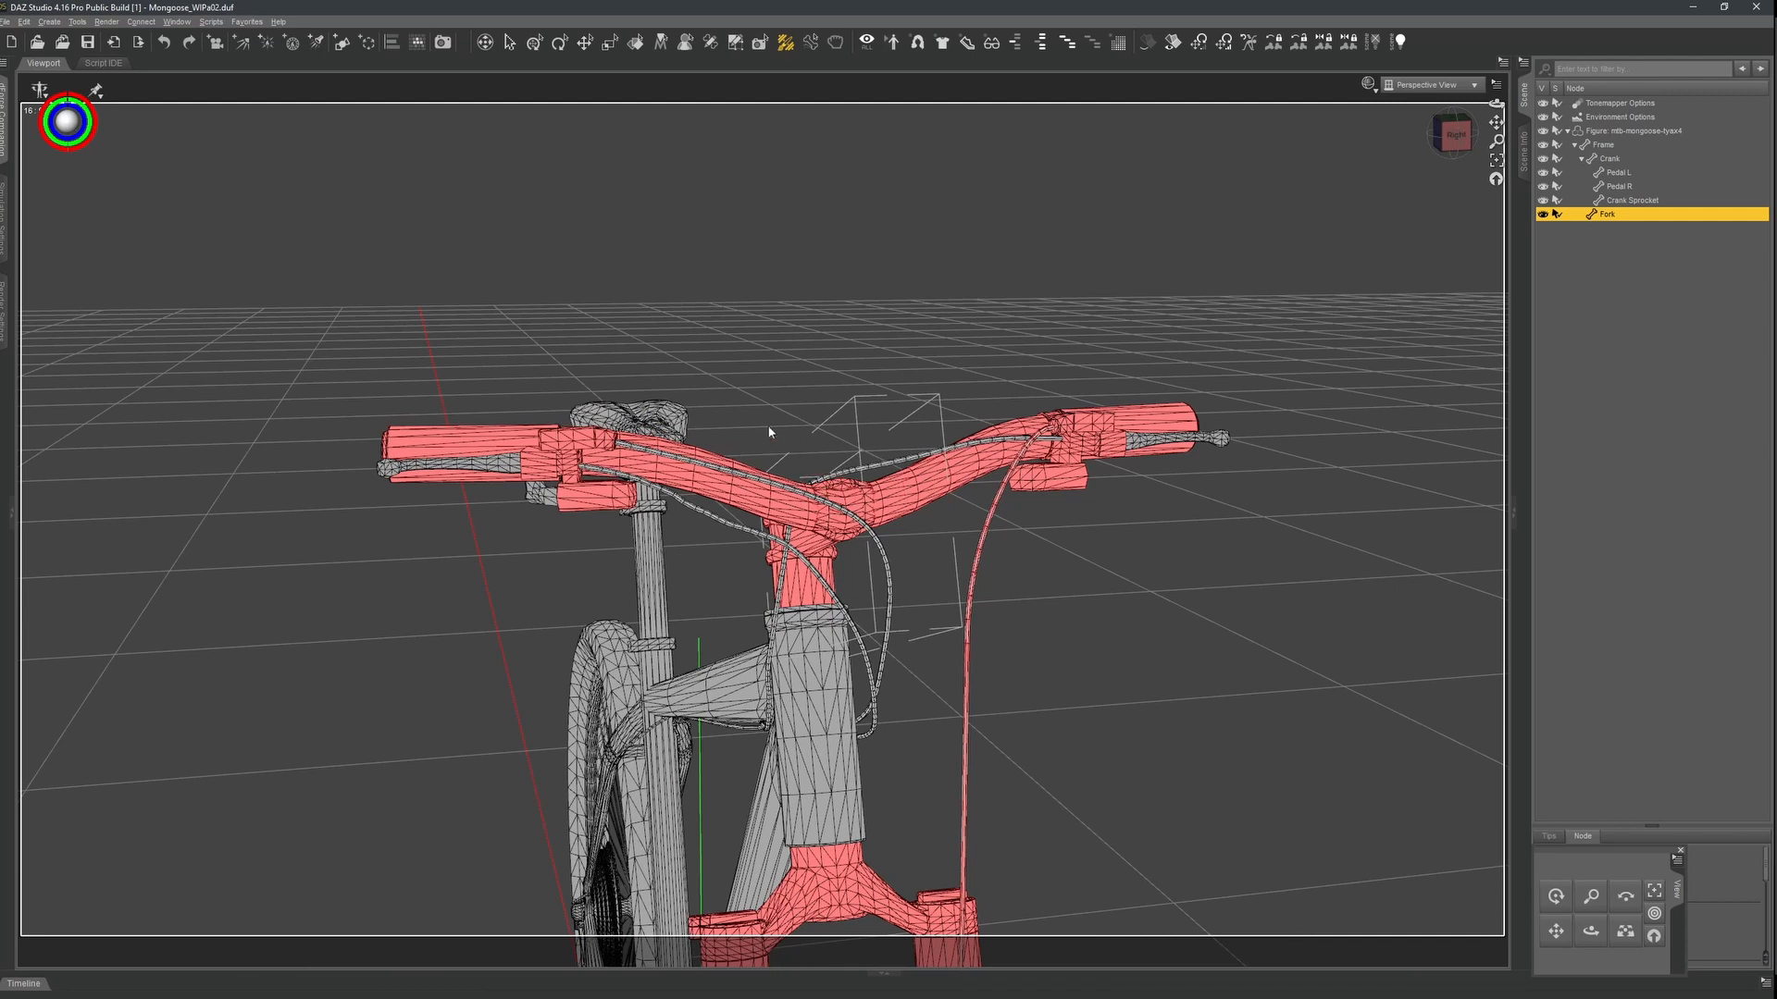
scroll(707, 329, up, 5)
scroll(707, 330, down, 4)
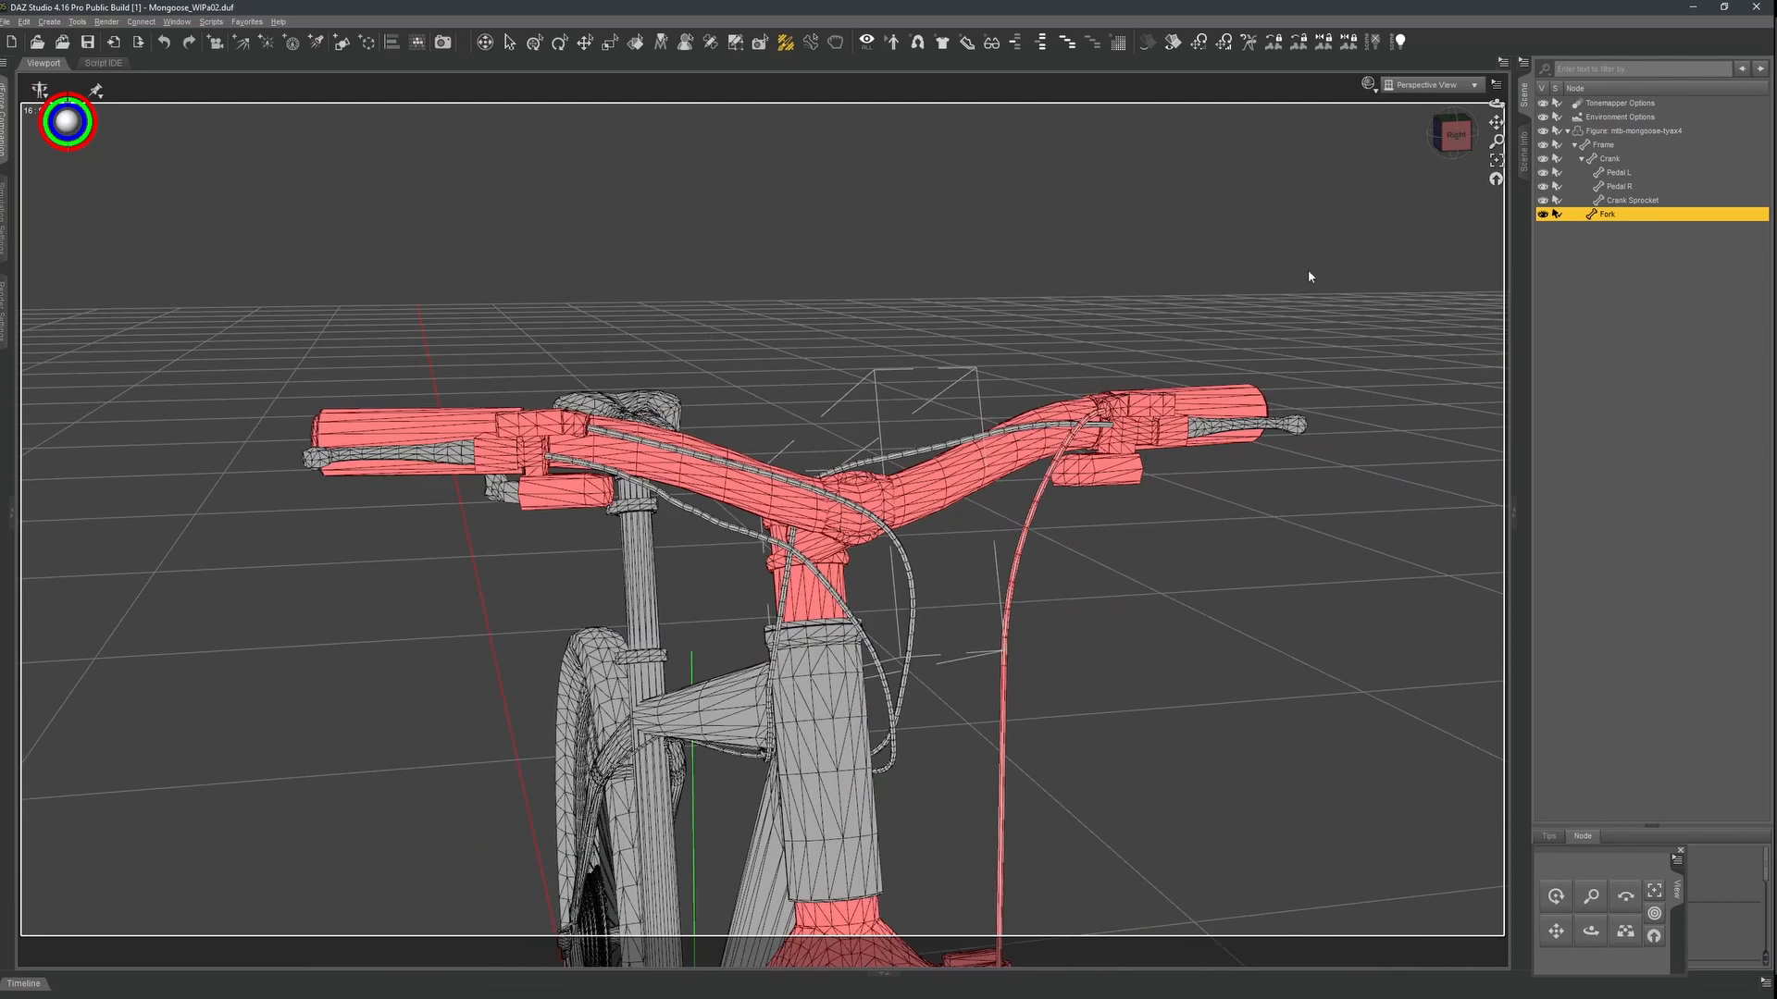
In the Geometry Editor, use Select Loop on the end segment of the cable entering the handlebar's brake and shifter housing.
drag(1459, 131, 1432, 134)
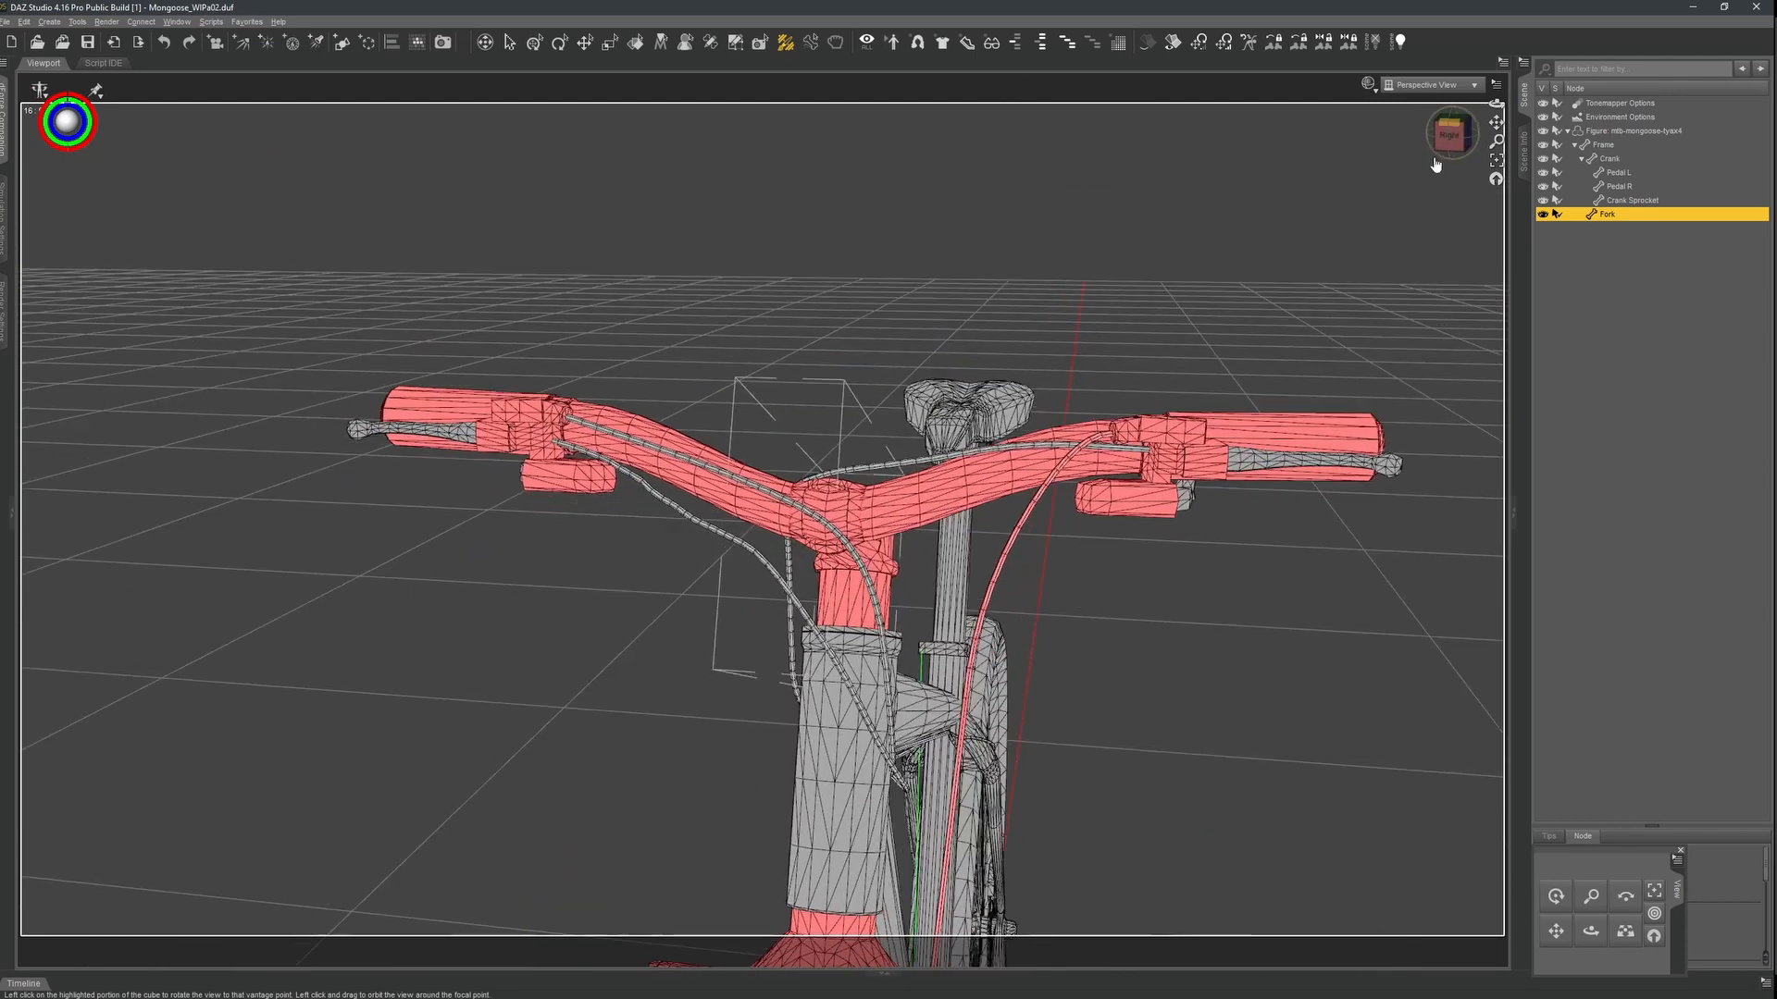
click(736, 41)
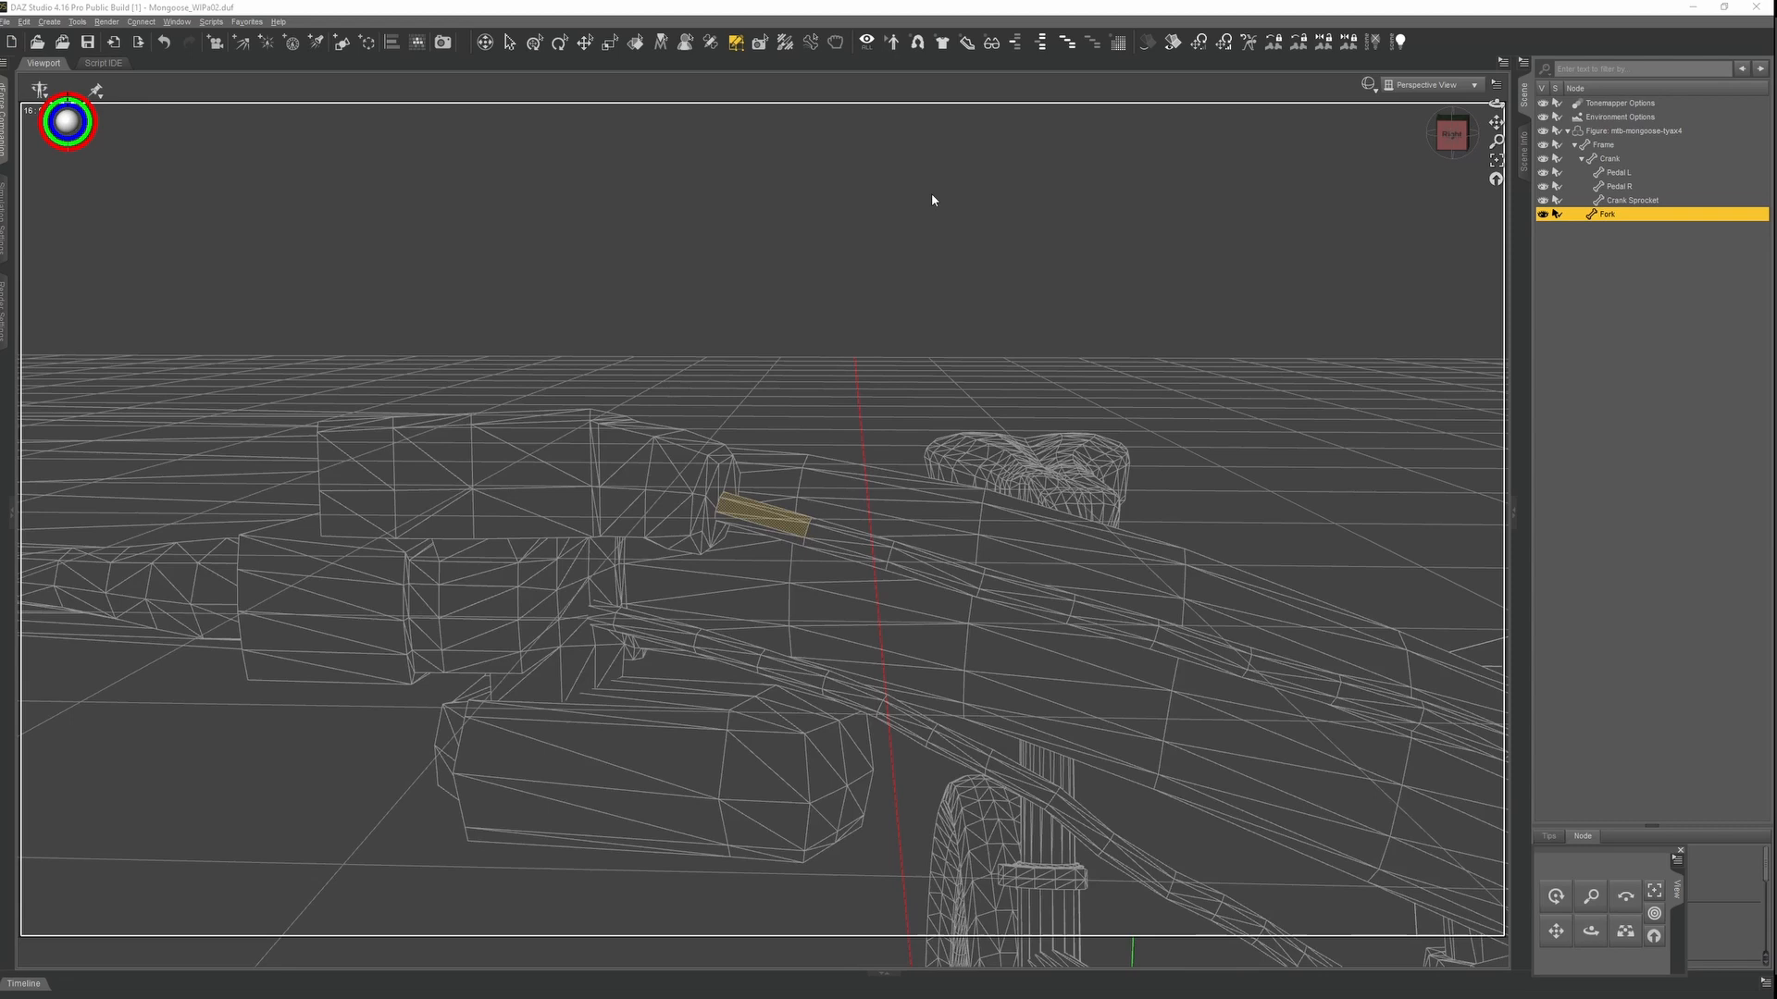
drag(1449, 137, 1460, 209)
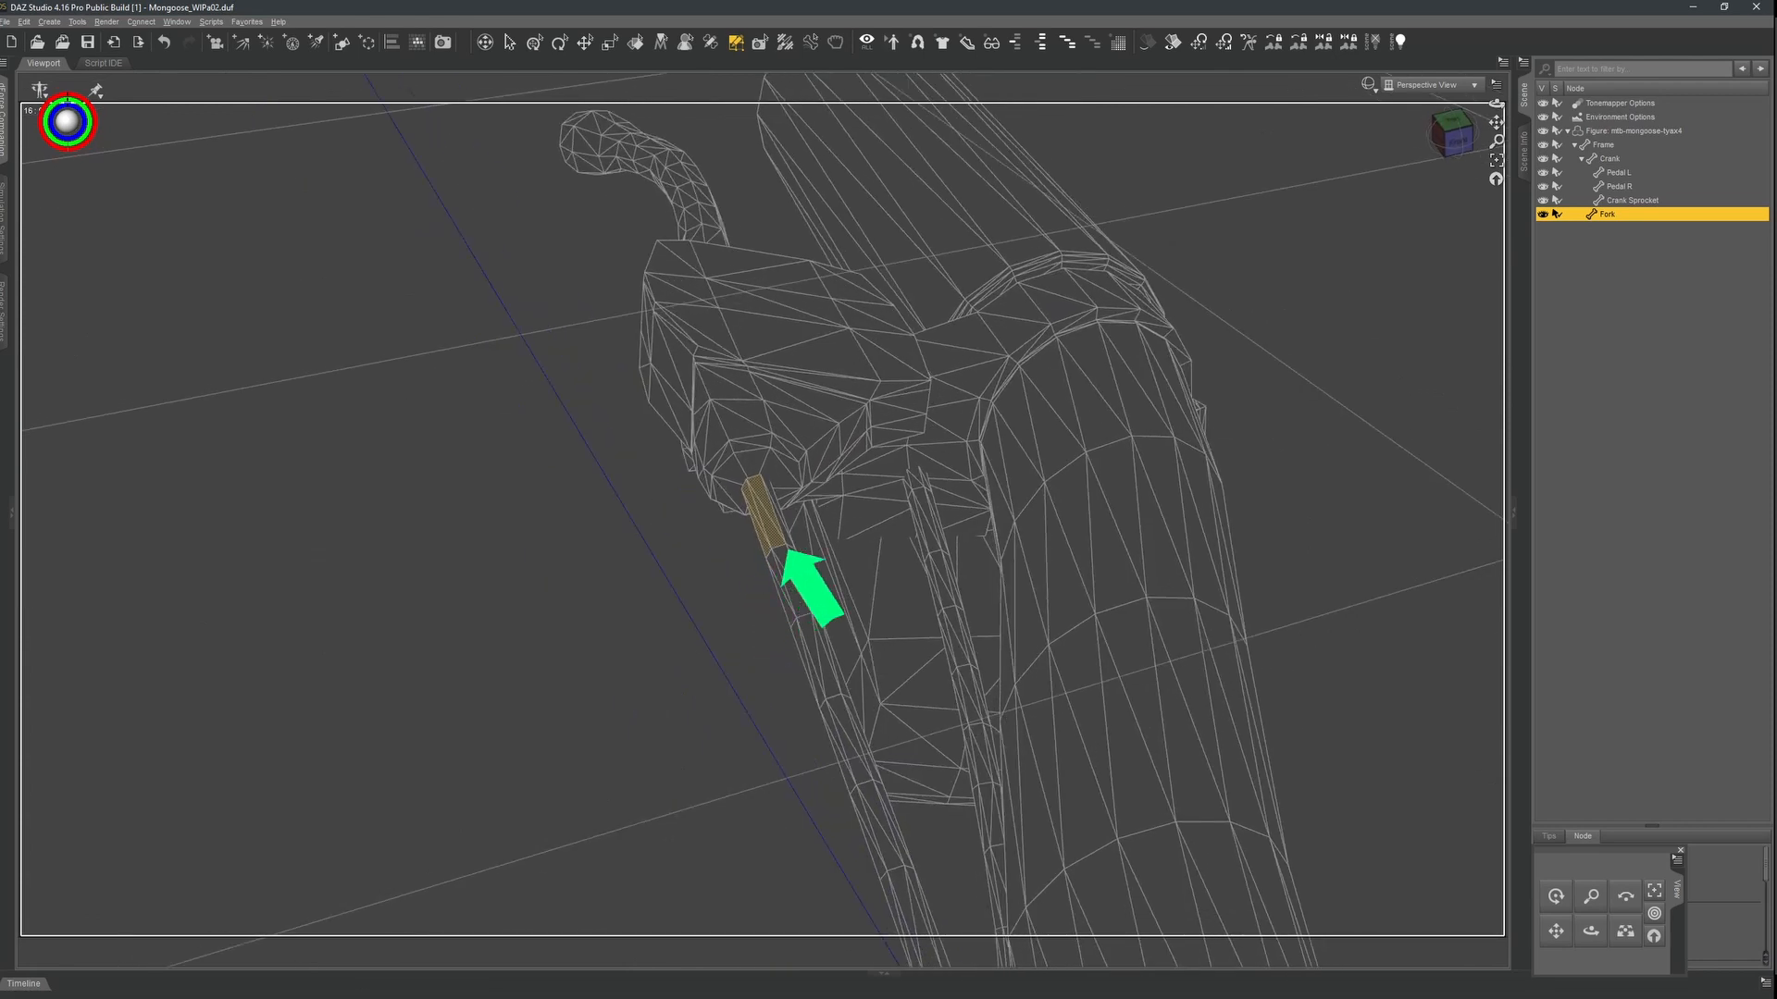
right_click(398, 366)
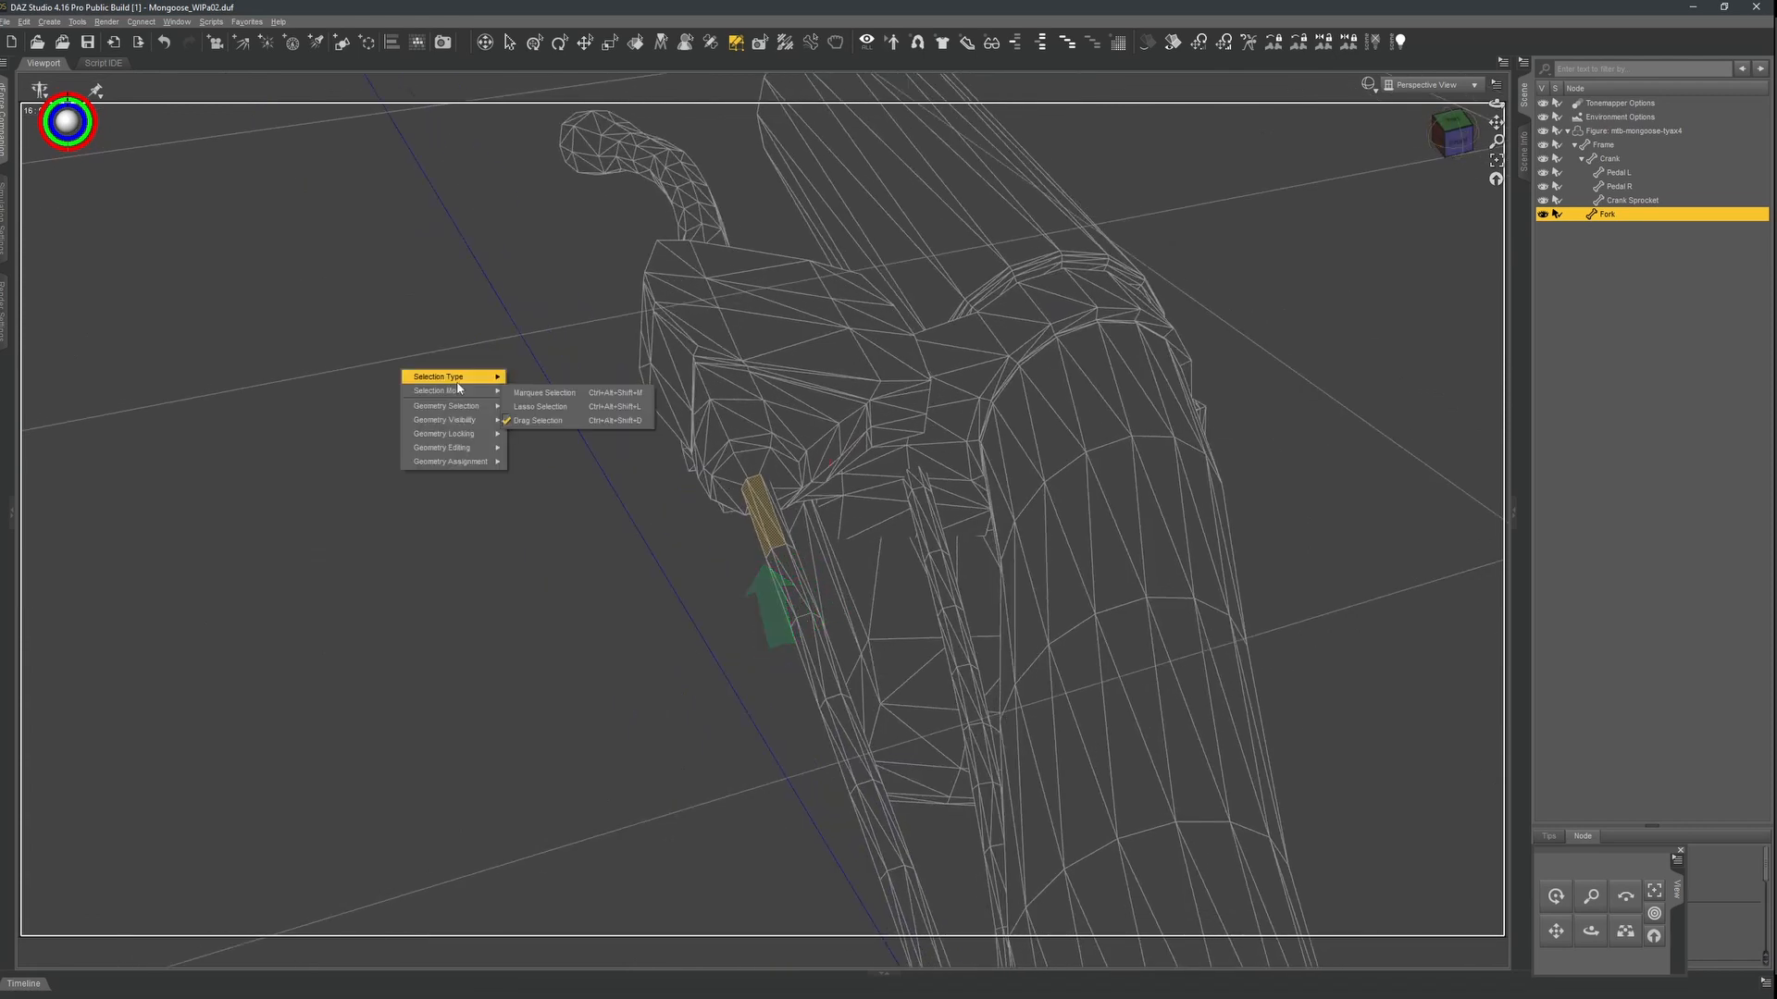
mouse_move(463, 400)
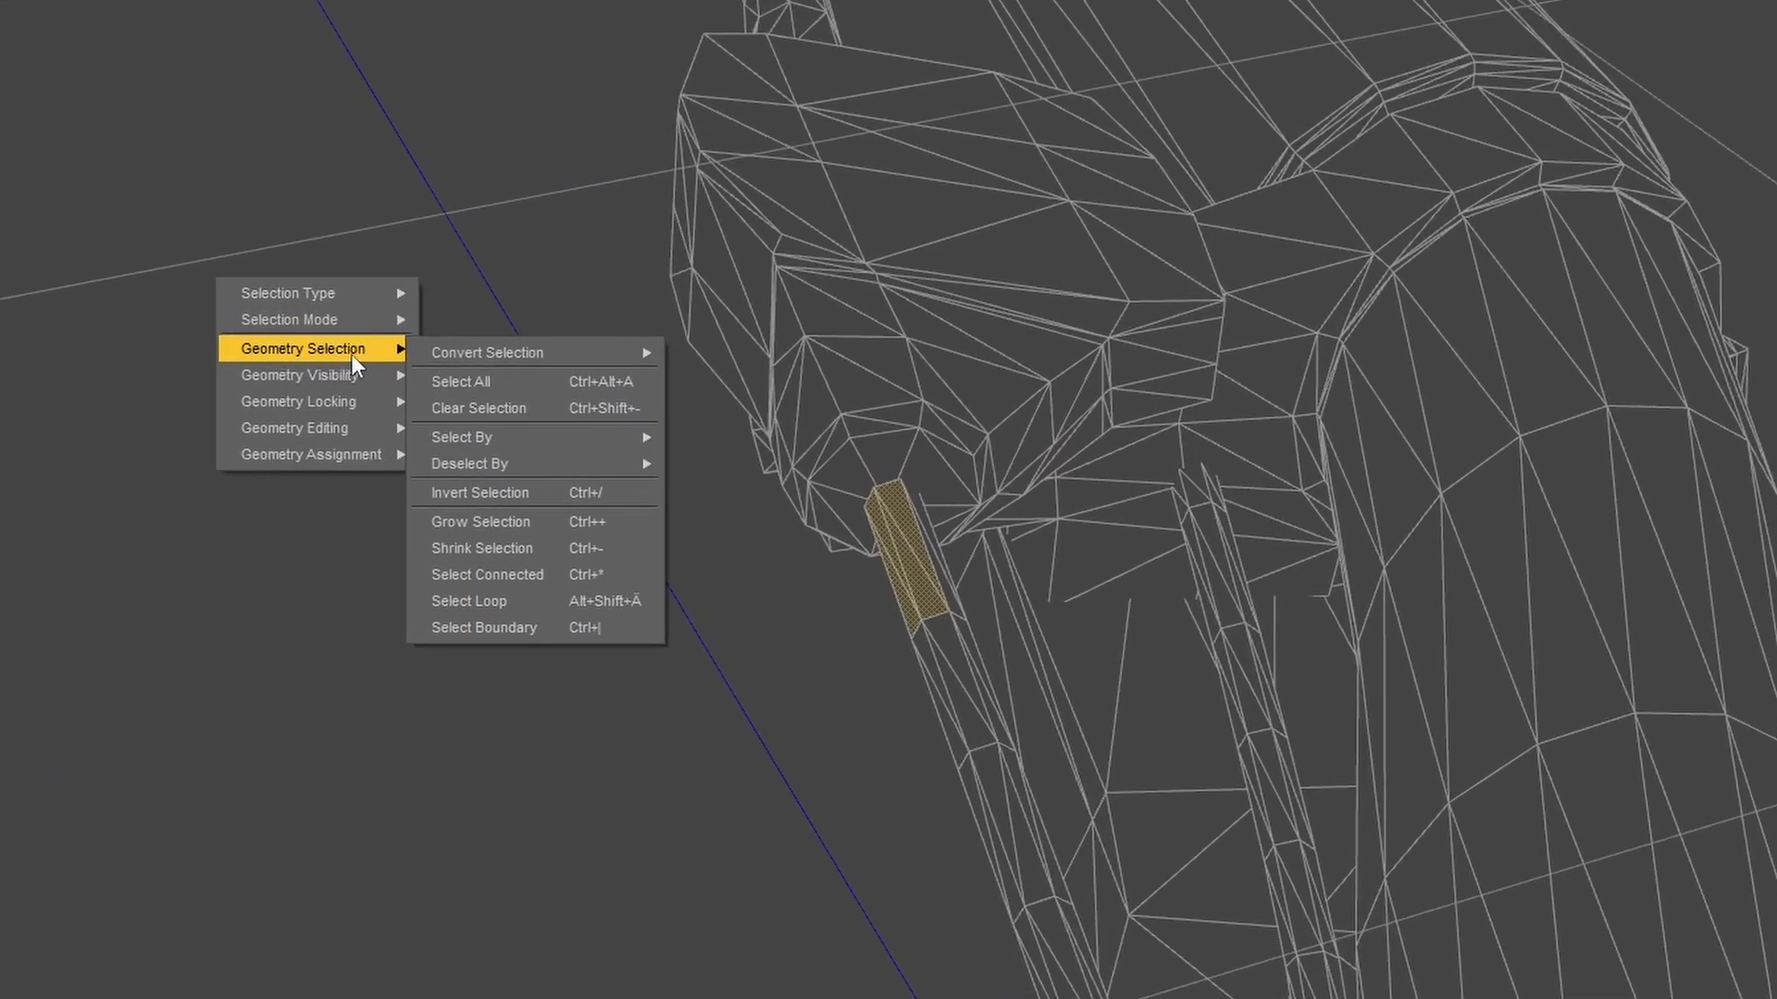
click(469, 602)
Add the cable's end faces to the selection and fill the selected faces with 100% weight for the Fork bone.
mouse_move(888, 500)
middle_down()
mouse_move(1018, 518)
mouse_move(1203, 490)
mouse_move(1207, 514)
mouse_move(1217, 490)
mouse_move(902, 541)
mouse_move(916, 634)
mouse_move(902, 518)
middle_up()
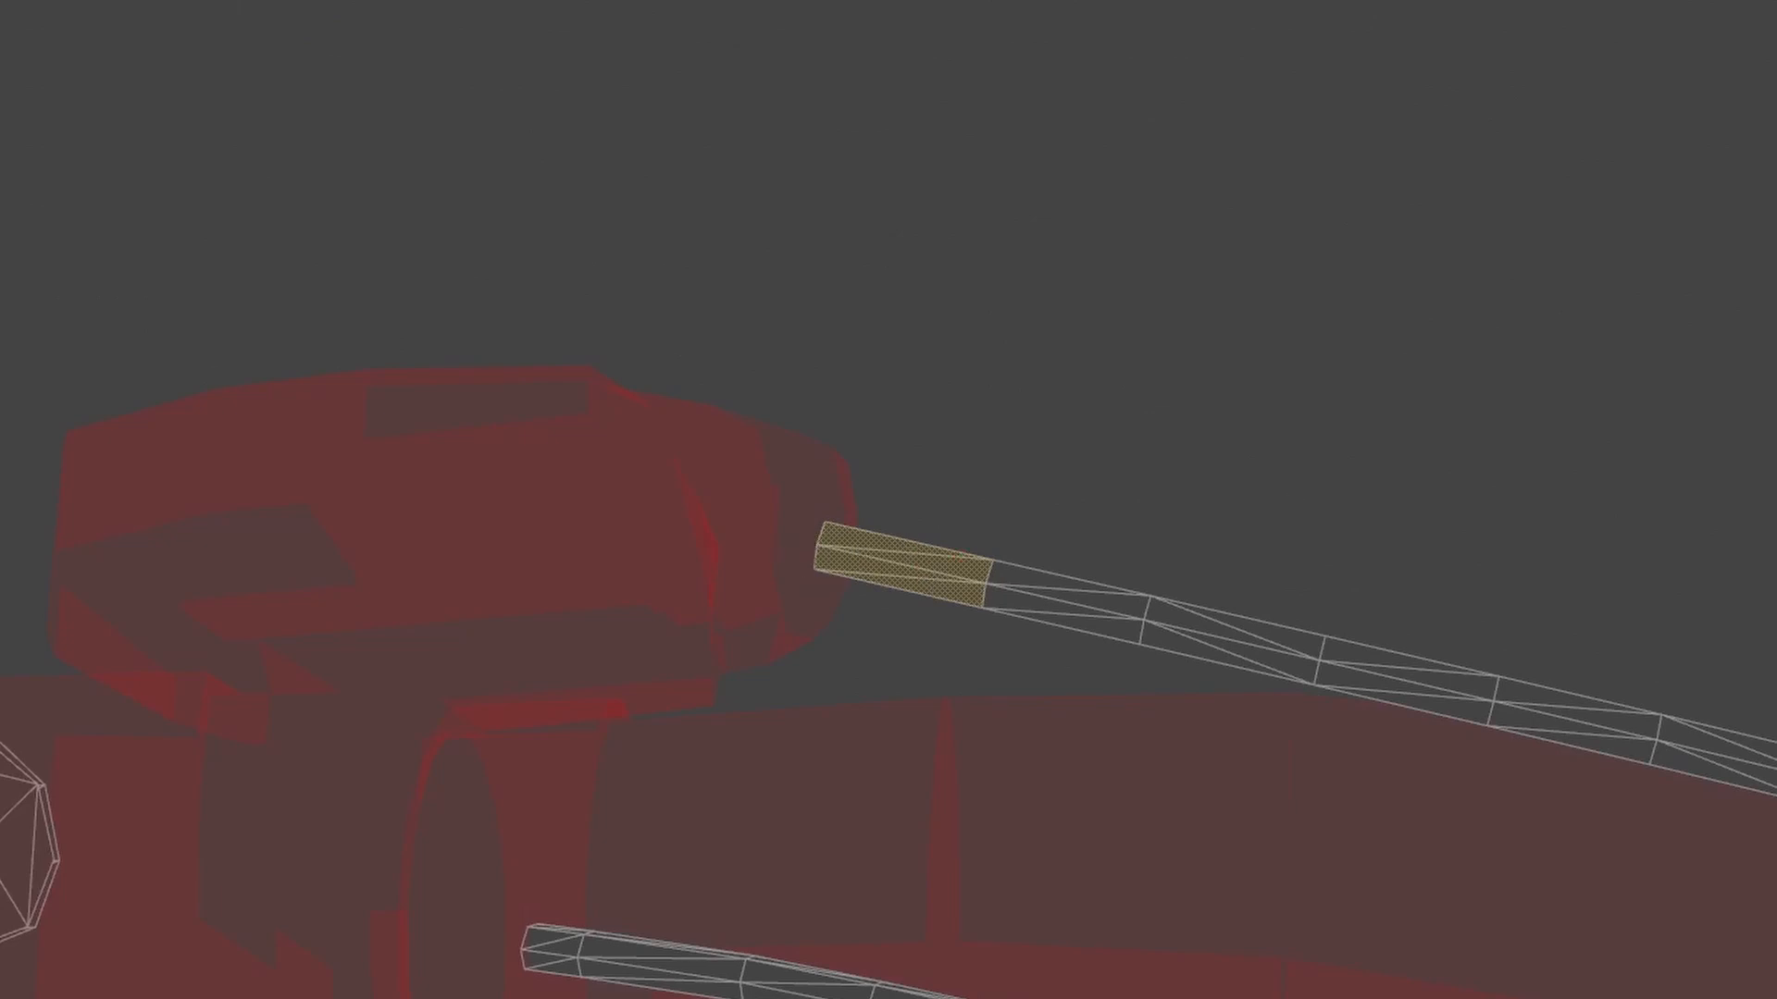
middle_drag(889, 500, 1001, 535)
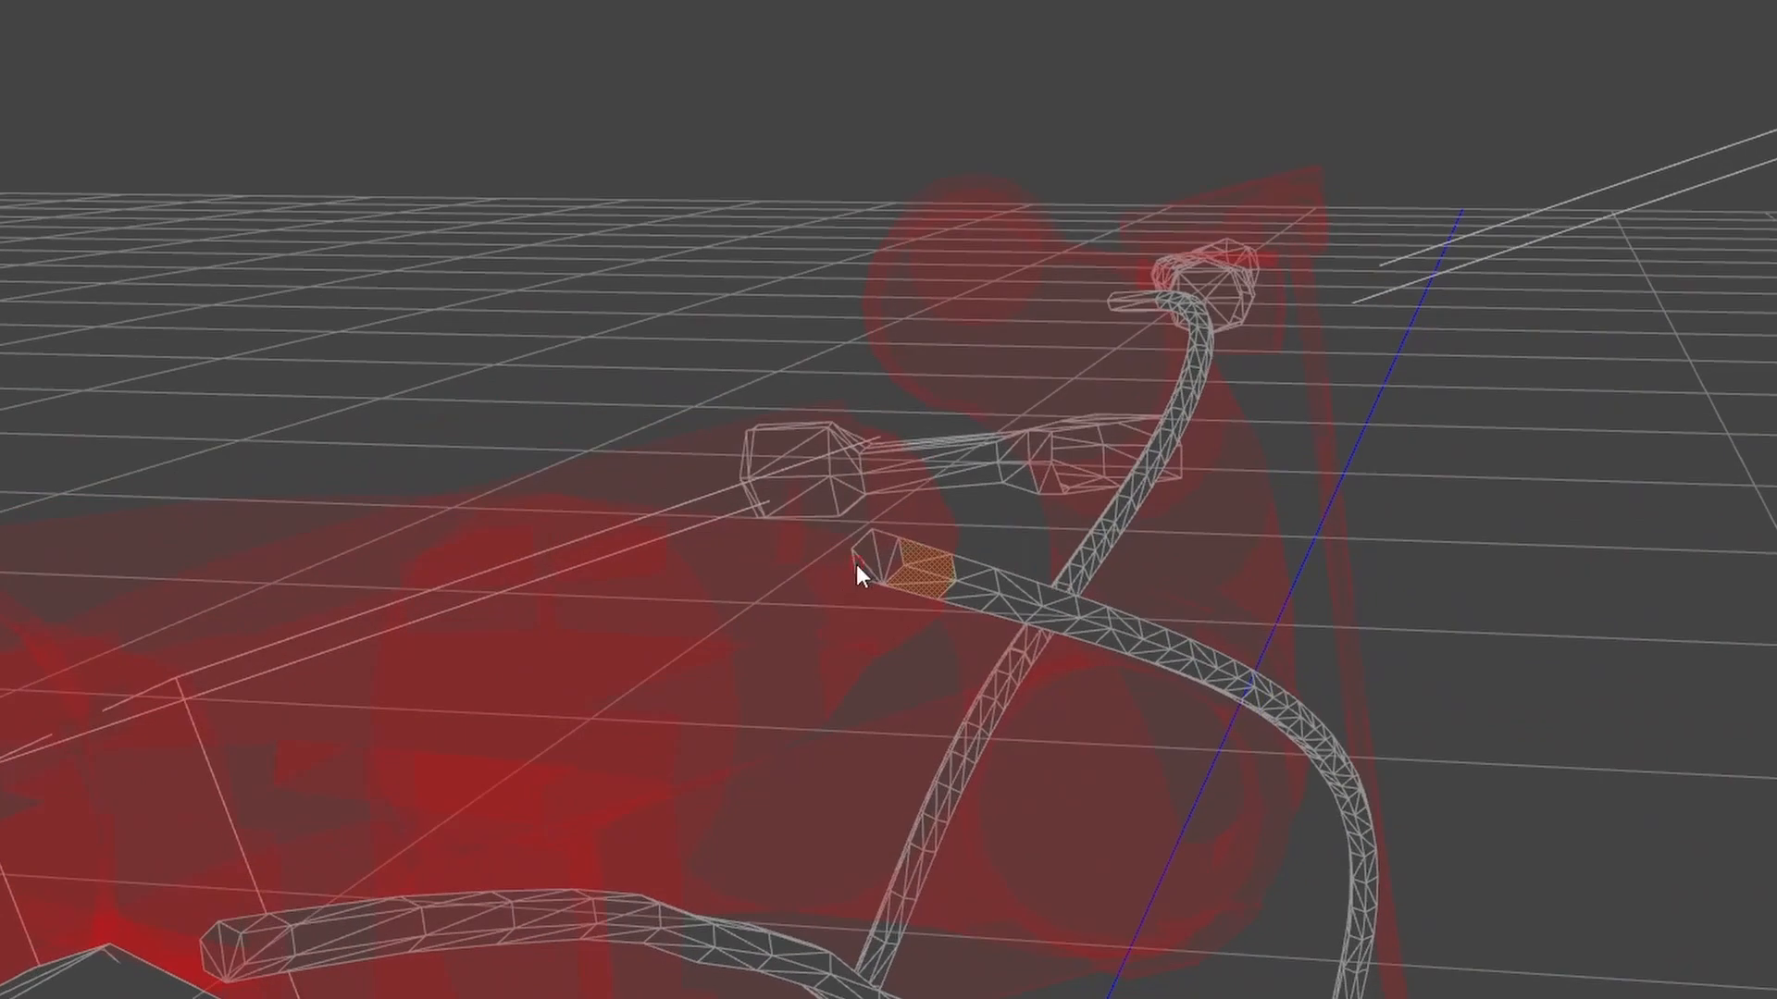
shift+drag(863, 568, 886, 546)
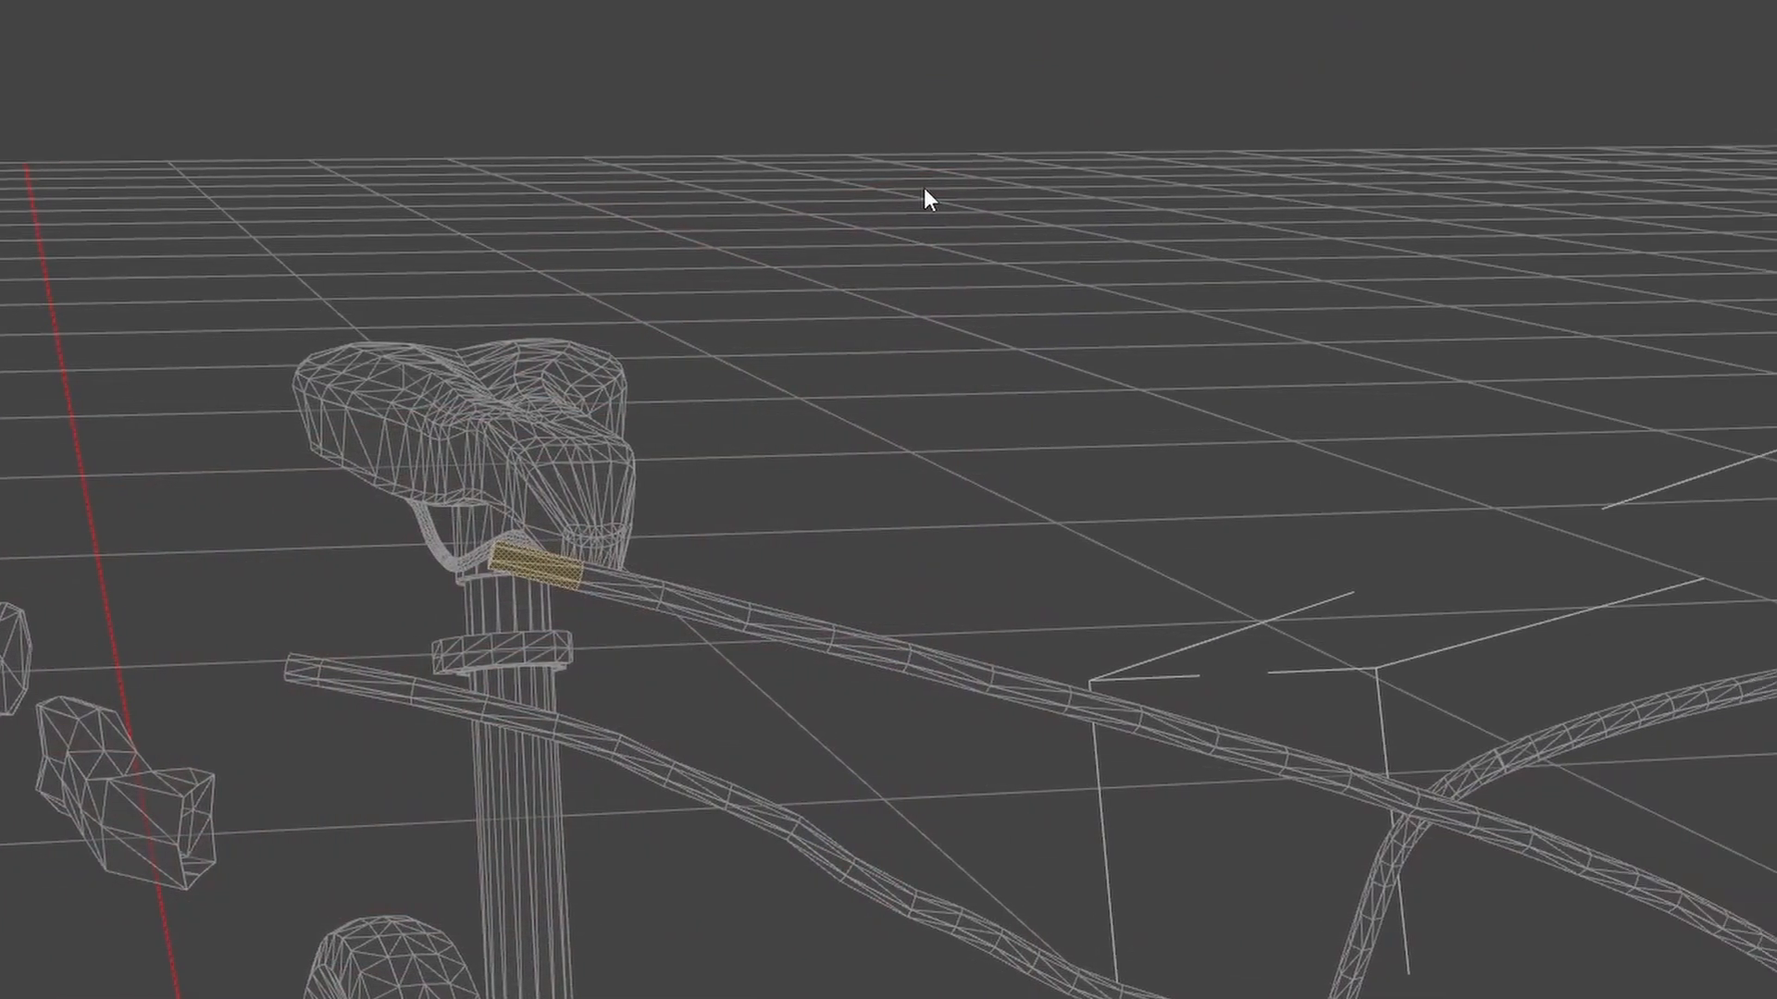
key(ctrl+f)
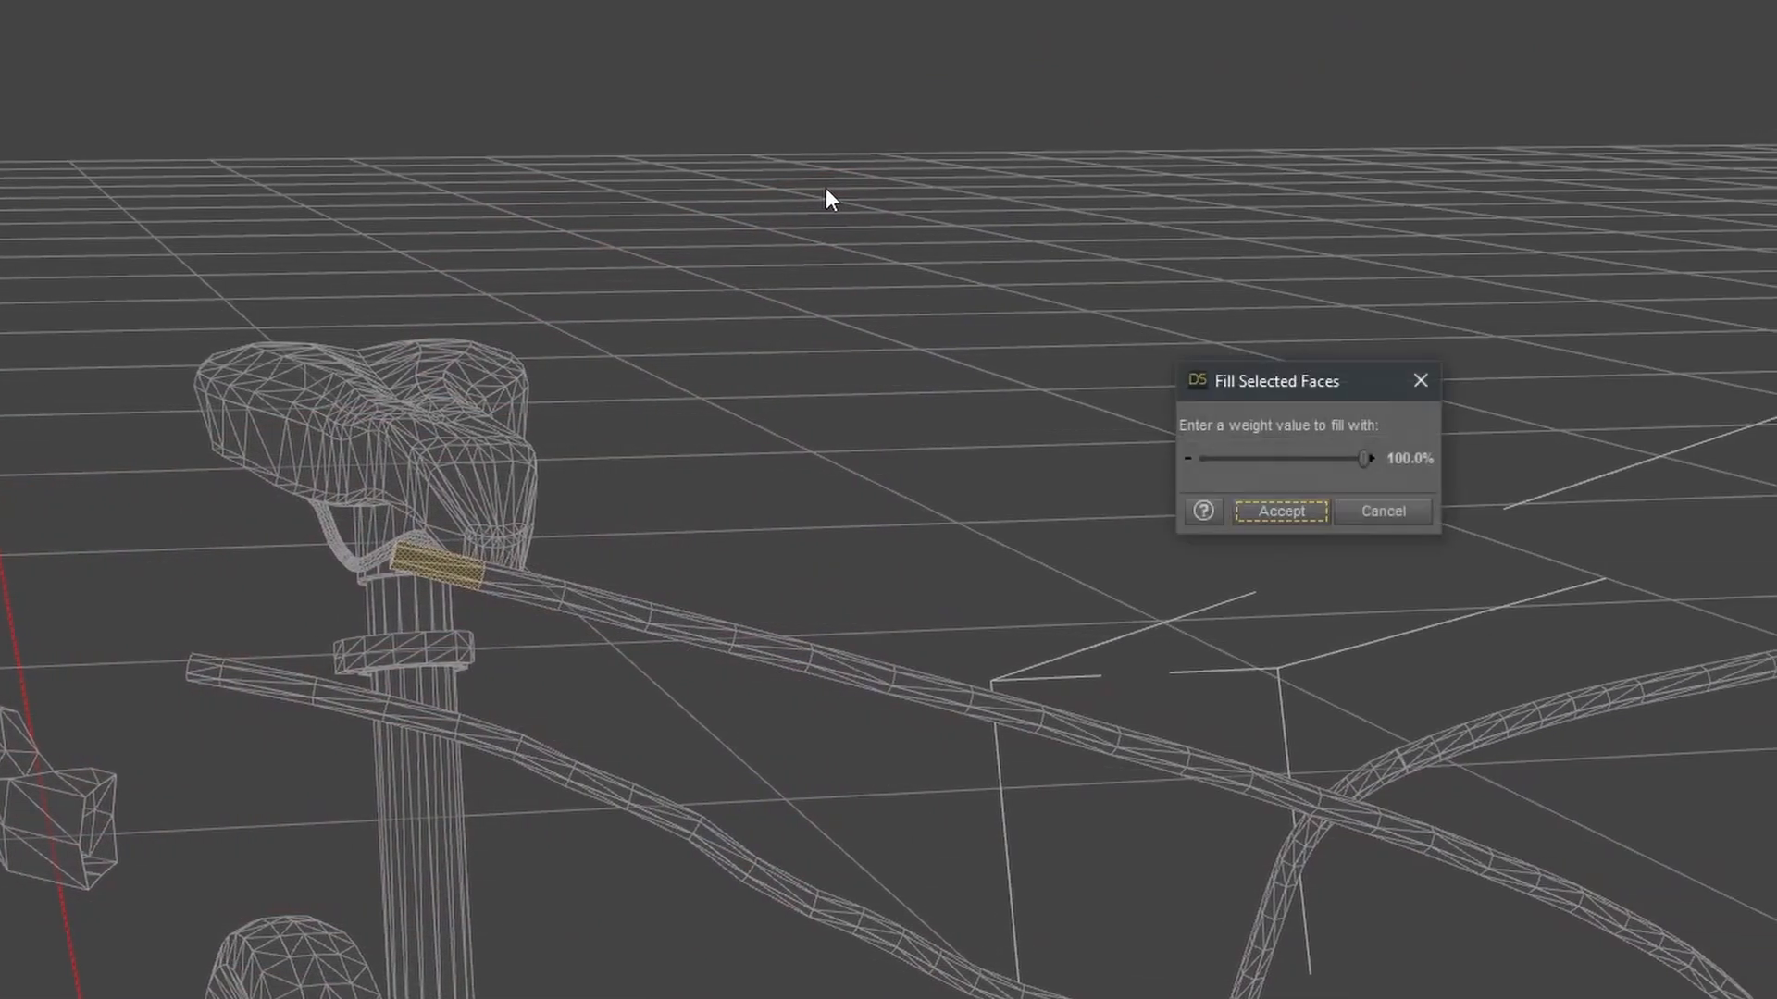
click(1279, 509)
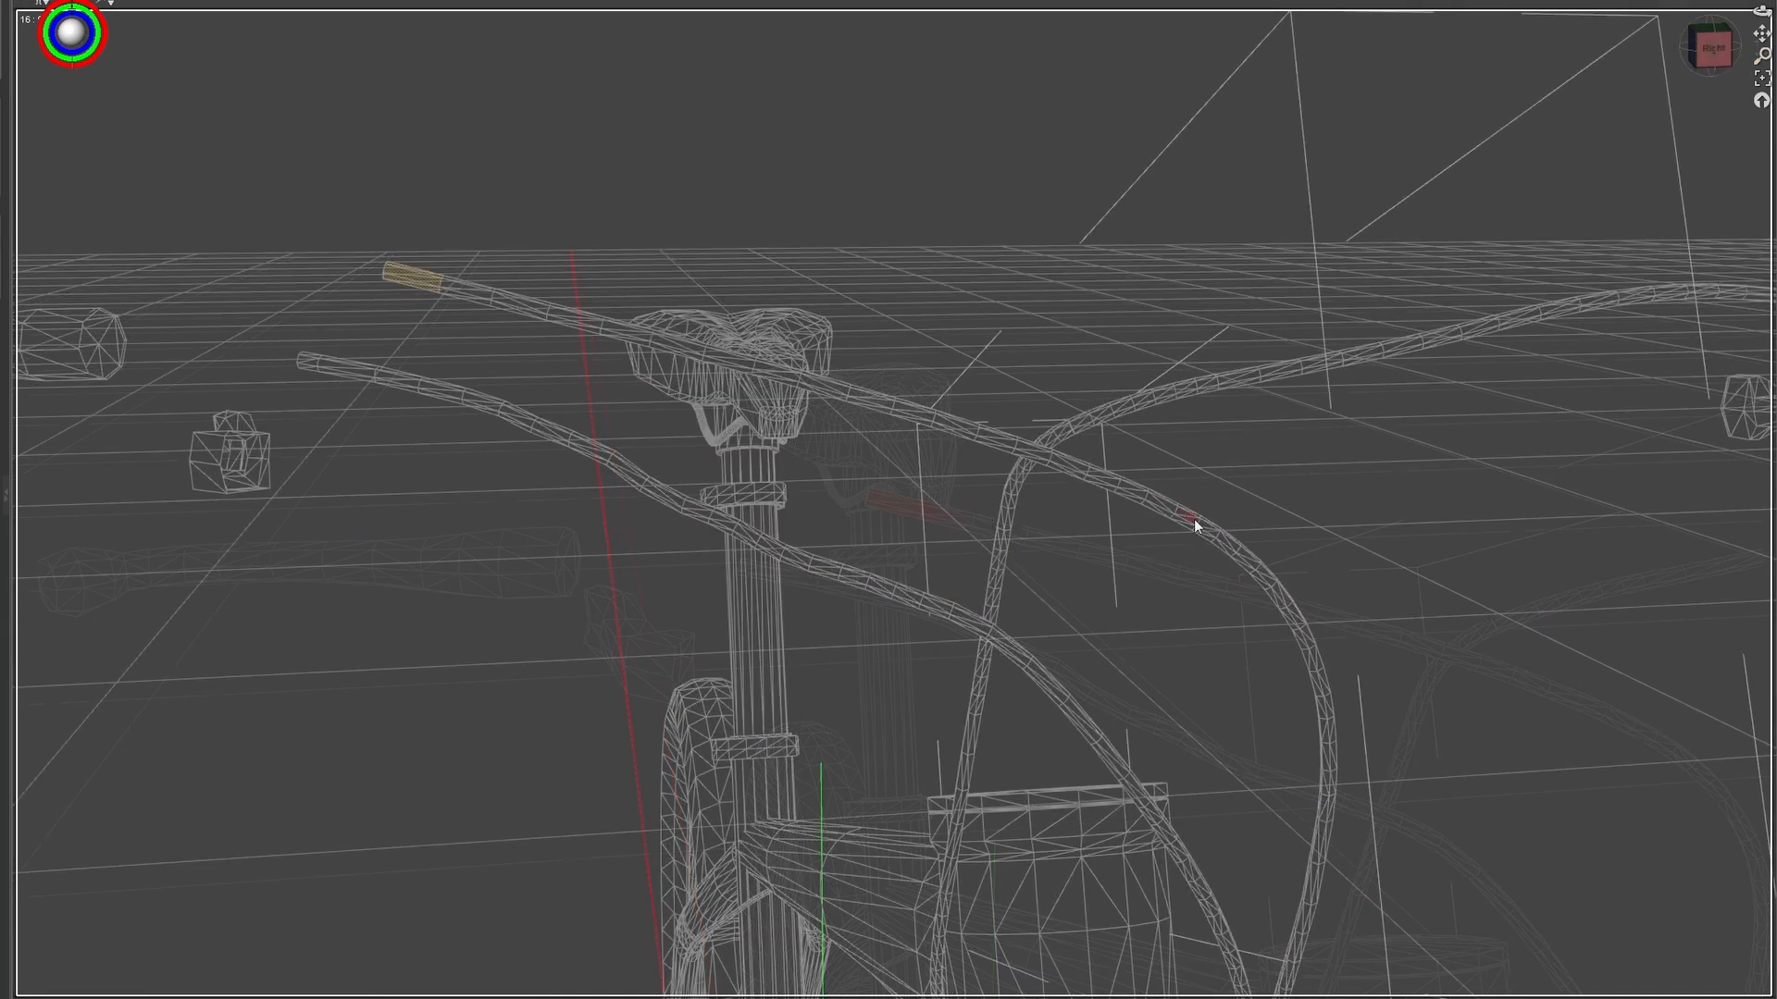
Select a segment midway along the same cable and grow the selection repeatedly until it covers most of the cable's length.
click(1190, 519)
click(1188, 520)
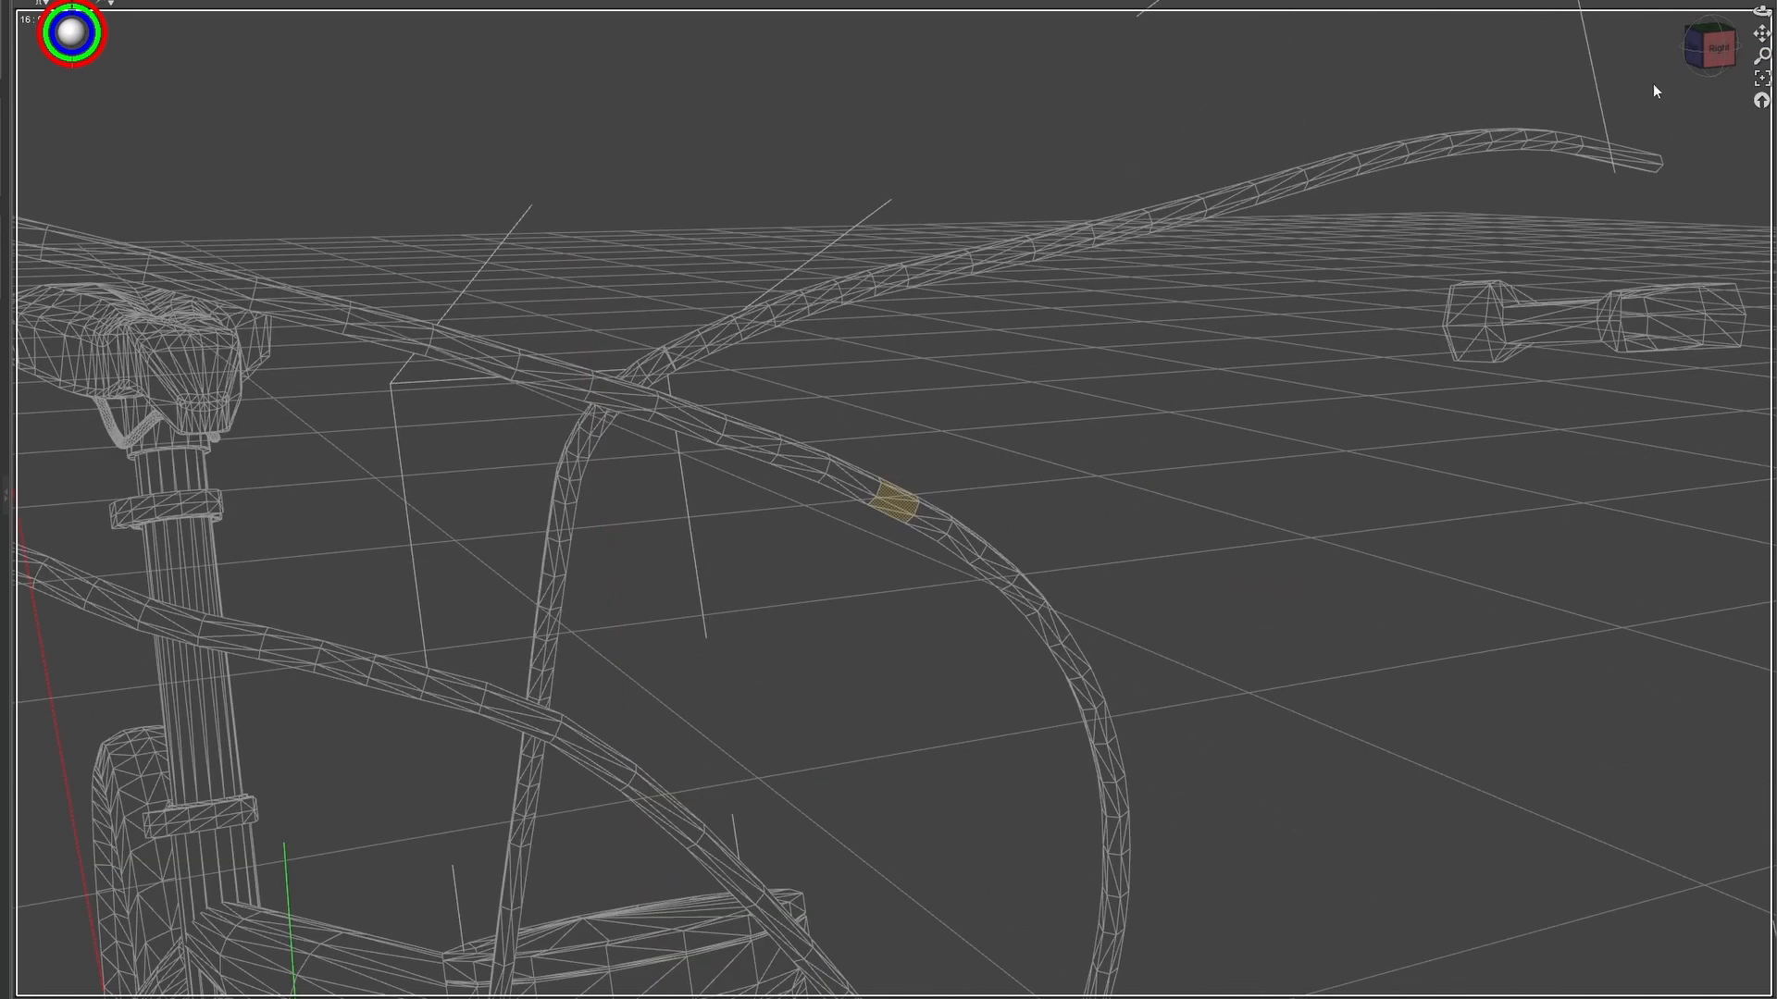
mouse_move(1716, 50)
mouse_down()
mouse_move(1698, 13)
mouse_move(1714, 44)
mouse_up()
right_click(1220, 193)
mouse_move(1323, 250)
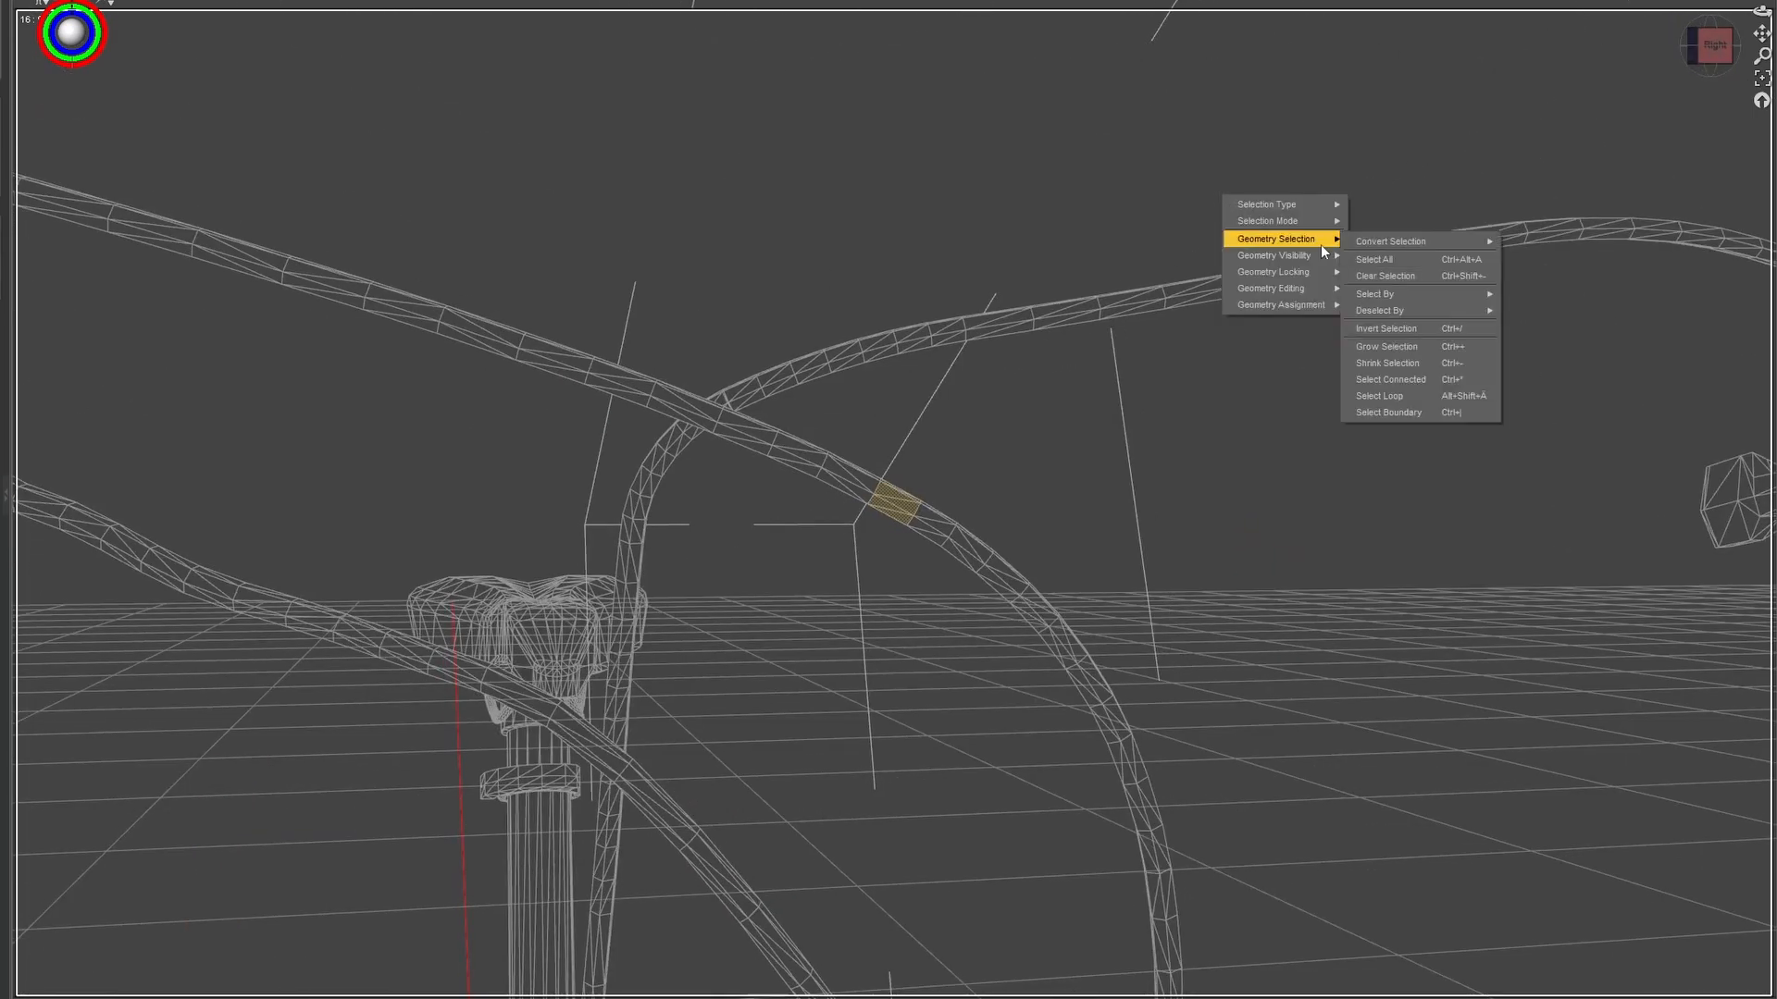
click(1390, 348)
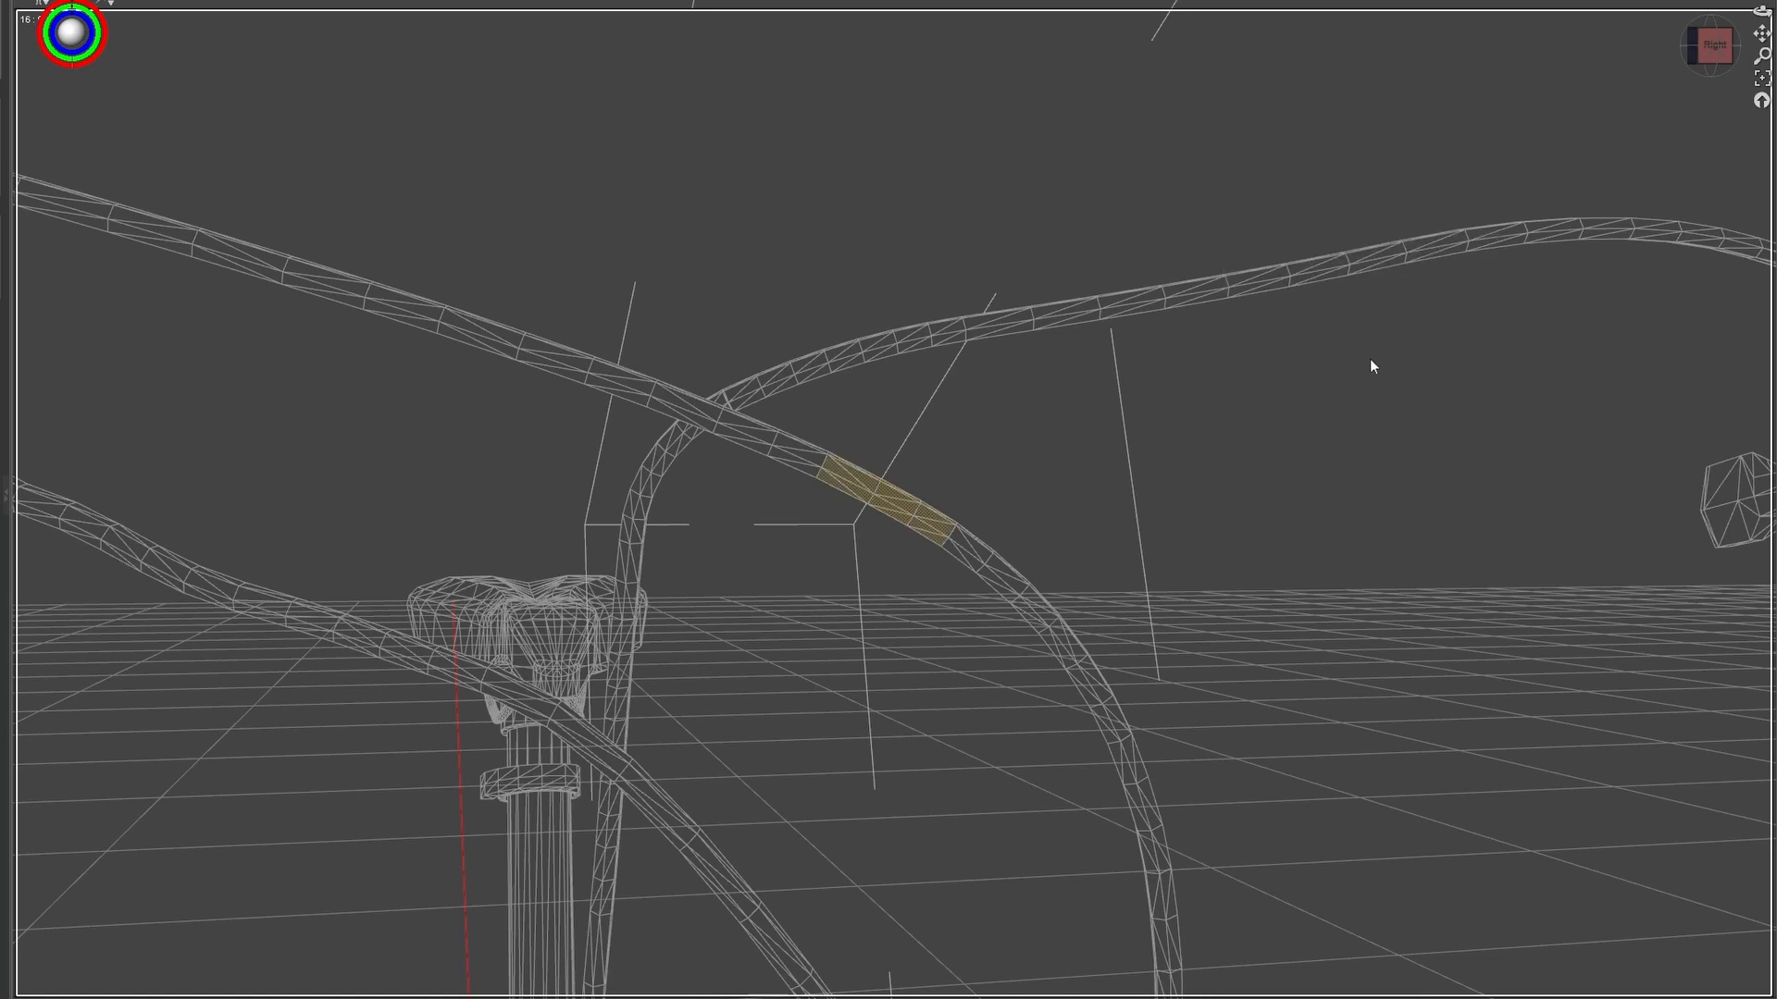
right_click(1326, 141)
mouse_move(1383, 183)
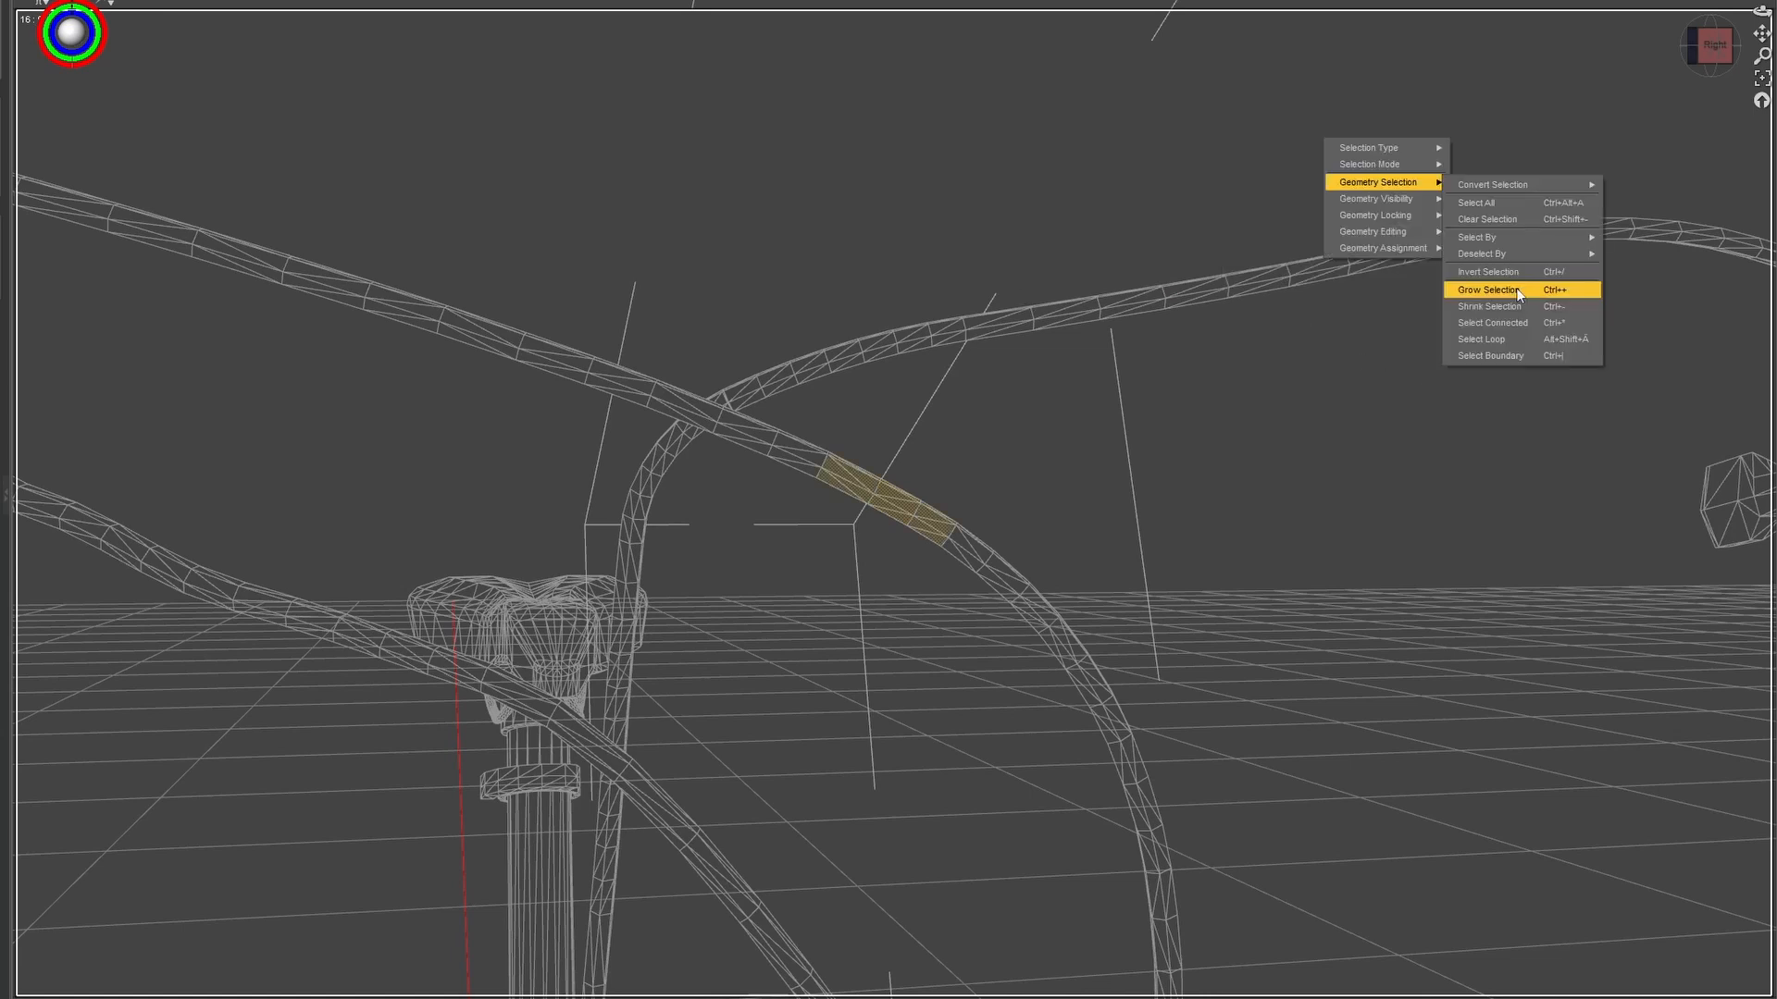
click(1516, 289)
scroll(1341, 255, down, 5)
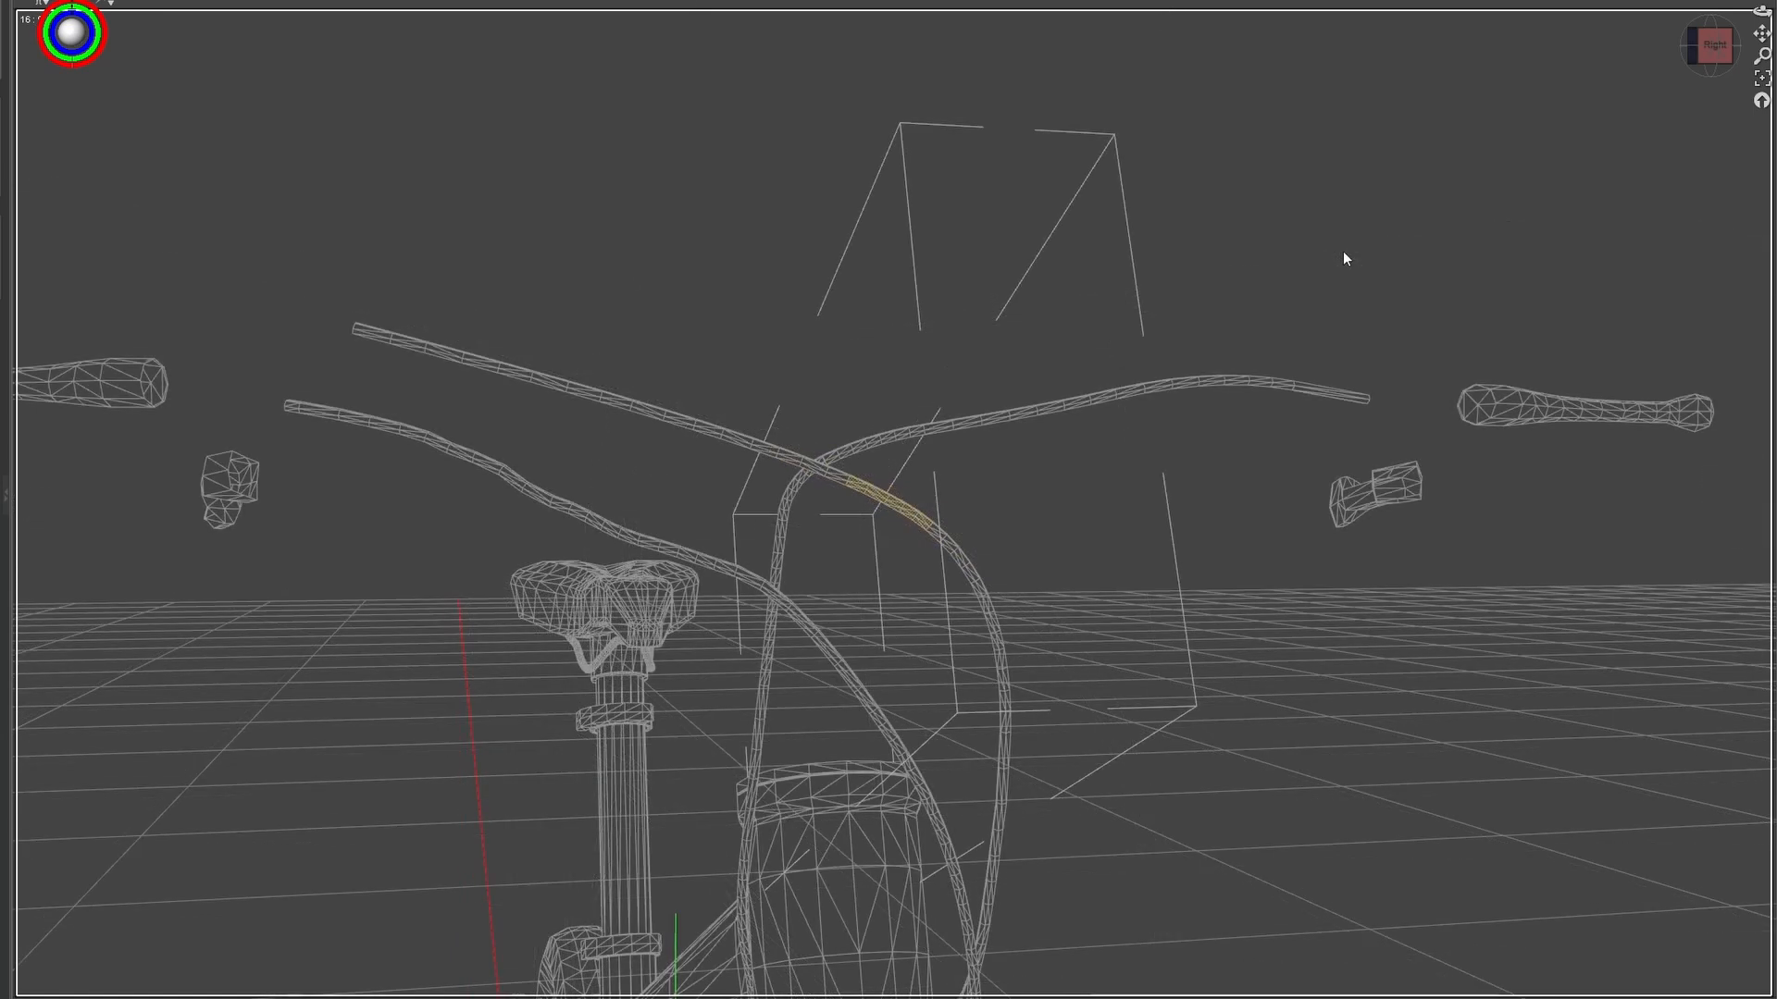
key(ctrl+plus)
key(ctrl+plus)
key(ctrl+plus)
key(ctrl+plus)
key(ctrl+plus)
key(ctrl+plus)
key(ctrl+plus)
key(ctrl+plus)
key(ctrl+plus)
key(ctrl+plus)
key(ctrl+plus)
key(ctrl+plus)
key(ctrl+plus)
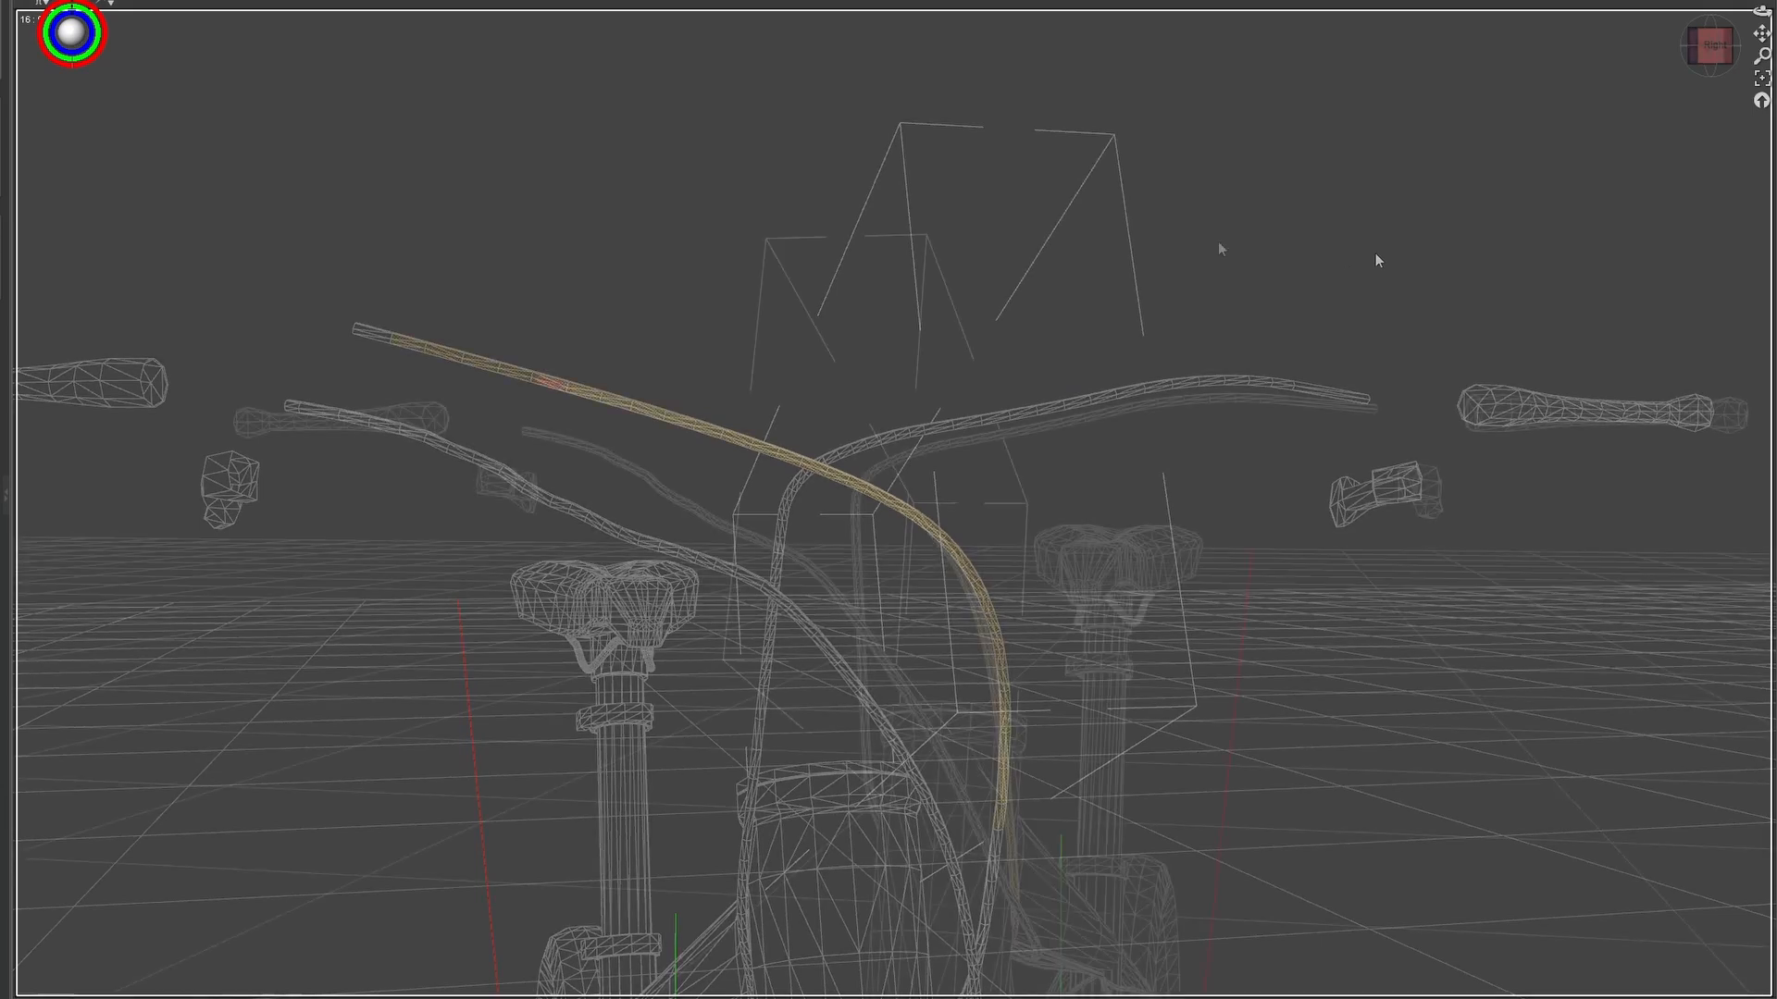
Smooth the Fork weights on the selected cable faces twice, using a smooth factor of 93% and 80 iterations.
right_click(1134, 164)
mouse_move(1129, 303)
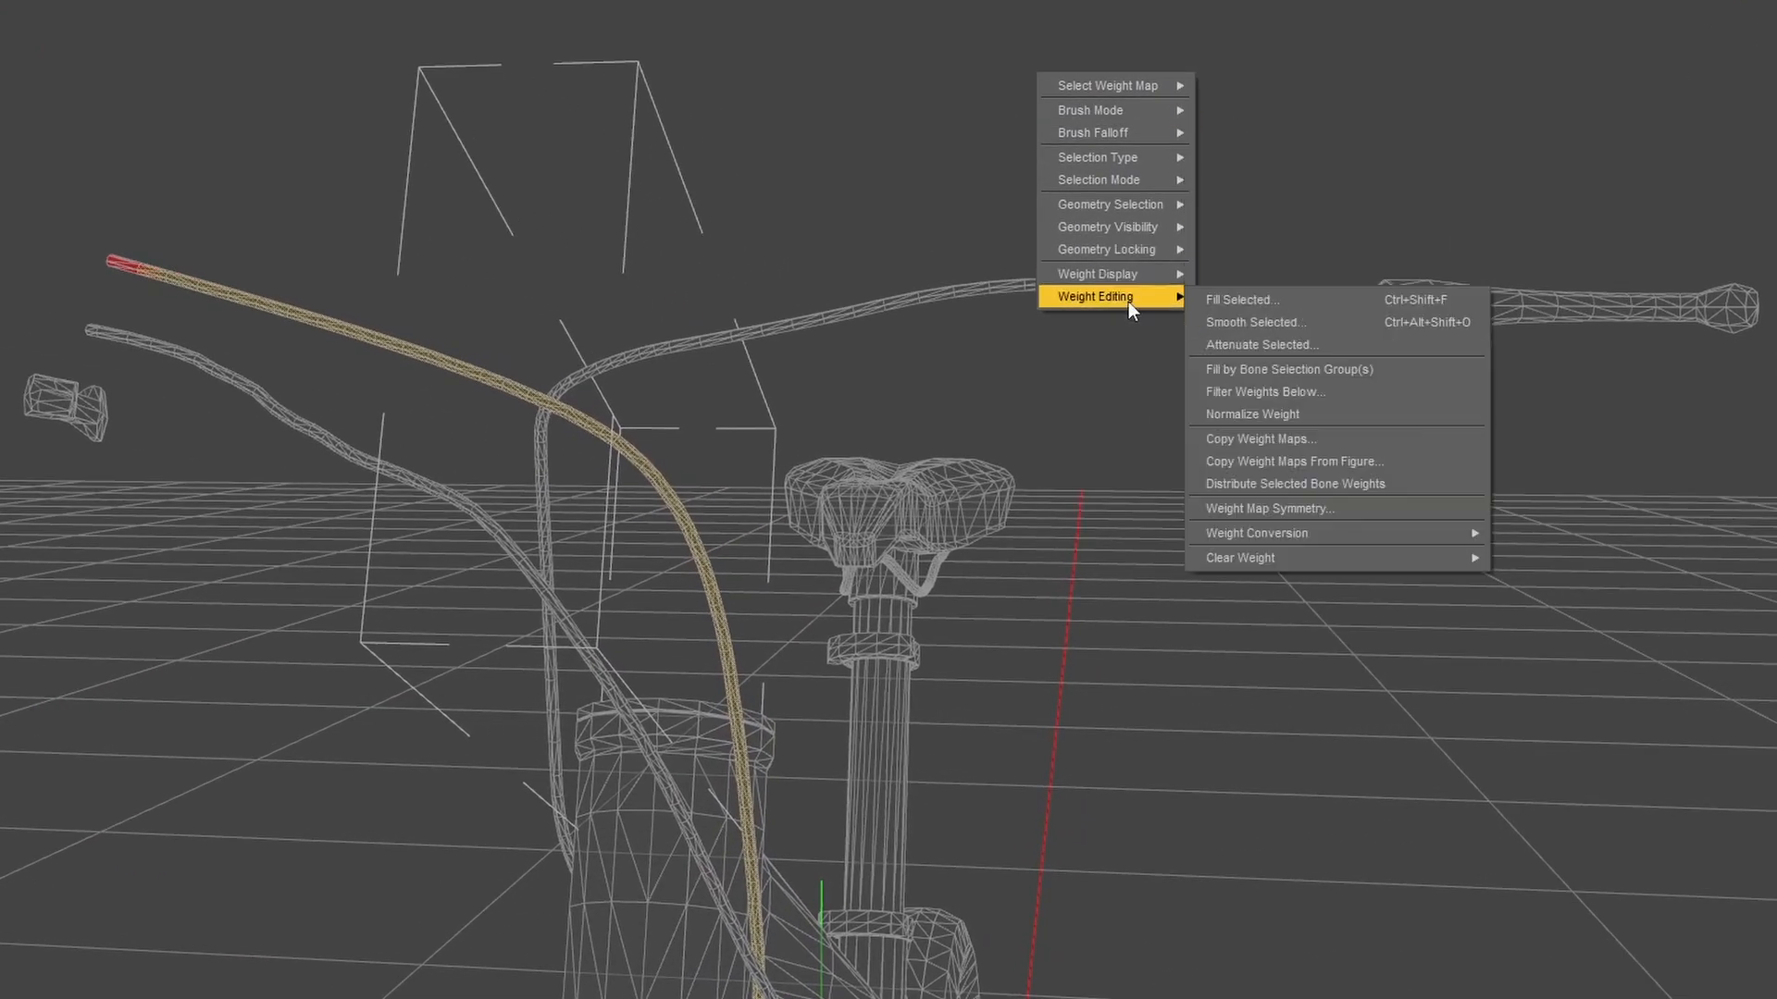
click(1245, 318)
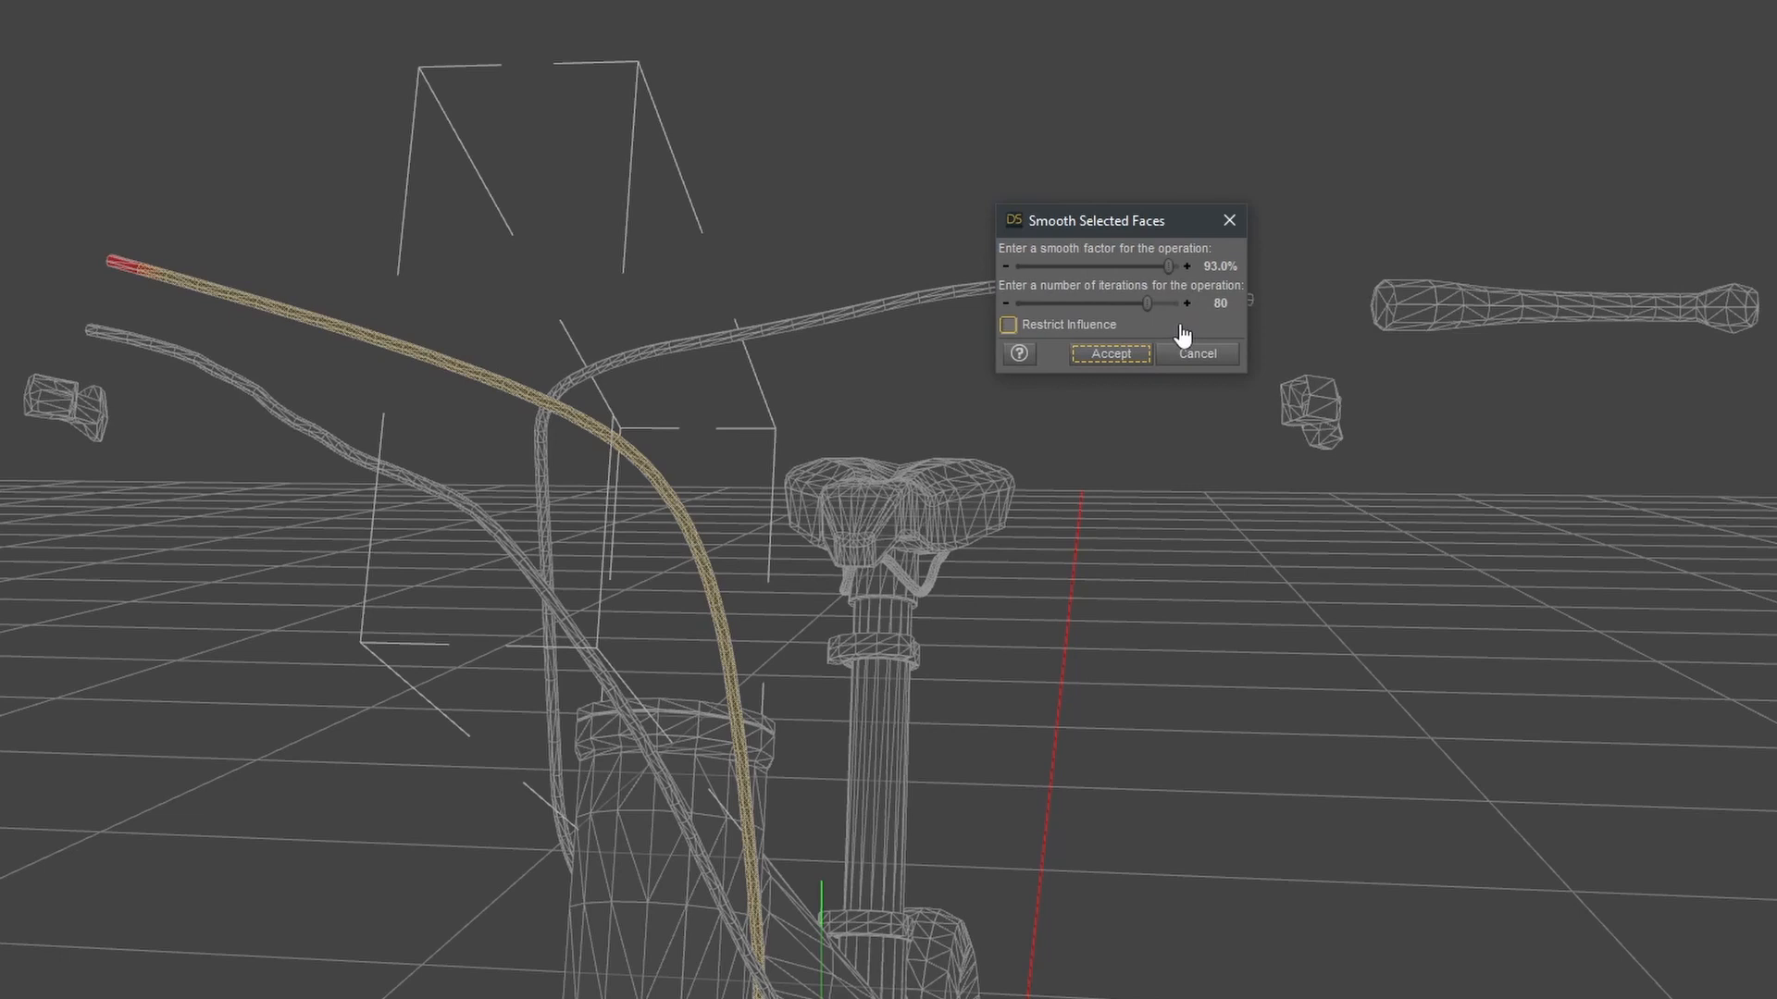
click(1136, 359)
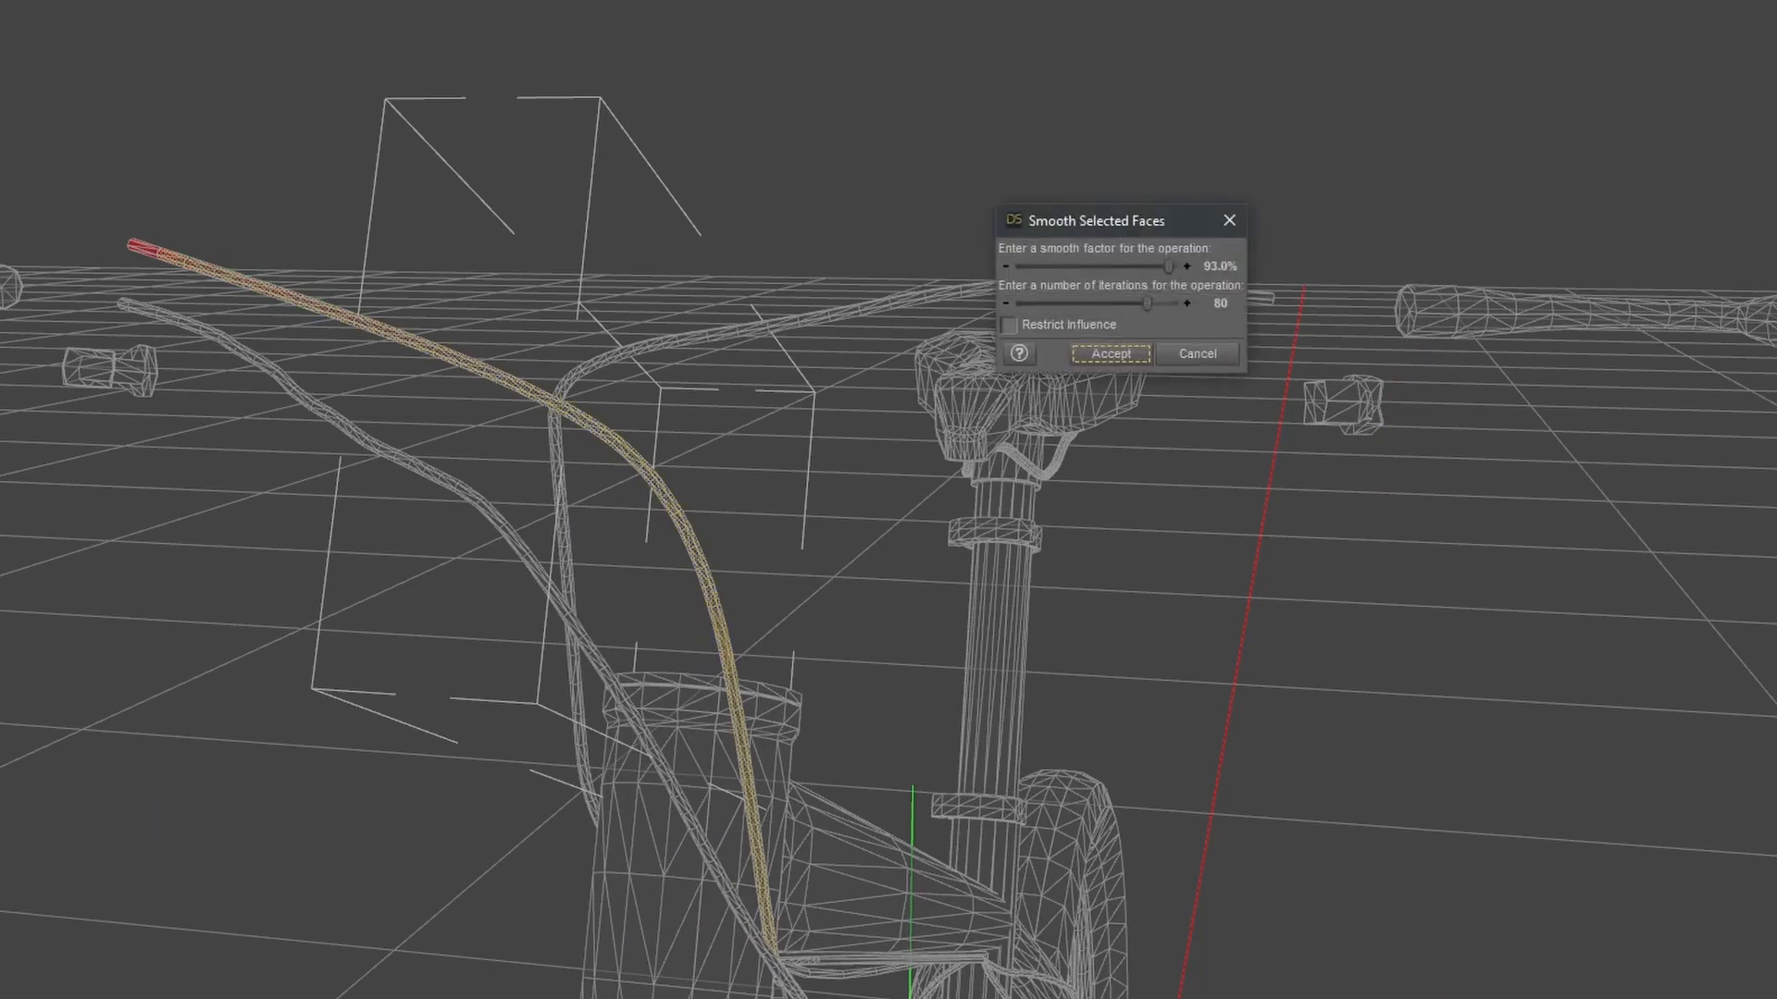
drag(1152, 266, 1114, 309)
click(1110, 354)
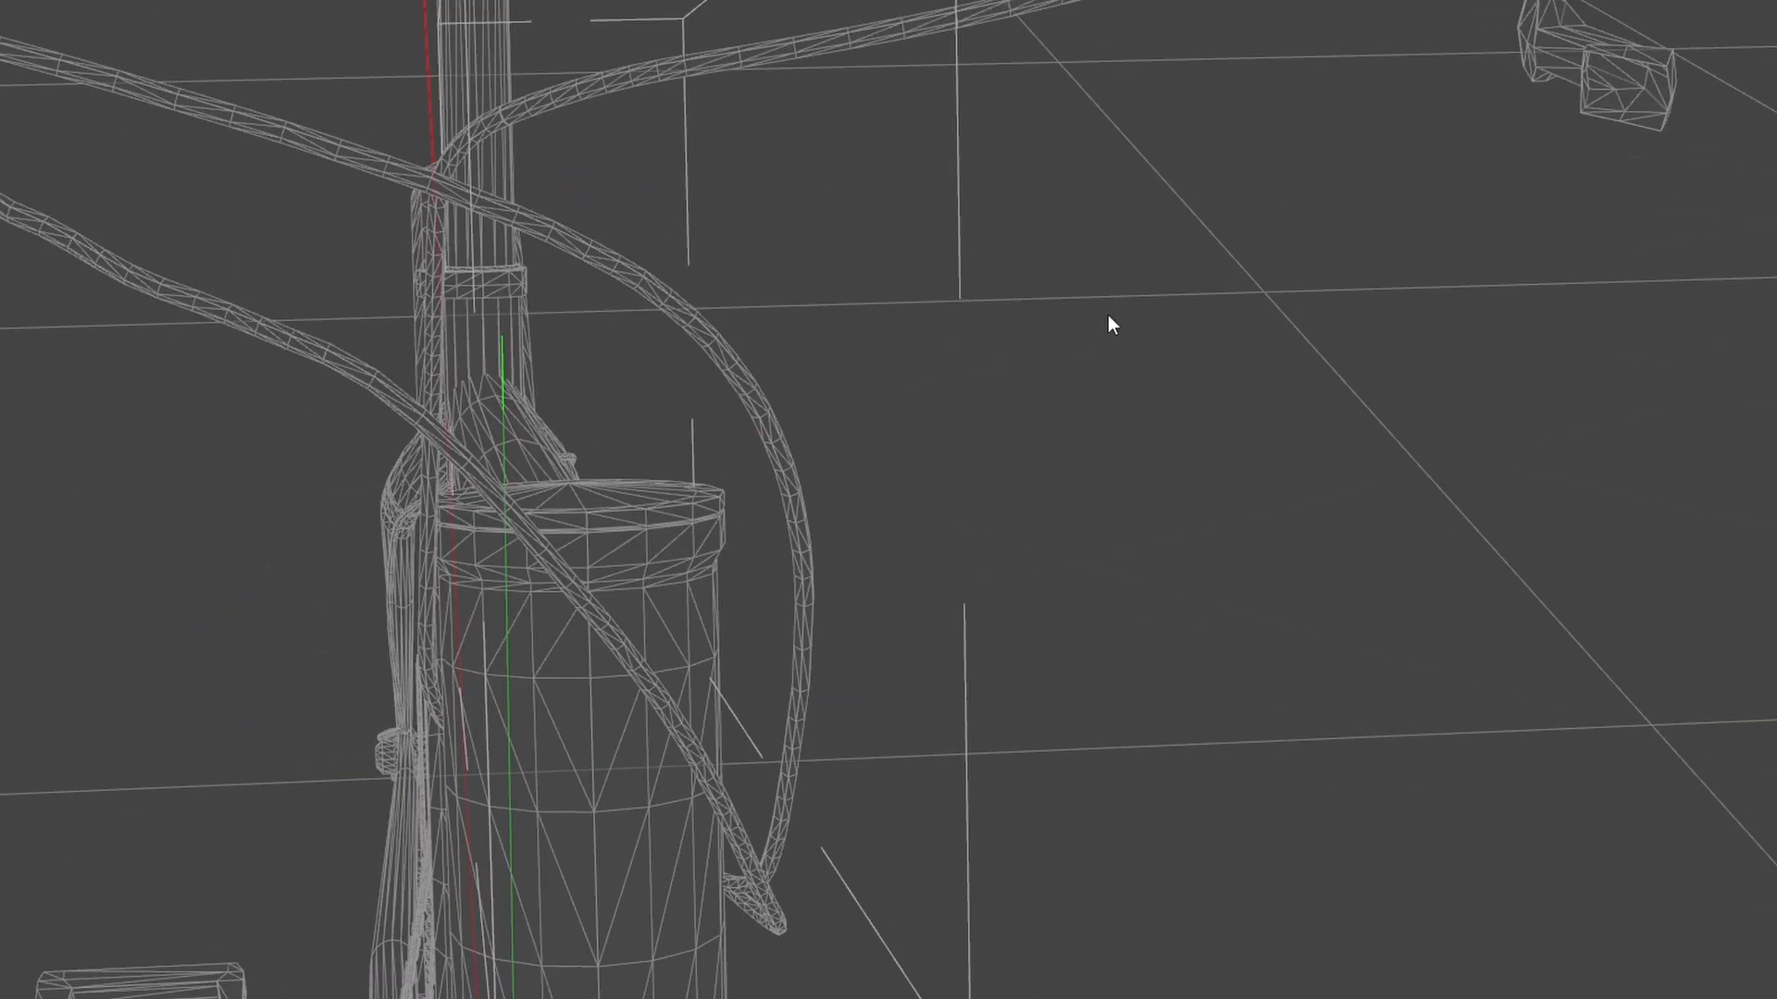
middle_drag(1110, 318, 782, 525)
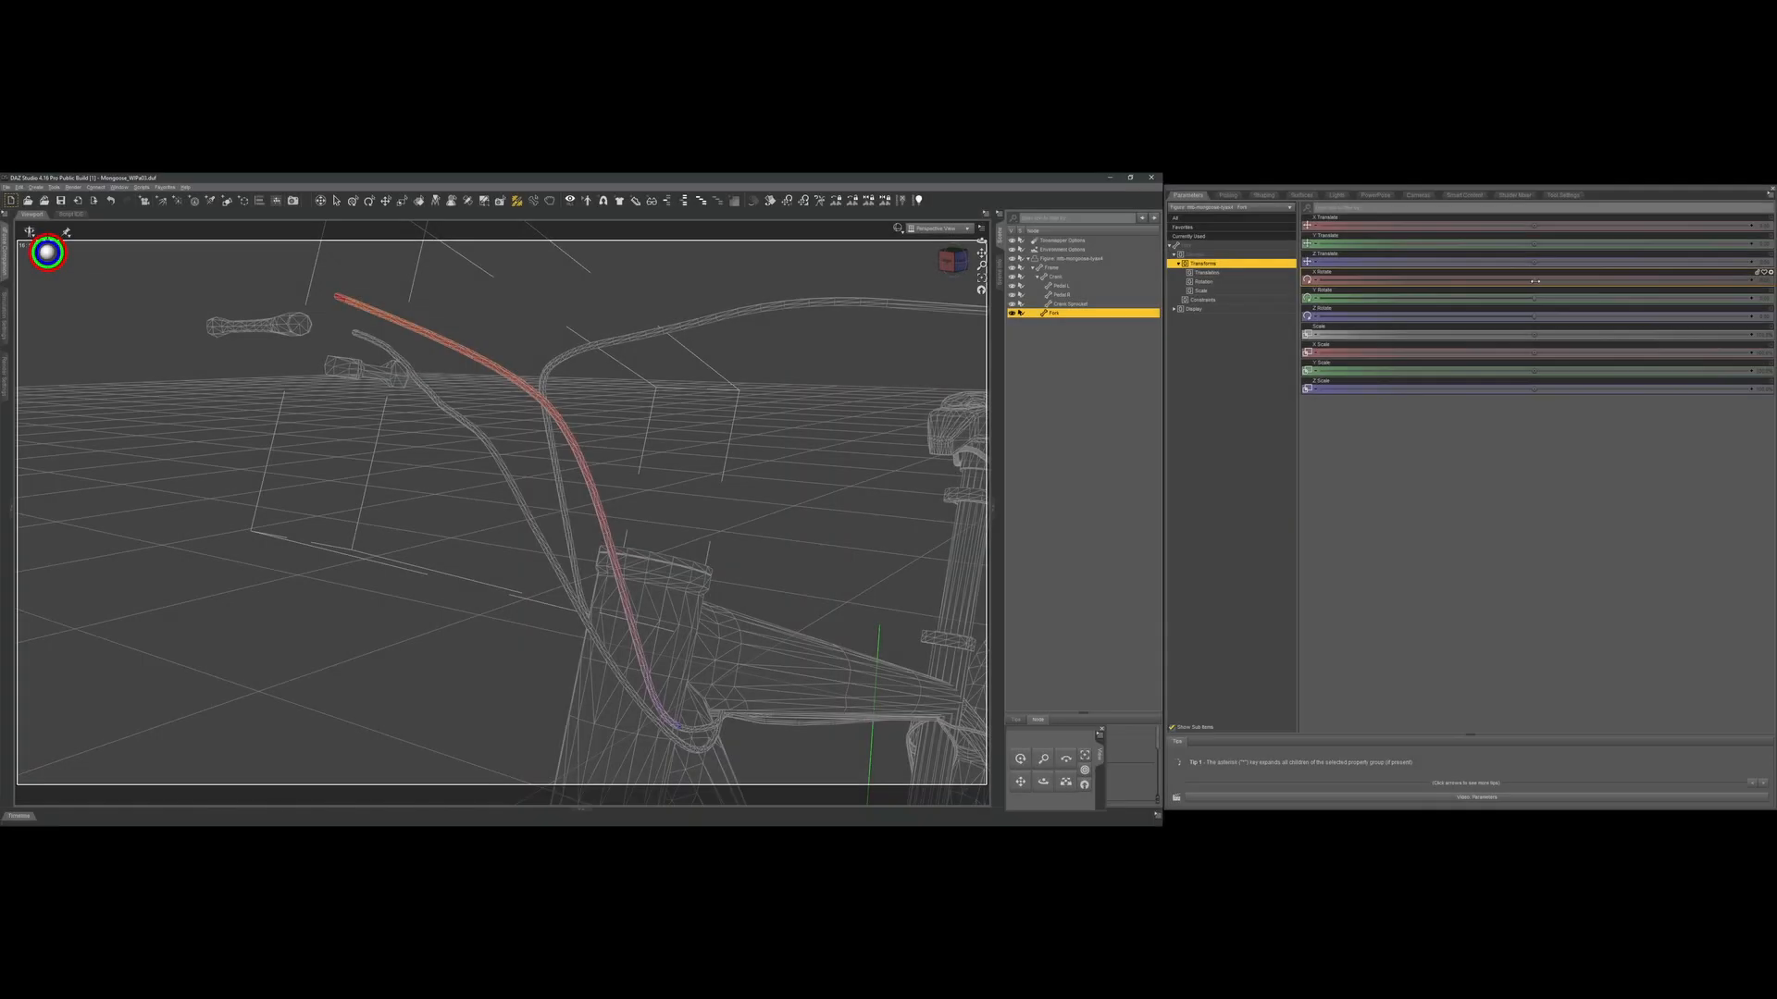
Test the Fork bone's X rotation to check how the weighted cables follow the handlebar, and return the fork to its neutral position.
mouse_move(1534, 280)
mouse_down()
mouse_move(1564, 294)
mouse_move(1540, 321)
mouse_move(1648, 348)
mouse_move(1532, 280)
mouse_move(1590, 300)
mouse_move(1564, 304)
mouse_up()
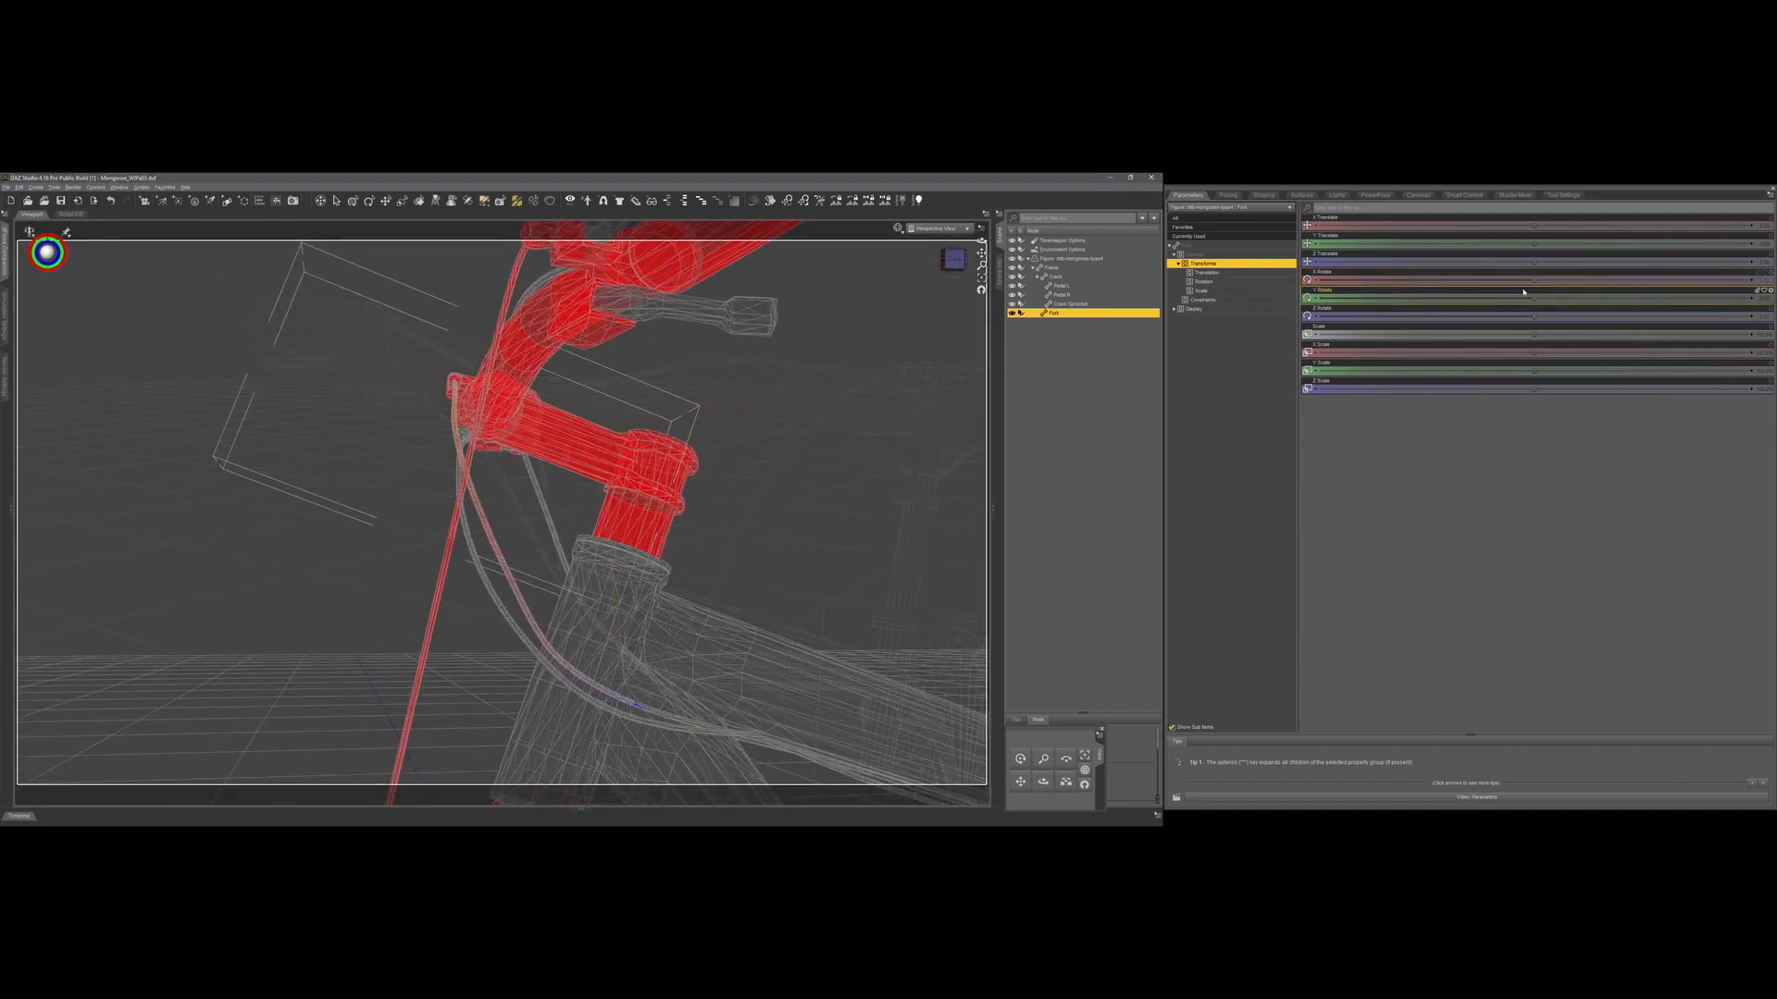
drag(1532, 281, 1586, 322)
drag(953, 260, 1008, 261)
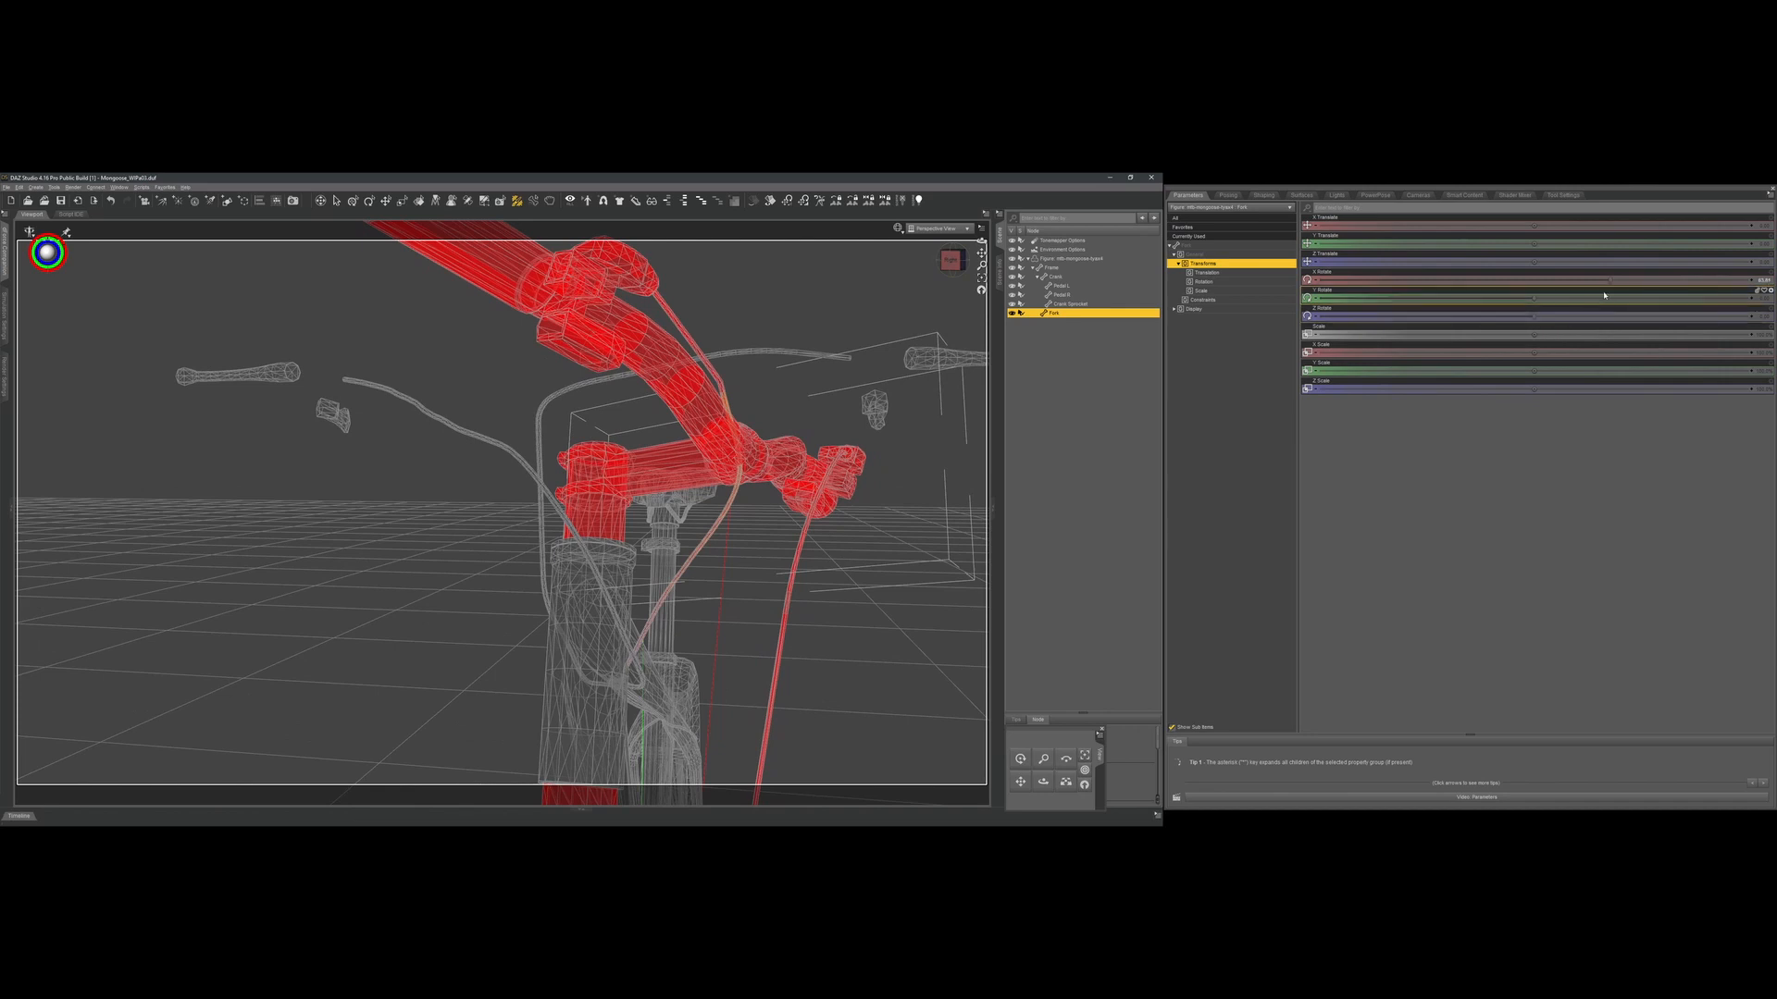
drag(1600, 279, 1541, 276)
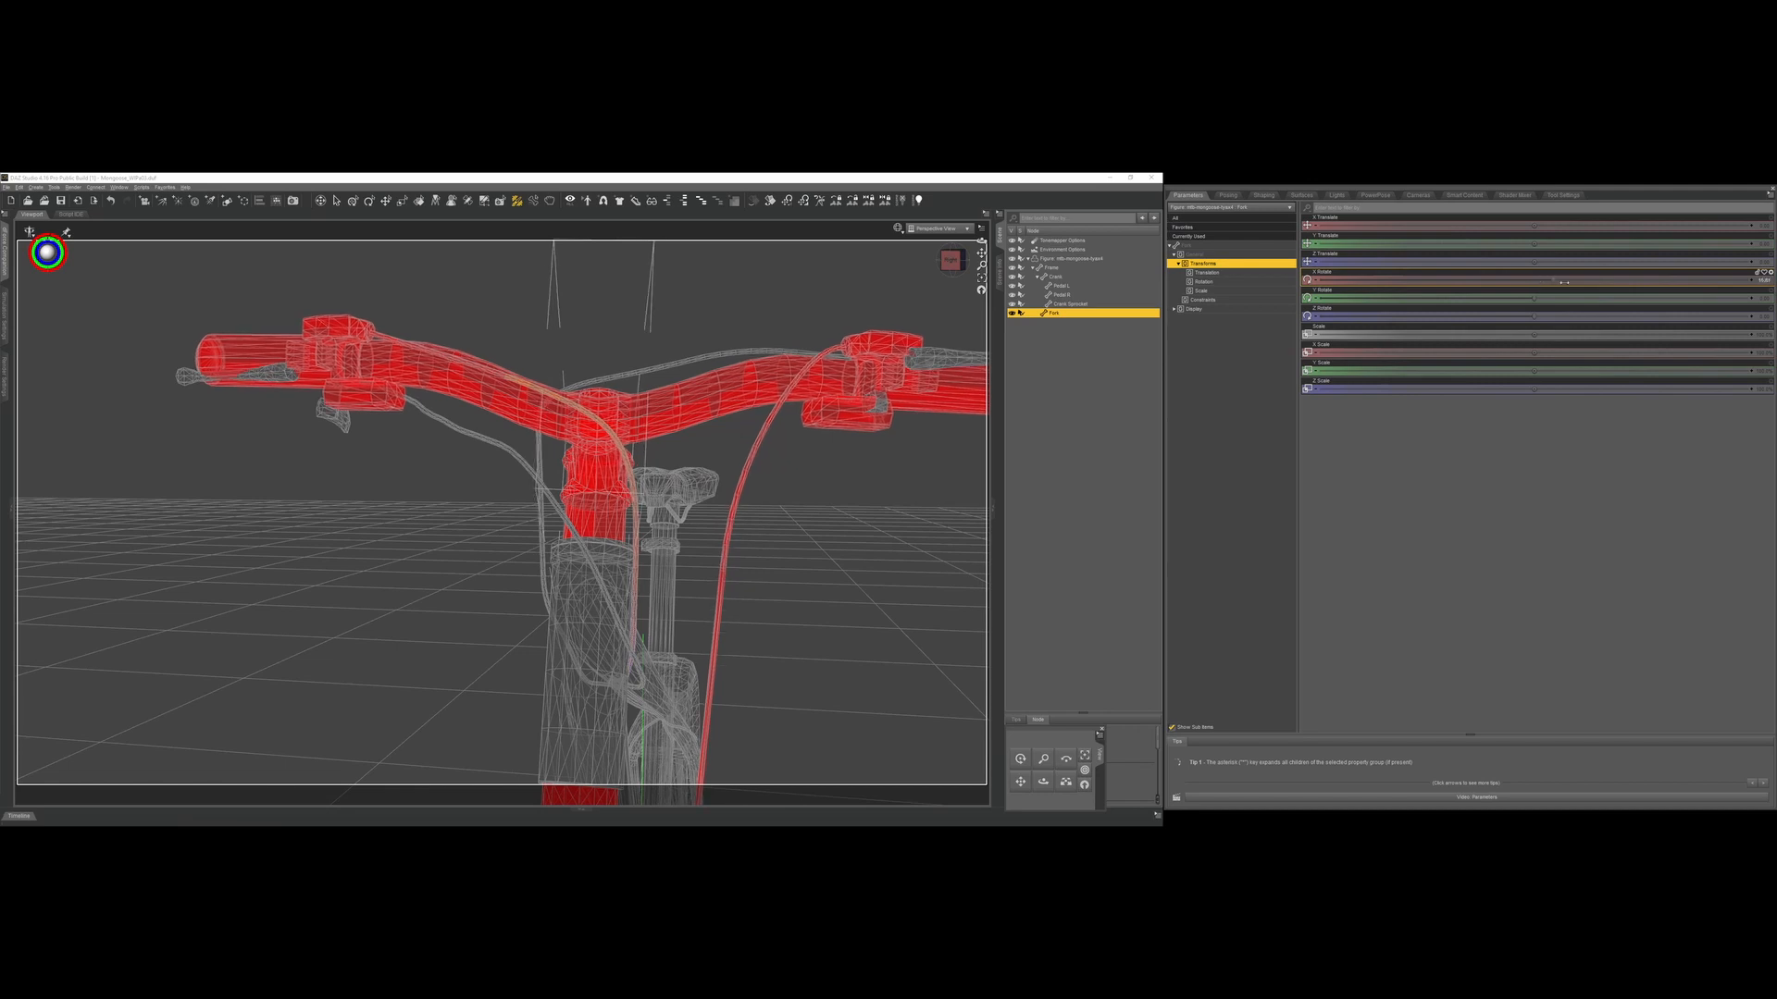
drag(1564, 283, 1638, 281)
key(ctrl+z)
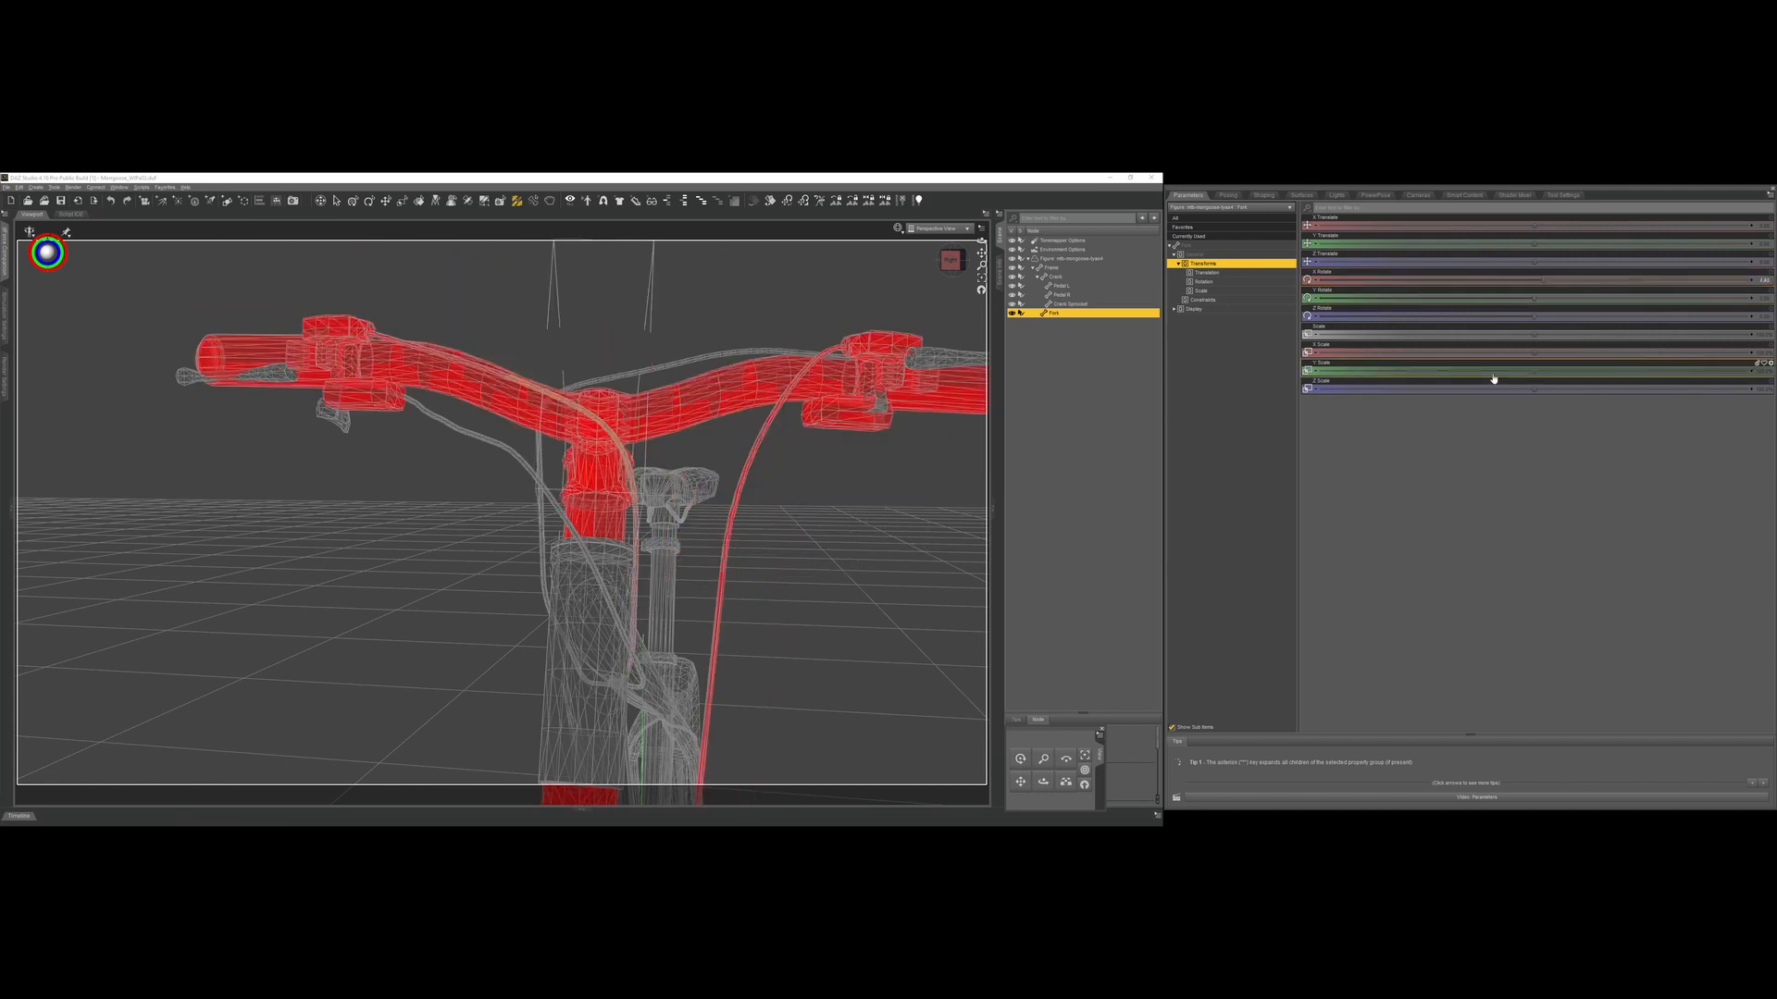
key(ctrl+z)
key(ctrl+z)
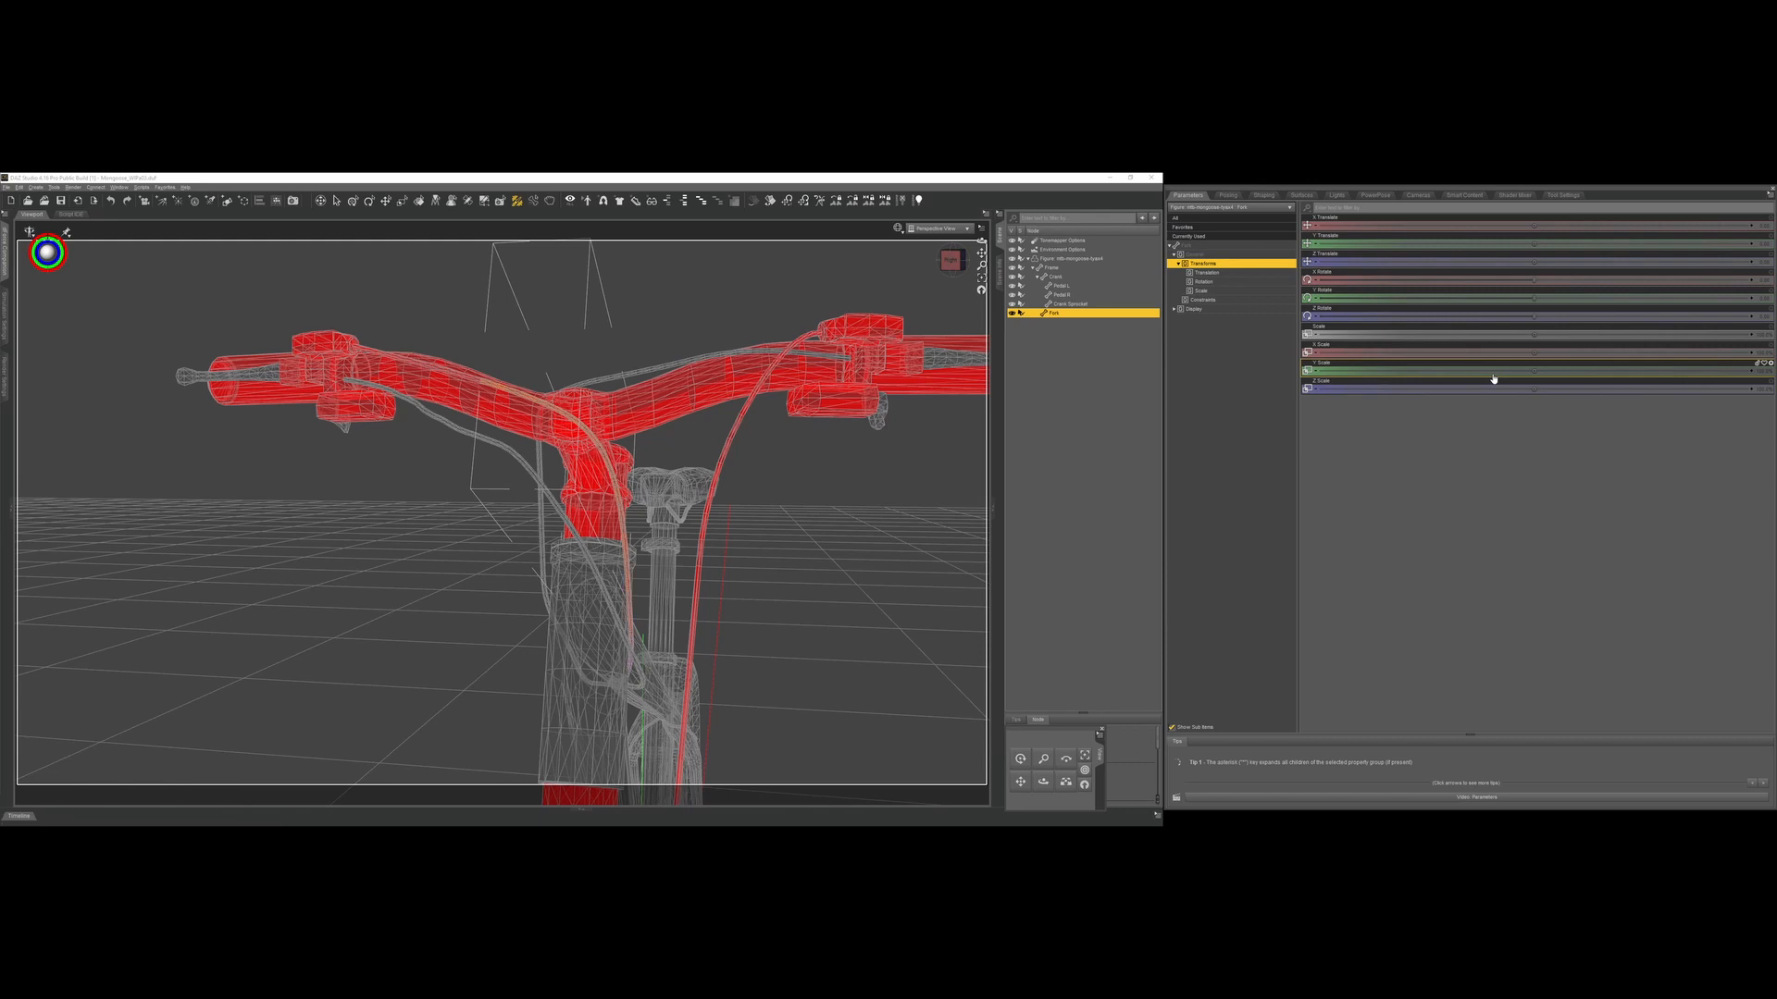
mouse_move(1547, 283)
mouse_down()
mouse_move(1576, 292)
mouse_move(1535, 293)
mouse_up()
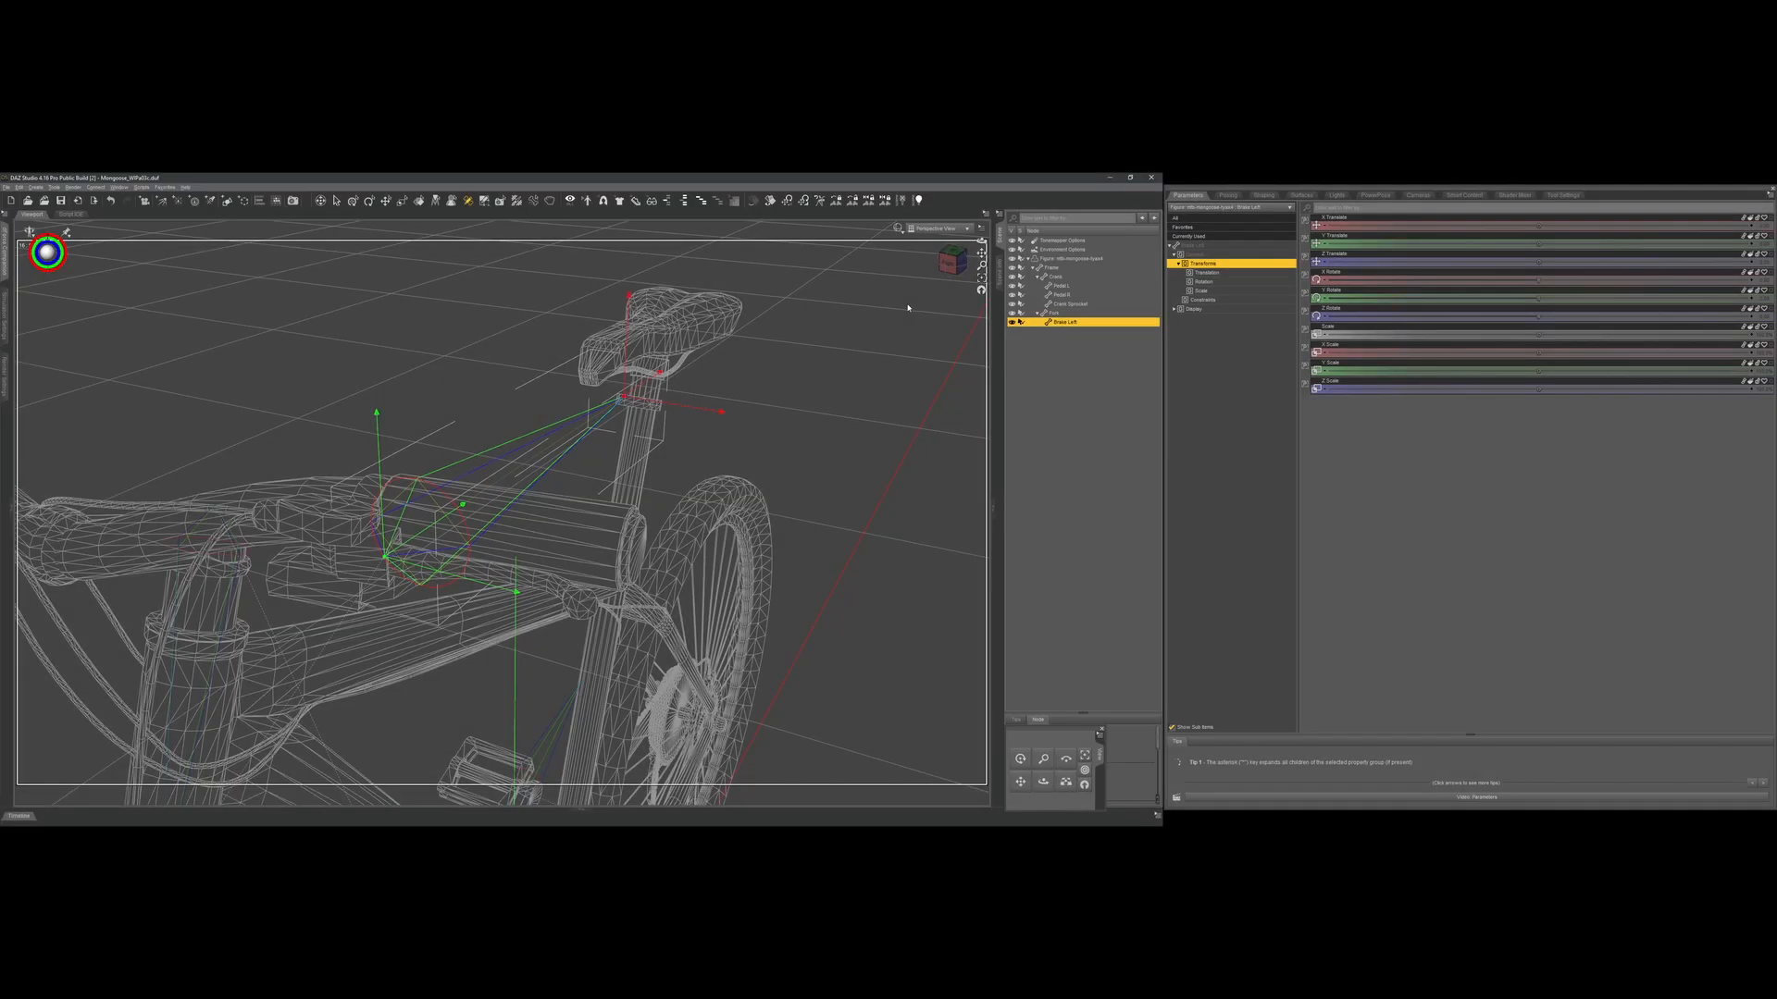
Select the left brake lever's face group, fill it with weight for the Brake Left bone, and test the bone's Y rotation.
key(alt+shift+g)
click(1567, 197)
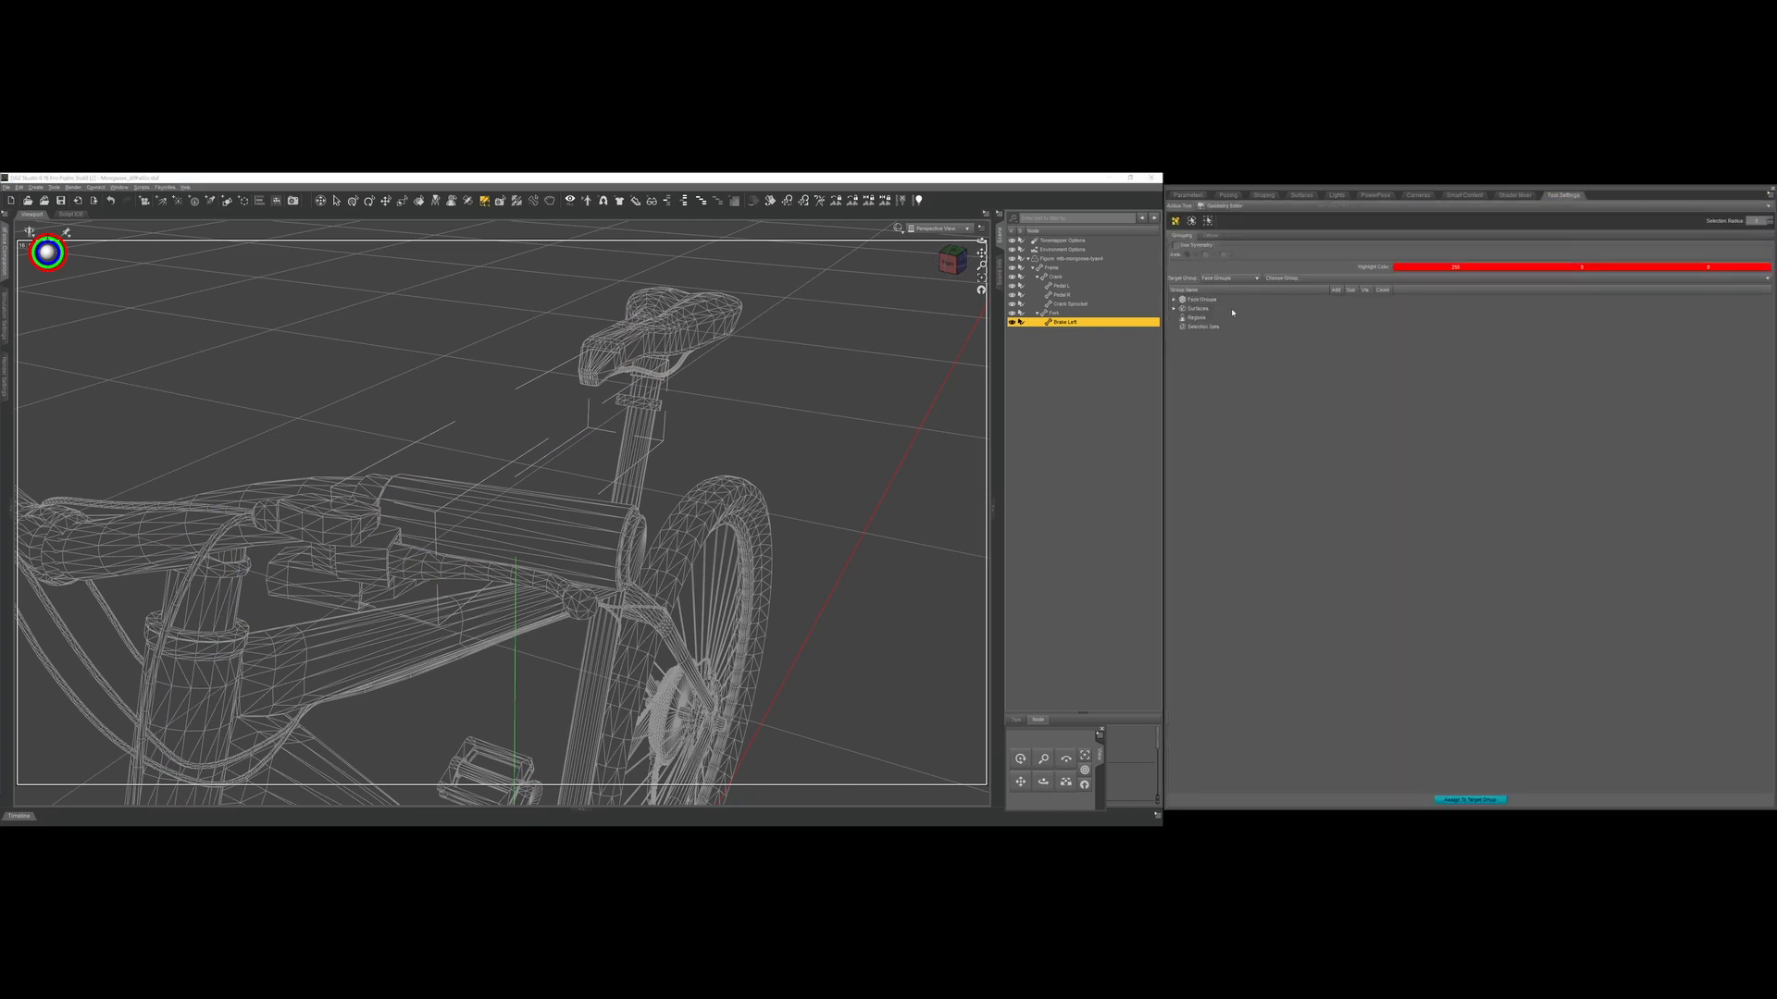
click(1173, 299)
click(1204, 309)
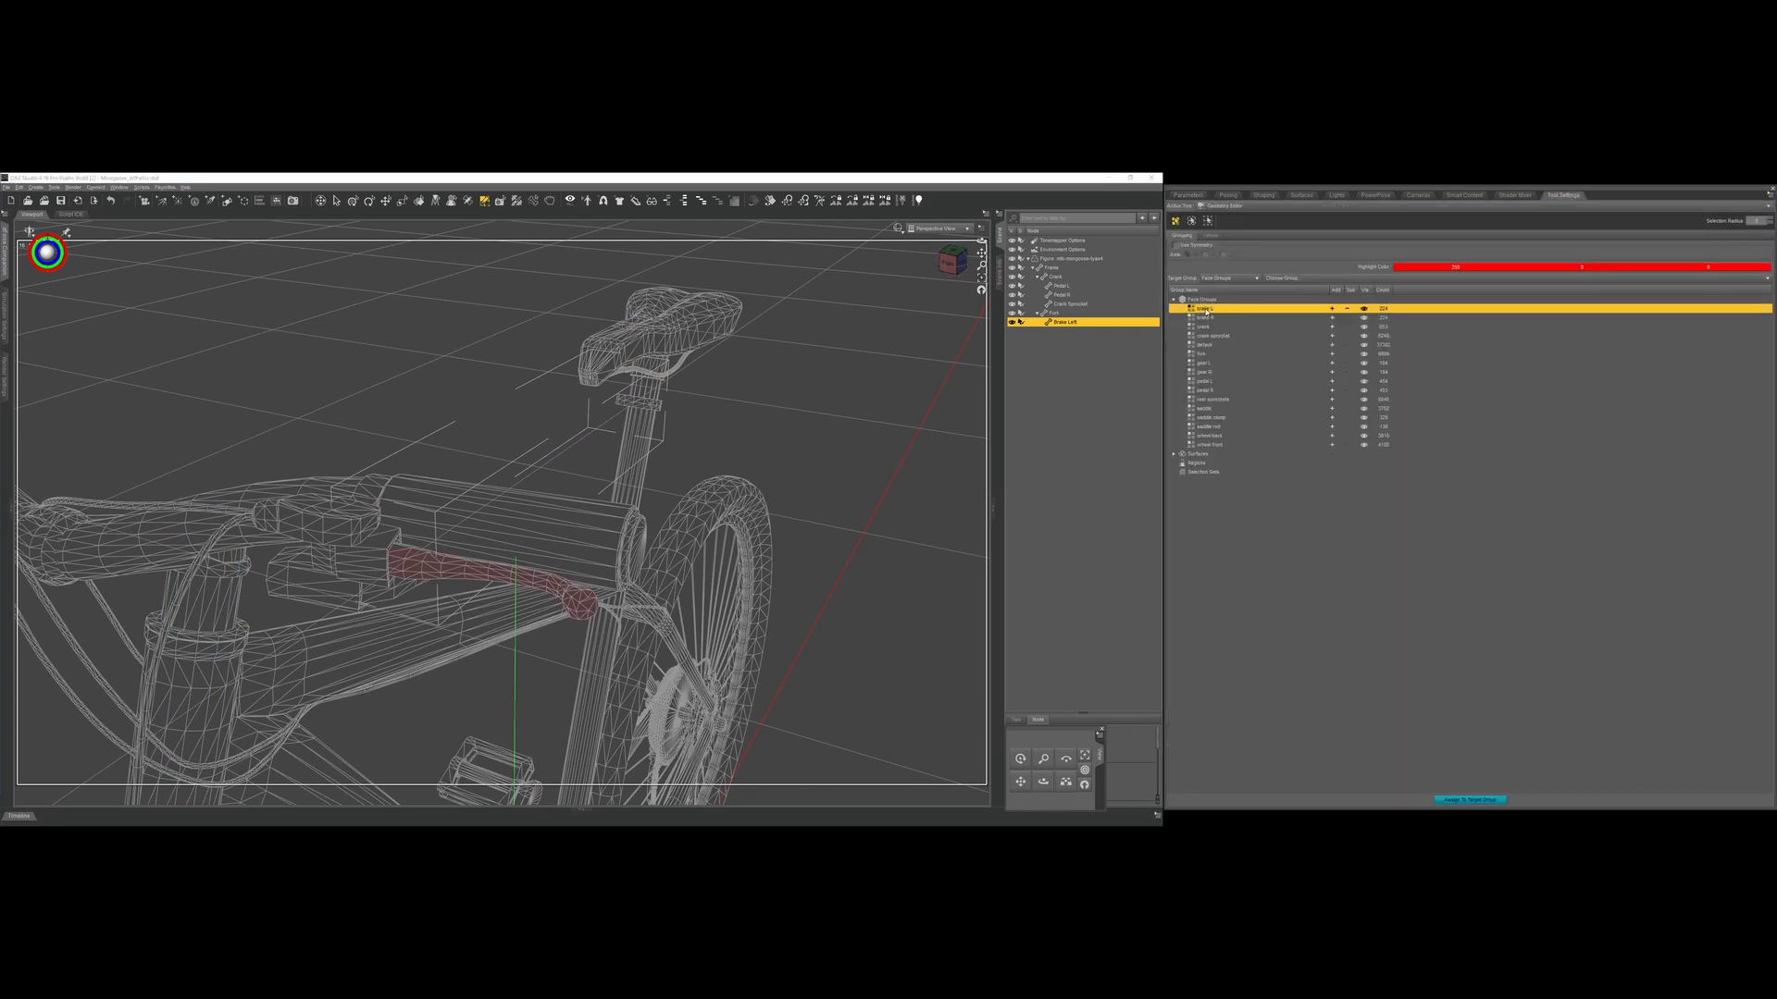
click(1331, 308)
key(alt+shift+w)
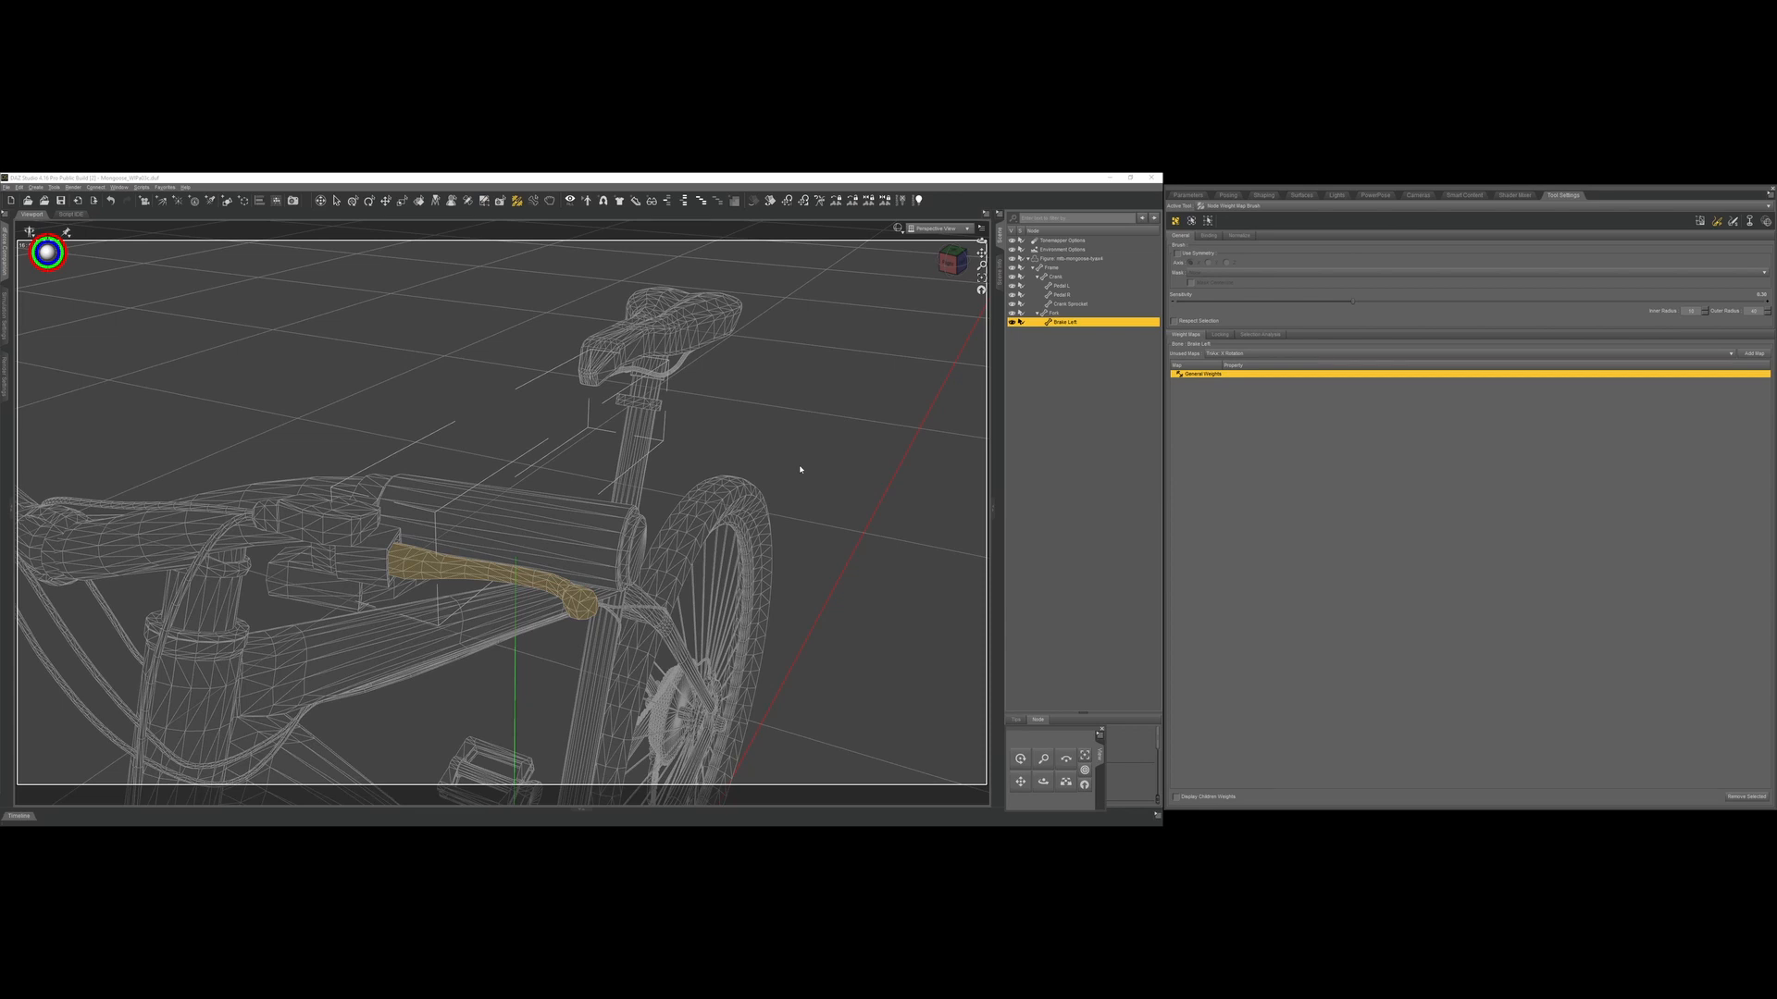
key(ctrl+shift+f)
key(Return)
click(1187, 196)
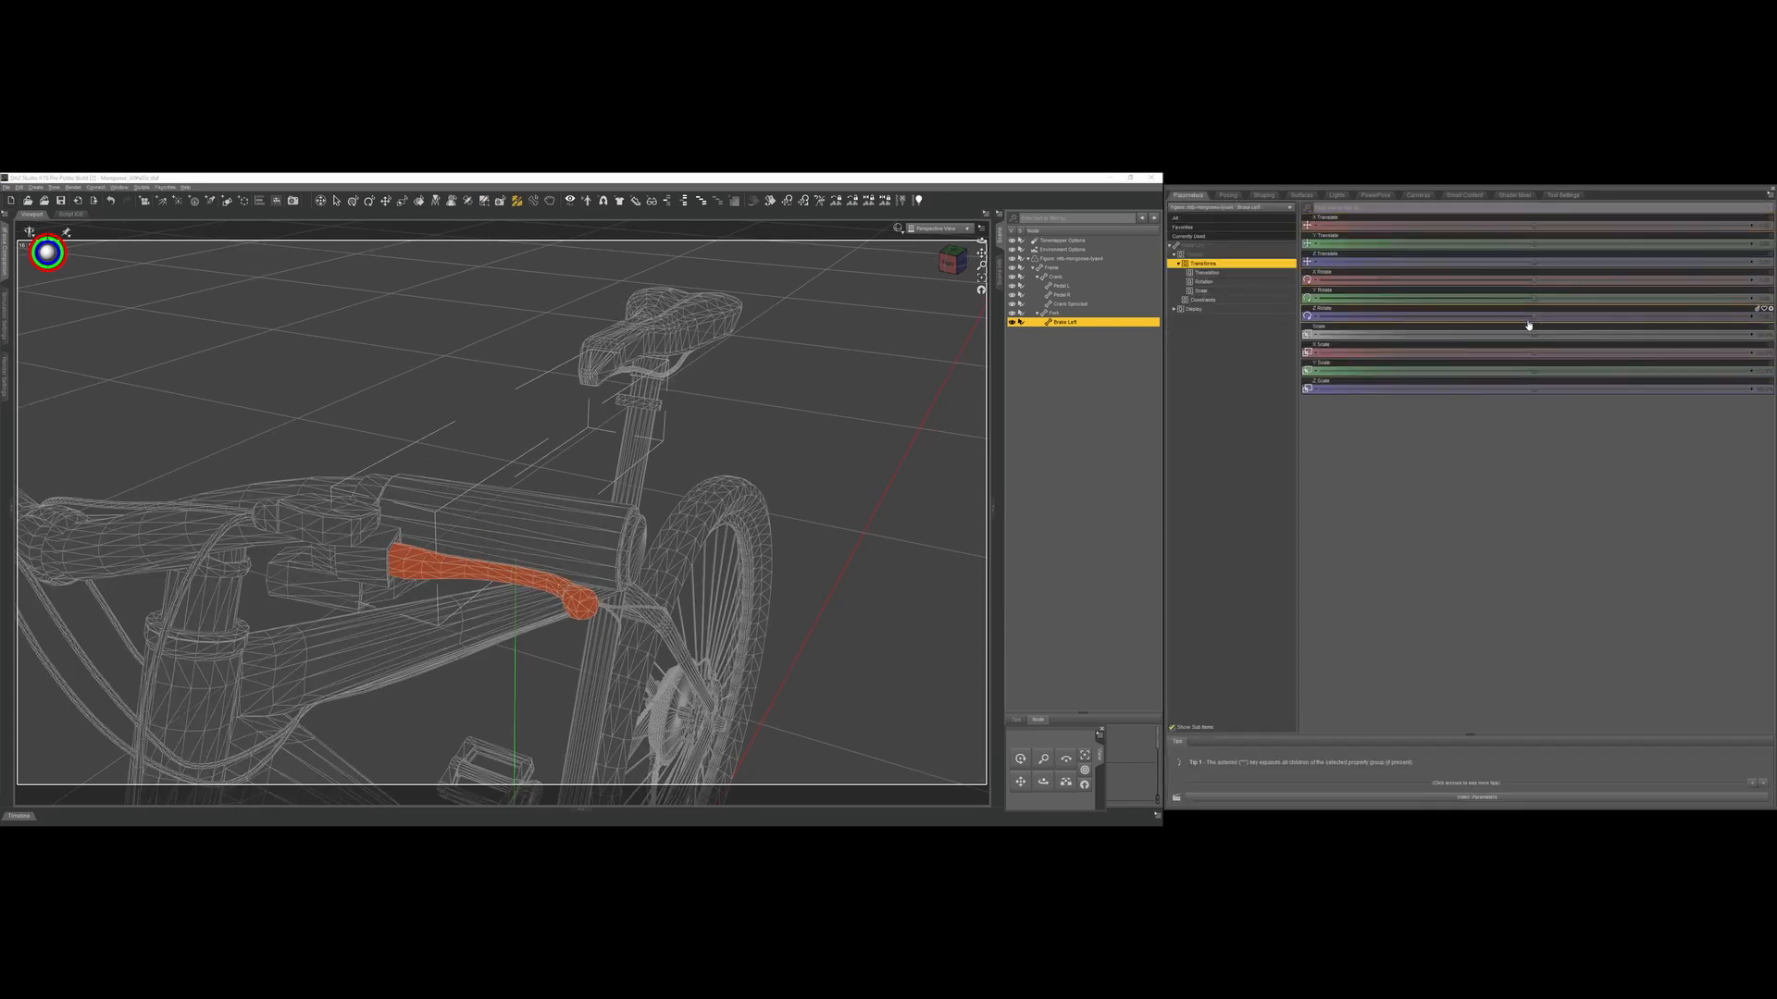
drag(1532, 297, 1537, 300)
Duplicate the Brake Left bone under the Fork with the Joint Editor active.
click(1053, 314)
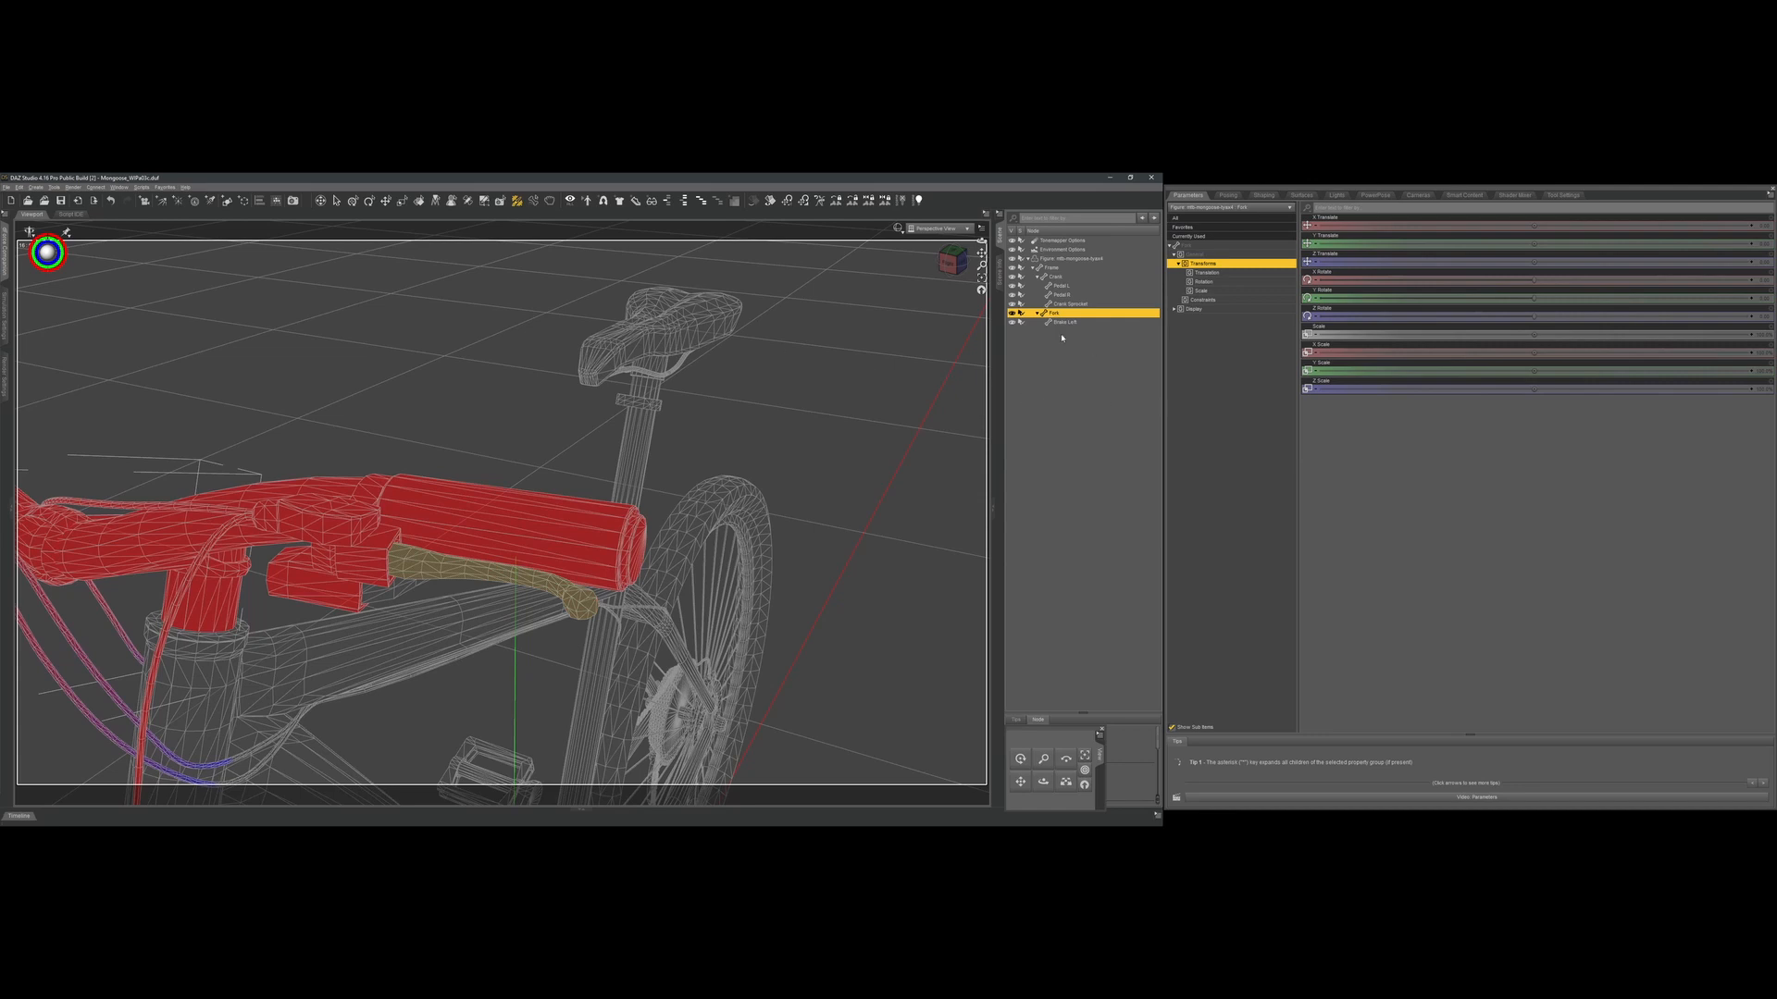
scroll(789, 429, down, 3)
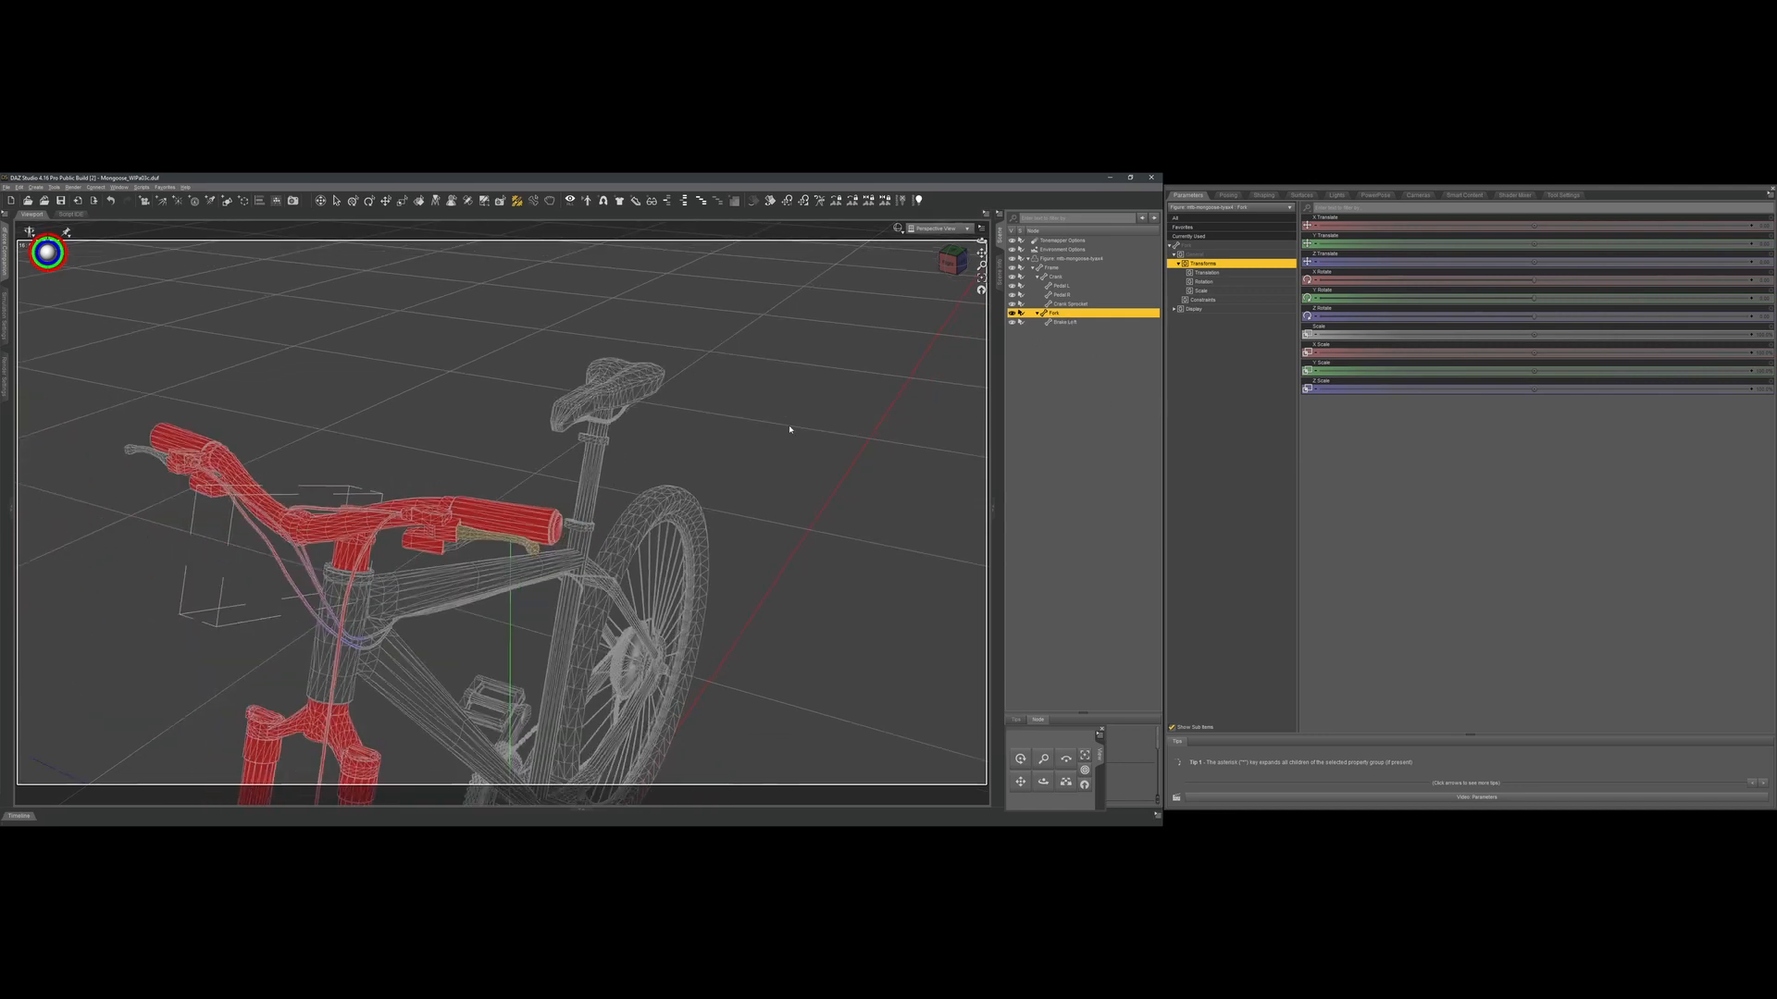
key(alt+shift+j)
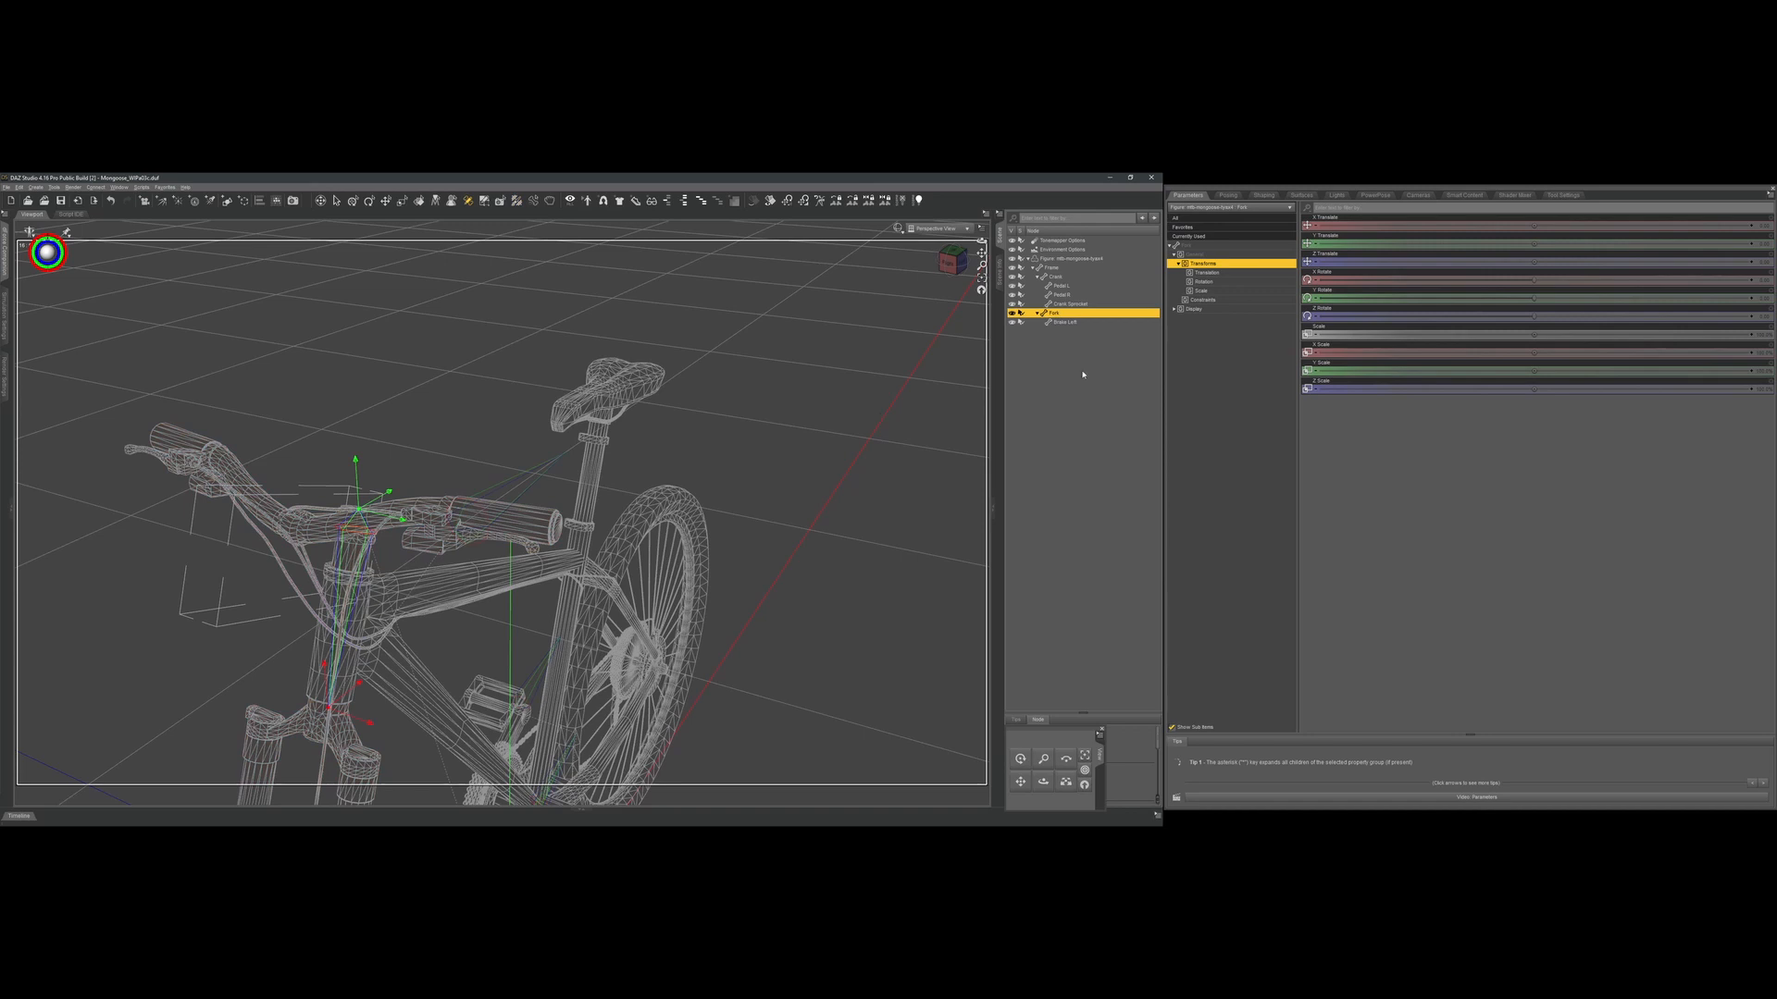
click(1065, 324)
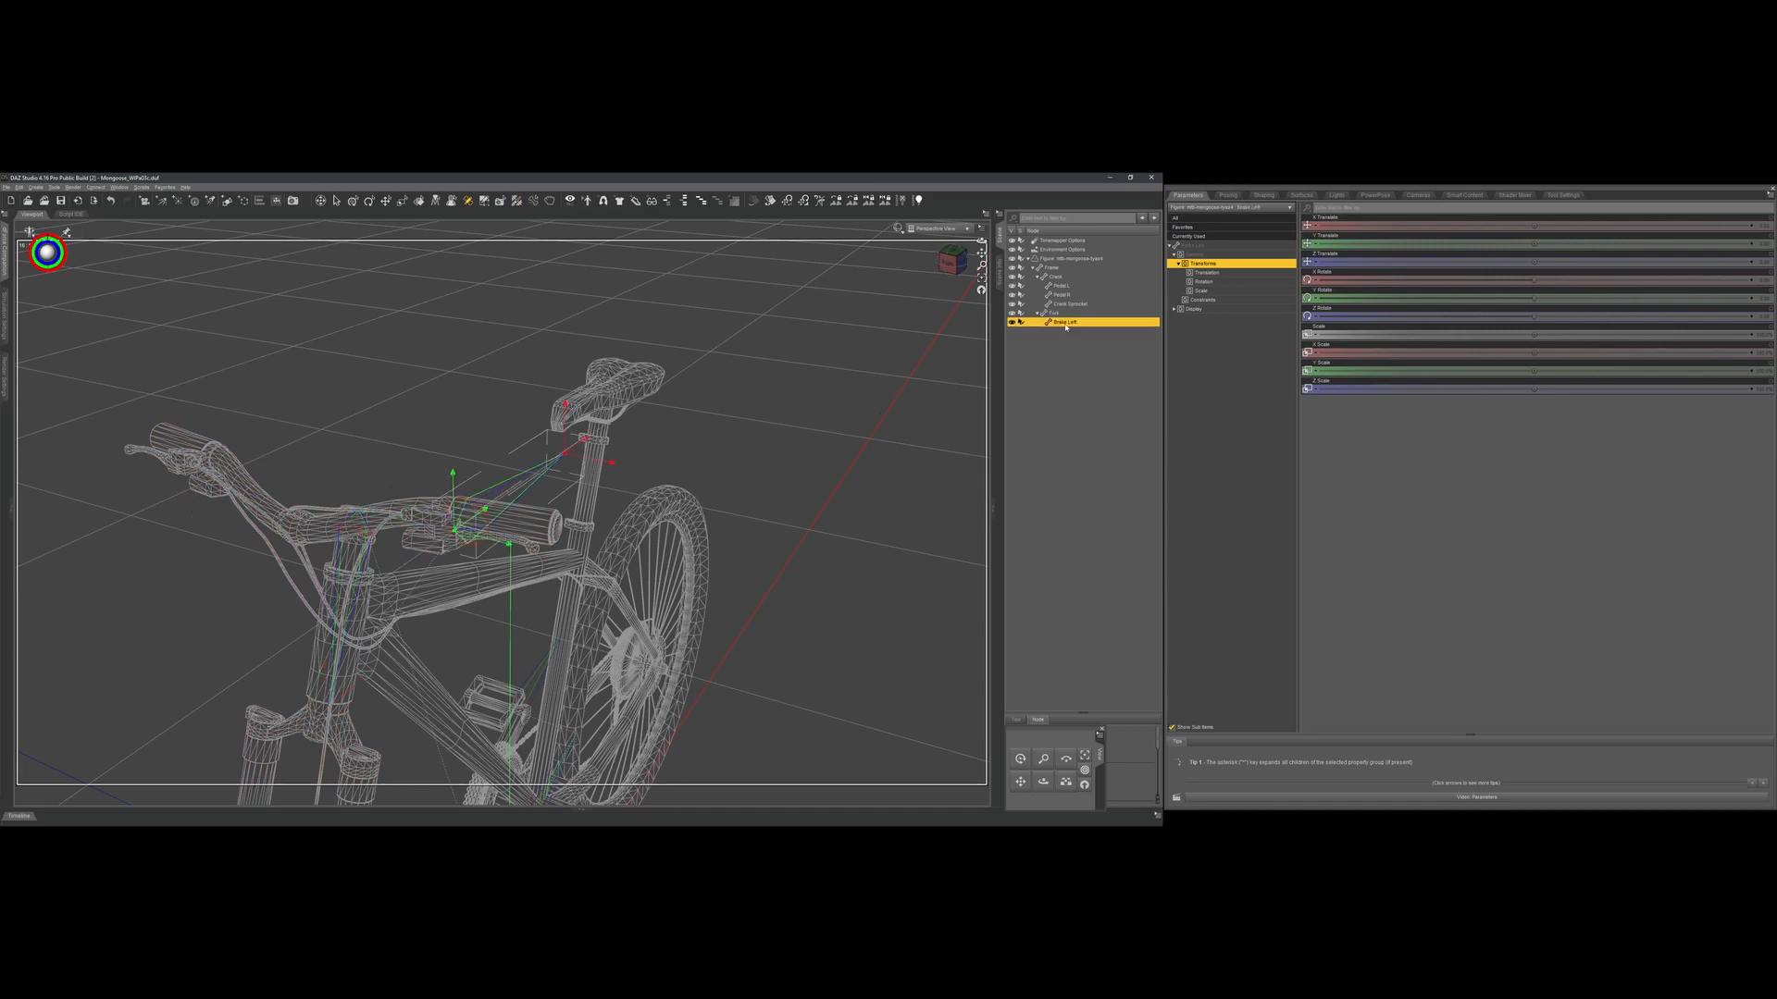
click(952, 267)
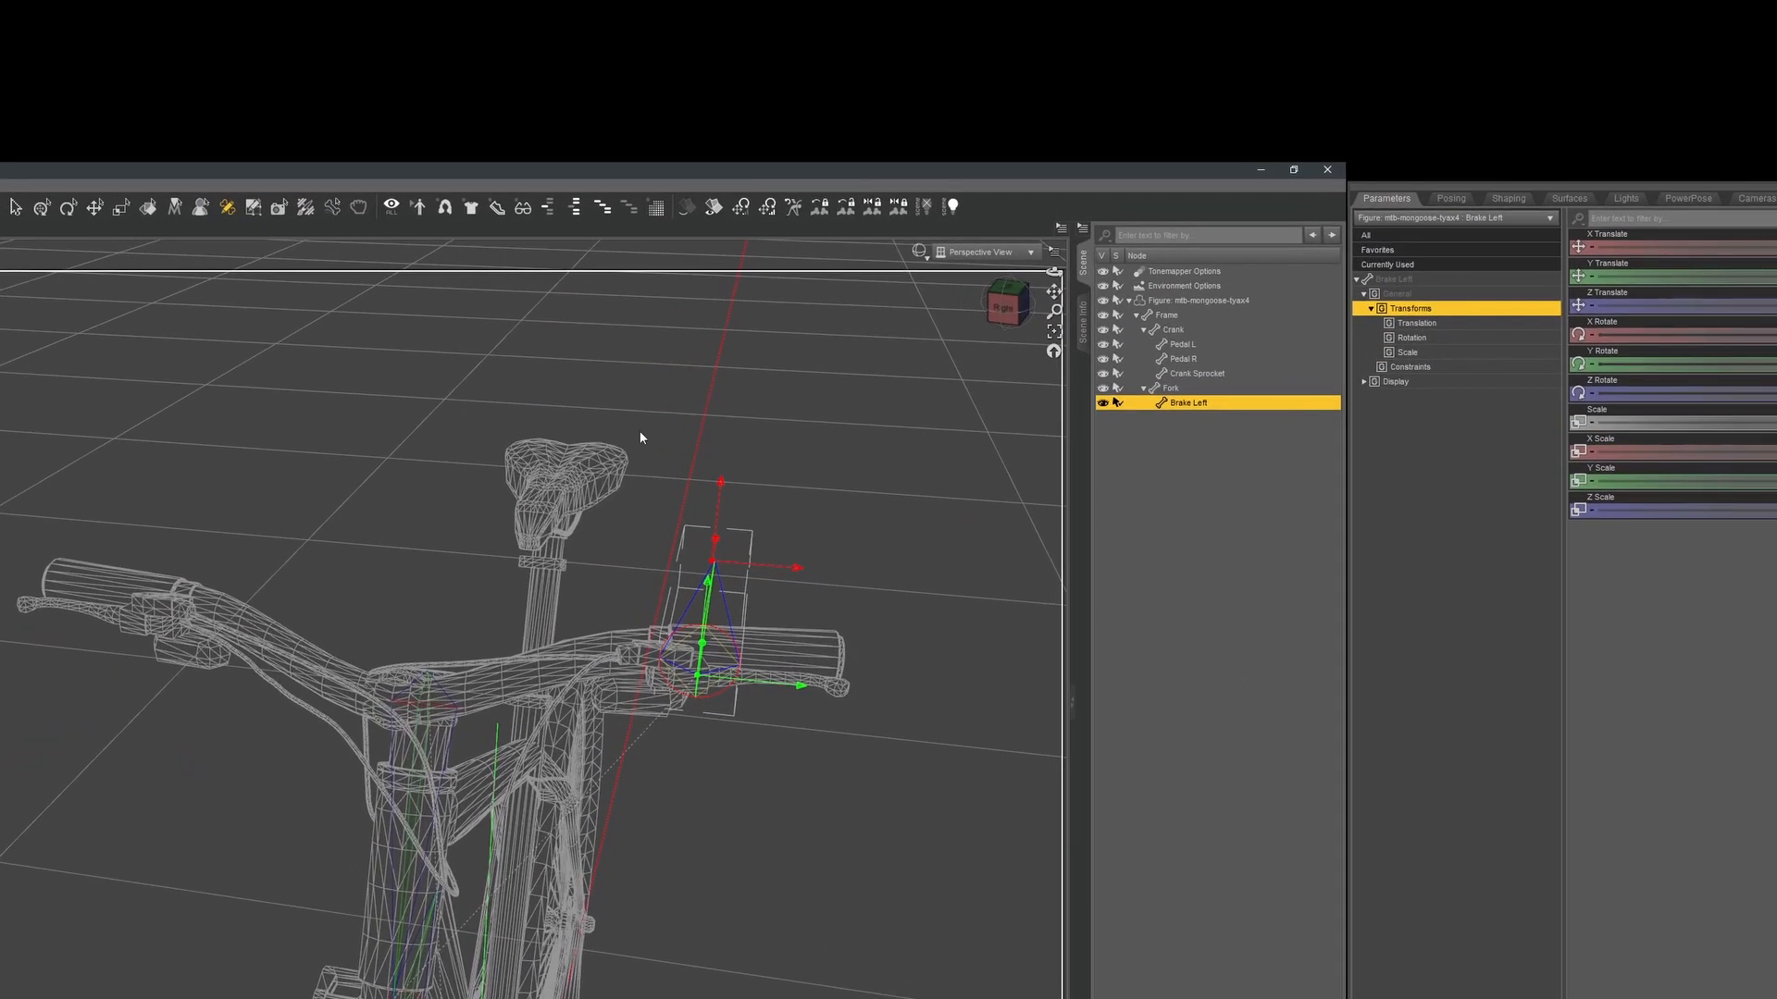
right_click(418, 391)
mouse_move(462, 416)
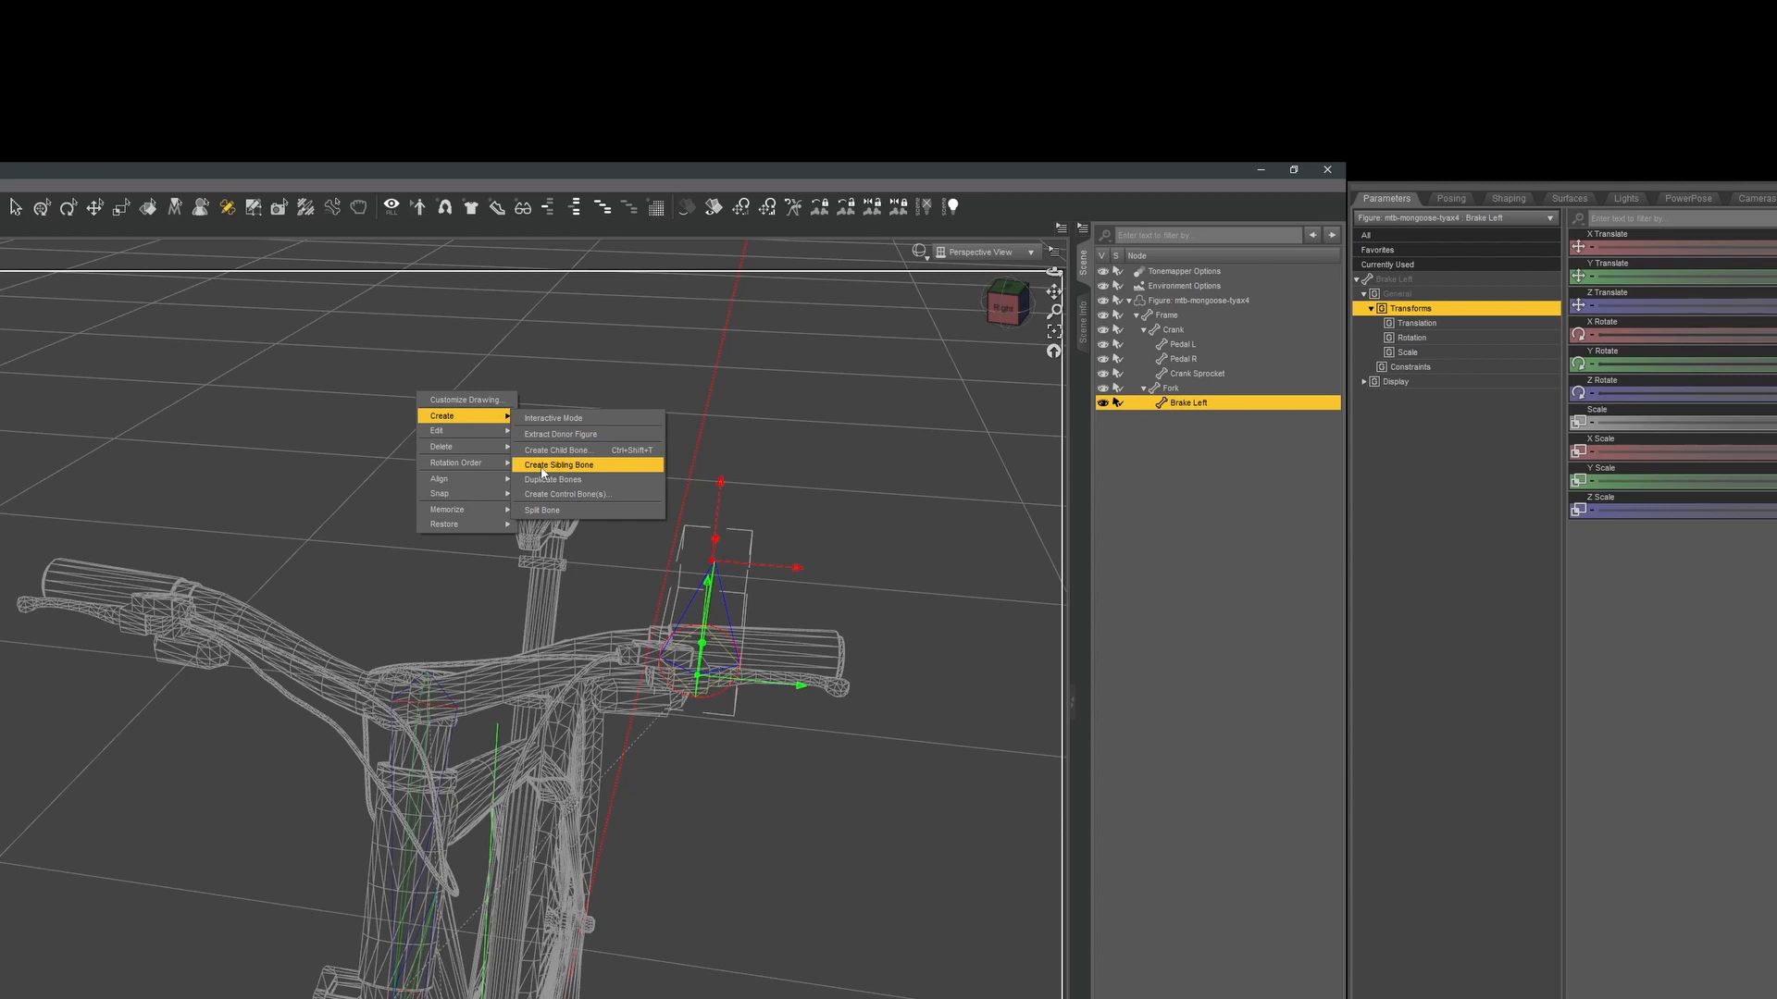
click(542, 468)
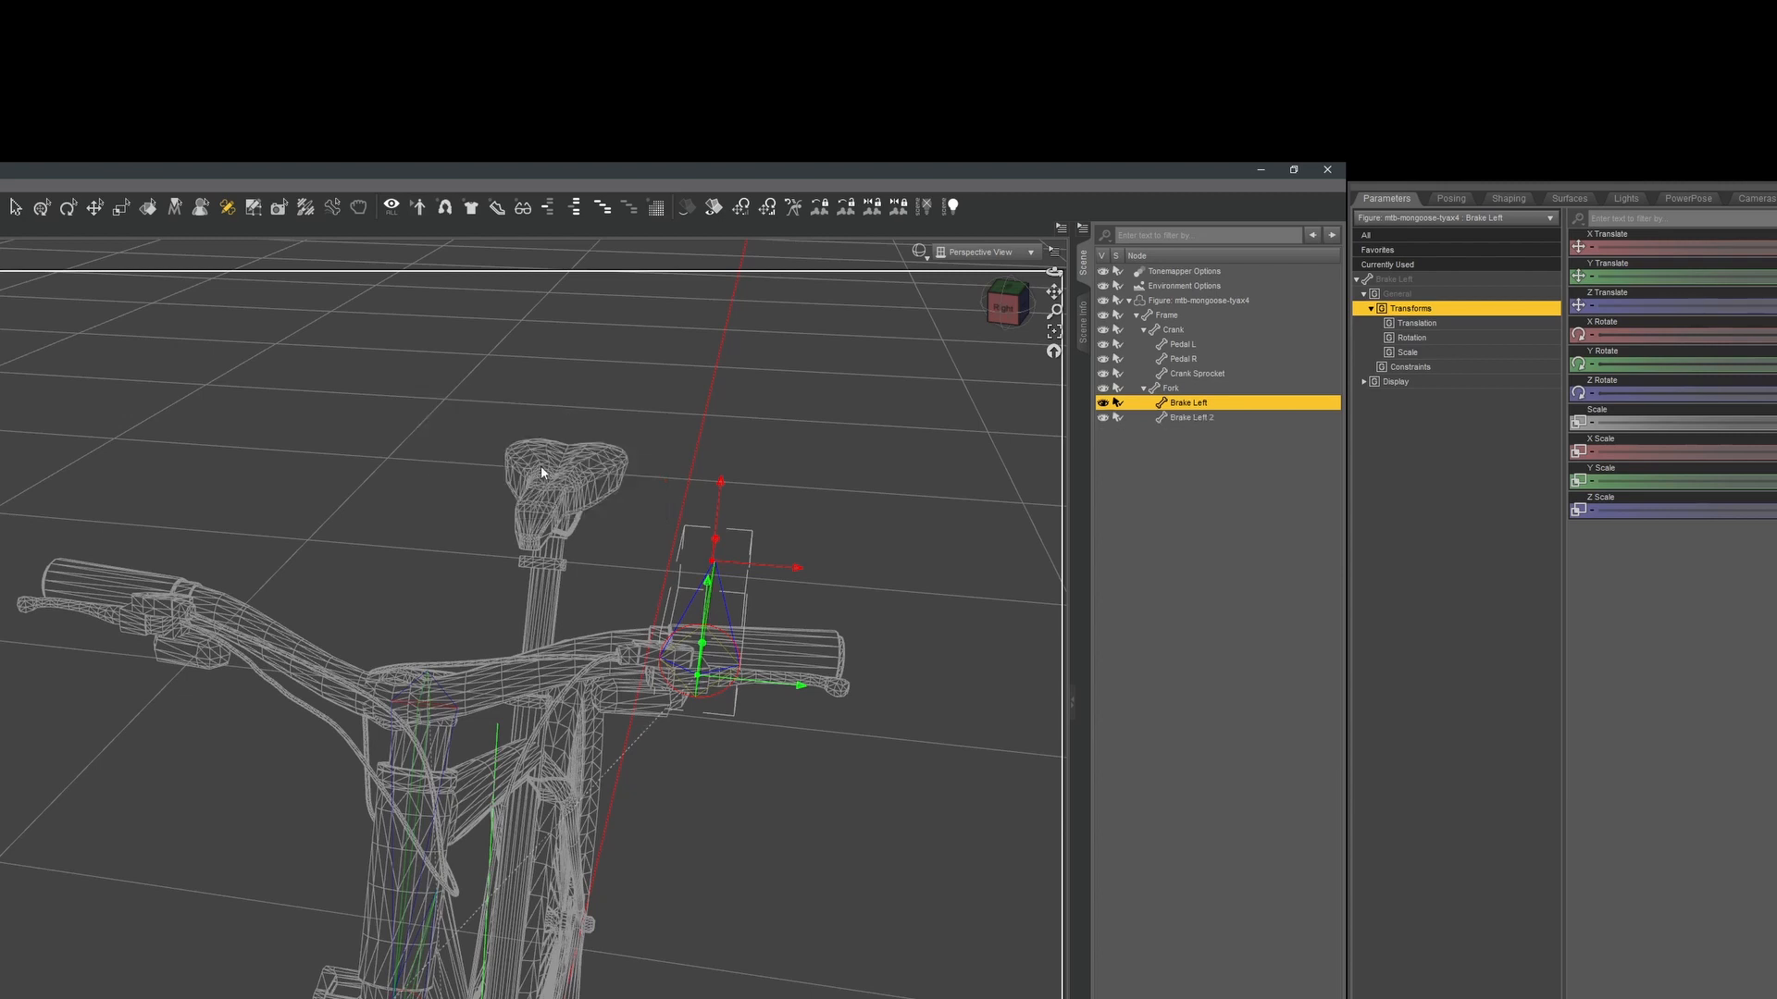
Rename the duplicated brake bone as Brake Right in both its node name and its node label.
click(1190, 421)
right_click(825, 398)
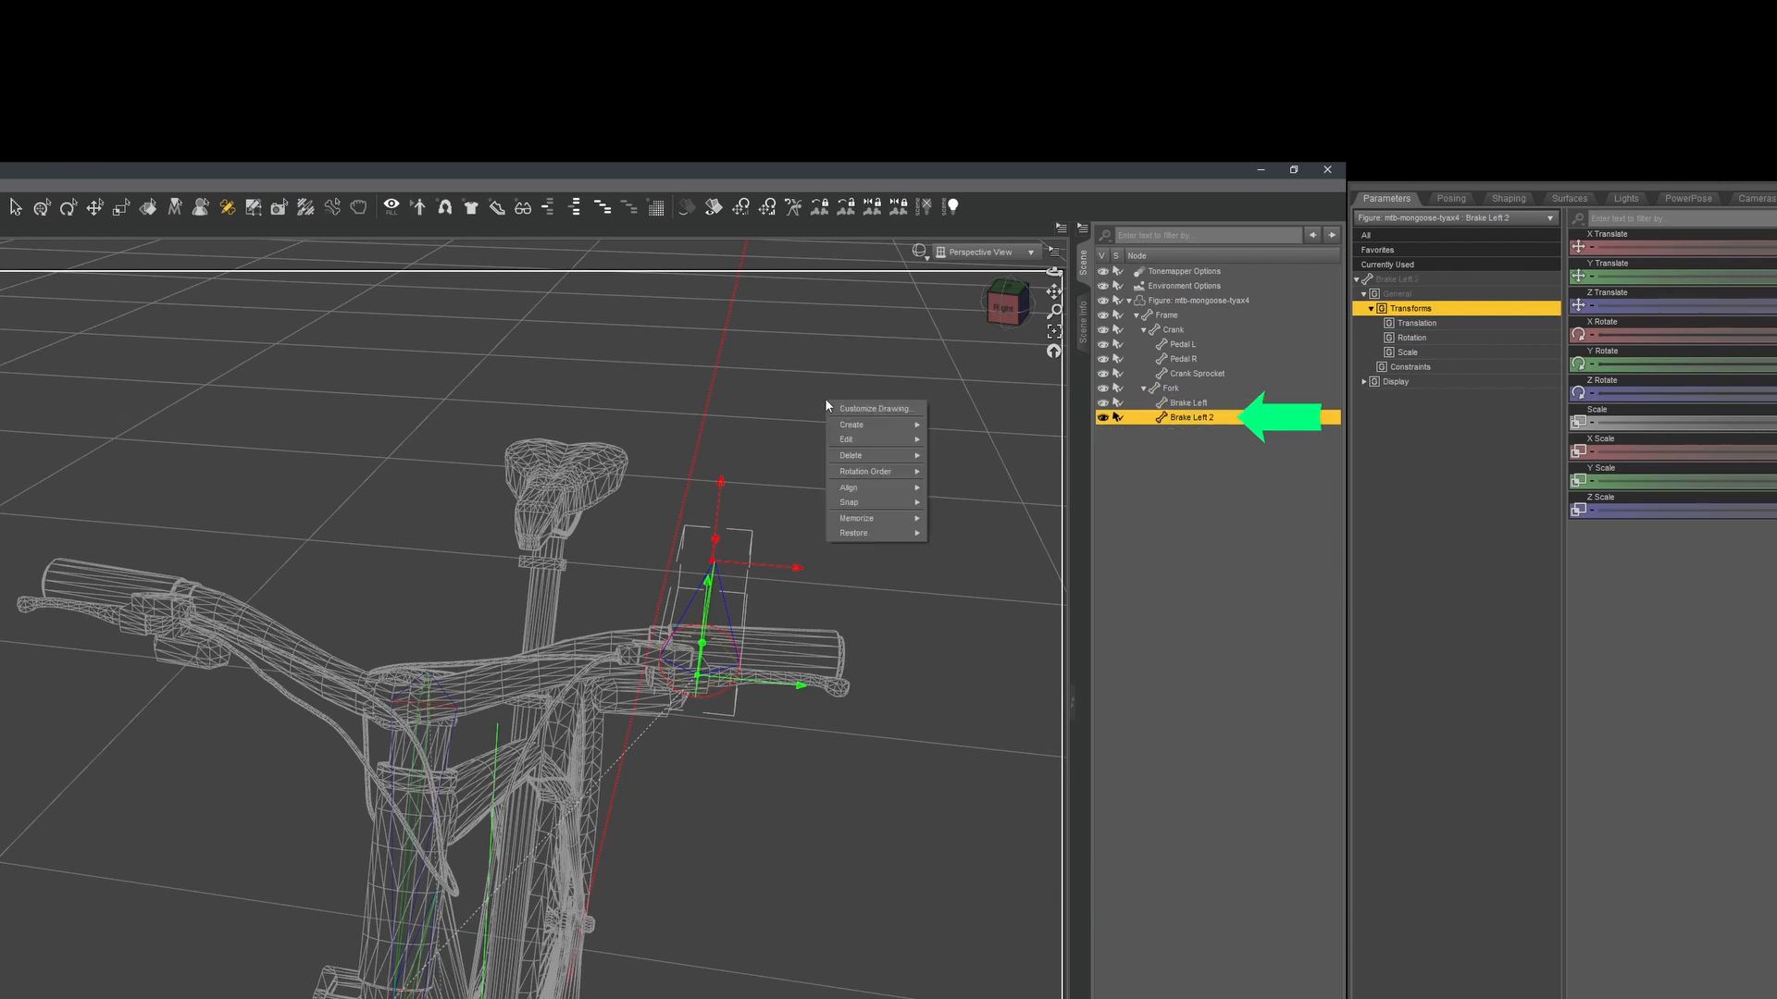
mouse_move(846, 441)
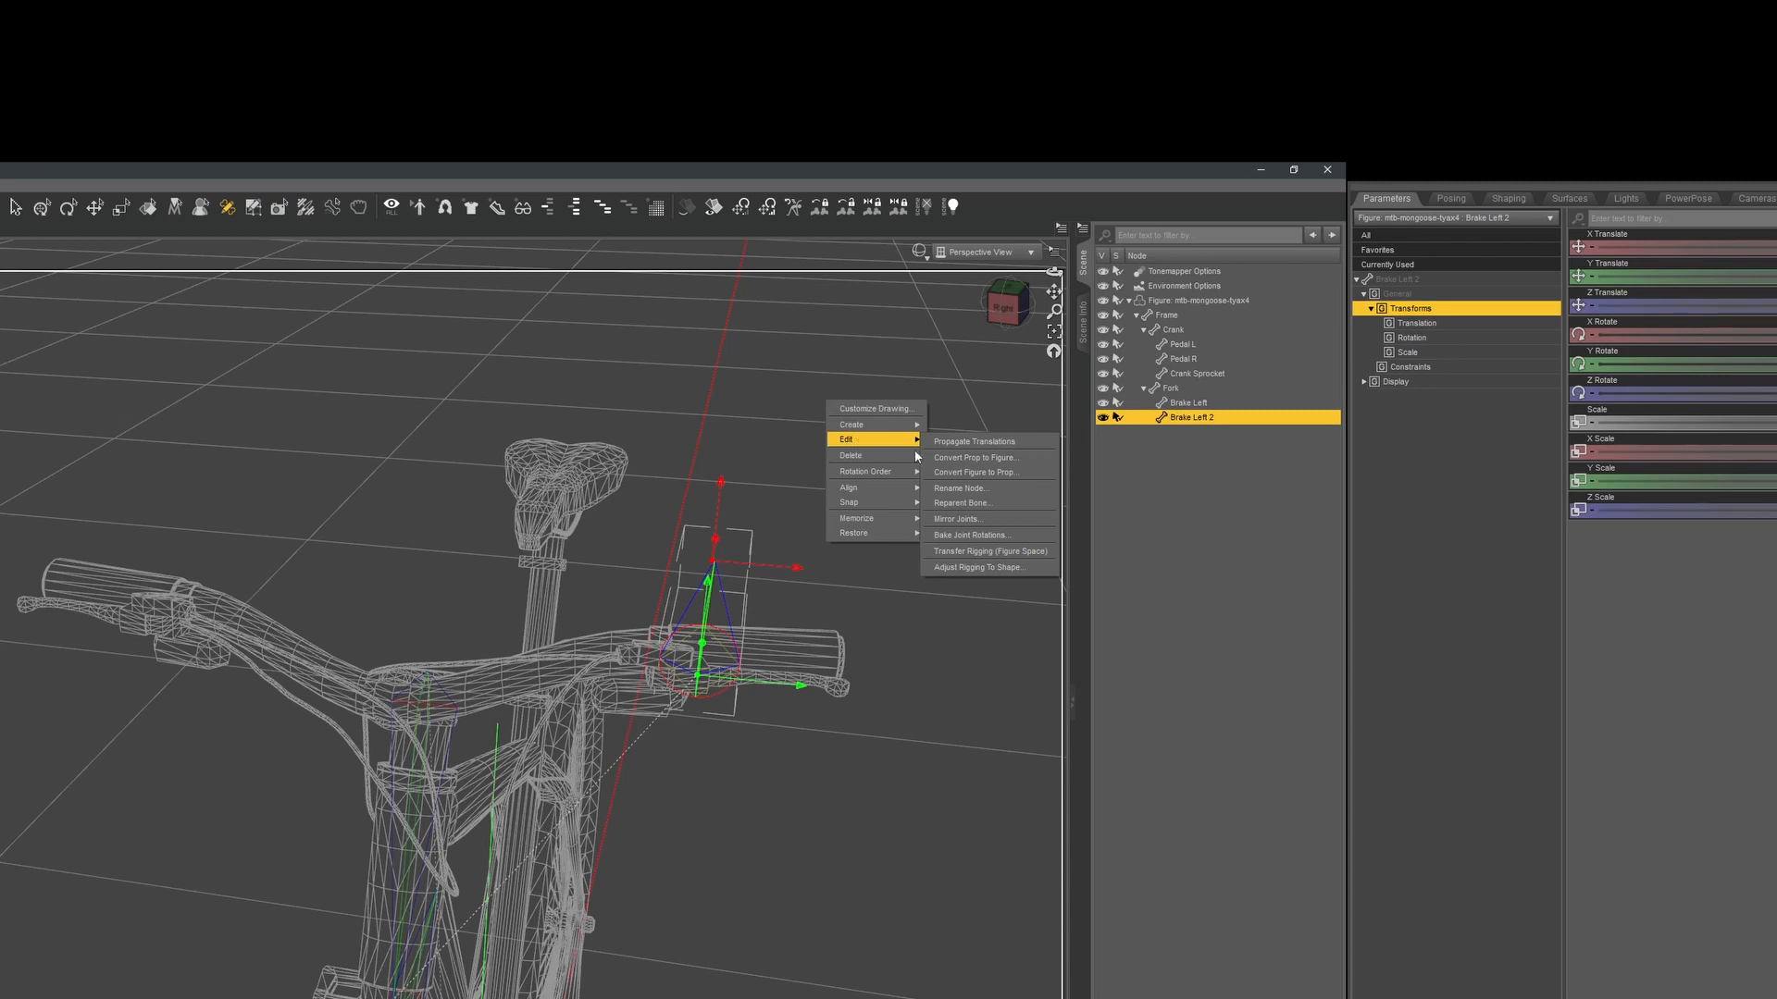
click(962, 489)
drag(648, 419, 665, 419)
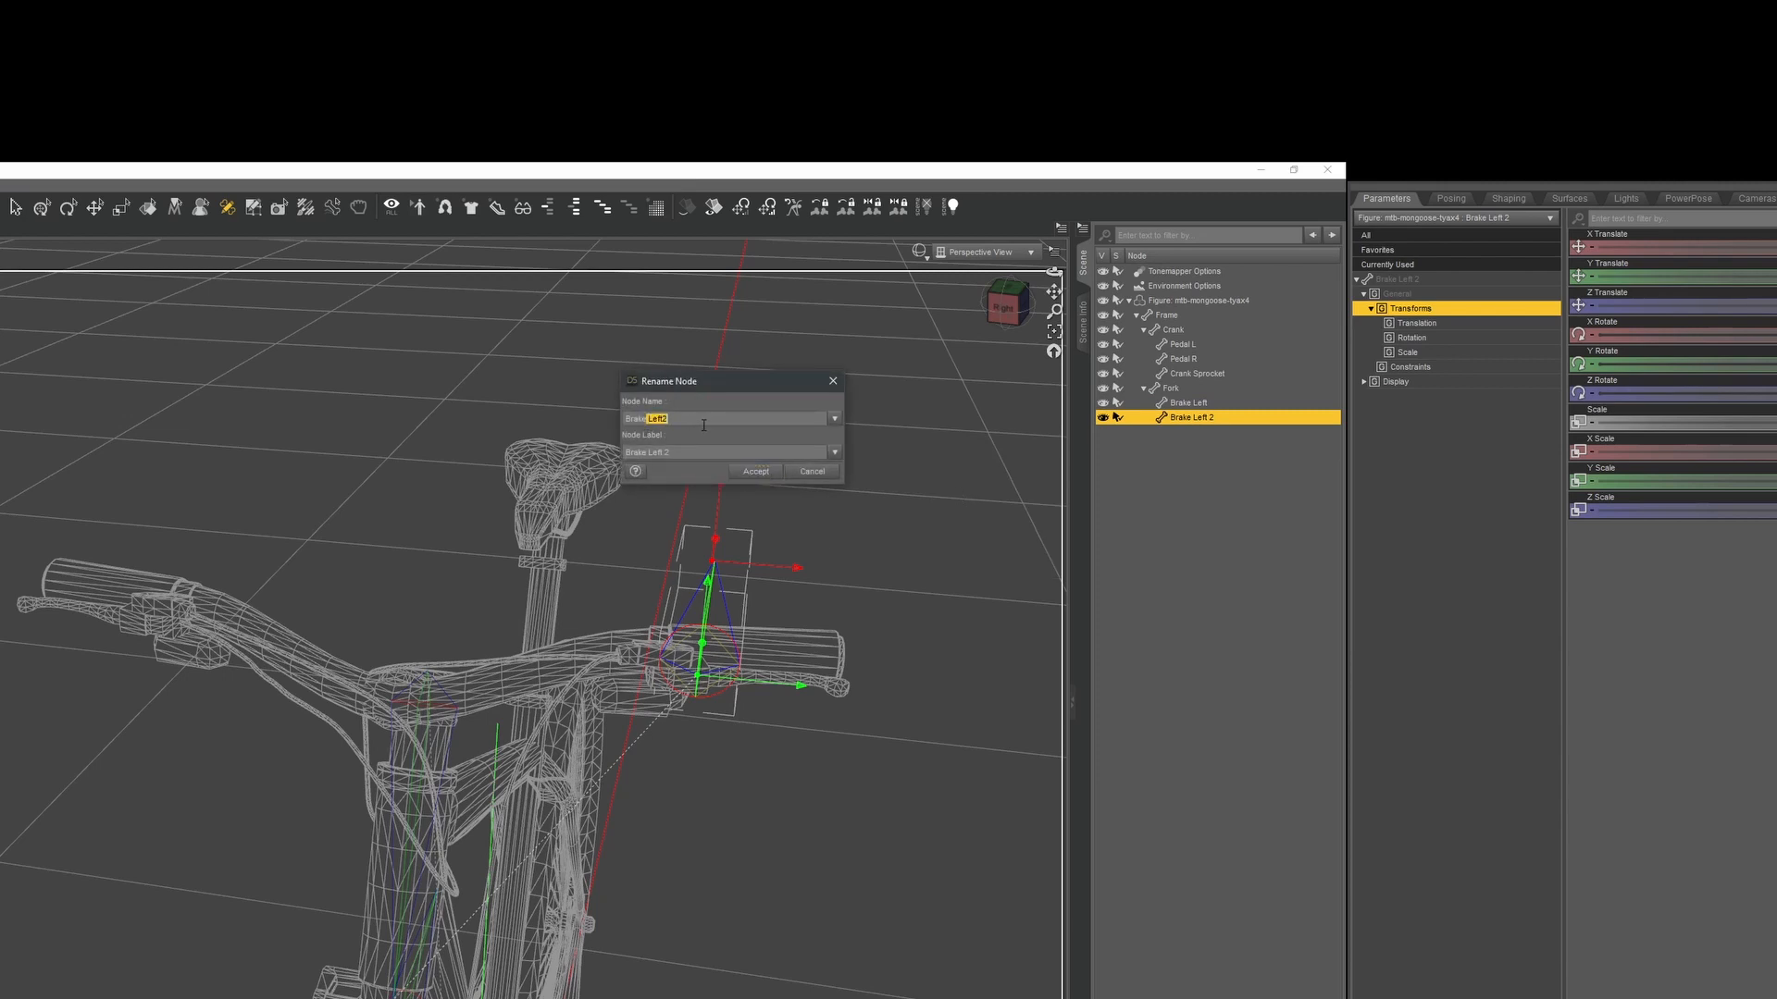
key(BackSpace)
text(Right)
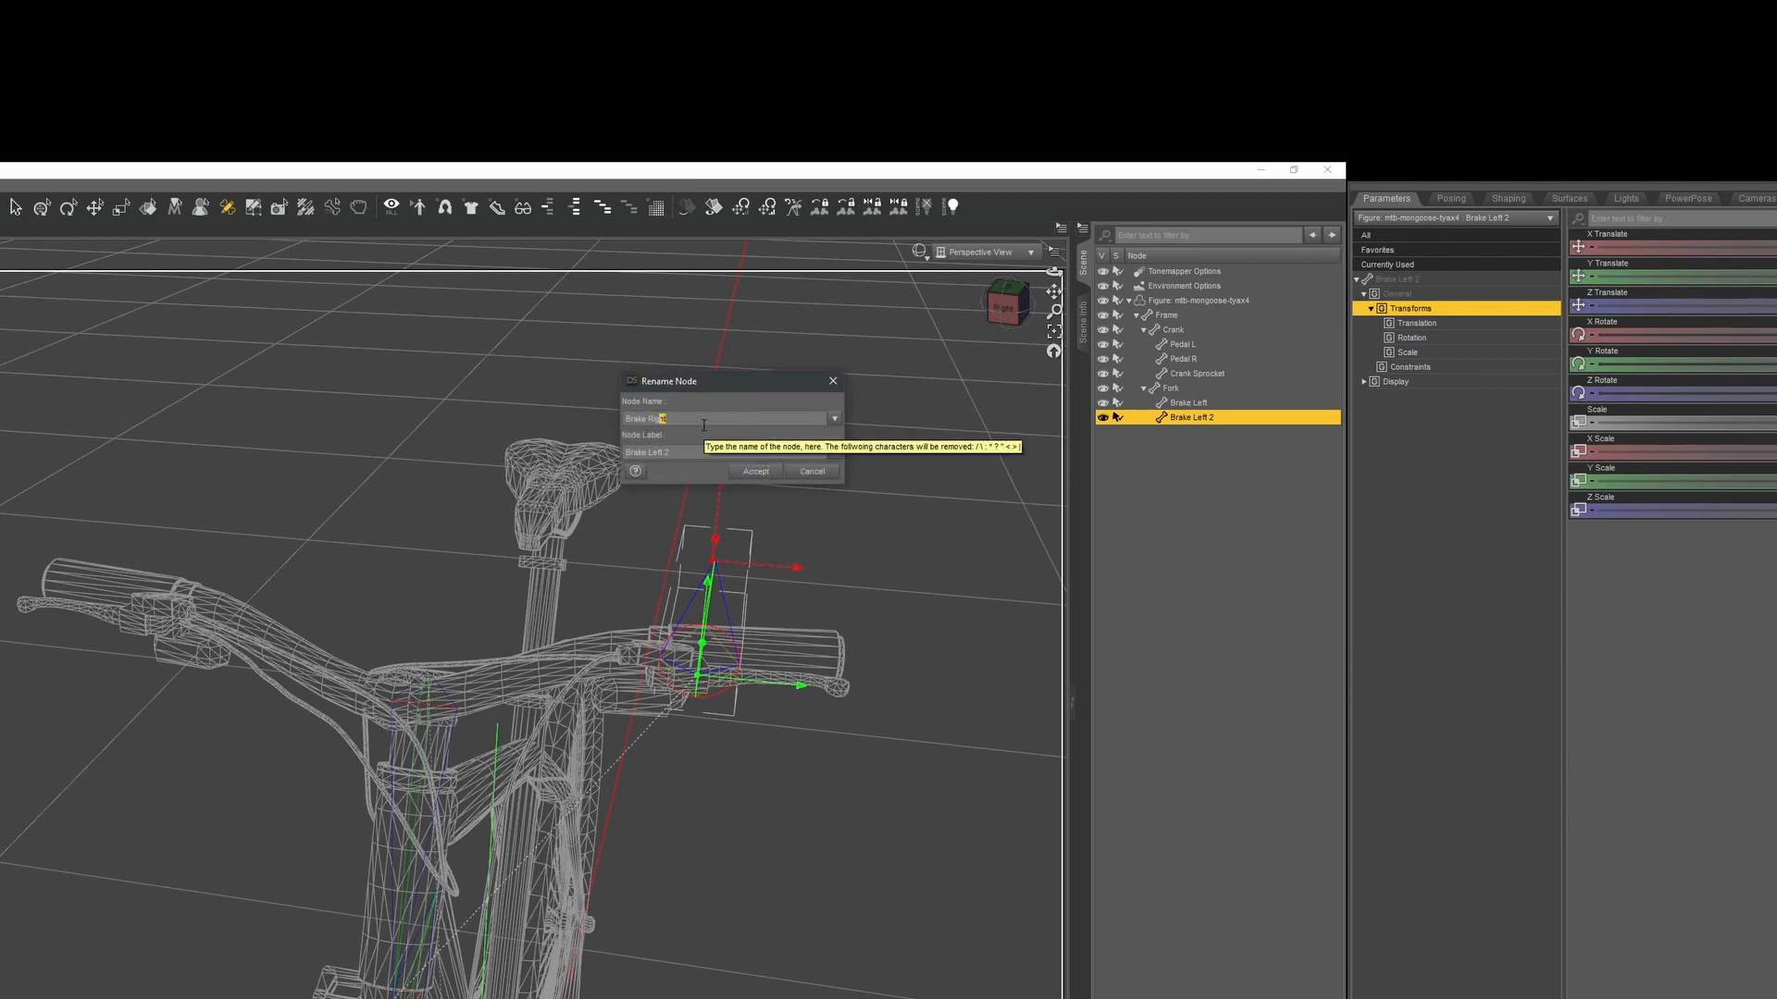
key(shift+Left)
key(shift+Left)
key(shift+Left)
drag(674, 452, 650, 453)
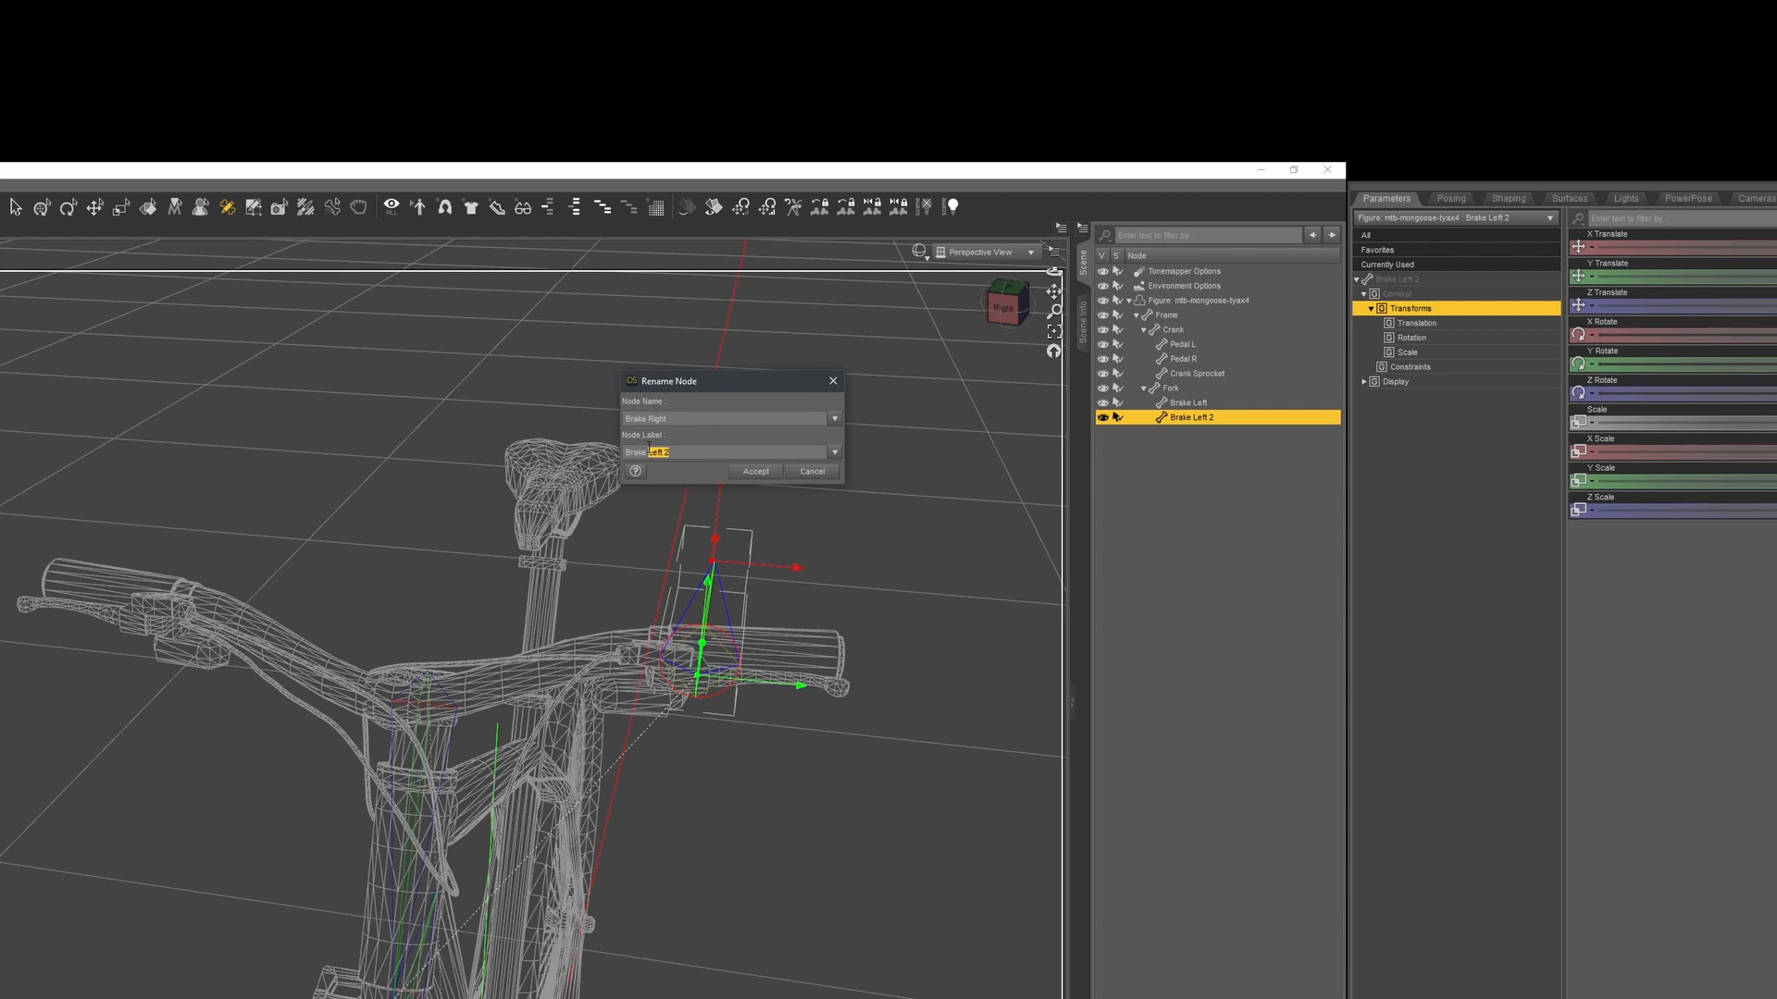
key(Return)
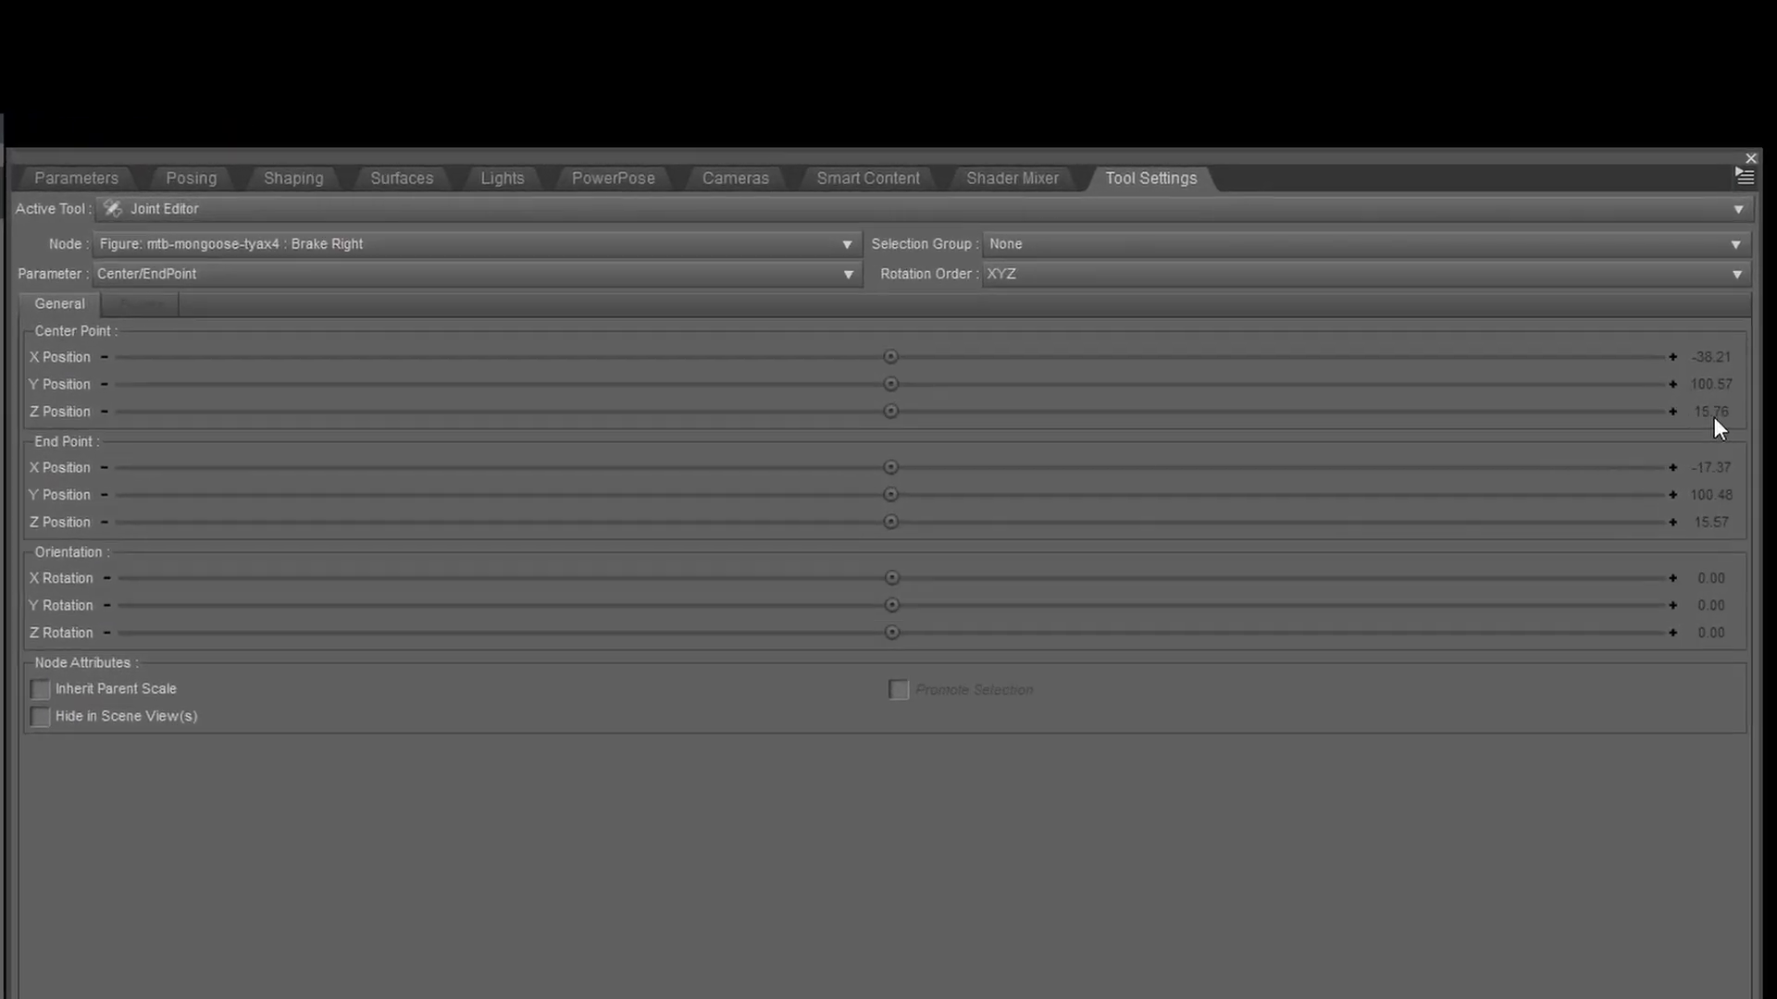
Set the Brake Right bone's center point Z position to -15.76, moving it to the opposite side of the handlebar.
click(1699, 413)
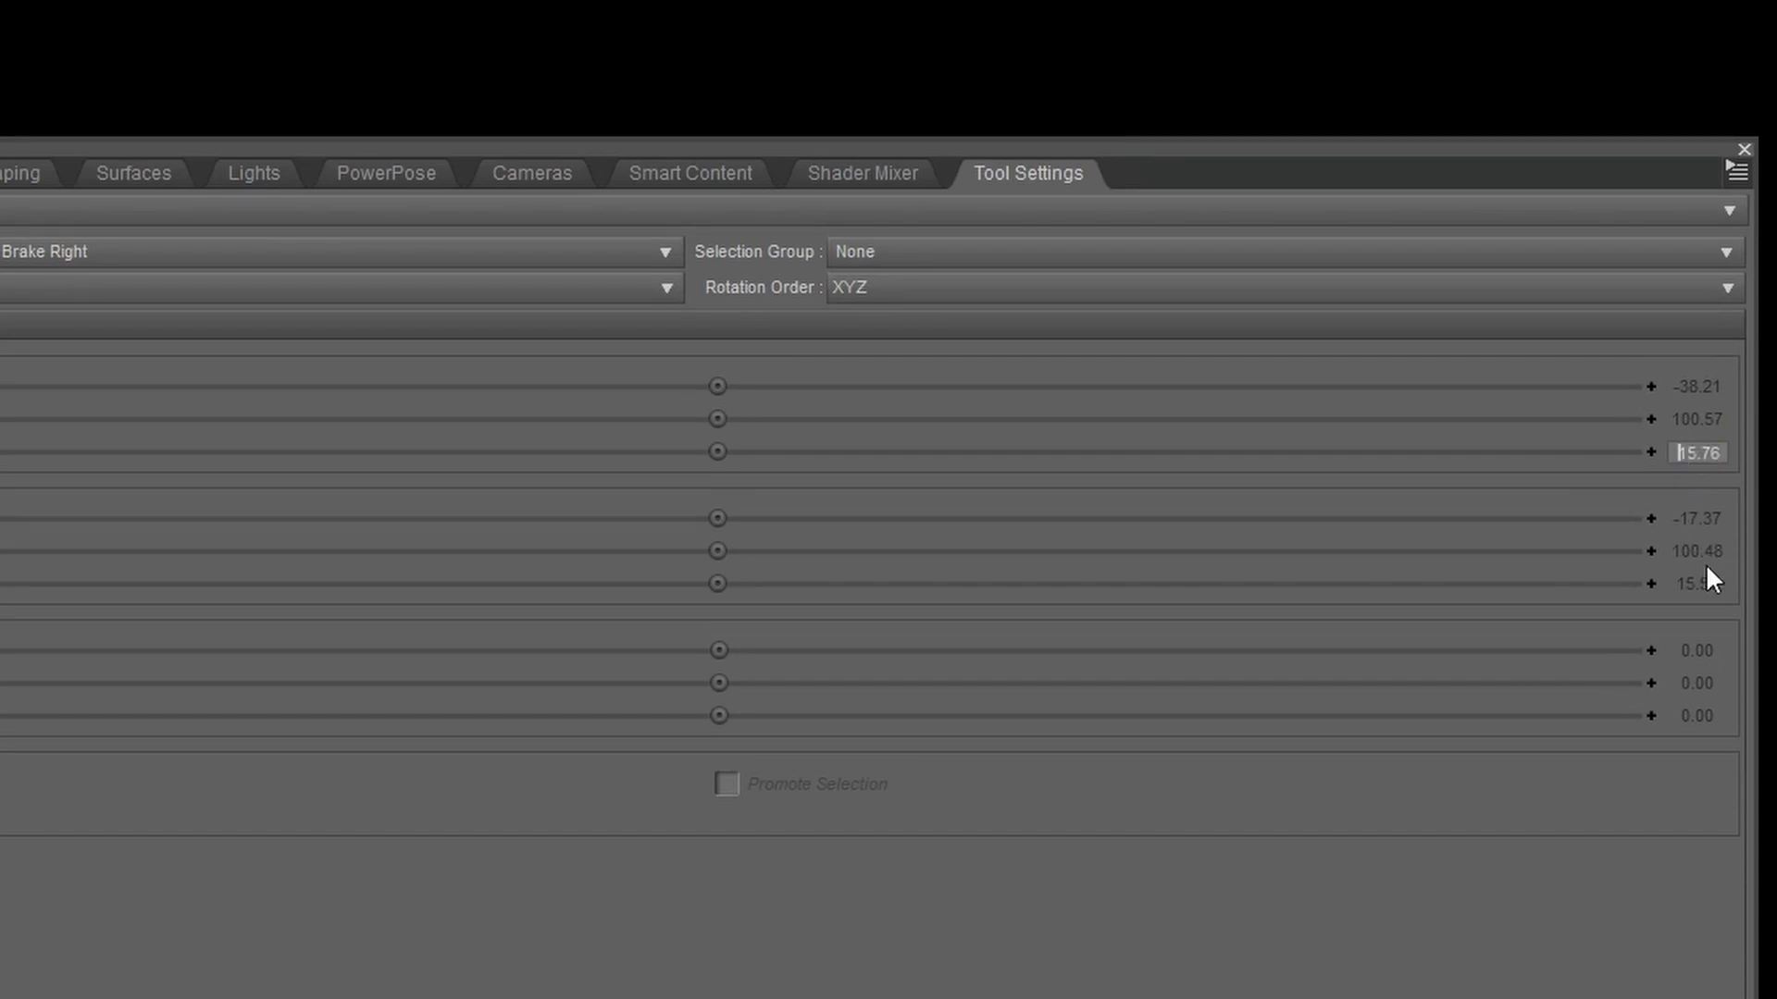
text(-)
key(Return)
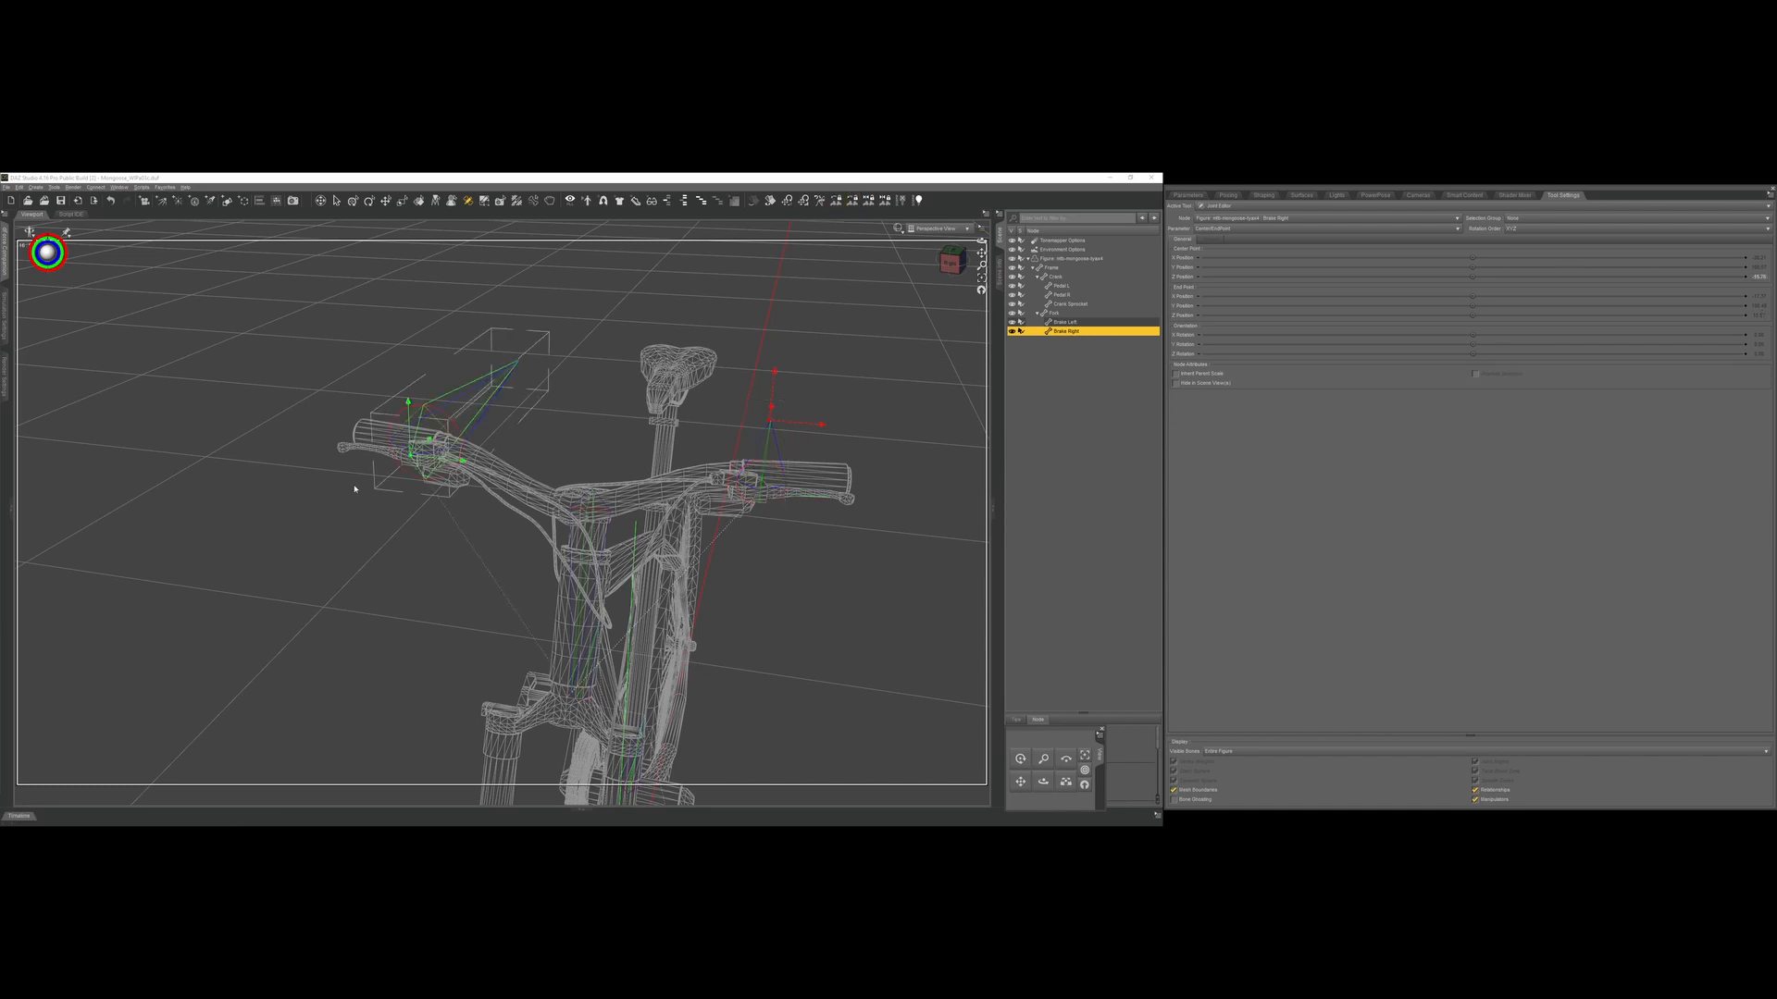
Select the brake R face group and fill it with 100% weight for the Brake Right bone.
mouse_move(952, 266)
mouse_down()
mouse_move(975, 300)
mouse_move(980, 254)
mouse_up()
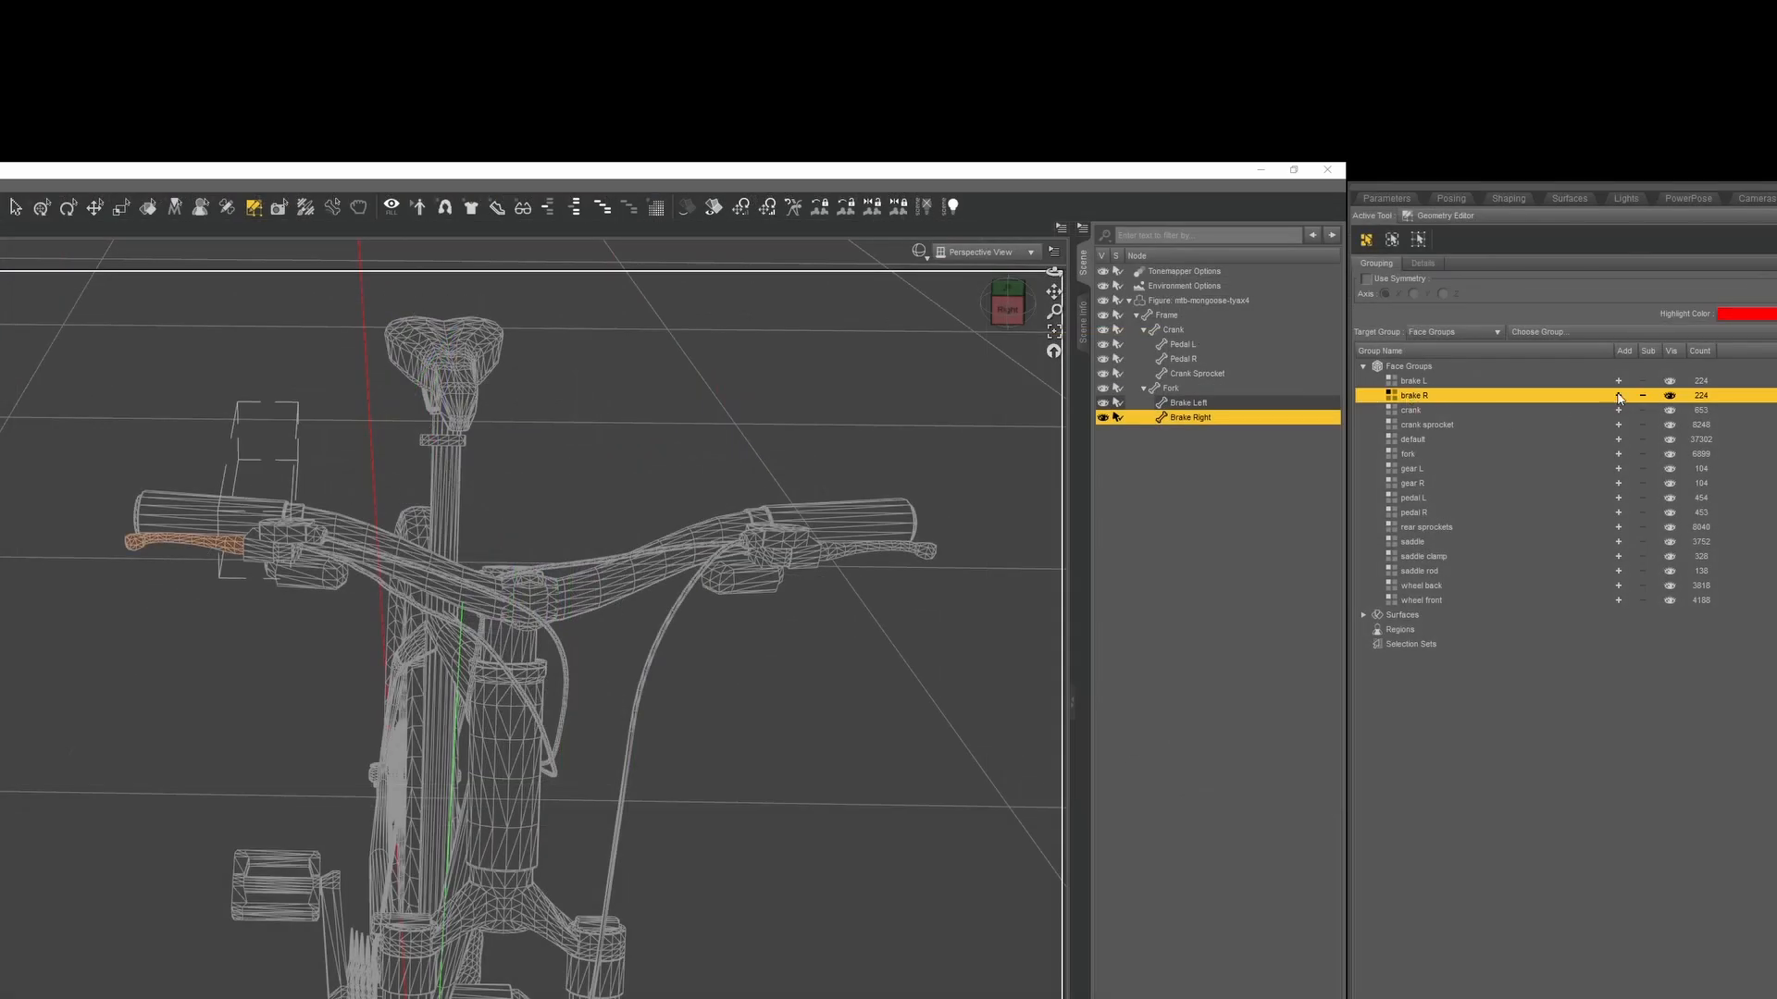
click(1419, 489)
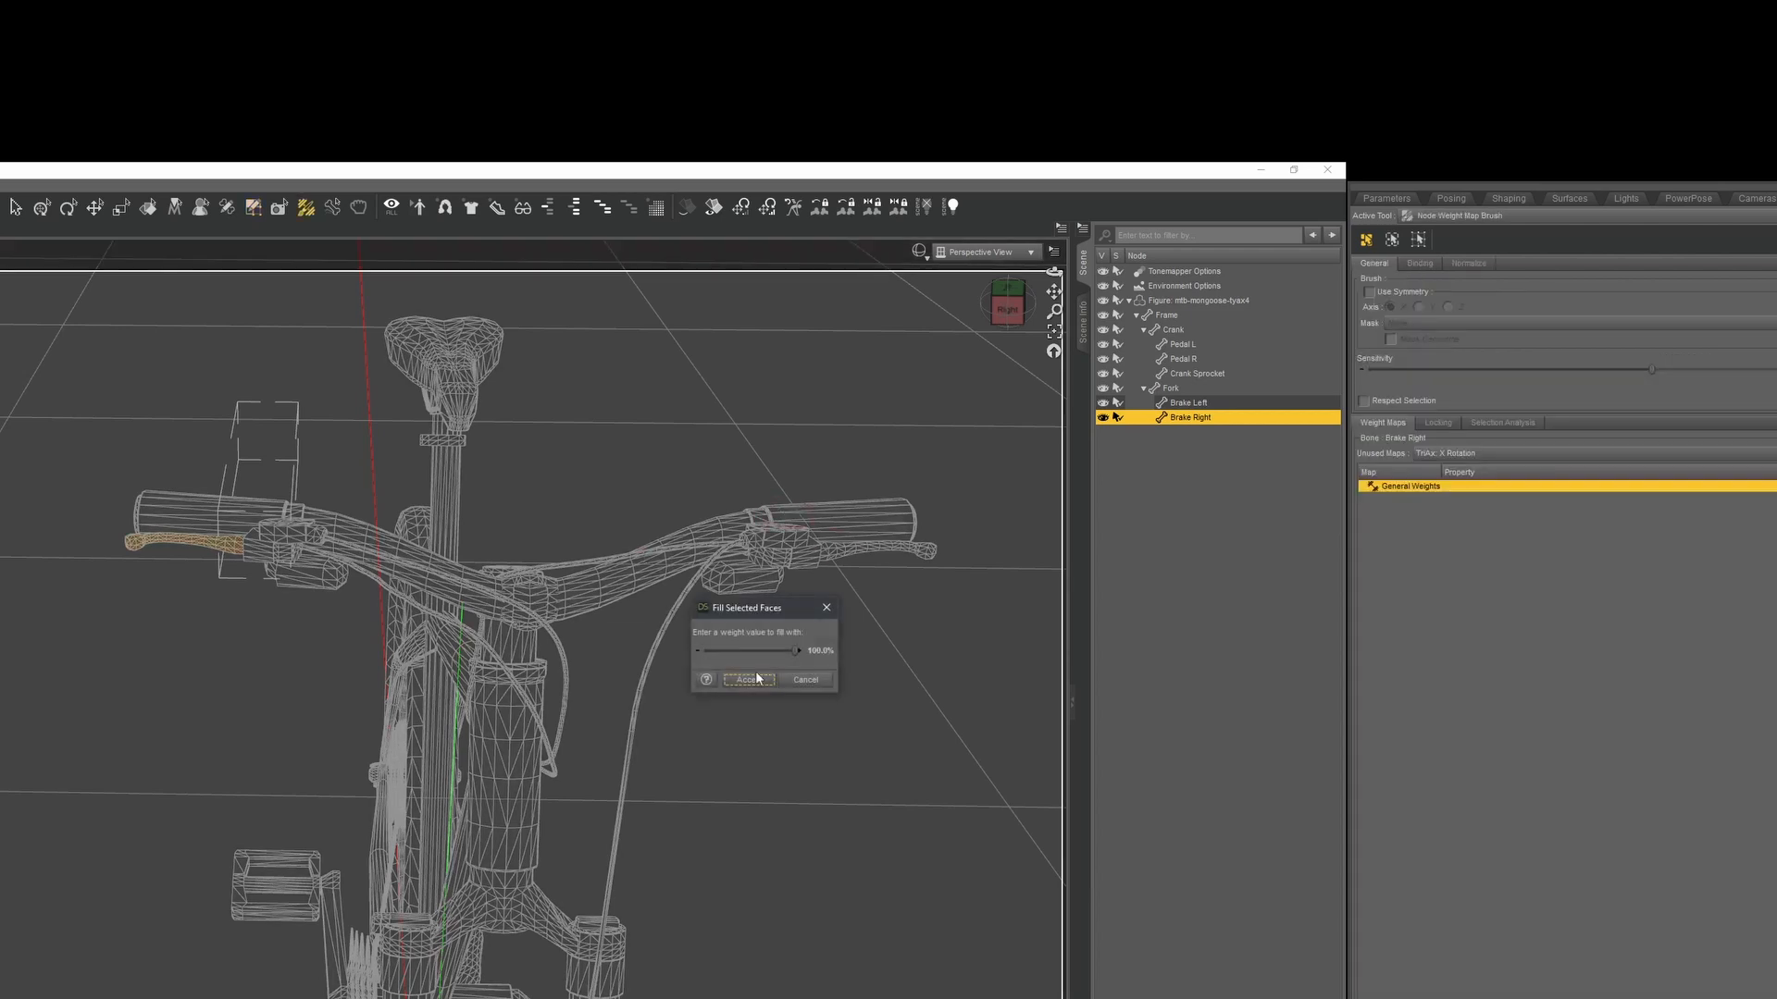
click(755, 673)
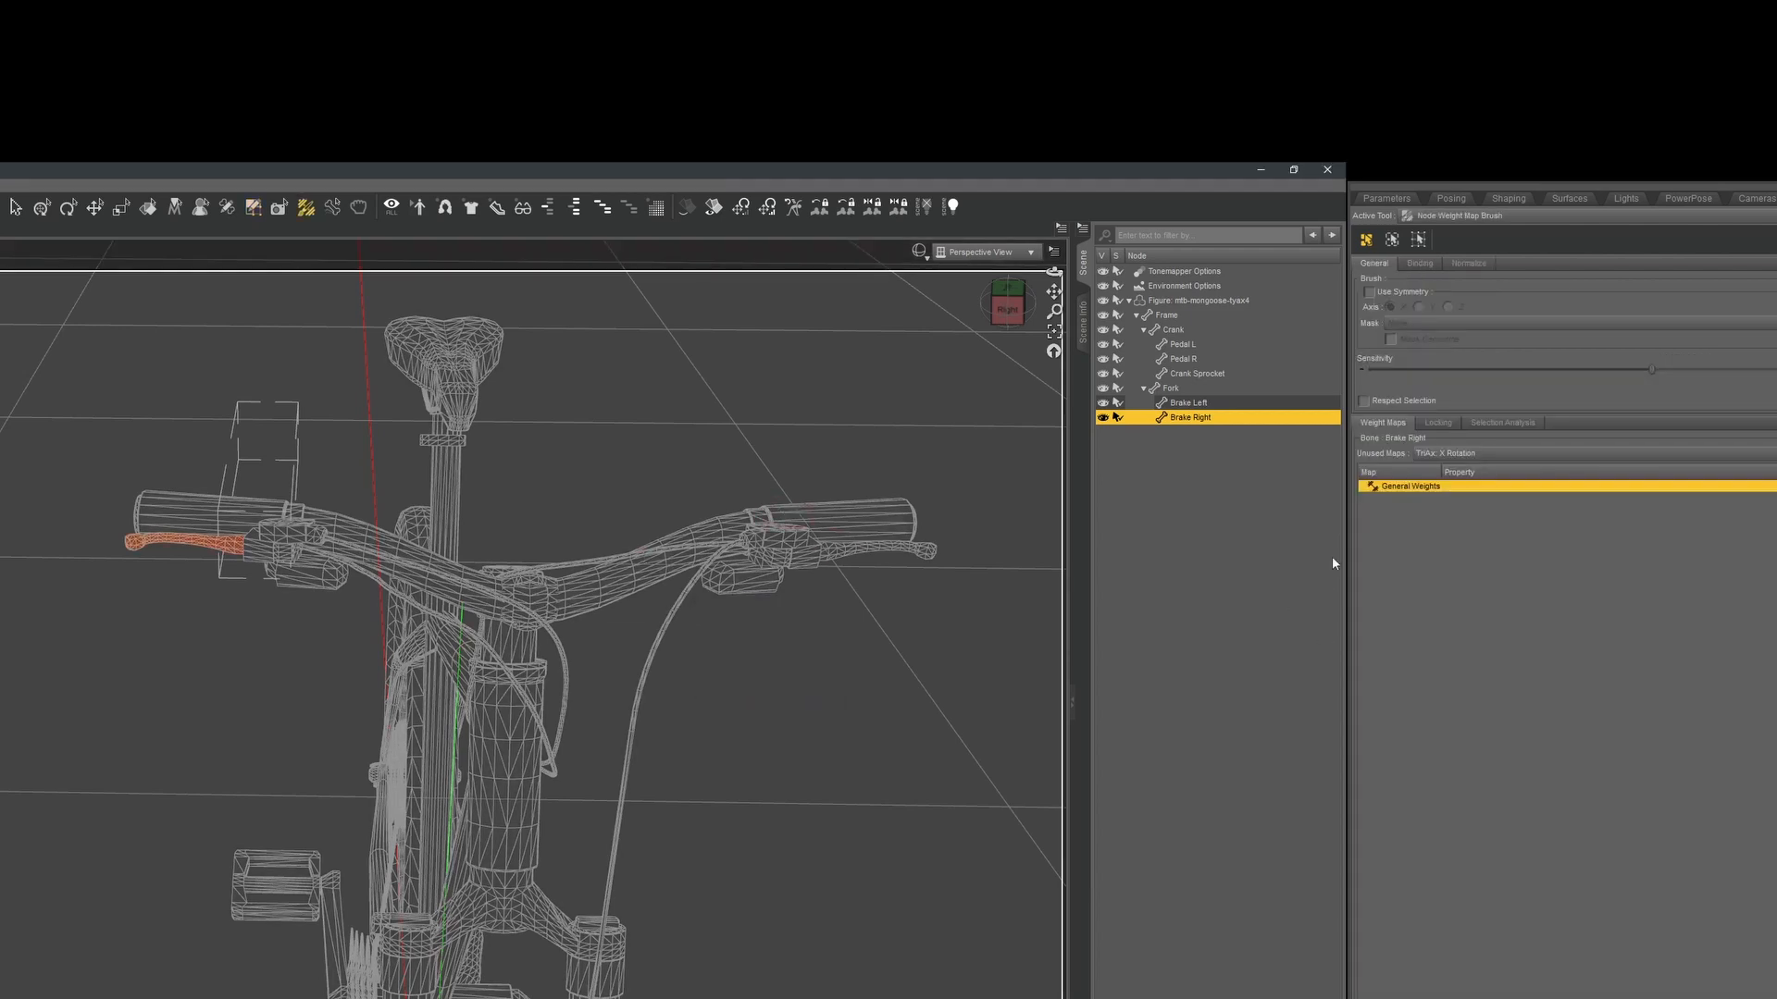
Test the brake bones' rotation to check that the levers pivot properly, and return the bone to its neutral position.
click(1385, 198)
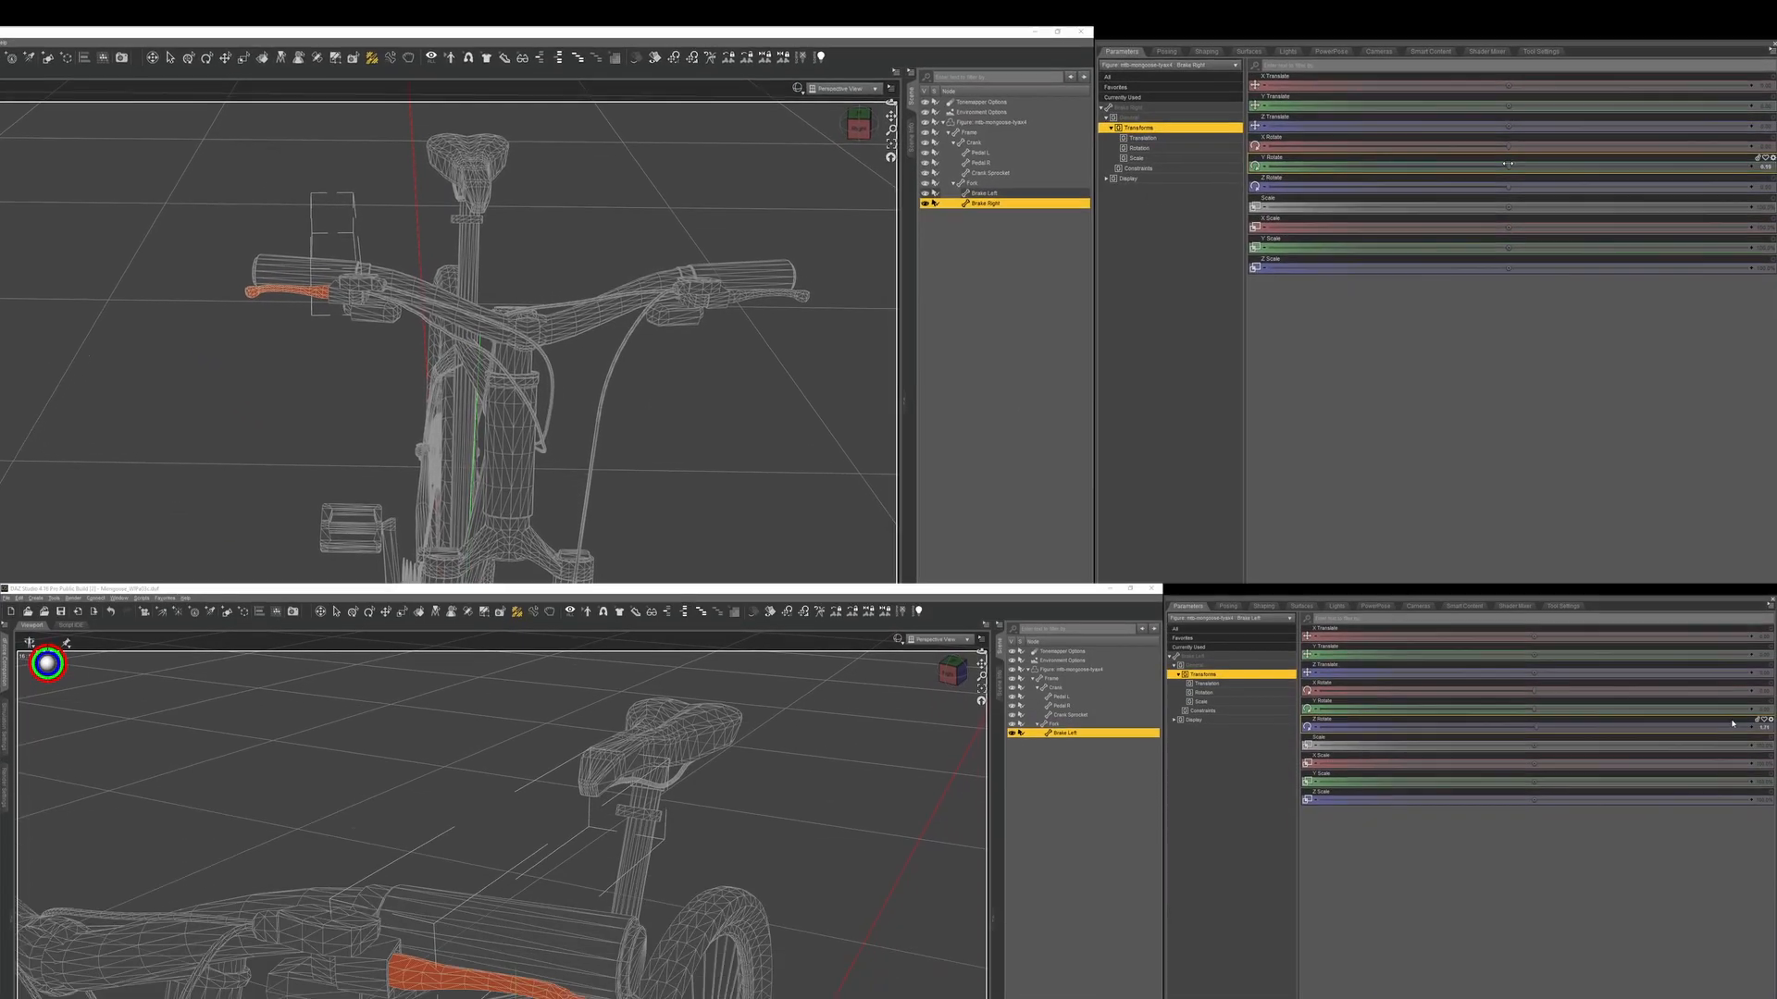
mouse_move(1501, 127)
mouse_down()
mouse_move(1477, 127)
mouse_move(1498, 130)
mouse_up()
drag(1534, 593, 1539, 597)
drag(1495, 134, 1486, 128)
mouse_move(1538, 596)
mouse_down()
mouse_move(1590, 598)
mouse_move(1491, 594)
mouse_move(1543, 594)
mouse_up()
click(1764, 132)
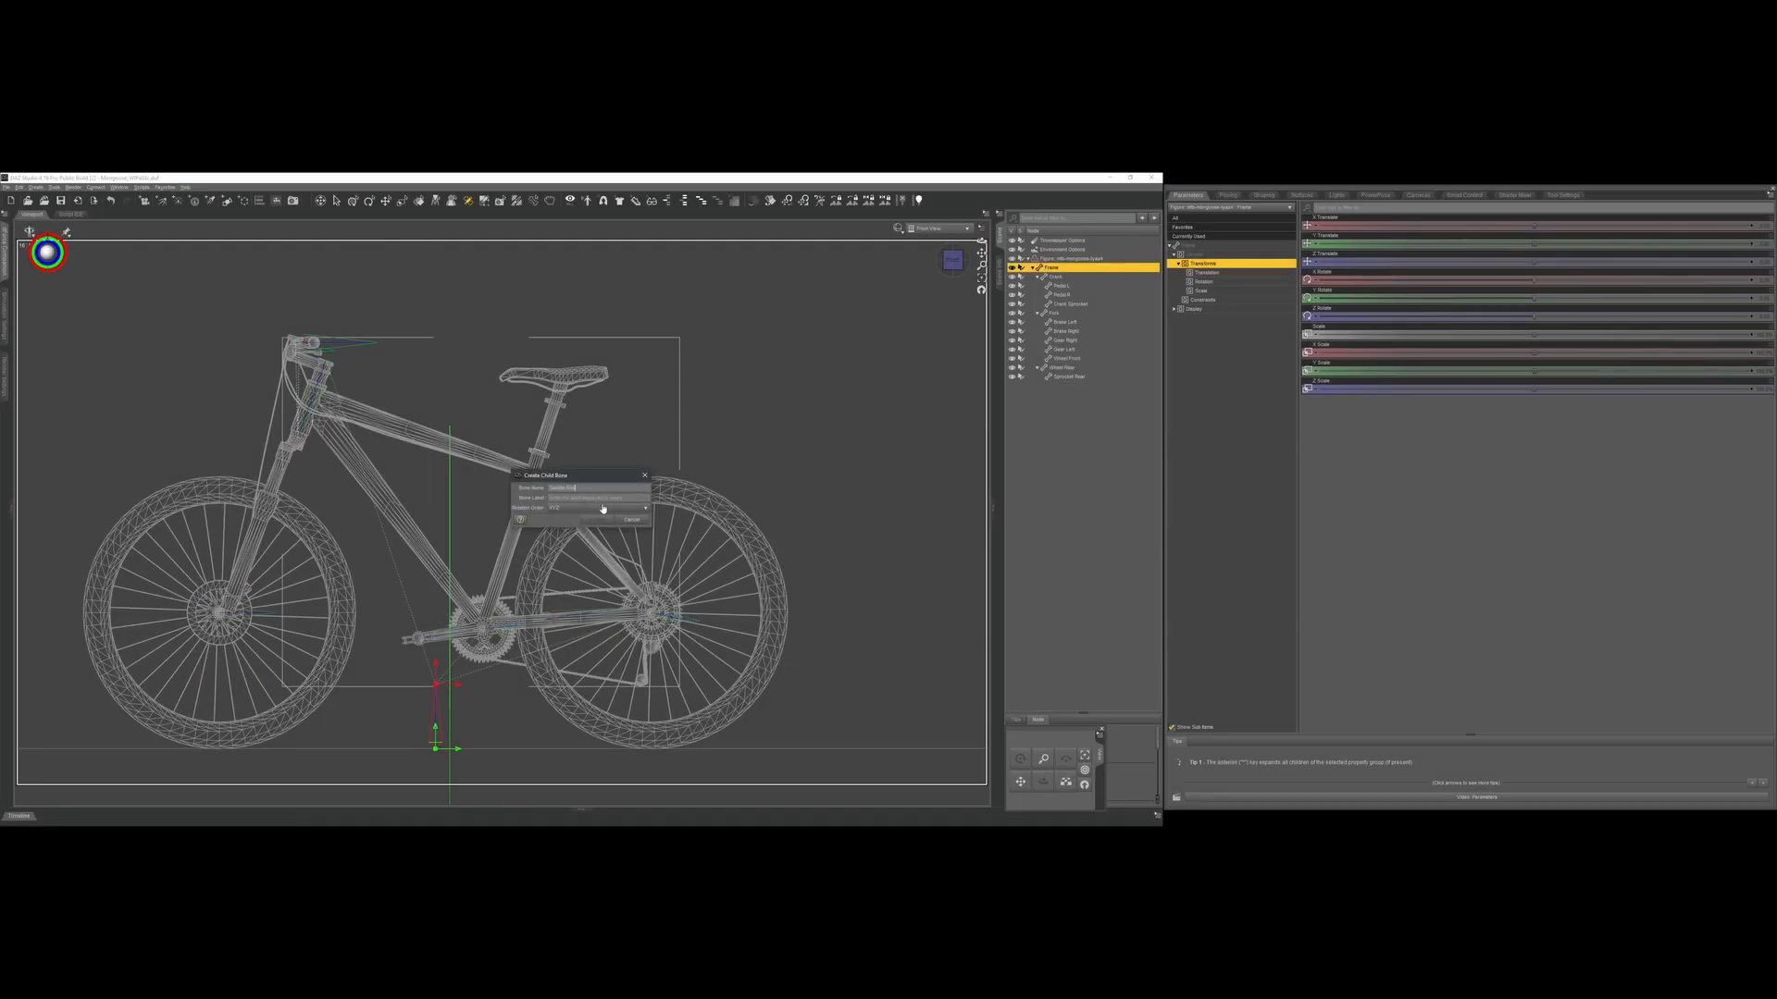
Create a child bone for the saddle rod under Frame and place its center and end points on the seat post.
click(595, 519)
scroll(499, 513, up, 3)
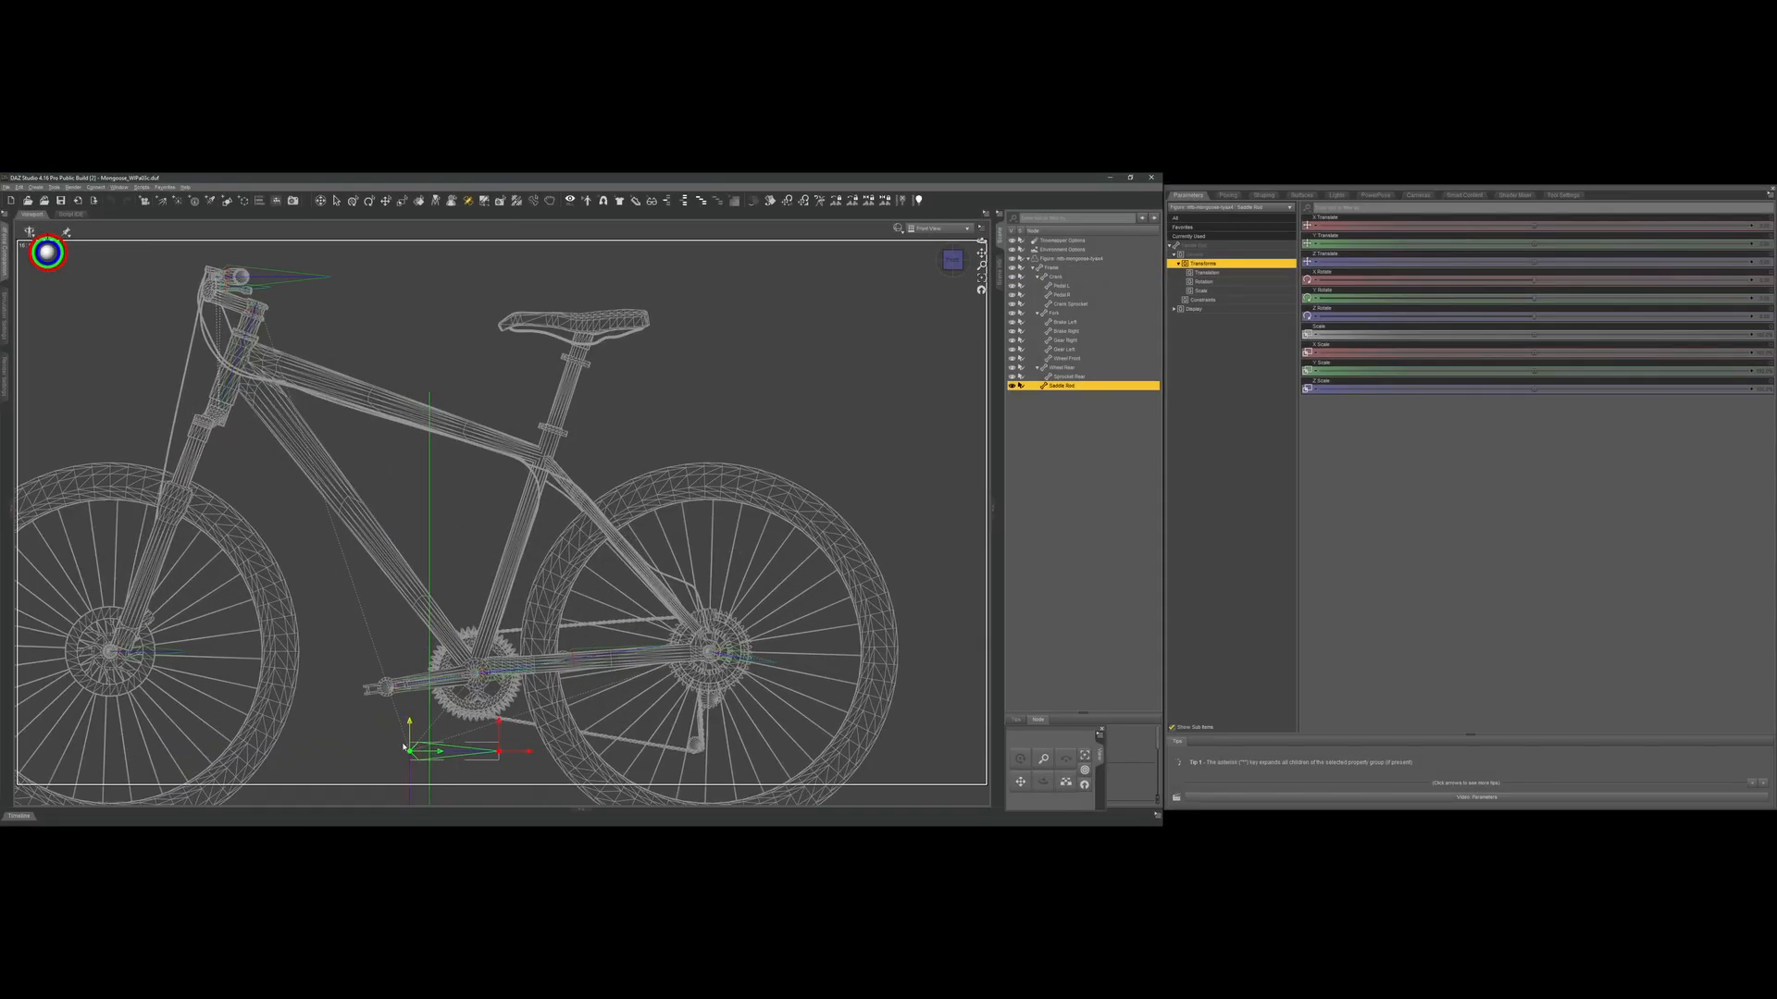
drag(411, 751, 555, 429)
drag(495, 750, 577, 363)
Fine-tune the Saddle Rod bone's alignment along the seat post's axis in the side view.
scroll(577, 363, up, 10)
scroll(455, 702, up, 6)
mouse_move(980, 252)
mouse_down()
mouse_move(979, 227)
mouse_move(979, 259)
mouse_up()
drag(519, 619, 519, 627)
scroll(519, 627, down, 8)
mouse_move(981, 253)
mouse_down()
mouse_move(964, 268)
mouse_move(990, 267)
mouse_up()
scroll(555, 583, up, 8)
scroll(456, 635, down, 10)
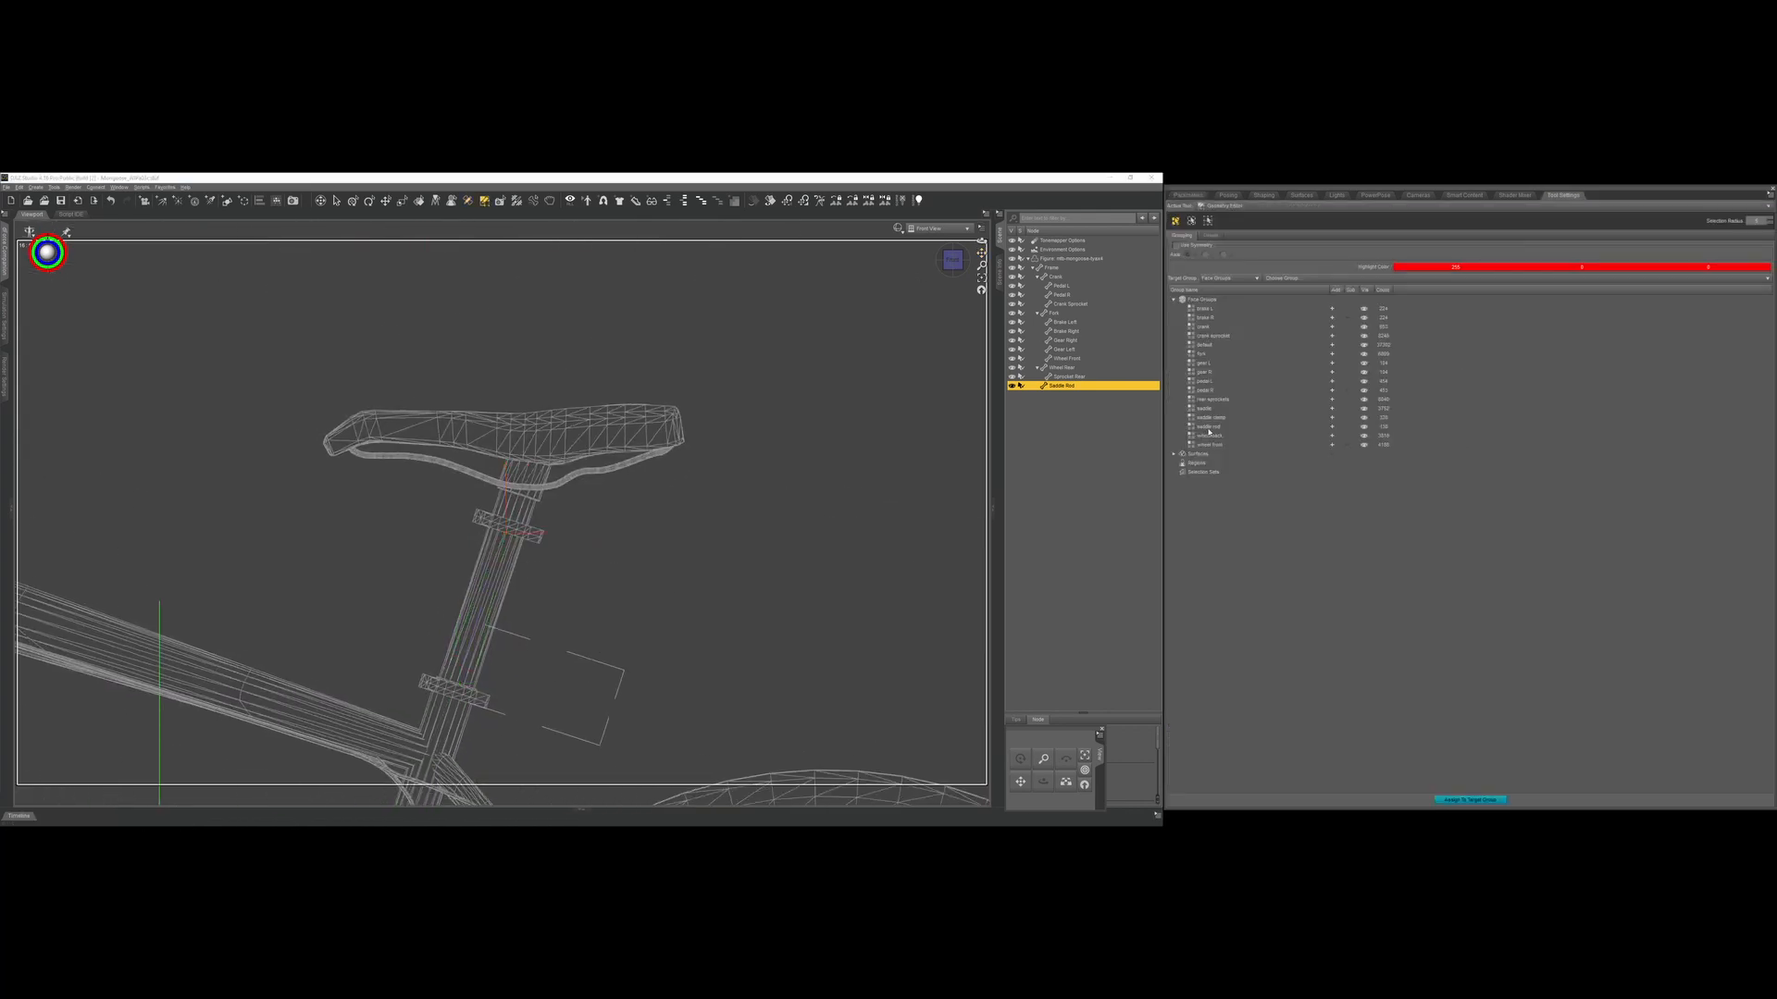
Select the saddle rod face group and activate the weight map brush for the Saddle Rod bone.
click(1208, 429)
key(alt+shift+w)
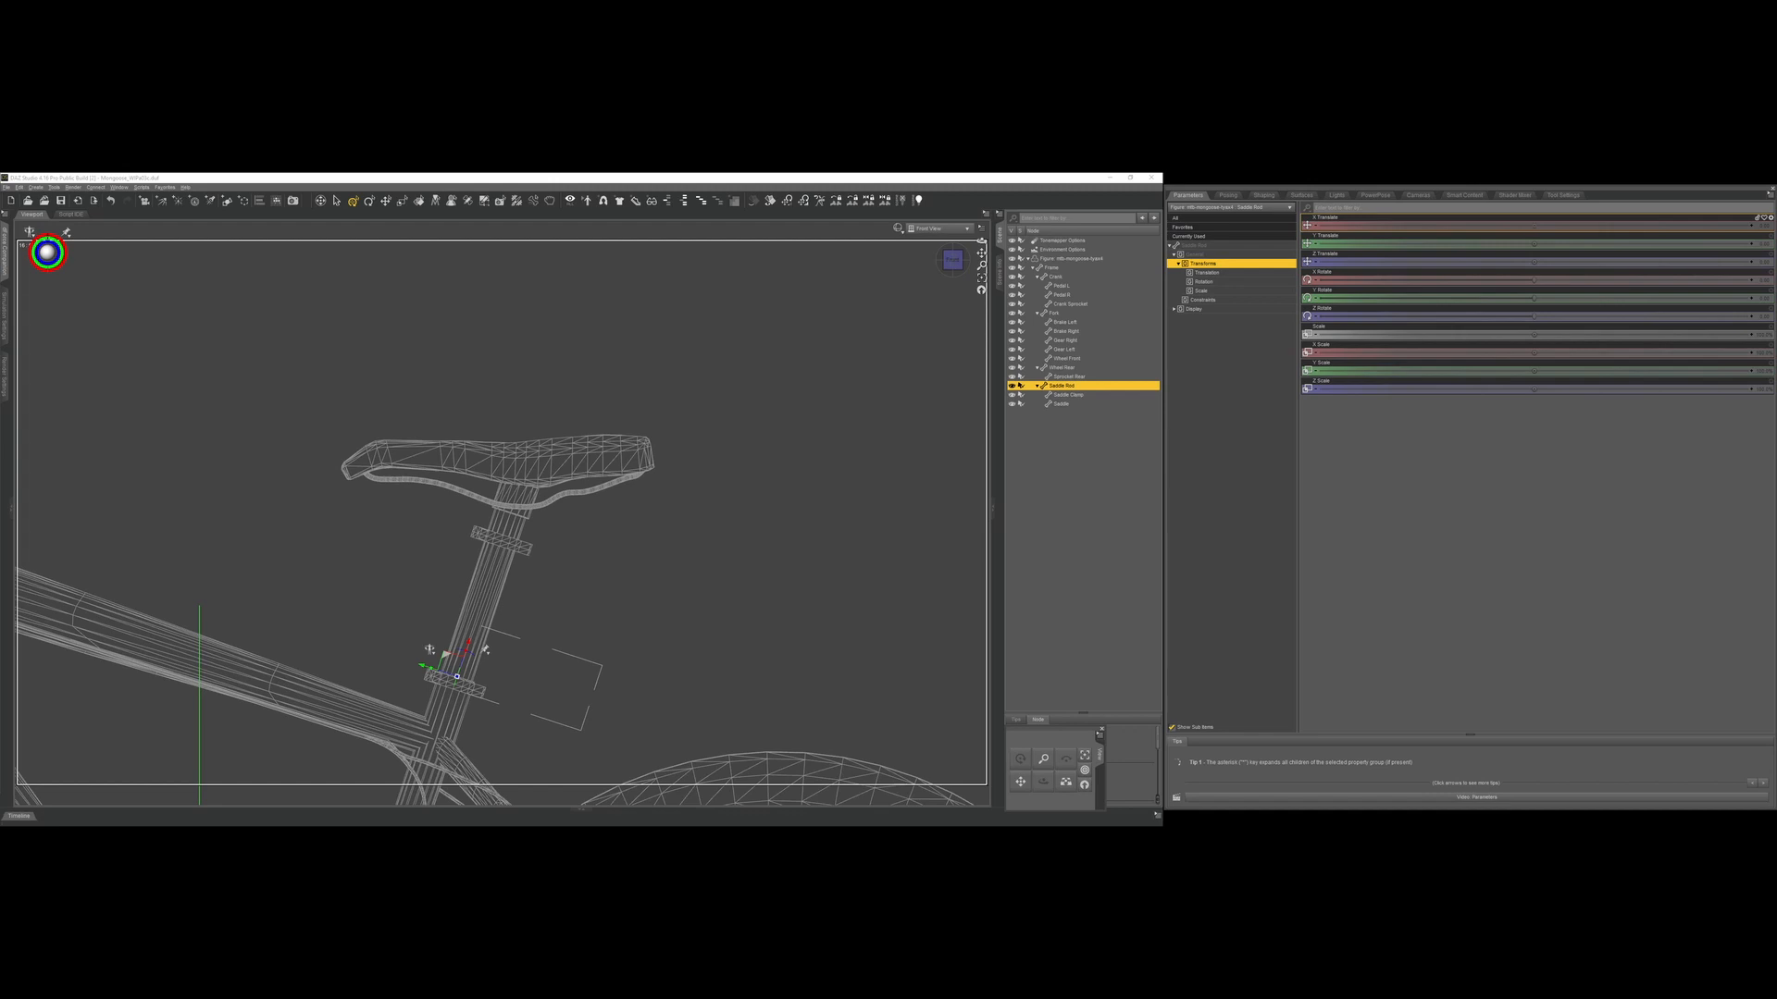
Test the Saddle Rod bone's X and Y translation, resetting the X translation to 0.
mouse_move(1533, 226)
mouse_down()
mouse_move(1586, 226)
mouse_move(1451, 225)
mouse_move(1530, 226)
mouse_up()
click(1761, 226)
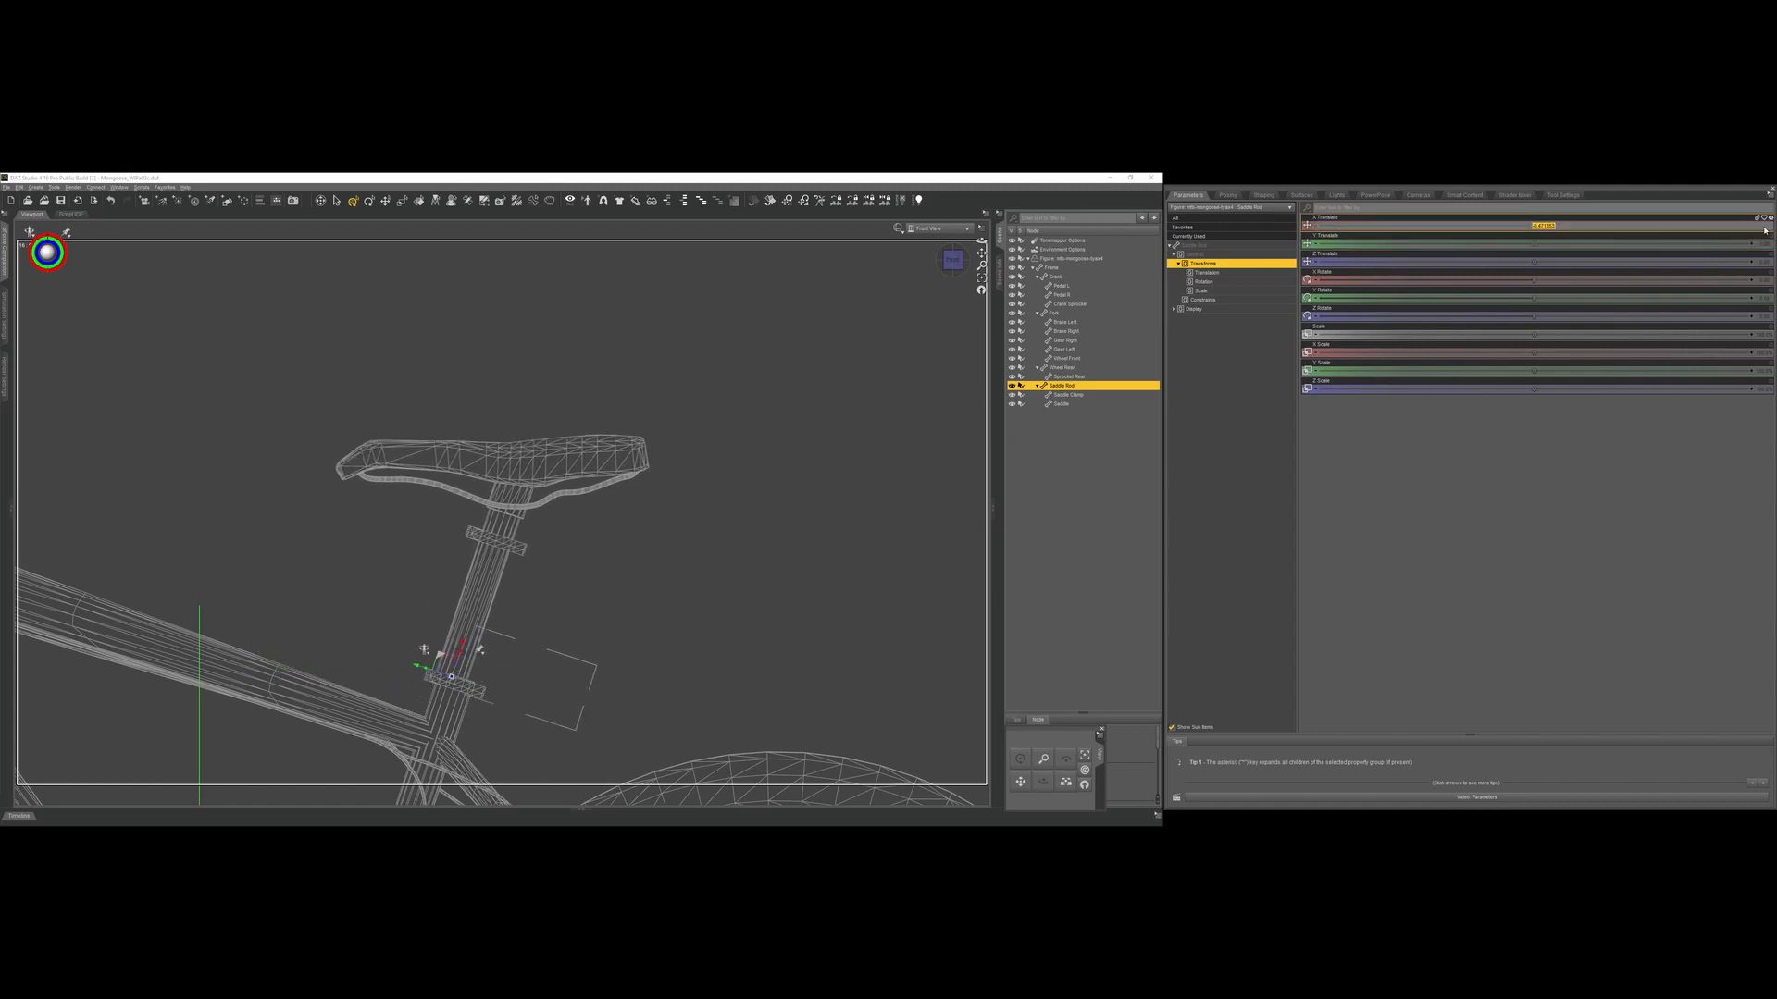
text(0)
key(Return)
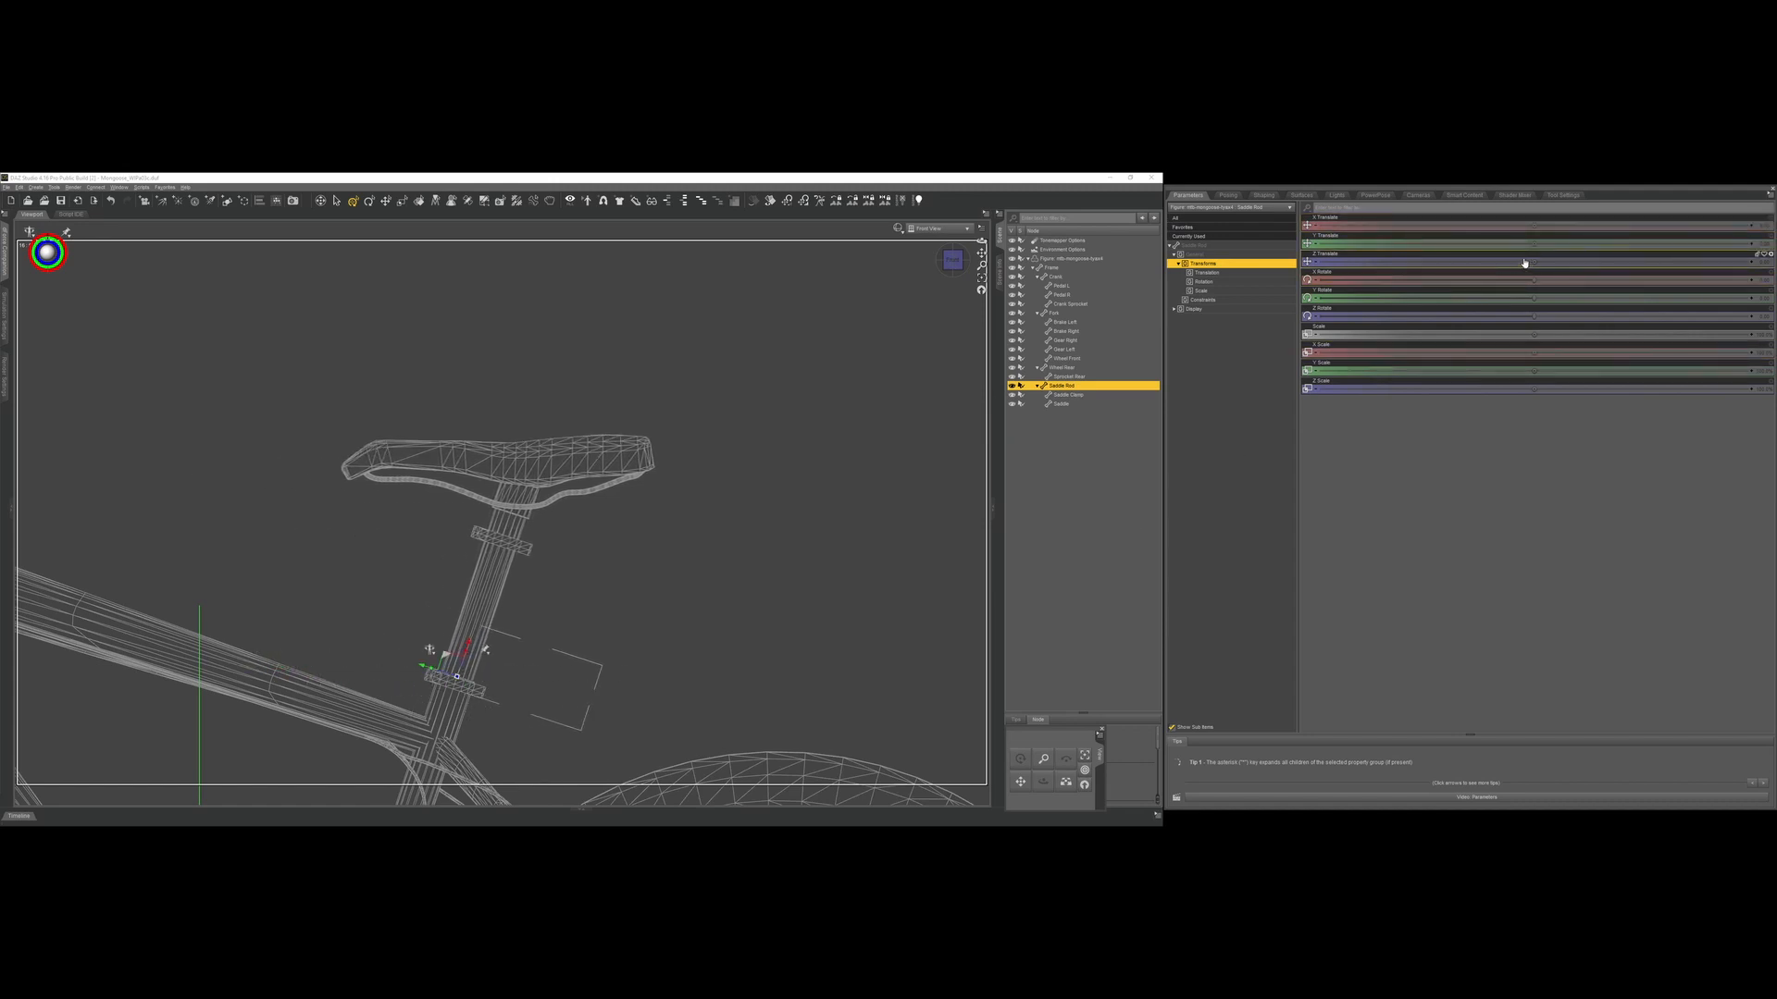
mouse_move(1531, 242)
mouse_down()
mouse_move(1578, 242)
mouse_move(1493, 242)
mouse_move(1536, 242)
mouse_up()
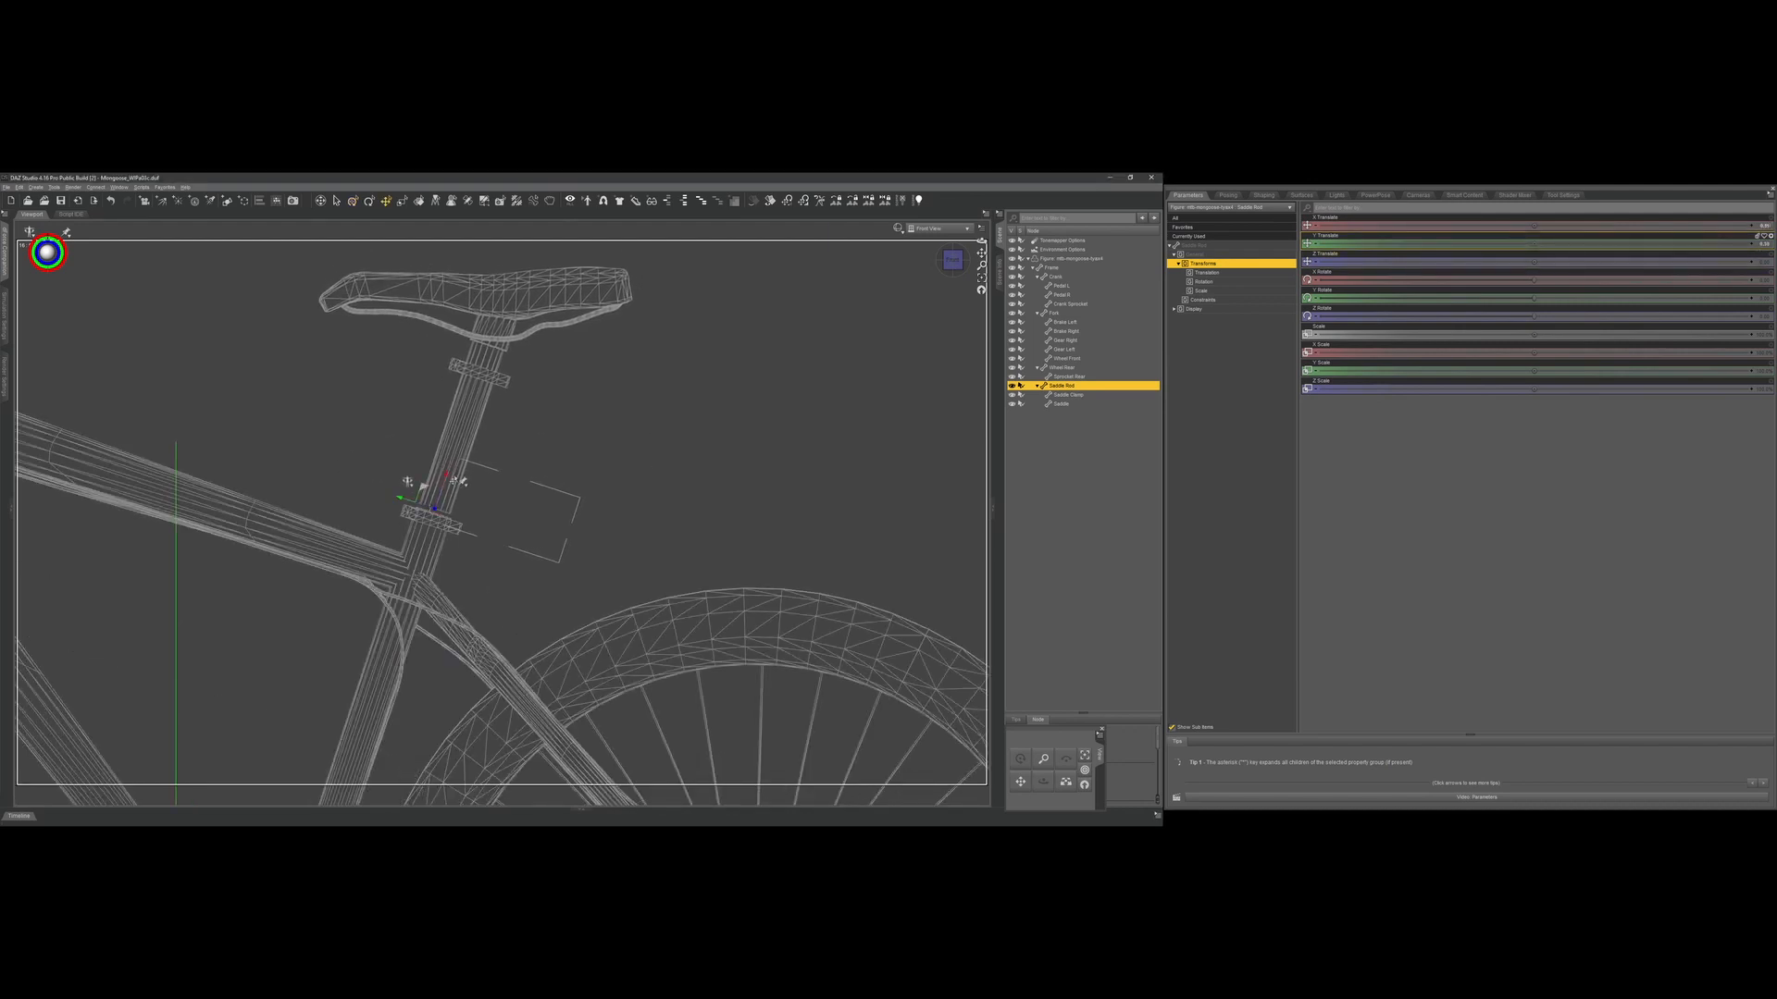
Lower the Saddle Rod bone along the seat tube and test the Saddle bone's X rotation.
mouse_move(462, 482)
mouse_down()
mouse_move(480, 419)
mouse_move(451, 525)
mouse_move(386, 553)
mouse_move(363, 618)
mouse_up()
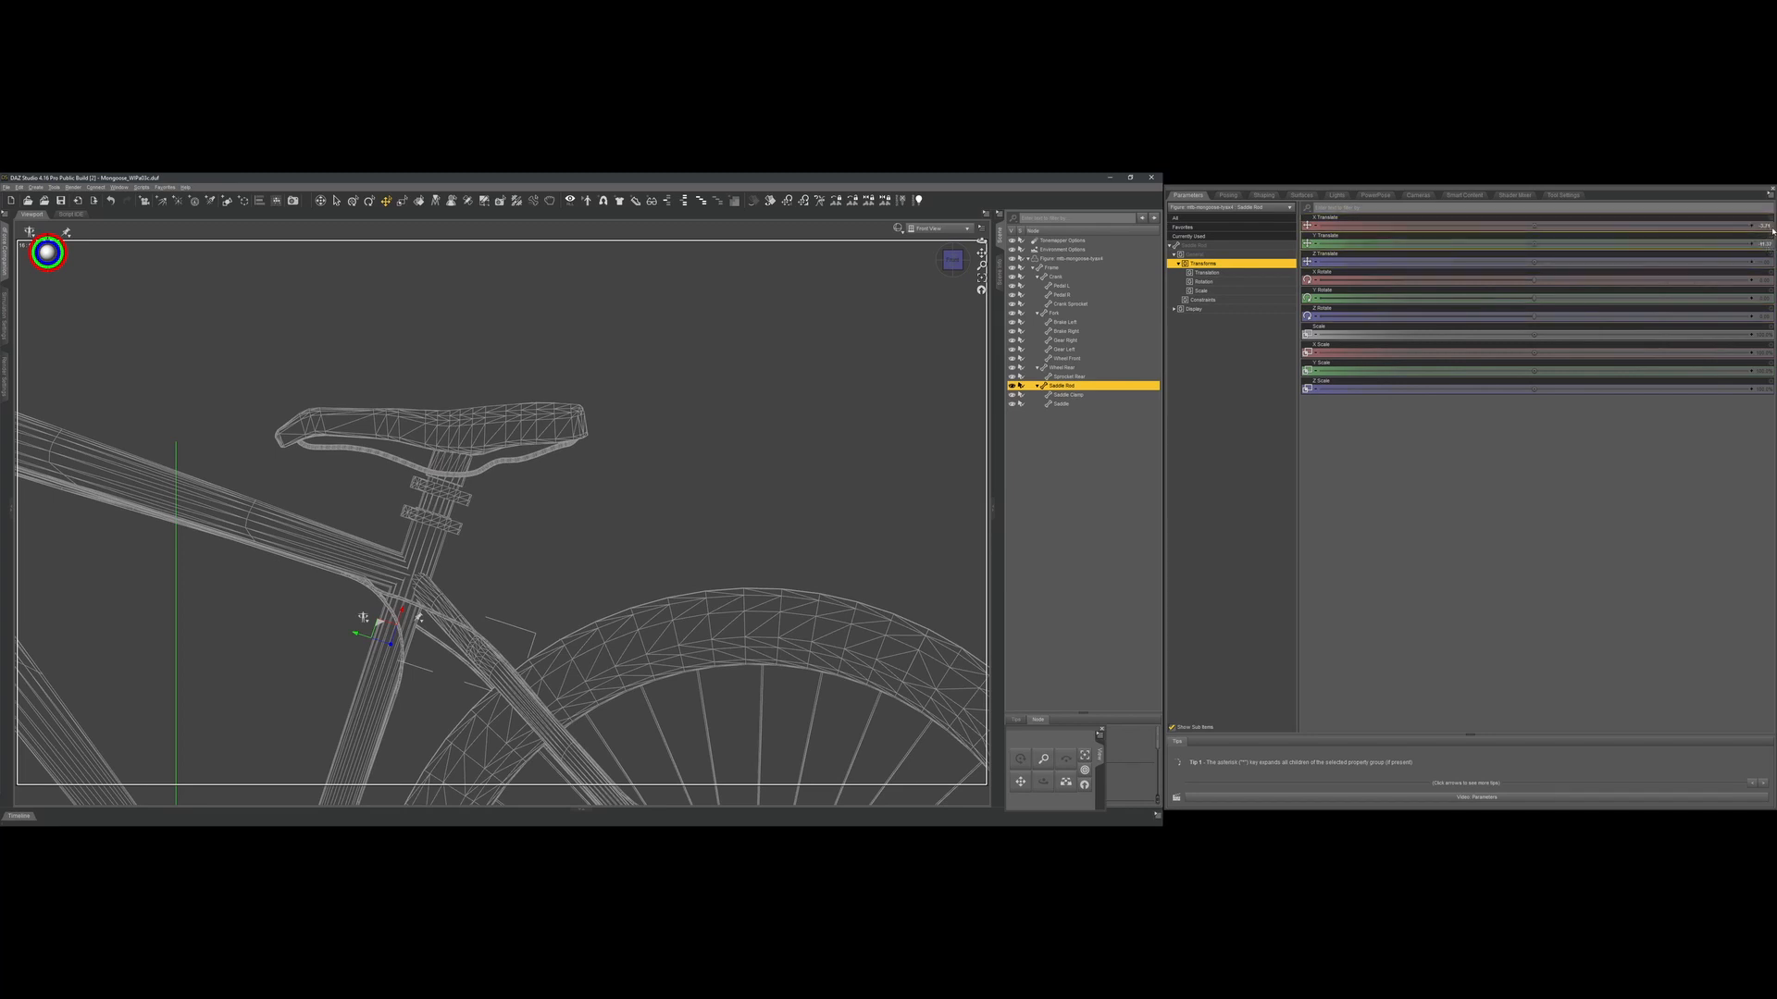
click(1060, 404)
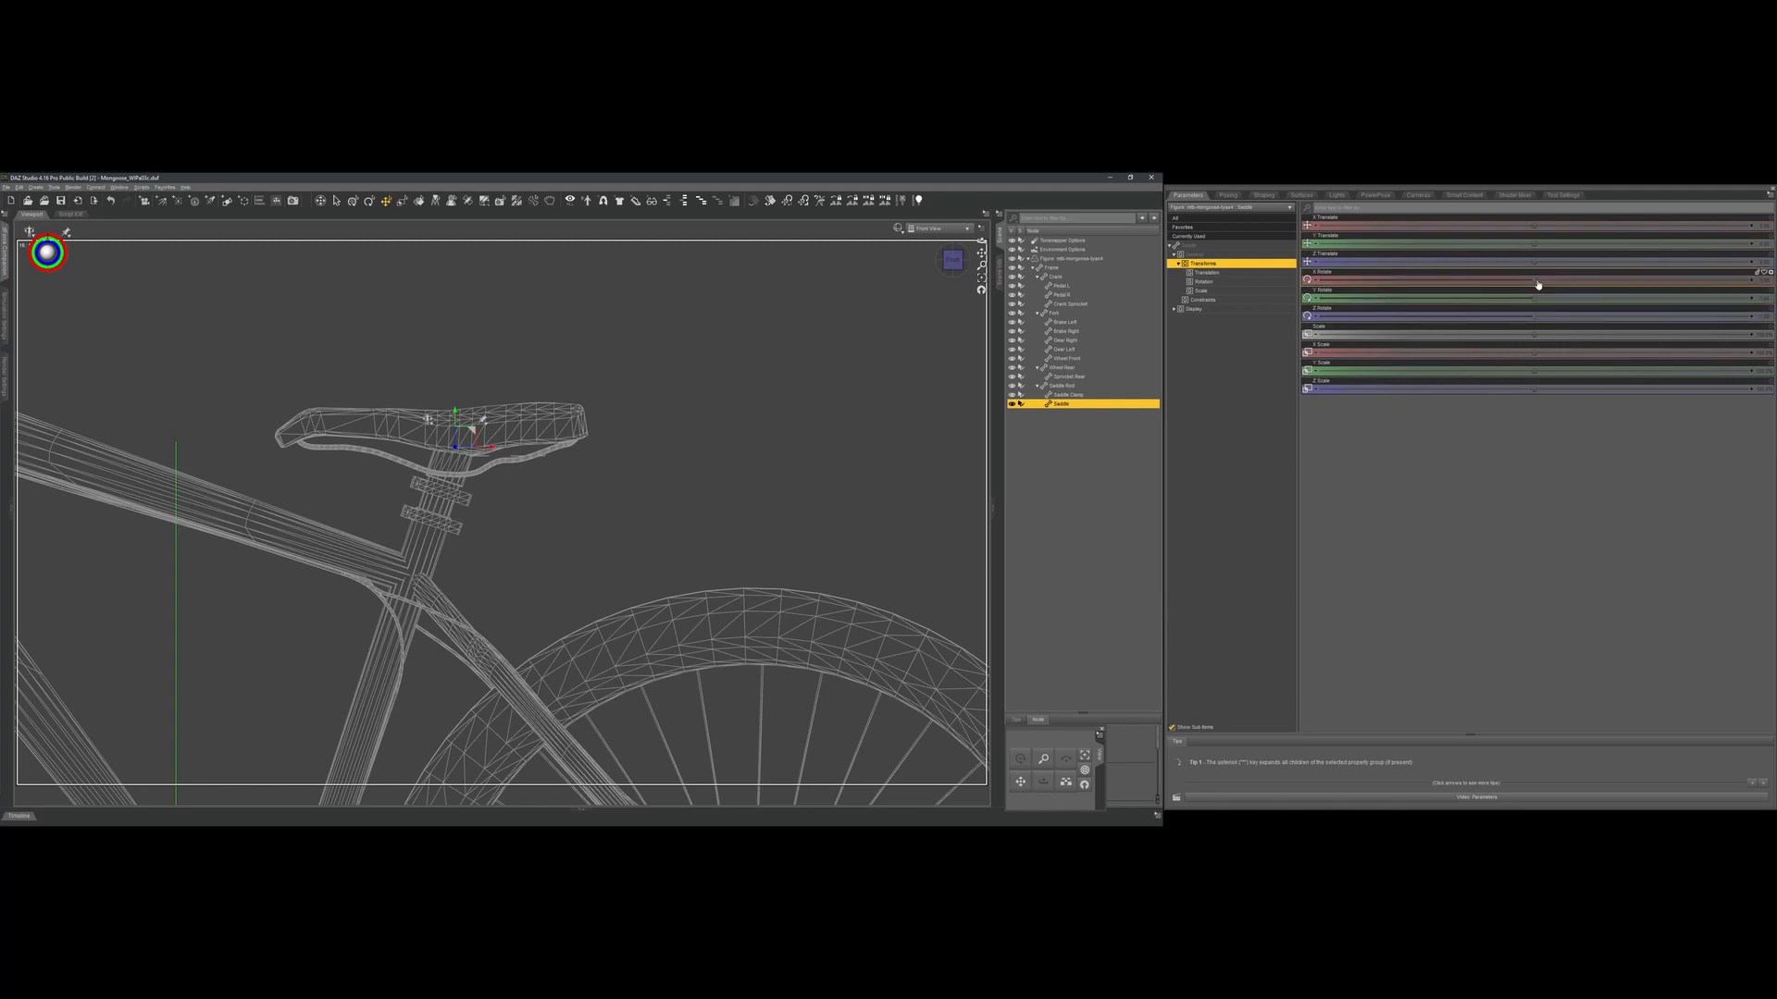
drag(1533, 279, 1536, 279)
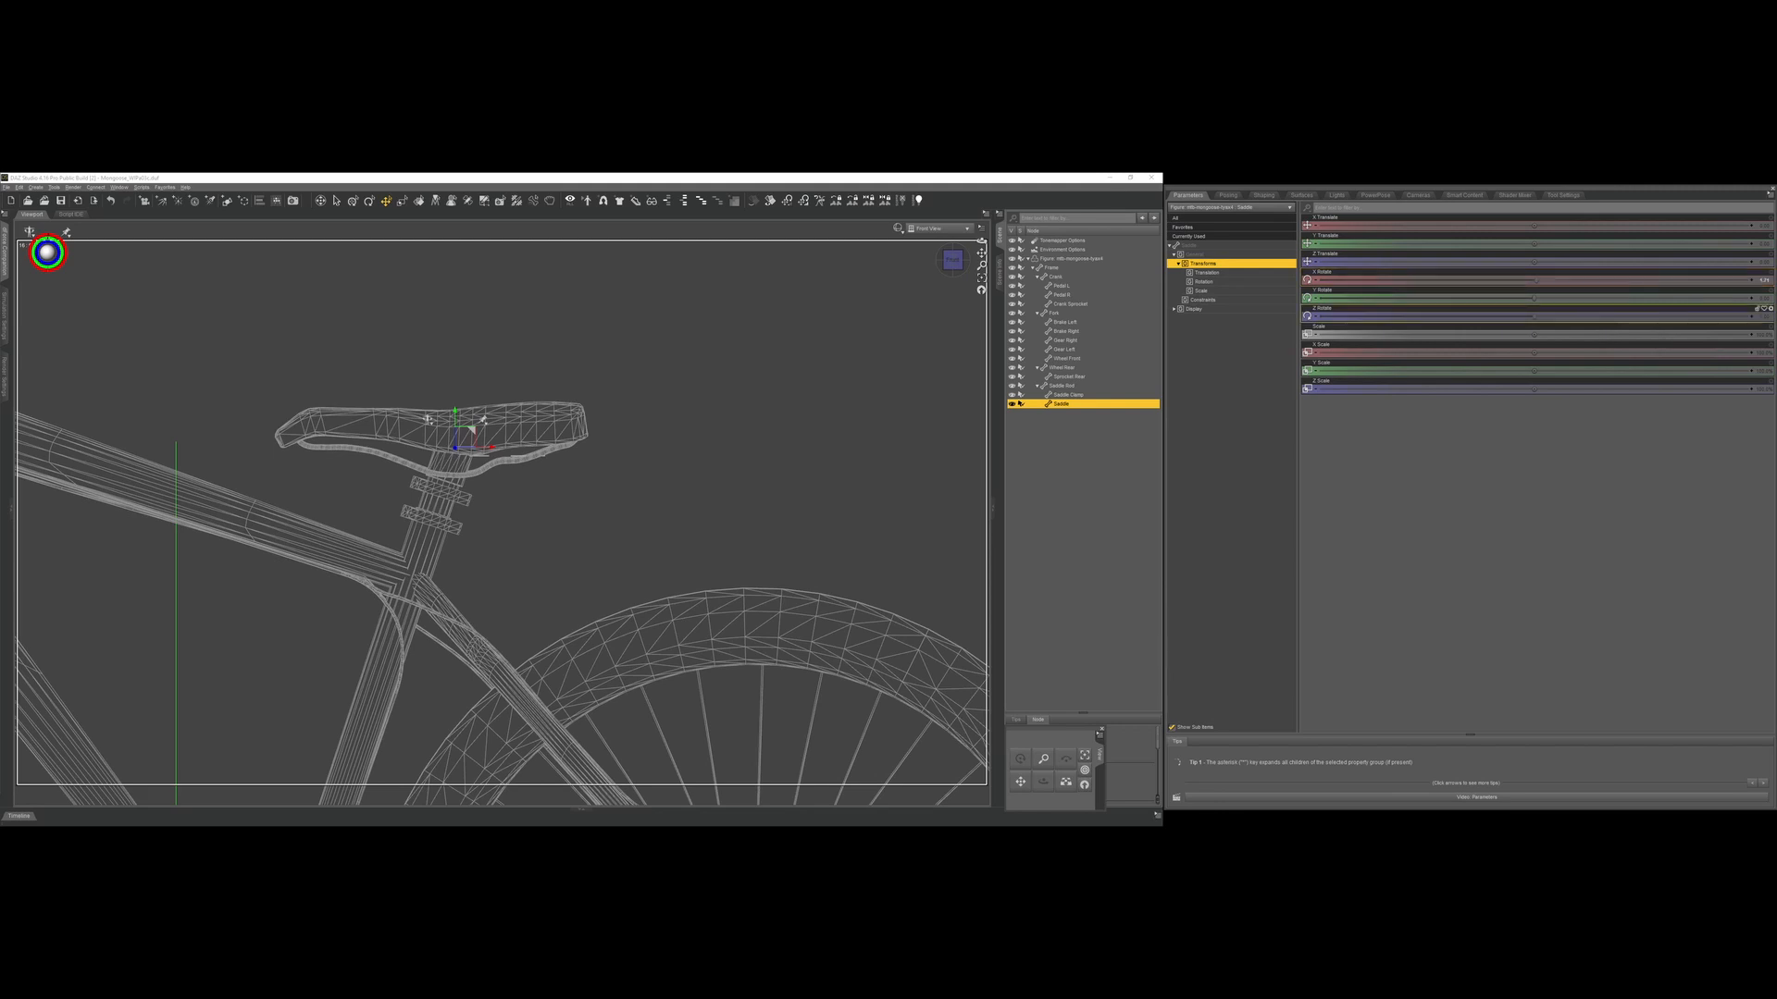
scroll(812, 381, down, 5)
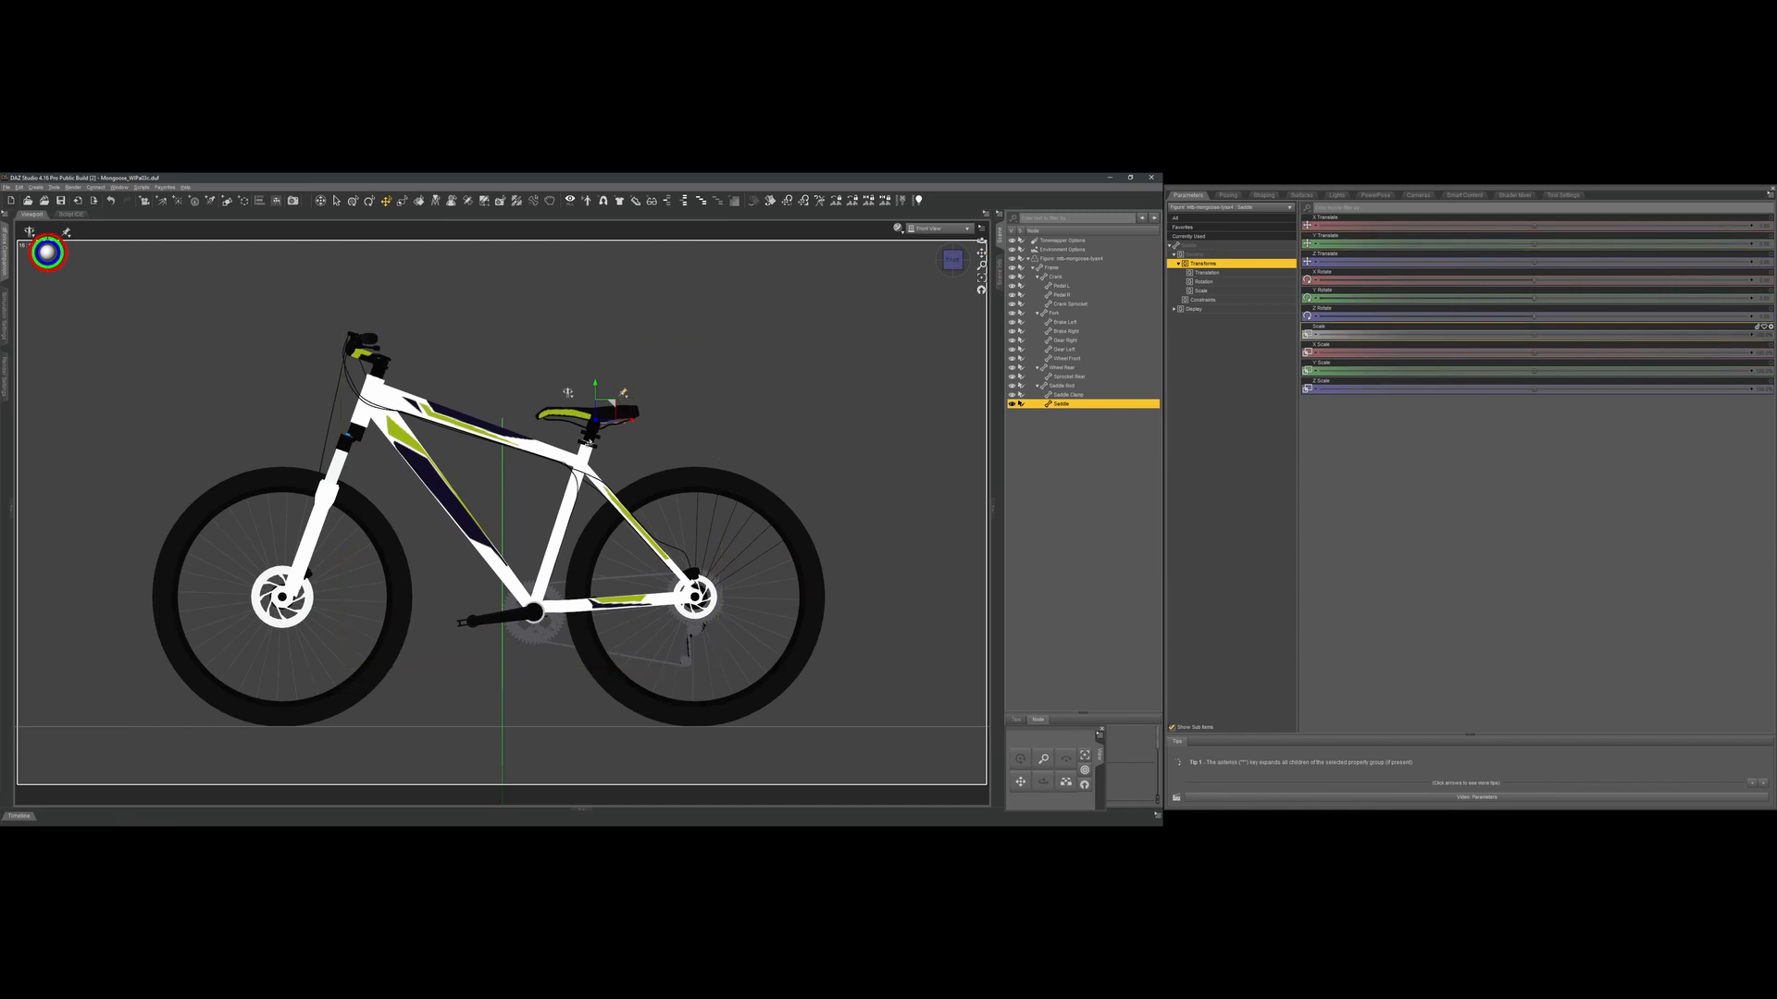
Select the Saddle Rod bone and inspect its position inside the frame on the textured bike.
click(1062, 385)
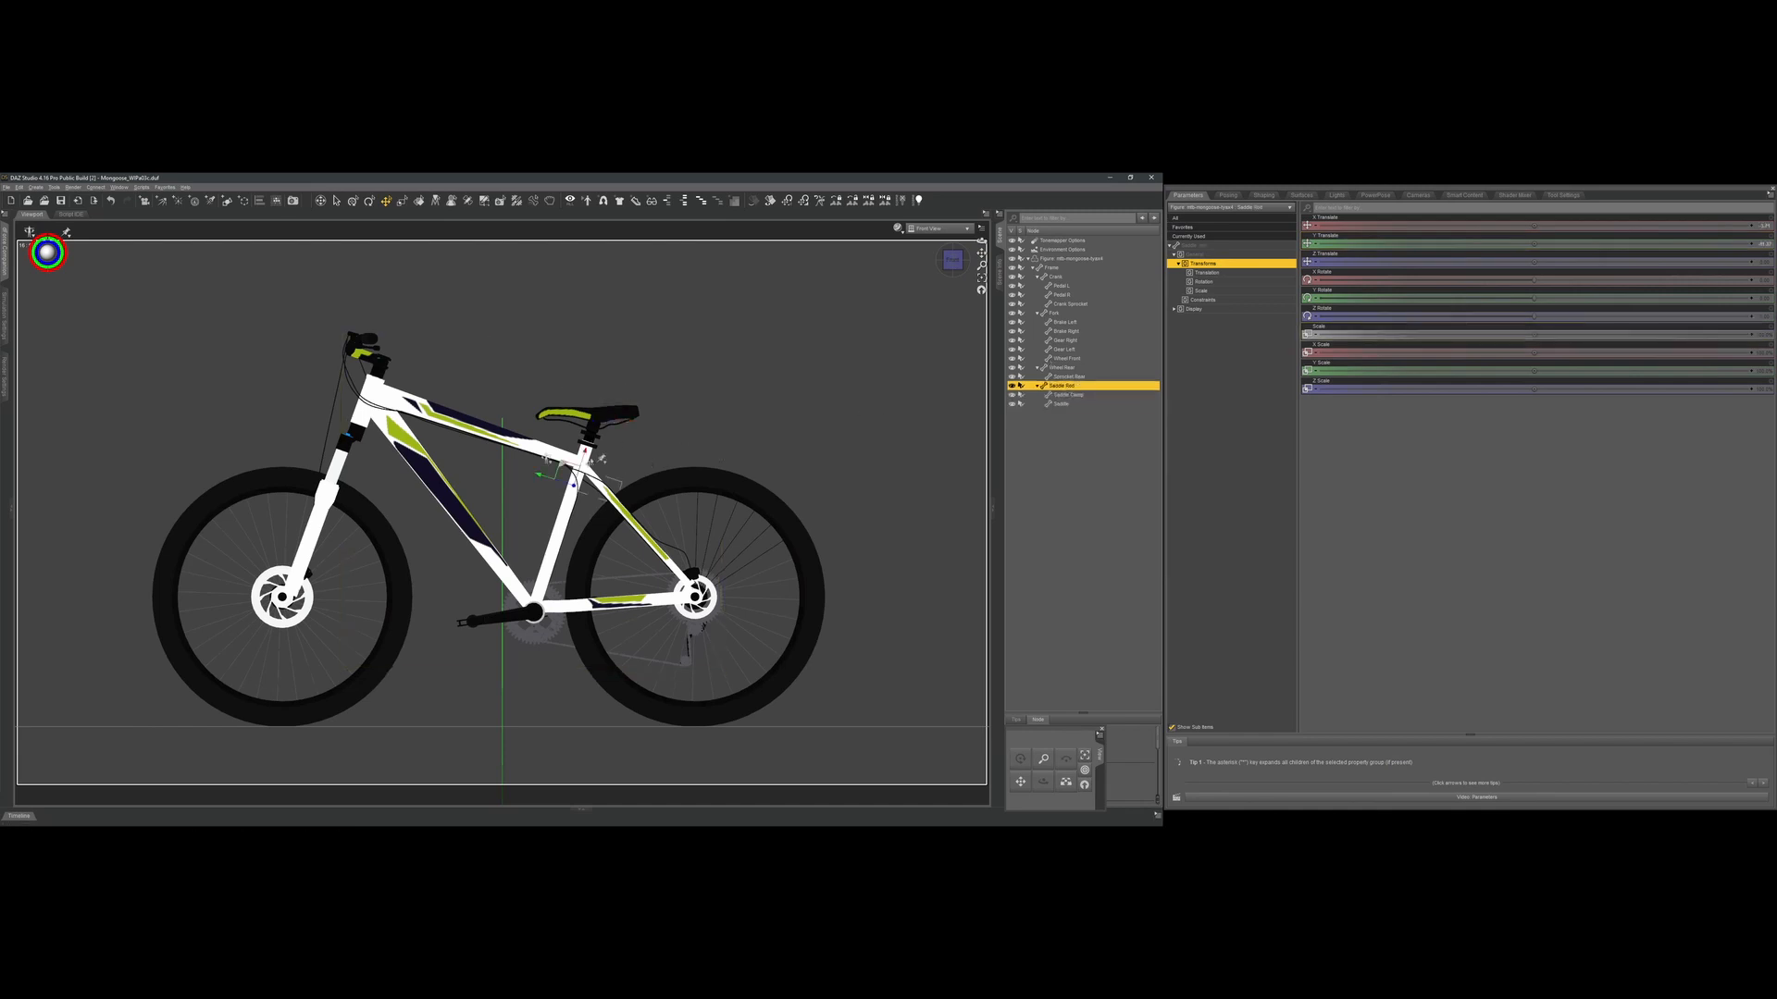
click(581, 458)
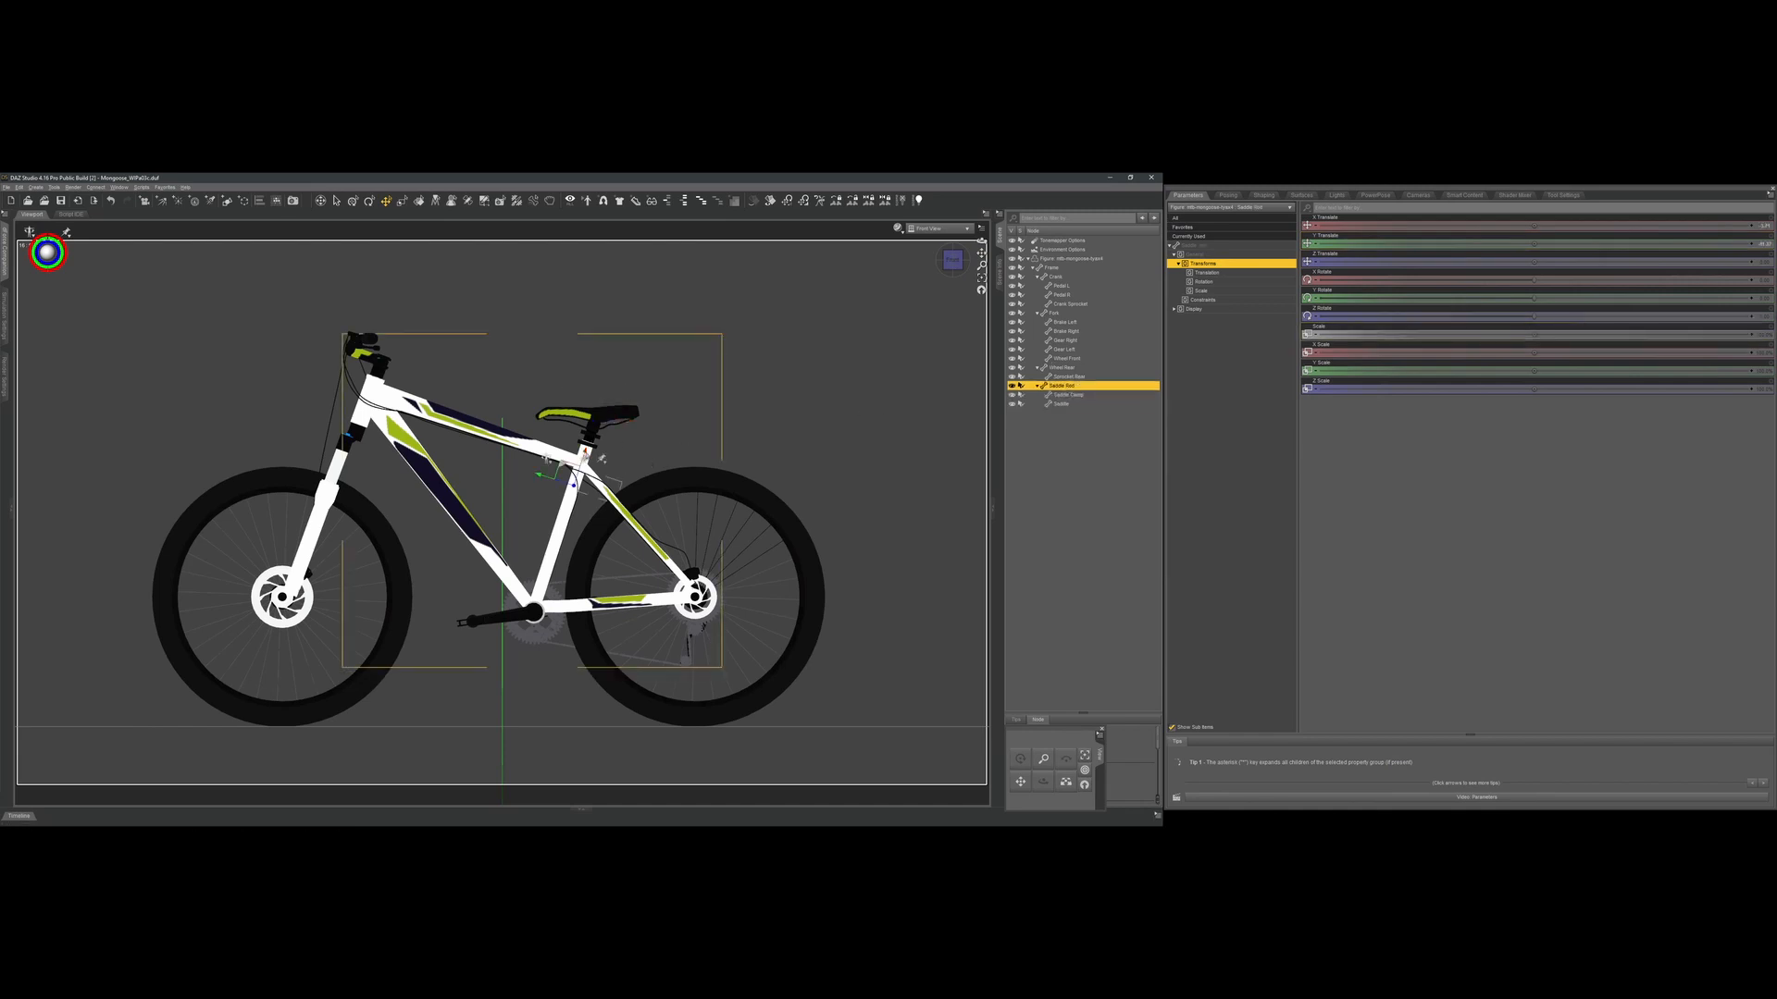
click(1070, 388)
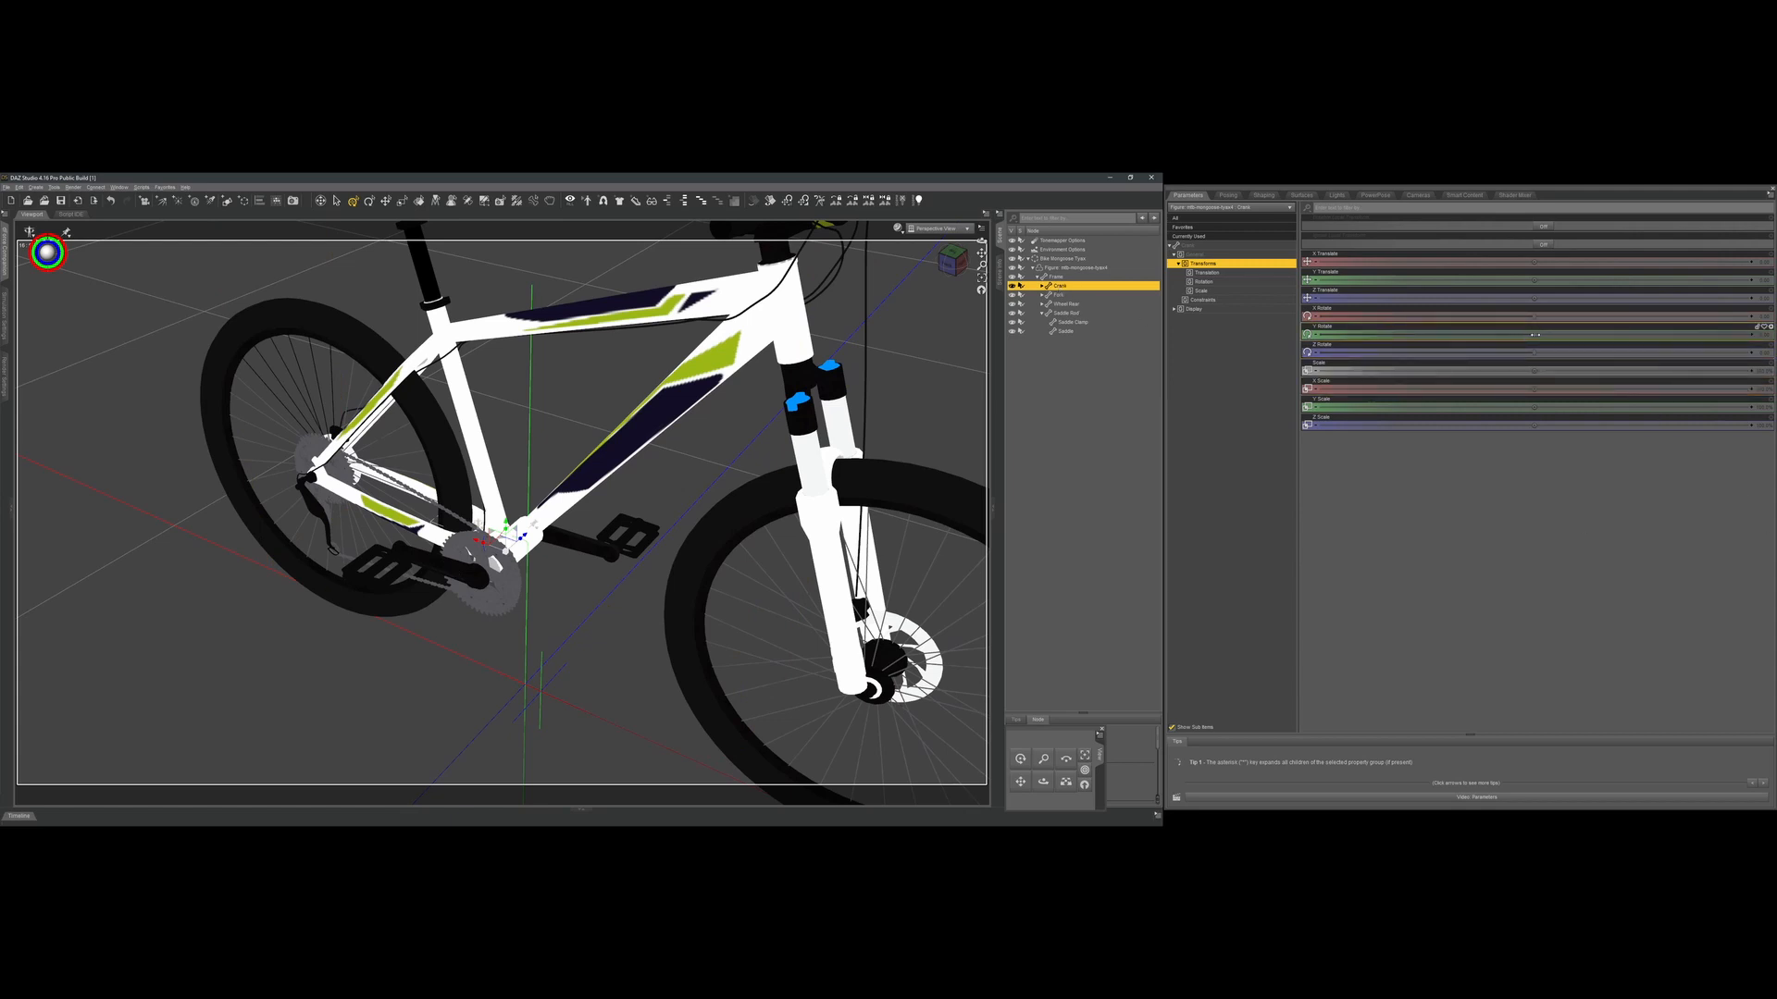
Test the Crank bone's rotation on the finished bike and reset its X rotation to 0.
mouse_move(1536, 319)
mouse_down()
mouse_move(1666, 322)
mouse_move(1521, 324)
mouse_move(1542, 341)
mouse_move(1645, 342)
mouse_move(1545, 342)
mouse_up()
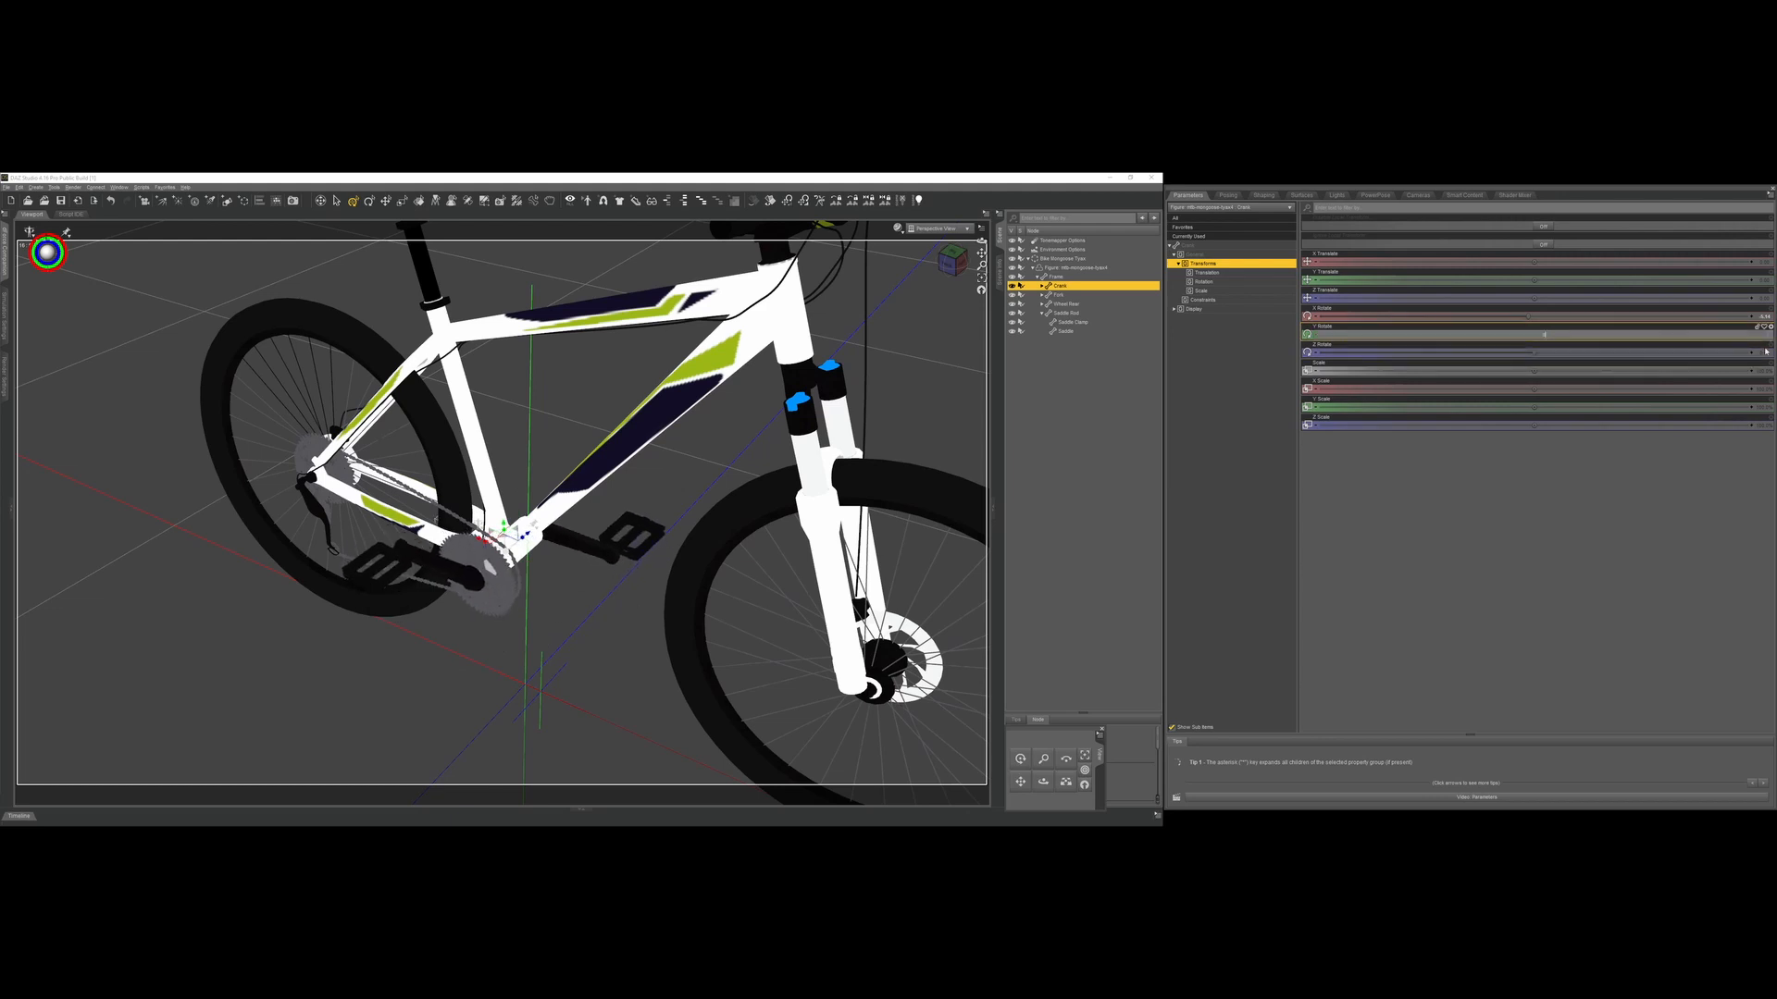
key(Return)
click(1762, 316)
text(0)
key(Return)
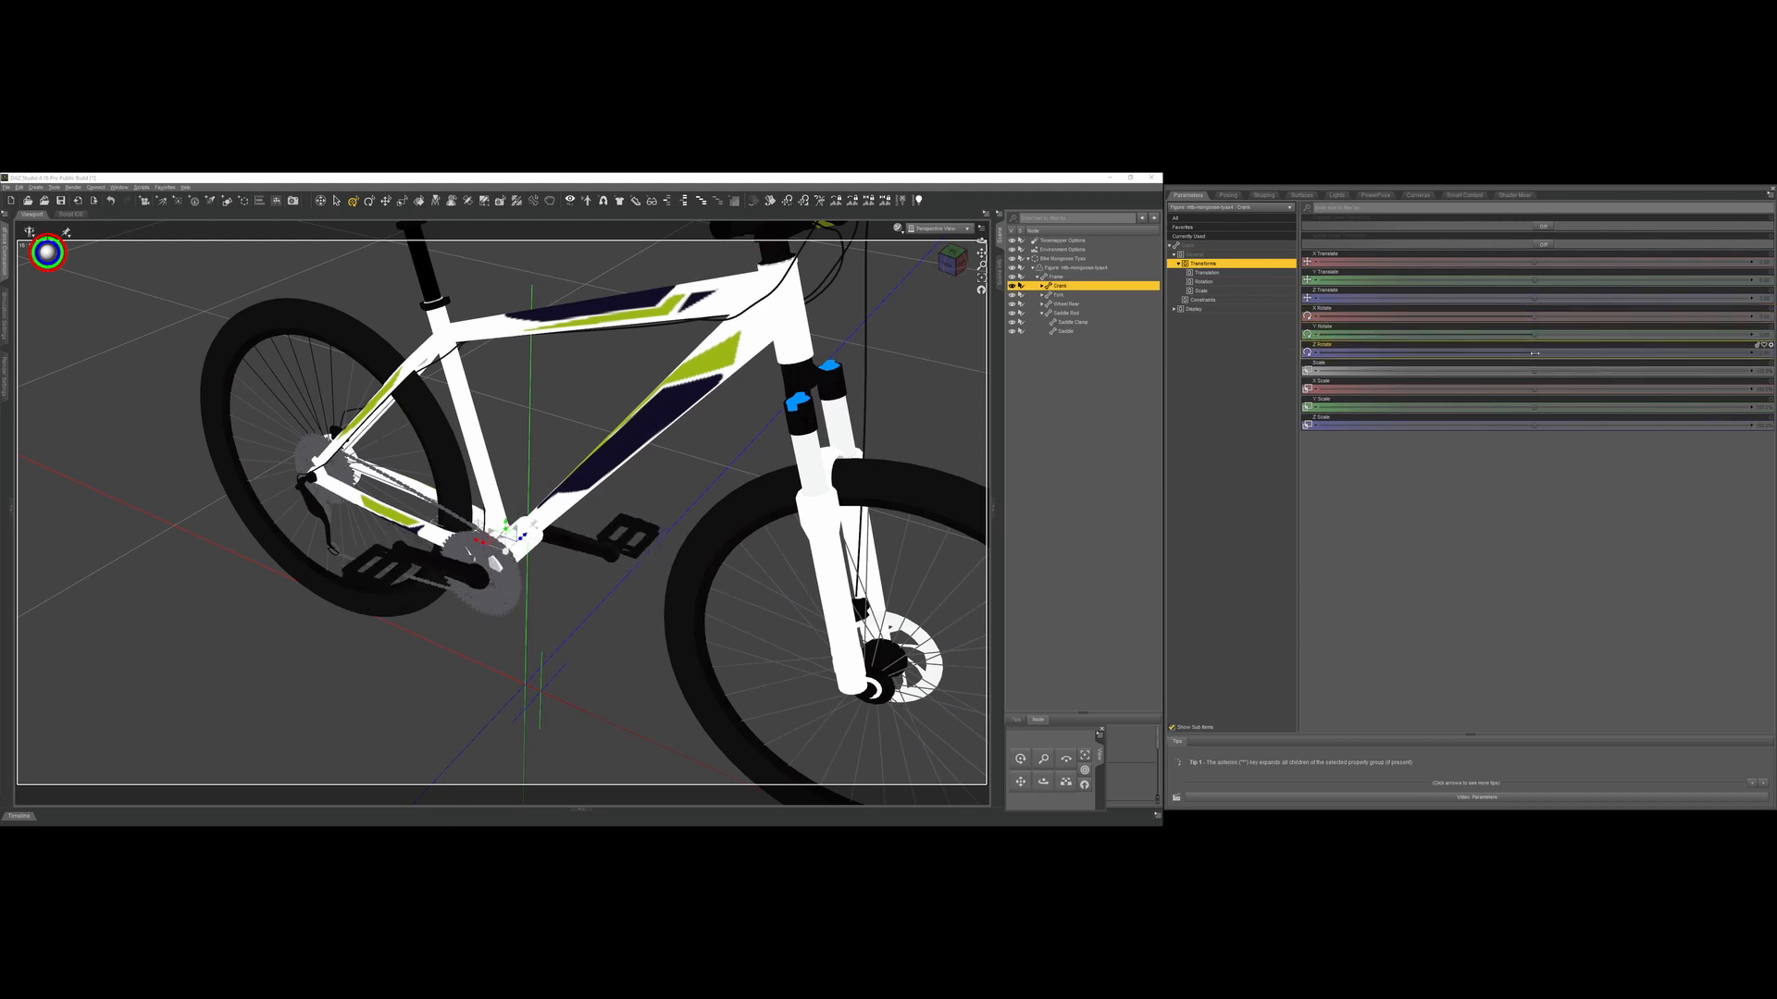
Test the Crank bone's Z rotation and, in Edit Mode, hide all of its transform properties except Z Rotate.
mouse_move(1534, 353)
mouse_down()
mouse_move(1481, 344)
mouse_move(1536, 352)
mouse_up()
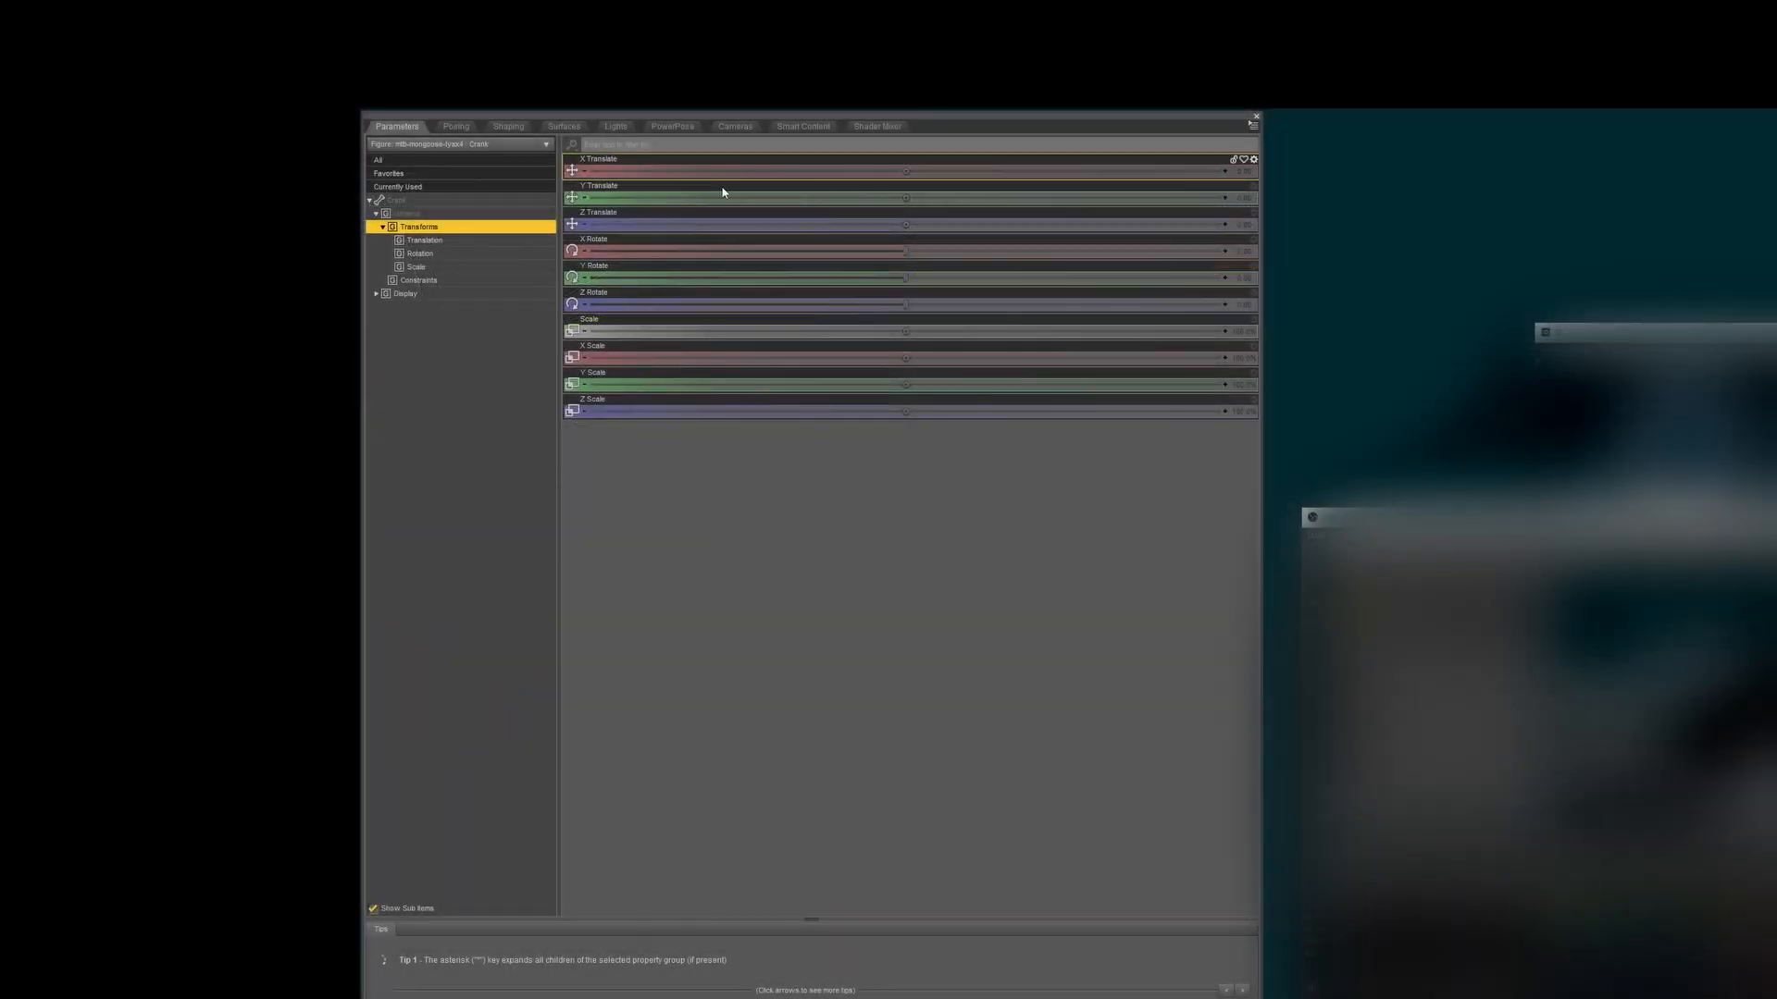
right_click(731, 457)
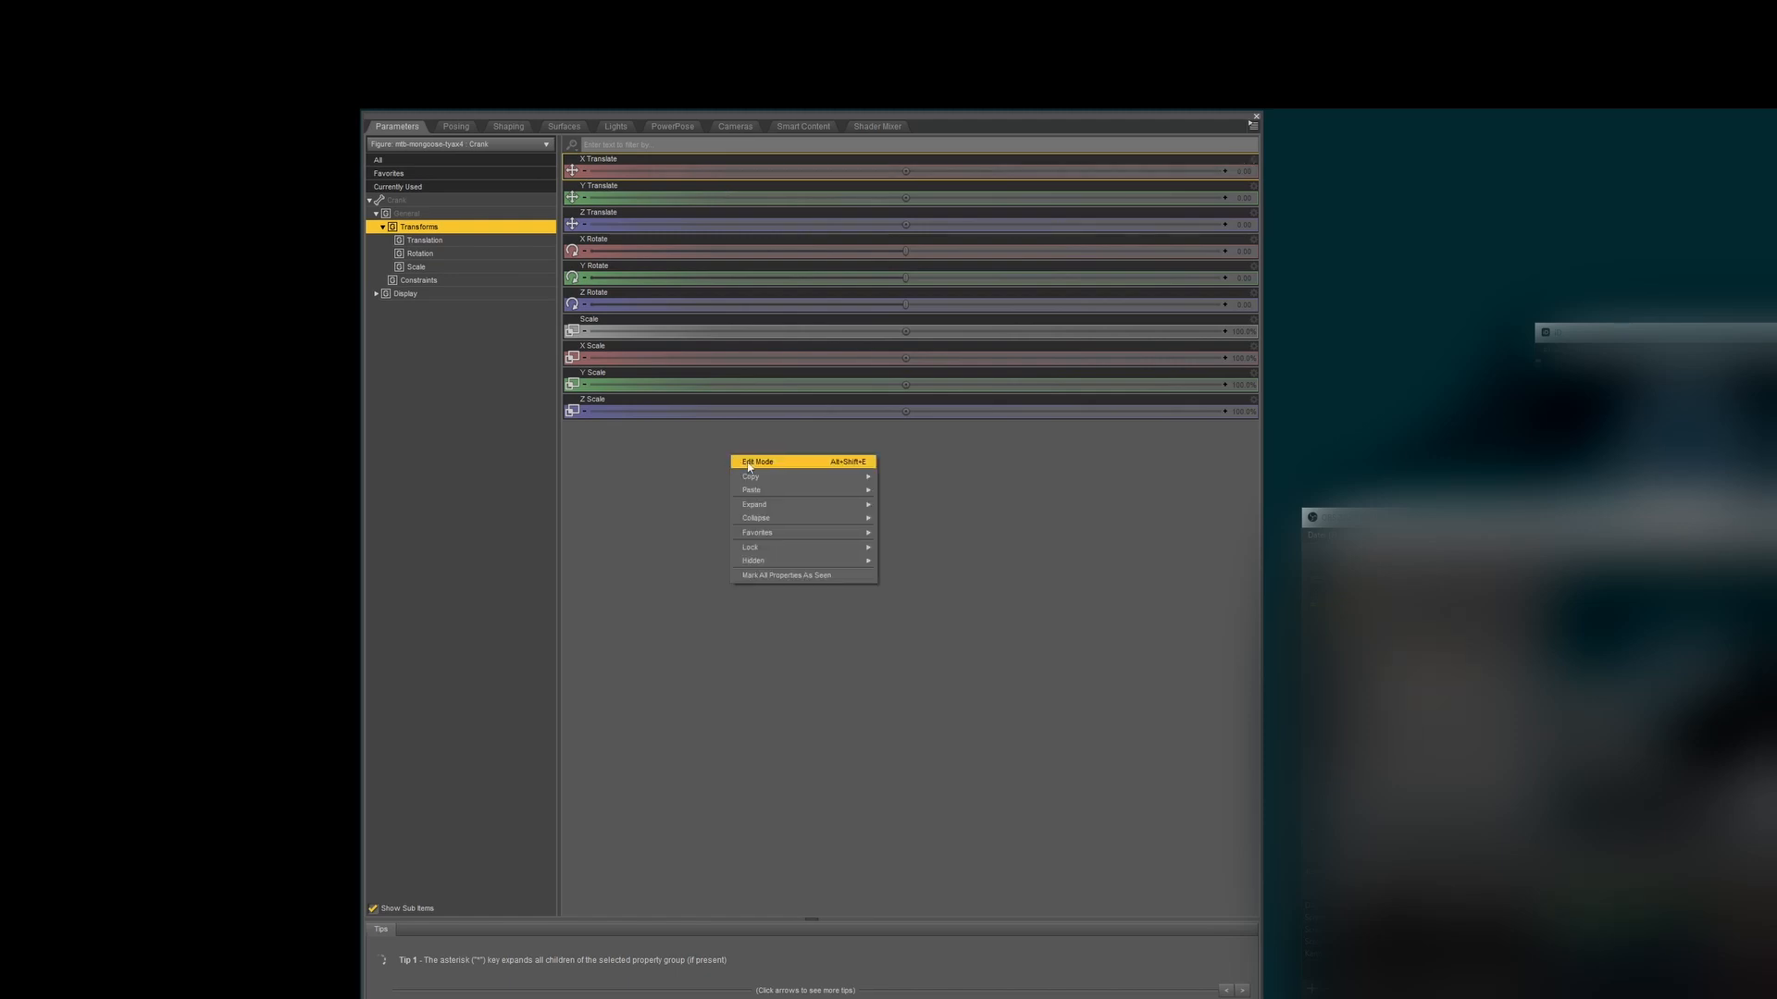
click(750, 463)
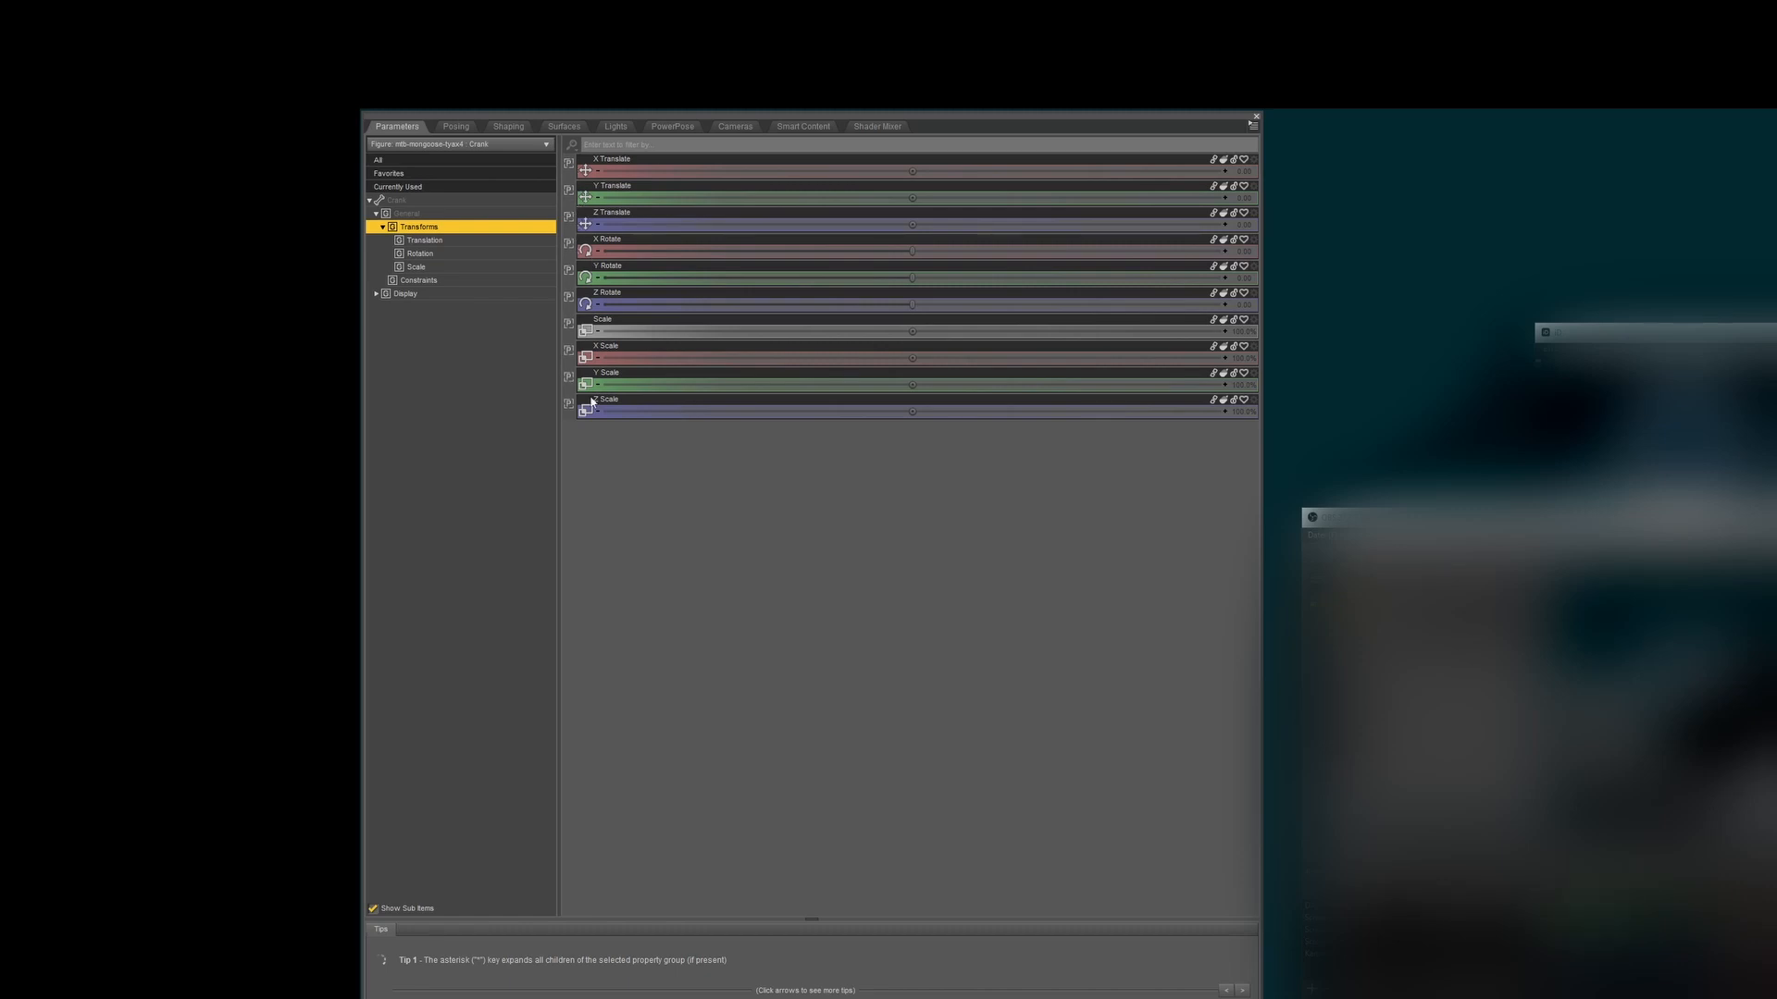
click(710, 278)
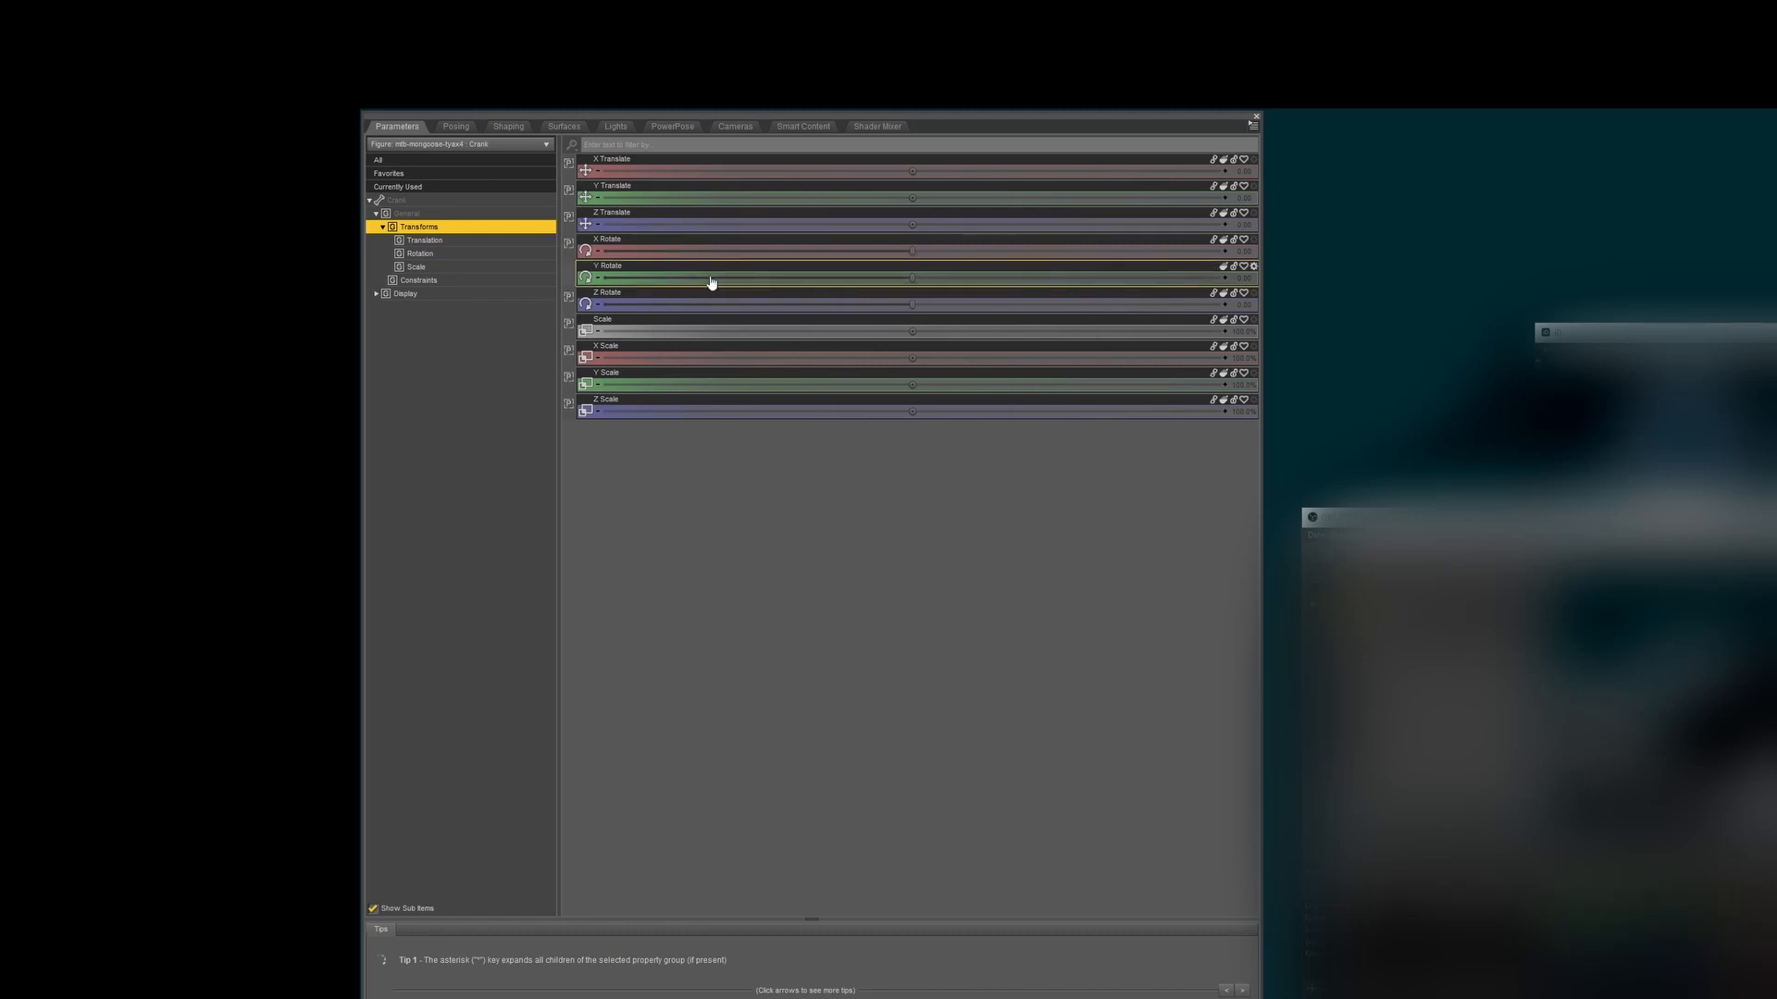
shift+click(757, 169)
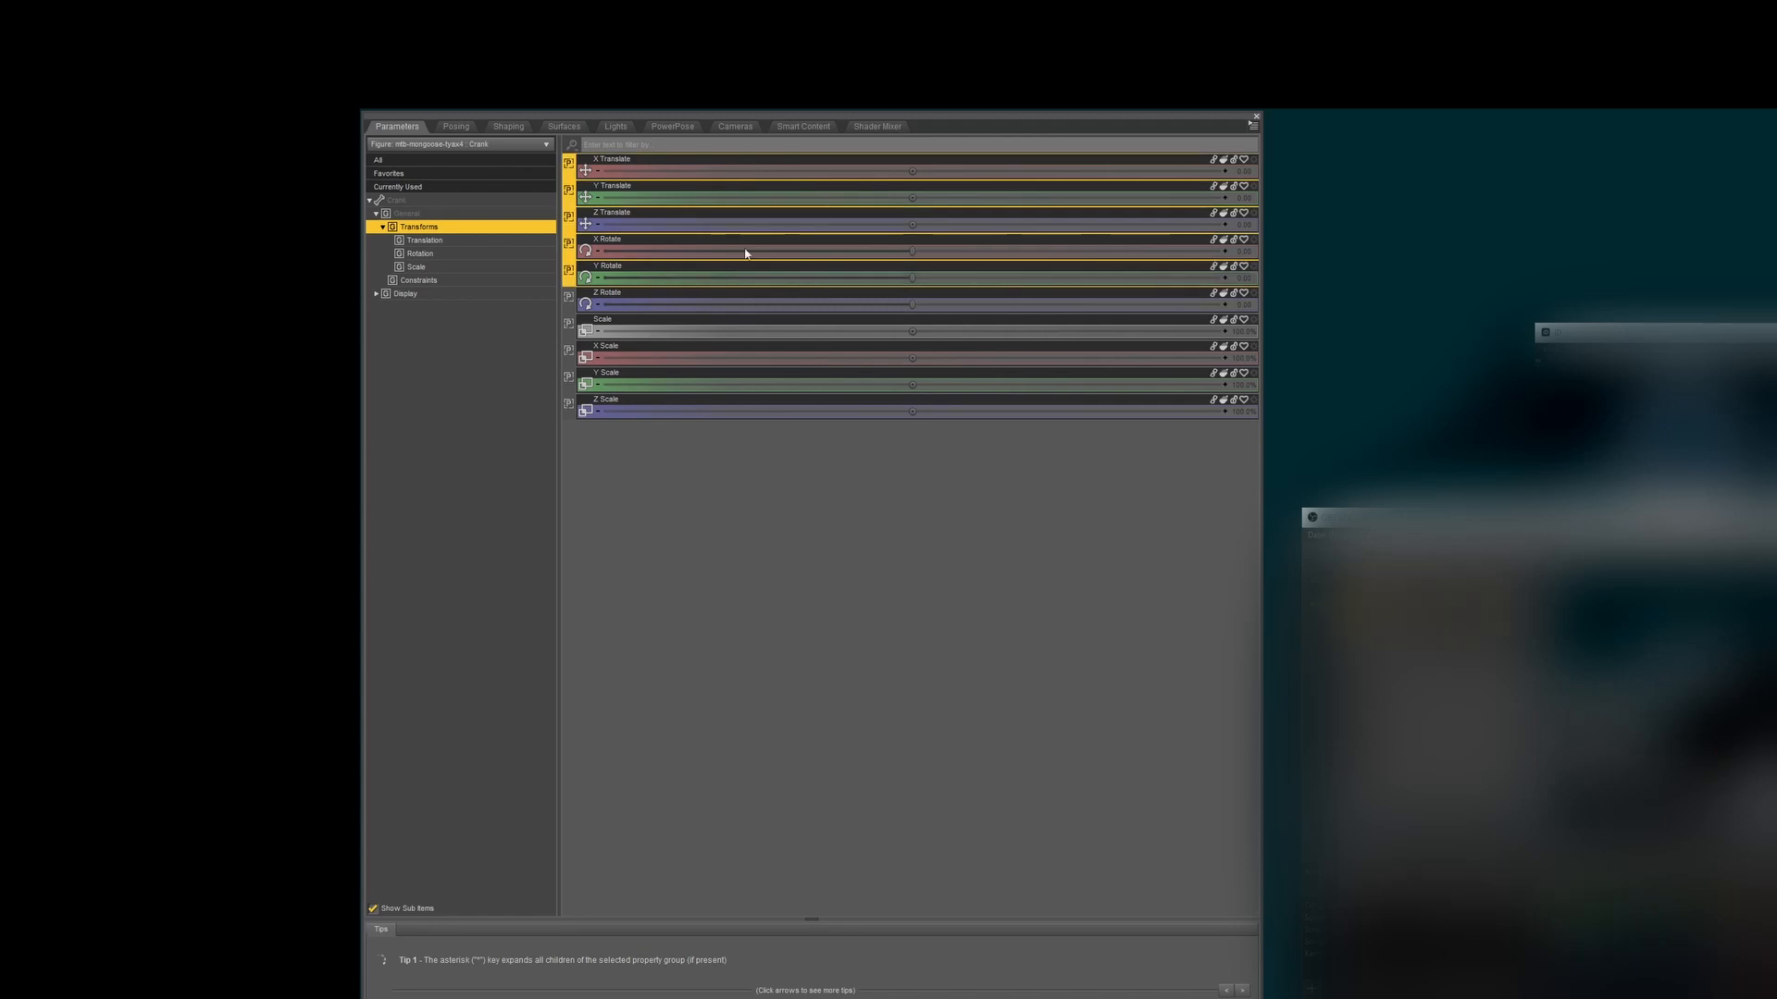
ctrl+click(703, 340)
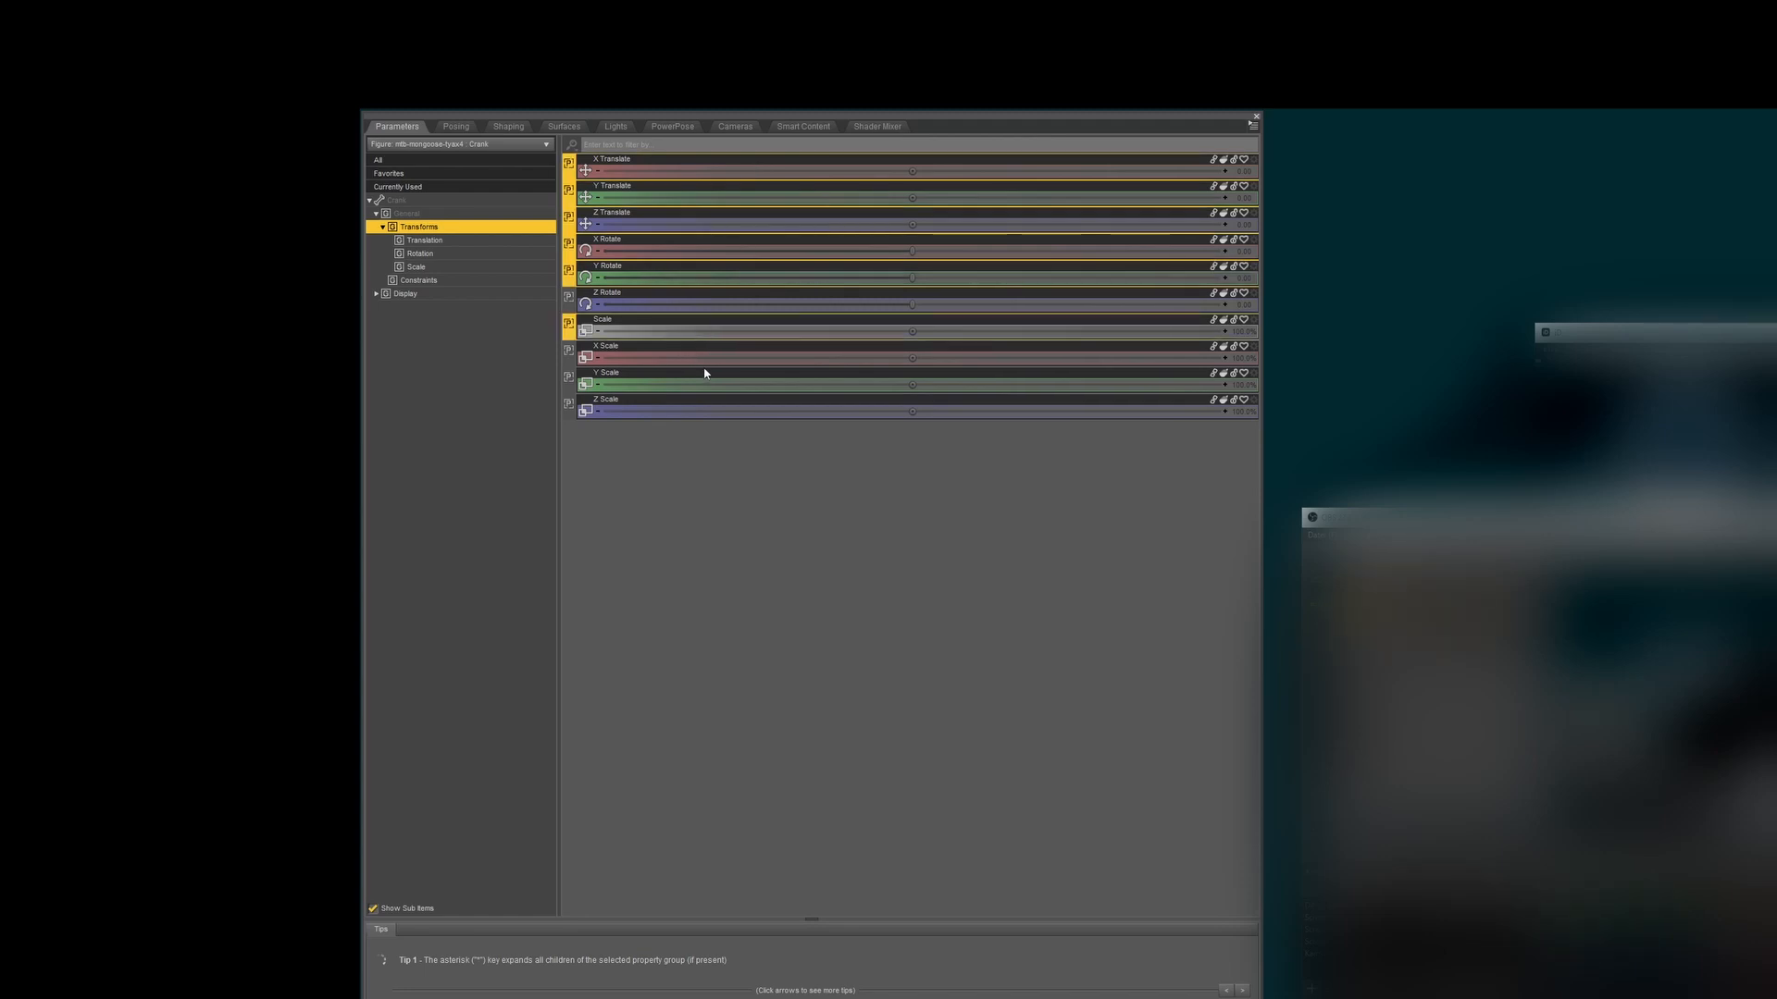
ctrl+click(705, 359)
ctrl+click(706, 381)
ctrl+click(706, 409)
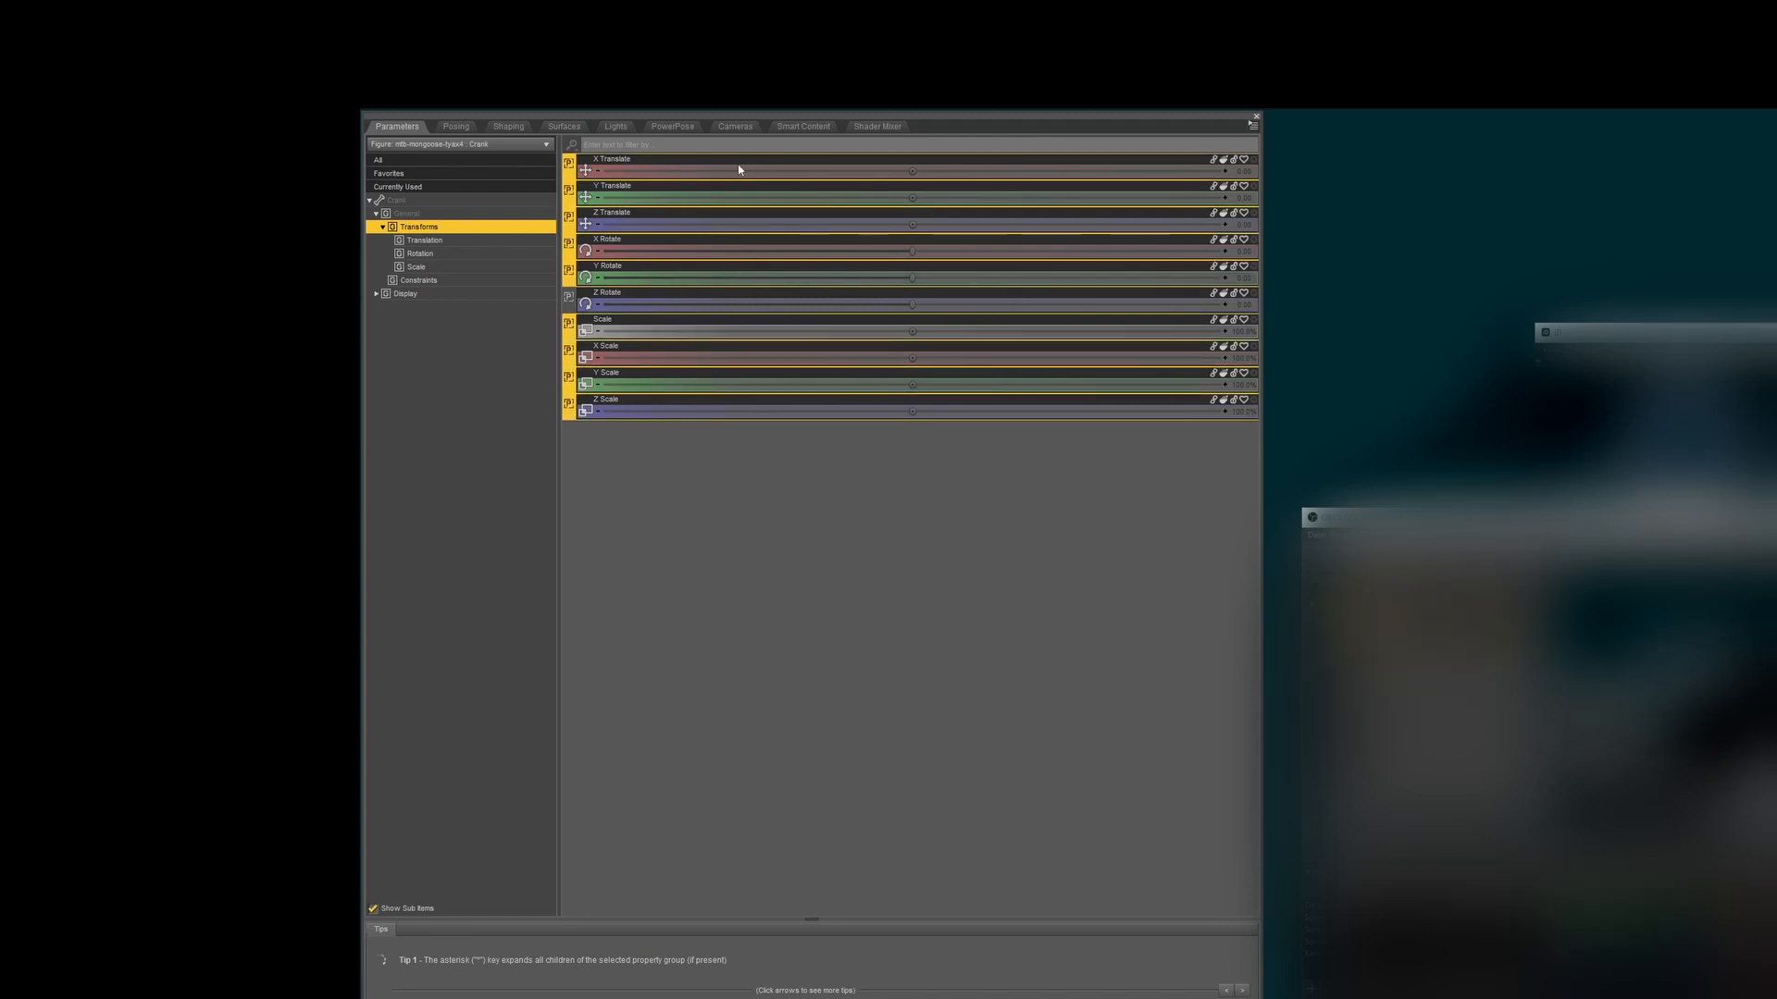
right_click(695, 452)
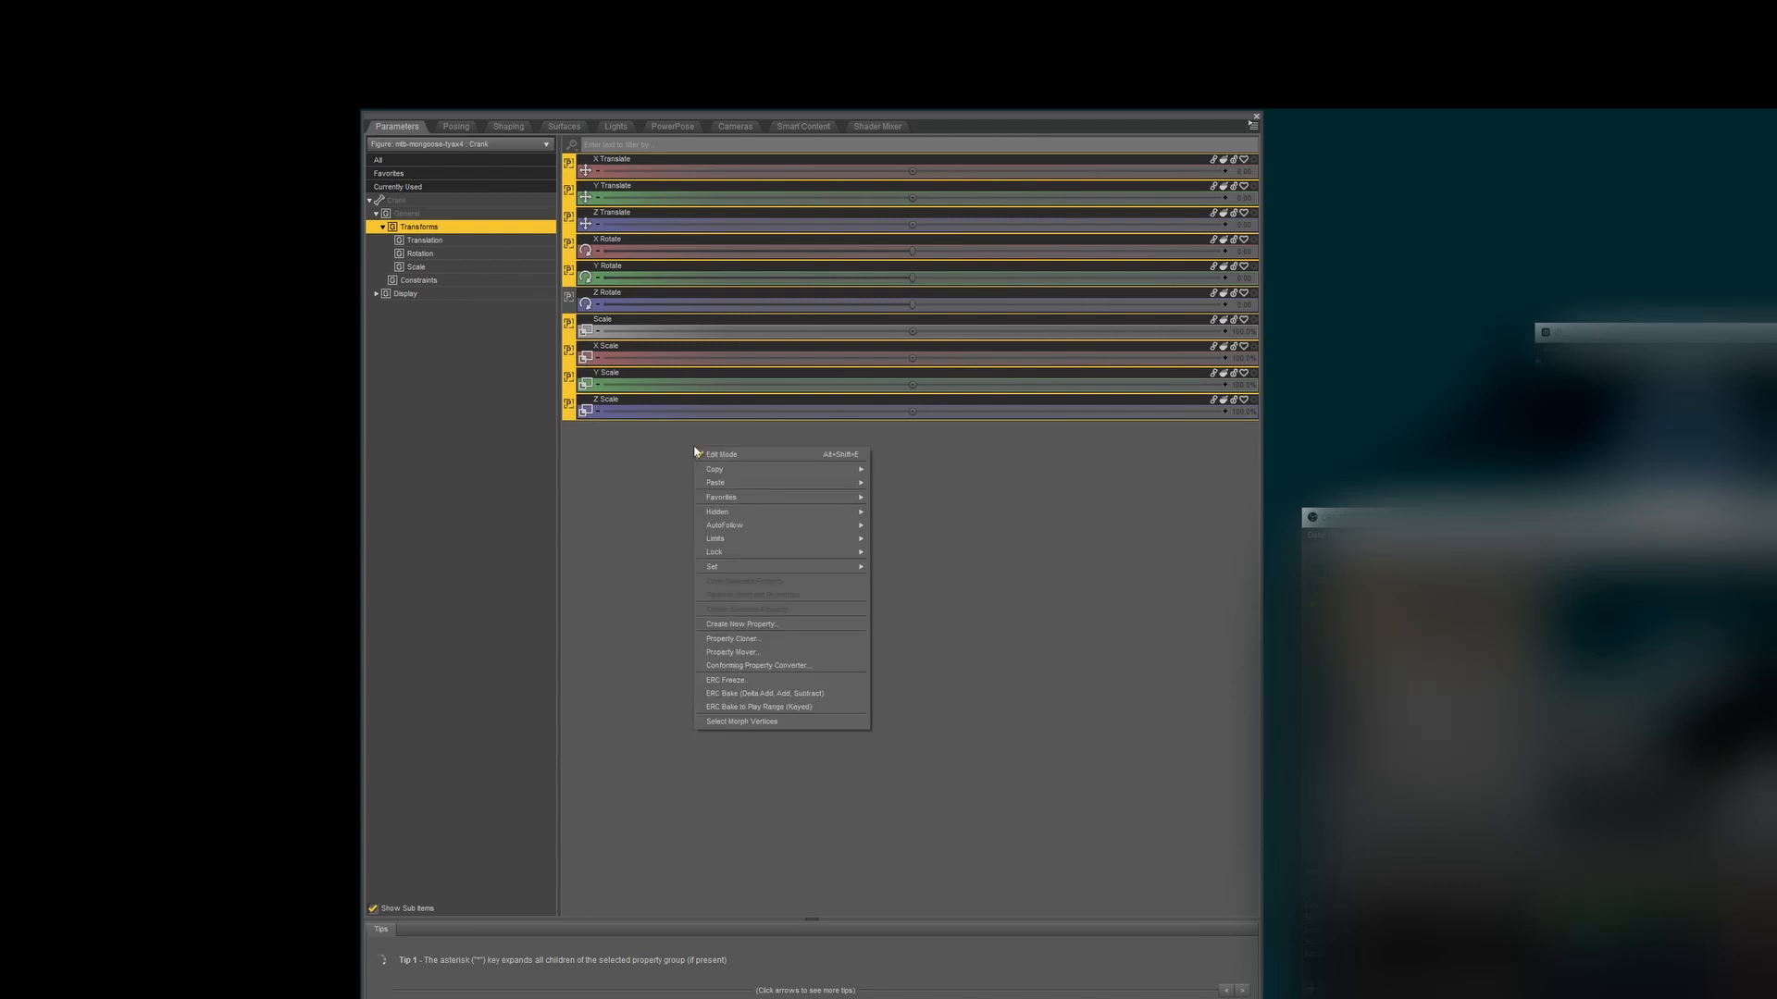
mouse_move(736, 515)
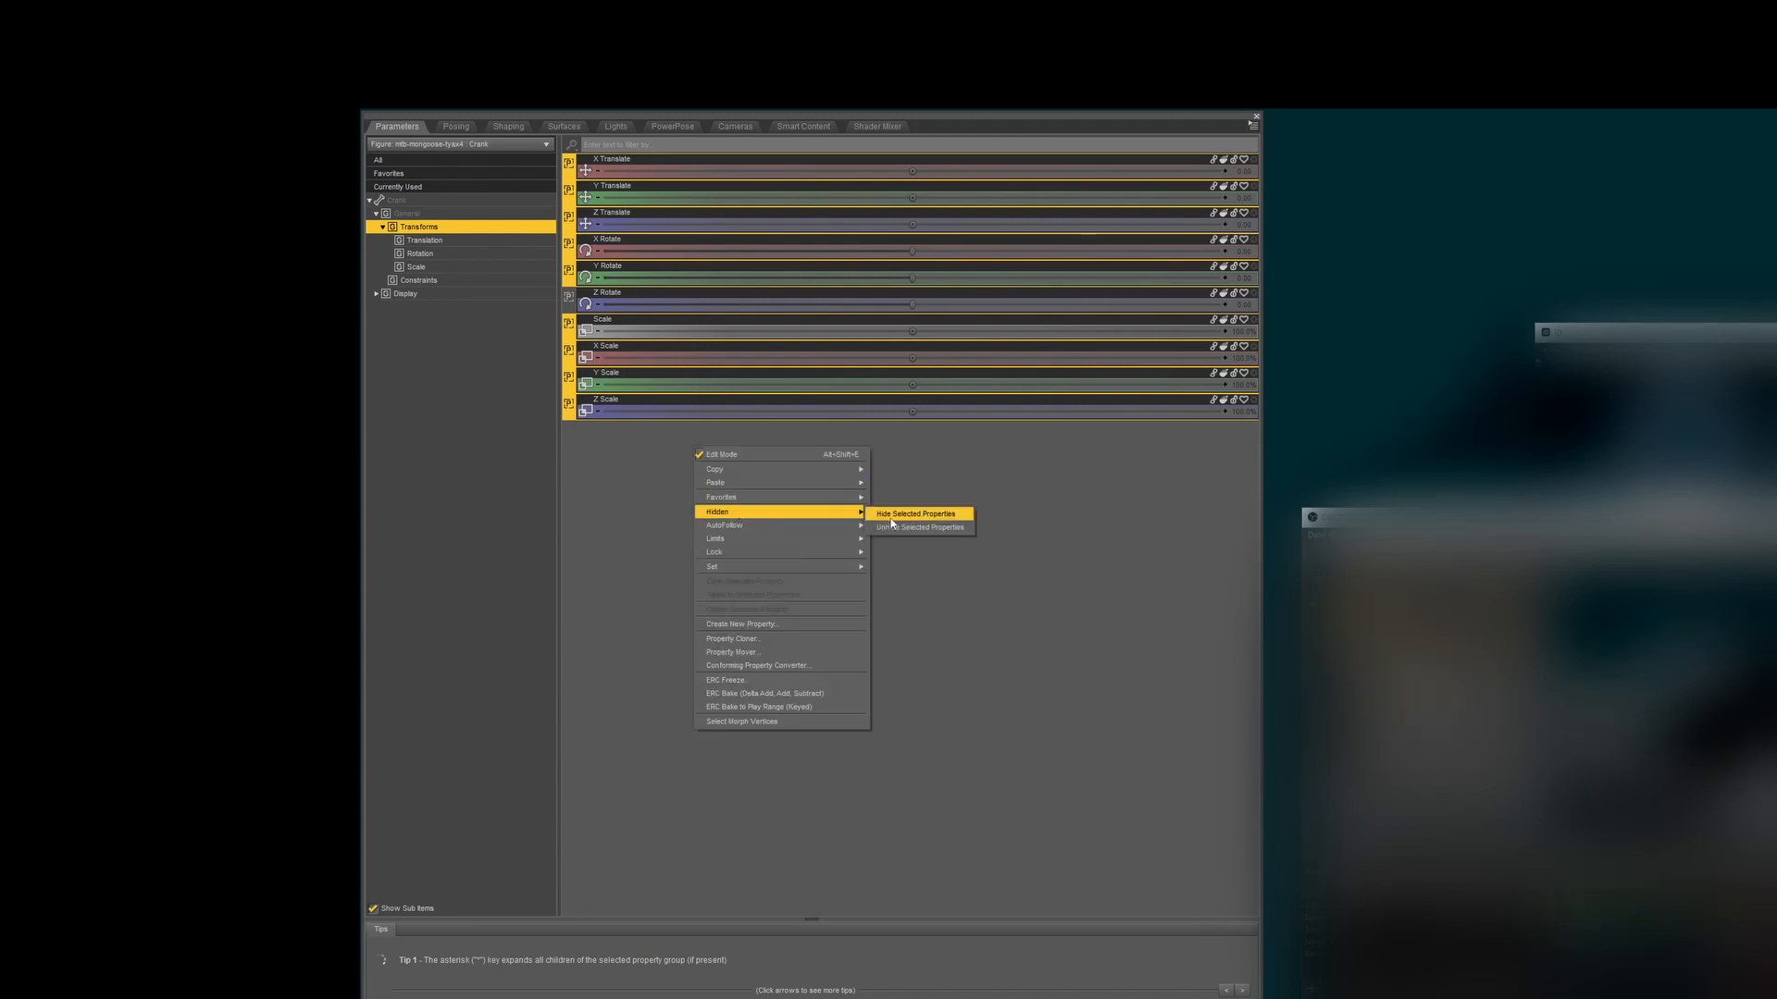
click(907, 518)
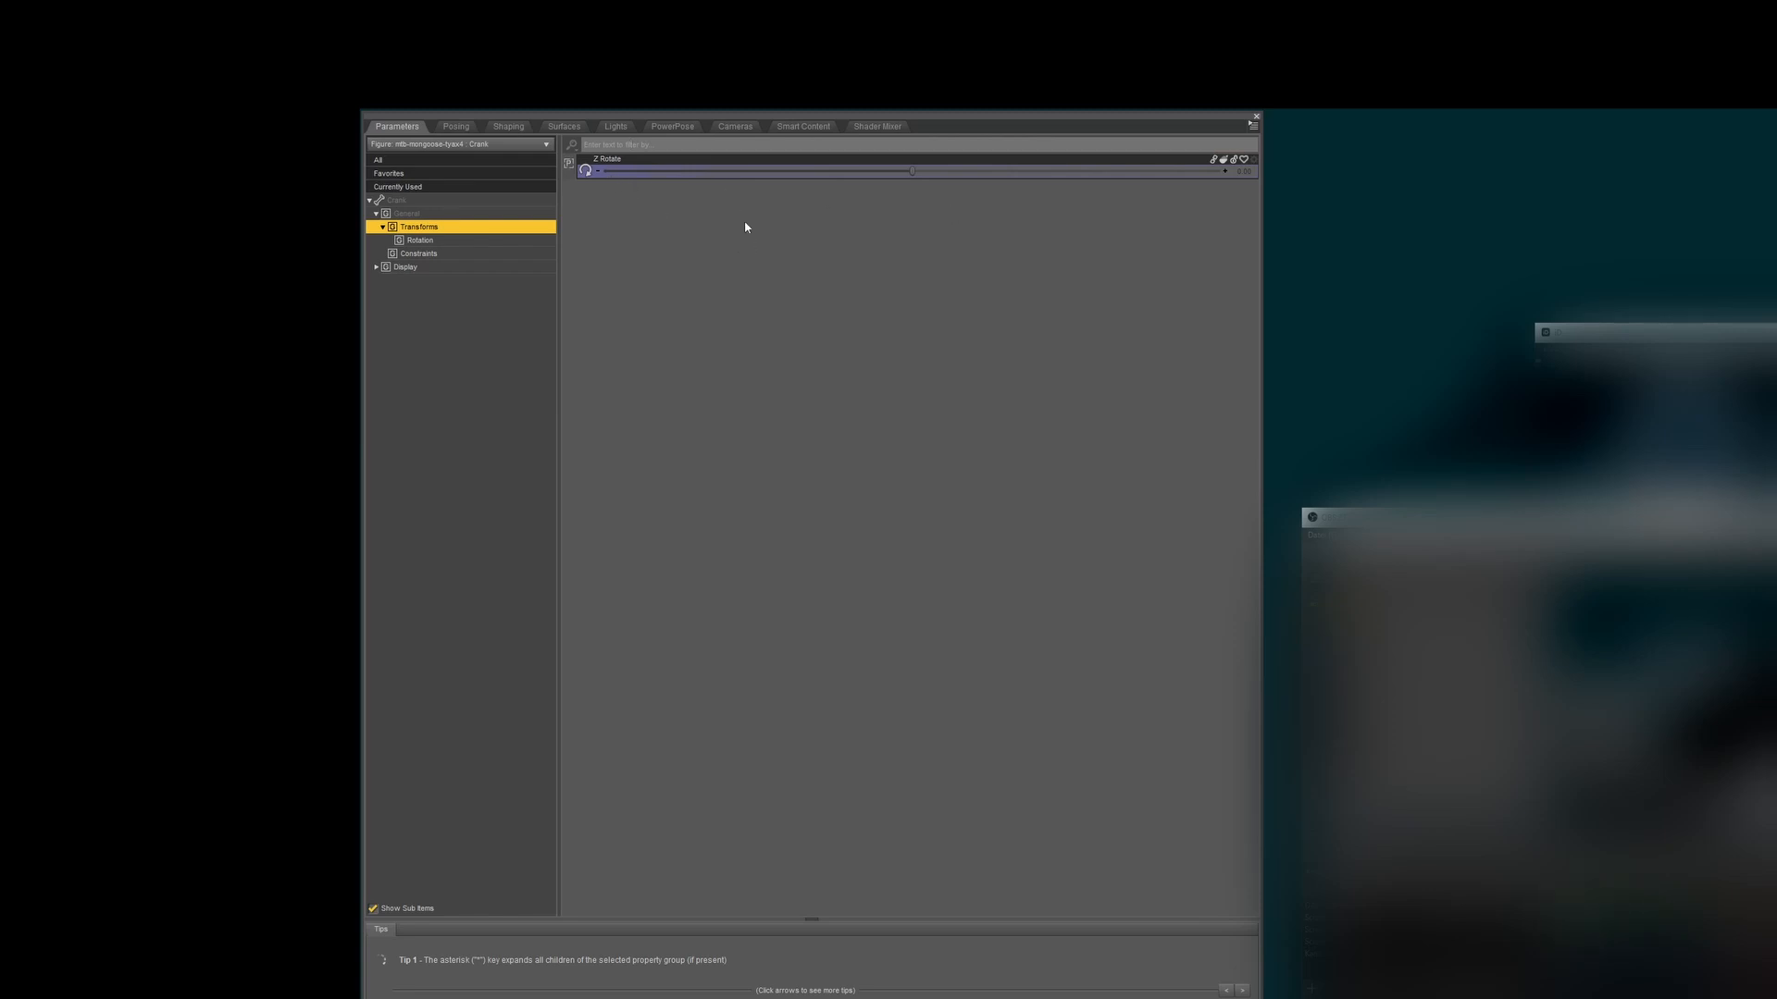
Turn on the display of the Crank bone's hidden properties and turn it off again.
click(1254, 126)
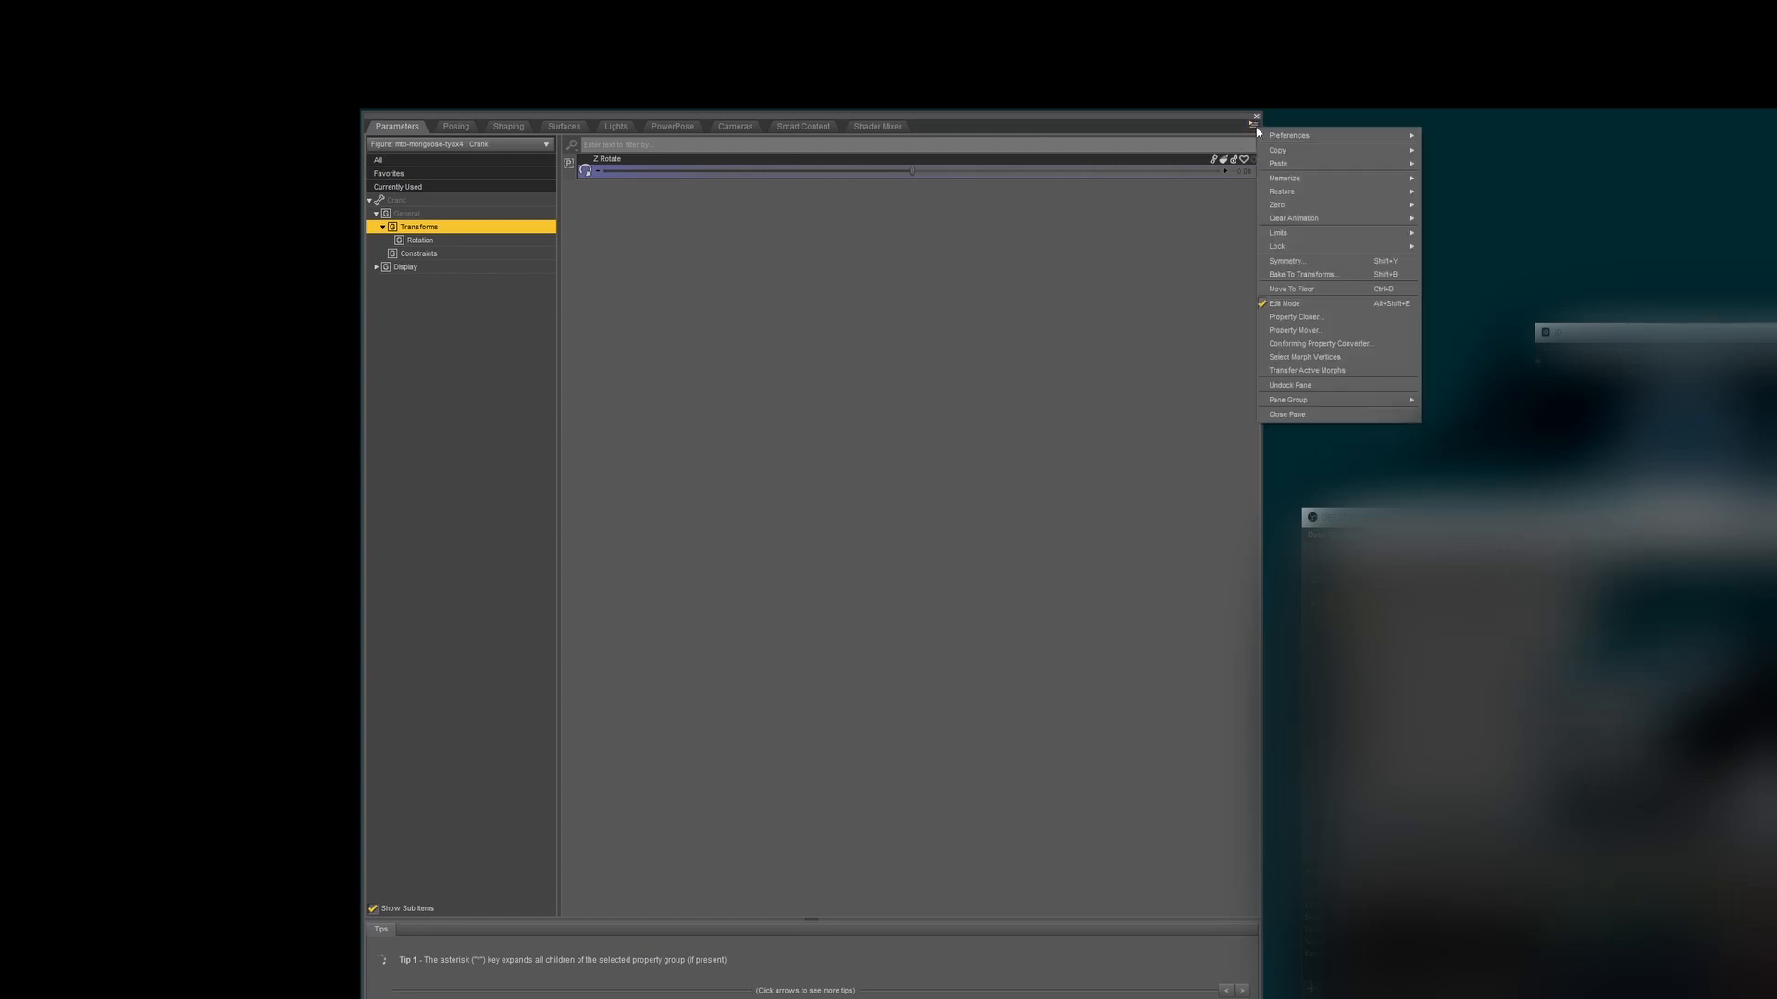
mouse_move(1291, 136)
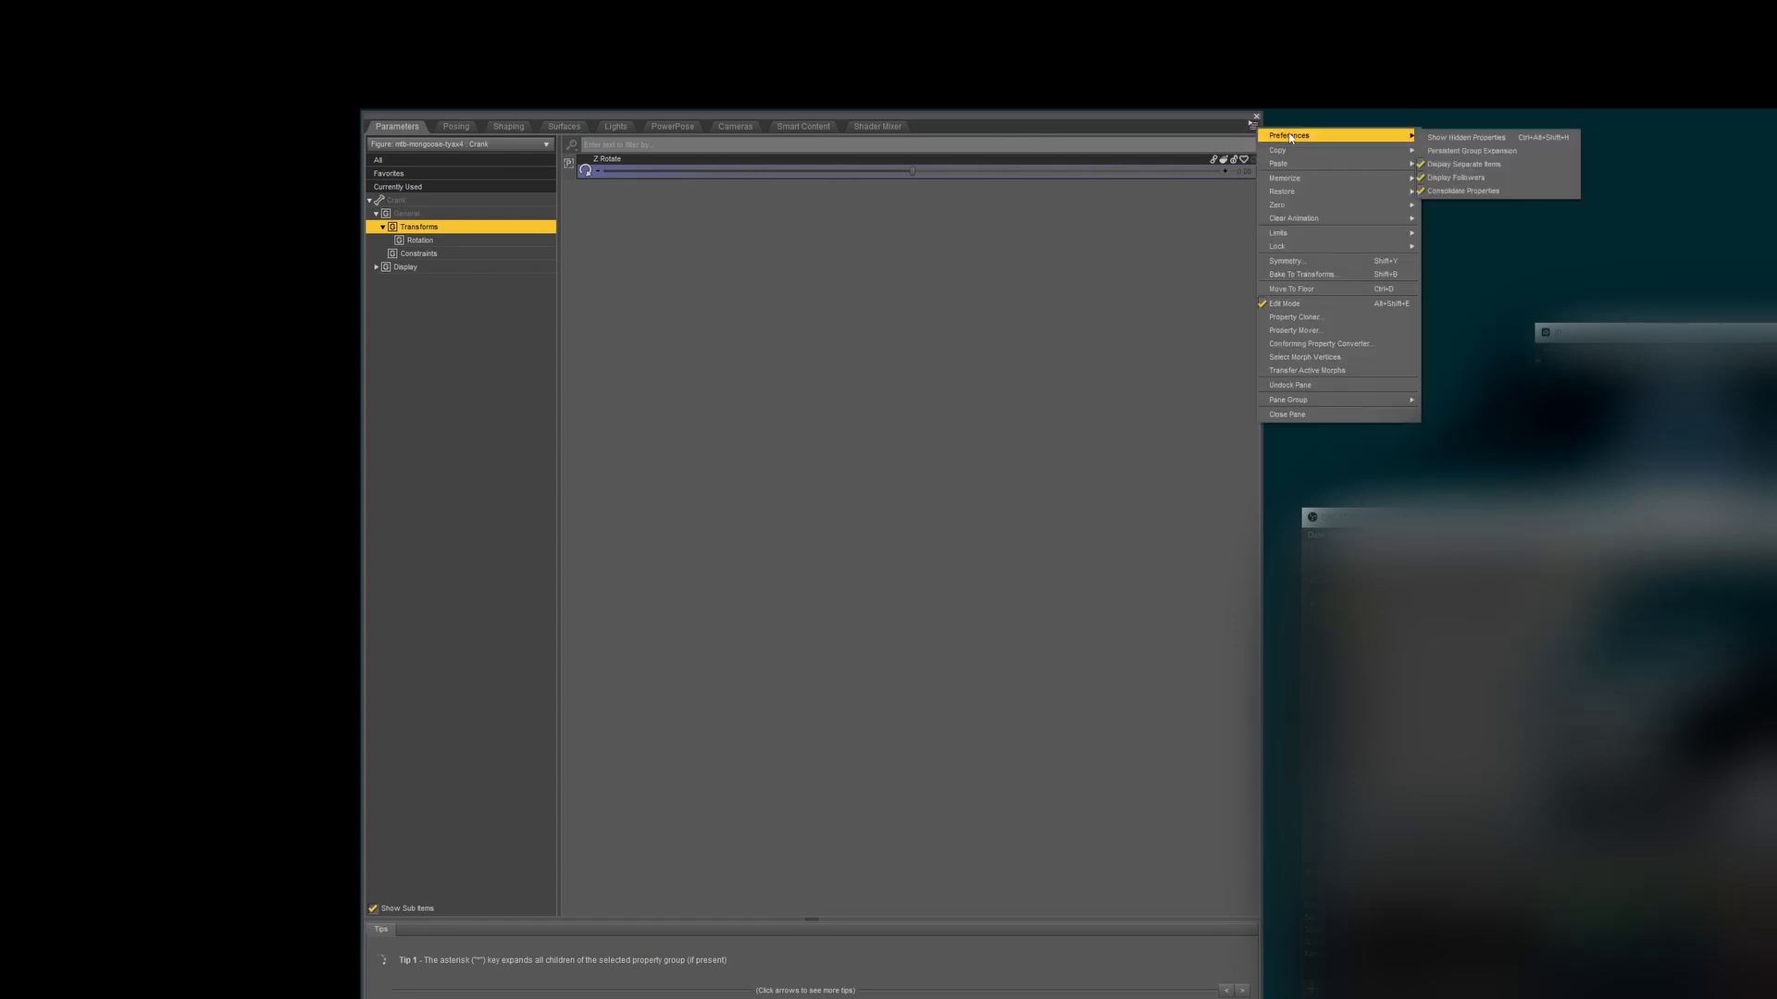
click(1452, 141)
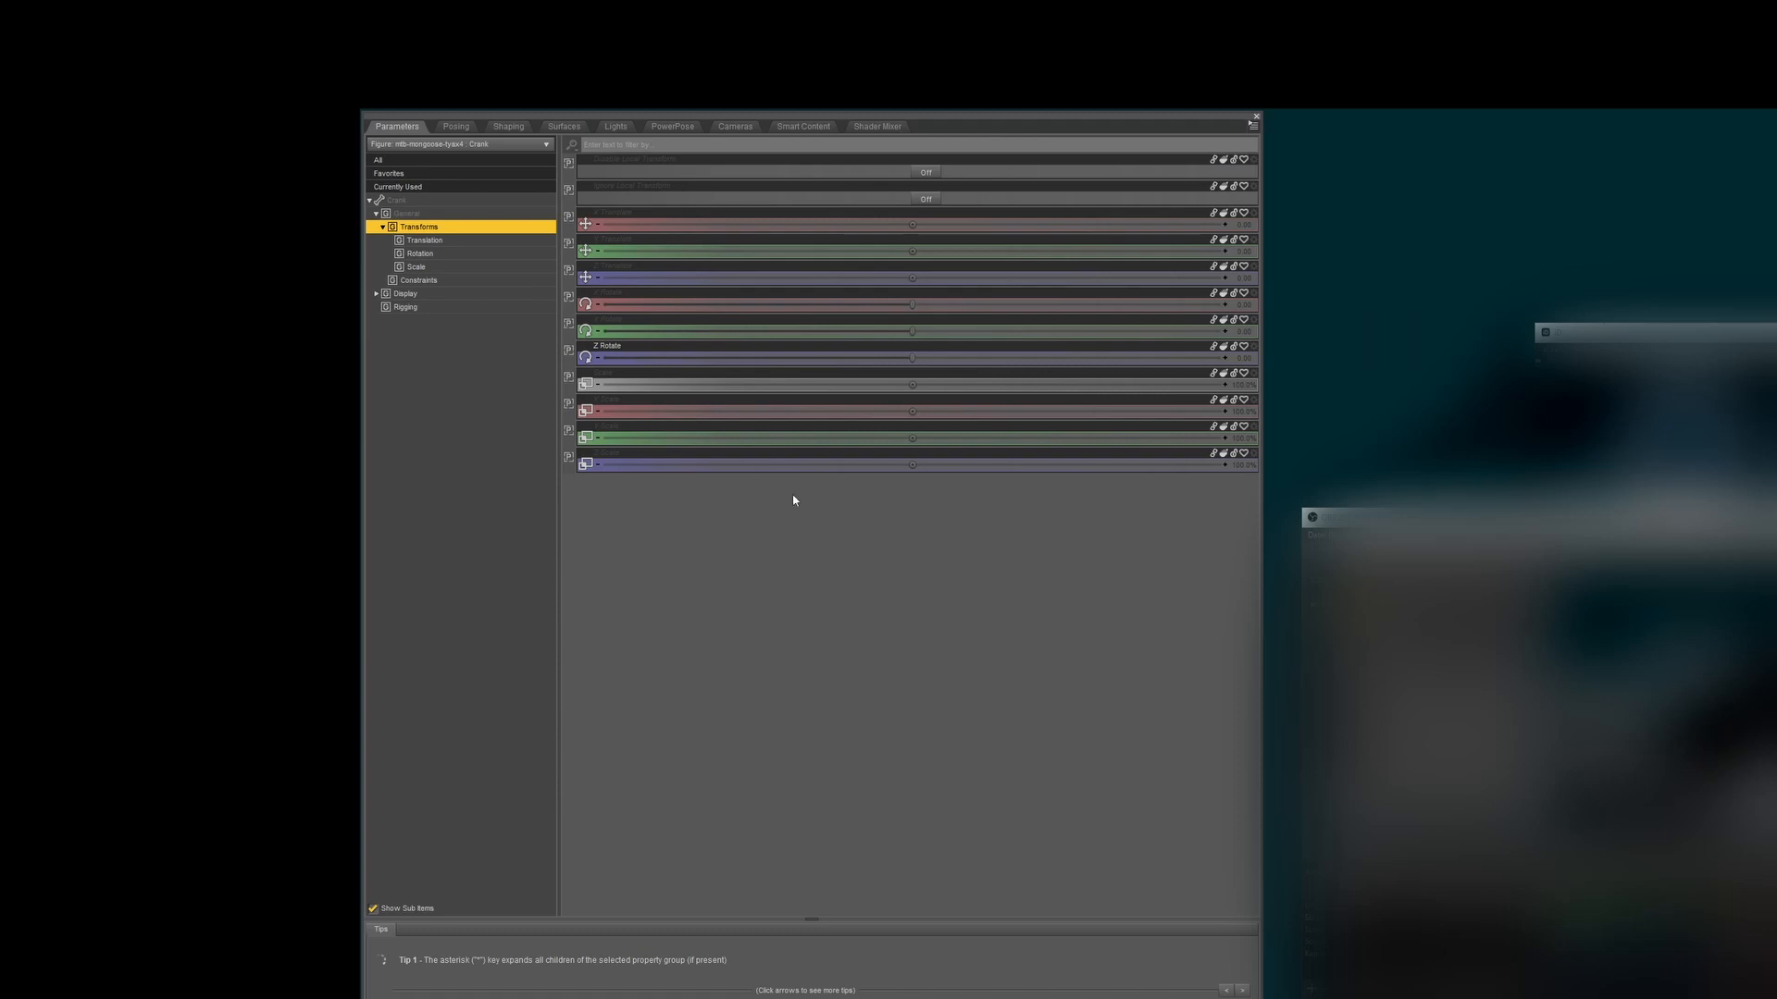
click(1253, 124)
mouse_move(1314, 137)
click(1467, 139)
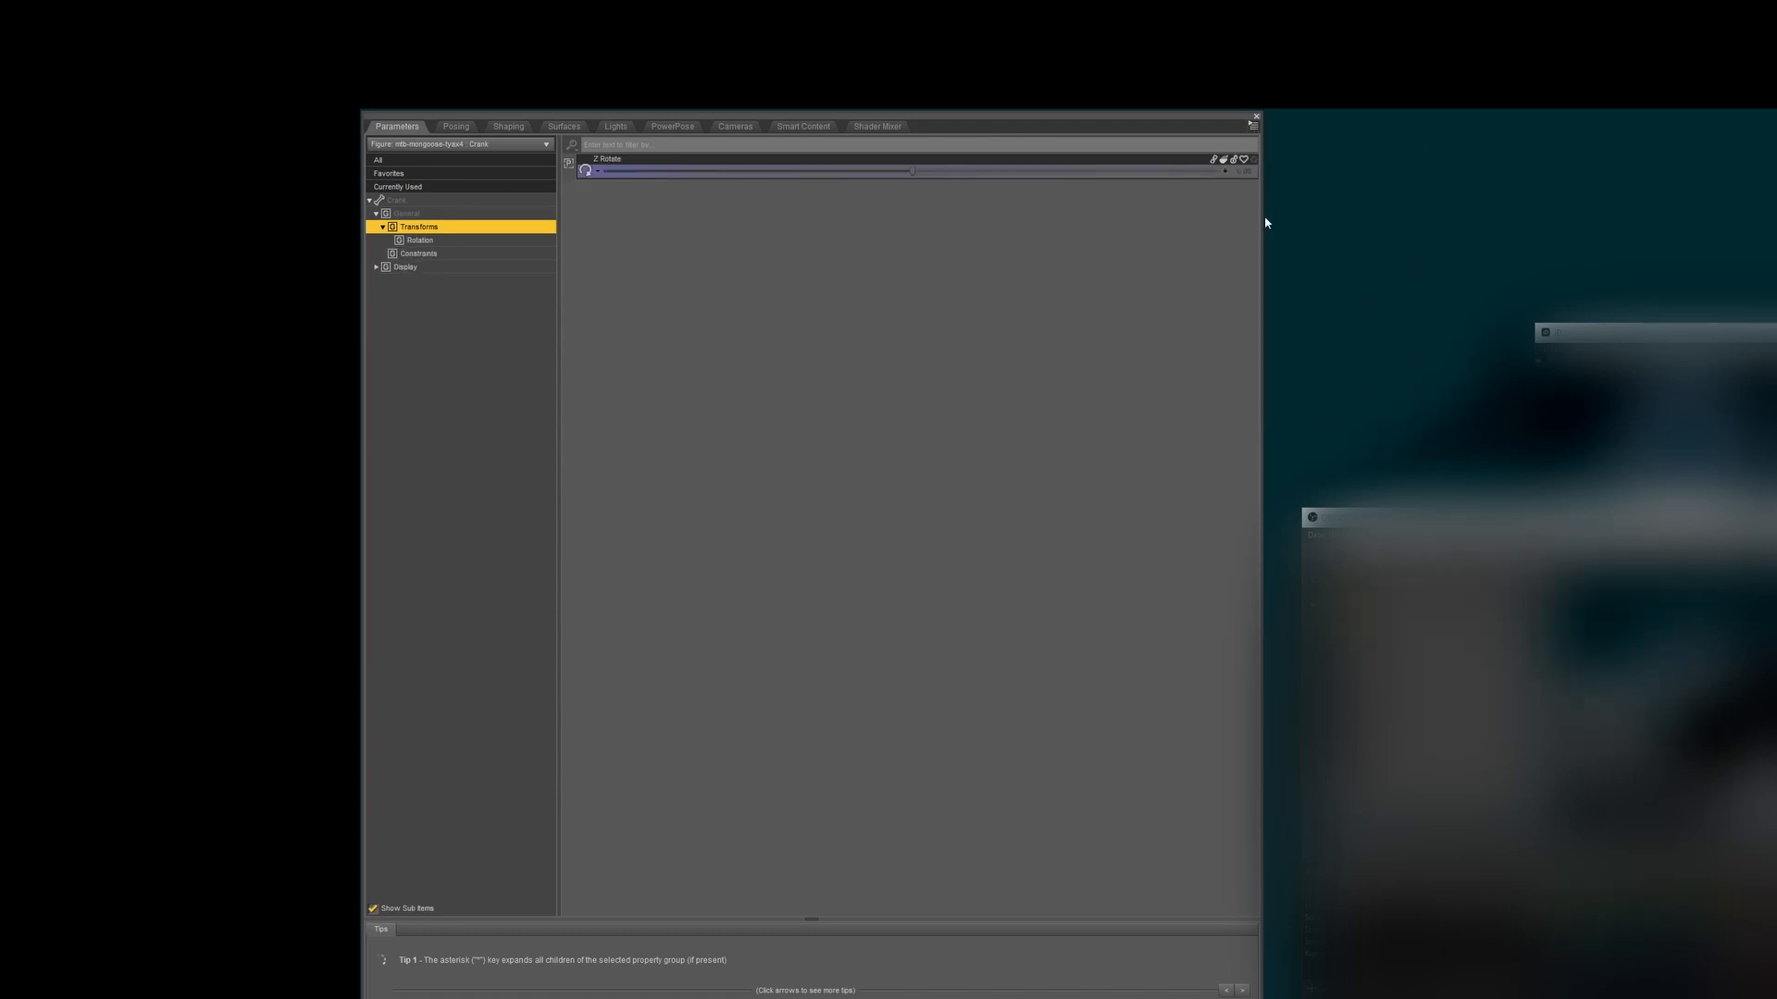
Leave Edit Mode, relabel the Crank bone's Z Rotate parameter as Rotate Crank, and disable its limits.
right_click(923, 268)
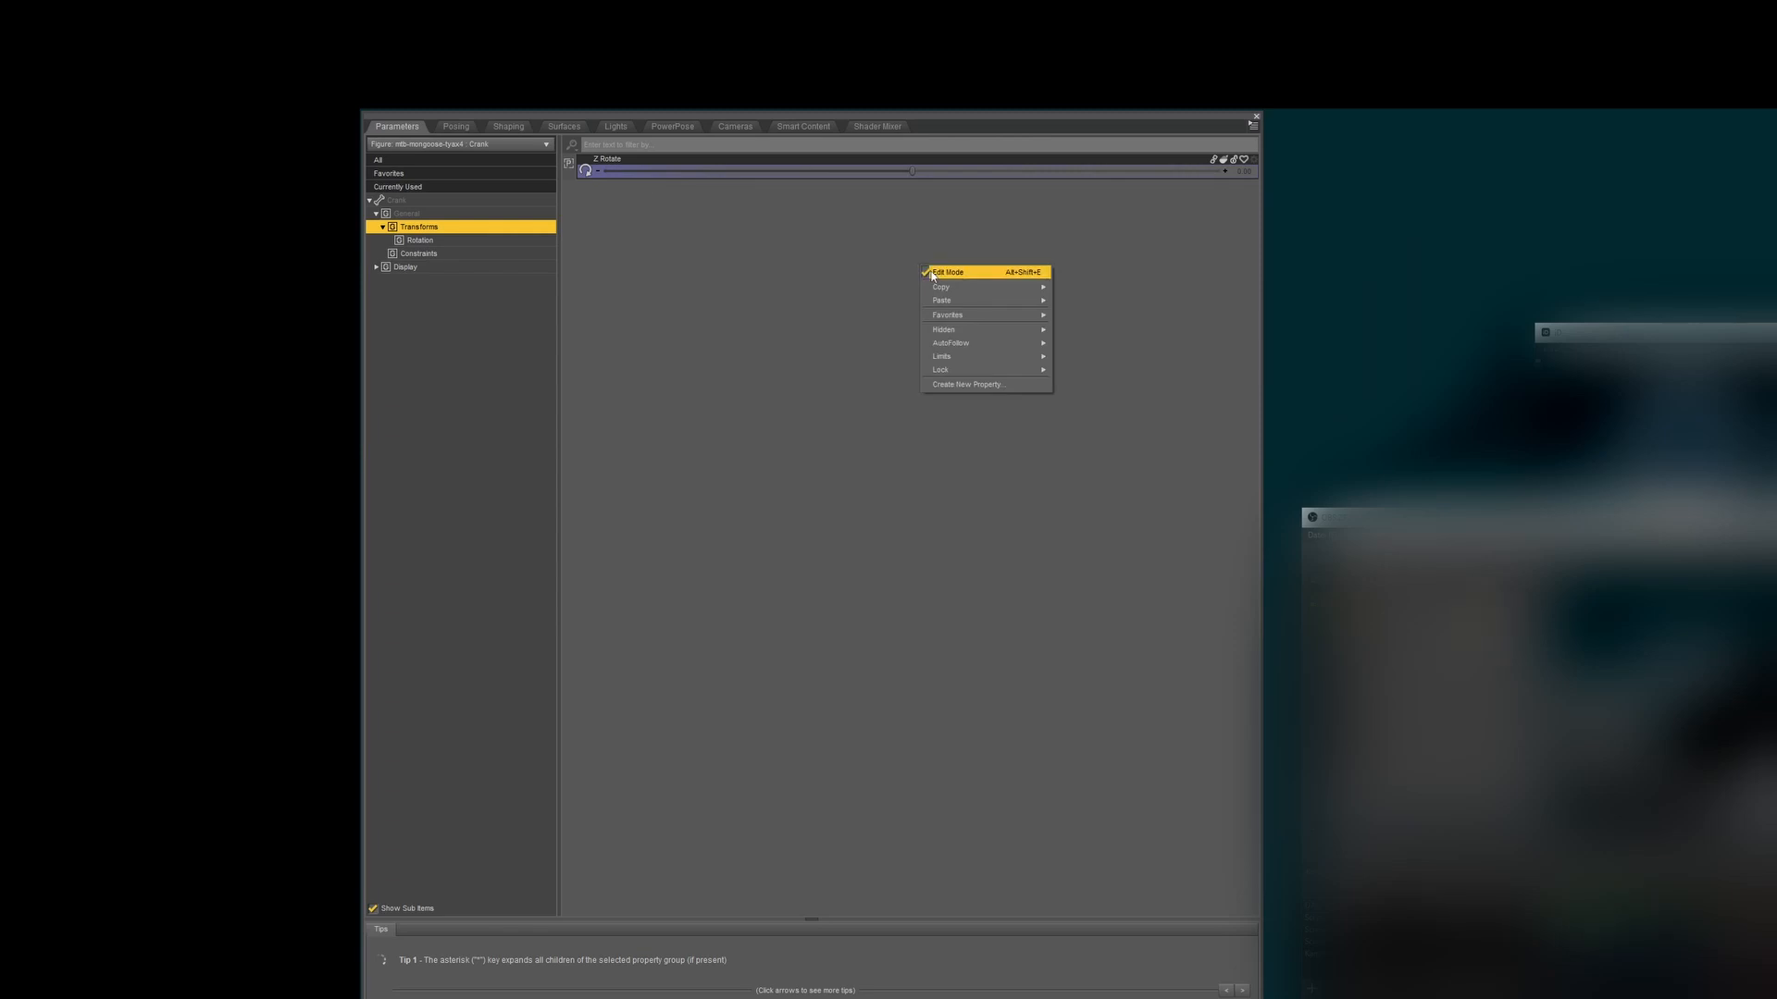
click(931, 274)
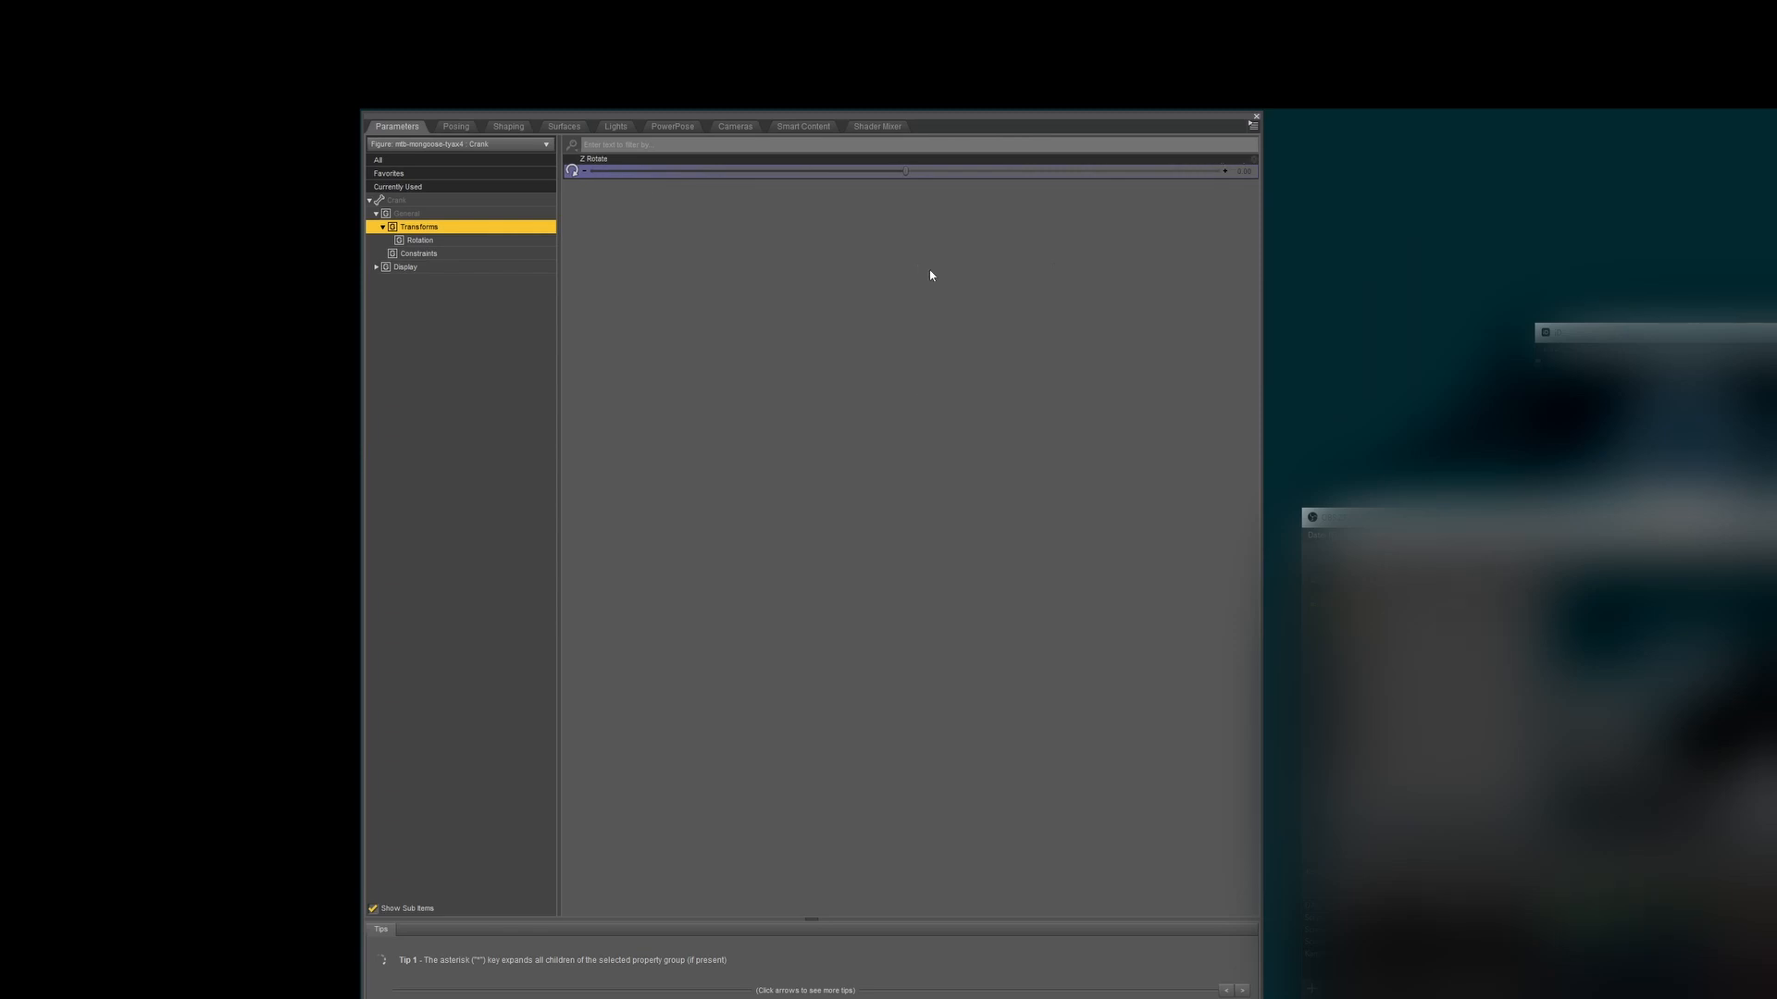
click(1254, 160)
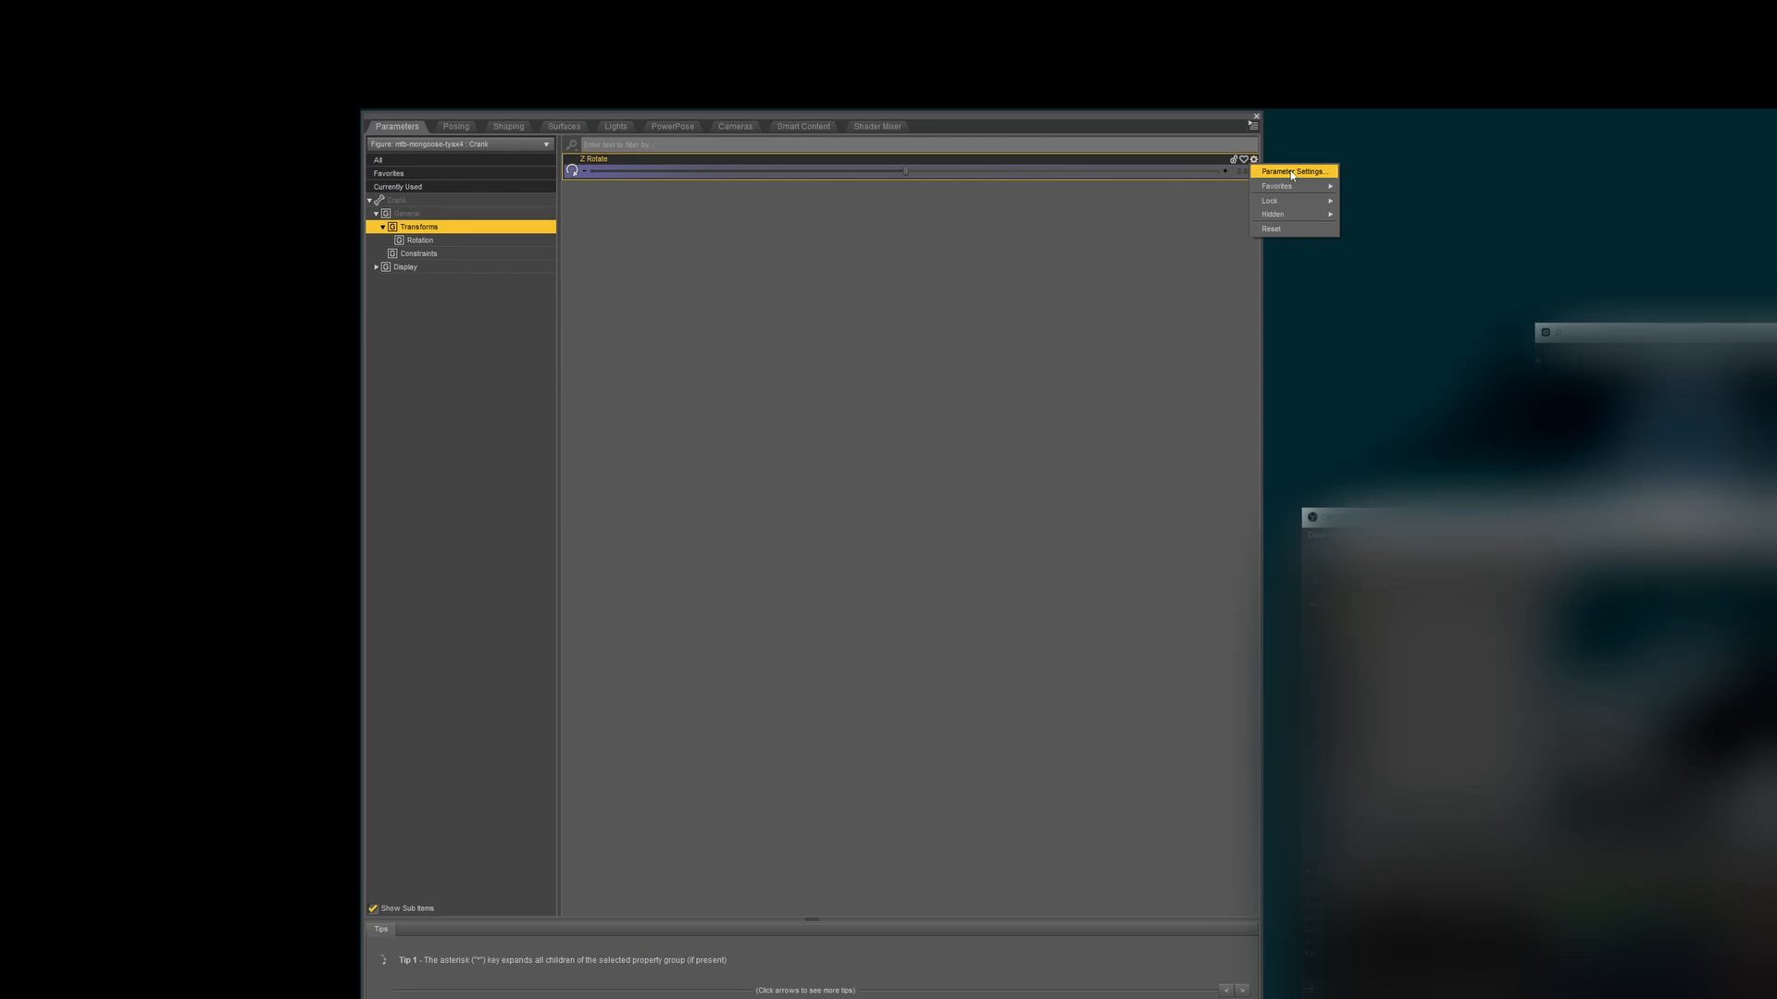
click(1292, 173)
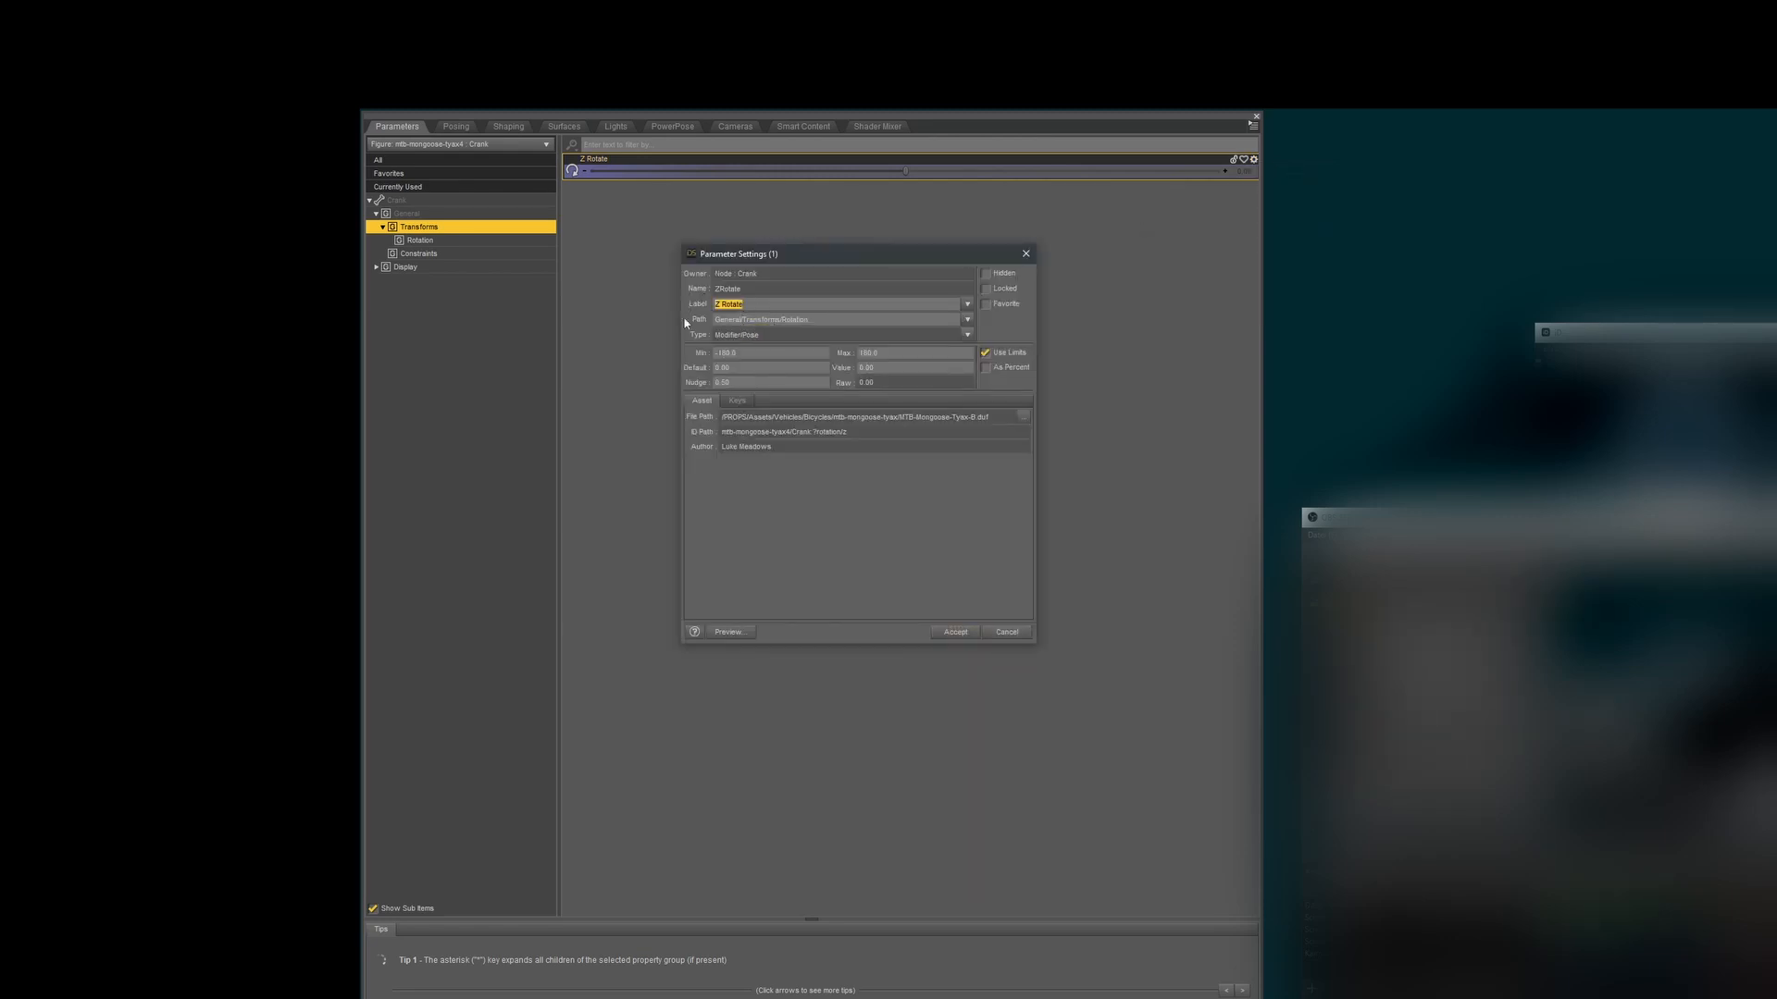
text(R)
click(983, 354)
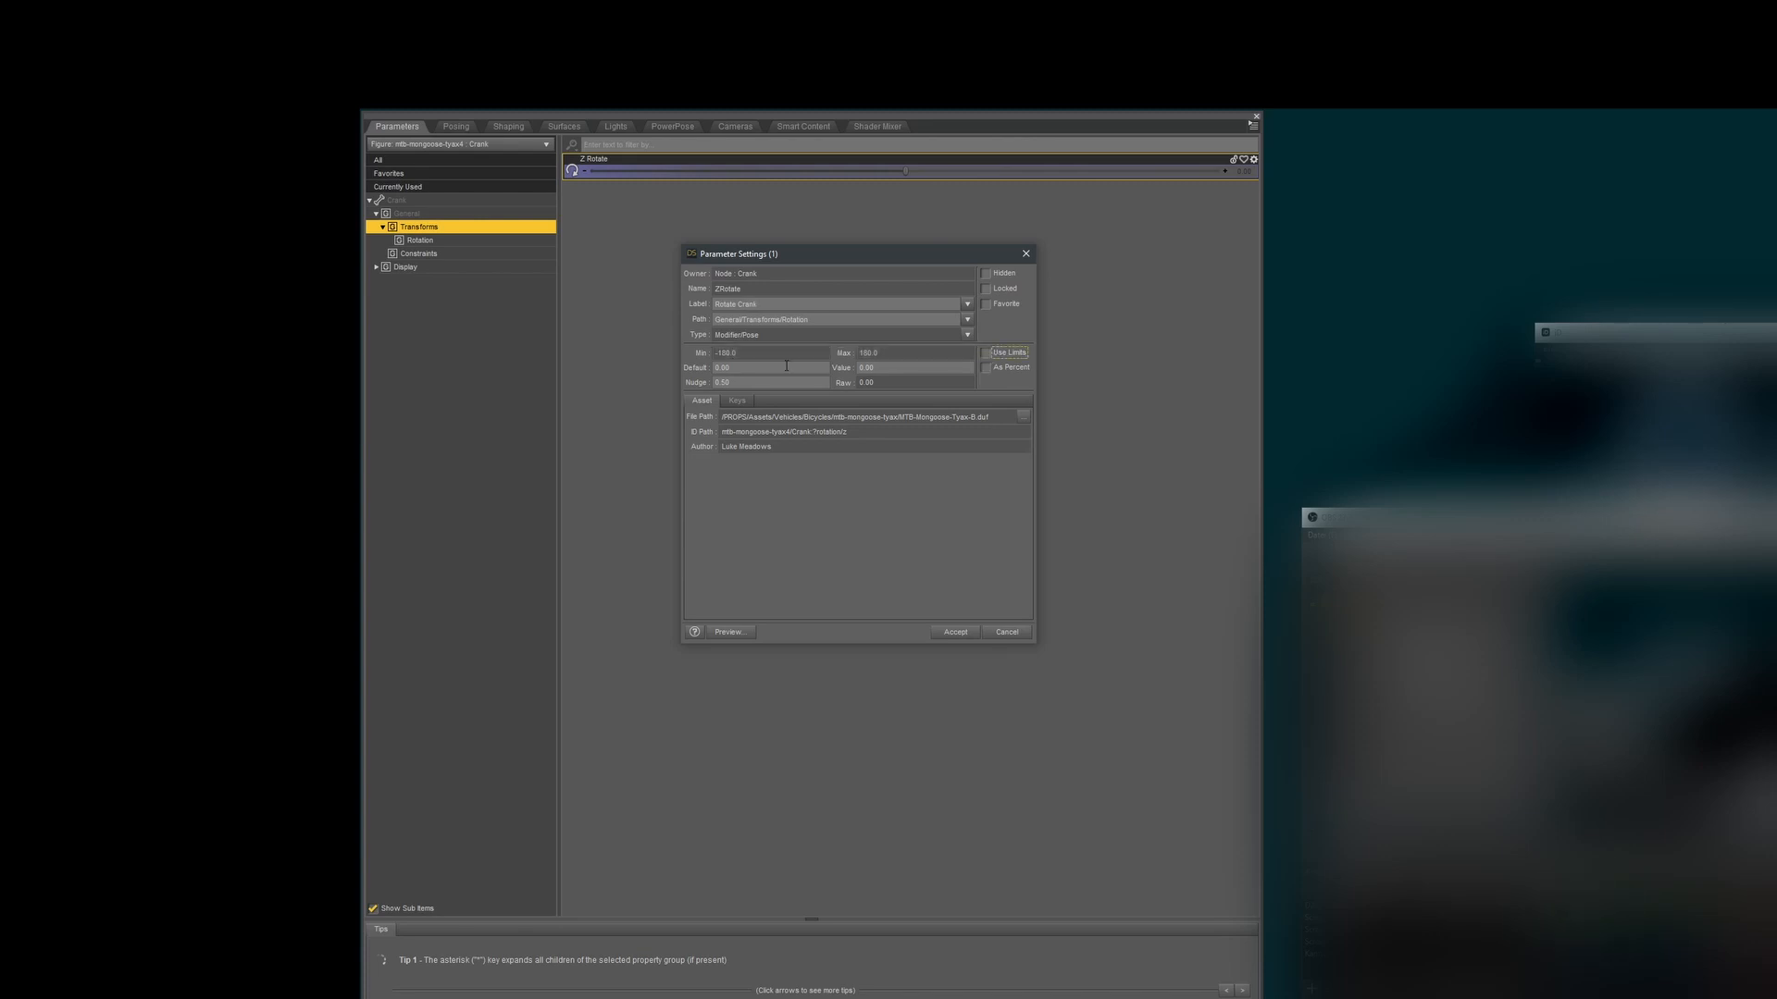
click(746, 382)
click(957, 635)
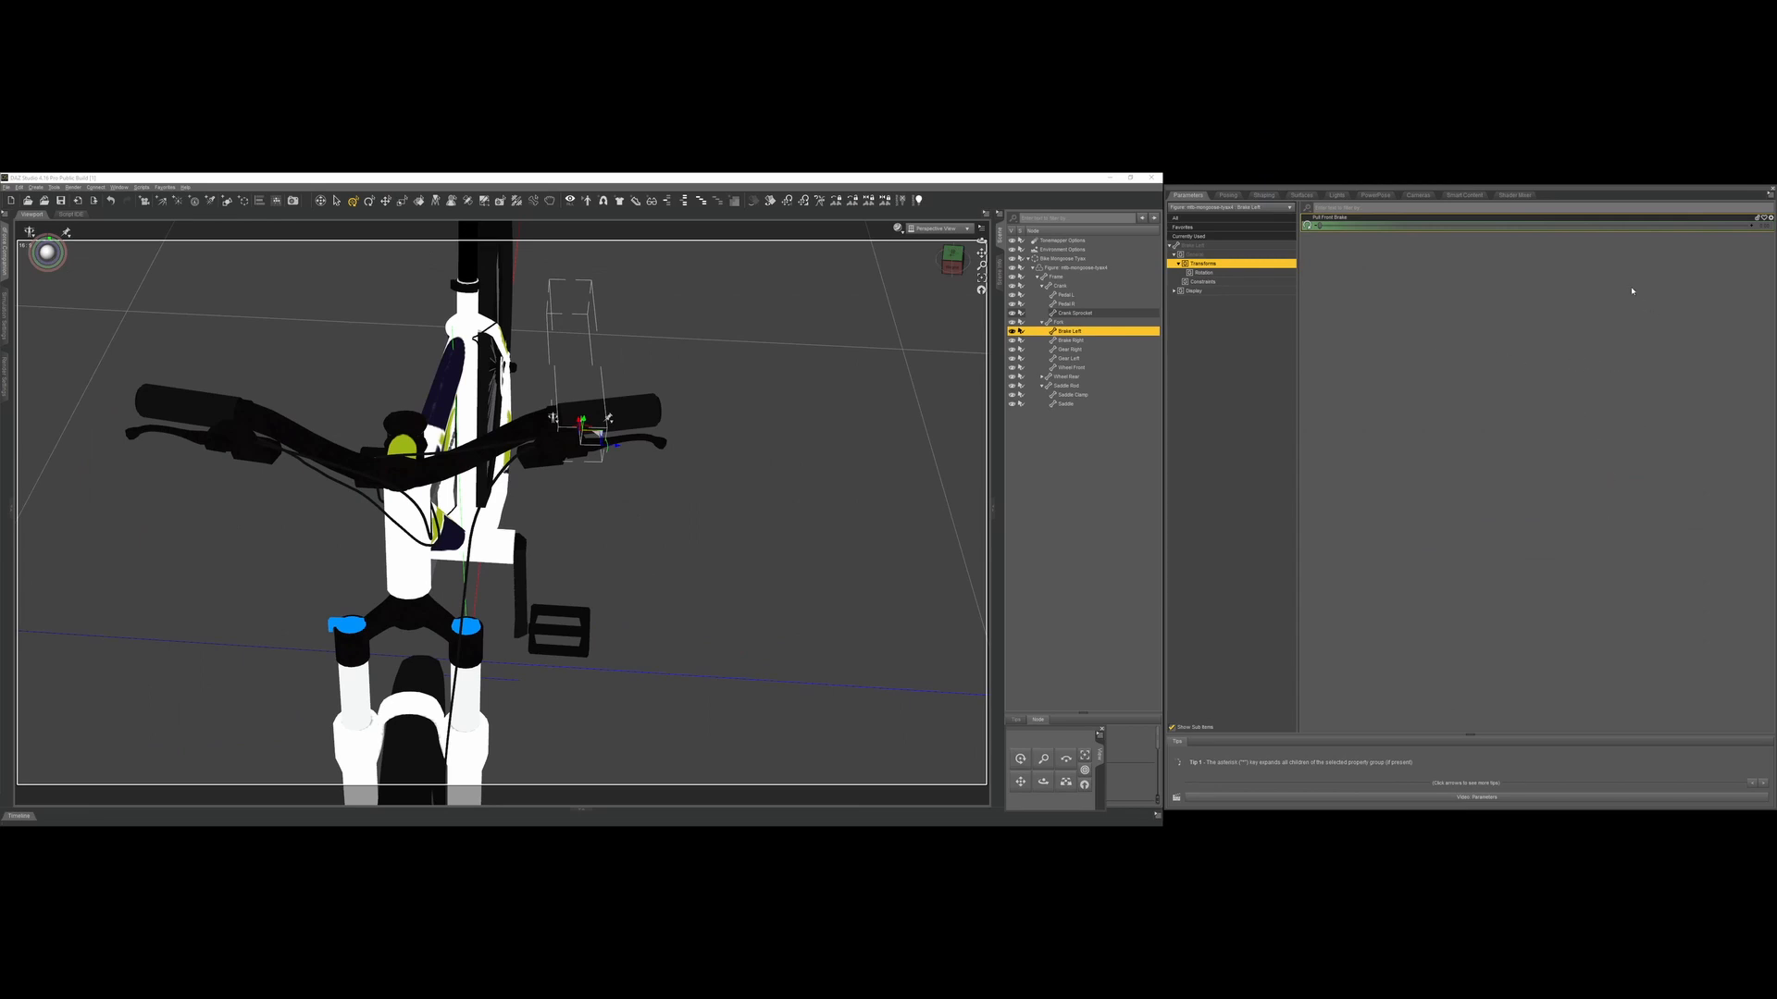
Test the Brake Left bone's single remaining rotation parameter while viewing the brake lever.
click(1594, 444)
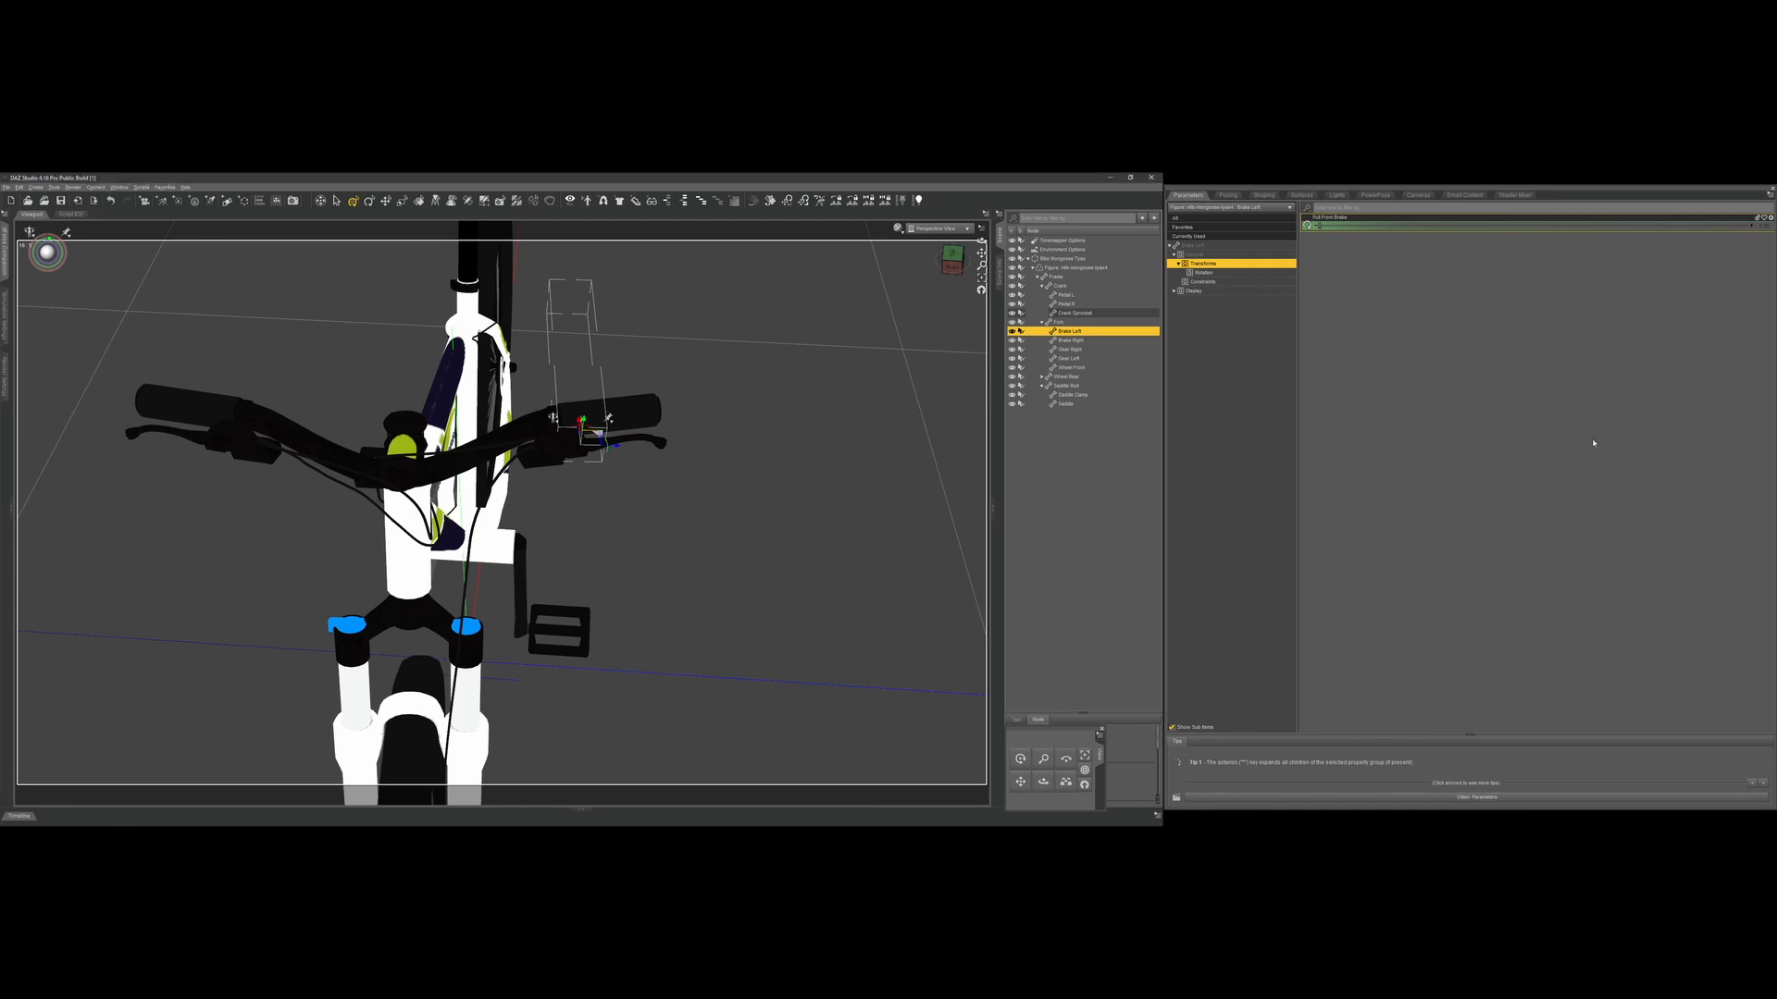
drag(1332, 229, 1585, 229)
click(953, 260)
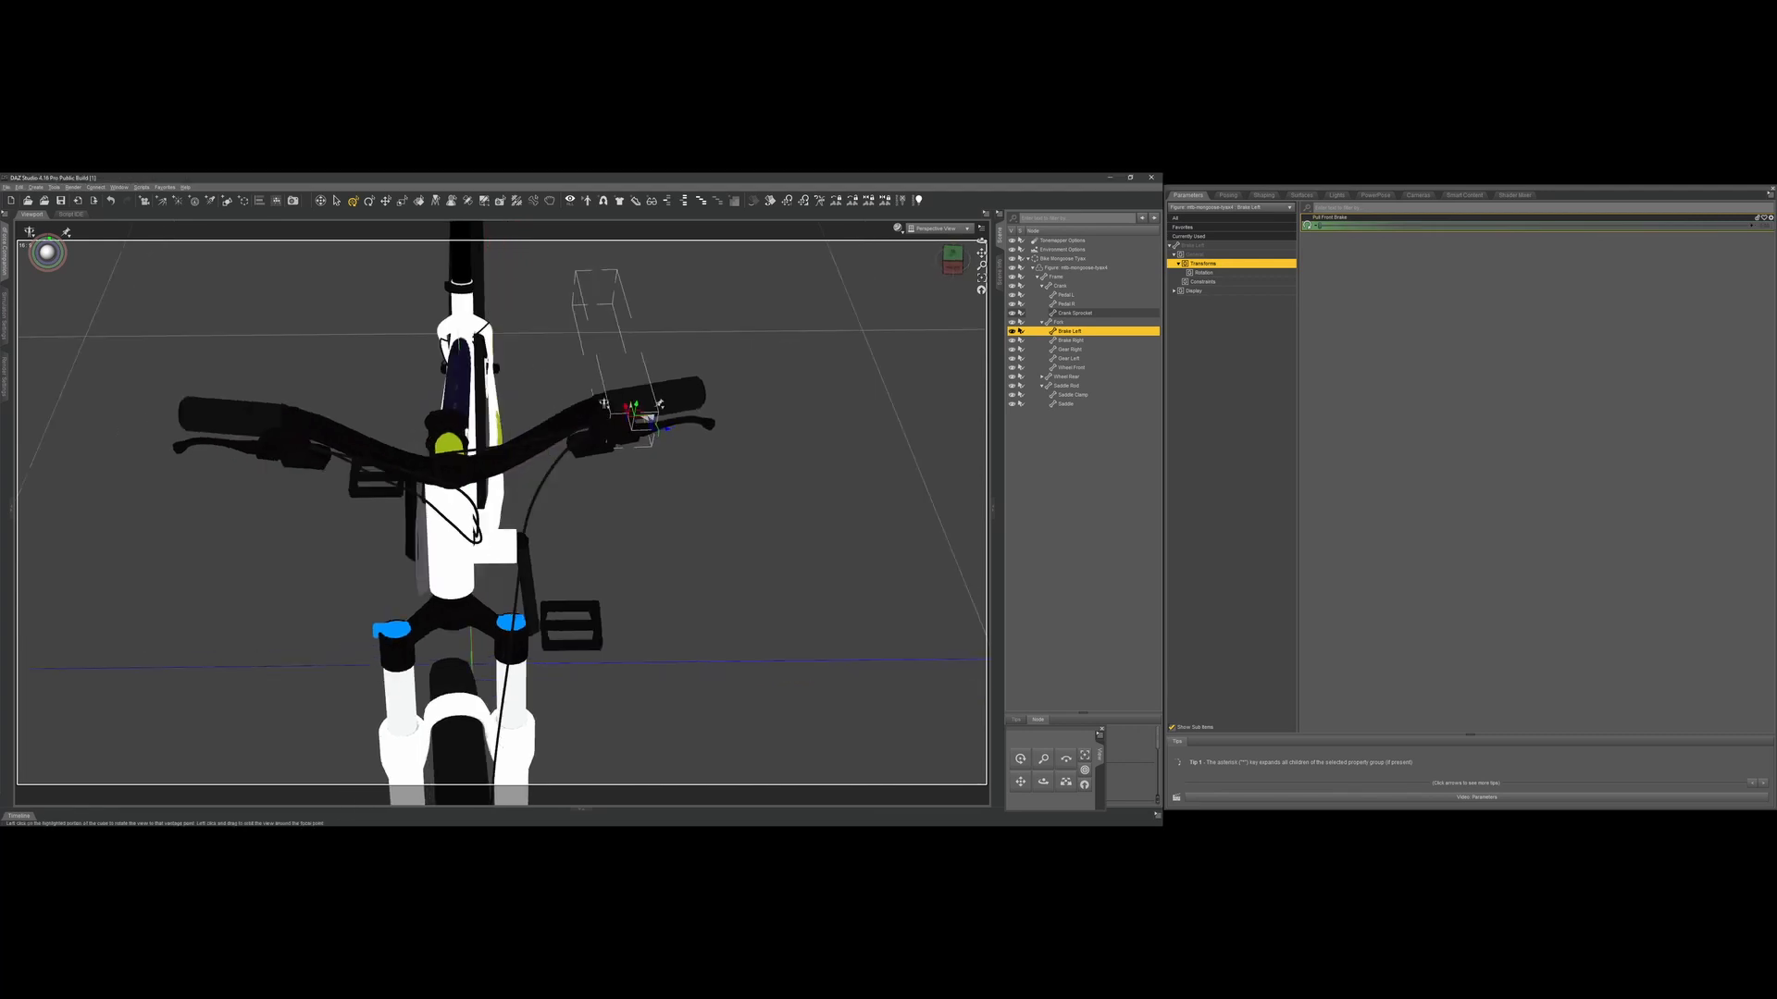
Select the Saddle Rod bone and test its X and Y translation along the seat tube.
drag(953, 260, 998, 252)
scroll(849, 406, down, 3)
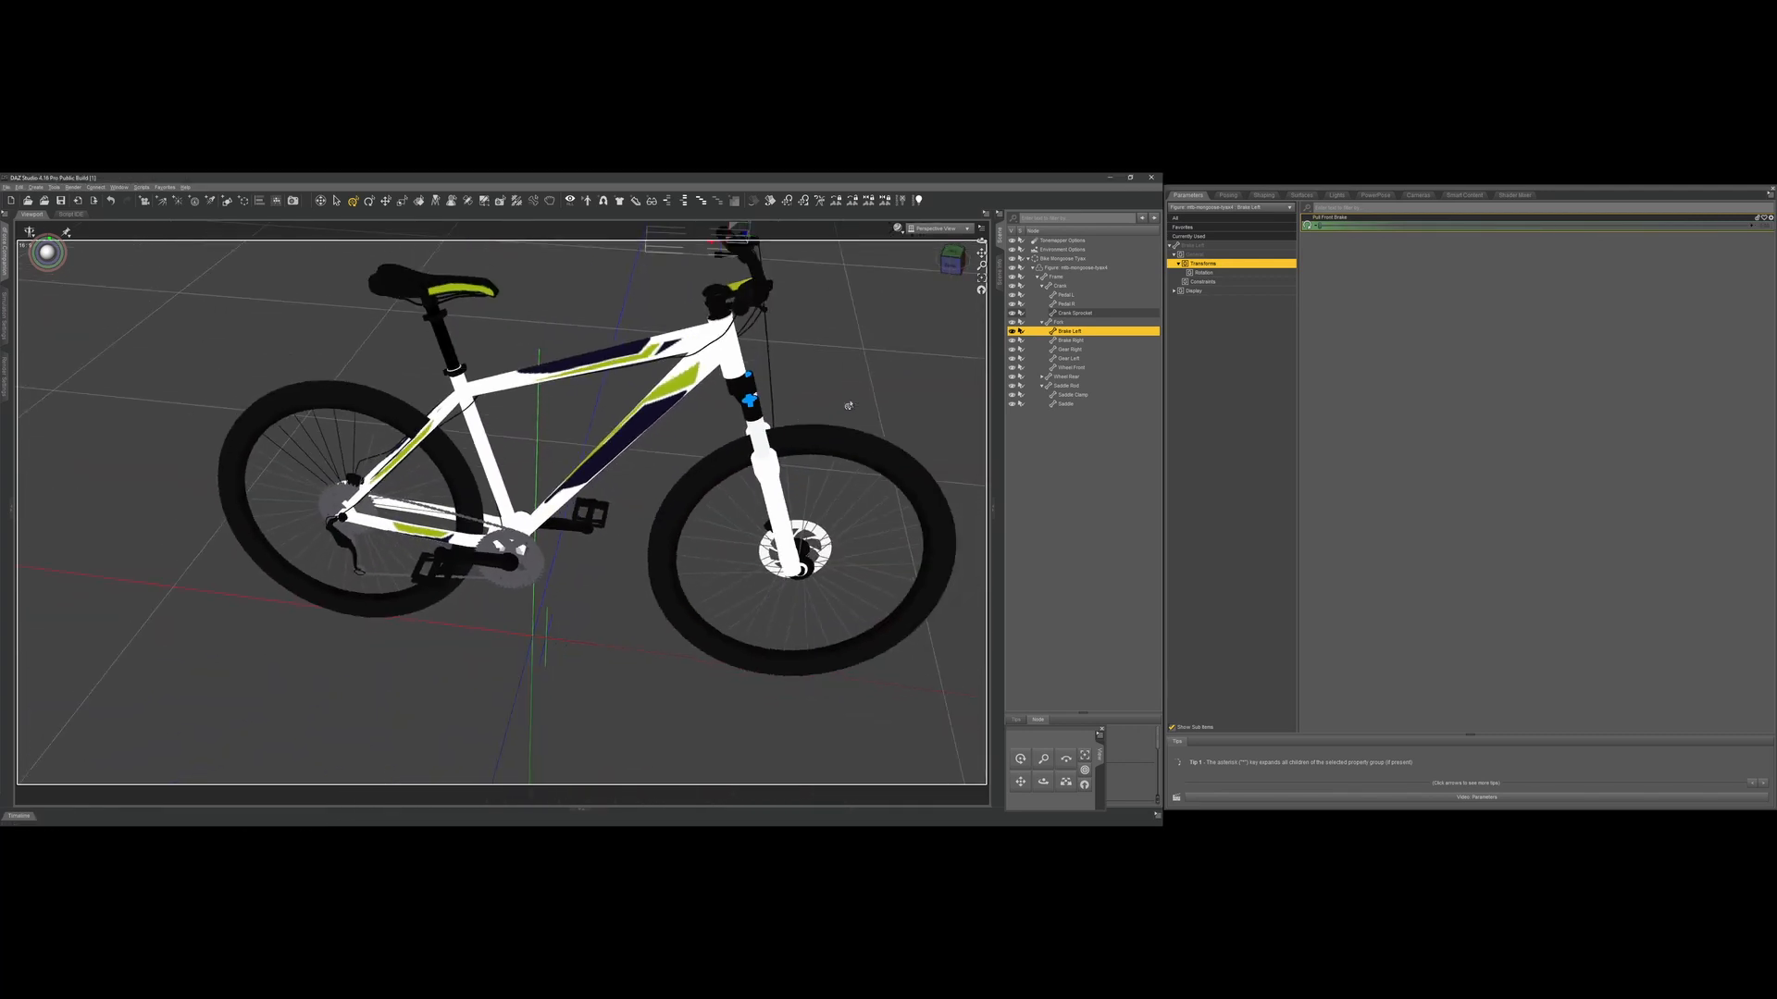
click(1066, 387)
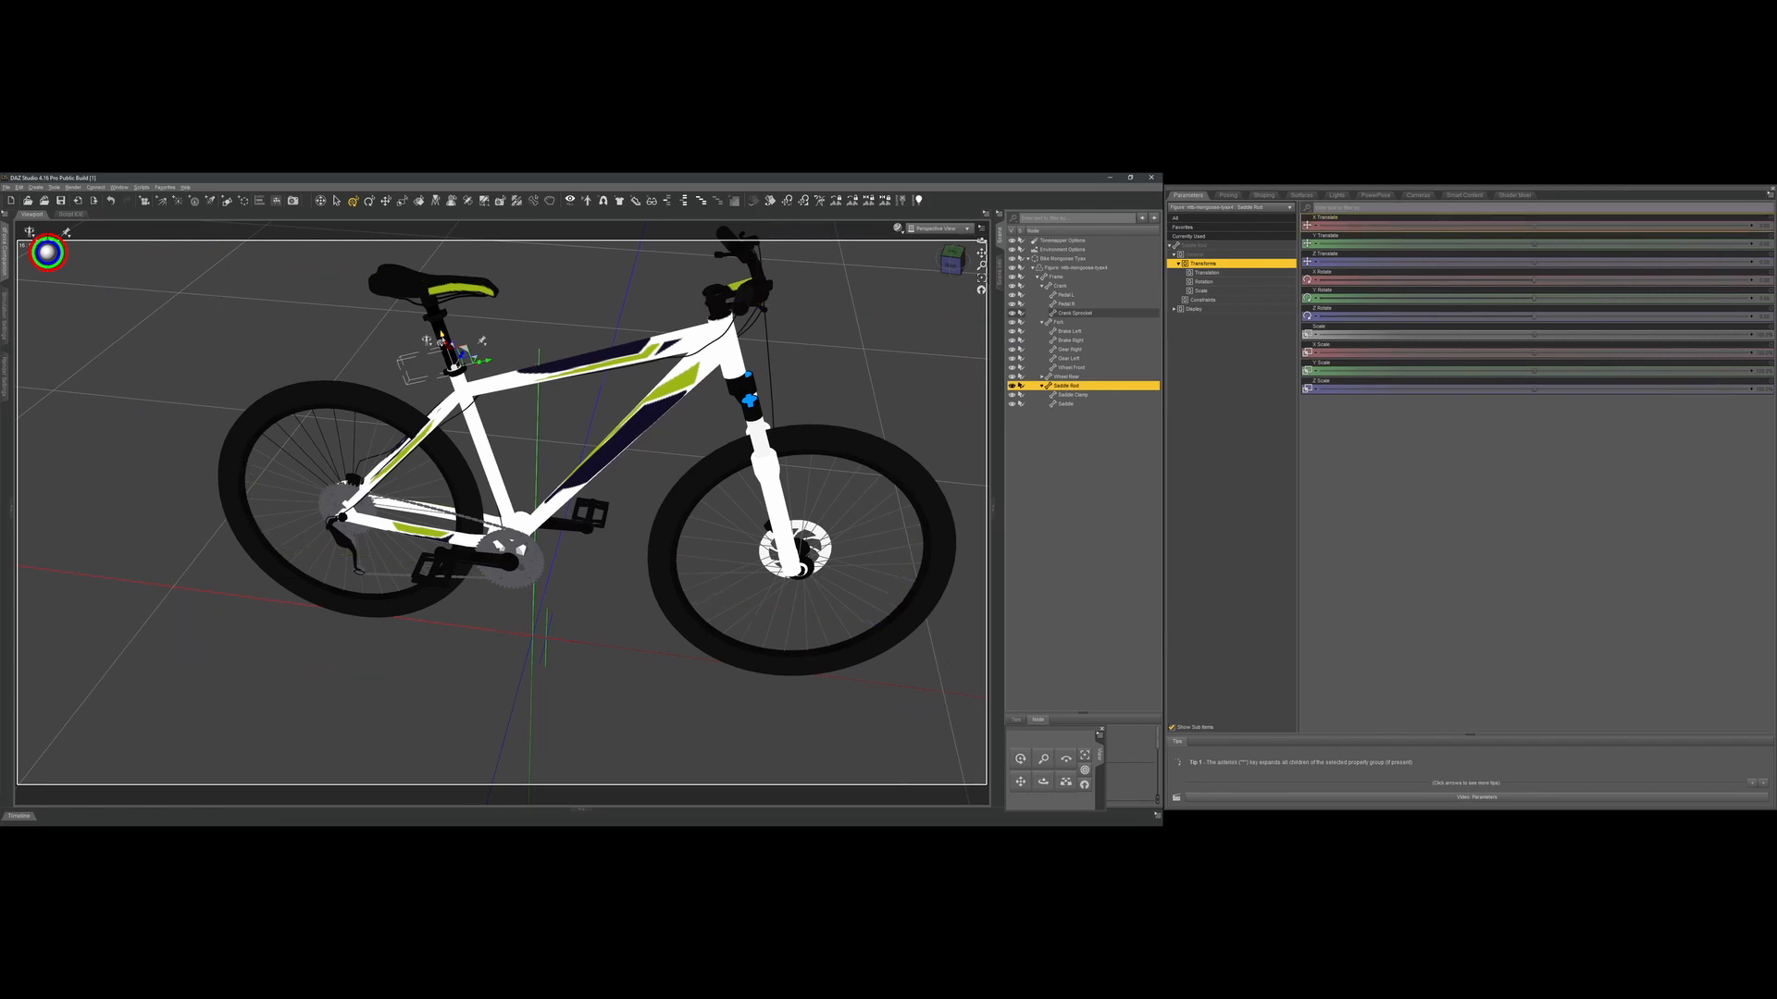
drag(443, 342, 446, 347)
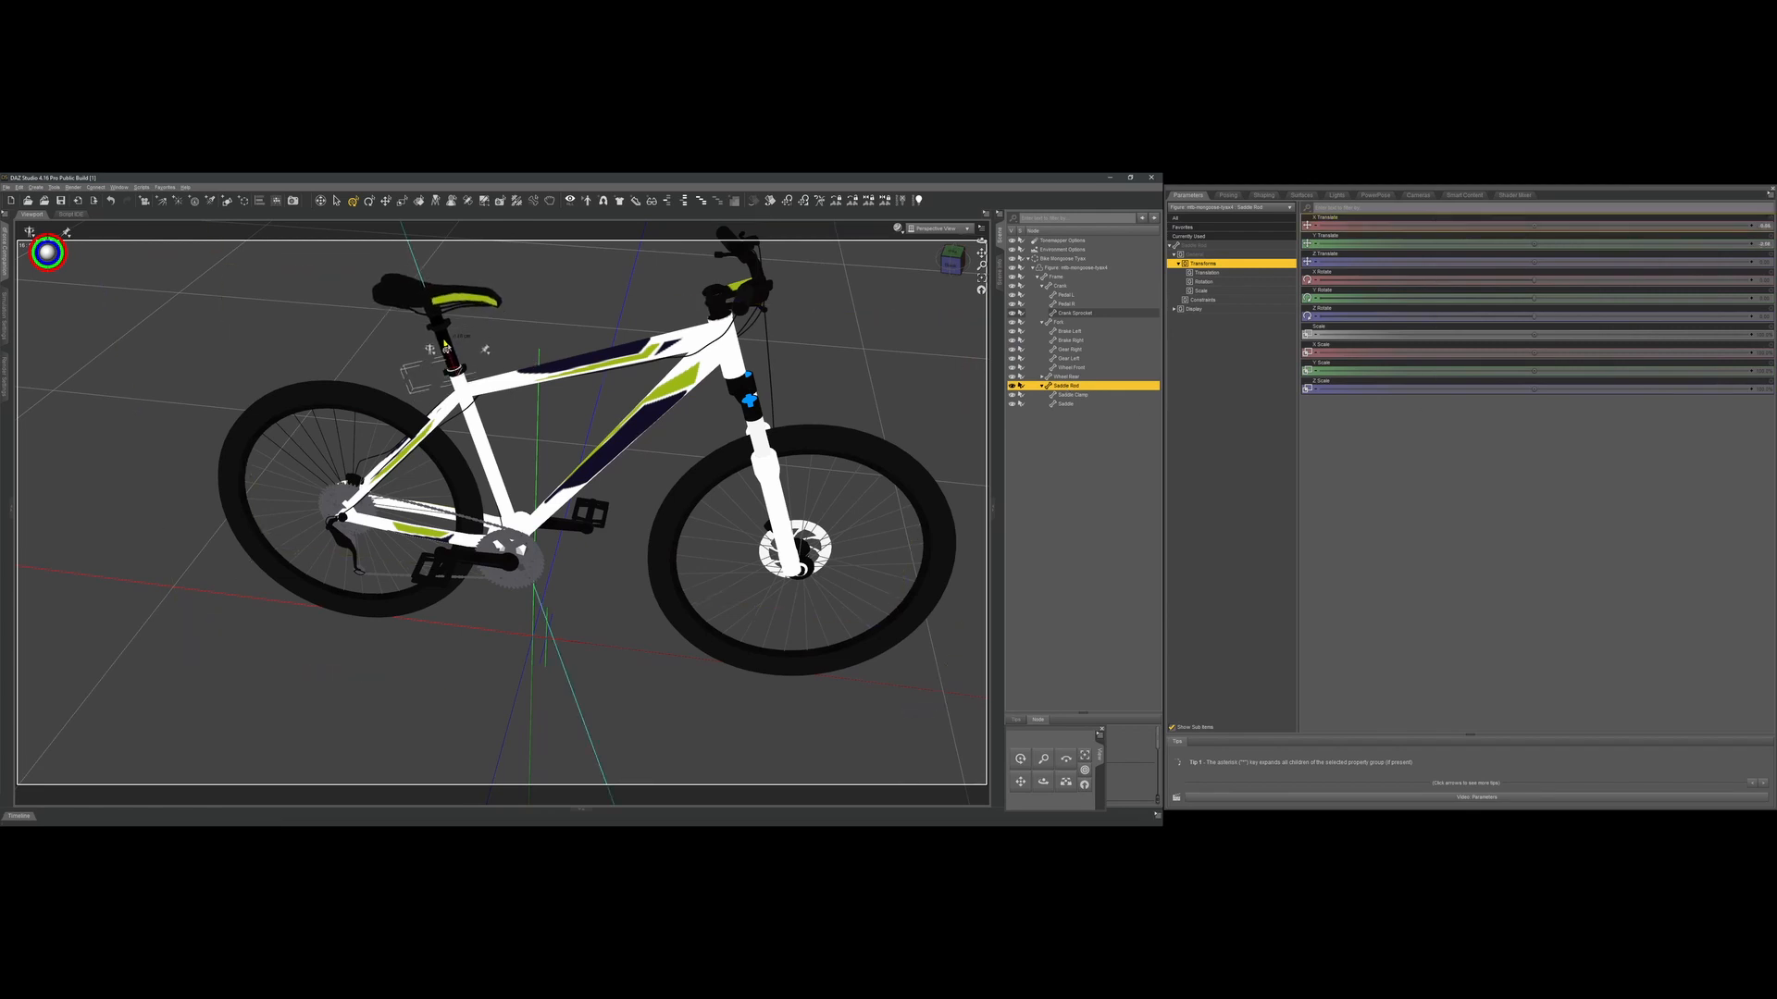